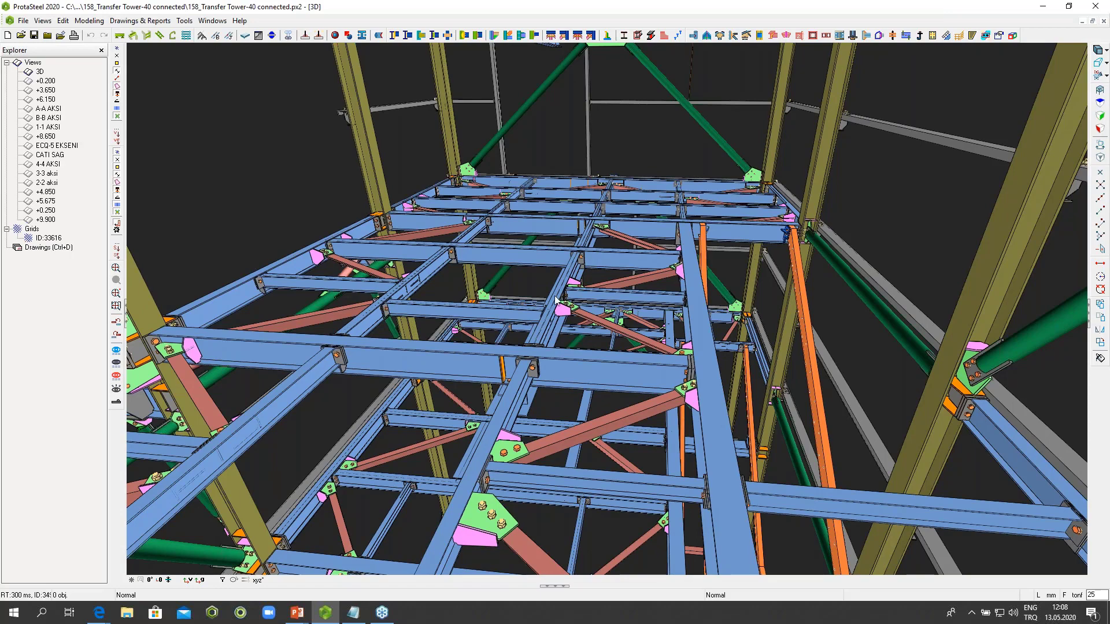
Step: Examine the bolted beam and bracing gusset connections on the transfer tower's floors, then the tower's overall frame
{"action": "right_click", "coordinate": [556, 294]}
{"action": "left_click", "coordinate": [576, 340]}
{"action": "left_click", "coordinate": [565, 295]}
{"action": "middle_click_drag", "start_coordinate": [565, 294], "coordinate": [563, 307]}
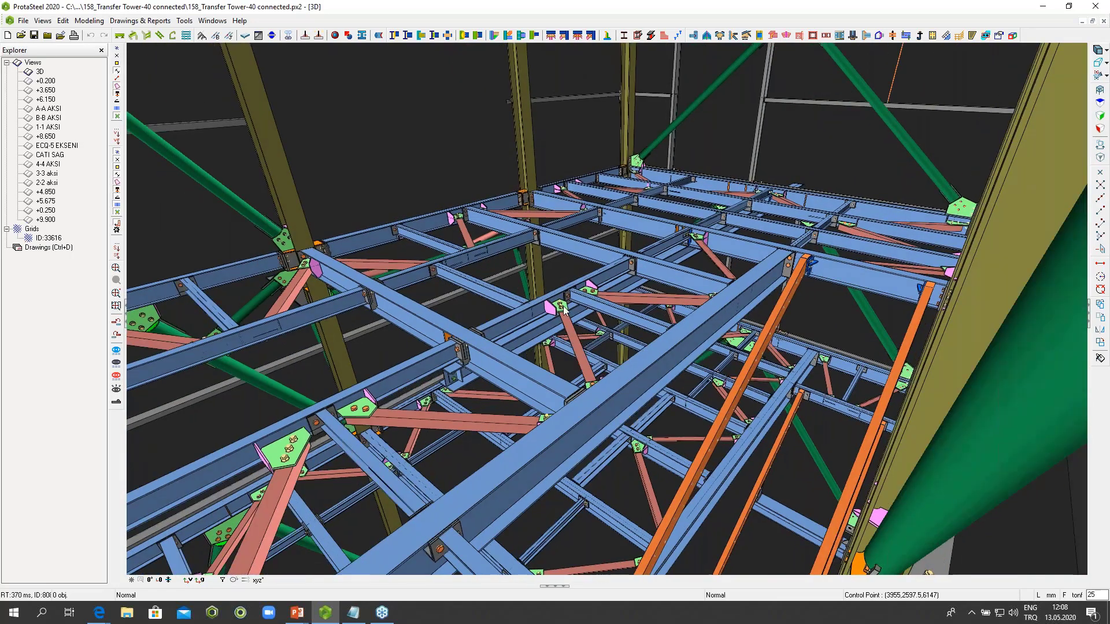
{"action": "scroll", "coordinate": [564, 298], "scroll_direction": "up", "scroll_amount": 6}
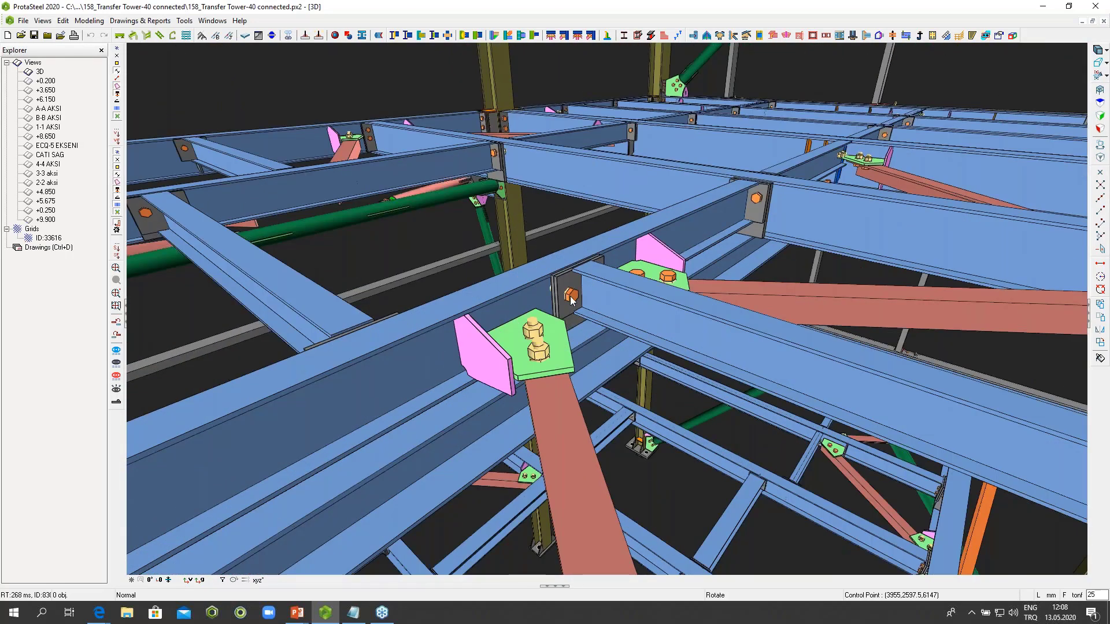
{"action": "mouse_move", "coordinate": [571, 300]}
{"action": "middle_mouse_down"}
{"action": "mouse_move", "coordinate": [620, 304]}
{"action": "mouse_move", "coordinate": [552, 303]}
{"action": "middle_mouse_up"}
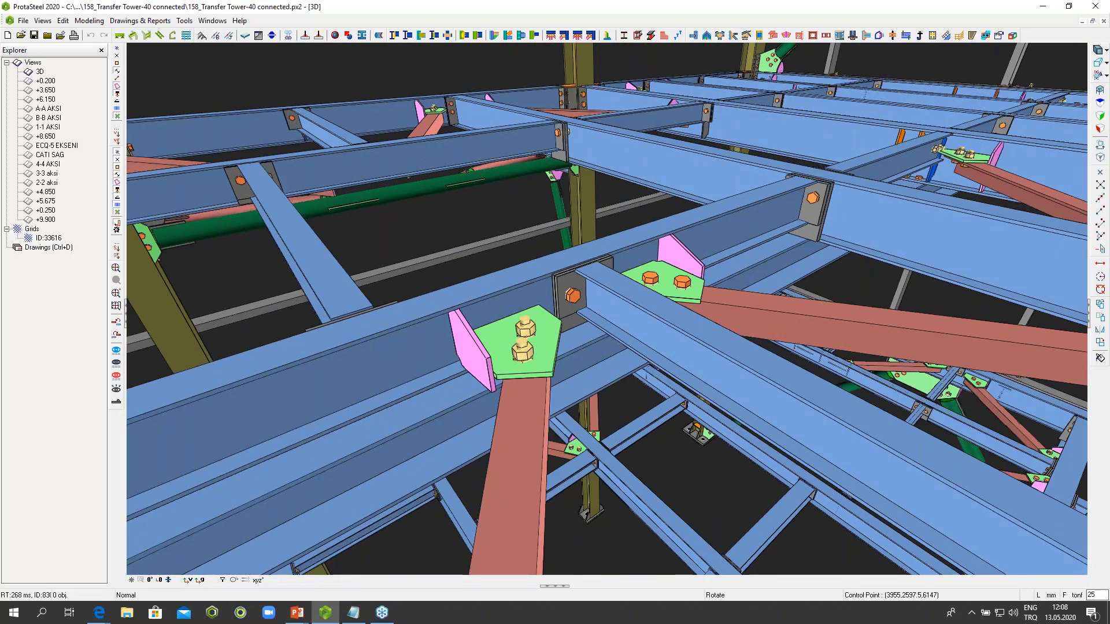
{"action": "scroll", "coordinate": [551, 309], "scroll_direction": "down", "scroll_amount": 6}
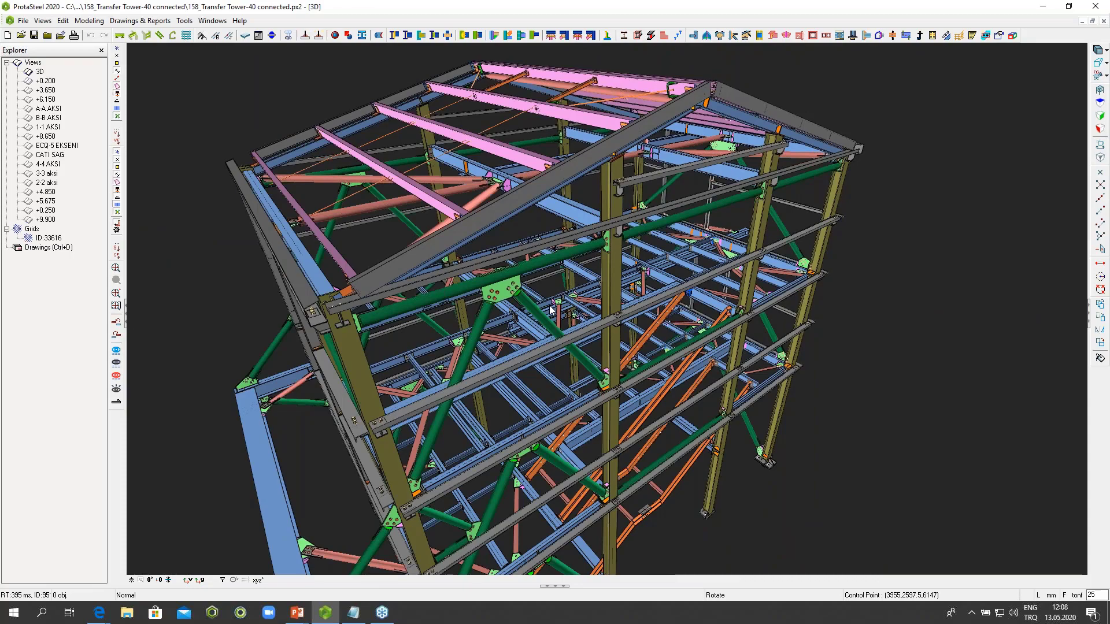
{"action": "middle_click_drag", "start_coordinate": [551, 310], "coordinate": [423, 279]}
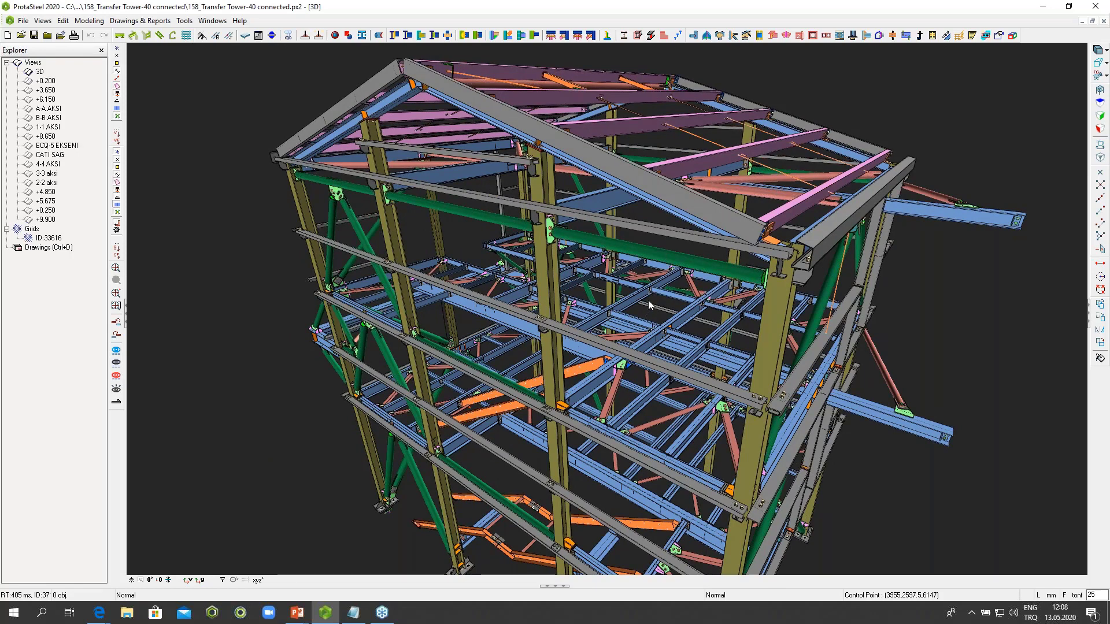
{"action": "scroll", "coordinate": [647, 300], "scroll_direction": "up", "scroll_amount": 8}
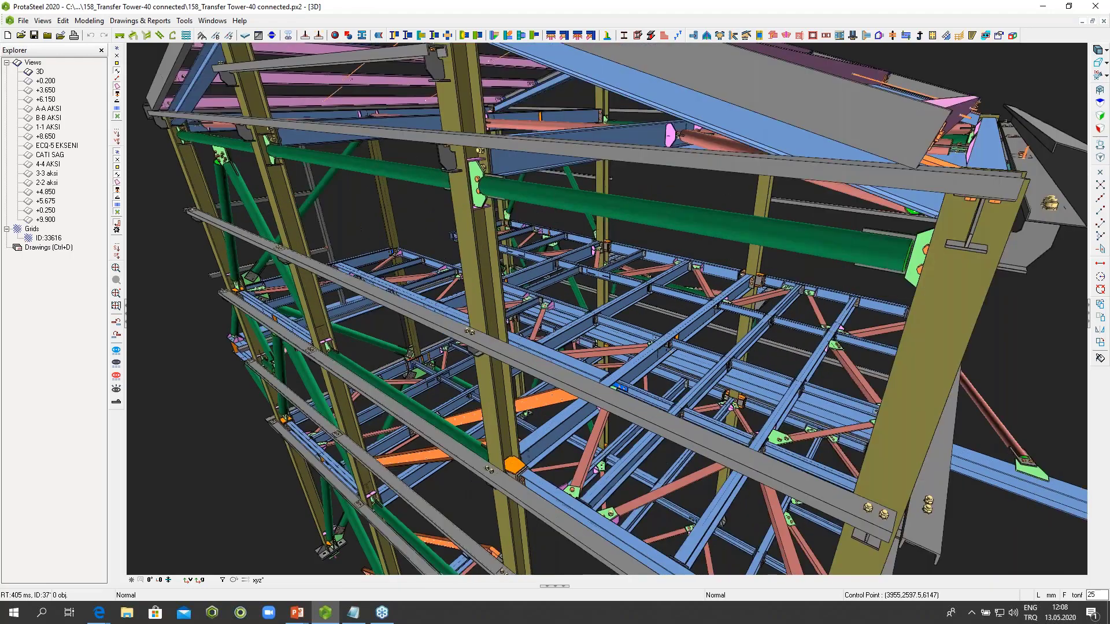
{"action": "scroll", "coordinate": [648, 300], "scroll_direction": "up", "scroll_amount": 8}
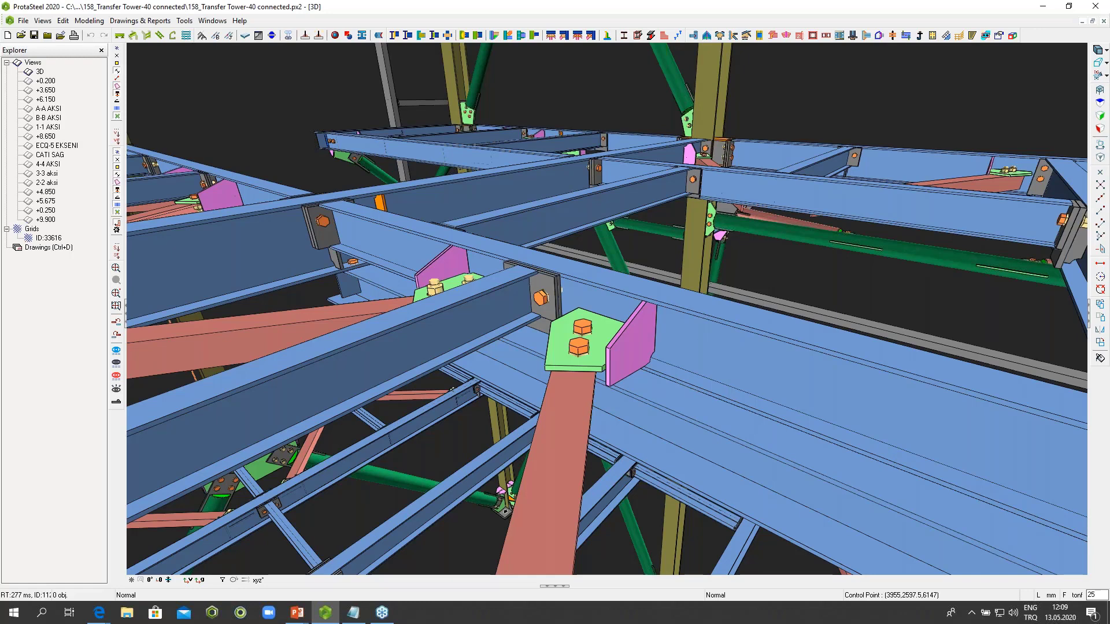
Step: Open the recent project Intelliconnect portal frame.px2 without saving the transfer tower project
{"action": "left_click", "coordinate": [24, 20]}
{"action": "mouse_move", "coordinate": [54, 186]}
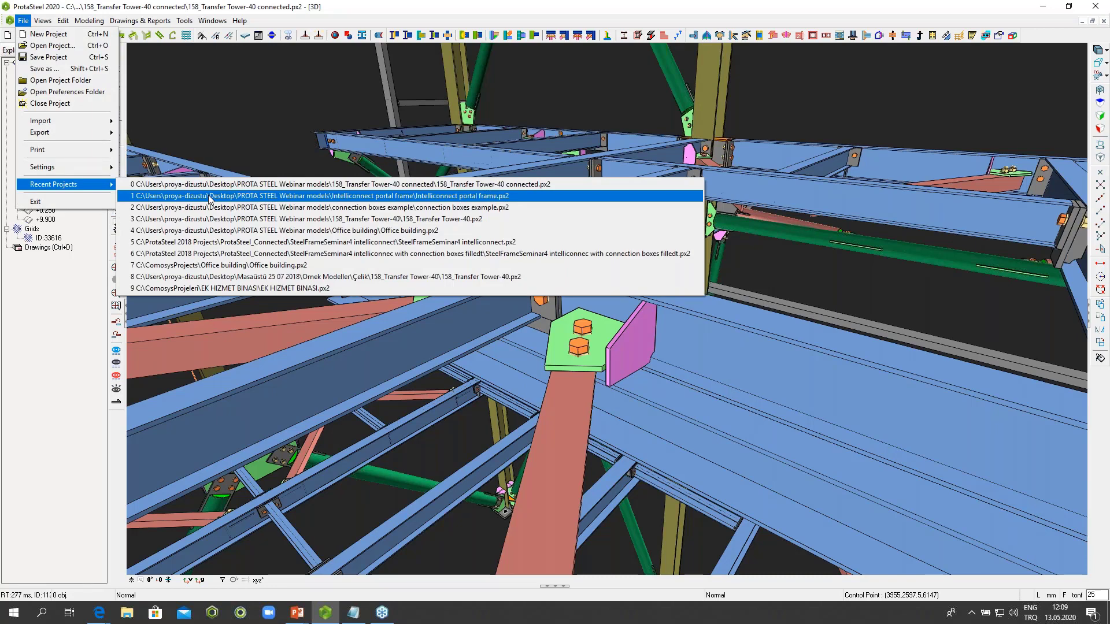
{"action": "left_click", "coordinate": [297, 196]}
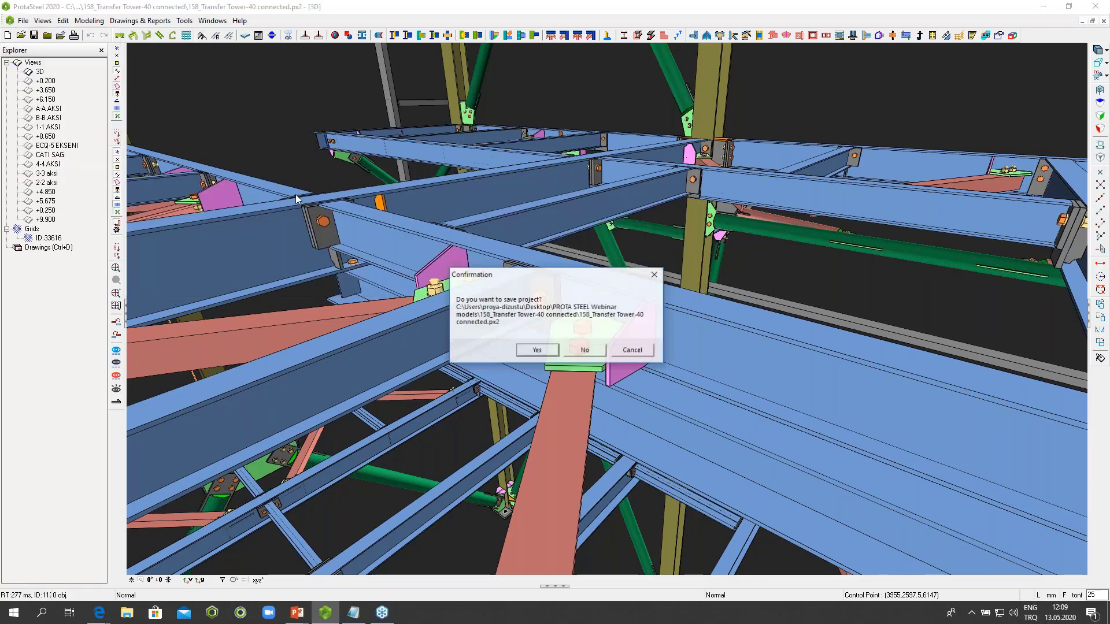
{"action": "left_click", "coordinate": [578, 350]}
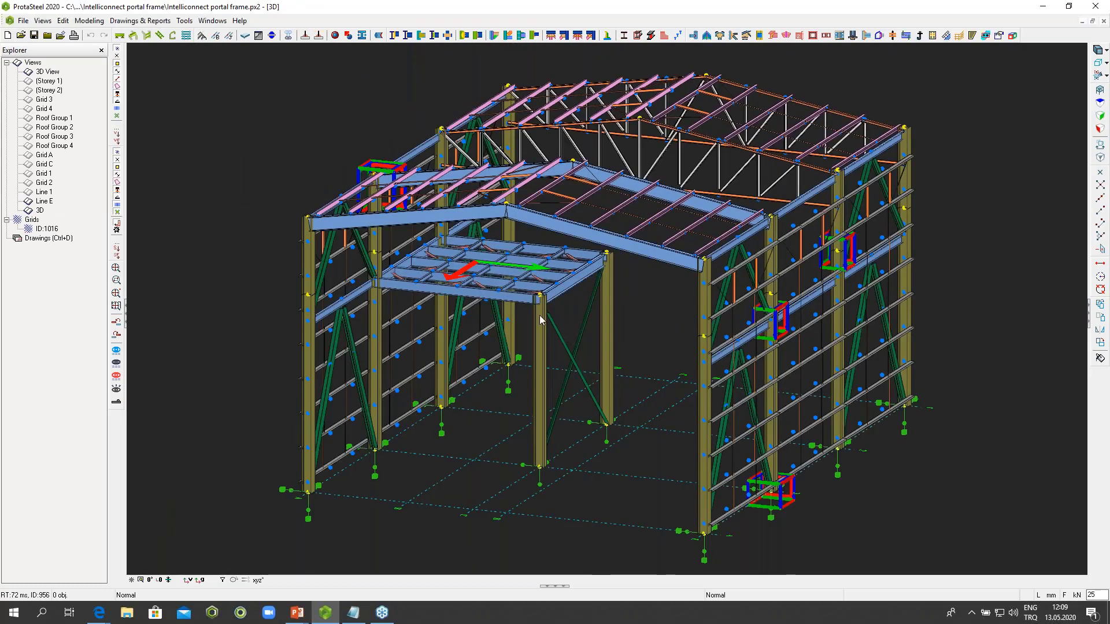
Step: Configure the Purlin/Girt connection macro with the Angle Type support and Reversed Cleat enabled
{"action": "middle_click_drag", "start_coordinate": [541, 319], "coordinate": [522, 337]}
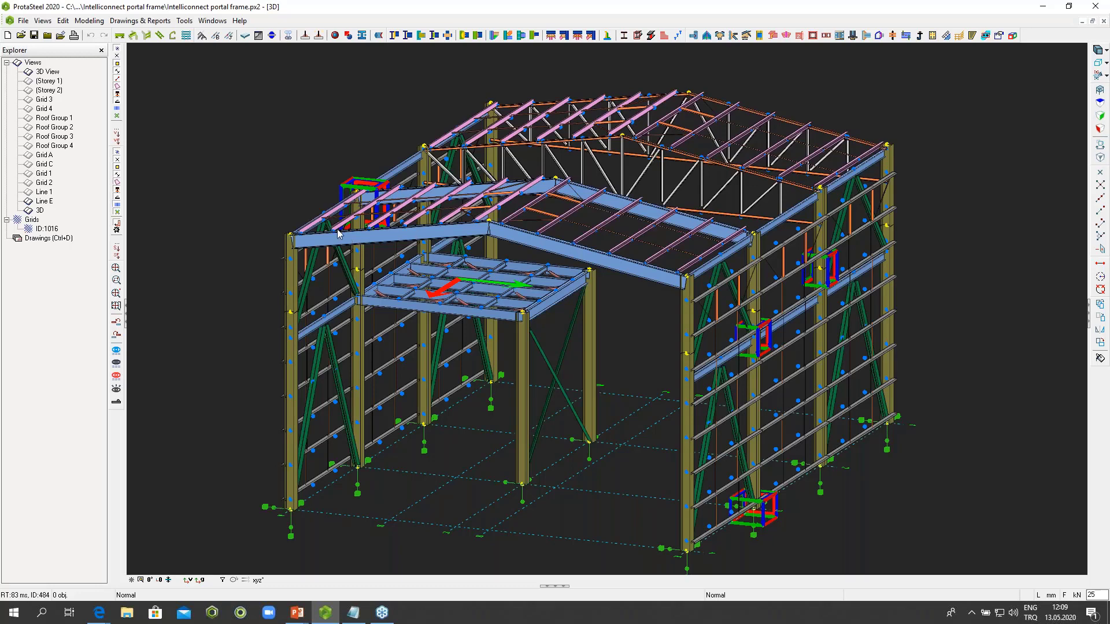
{"action": "scroll", "coordinate": [347, 239], "scroll_direction": "up", "scroll_amount": 2}
{"action": "scroll", "coordinate": [347, 238], "scroll_direction": "up", "scroll_amount": 4}
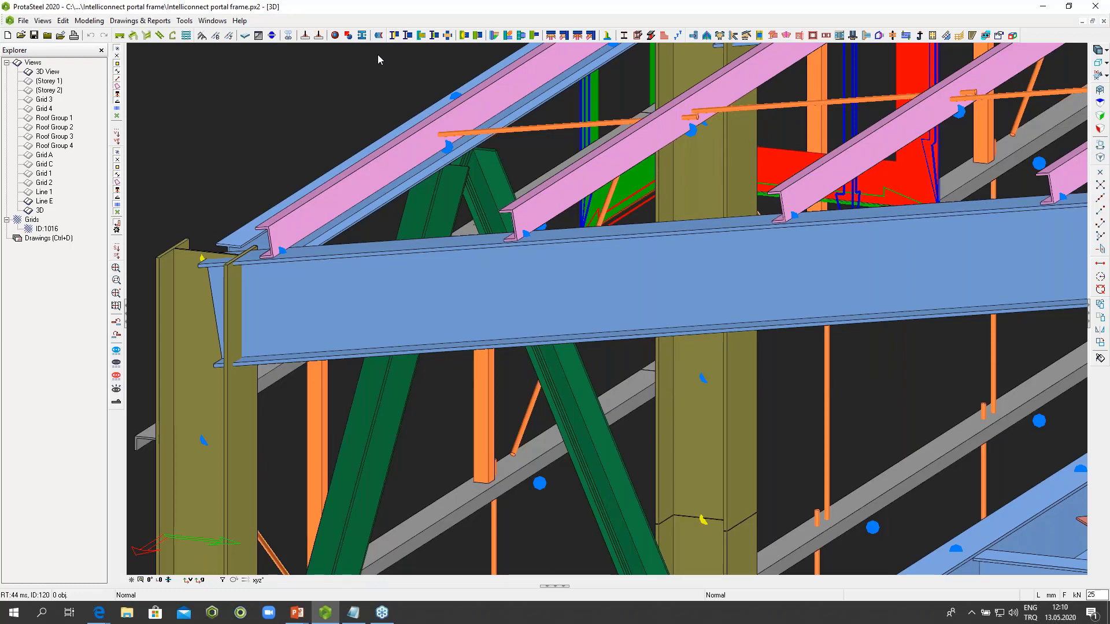
{"action": "left_click", "coordinate": [608, 36]}
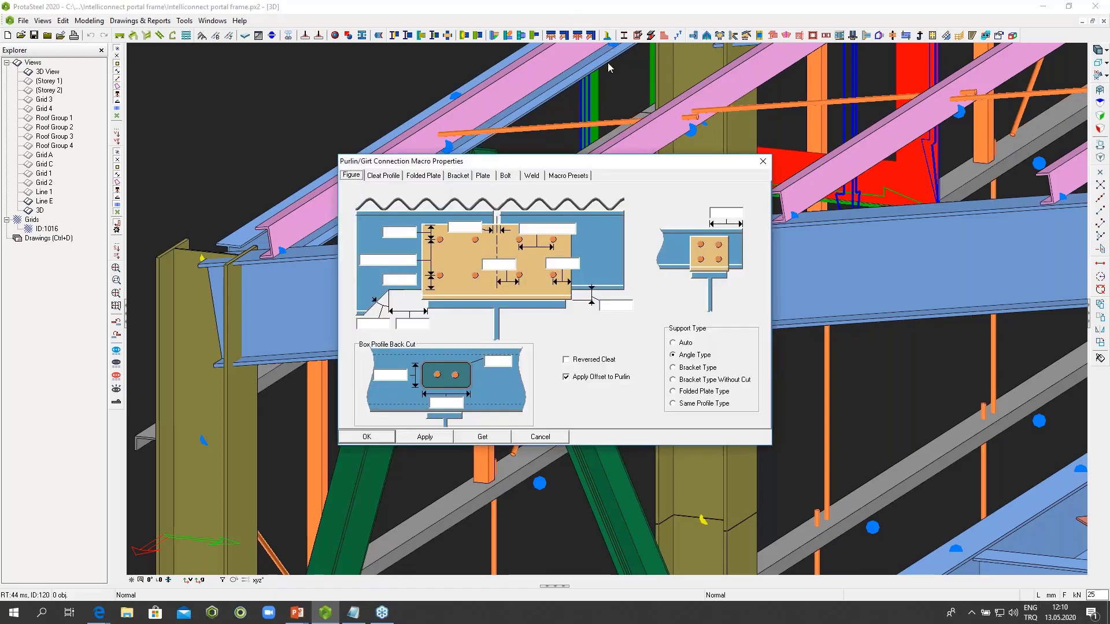
{"action": "left_click", "coordinate": [693, 367]}
{"action": "left_click", "coordinate": [693, 380]}
{"action": "left_click", "coordinate": [691, 391]}
{"action": "left_click", "coordinate": [692, 403]}
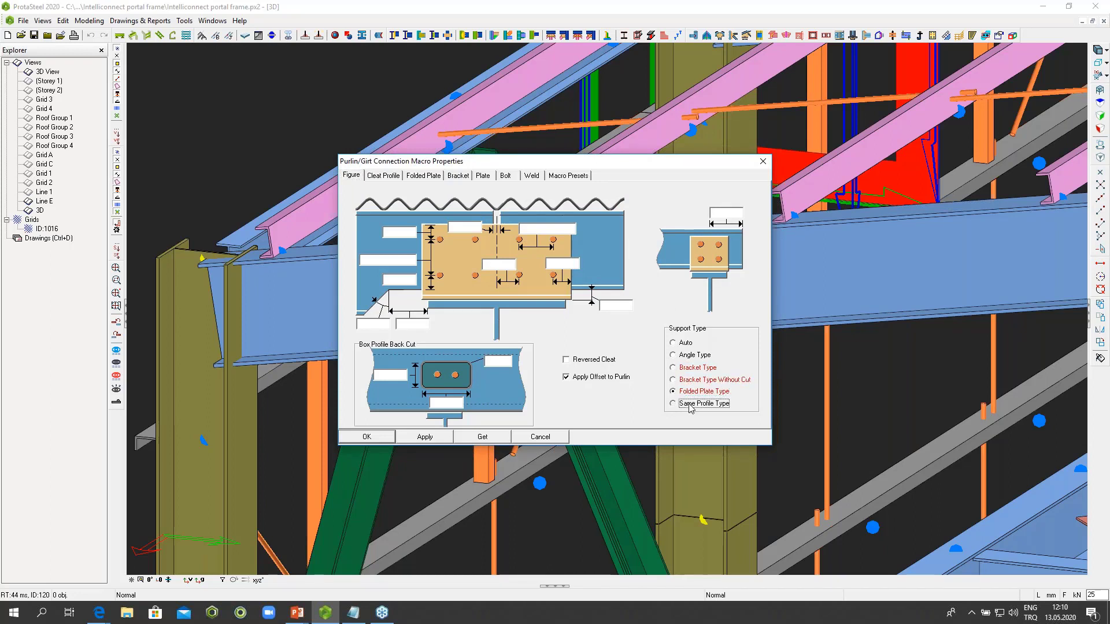
{"action": "left_click", "coordinate": [689, 356]}
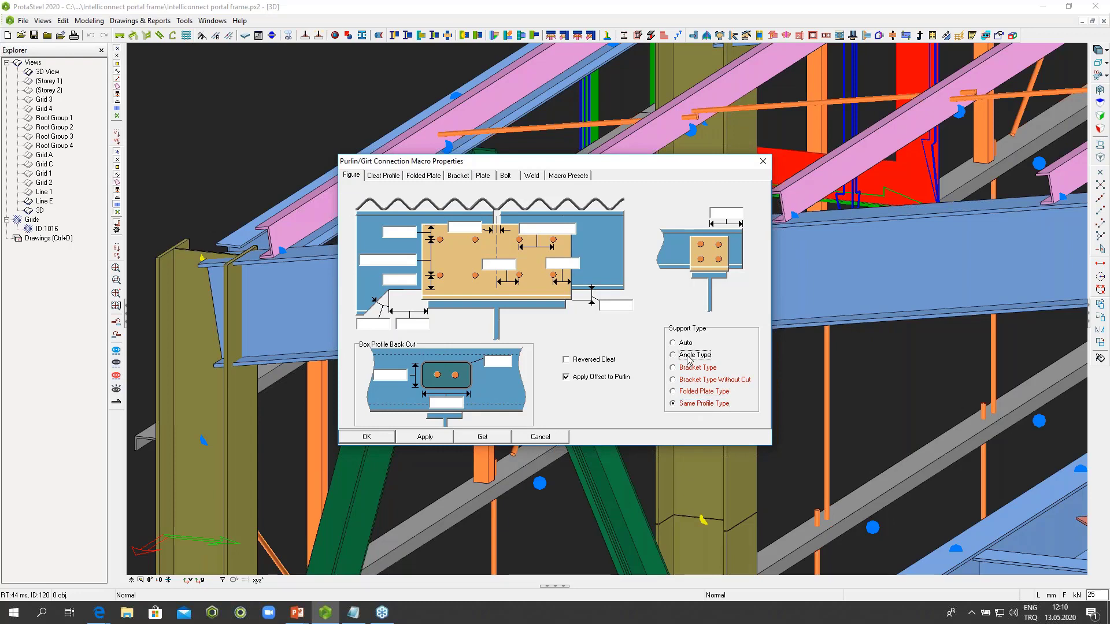
{"action": "left_click", "coordinate": [577, 361]}
{"action": "left_click", "coordinate": [424, 438]}
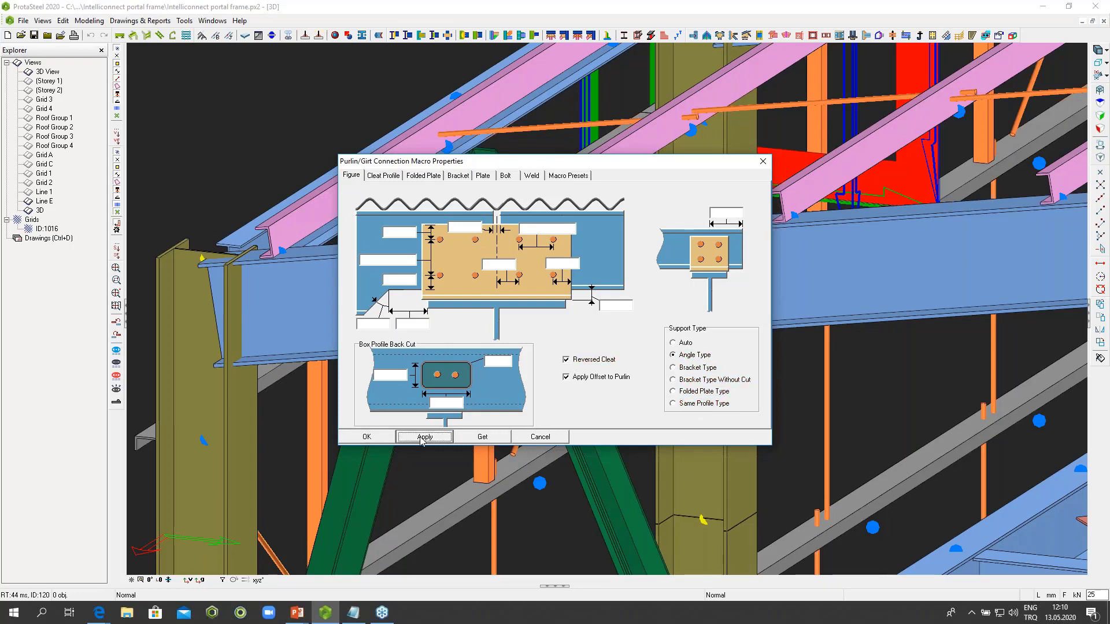
{"action": "left_click", "coordinate": [382, 439]}
Step: Apply the purlin connection between the front rafter and the second purlin from the eaves
{"action": "left_click", "coordinate": [607, 35]}
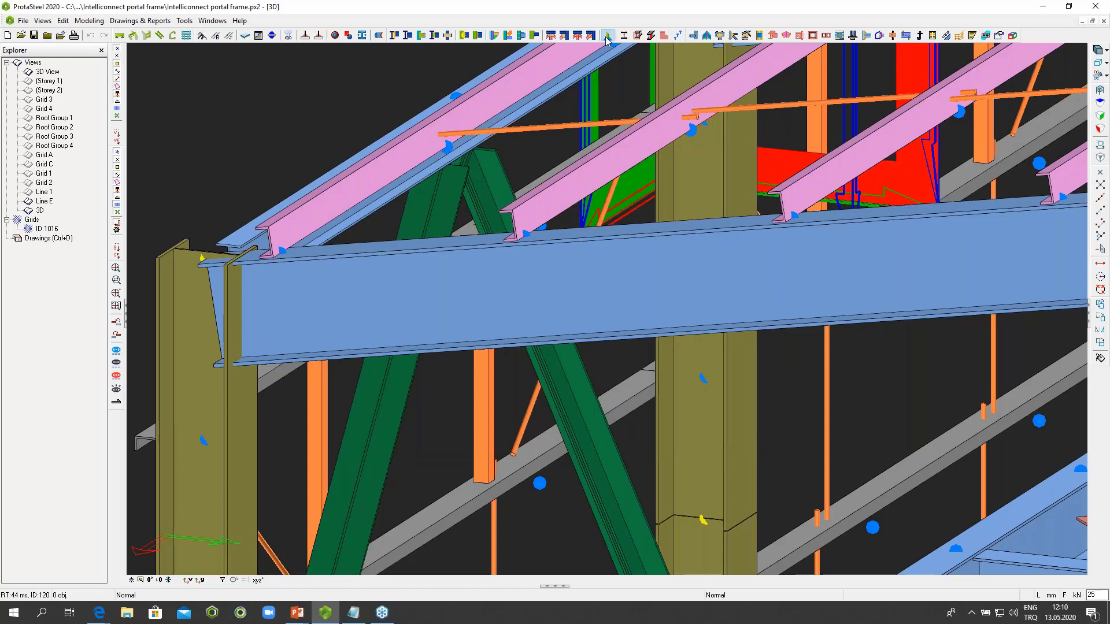
{"action": "left_click", "coordinate": [491, 296]}
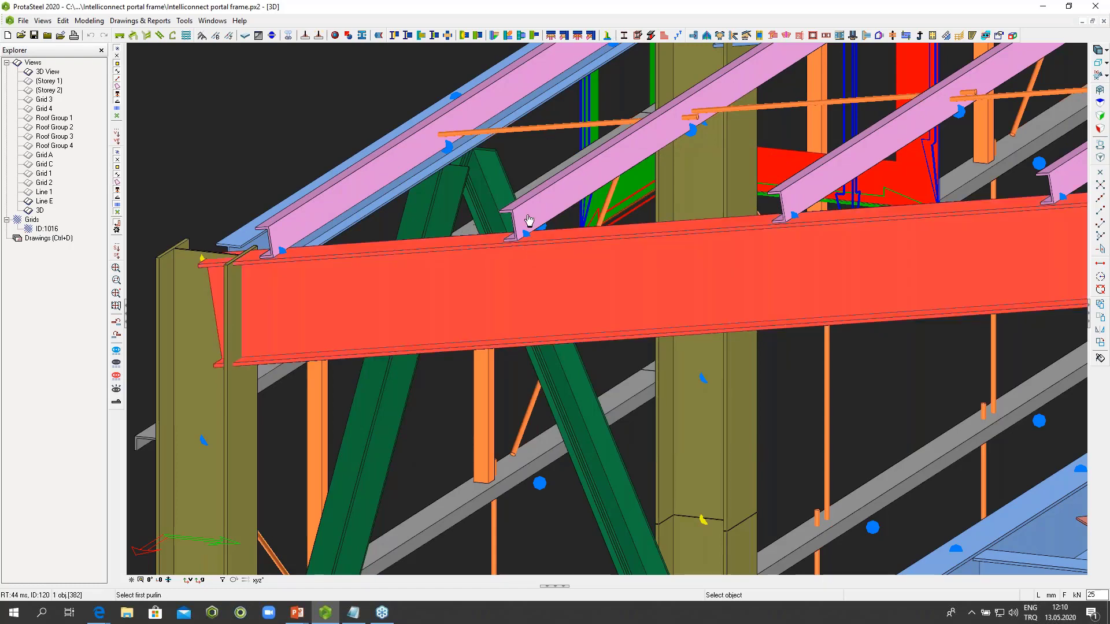
{"action": "left_click", "coordinate": [523, 224]}
{"action": "right_click", "coordinate": [555, 250]}
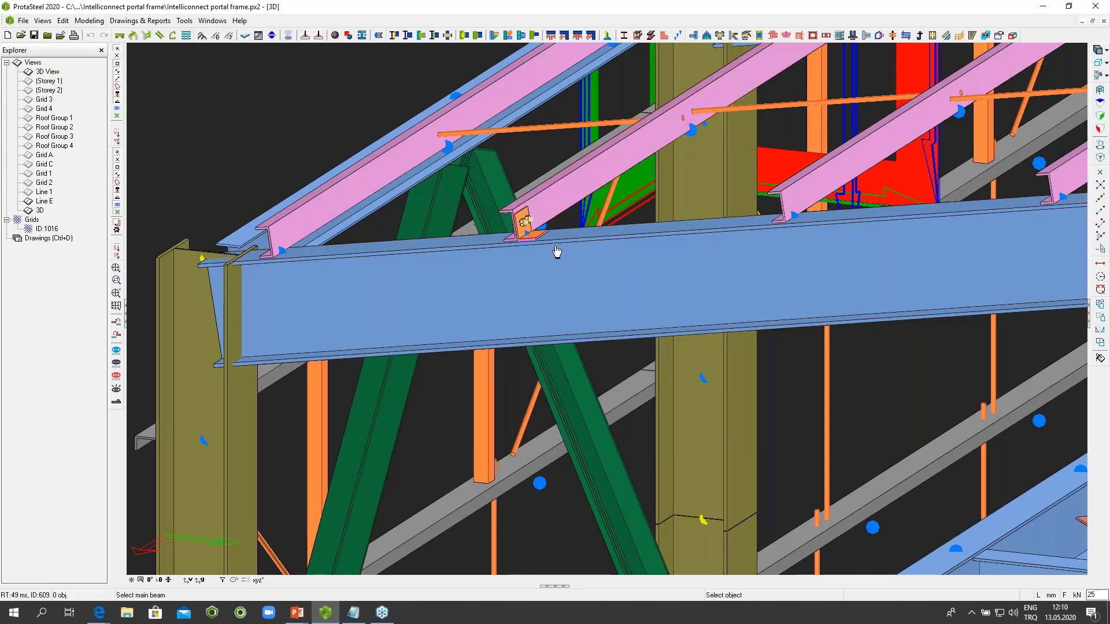
Step: Apply the same purlin connection between the front rafter and the third purlin from the eaves
{"action": "scroll", "coordinate": [532, 224], "scroll_direction": "up", "scroll_amount": 2}
{"action": "scroll", "coordinate": [527, 220], "scroll_direction": "up", "scroll_amount": 1}
{"action": "scroll", "coordinate": [527, 220], "scroll_direction": "down", "scroll_amount": 5}
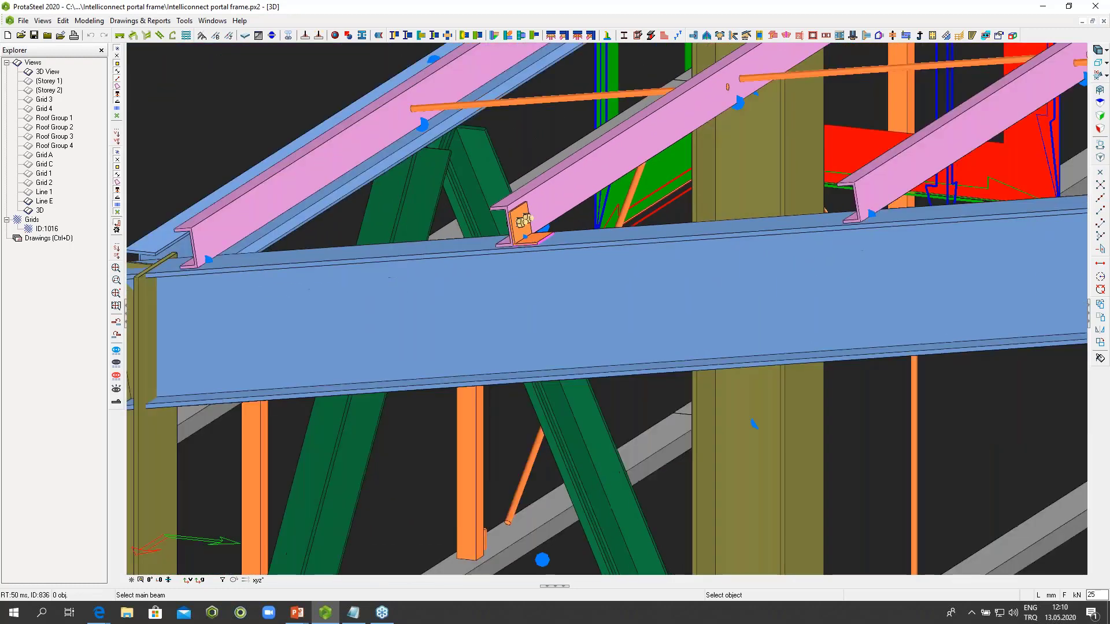
{"action": "left_click", "coordinate": [768, 257]}
{"action": "left_click", "coordinate": [755, 199]}
{"action": "right_click", "coordinate": [768, 208]}
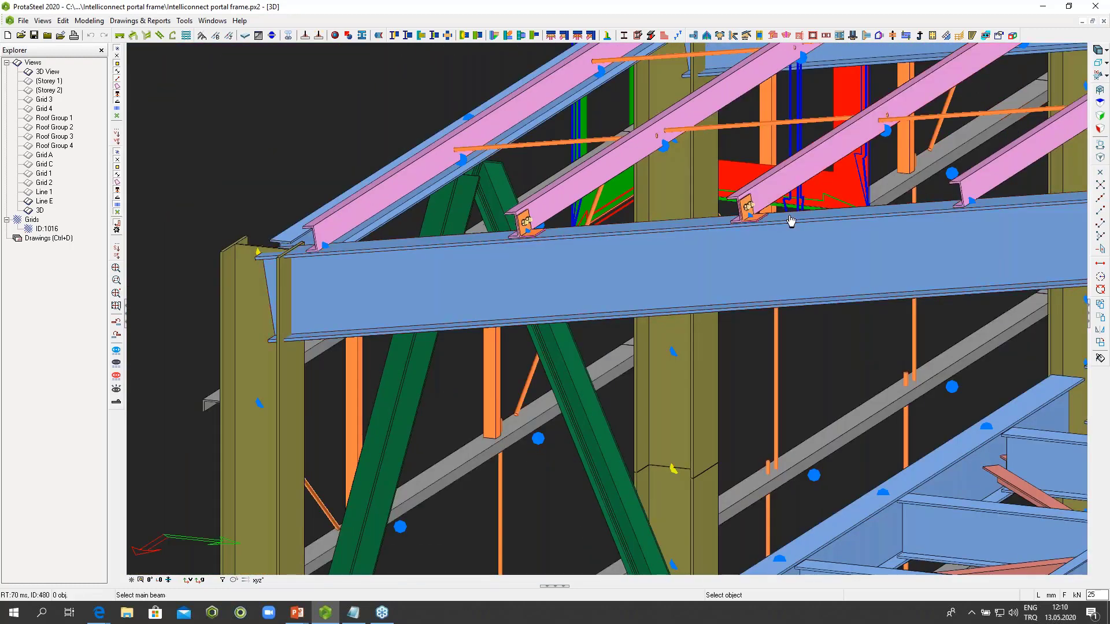
Step: Connect the purlin nearest the eaves and the fourth purlin to the front rafter with the same purlin connection
{"action": "left_click", "coordinate": [338, 247]}
{"action": "left_click", "coordinate": [337, 231]}
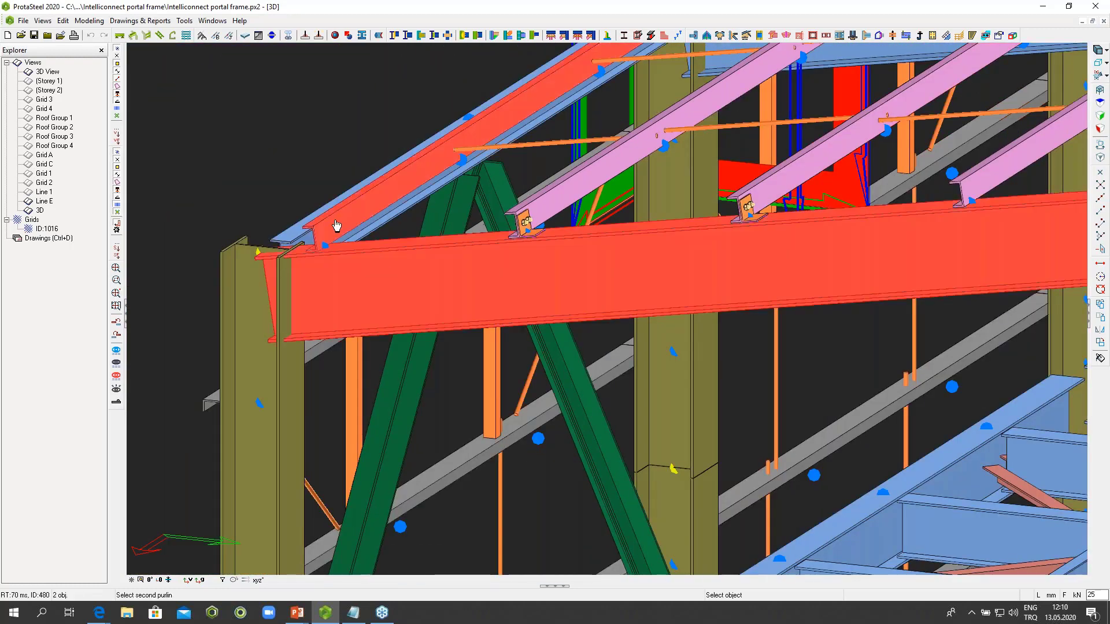
{"action": "right_click", "coordinate": [338, 227]}
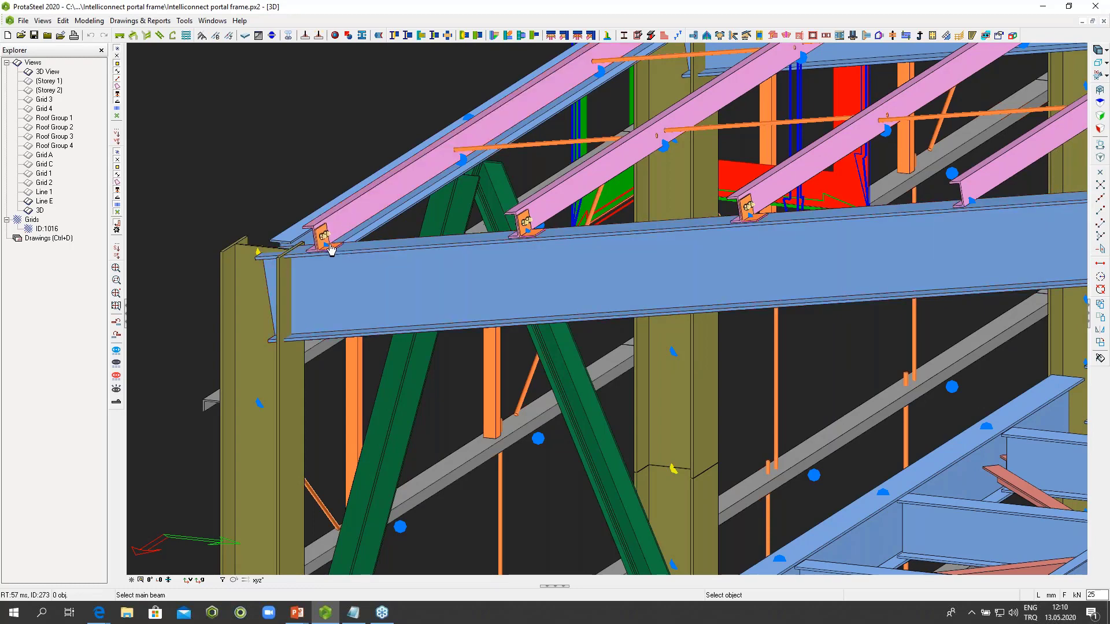
{"action": "scroll", "coordinate": [332, 249], "scroll_direction": "down", "scroll_amount": 3}
{"action": "left_click", "coordinate": [742, 244]}
{"action": "left_click", "coordinate": [734, 213]}
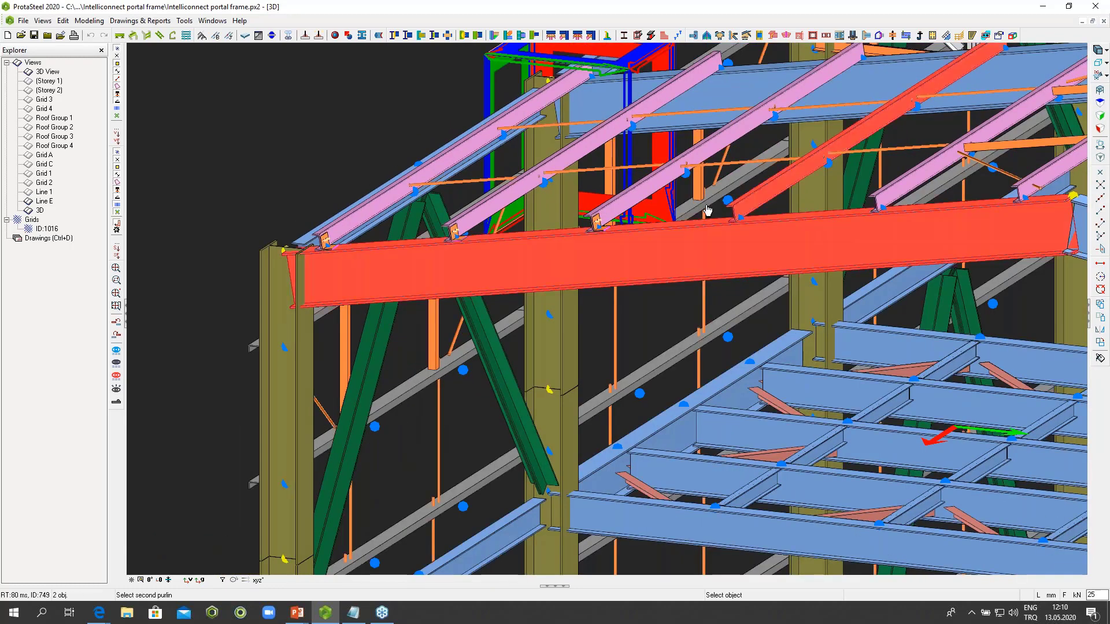
{"action": "right_click", "coordinate": [730, 205]}
Step: Change the support type of the fourth purlin's connection to Folded Plate Type
{"action": "scroll", "coordinate": [722, 200], "scroll_direction": "up", "scroll_amount": 3}
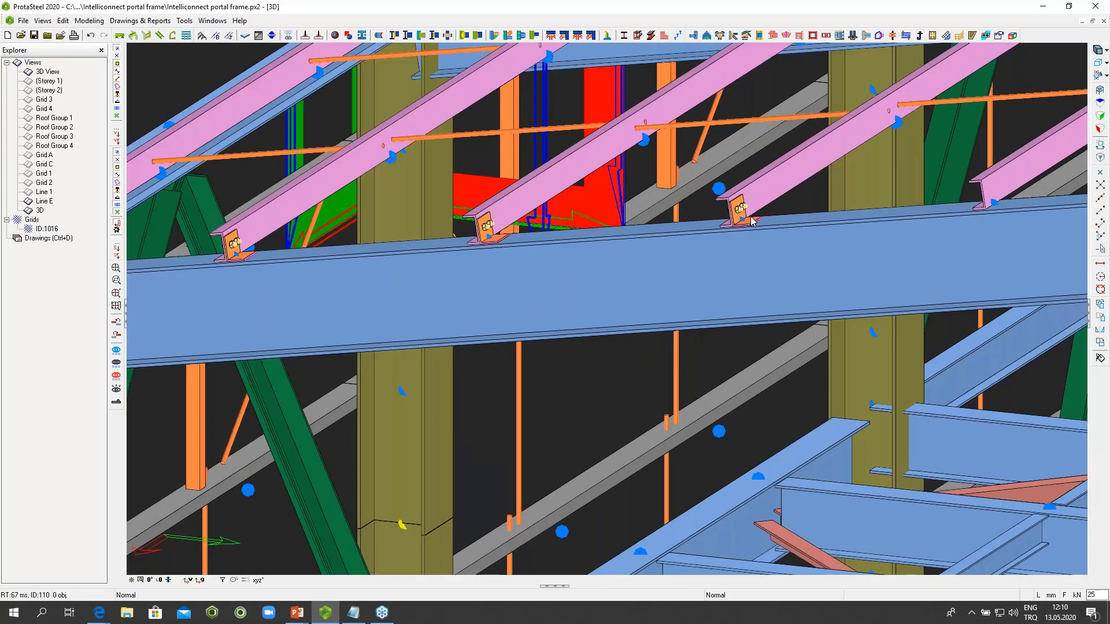
{"action": "scroll", "coordinate": [741, 219], "scroll_direction": "up", "scroll_amount": 3}
{"action": "left_click", "coordinate": [740, 224]}
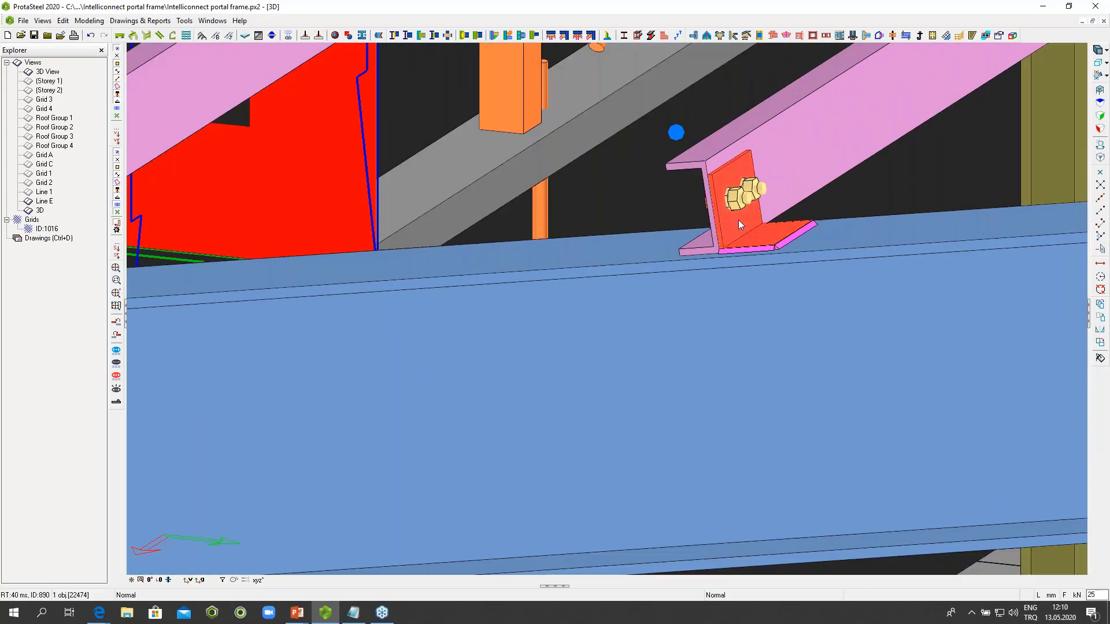
{"action": "left_click", "coordinate": [738, 220]}
{"action": "double_click", "coordinate": [737, 220]}
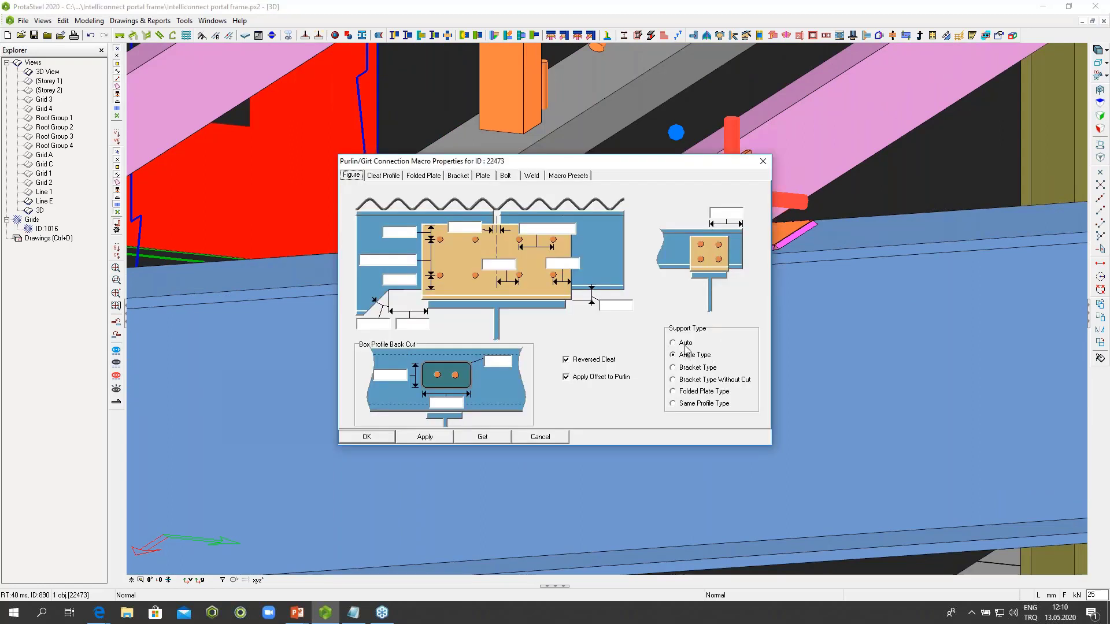
{"action": "left_click", "coordinate": [688, 393]}
{"action": "left_click", "coordinate": [363, 438]}
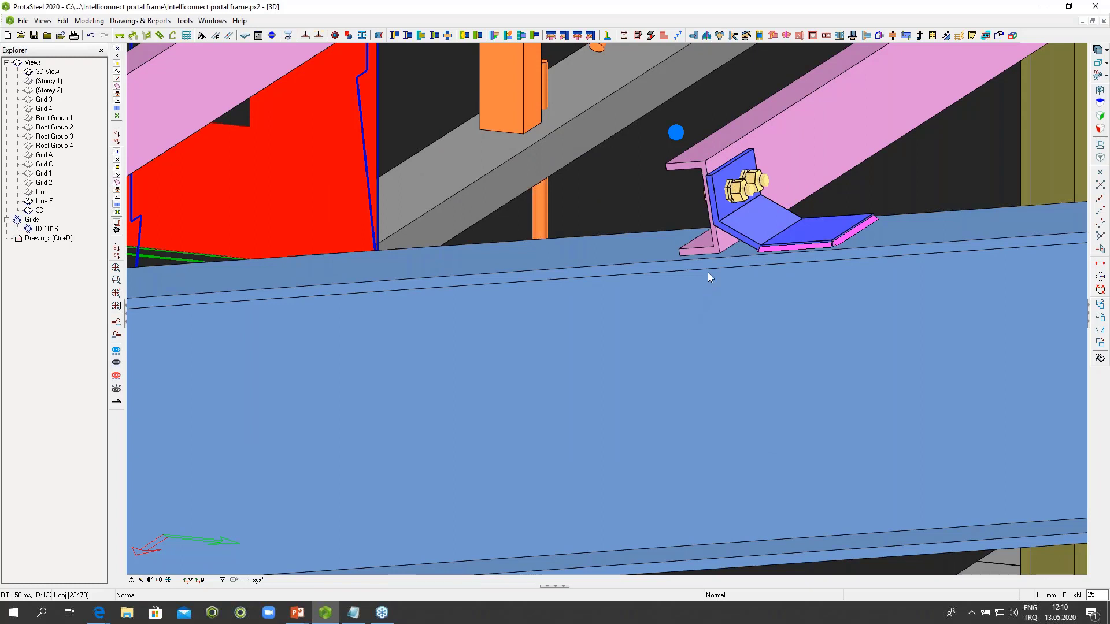
Step: Review the macro properties of the fourth purlin's folded plate connection and close them unchanged
{"action": "left_click", "coordinate": [772, 229]}
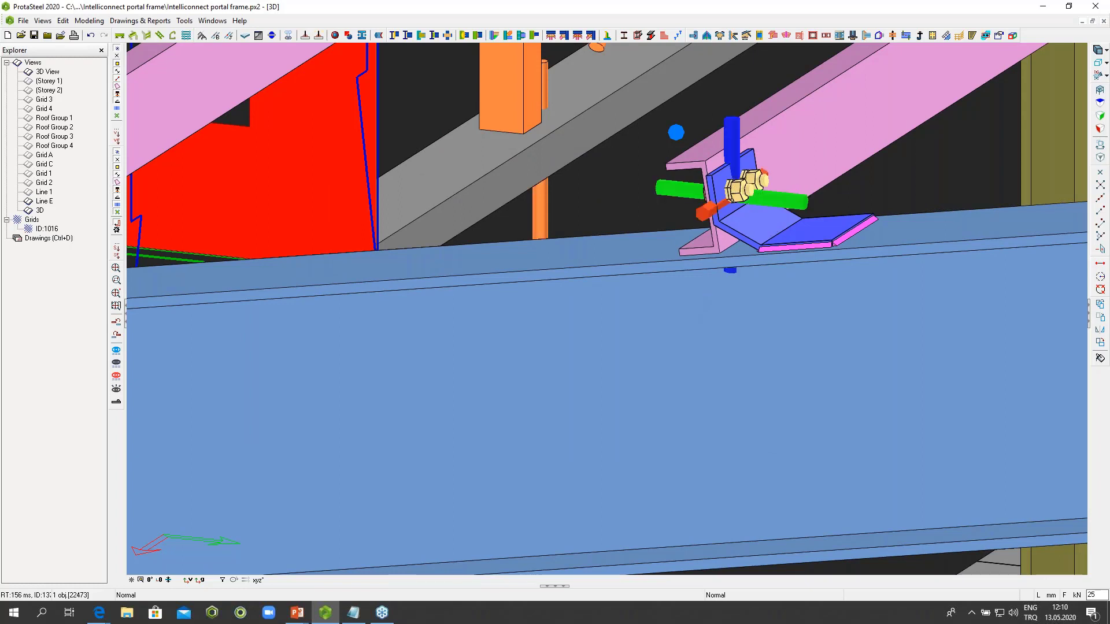
{"action": "double_click", "coordinate": [762, 229]}
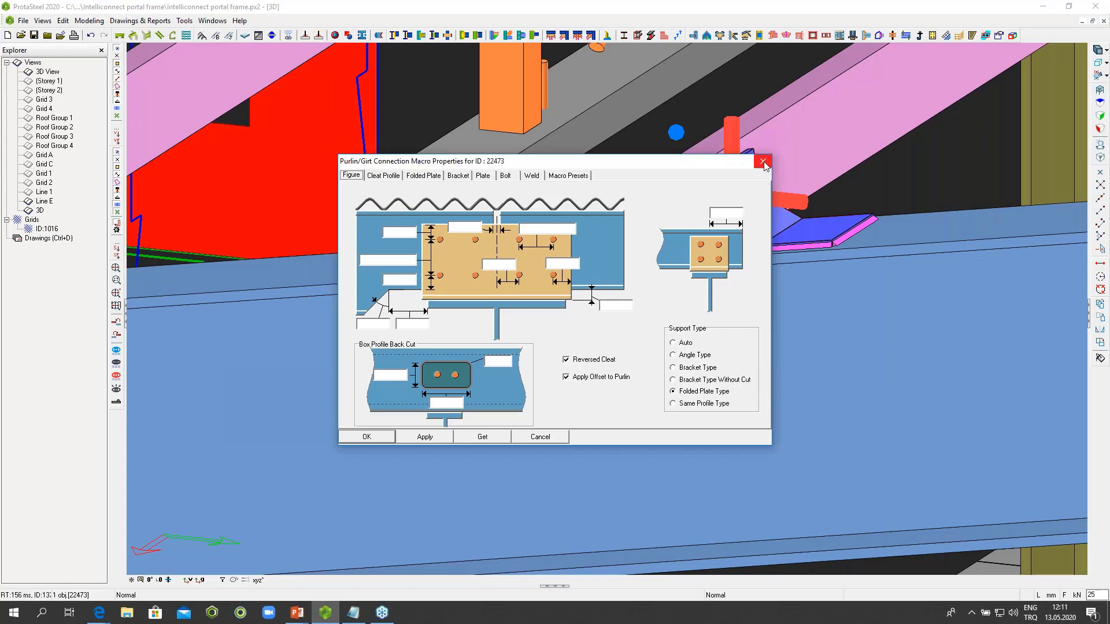
{"action": "left_click", "coordinate": [763, 161]}
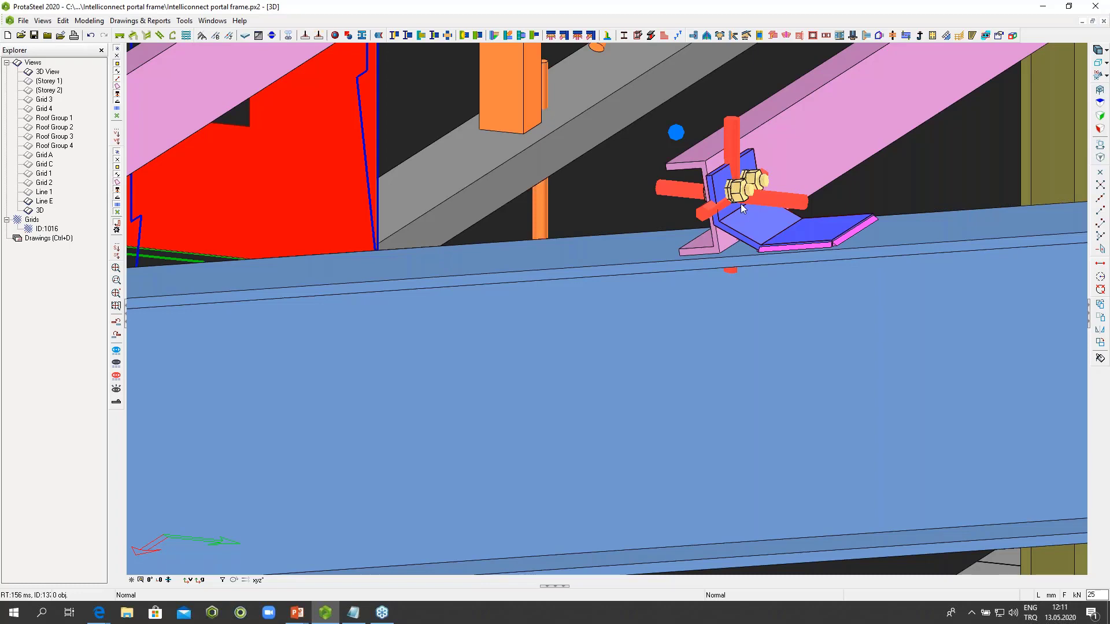
{"action": "scroll", "coordinate": [740, 204], "scroll_direction": "down", "scroll_amount": 5}
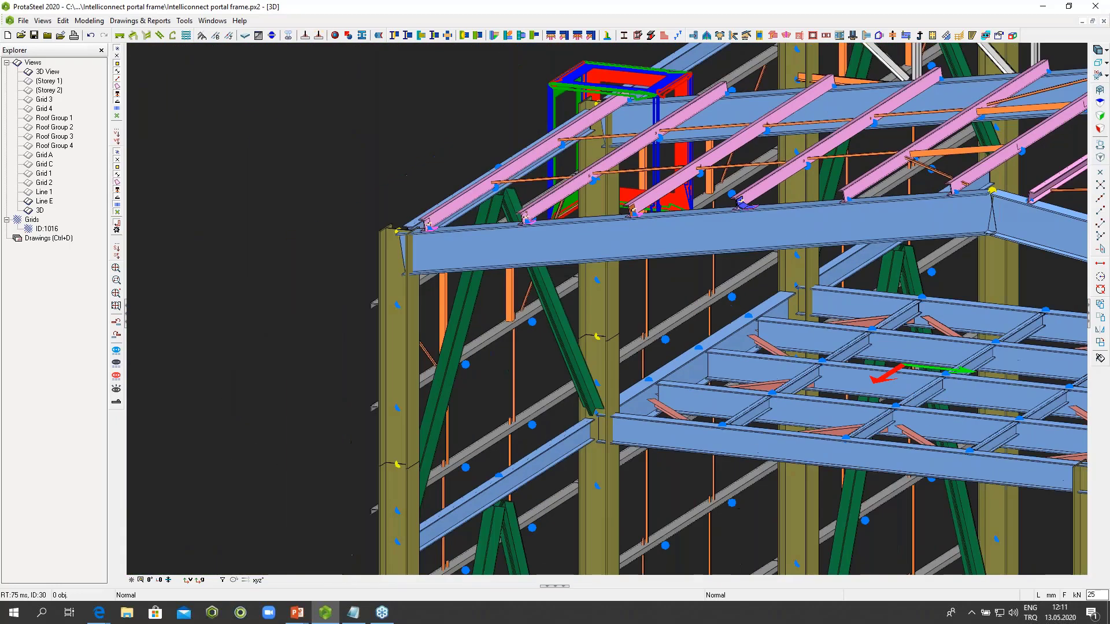
{"action": "middle_click_drag", "start_coordinate": [734, 230], "coordinate": [629, 283]}
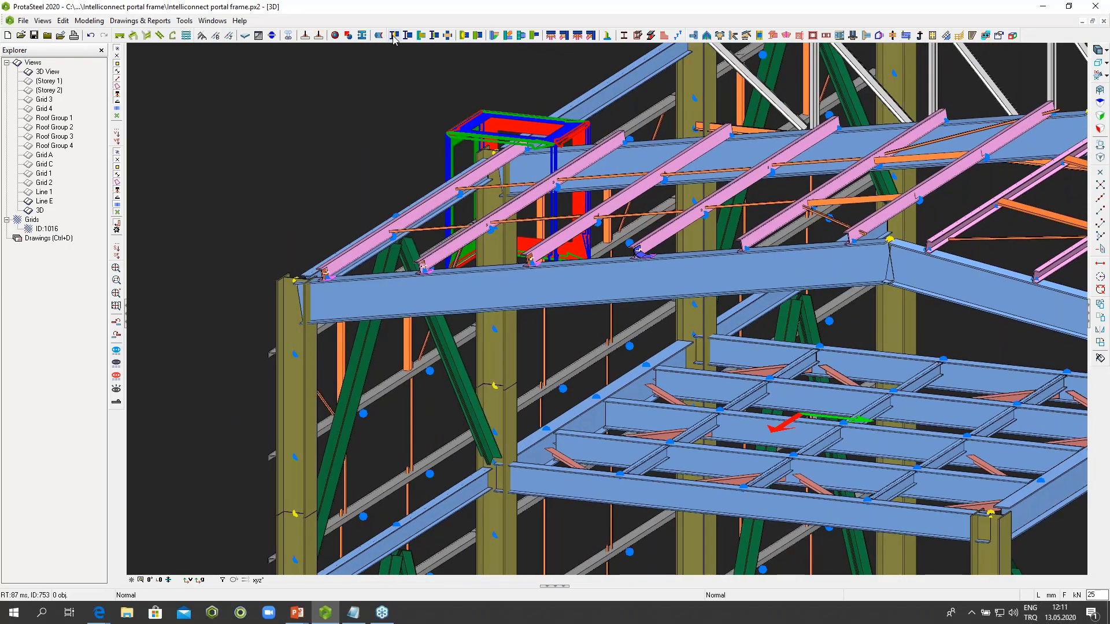
{"action": "mouse_move", "coordinate": [393, 38]}
{"action": "scroll", "coordinate": [378, 186], "scroll_direction": "down", "scroll_amount": 6}
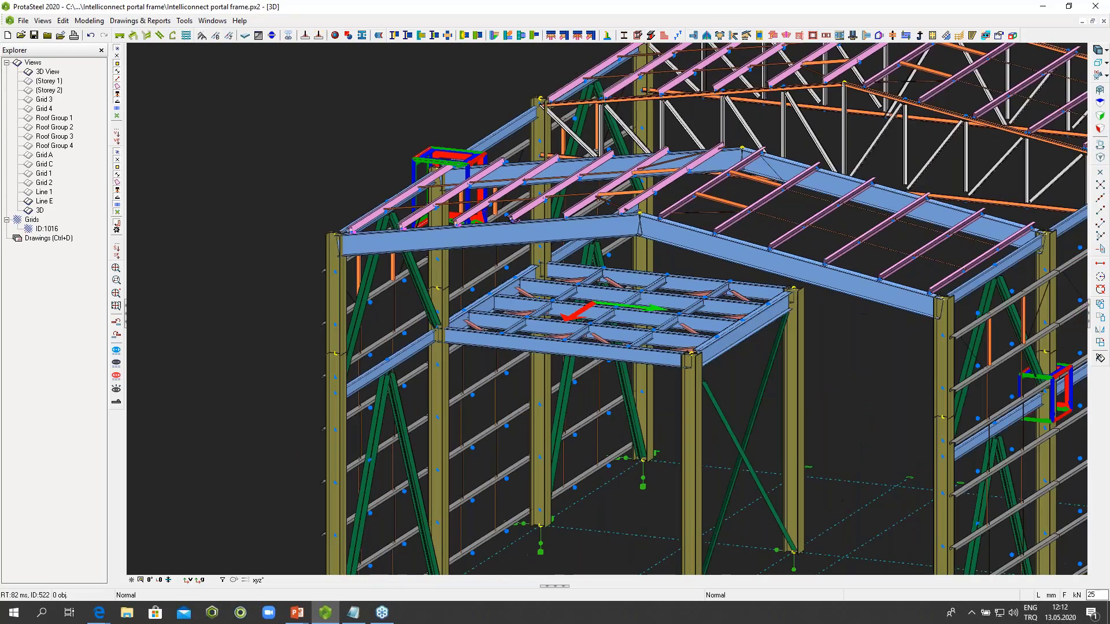
{"action": "scroll", "coordinate": [636, 248], "scroll_direction": "up", "scroll_amount": 8}
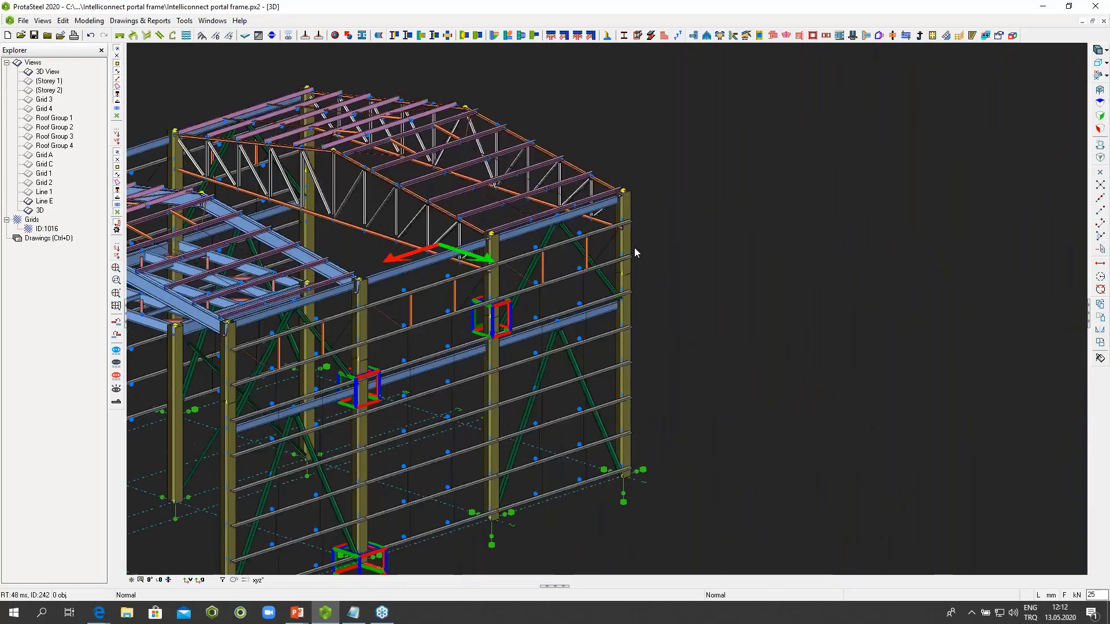
Step: Set the support type of the Purlin/Girt Connection macro to Bracket Type Without Cut for the wall girts
{"action": "scroll", "coordinate": [562, 296], "scroll_direction": "up", "scroll_amount": 6}
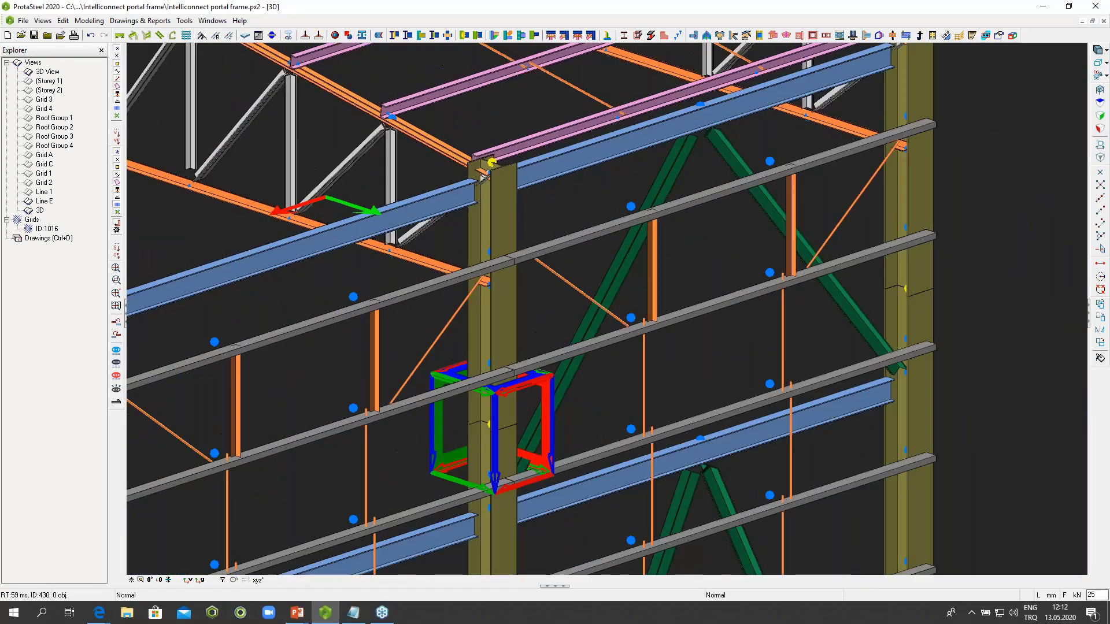
{"action": "scroll", "coordinate": [556, 112], "scroll_direction": "up", "scroll_amount": 2}
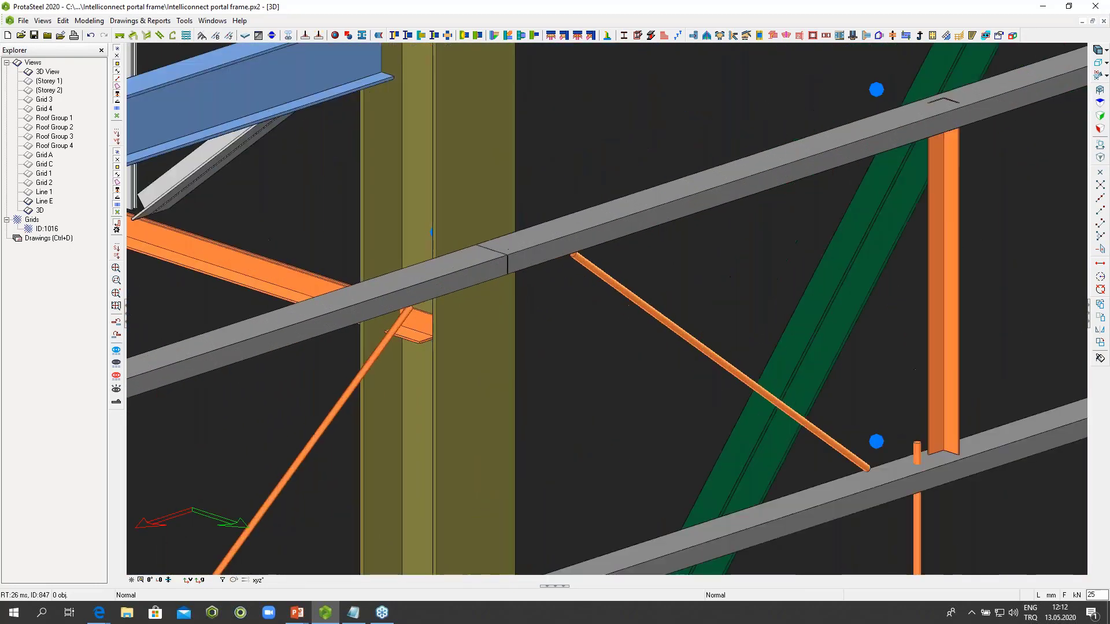
{"action": "left_click", "coordinate": [606, 35]}
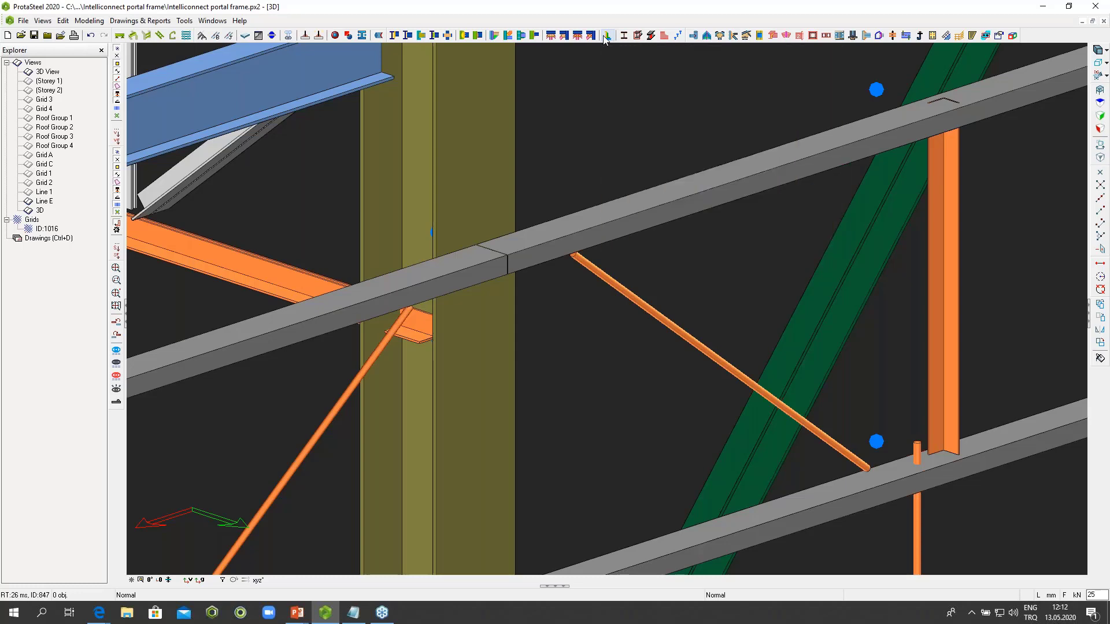
{"action": "left_click", "coordinate": [676, 334]}
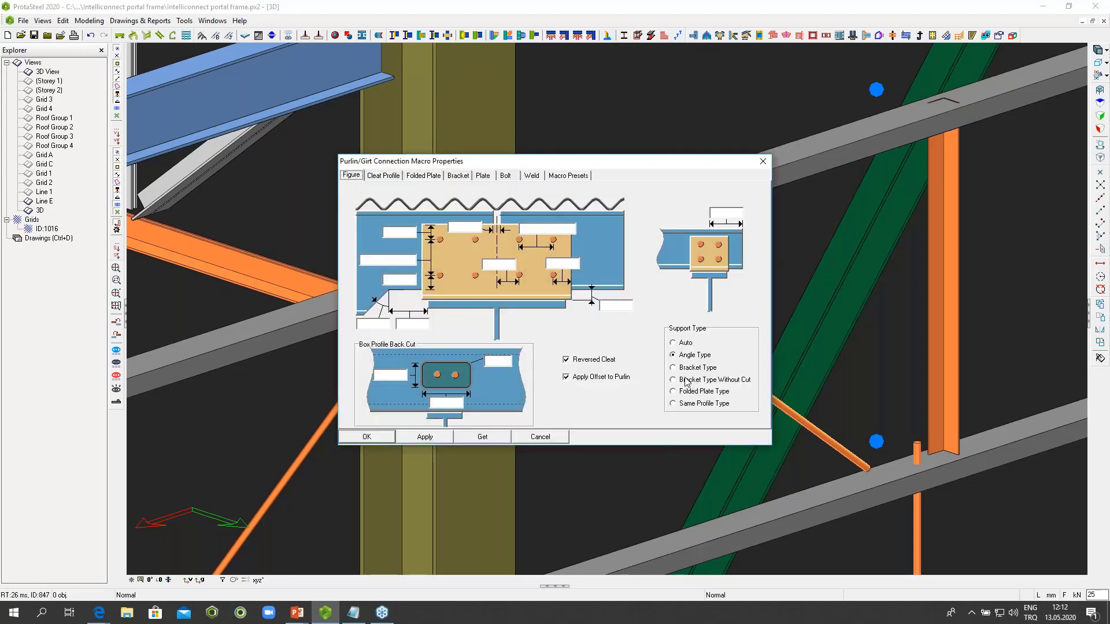
{"action": "left_click", "coordinate": [686, 380]}
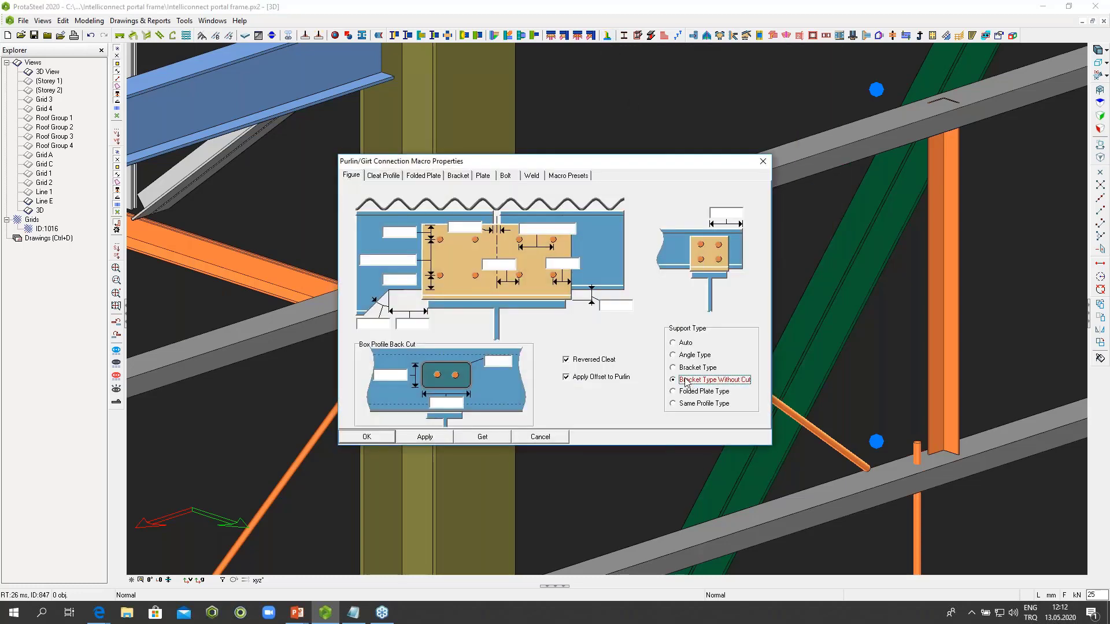
{"action": "left_click", "coordinate": [409, 438]}
{"action": "left_click", "coordinate": [376, 438]}
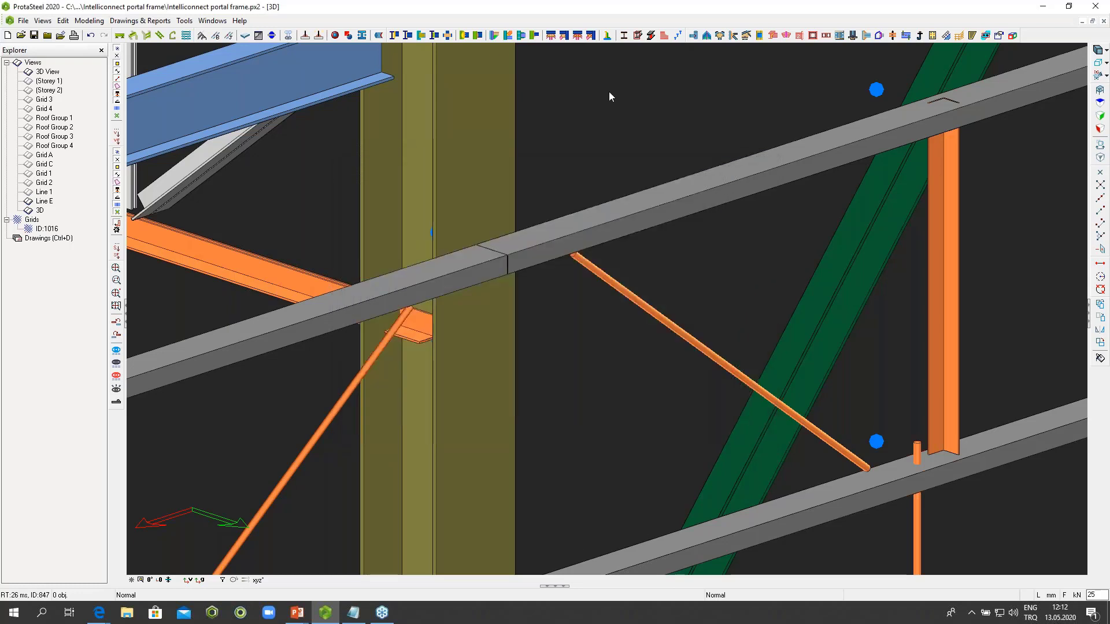
Step: Connect the two topmost girts meeting at the intermediate wall column to that column with the purlin/girt connection
{"action": "left_click", "coordinate": [607, 36]}
{"action": "left_click", "coordinate": [484, 161]}
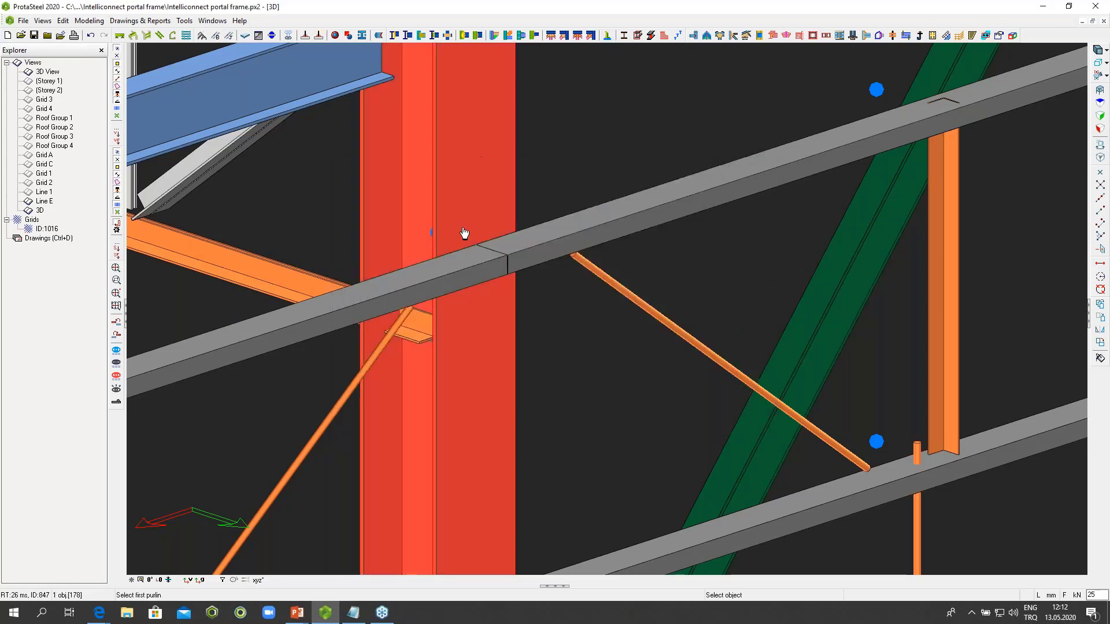
{"action": "left_click", "coordinate": [461, 275]}
{"action": "left_click", "coordinate": [530, 255]}
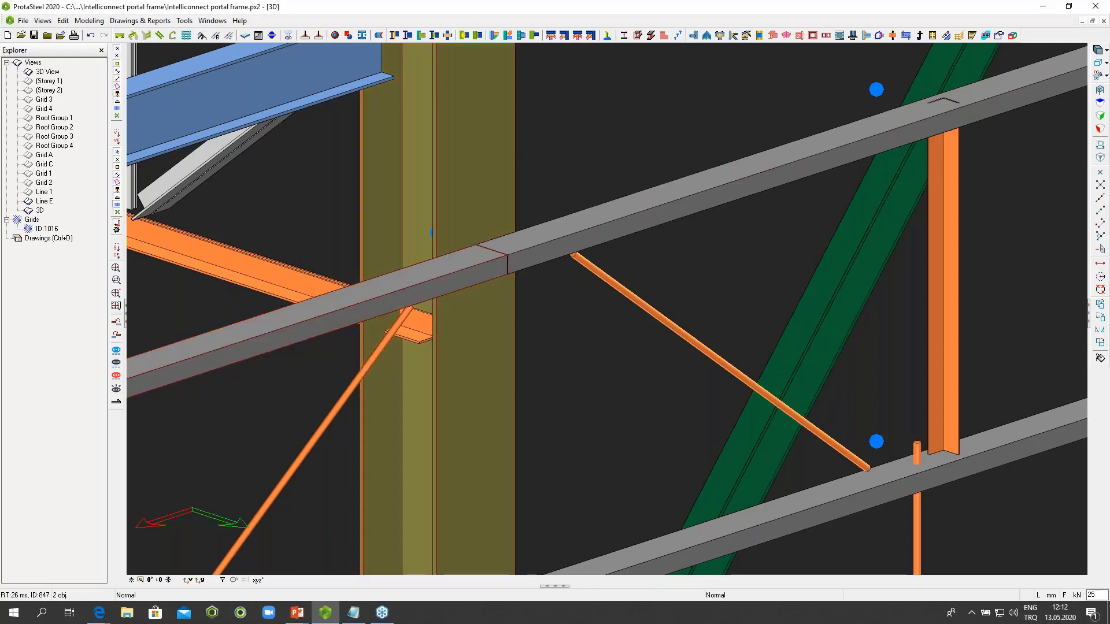
{"action": "key", "text": "Escape"}
Step: Turn off Reversed Cleat for the new girt bracket connection and apply the change
{"action": "left_click", "coordinate": [494, 212]}
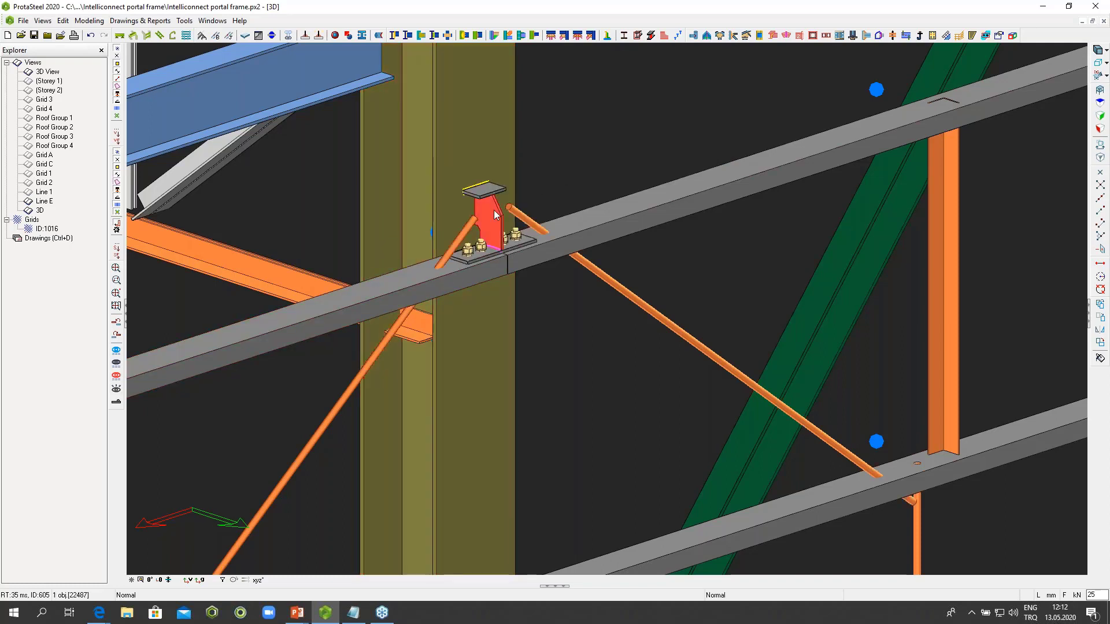
{"action": "left_click", "coordinate": [494, 210]}
{"action": "double_click", "coordinate": [494, 210]}
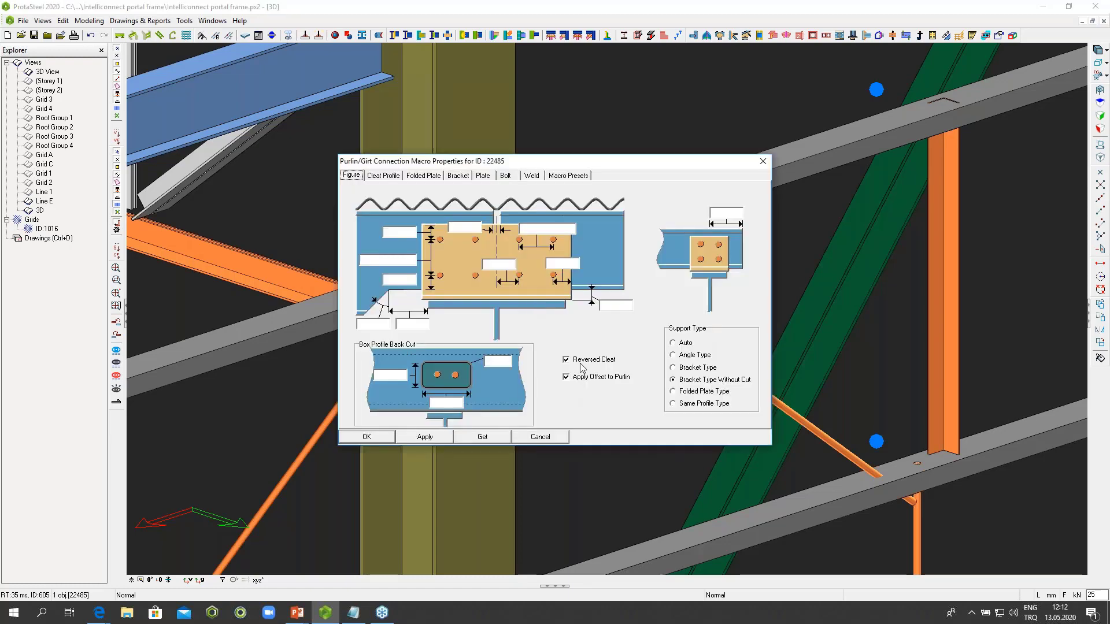
{"action": "left_click", "coordinate": [425, 436]}
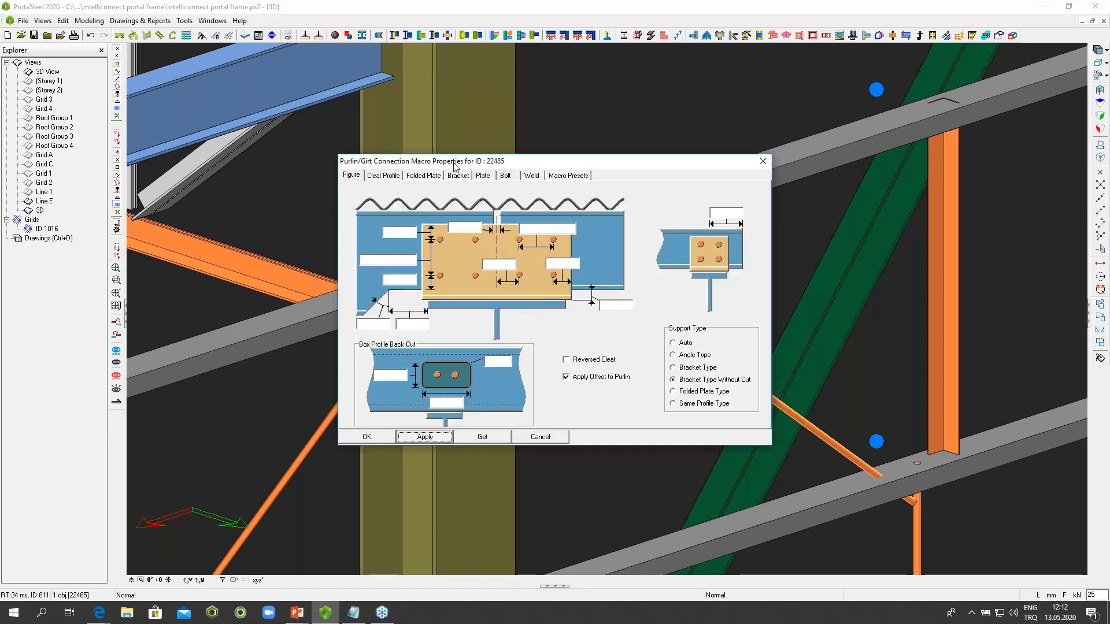
{"action": "left_click_drag", "start_coordinate": [457, 166], "coordinate": [768, 167]}
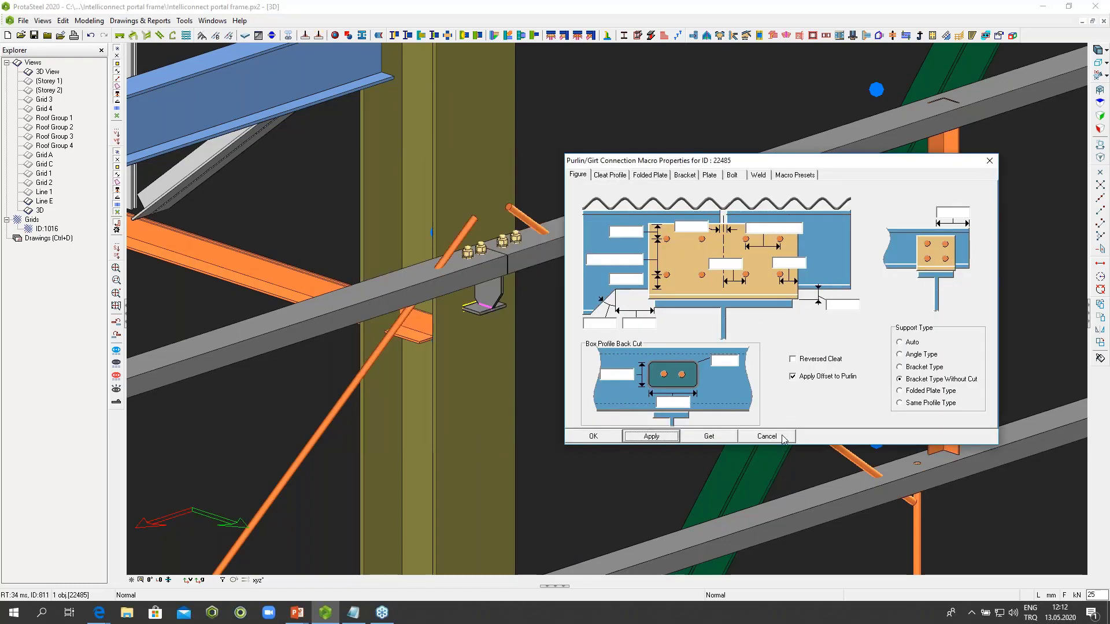
{"action": "left_click", "coordinate": [745, 434]}
Step: Examine the girt bracket's plates, bolts and welds at the column from below and from above
{"action": "left_click", "coordinate": [497, 290]}
{"action": "middle_click_drag", "start_coordinate": [497, 289], "coordinate": [462, 196]}
{"action": "scroll", "coordinate": [484, 245], "scroll_direction": "up", "scroll_amount": 5}
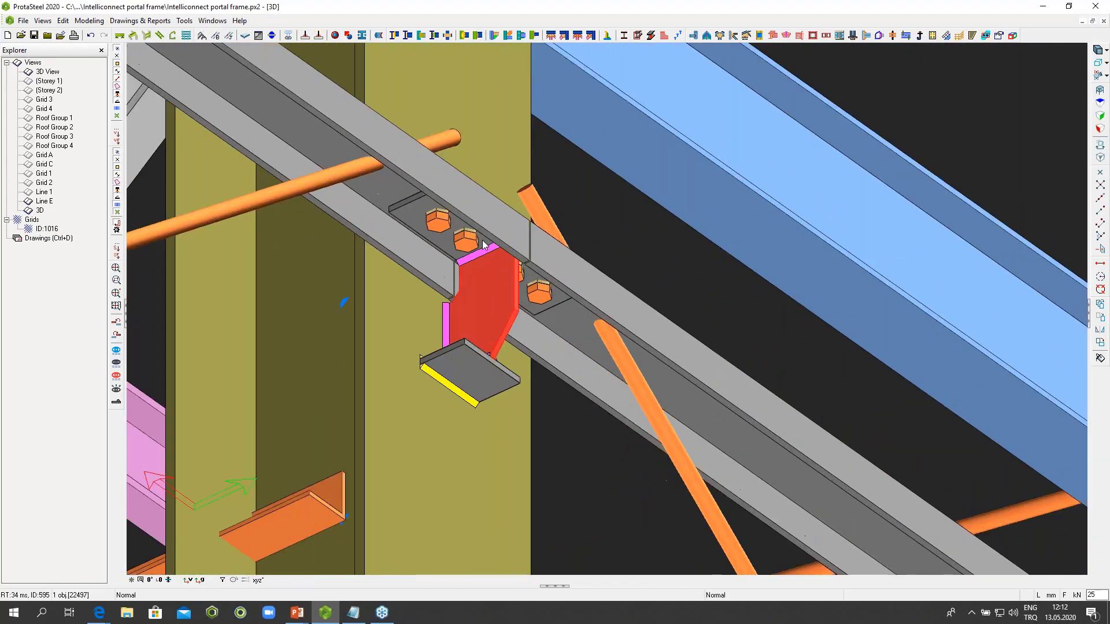
{"action": "middle_click_drag", "start_coordinate": [484, 245], "coordinate": [463, 289]}
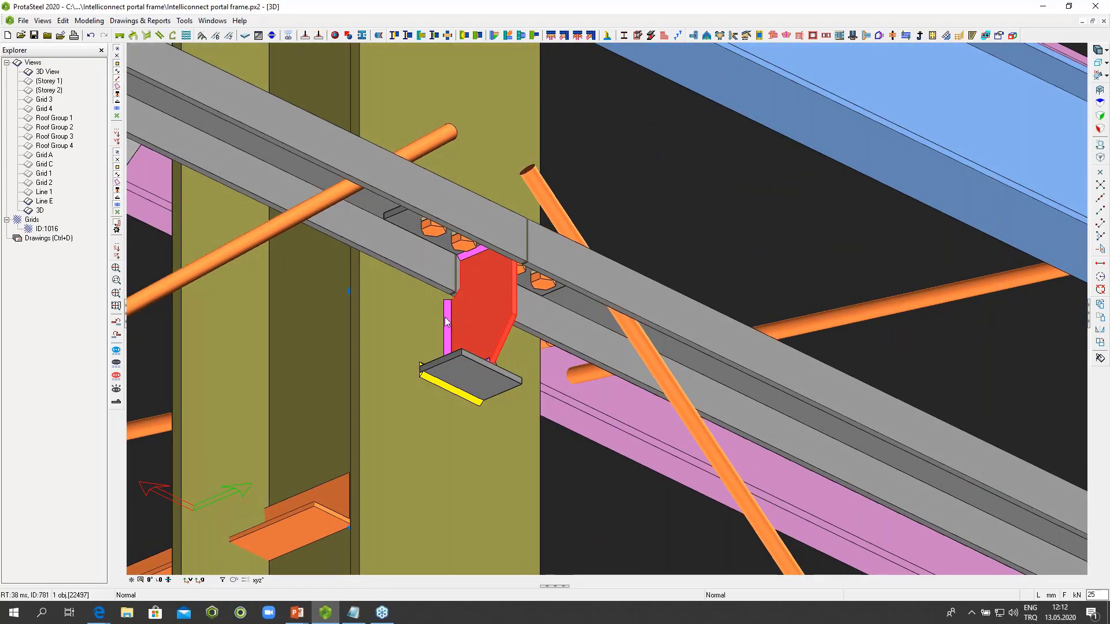
{"action": "scroll", "coordinate": [437, 370], "scroll_direction": "up", "scroll_amount": 5}
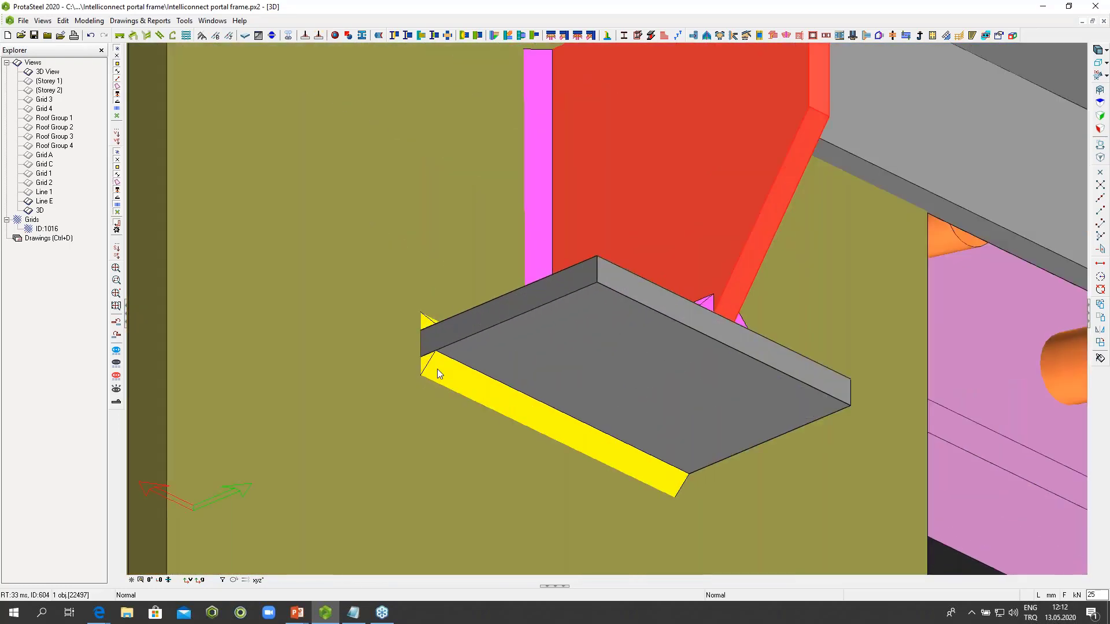
{"action": "scroll", "coordinate": [437, 368], "scroll_direction": "up", "scroll_amount": 2}
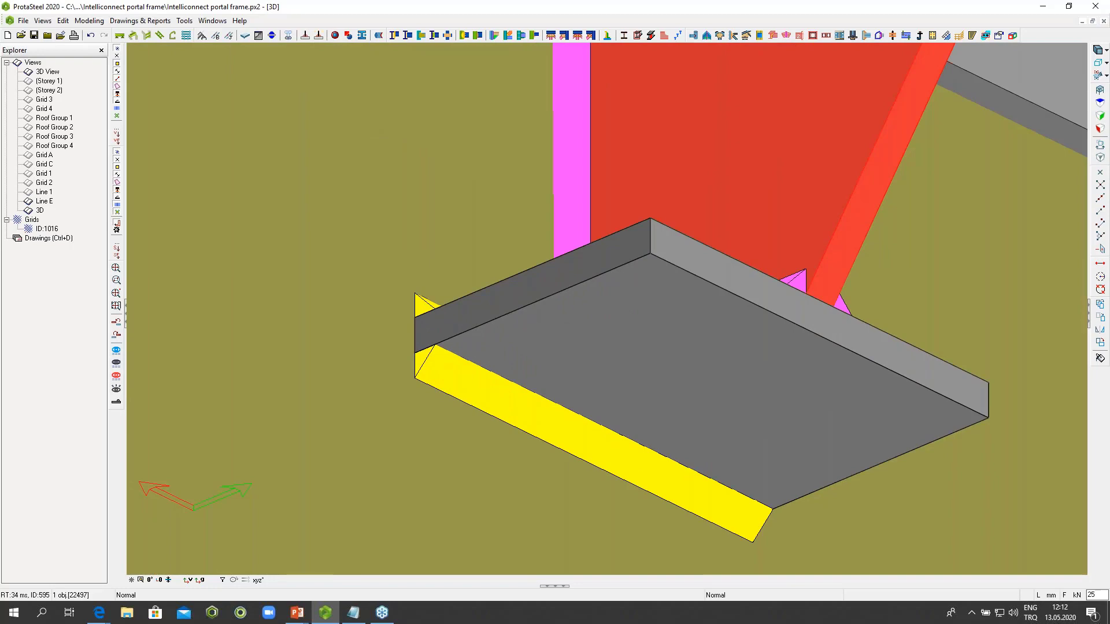
{"action": "scroll", "coordinate": [439, 370], "scroll_direction": "down", "scroll_amount": 8}
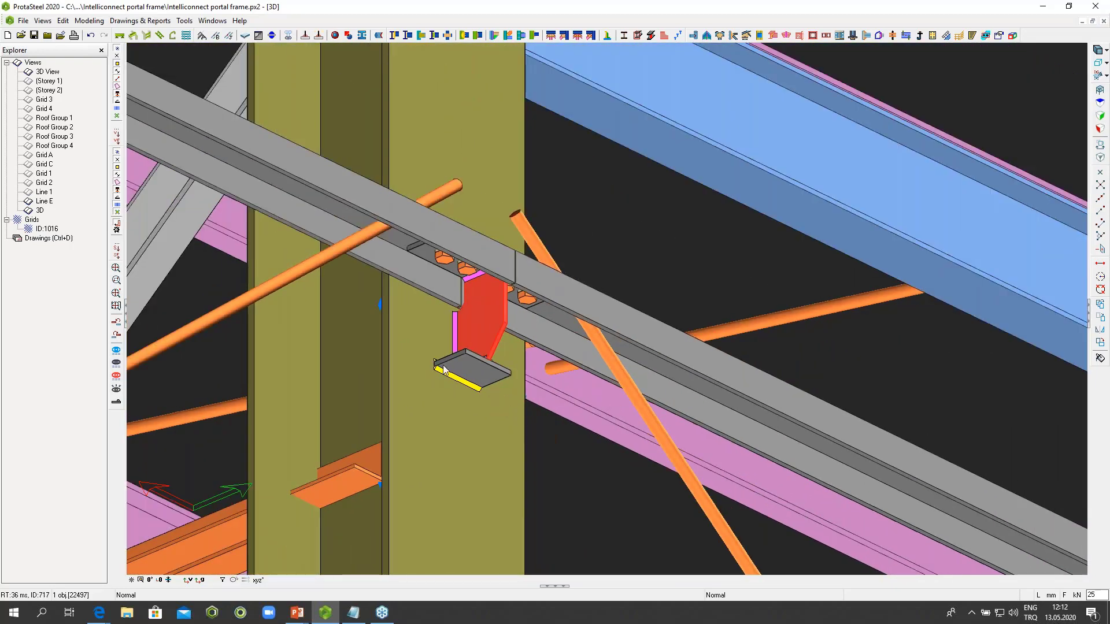
{"action": "middle_click_drag", "start_coordinate": [476, 310], "coordinate": [473, 337]}
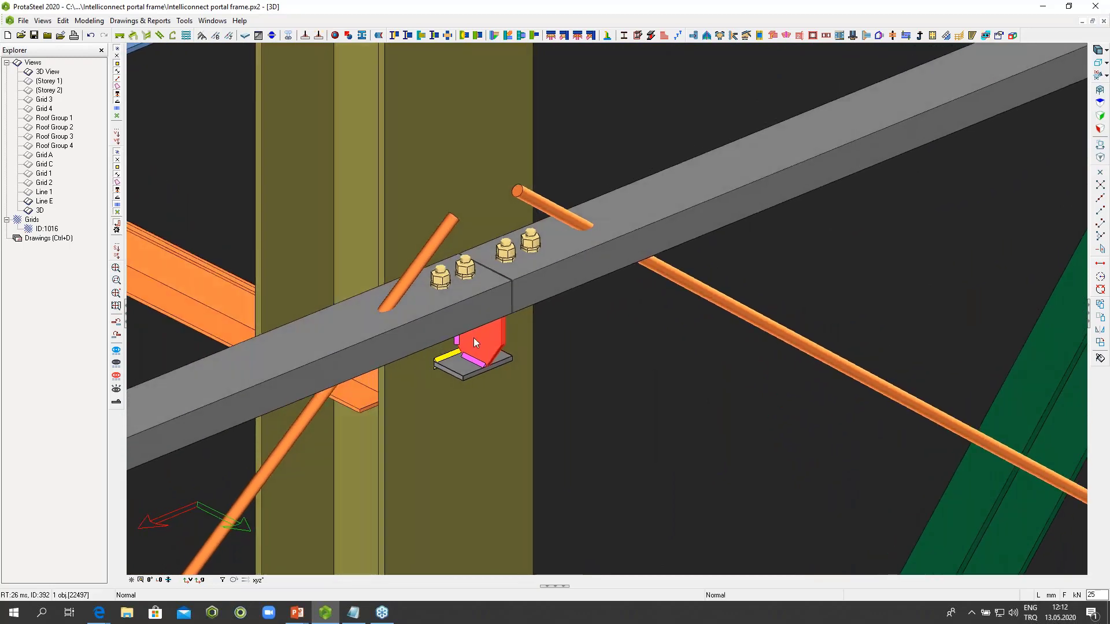
{"action": "scroll", "coordinate": [476, 330], "scroll_direction": "down", "scroll_amount": 10}
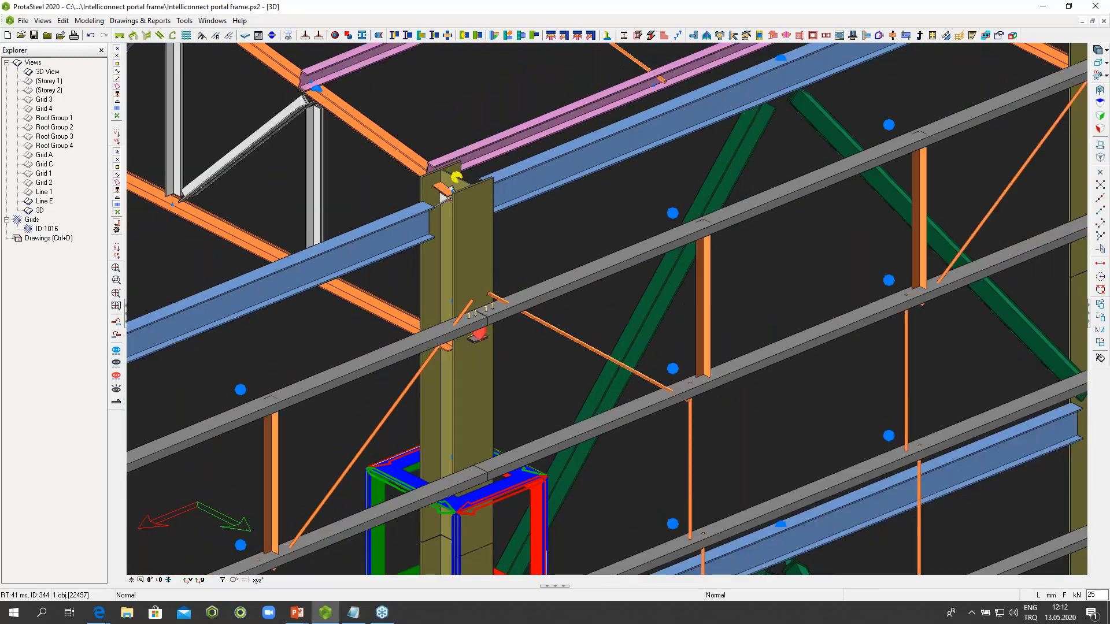
Step: Connect the end of the second girt from the top to the end column with the same purlin/girt connection
{"action": "scroll", "coordinate": [476, 331], "scroll_direction": "down", "scroll_amount": 2}
{"action": "middle_click_drag", "start_coordinate": [1008, 240], "coordinate": [850, 285]}
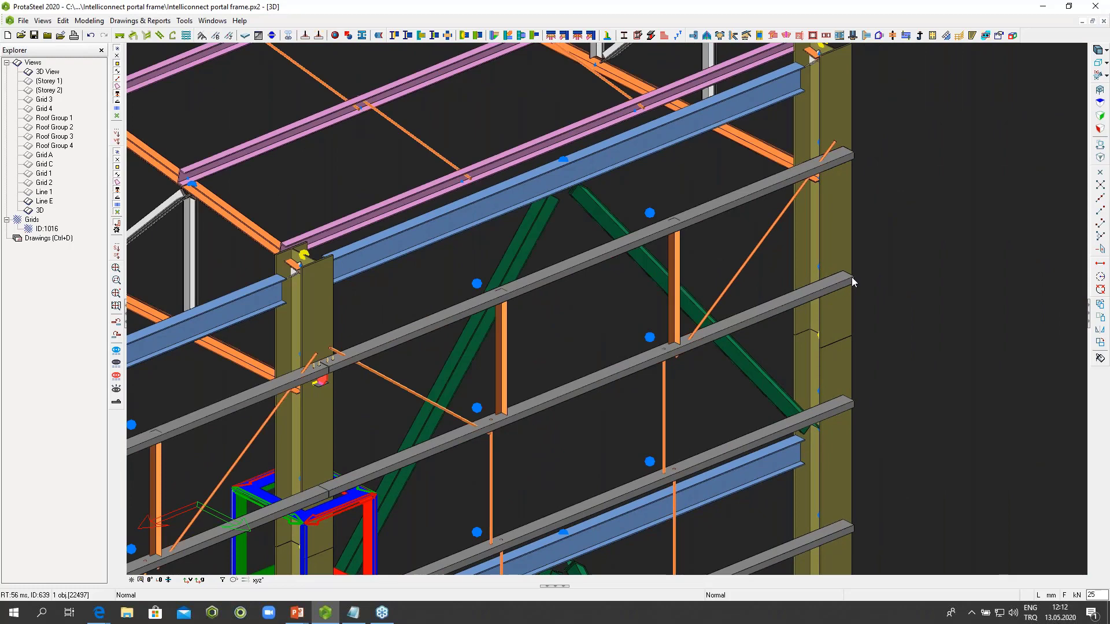
{"action": "scroll", "coordinate": [852, 276], "scroll_direction": "up", "scroll_amount": 5}
{"action": "scroll", "coordinate": [851, 276], "scroll_direction": "up", "scroll_amount": 2}
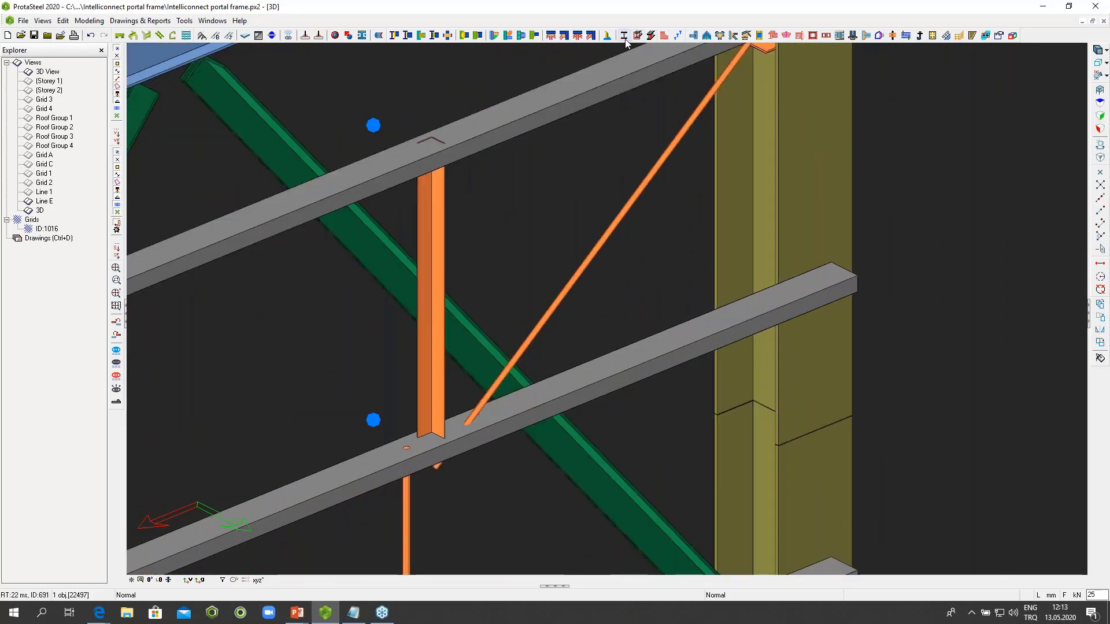
{"action": "left_click", "coordinate": [607, 37]}
{"action": "left_click", "coordinate": [817, 205]}
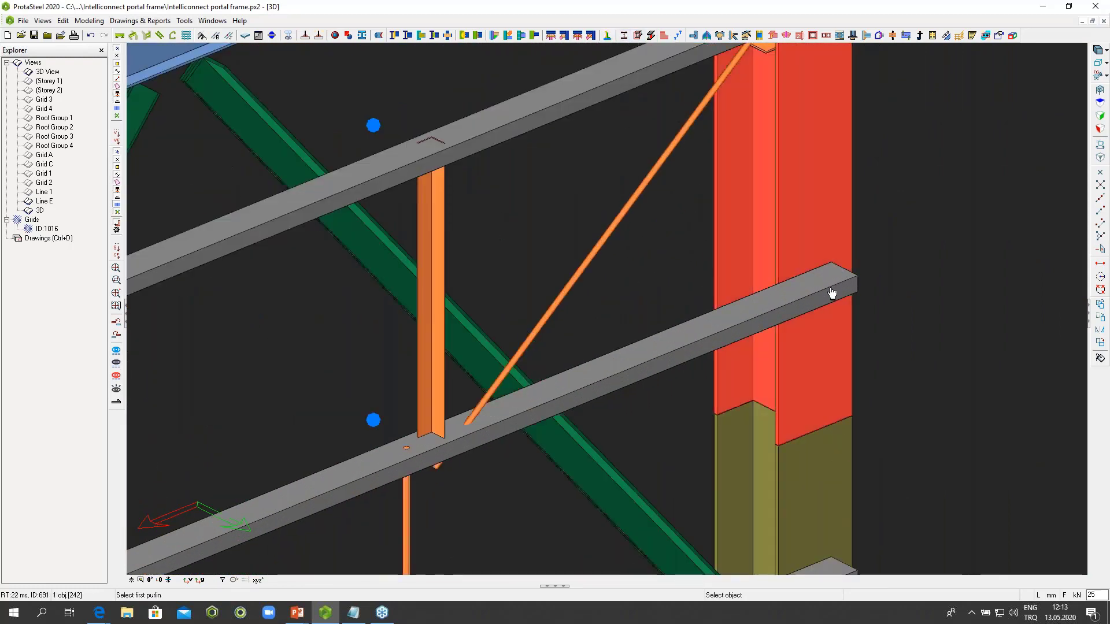
{"action": "left_click", "coordinate": [829, 291]}
{"action": "left_click", "coordinate": [837, 282]}
{"action": "key", "text": "Escape"}
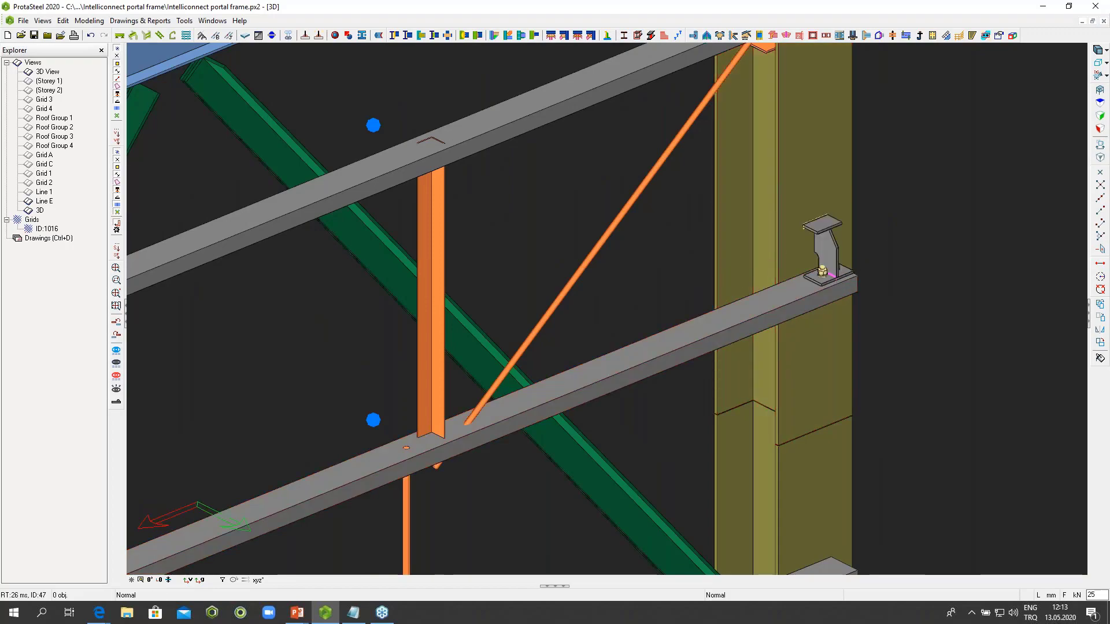
Step: Add a bolted splice connection between the upper and lower segments of the open end frame's far-side column
{"action": "scroll", "coordinate": [872, 245], "scroll_direction": "down", "scroll_amount": 6}
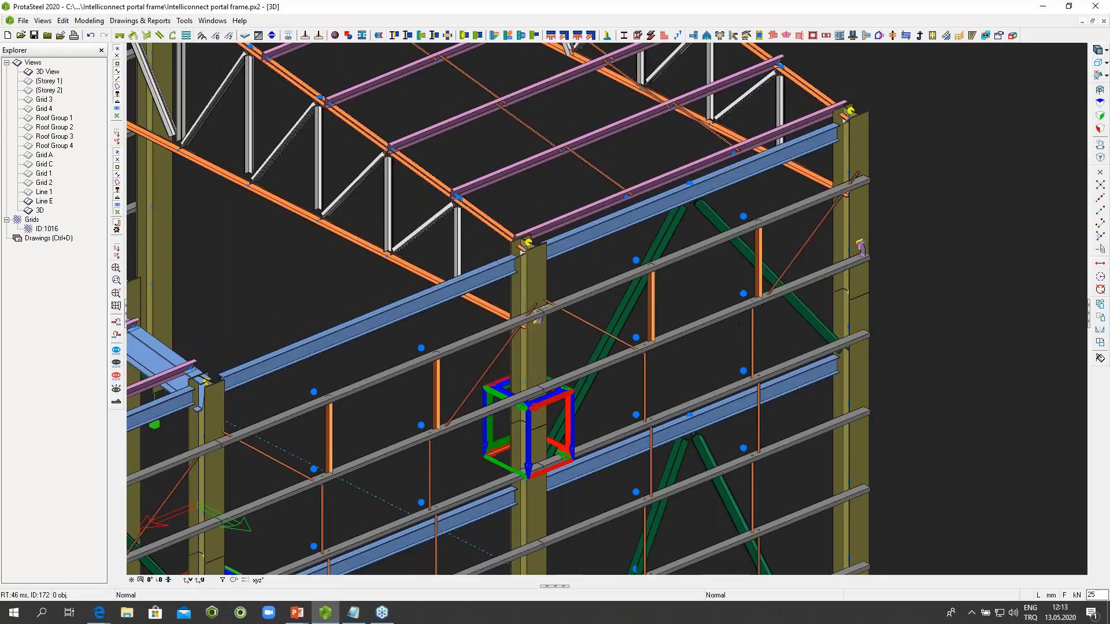
{"action": "scroll", "coordinate": [603, 313], "scroll_direction": "up", "scroll_amount": 5}
{"action": "scroll", "coordinate": [607, 292], "scroll_direction": "down", "scroll_amount": 6}
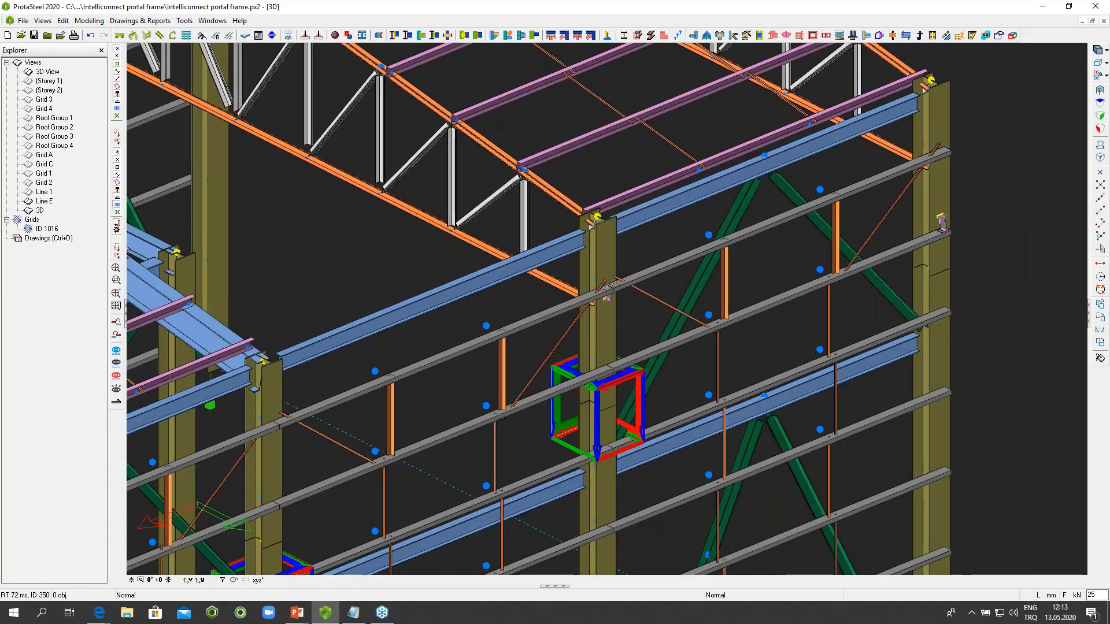
{"action": "scroll", "coordinate": [600, 302], "scroll_direction": "down", "scroll_amount": 1}
{"action": "middle_click_drag", "start_coordinate": [600, 304], "coordinate": [798, 235]}
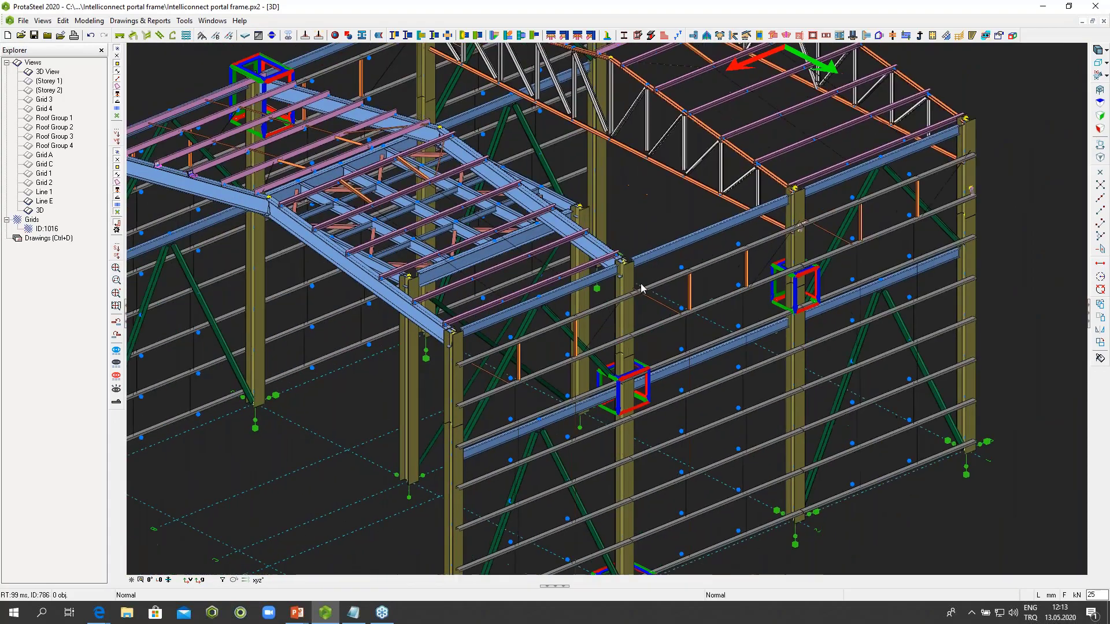
{"action": "middle_click_drag", "start_coordinate": [641, 286], "coordinate": [759, 278]}
{"action": "middle_click_drag", "start_coordinate": [434, 262], "coordinate": [561, 296]}
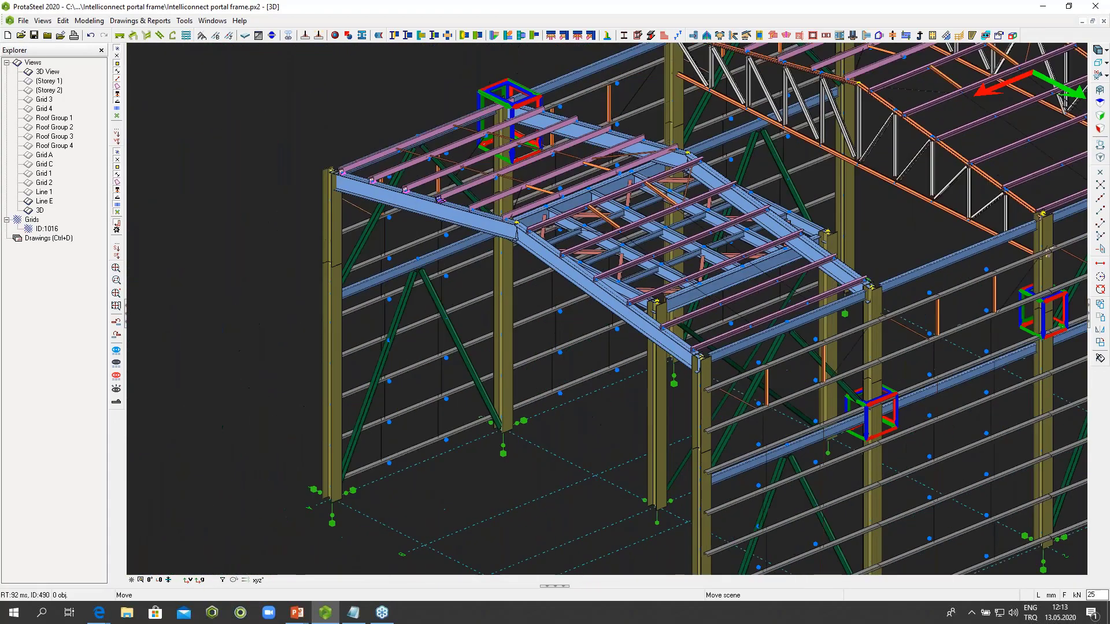
{"action": "scroll", "coordinate": [351, 274], "scroll_direction": "up", "scroll_amount": 10}
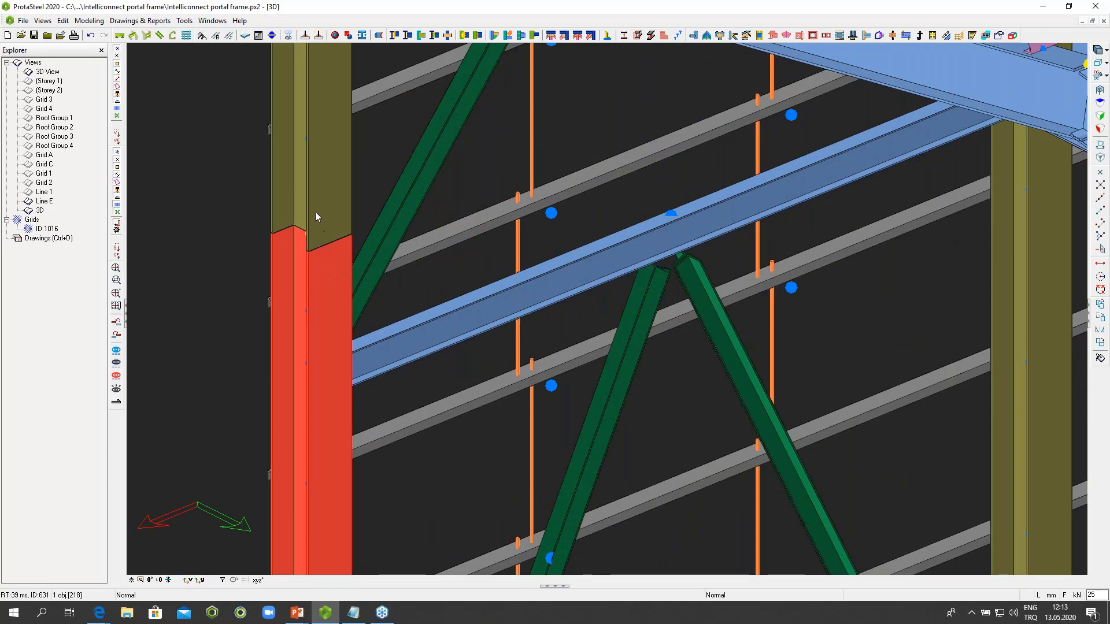
{"action": "left_click", "coordinate": [223, 234]}
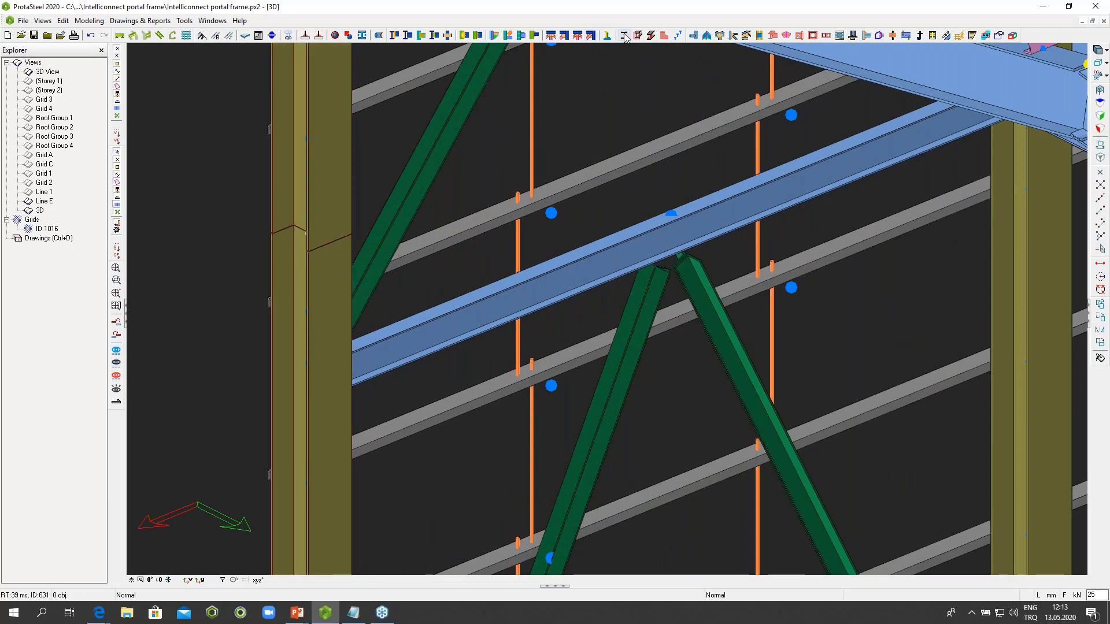
{"action": "left_click", "coordinate": [332, 209]}
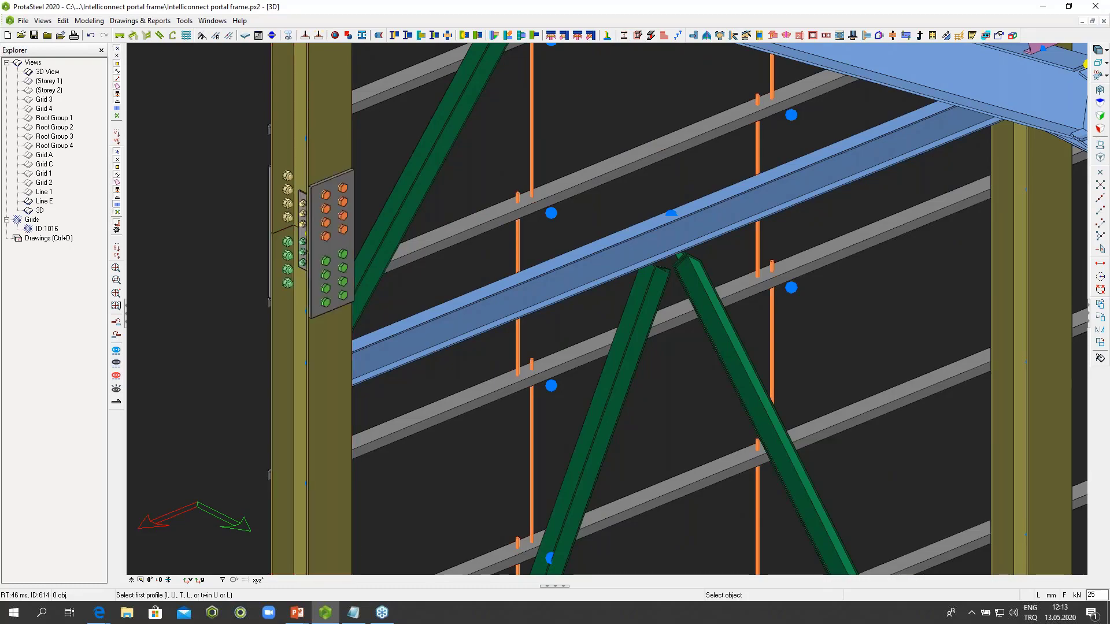
Step: Splice the upper and lower segments of the end frame's other corner column, beside the girt wall
{"action": "scroll", "coordinate": [330, 201], "scroll_direction": "down", "scroll_amount": 2}
{"action": "scroll", "coordinate": [769, 392], "scroll_direction": "down", "scroll_amount": 5}
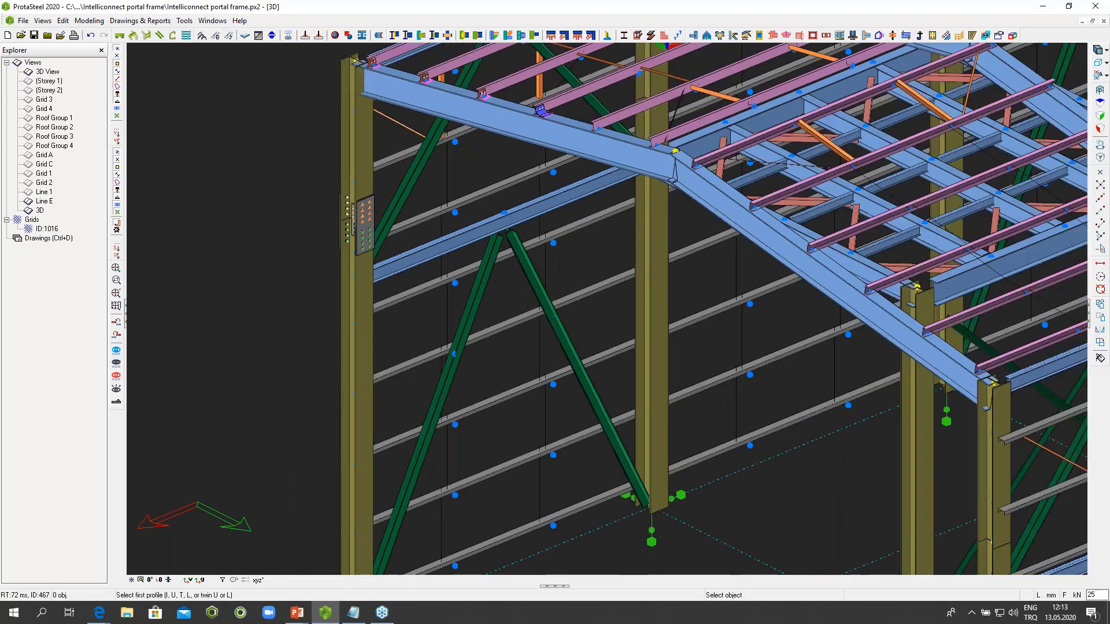
{"action": "scroll", "coordinate": [769, 392], "scroll_direction": "up", "scroll_amount": 5}
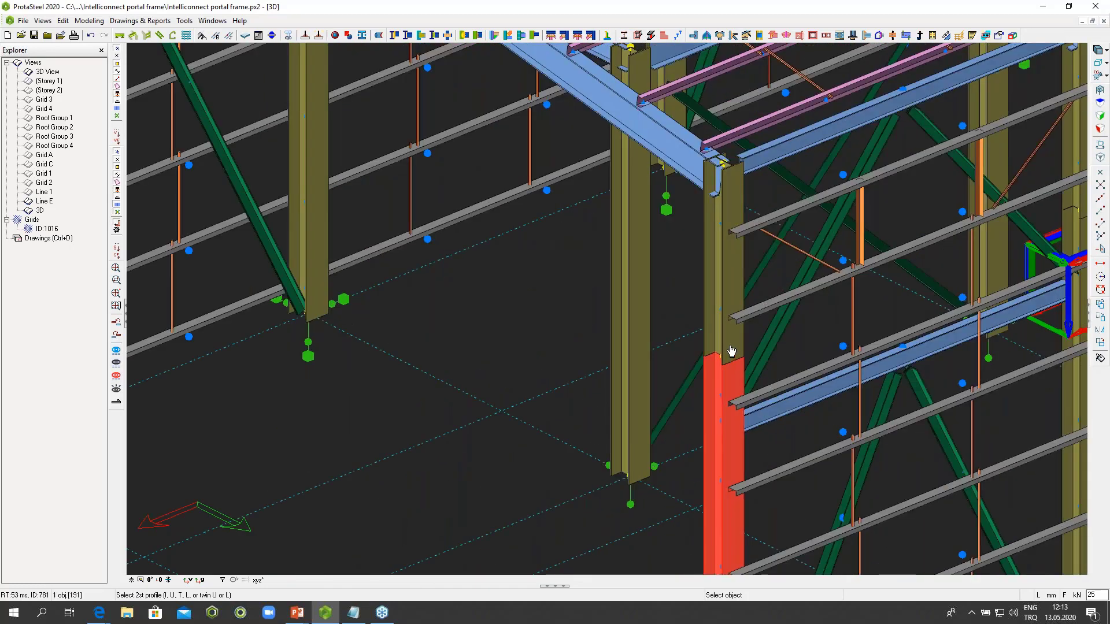
{"action": "key", "text": "Escape"}
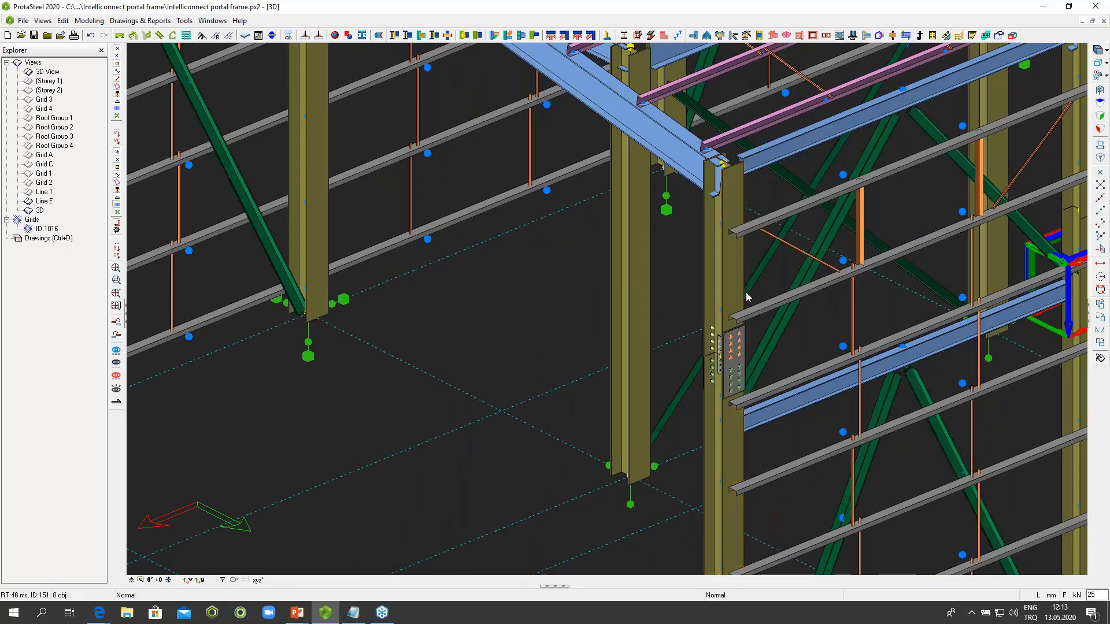
Step: Splice the upper and lower segments of the second frame's column along the girt wall with bolted plates
{"action": "scroll", "coordinate": [746, 297], "scroll_direction": "down", "scroll_amount": 2}
{"action": "middle_click_drag", "start_coordinate": [810, 302], "coordinate": [799, 307]}
{"action": "middle_click_drag", "start_coordinate": [1080, 284], "coordinate": [734, 313]}
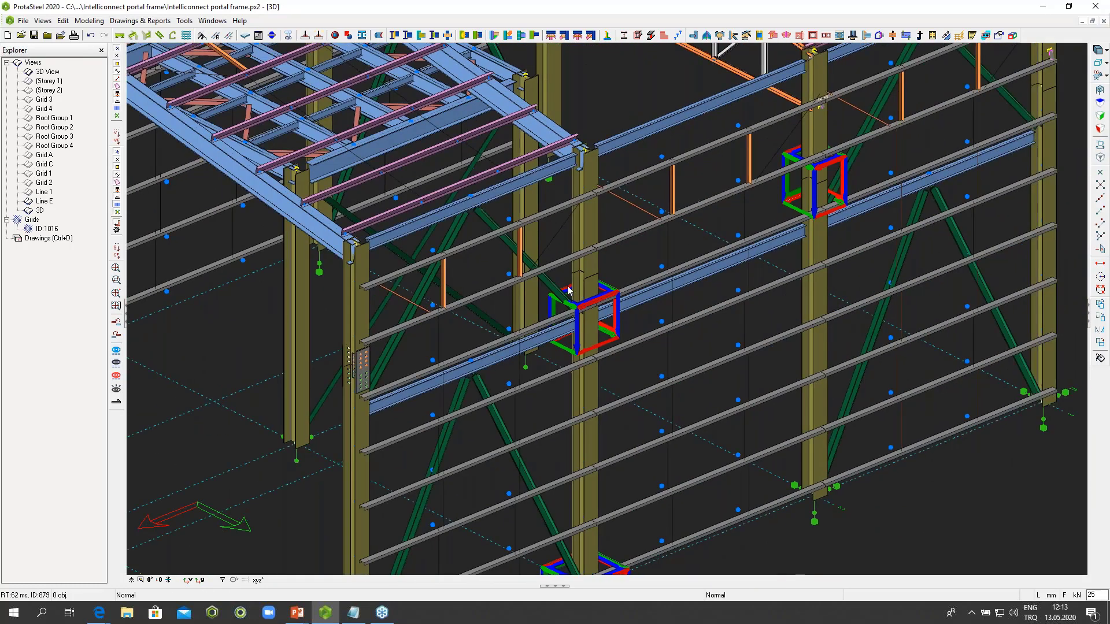
{"action": "scroll", "coordinate": [568, 289], "scroll_direction": "up", "scroll_amount": 4}
{"action": "left_click", "coordinate": [604, 37]}
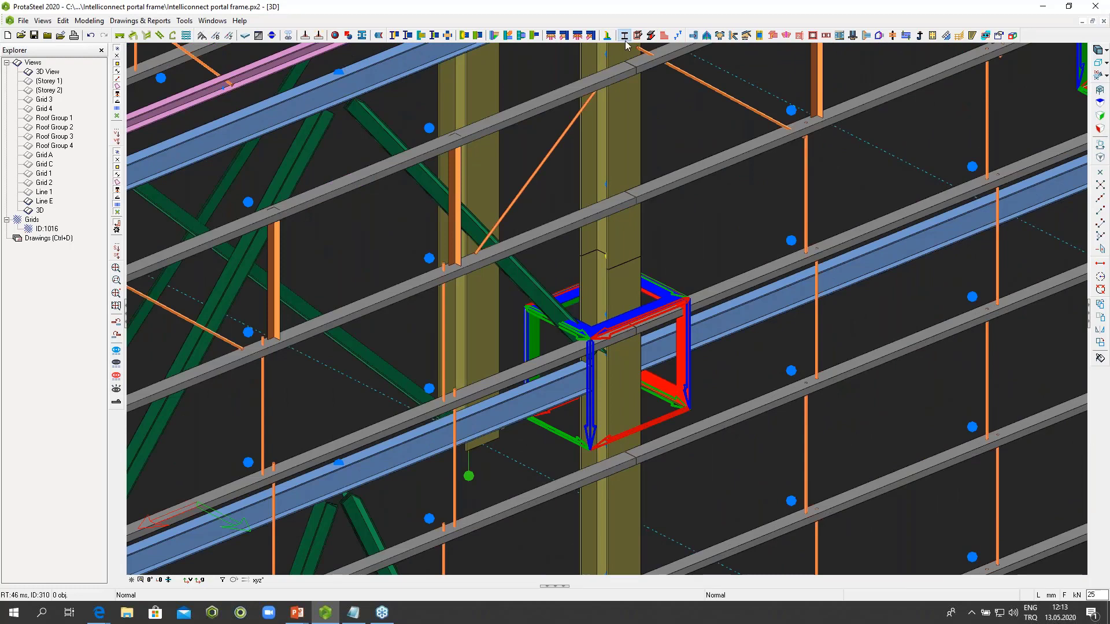
{"action": "left_click", "coordinate": [627, 272]}
{"action": "left_click", "coordinate": [632, 247]}
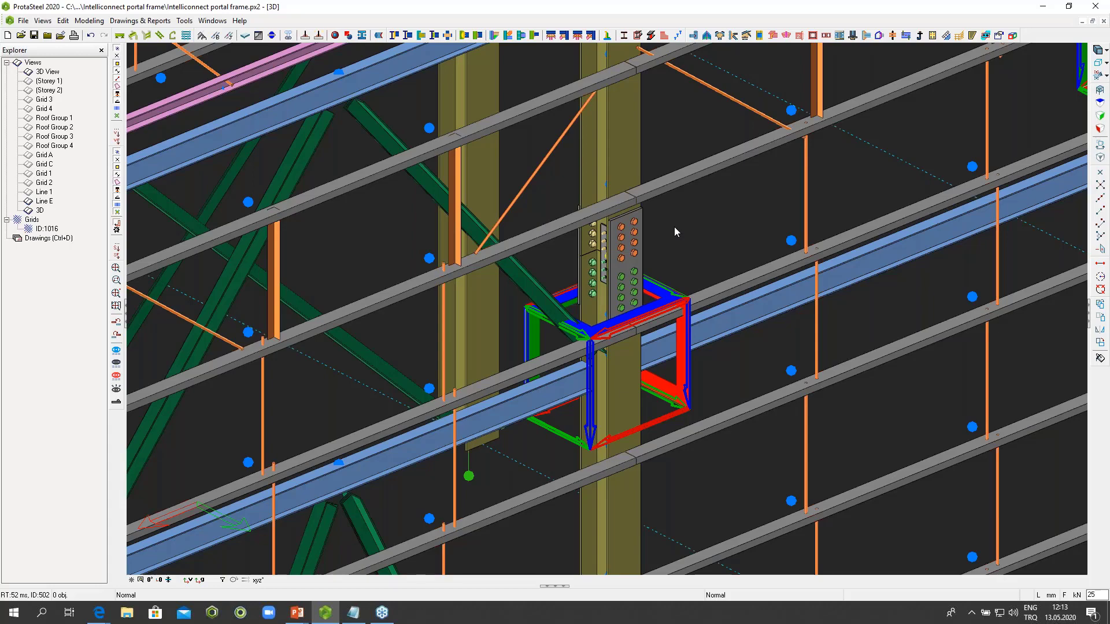
Step: Add a bolted beam-to-beam connection between the platform's back edge beam and the short secondary beam framing into its middle
{"action": "scroll", "coordinate": [674, 227], "scroll_direction": "down", "scroll_amount": 5}
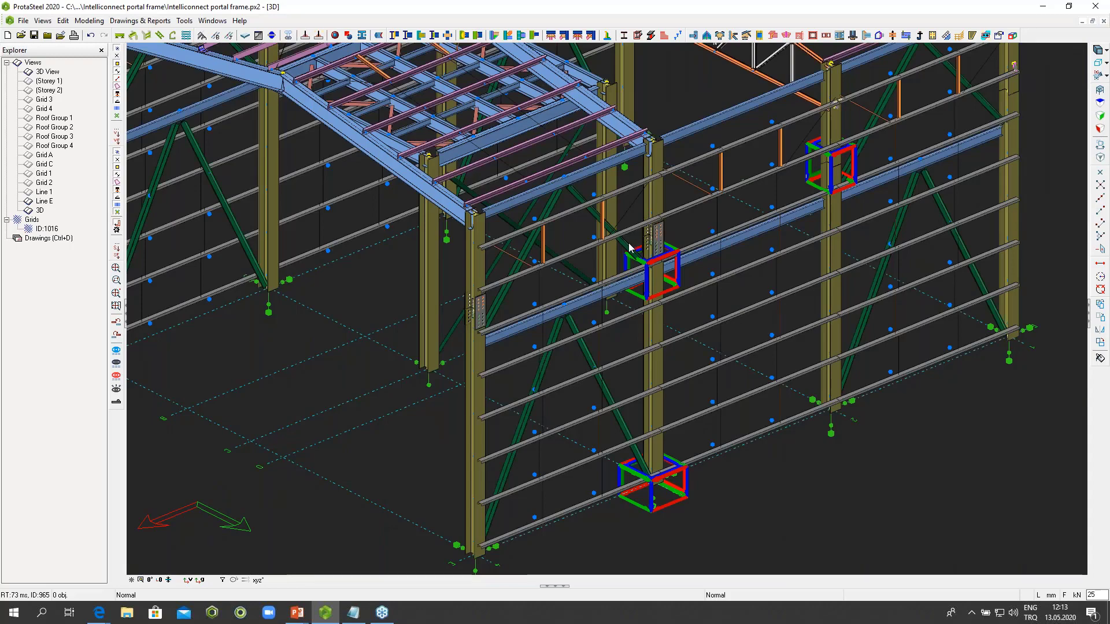
{"action": "middle_click_drag", "start_coordinate": [662, 235], "coordinate": [743, 295]}
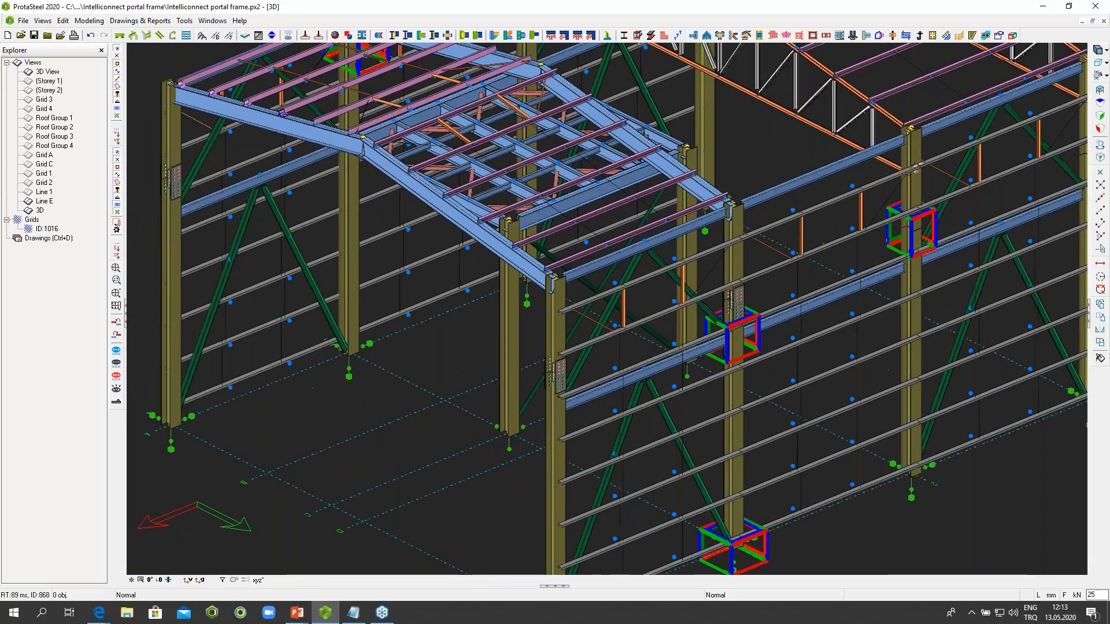
{"action": "middle_click_drag", "start_coordinate": [416, 315], "coordinate": [756, 287], "text": "shift"}
{"action": "scroll", "coordinate": [483, 256], "scroll_direction": "up", "scroll_amount": 4}
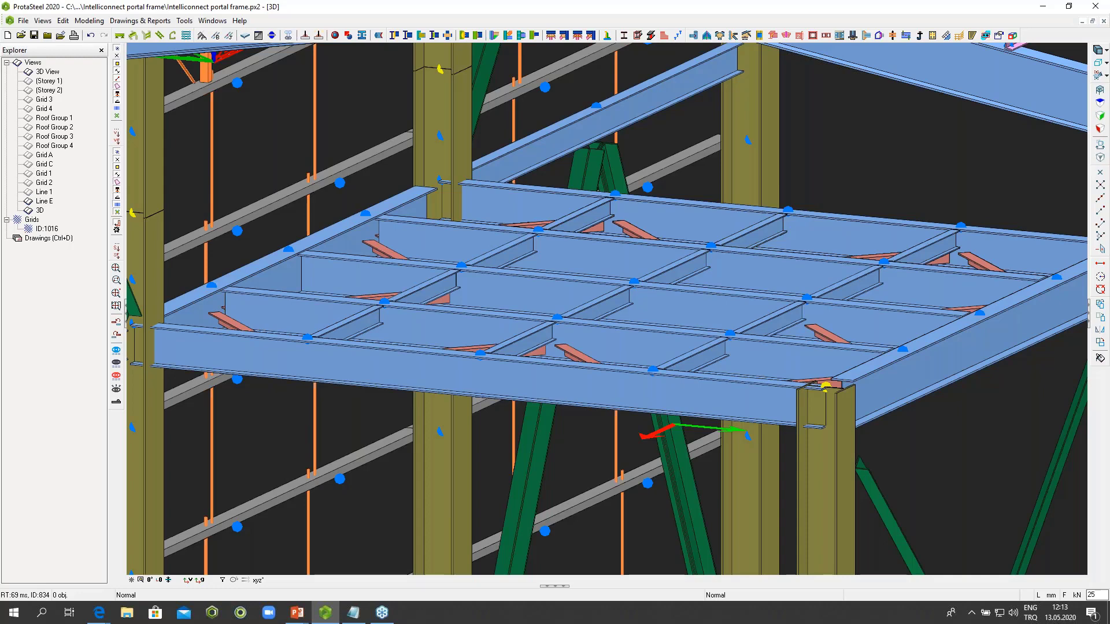
{"action": "left_click", "coordinate": [394, 36]}
{"action": "scroll", "coordinate": [809, 227], "scroll_direction": "up", "scroll_amount": 4}
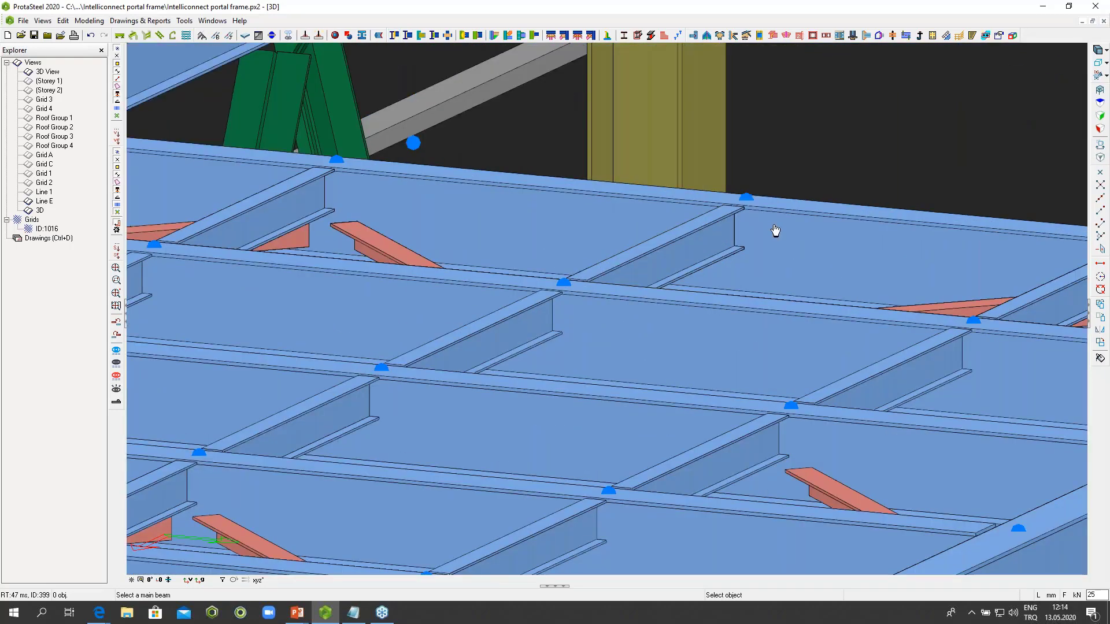
{"action": "left_click", "coordinate": [775, 231]}
{"action": "left_click", "coordinate": [714, 238]}
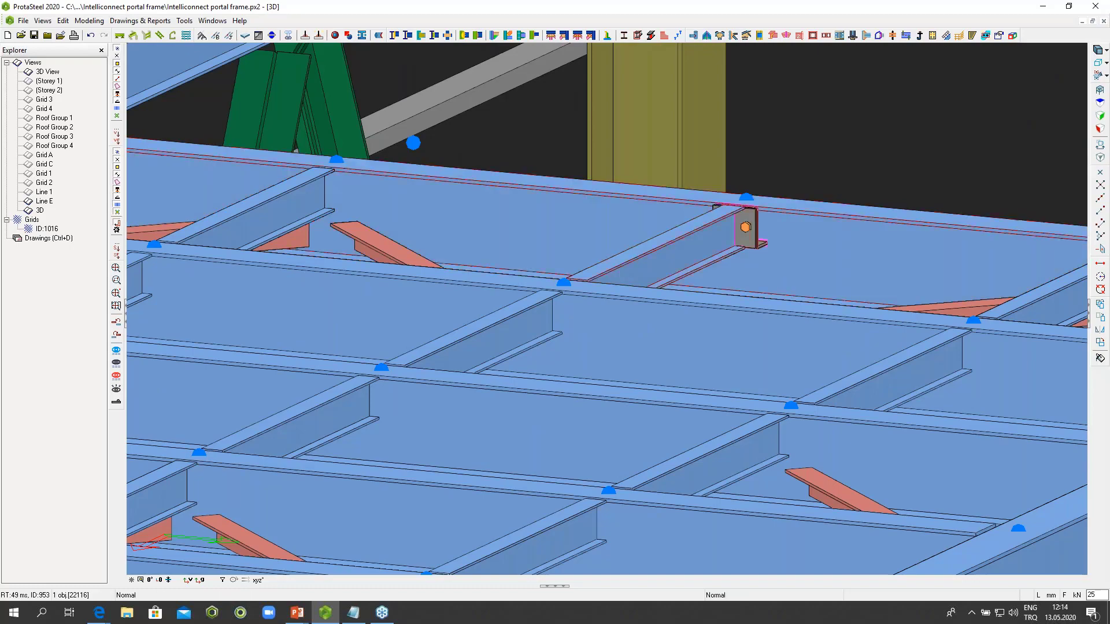
Step: Examine the plate, bolt and welds of the secondary beam's connection at the platform's back edge beam
{"action": "left_click", "coordinate": [747, 229]}
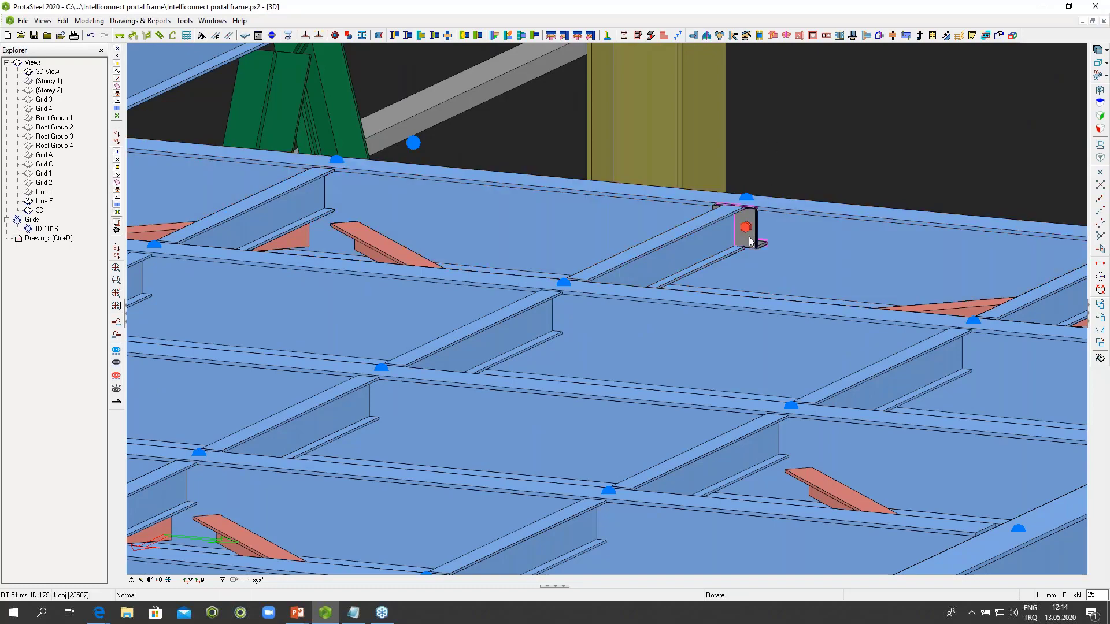
{"action": "middle_click_drag", "start_coordinate": [752, 230], "coordinate": [754, 196]}
{"action": "scroll", "coordinate": [752, 220], "scroll_direction": "up", "scroll_amount": 9}
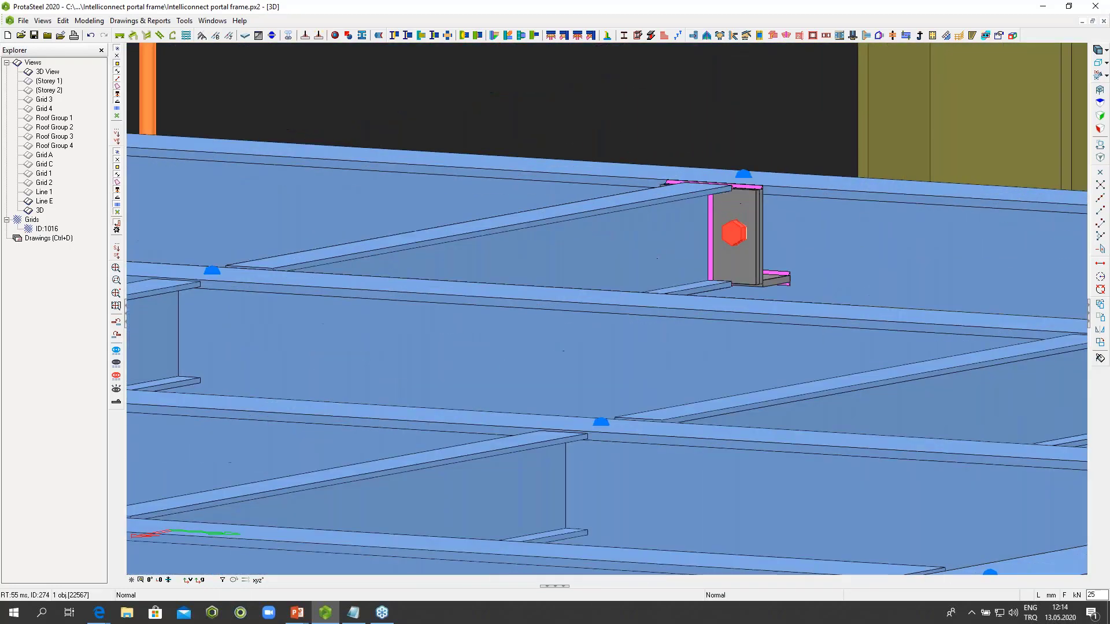
{"action": "scroll", "coordinate": [752, 220], "scroll_direction": "down", "scroll_amount": 7}
{"action": "scroll", "coordinate": [748, 226], "scroll_direction": "down", "scroll_amount": 2}
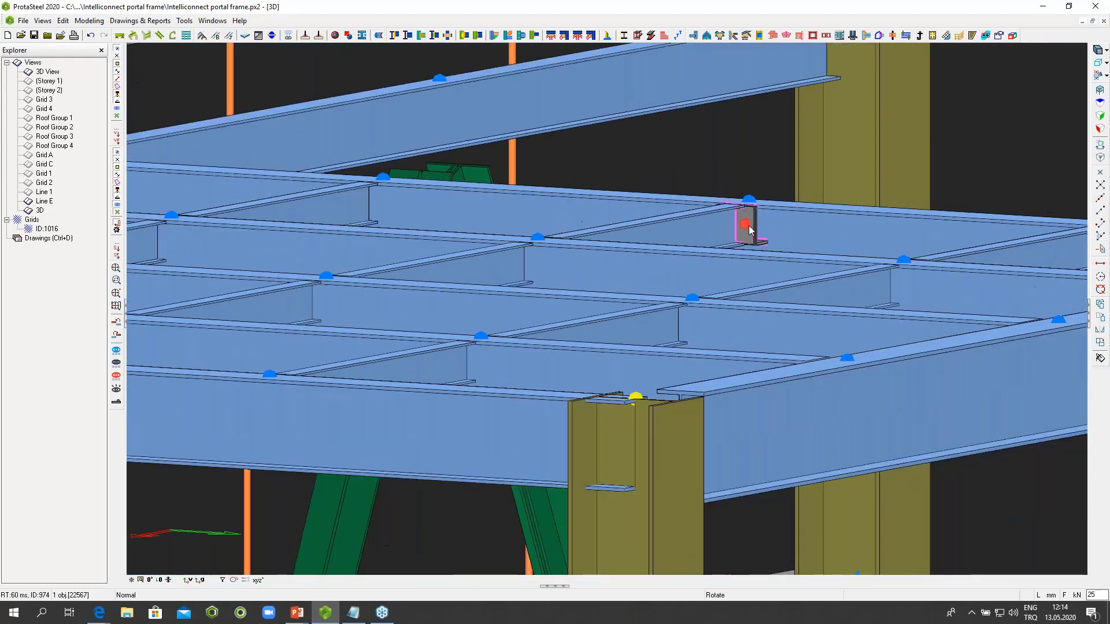
{"action": "middle_click_drag", "start_coordinate": [748, 225], "coordinate": [748, 191]}
{"action": "scroll", "coordinate": [747, 227], "scroll_direction": "down", "scroll_amount": 3}
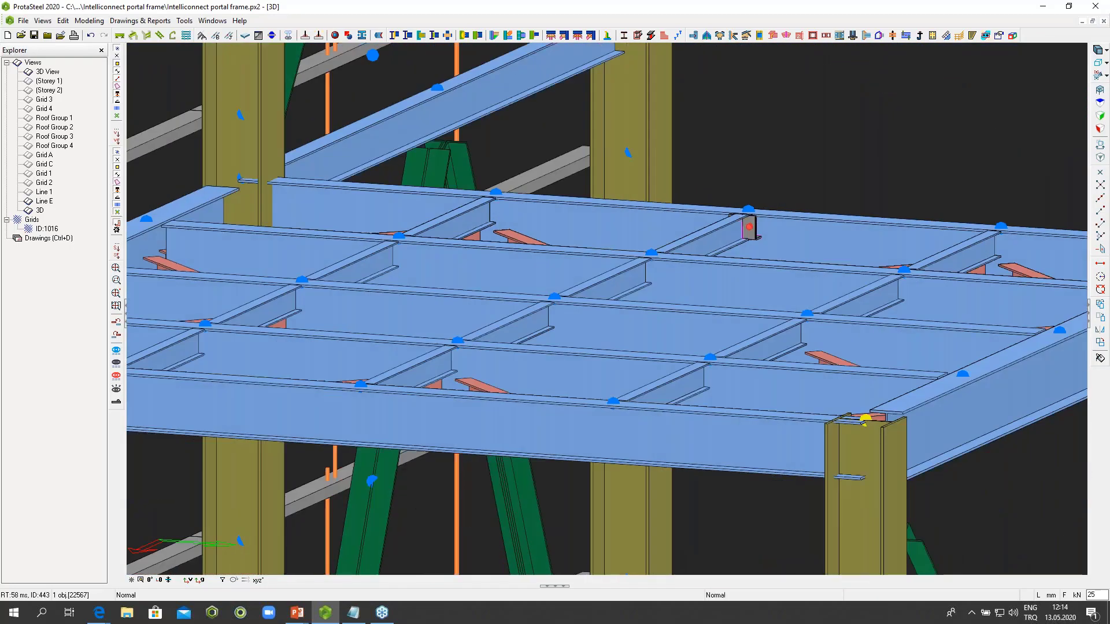
{"action": "left_click", "coordinate": [769, 154]}
{"action": "middle_click_drag", "start_coordinate": [768, 194], "coordinate": [809, 182]}
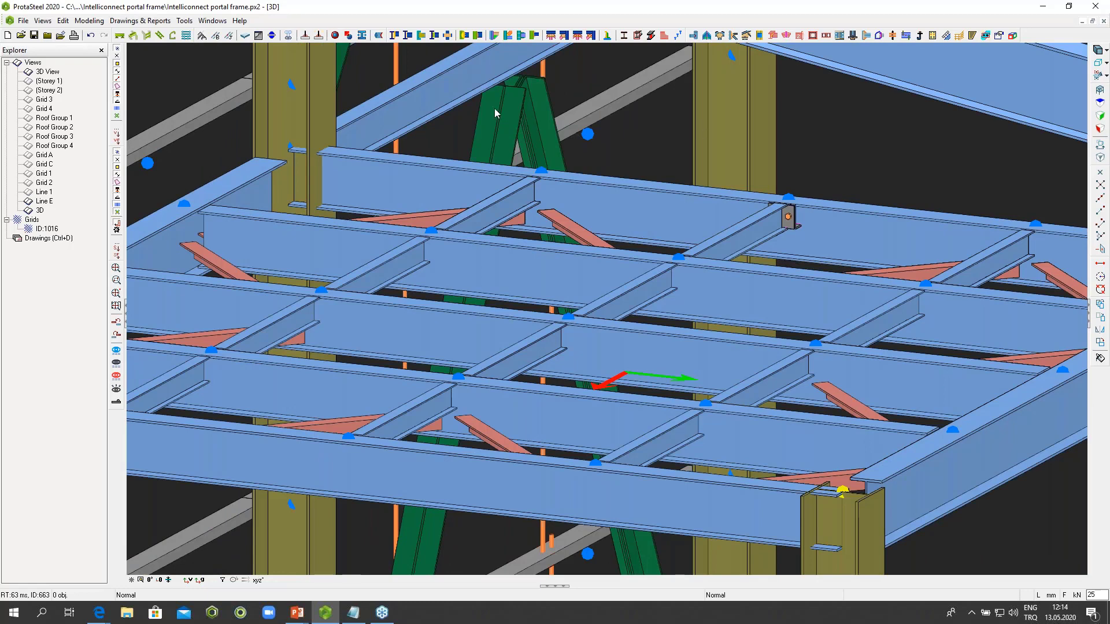
Step: Join the short secondary beam in the next platform row to its main beam with a bolted end plate connection
{"action": "left_click", "coordinate": [408, 36]}
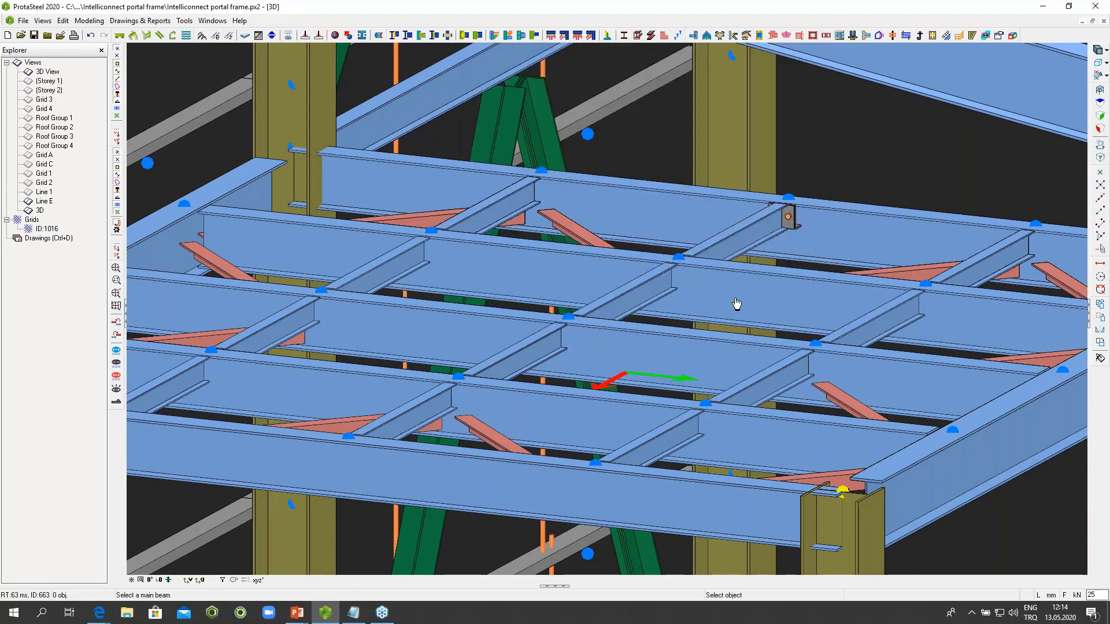
{"action": "left_click", "coordinate": [696, 282]}
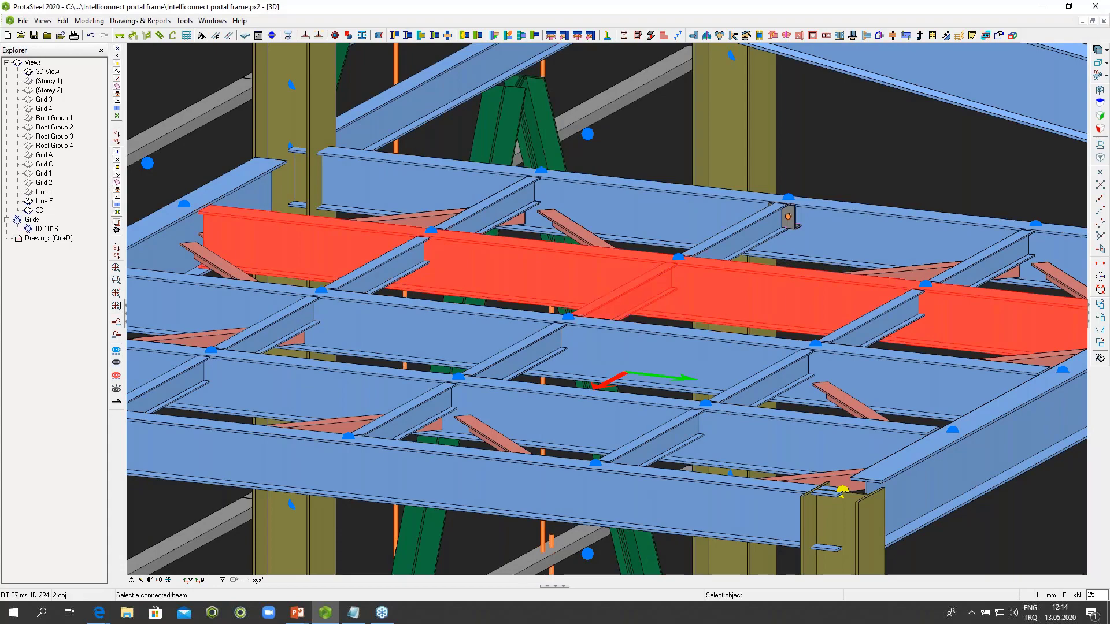
{"action": "scroll", "coordinate": [694, 275], "scroll_direction": "up", "scroll_amount": 4}
{"action": "scroll", "coordinate": [683, 279], "scroll_direction": "up", "scroll_amount": 3}
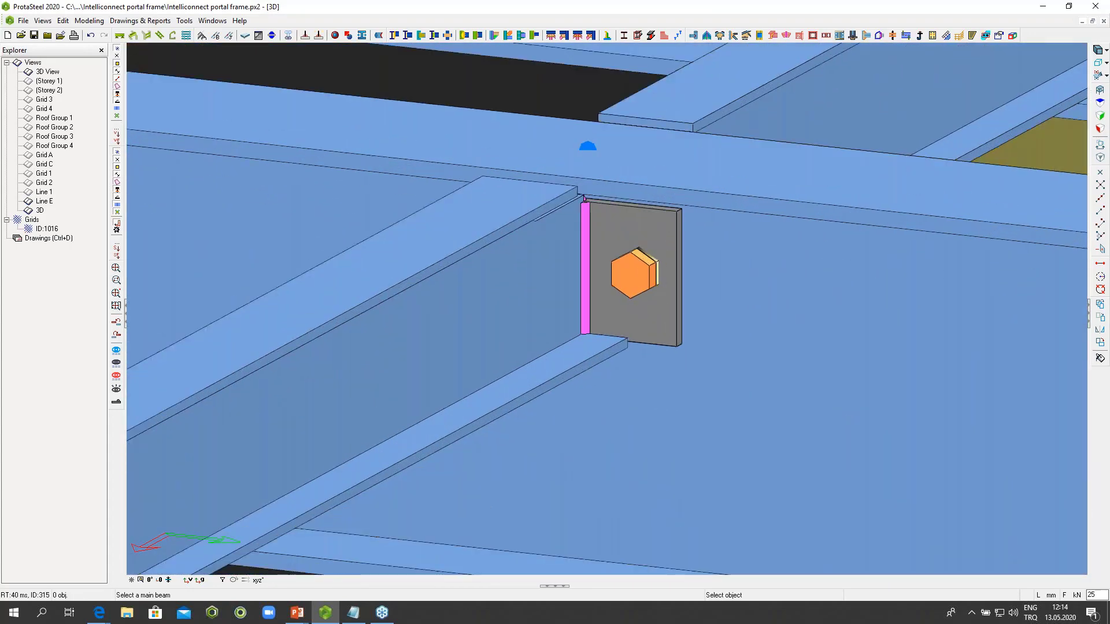
{"action": "scroll", "coordinate": [696, 283], "scroll_direction": "down", "scroll_amount": 8}
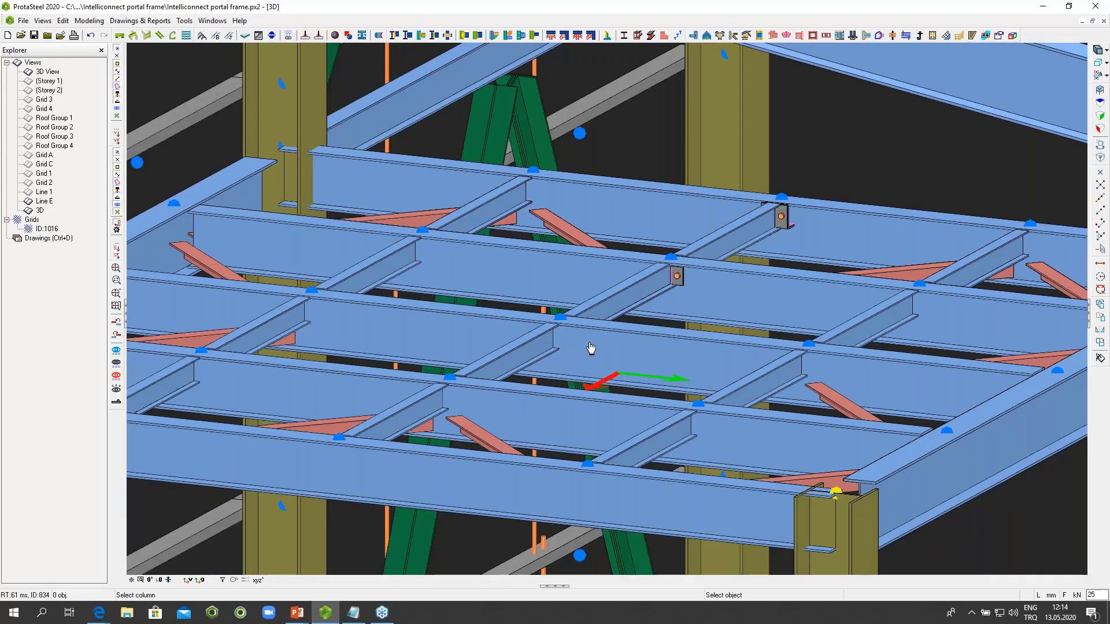
Step: Connect the third row's short secondary beam to its main beam with an extended shear plate welded to web and flange
{"action": "left_click", "coordinate": [592, 349]}
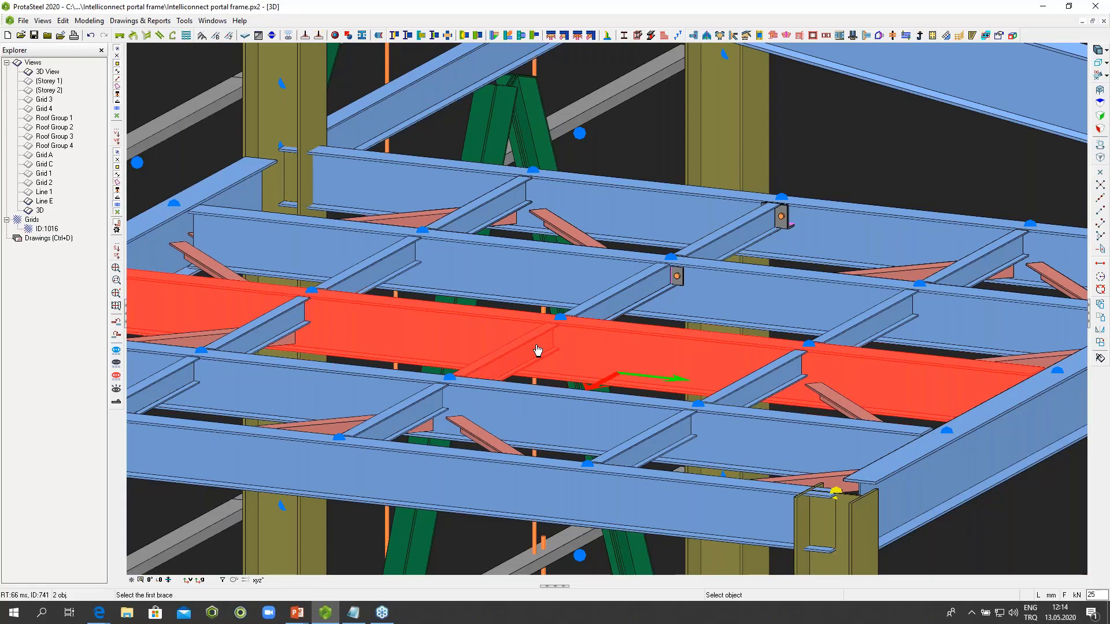
{"action": "scroll", "coordinate": [563, 342], "scroll_direction": "up", "scroll_amount": 6}
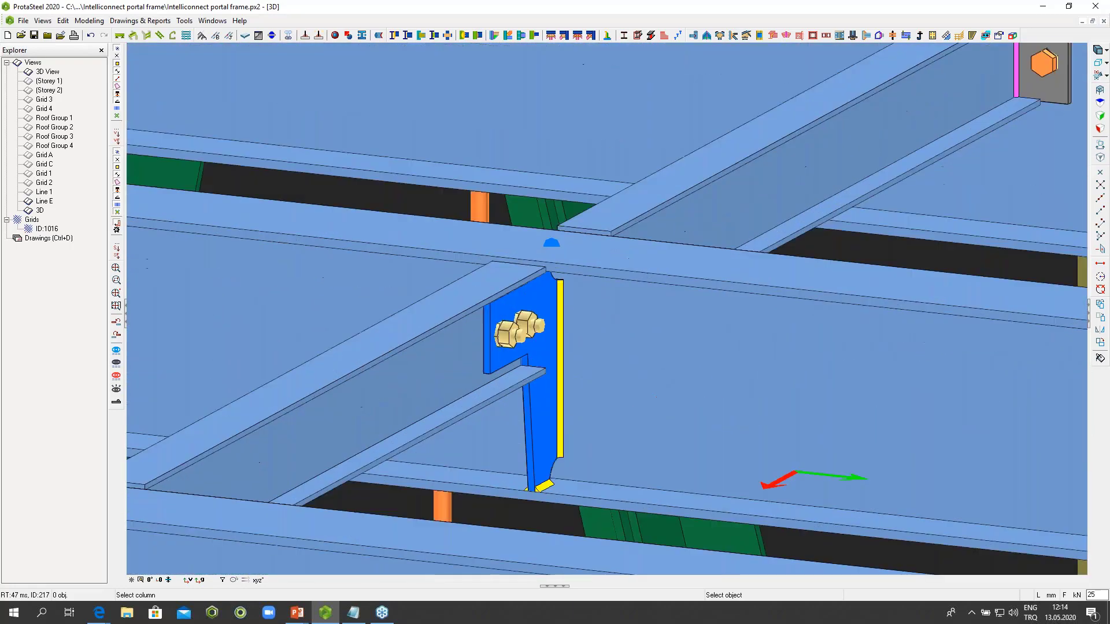
{"action": "right_click", "coordinate": [590, 333]}
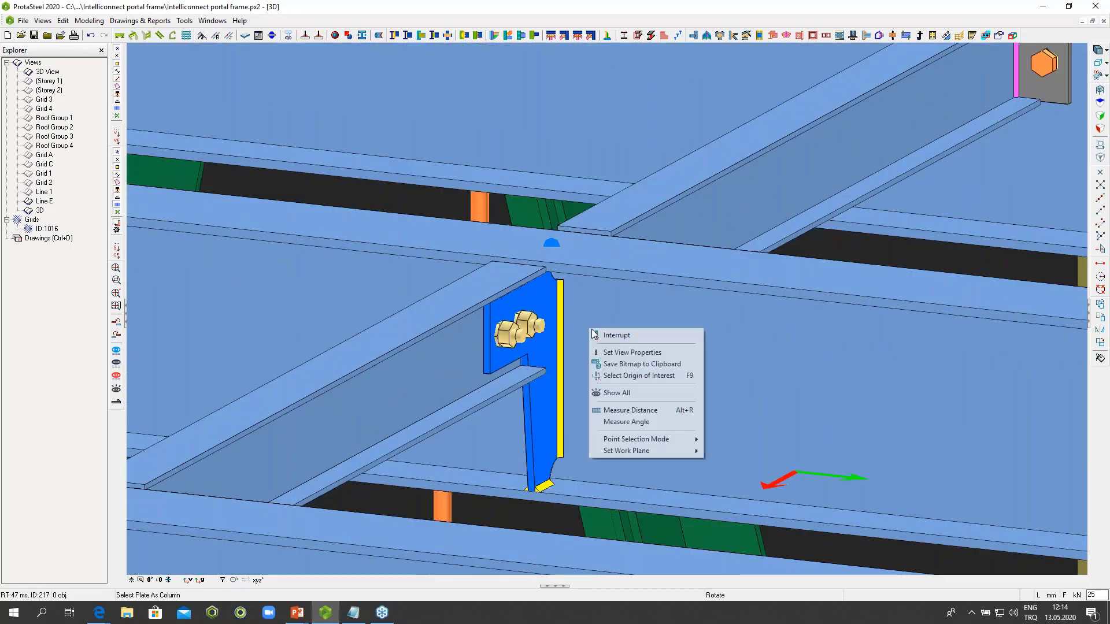
{"action": "left_click", "coordinate": [616, 336]}
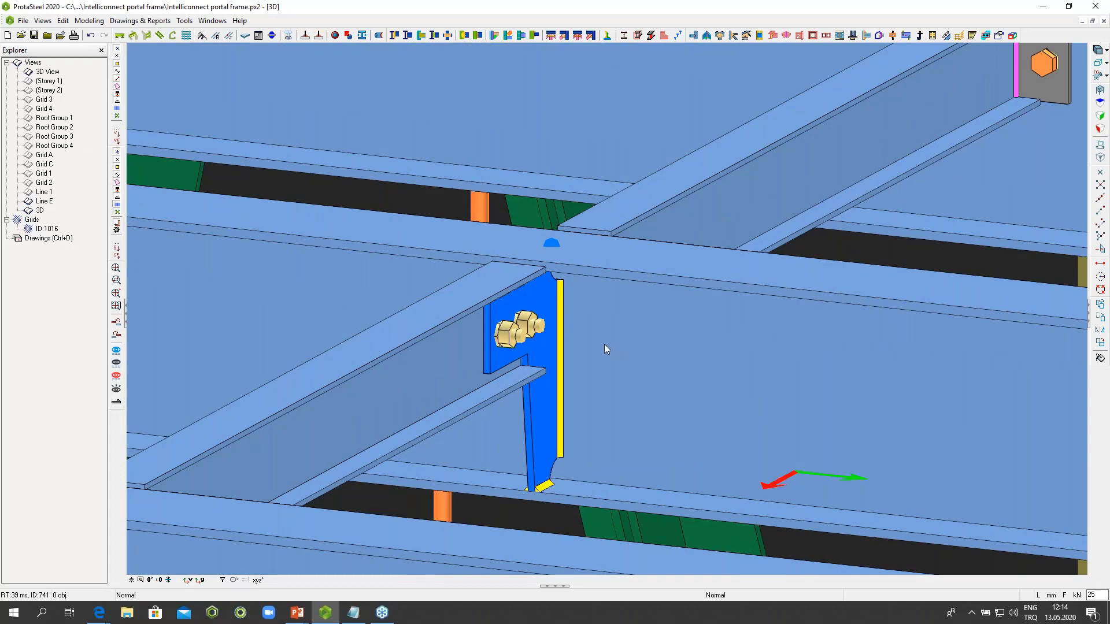
Step: Review the Haunch Connection macro's figure, plate, bolt, weld, stiffener and preset settings, and close the properties without changes
{"action": "scroll", "coordinate": [604, 344], "scroll_direction": "down", "scroll_amount": 6}
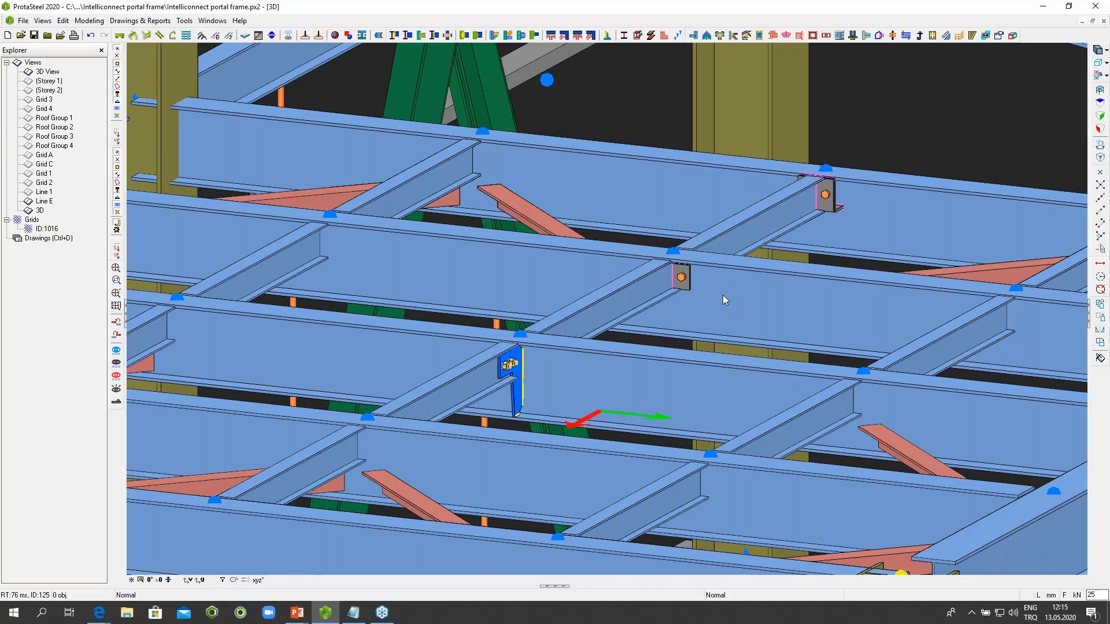
{"action": "scroll", "coordinate": [723, 294], "scroll_direction": "down", "scroll_amount": 1}
{"action": "scroll", "coordinate": [730, 287], "scroll_direction": "down", "scroll_amount": 4}
{"action": "middle_click_drag", "start_coordinate": [780, 253], "coordinate": [634, 234]}
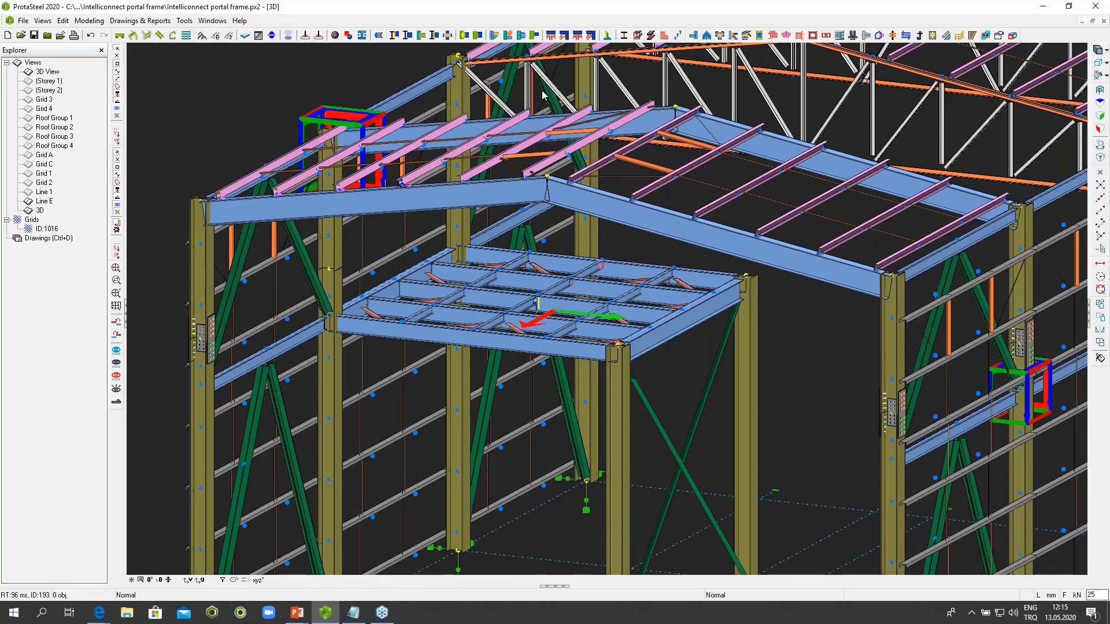
{"action": "left_click", "coordinate": [498, 40]}
{"action": "left_click", "coordinate": [375, 190]}
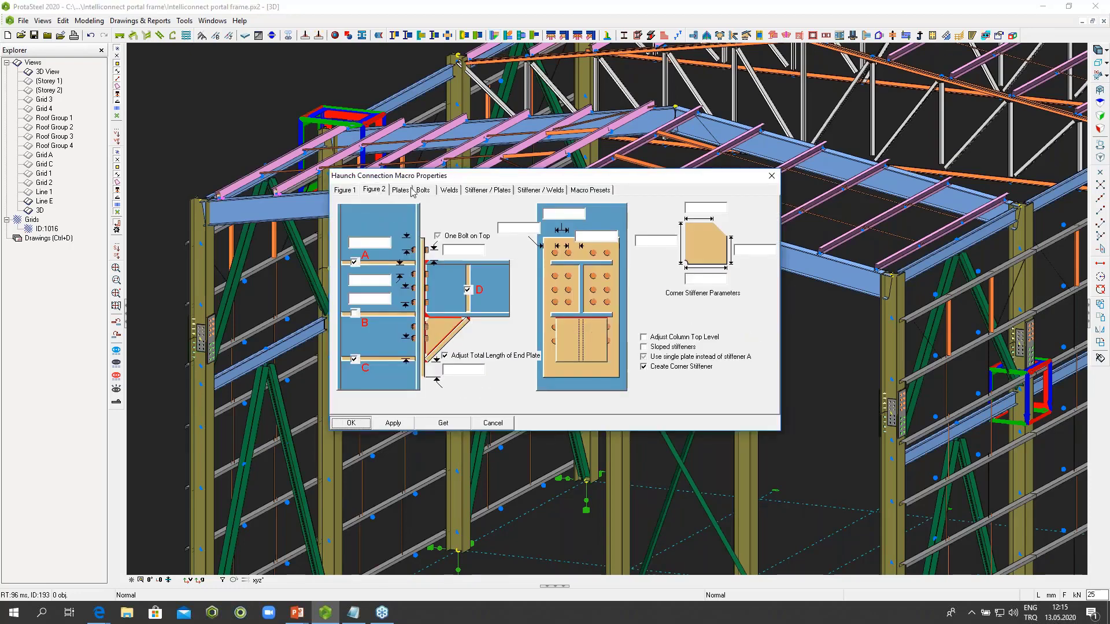
{"action": "left_click", "coordinate": [400, 191]}
{"action": "left_click", "coordinate": [423, 190]}
{"action": "left_click", "coordinate": [449, 190]}
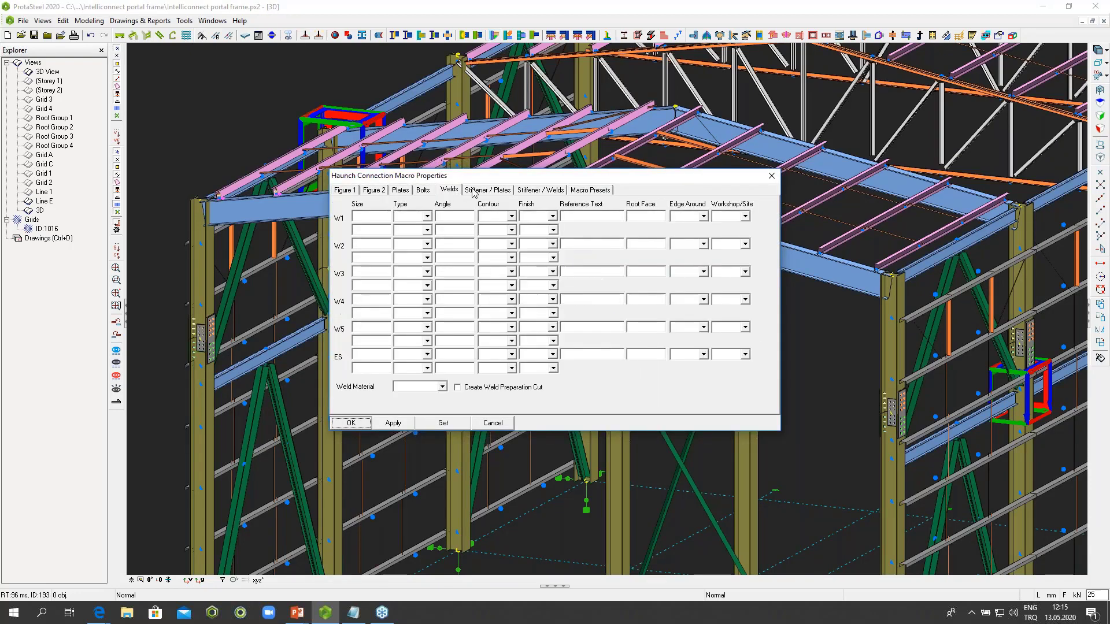
{"action": "left_click", "coordinate": [478, 190]}
{"action": "left_click", "coordinate": [532, 191]}
{"action": "left_click", "coordinate": [585, 192]}
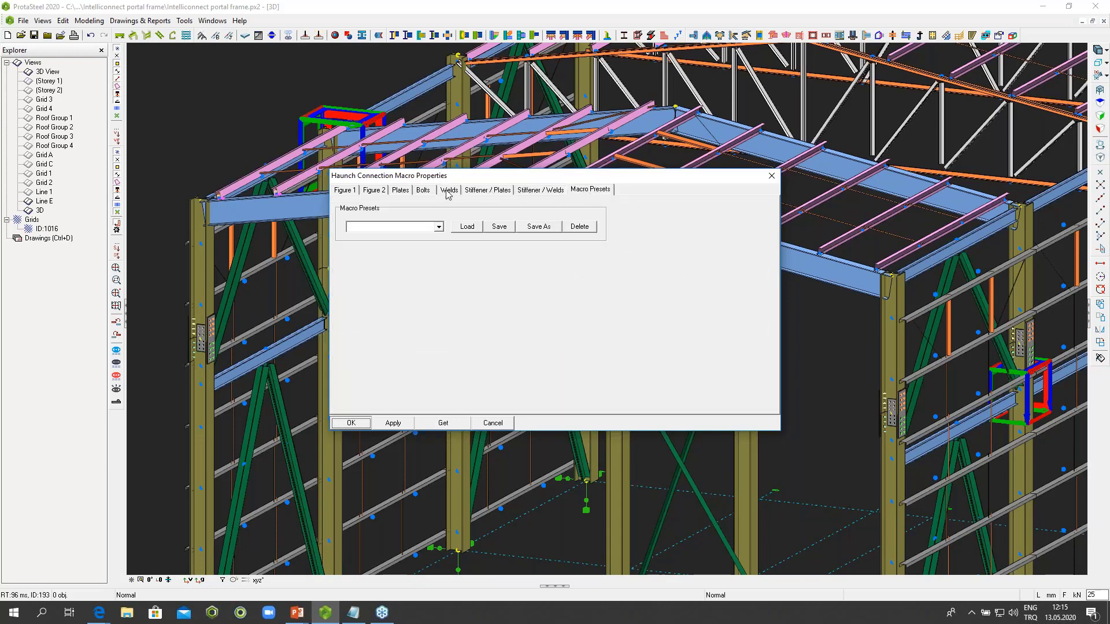
{"action": "left_click", "coordinate": [346, 191]}
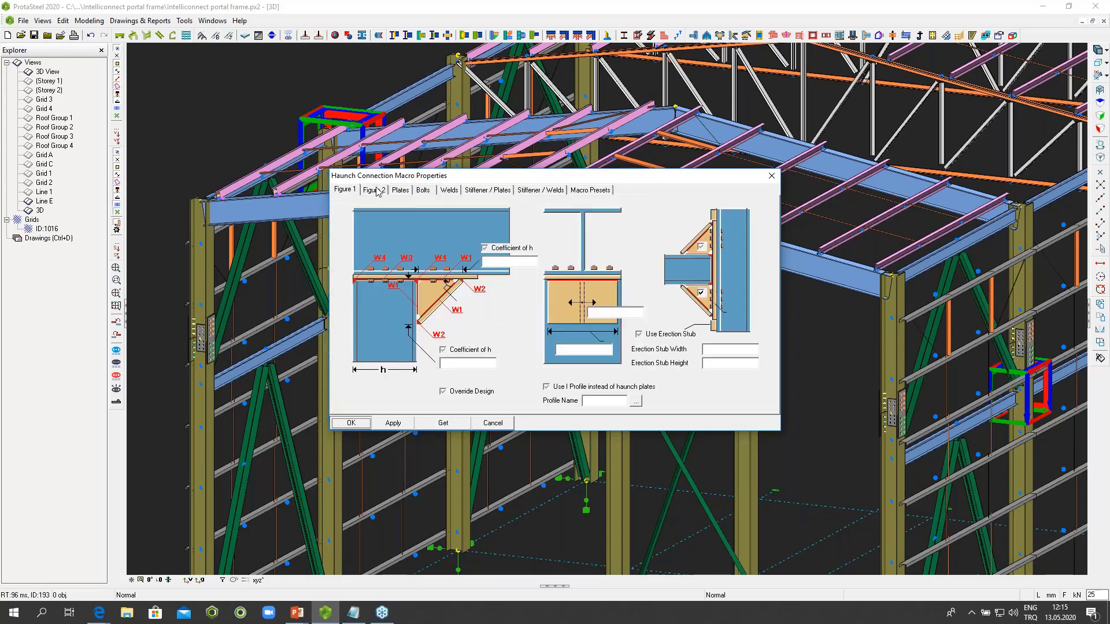
{"action": "left_click", "coordinate": [377, 191]}
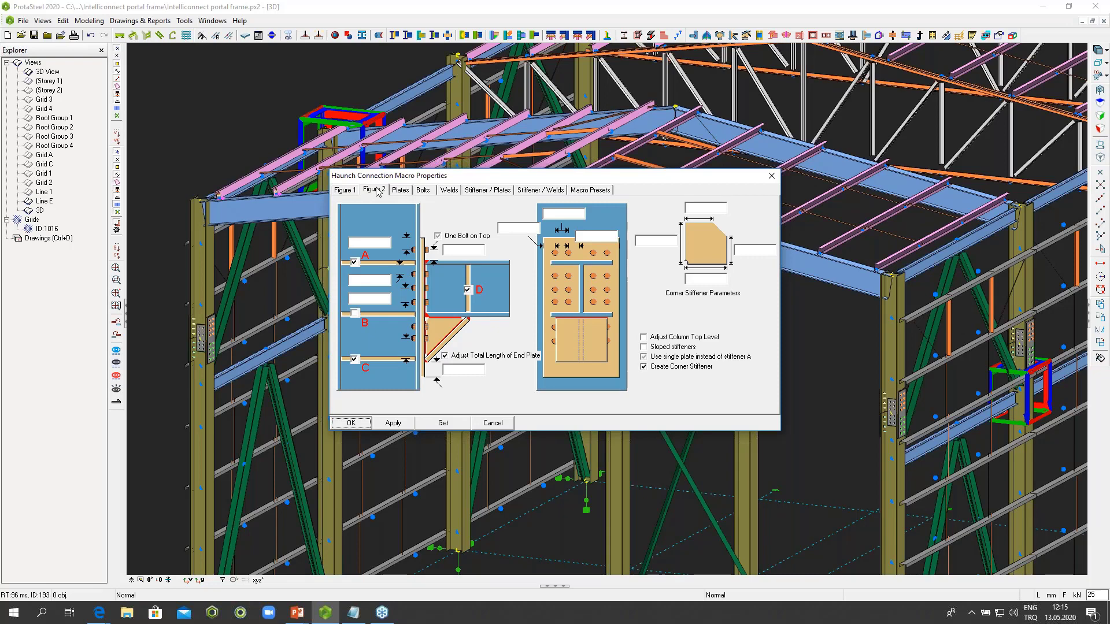
{"action": "left_click", "coordinate": [404, 193]}
{"action": "left_click_drag", "start_coordinate": [407, 178], "coordinate": [387, 164]}
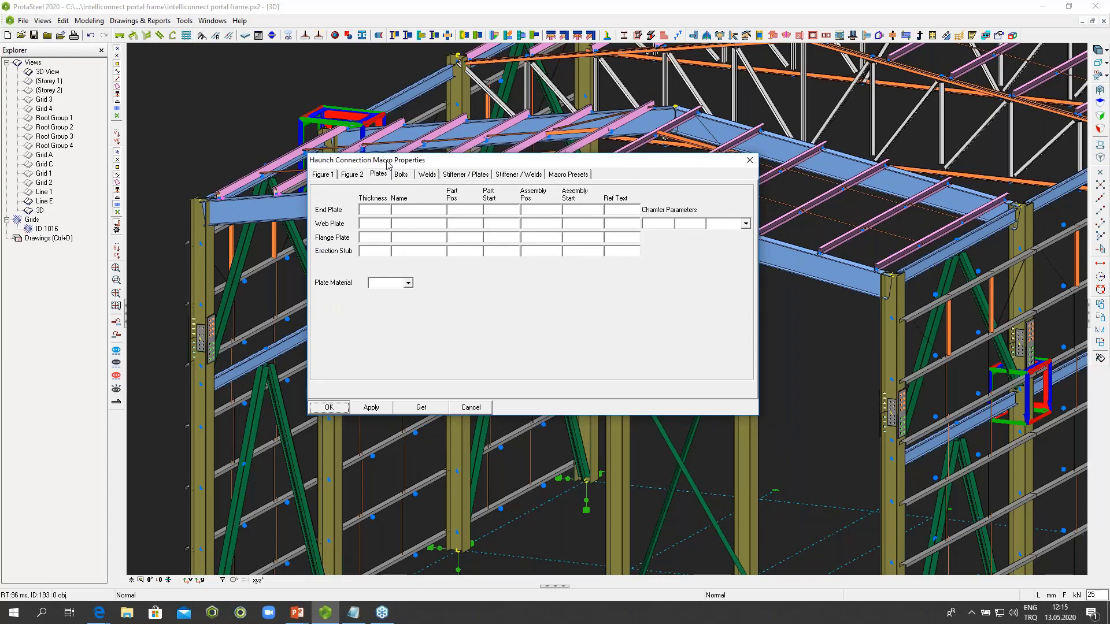
{"action": "left_click", "coordinate": [352, 174]}
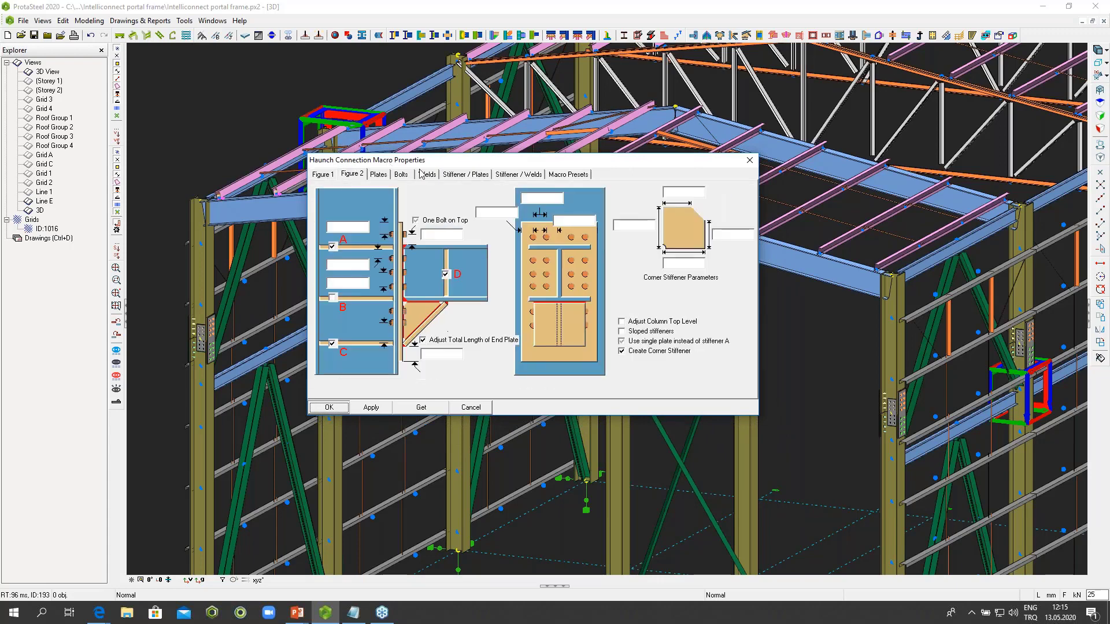
{"action": "left_click", "coordinate": [743, 164]}
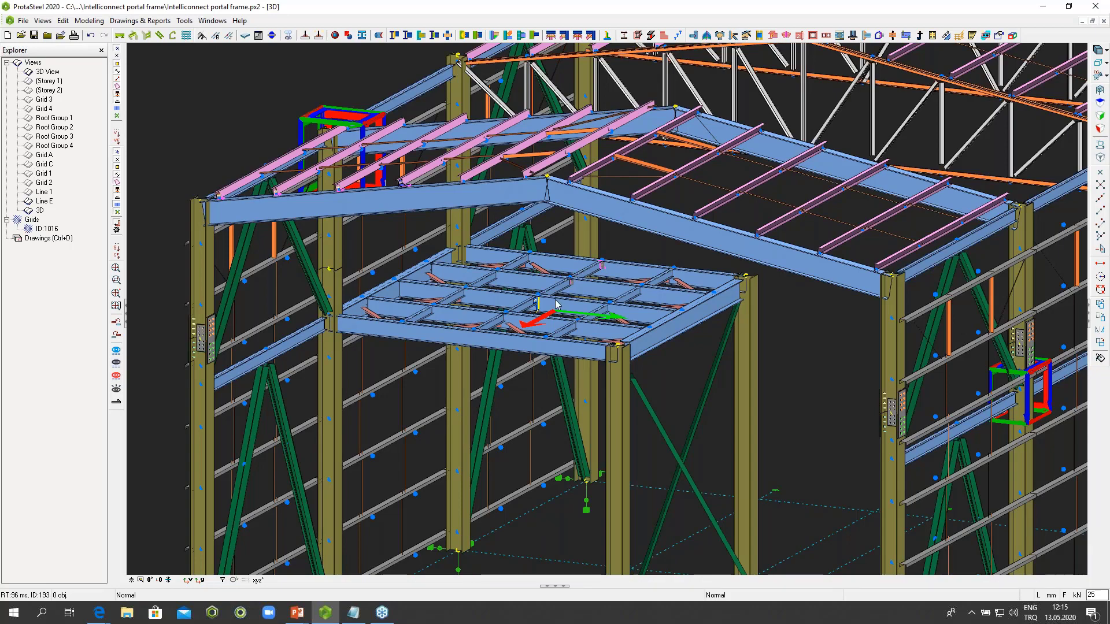
Step: Add a haunch connection between the platform's front corner column and the front edge beam
{"action": "scroll", "coordinate": [556, 303], "scroll_direction": "up", "scroll_amount": 4}
{"action": "middle_click_drag", "start_coordinate": [556, 303], "coordinate": [576, 265]}
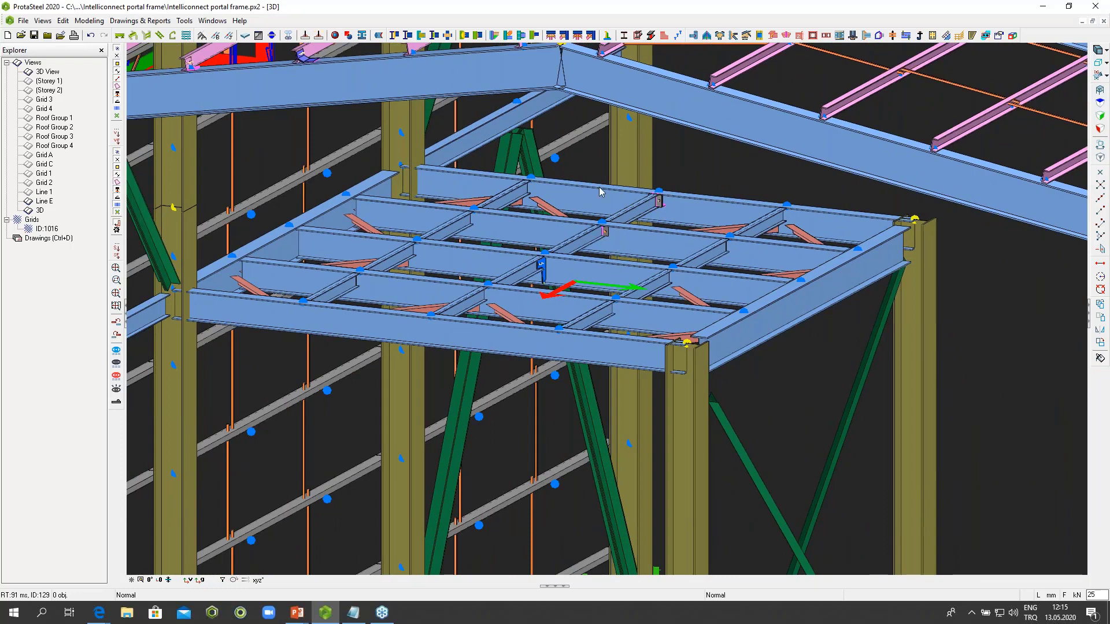
{"action": "left_click", "coordinate": [497, 39]}
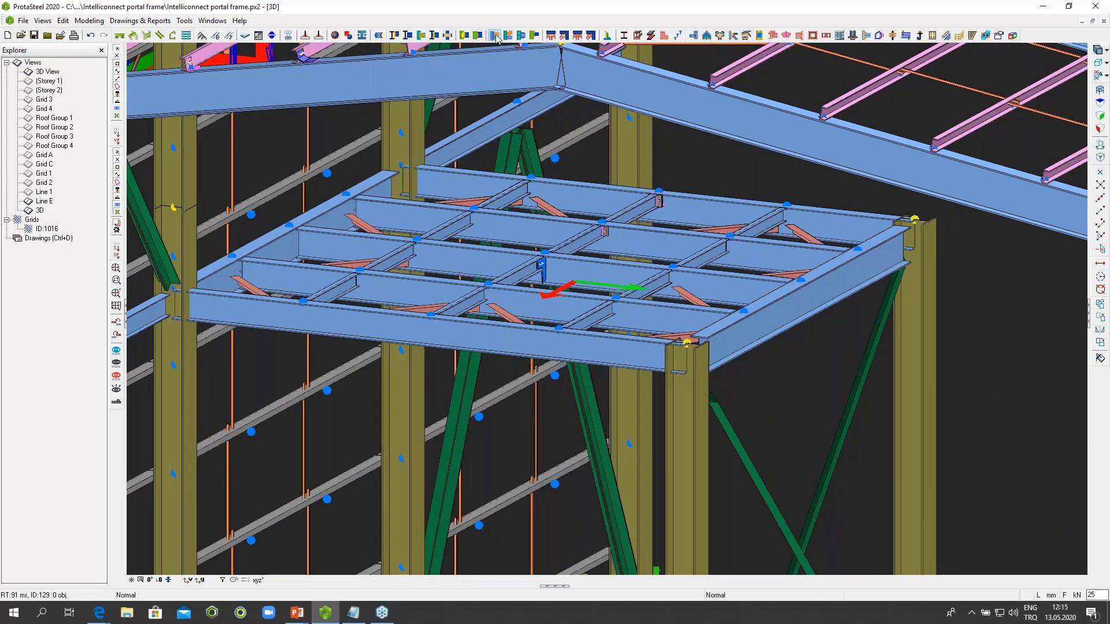
{"action": "left_click", "coordinate": [682, 411]}
{"action": "left_click", "coordinate": [639, 362]}
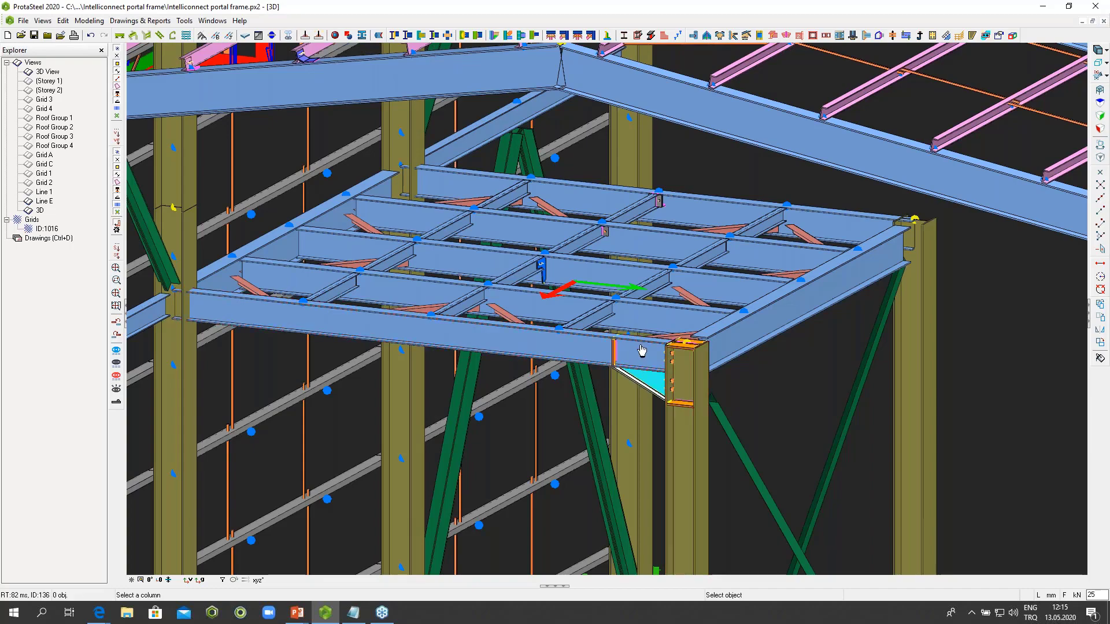
{"action": "right_click", "coordinate": [641, 346]}
{"action": "left_click", "coordinate": [657, 352]}
{"action": "scroll", "coordinate": [727, 383], "scroll_direction": "up", "scroll_amount": 5}
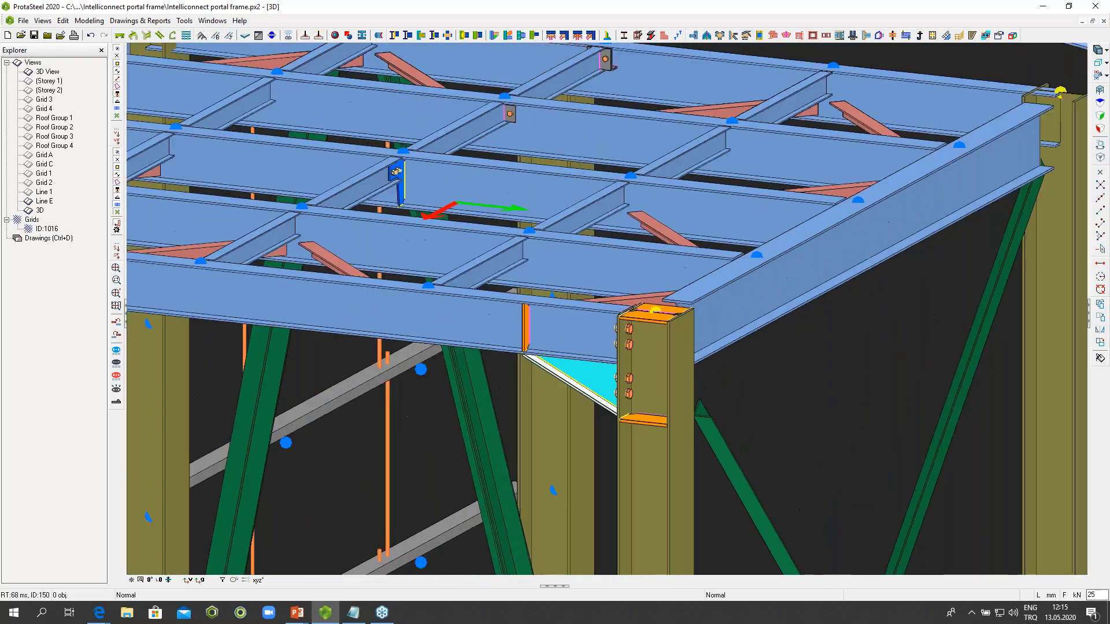
Step: Add the middle column stiffener, stiffener B, to the haunch connection at the platform's corner column
{"action": "left_click", "coordinate": [598, 457]}
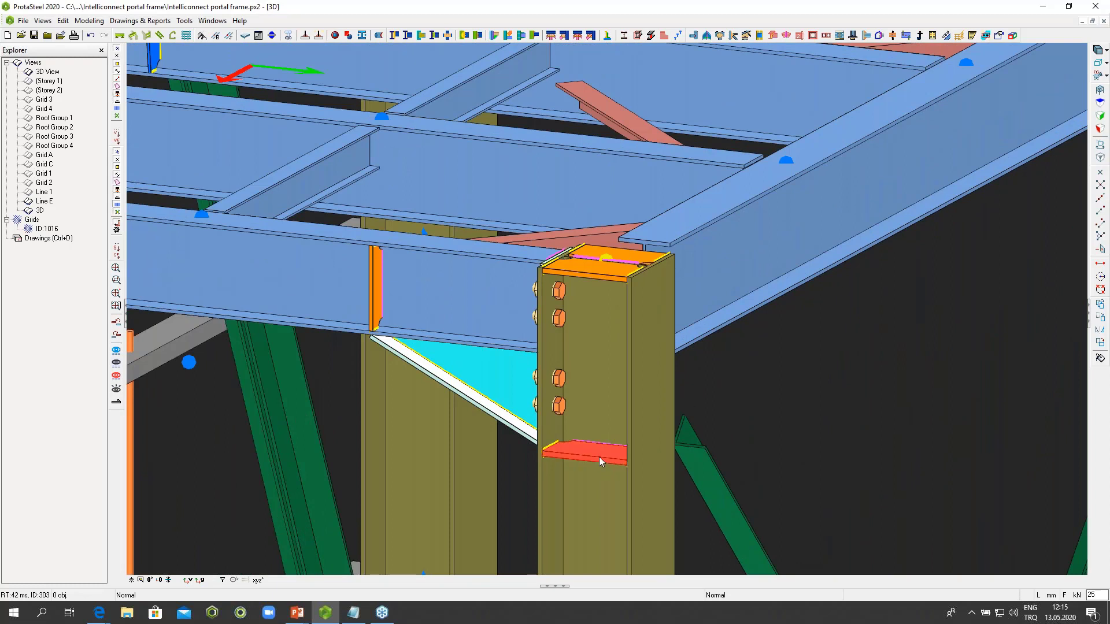
{"action": "left_click", "coordinate": [601, 457]}
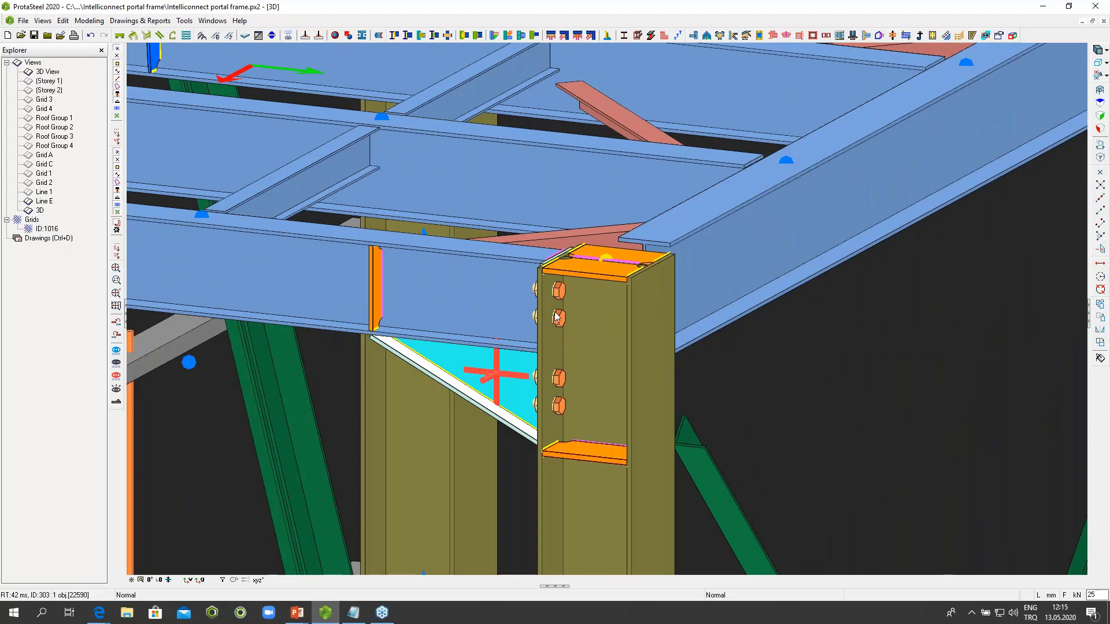
{"action": "key", "text": "alt+Return"}
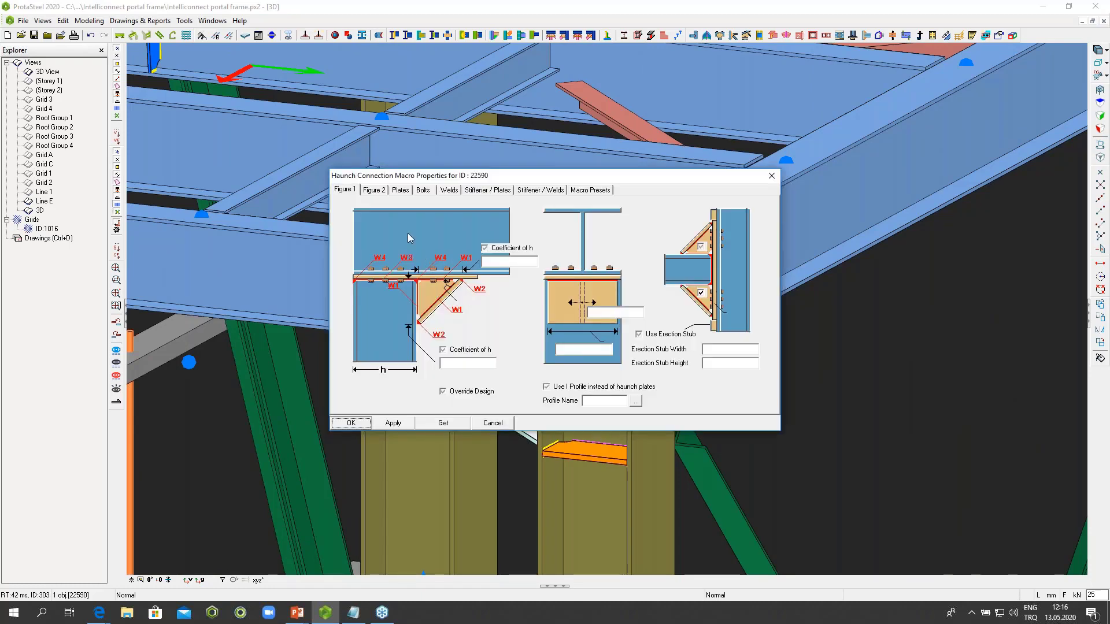
{"action": "left_click", "coordinate": [377, 190]}
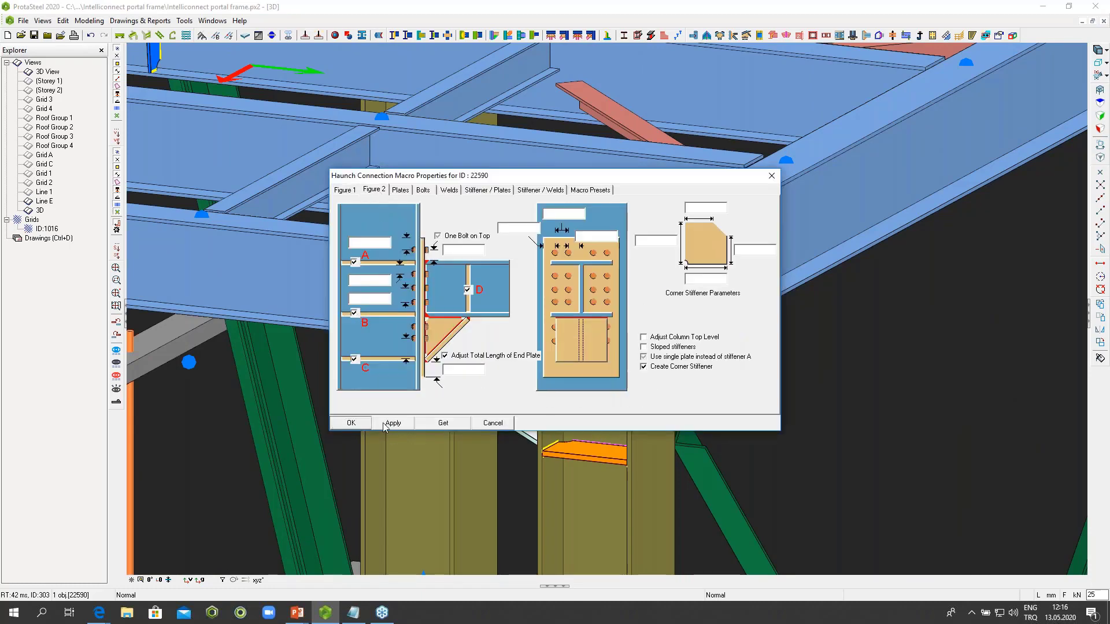
{"action": "left_click", "coordinate": [353, 424]}
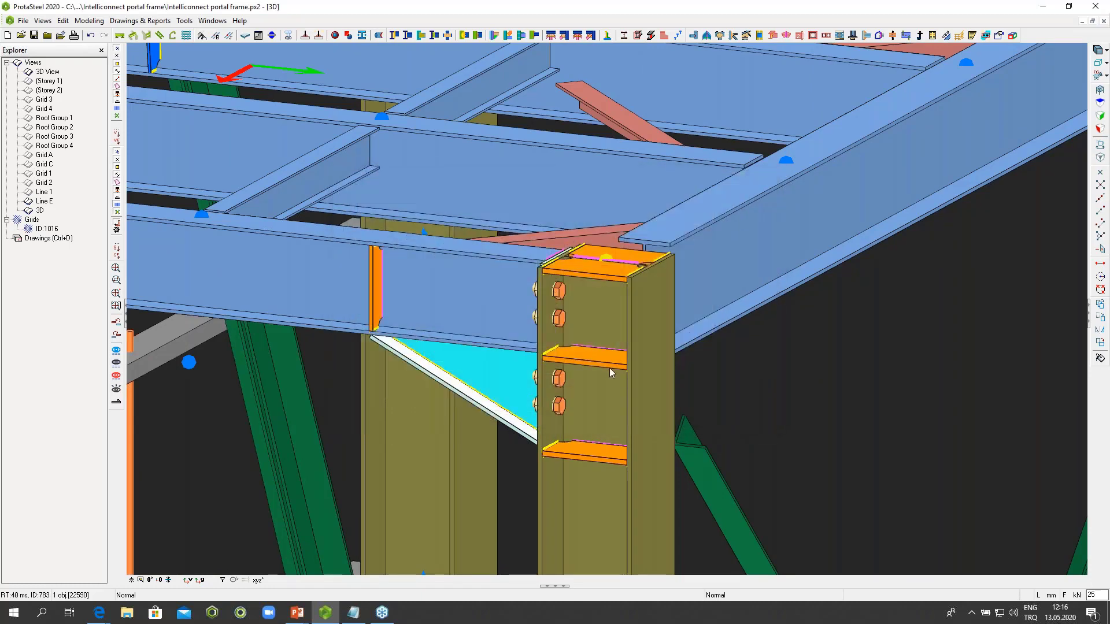
{"action": "left_click", "coordinate": [604, 362]}
Step: Connect the platform's side edge beam to the corner column with a bolted shear plate, including the column's top and middle stiffener plates
{"action": "middle_click_drag", "start_coordinate": [630, 363], "coordinate": [614, 300]}
{"action": "left_click", "coordinate": [657, 346]}
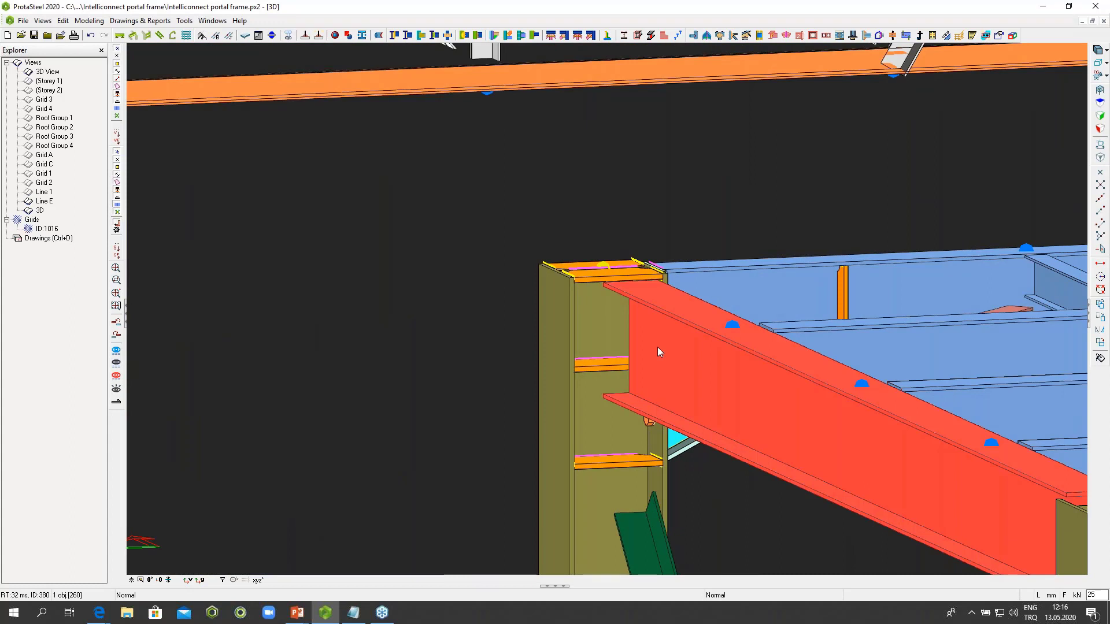
{"action": "left_click", "coordinate": [659, 210]}
{"action": "left_click", "coordinate": [588, 283]}
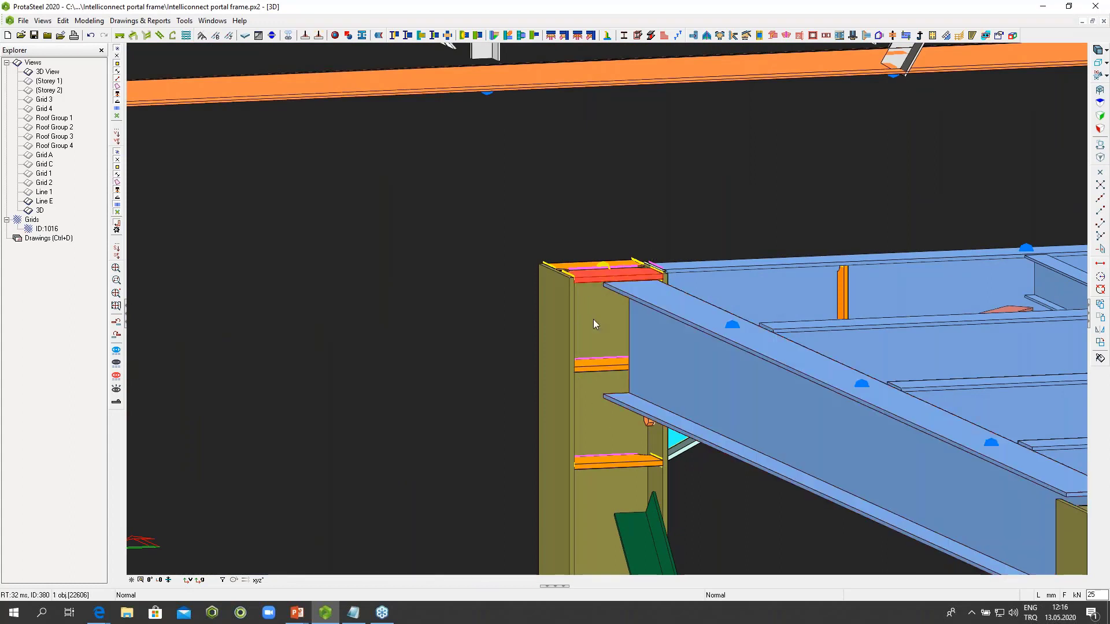
{"action": "left_click", "coordinate": [596, 370]}
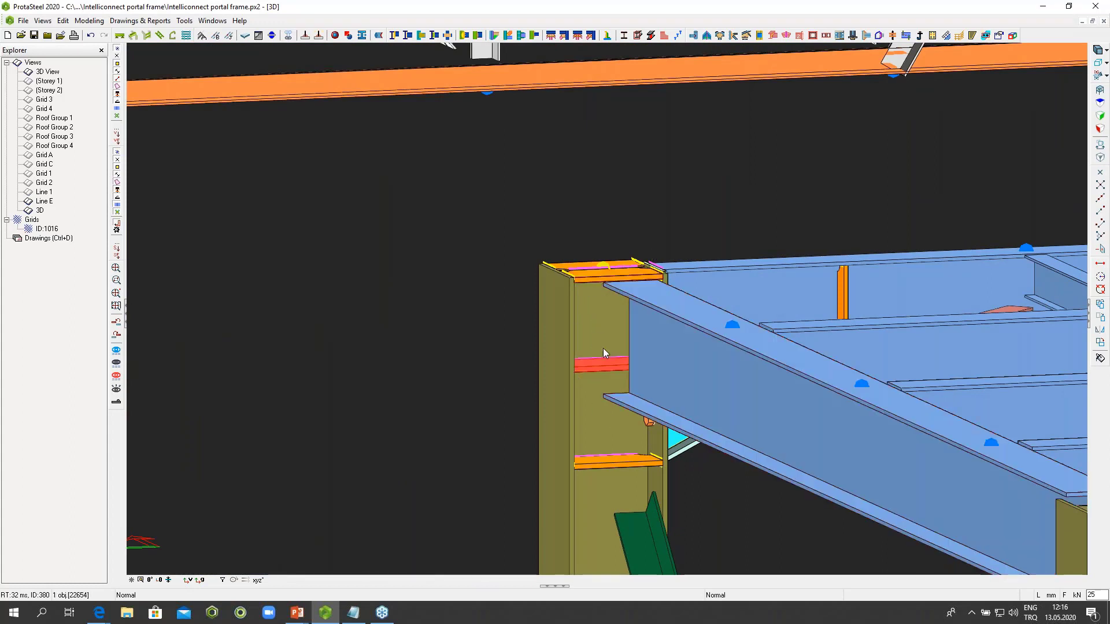
{"action": "left_click", "coordinate": [618, 185]}
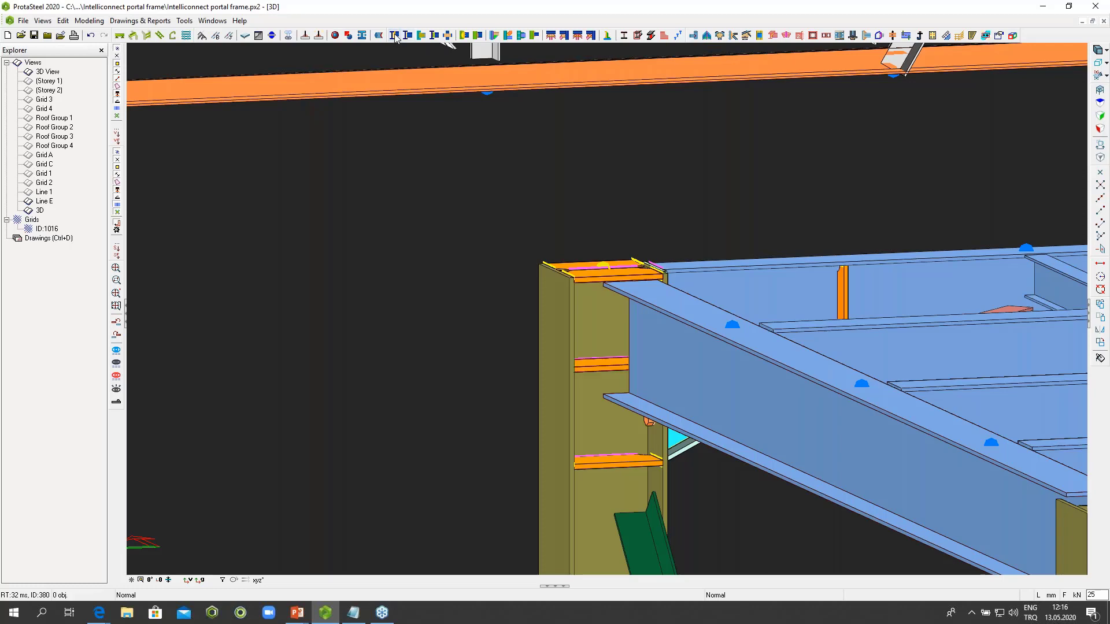
{"action": "left_click", "coordinate": [395, 37]}
{"action": "scroll", "coordinate": [572, 226], "scroll_direction": "up", "scroll_amount": 2}
{"action": "left_click", "coordinate": [595, 346]}
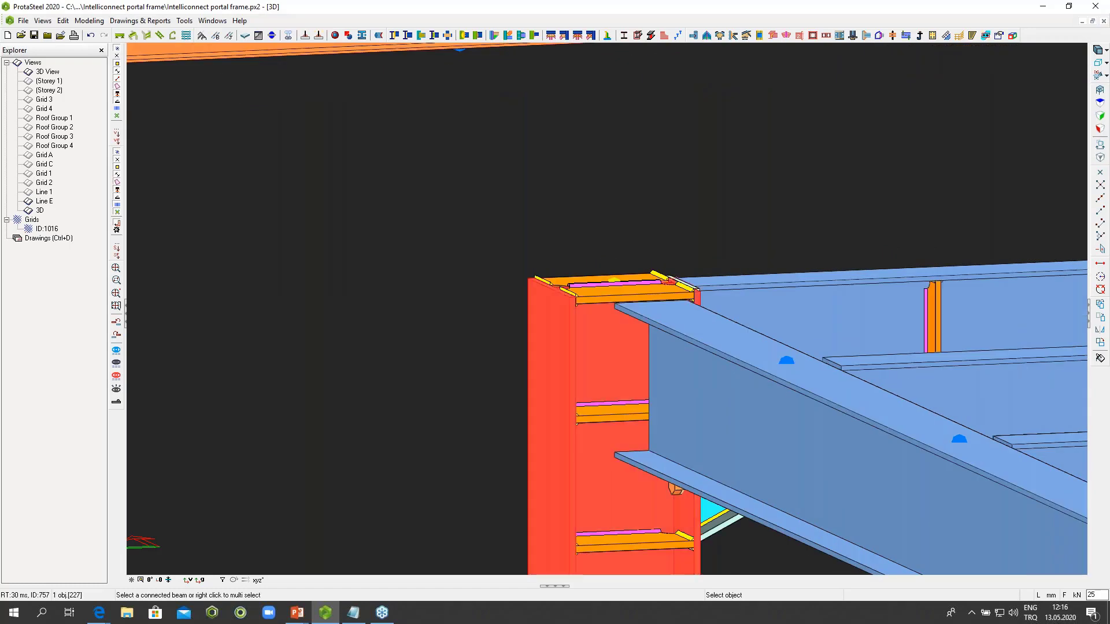
{"action": "left_click", "coordinate": [723, 384]}
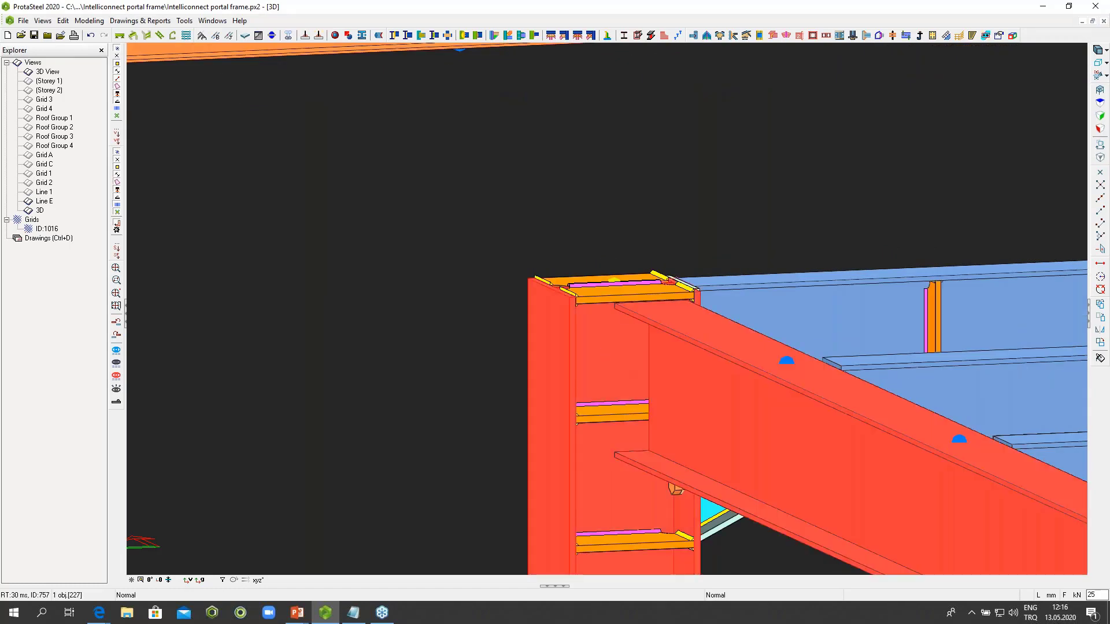
{"action": "left_click", "coordinate": [595, 300]}
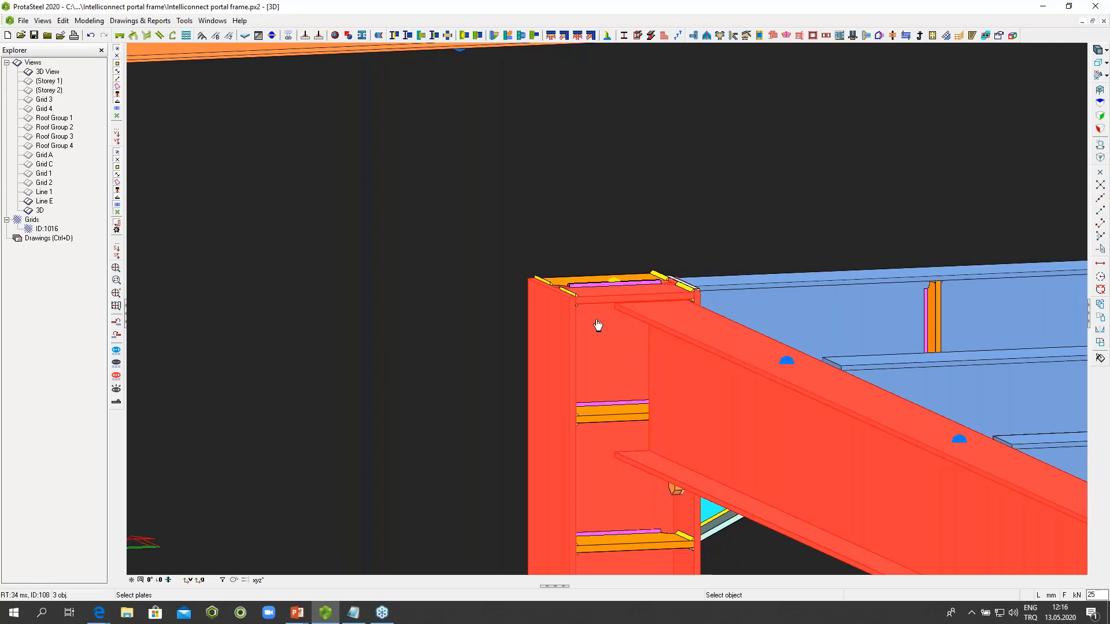
{"action": "left_click", "coordinate": [600, 422]}
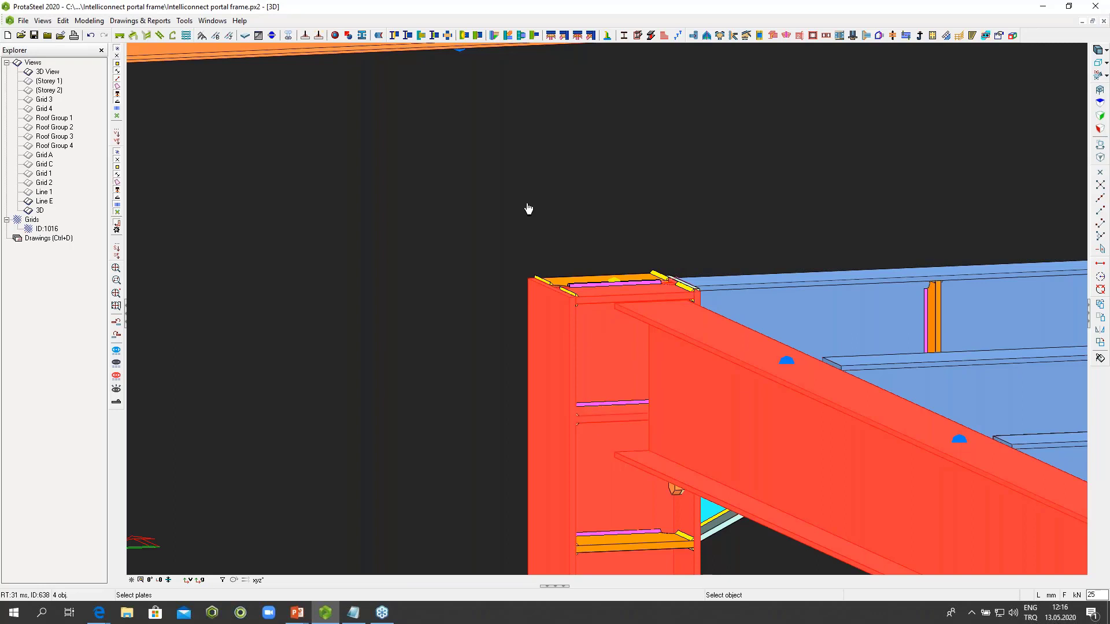
{"action": "right_click", "coordinate": [528, 208]}
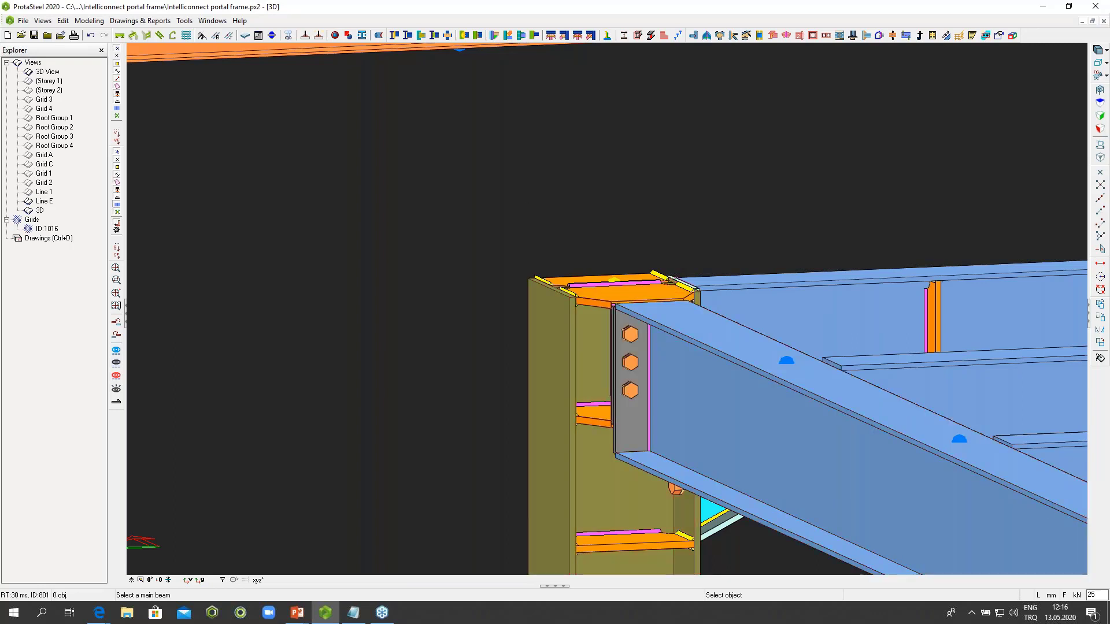
Step: Inspect the bolts and plates of the new side beam connection from both sides, and its place in the overall frame
{"action": "left_click", "coordinate": [629, 335]}
{"action": "middle_click_drag", "start_coordinate": [633, 337], "coordinate": [1037, 355]}
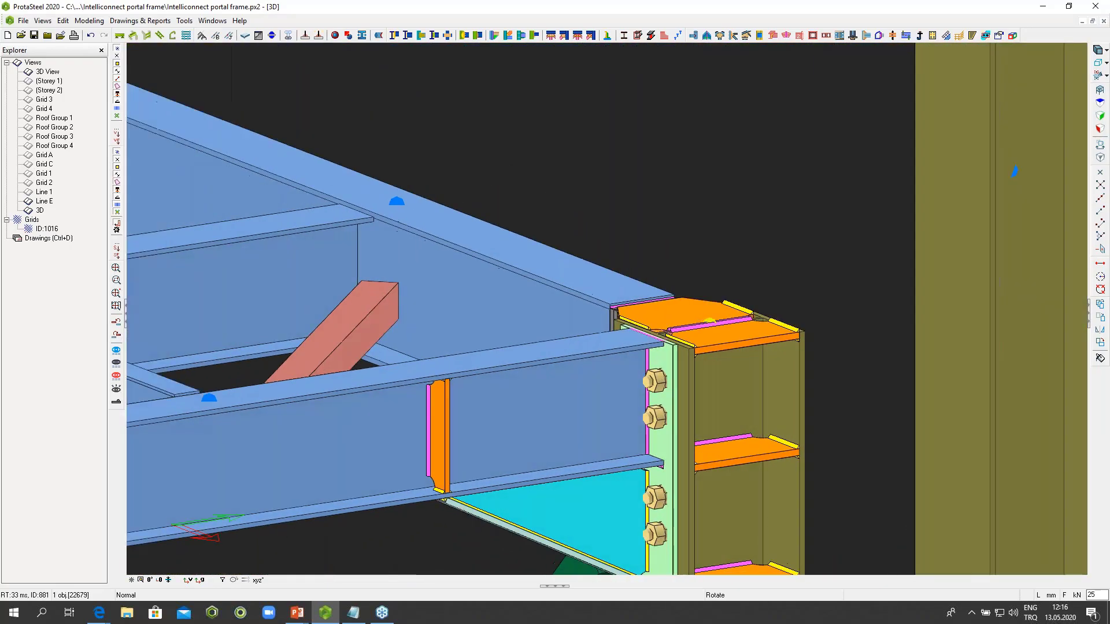
{"action": "middle_click_drag", "start_coordinate": [1014, 171], "coordinate": [872, 237]}
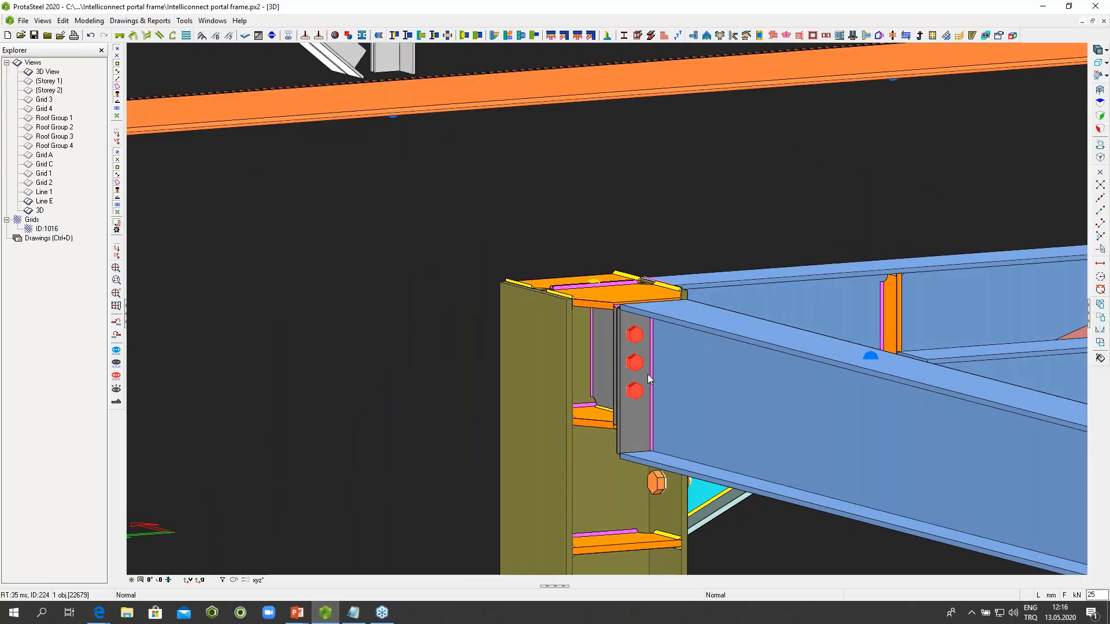
{"action": "scroll", "coordinate": [648, 378], "scroll_direction": "down", "scroll_amount": 10}
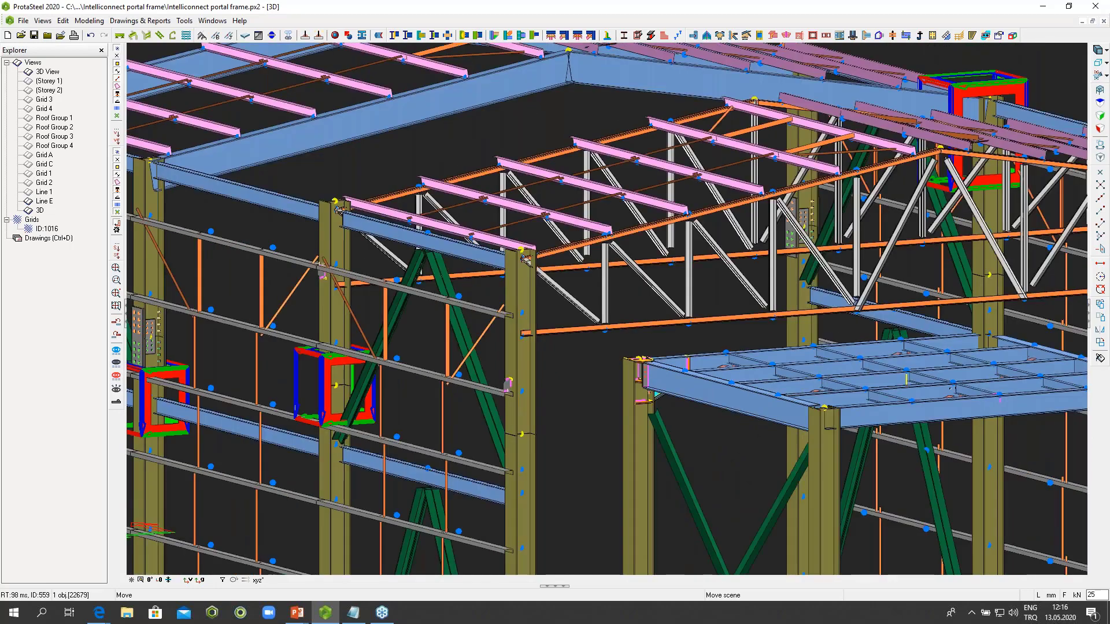
{"action": "scroll", "coordinate": [699, 440], "scroll_direction": "up", "scroll_amount": 6}
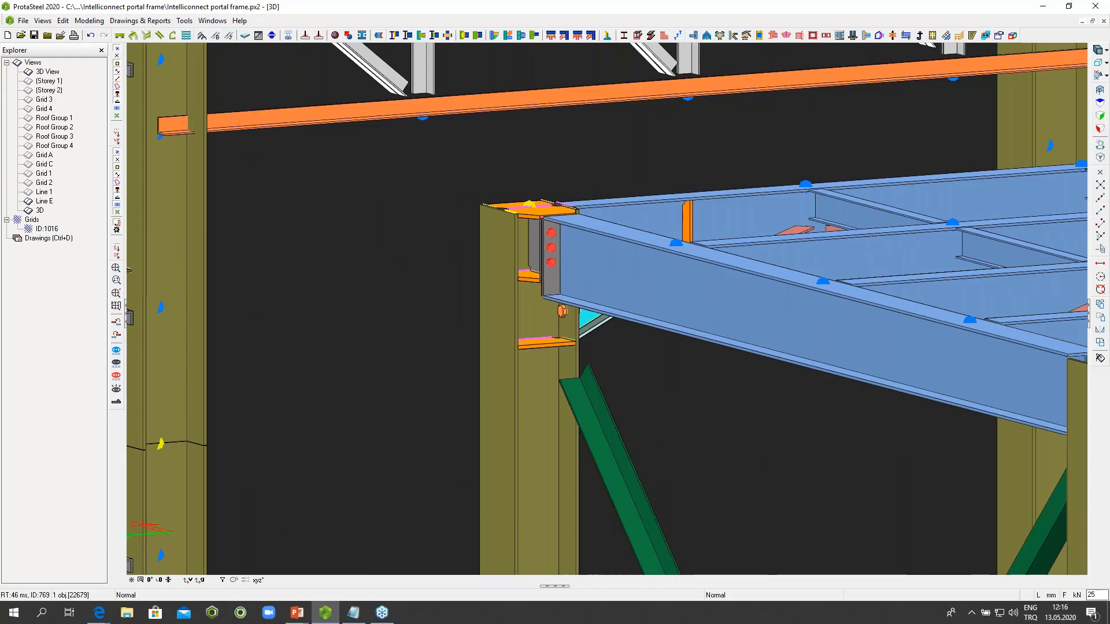
{"action": "scroll", "coordinate": [563, 283], "scroll_direction": "down", "scroll_amount": 6}
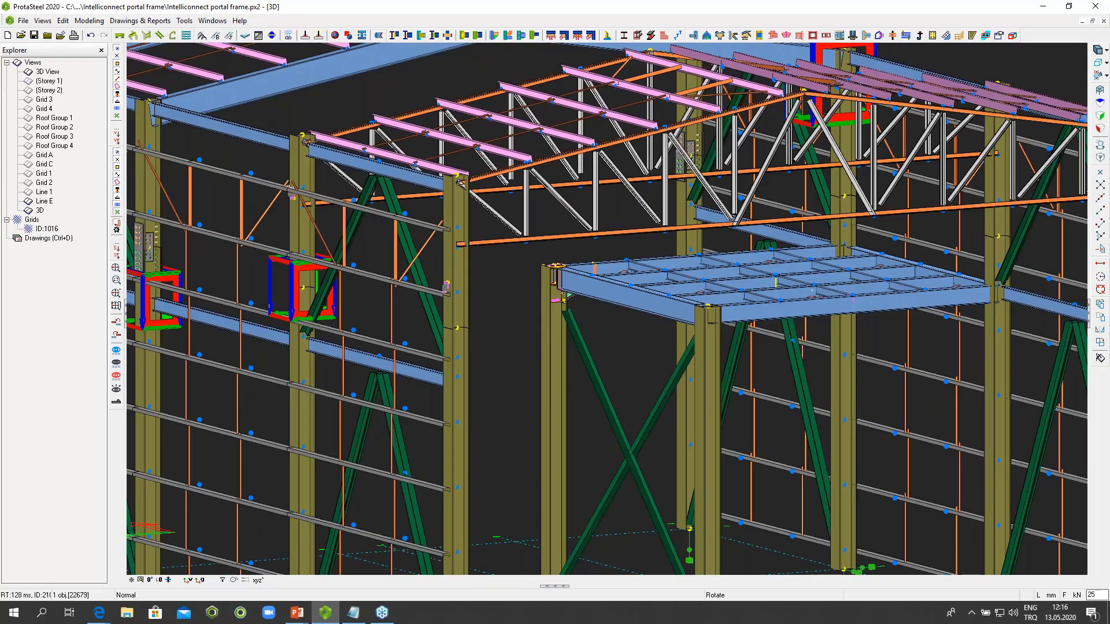
{"action": "middle_click_drag", "start_coordinate": [563, 284], "coordinate": [816, 299], "text": "ctrl"}
{"action": "middle_click_drag", "start_coordinate": [506, 298], "coordinate": [554, 373]}
{"action": "middle_click_drag", "start_coordinate": [555, 373], "coordinate": [614, 374], "text": "ctrl"}
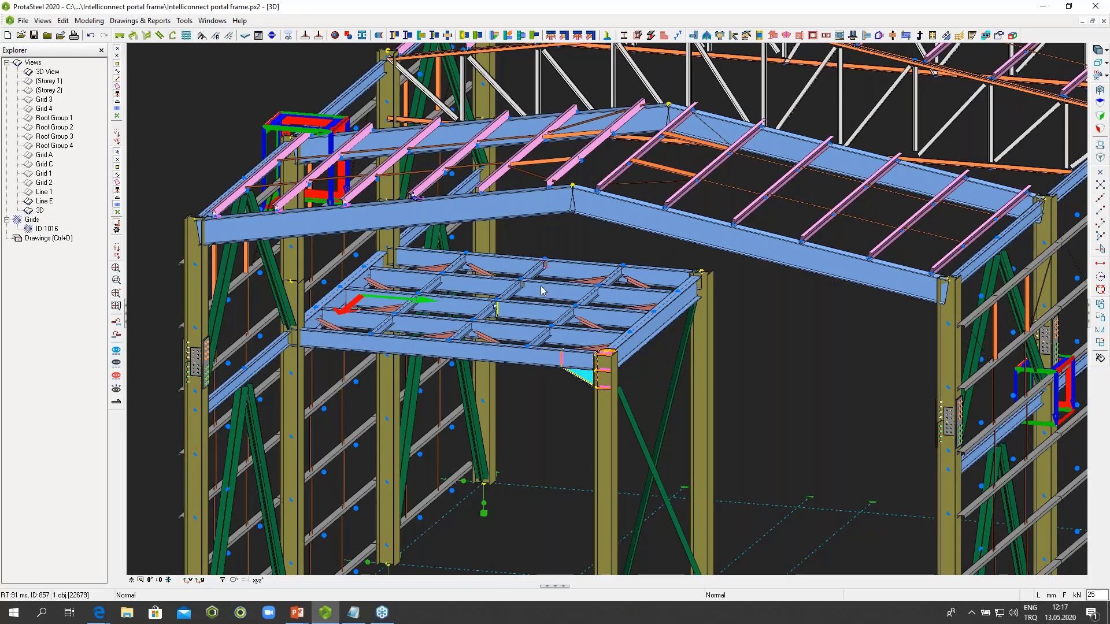
Step: Connect the two inclined wall braces to the underside of the longitudinal beam with a gusset plate
{"action": "scroll", "coordinate": [541, 286], "scroll_direction": "down", "scroll_amount": 5}
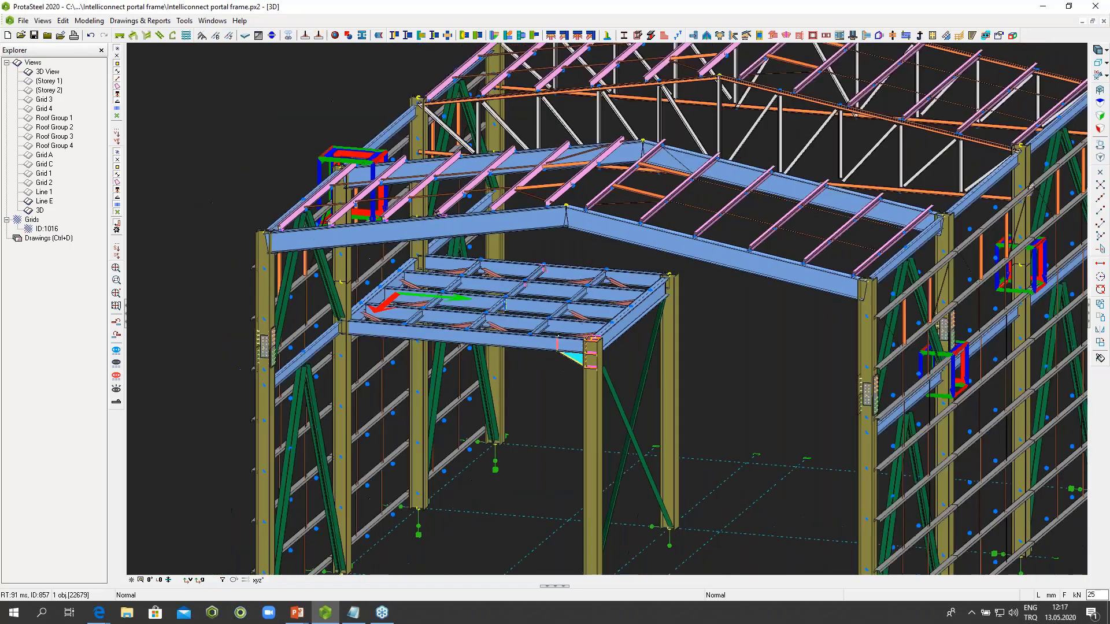
{"action": "middle_click_drag", "start_coordinate": [541, 286], "coordinate": [444, 298]}
{"action": "scroll", "coordinate": [445, 297], "scroll_direction": "up", "scroll_amount": 10}
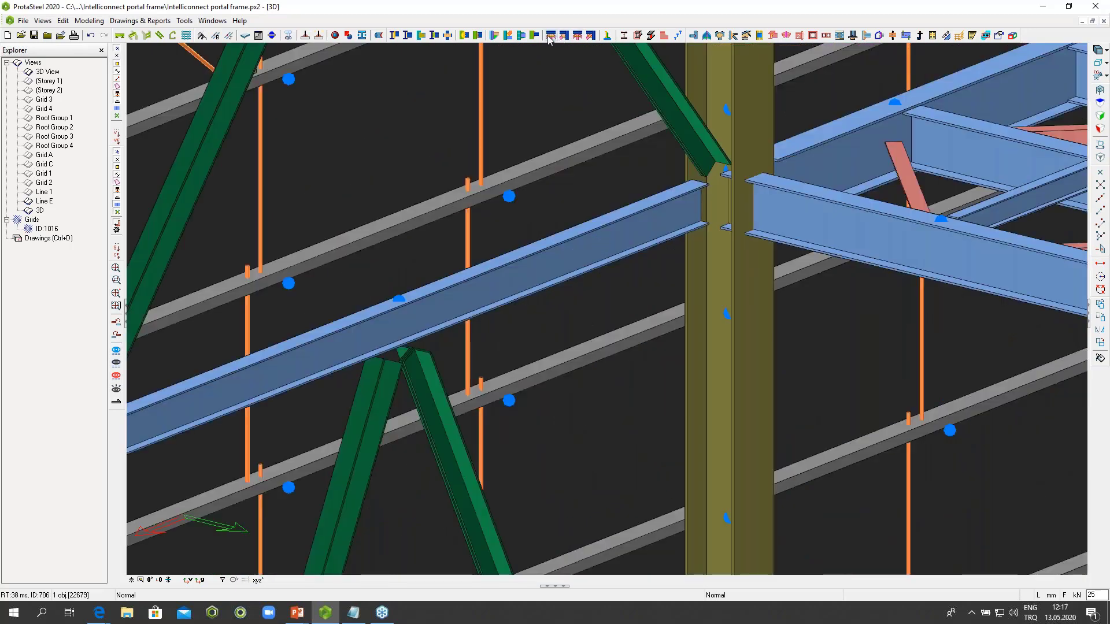
{"action": "left_click", "coordinate": [549, 36]}
{"action": "left_click", "coordinate": [422, 327]}
{"action": "left_click", "coordinate": [384, 386]}
{"action": "left_click", "coordinate": [421, 375]}
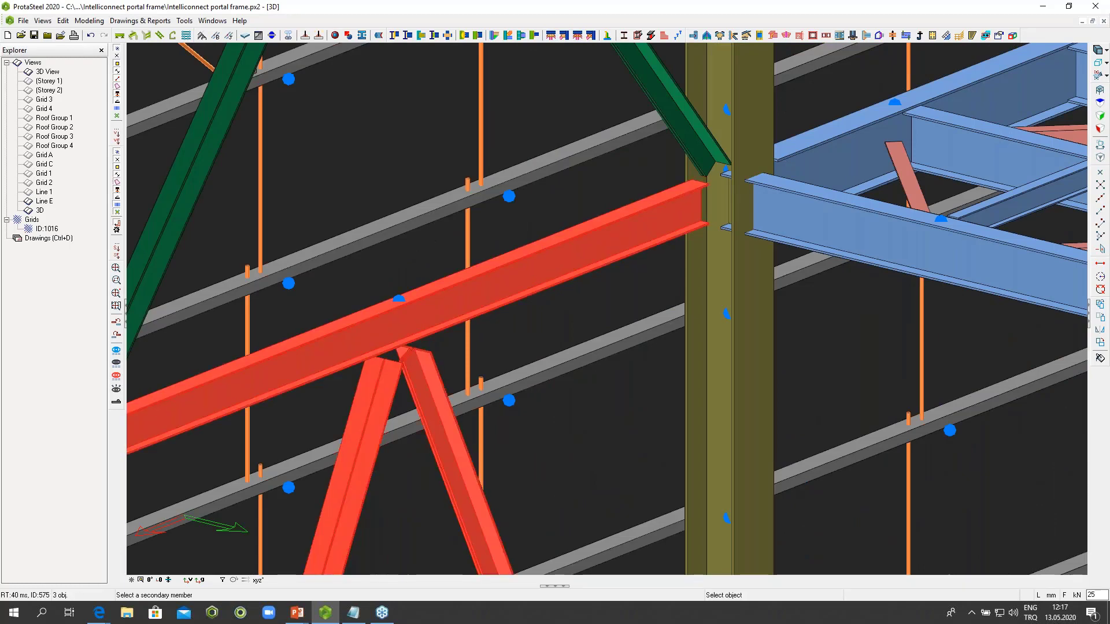
{"action": "left_click", "coordinate": [397, 361]}
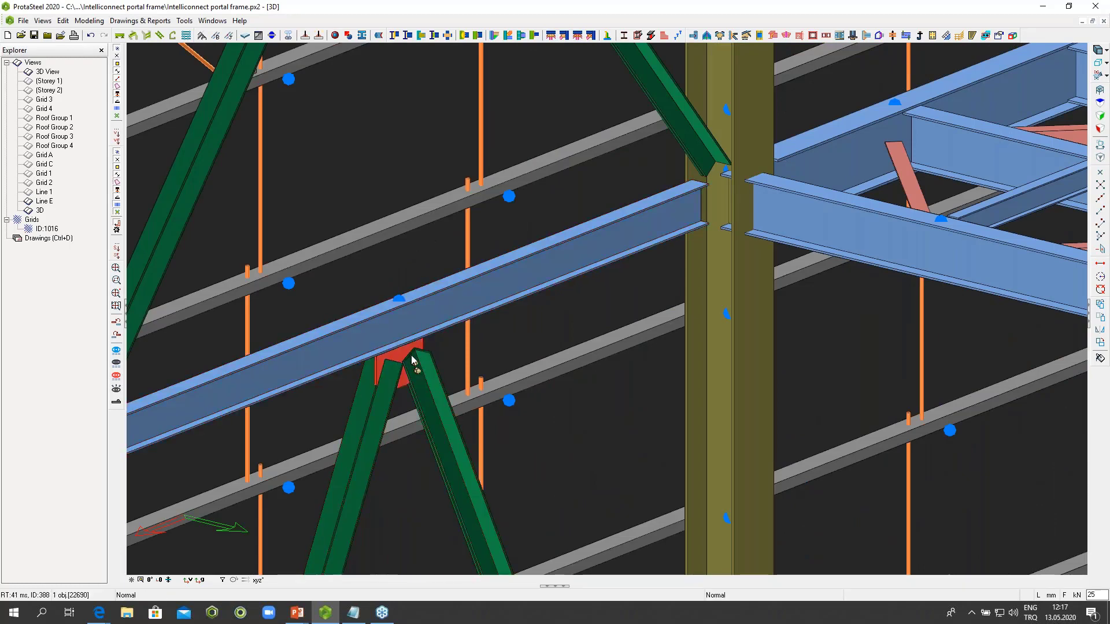
Step: Add a gusset plate on the roof truss's bottom chord, joining the vertical nearest the end column and the end diagonal
{"action": "middle_click_drag", "start_coordinate": [398, 362], "coordinate": [306, 349]}
{"action": "scroll", "coordinate": [398, 341], "scroll_direction": "down", "scroll_amount": 10}
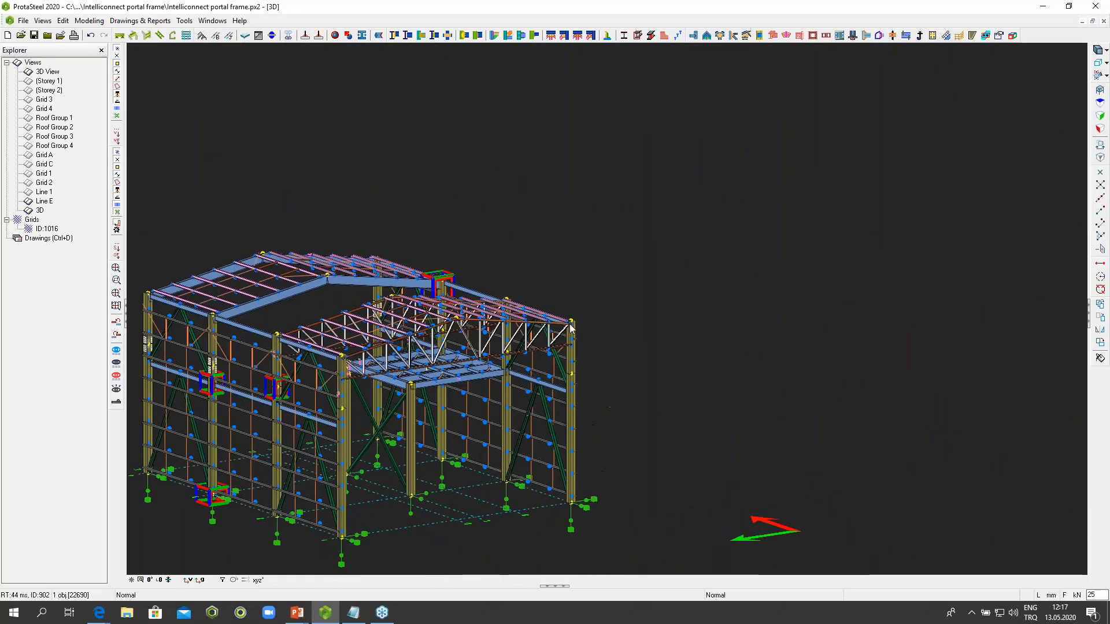
{"action": "scroll", "coordinate": [478, 361], "scroll_direction": "up", "scroll_amount": 8}
{"action": "scroll", "coordinate": [594, 324], "scroll_direction": "up", "scroll_amount": 4}
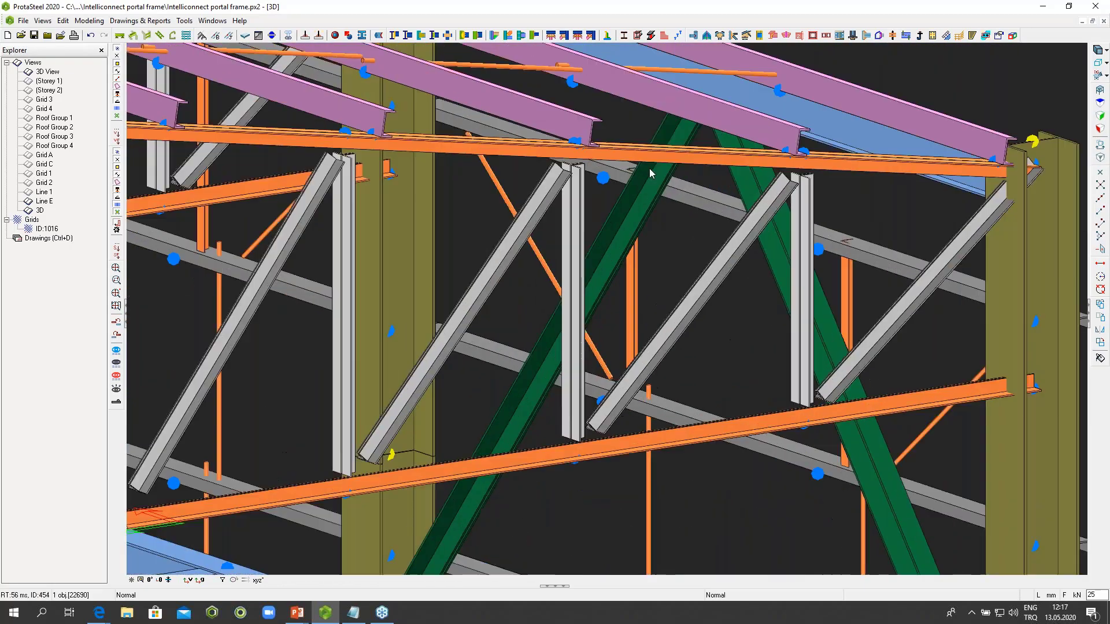
{"action": "left_click", "coordinate": [578, 35]}
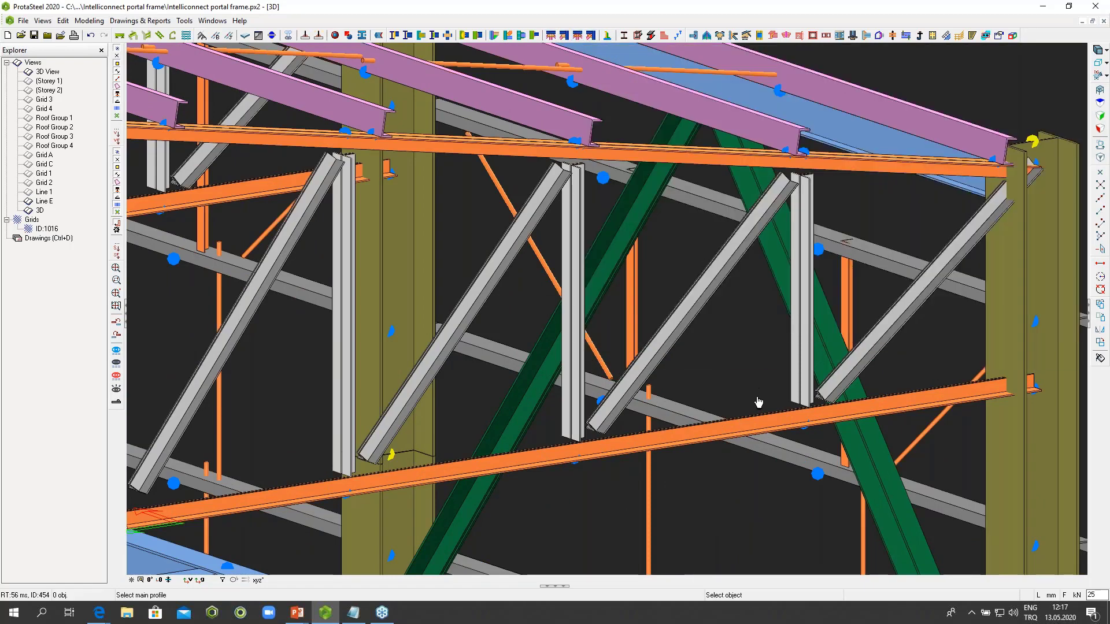
{"action": "left_click", "coordinate": [774, 426]}
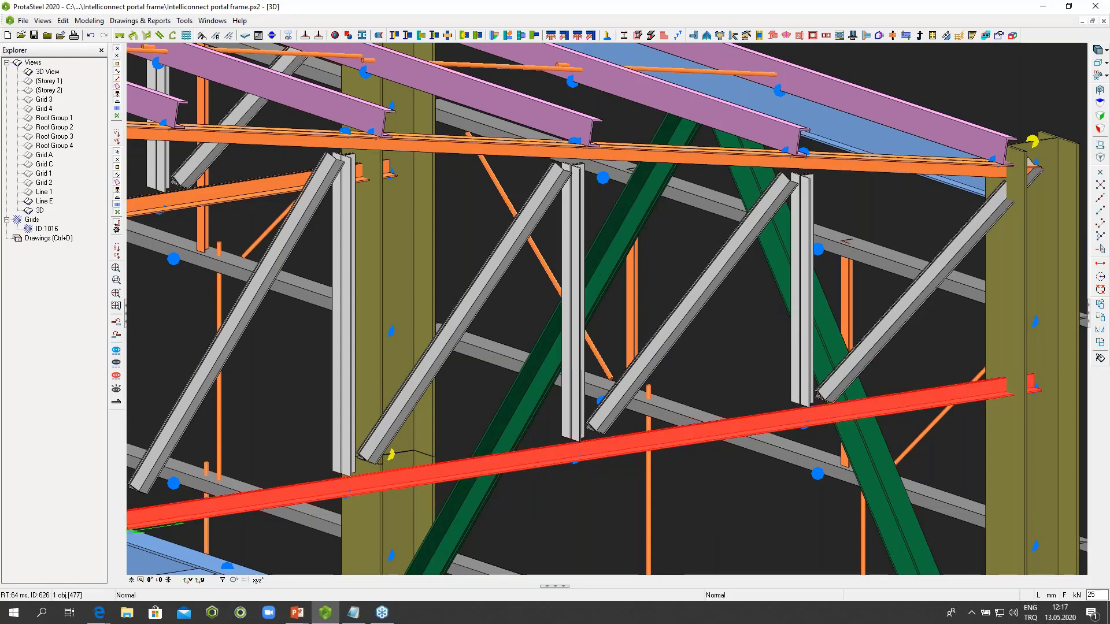
{"action": "left_click", "coordinate": [803, 381]}
{"action": "left_click", "coordinate": [838, 376]}
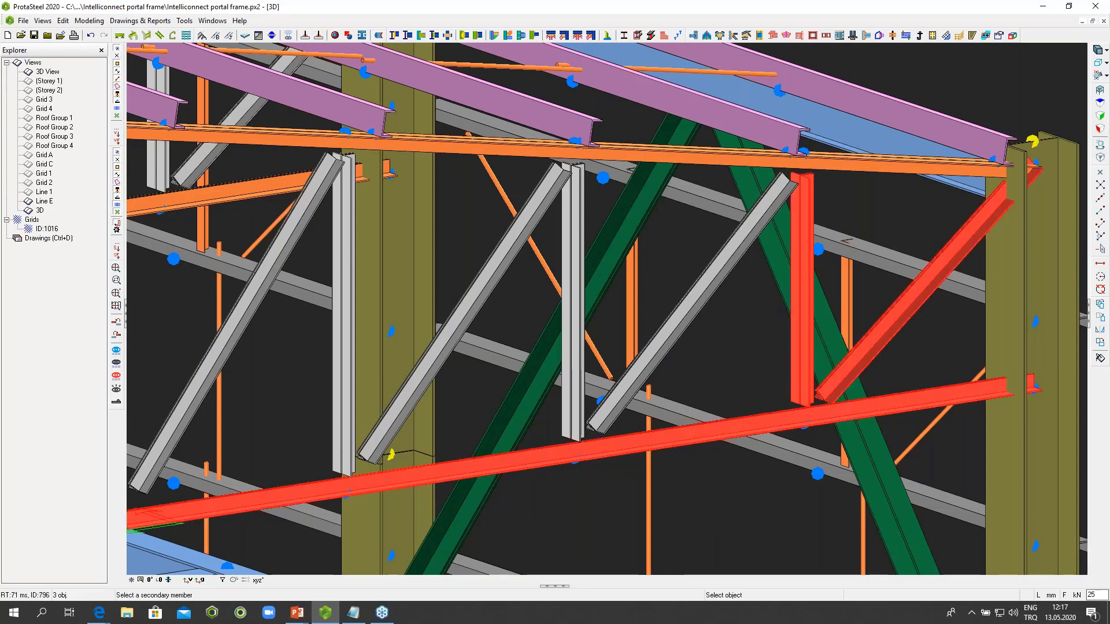
{"action": "middle_click", "coordinate": [838, 376]}
Step: Add a gusset plate on the truss's top chord, joining the vertical nearest the end column and its adjoining diagonal
{"action": "left_click", "coordinate": [834, 169]}
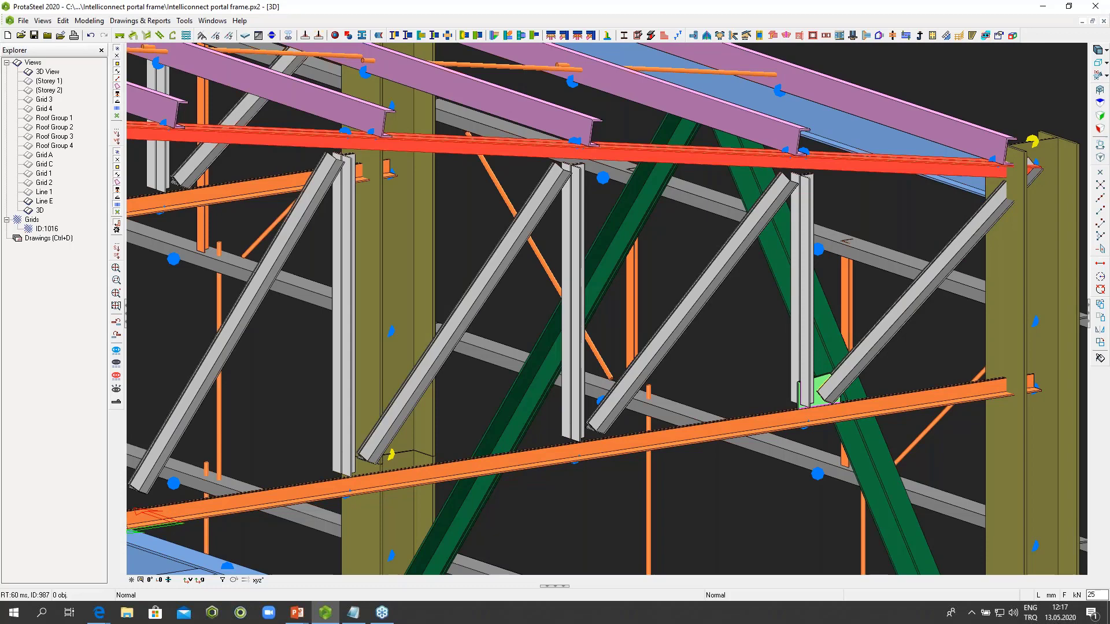
{"action": "left_click", "coordinate": [806, 202]}
{"action": "left_click", "coordinate": [769, 204]}
{"action": "middle_click", "coordinate": [769, 204]}
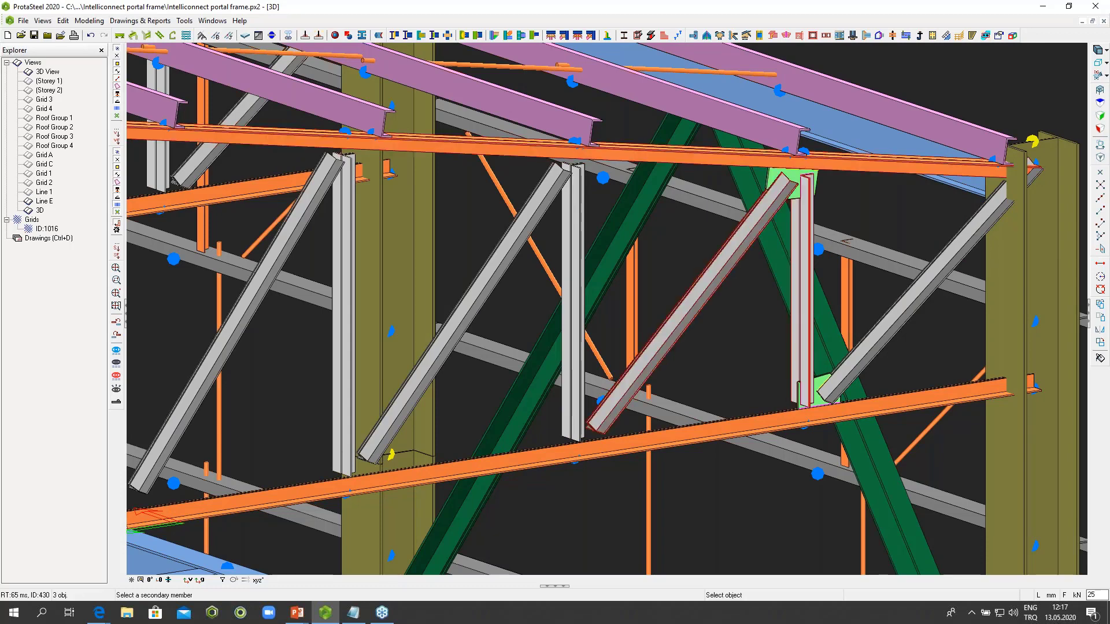
Step: Add a gusset plate on the top chord at the second vertical from the end column, joining the vertical and its diagonal
{"action": "left_click", "coordinate": [612, 162]}
{"action": "left_click", "coordinate": [572, 301]}
{"action": "left_click", "coordinate": [468, 315]}
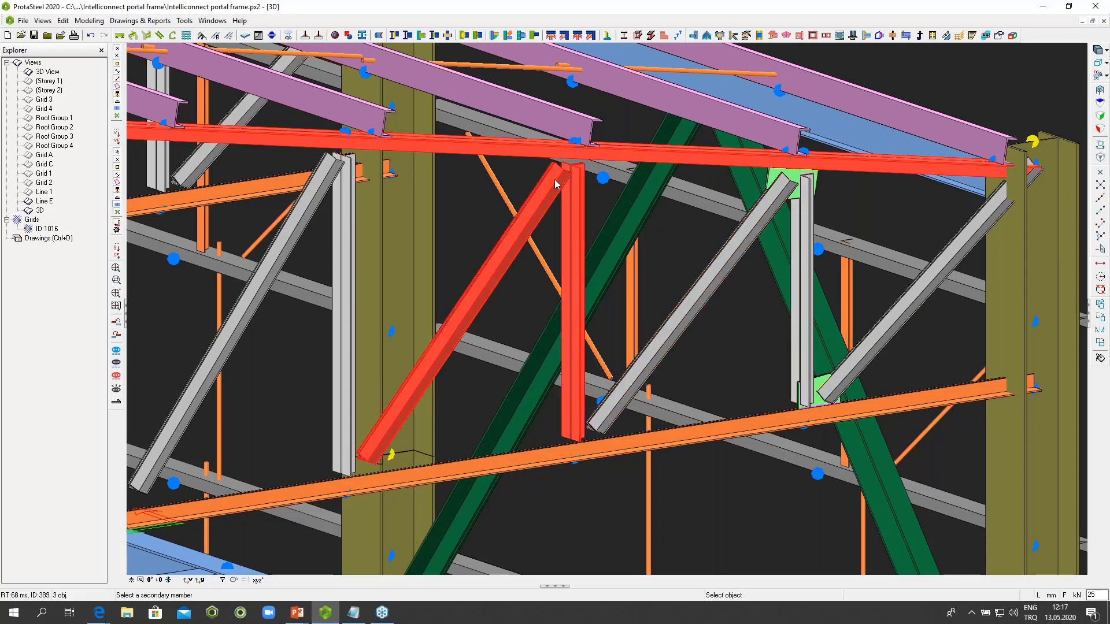
{"action": "middle_click", "coordinate": [468, 315]}
Step: Add a gusset plate on the bottom chord at the second vertical from the end column, joining the vertical and its diagonal
{"action": "left_click", "coordinate": [609, 448]}
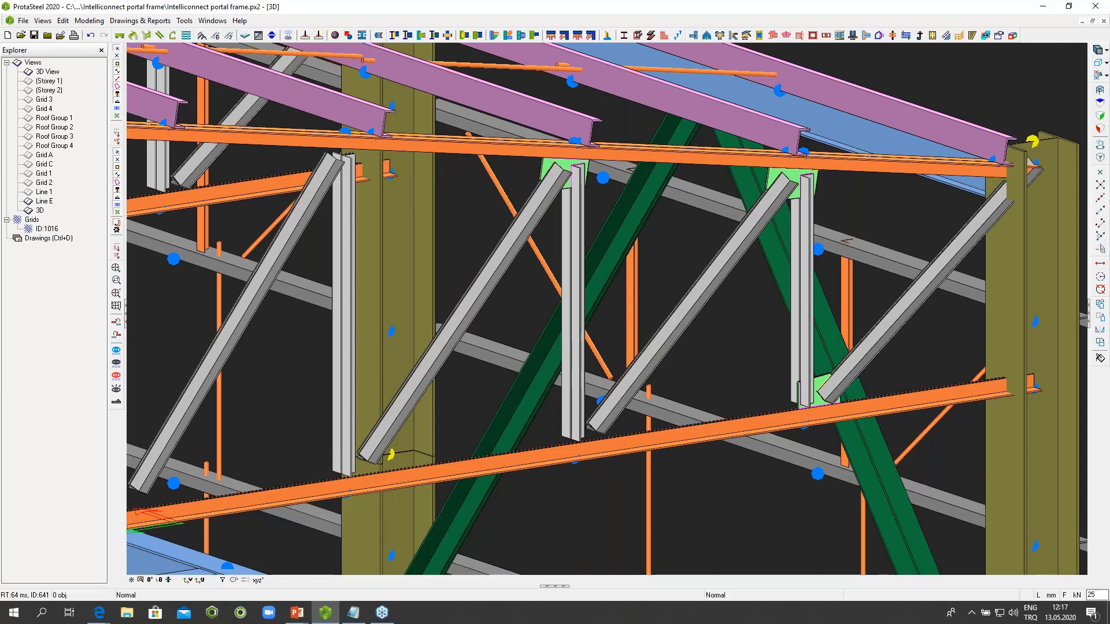
{"action": "left_click", "coordinate": [572, 324]}
{"action": "left_click", "coordinate": [662, 346]}
{"action": "middle_click", "coordinate": [666, 389]}
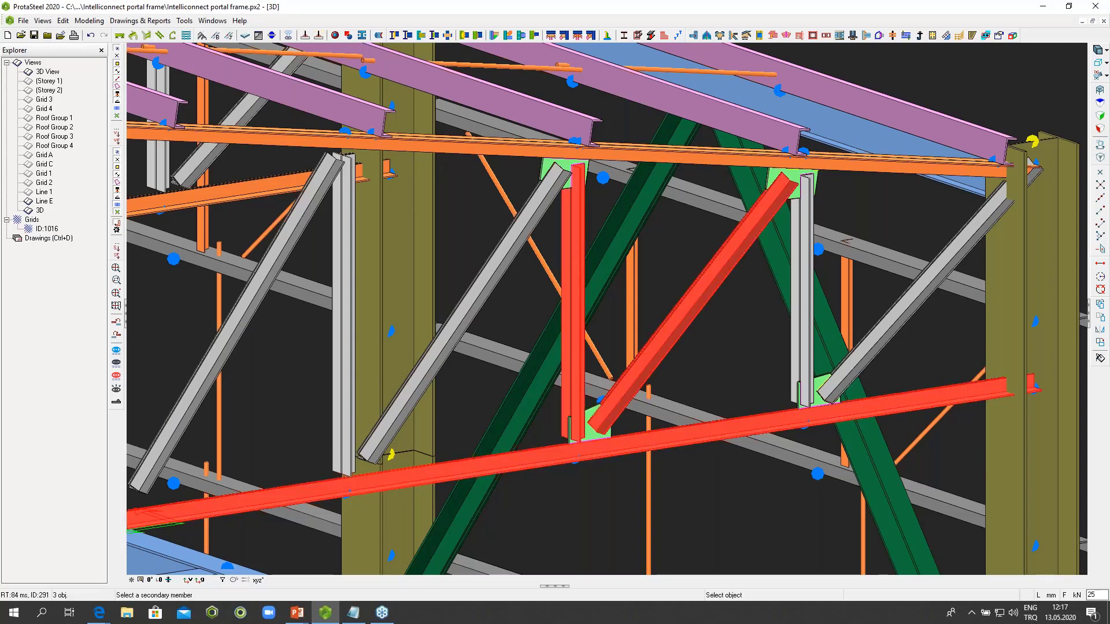
{"action": "scroll", "coordinate": [666, 389], "scroll_direction": "down", "scroll_amount": 3}
{"action": "key", "text": "Escape"}
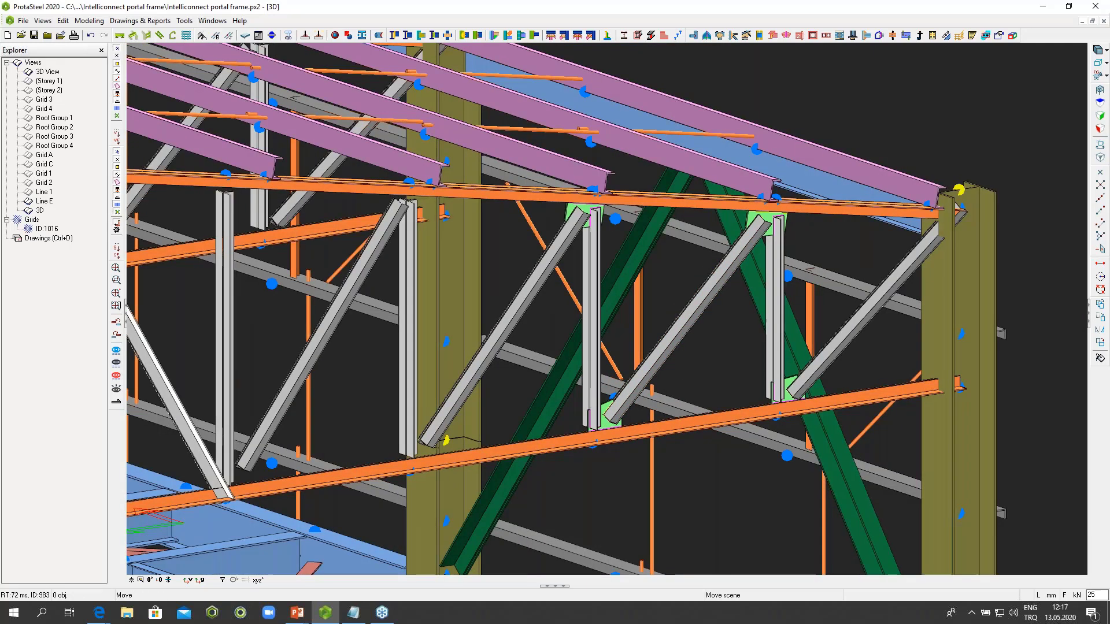
Step: Add a gusset connection with a bolted end plate joining the truss's top chord and end diagonal to the end column
{"action": "scroll", "coordinate": [817, 411], "scroll_direction": "up", "scroll_amount": 2}
{"action": "scroll", "coordinate": [804, 222], "scroll_direction": "up", "scroll_amount": 2}
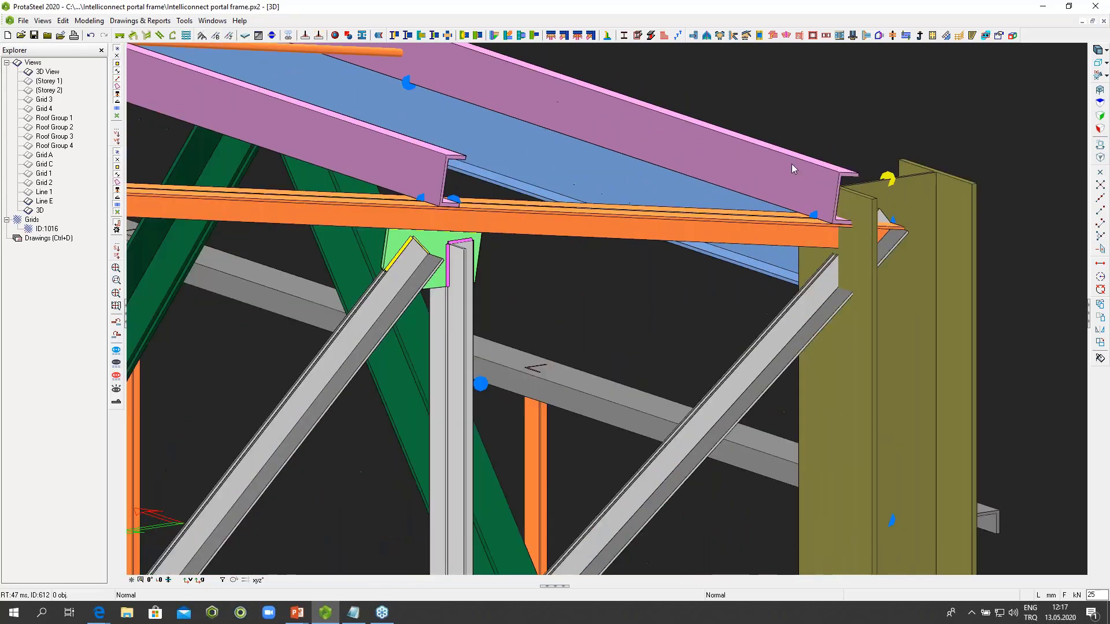
{"action": "left_click", "coordinate": [734, 37]}
{"action": "left_click", "coordinate": [861, 330]}
{"action": "left_click", "coordinate": [779, 227]}
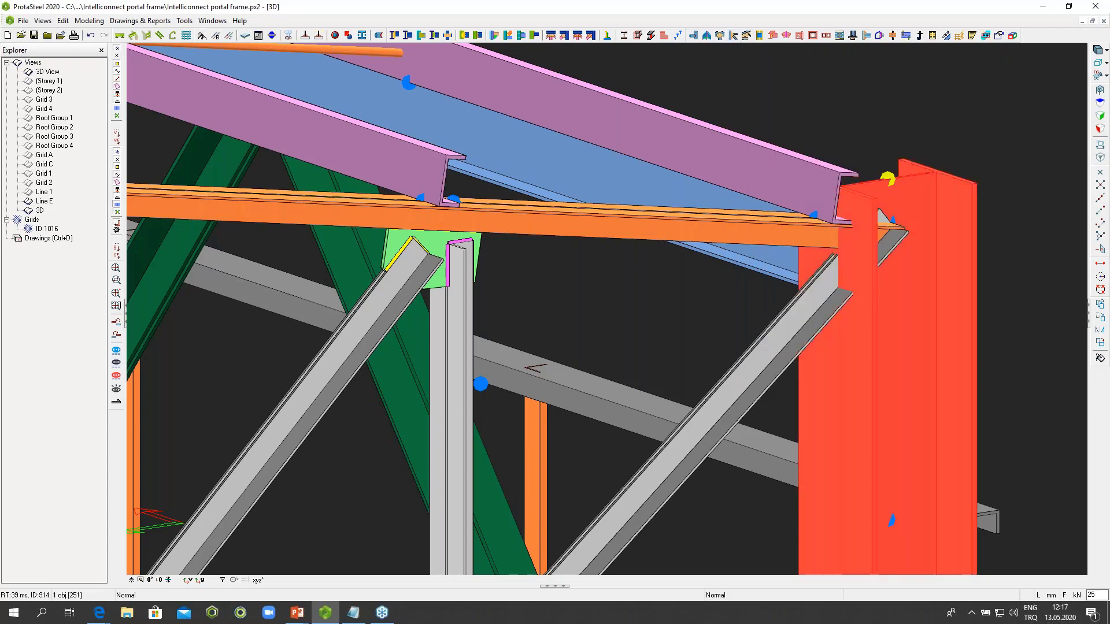
{"action": "left_click", "coordinate": [800, 309]}
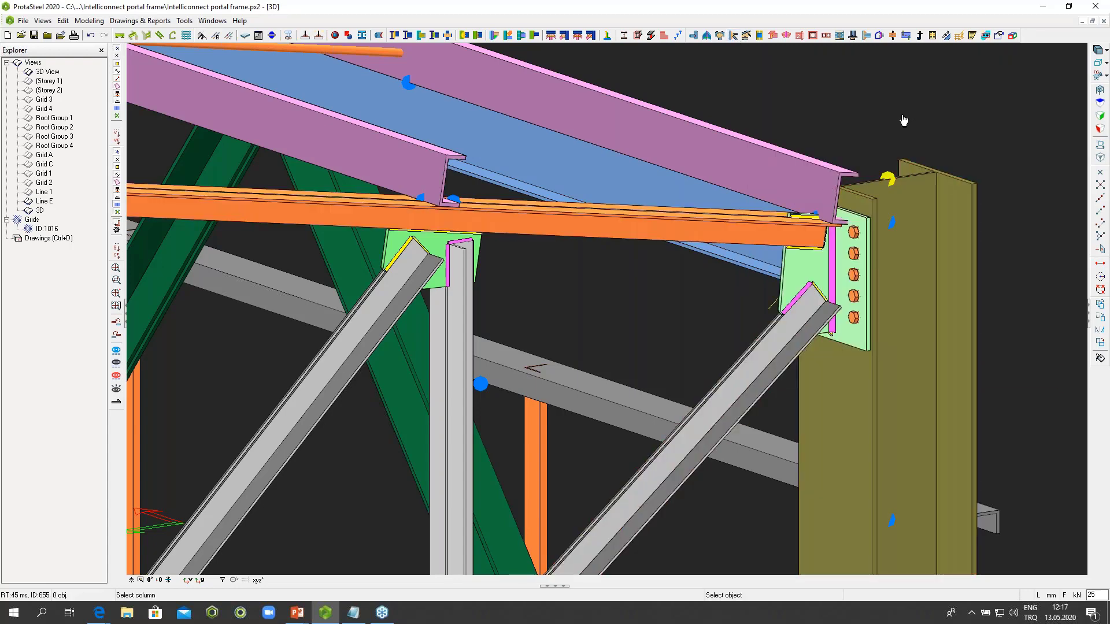
{"action": "key", "text": "Escape"}
Step: Review the whole portal frame from the truss end around to the column bases below the mezzanine
{"action": "scroll", "coordinate": [910, 119], "scroll_direction": "down", "scroll_amount": 2}
{"action": "scroll", "coordinate": [909, 119], "scroll_direction": "down", "scroll_amount": 6}
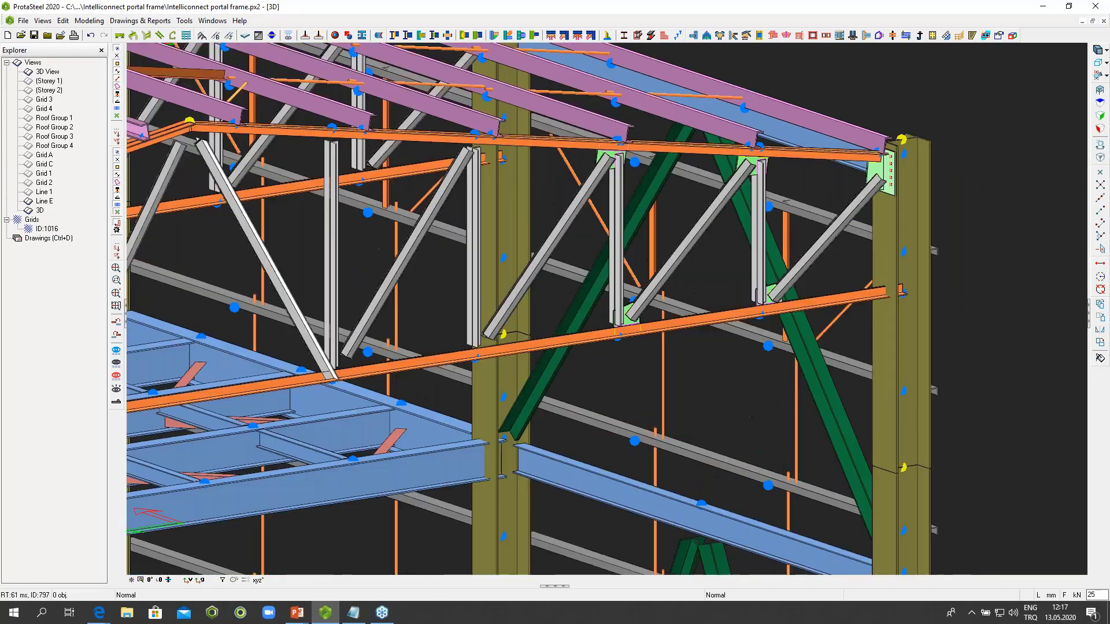
{"action": "middle_click_drag", "start_coordinate": [910, 119], "coordinate": [914, 128]}
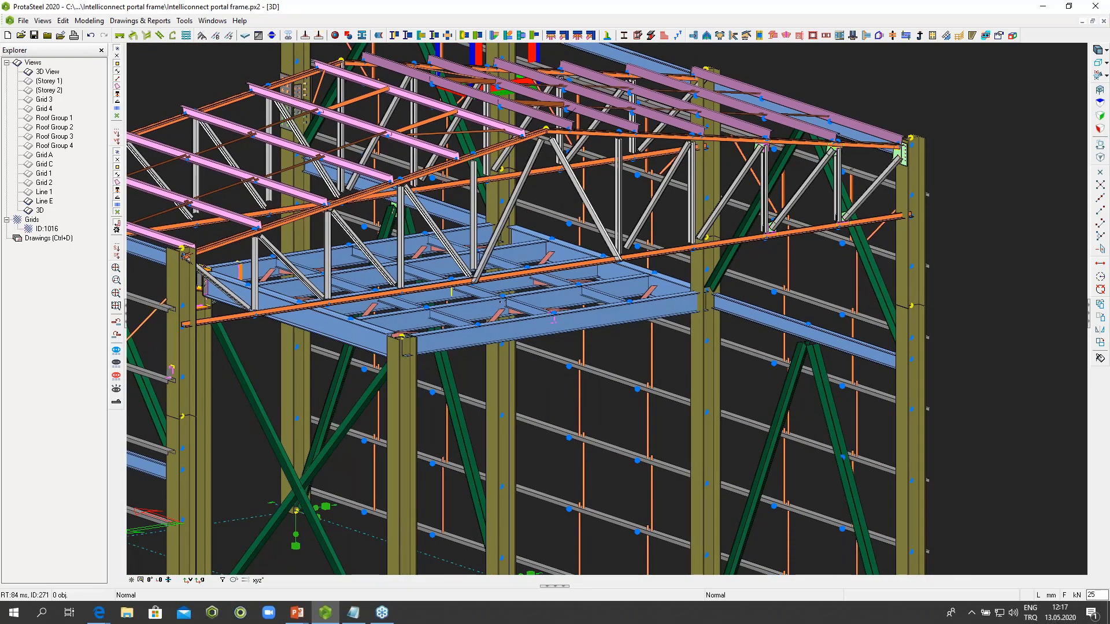
{"action": "scroll", "coordinate": [768, 190], "scroll_direction": "down", "scroll_amount": 4}
{"action": "middle_click_drag", "start_coordinate": [769, 191], "coordinate": [1017, 133], "text": "shift"}
{"action": "middle_click_drag", "start_coordinate": [1018, 133], "coordinate": [1051, 114]}
{"action": "middle_click_drag", "start_coordinate": [654, 179], "coordinate": [500, 240]}
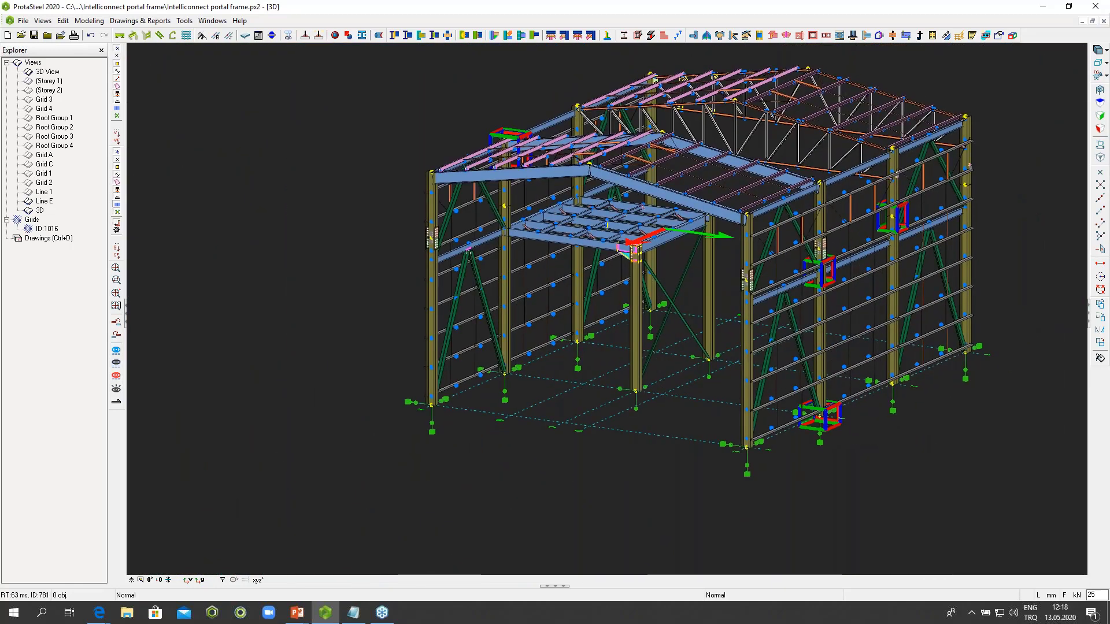
{"action": "scroll", "coordinate": [500, 239], "scroll_direction": "up", "scroll_amount": 3}
{"action": "middle_click_drag", "start_coordinate": [591, 293], "coordinate": [525, 305]}
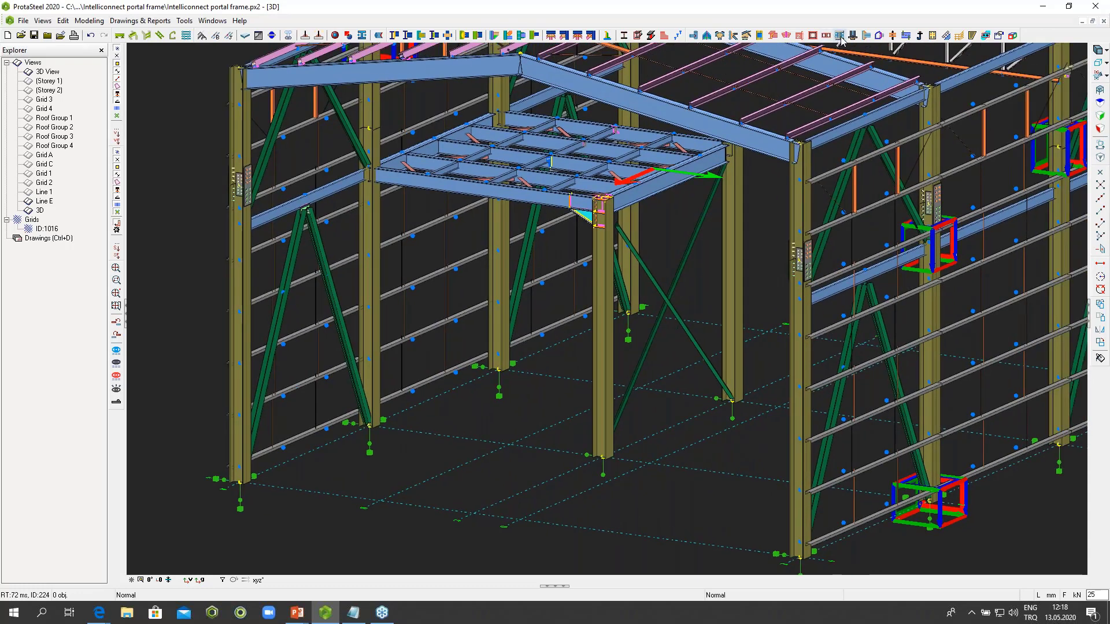
Step: Inspect the base joint restraints of the braced wall column and the freestanding mezzanine corner column
{"action": "left_click", "coordinate": [839, 36]}
{"action": "left_click", "coordinate": [373, 377]}
{"action": "left_click", "coordinate": [600, 416]}
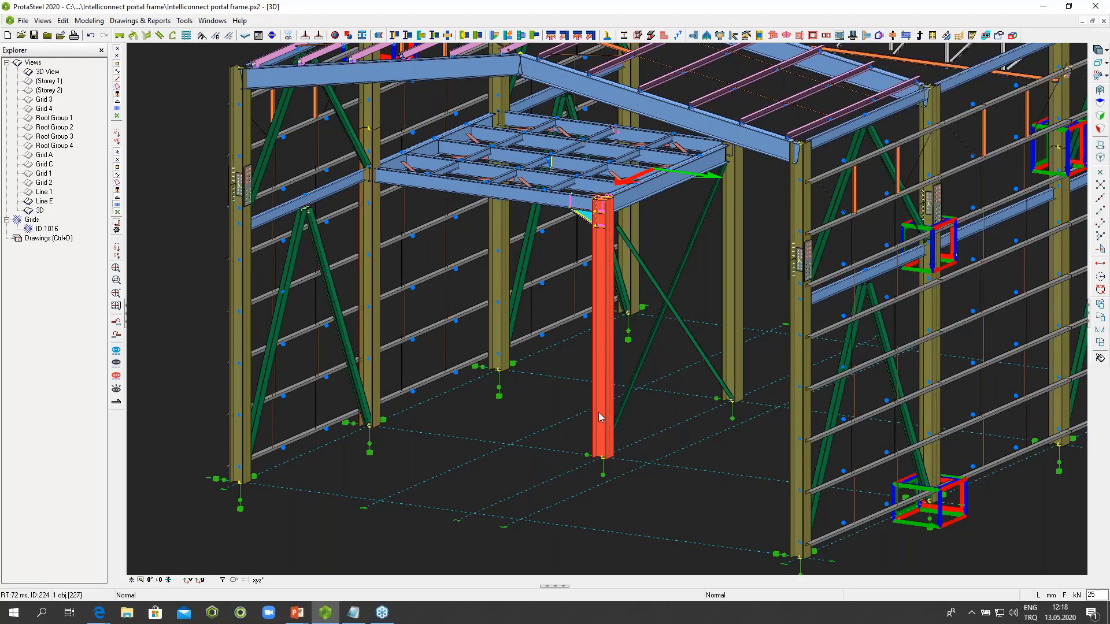
{"action": "double_click", "coordinate": [371, 455]}
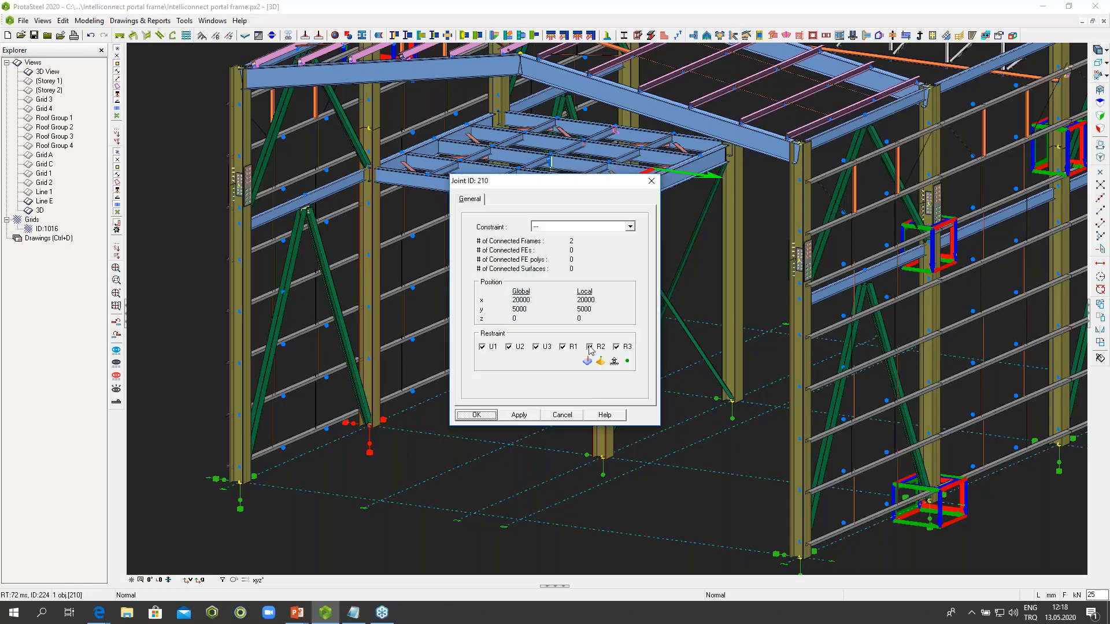
{"action": "left_click", "coordinate": [559, 415]}
{"action": "double_click", "coordinate": [603, 474]}
{"action": "left_click", "coordinate": [560, 415]}
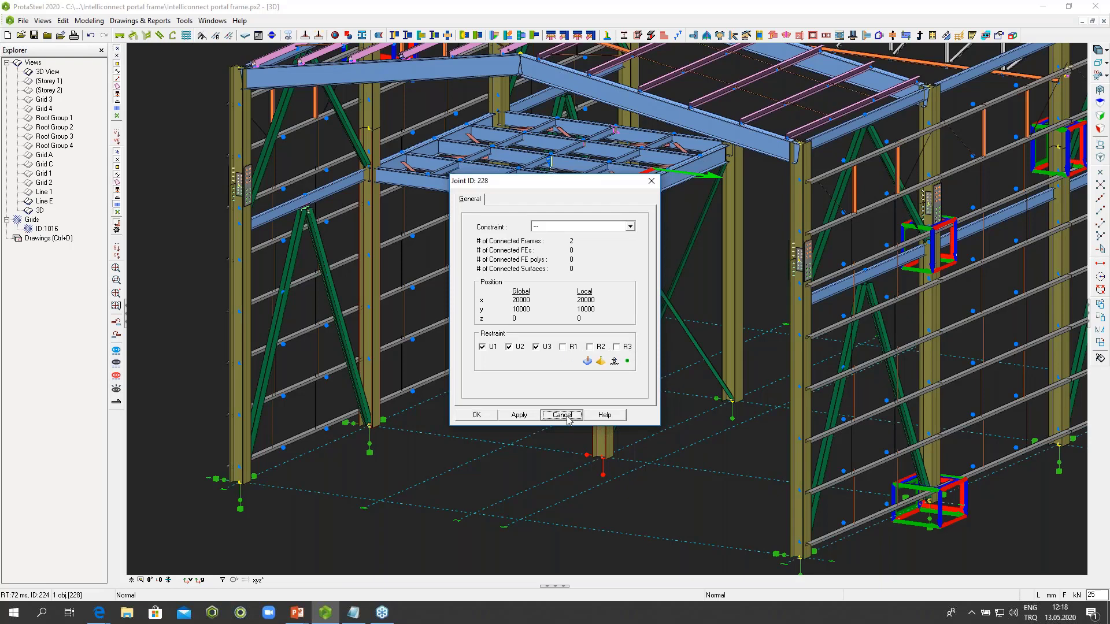
Step: Add a base plate connection to the foot of the braced wall column beside the mezzanine
{"action": "scroll", "coordinate": [520, 406], "scroll_direction": "up", "scroll_amount": 2}
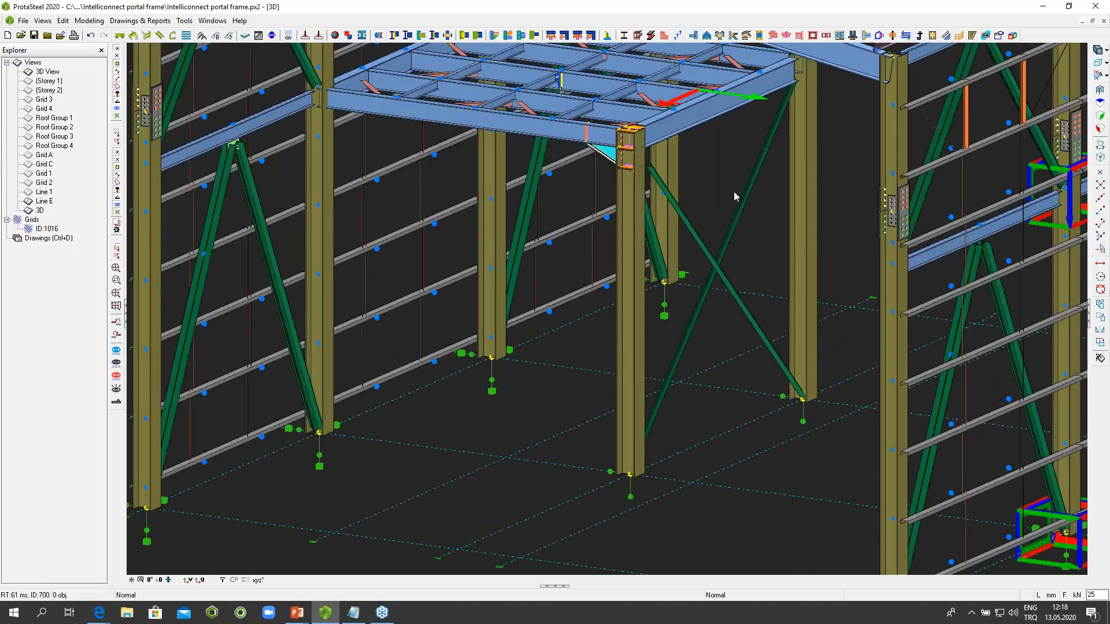
{"action": "left_click", "coordinate": [839, 36]}
{"action": "left_click", "coordinate": [320, 432]}
{"action": "scroll", "coordinate": [321, 437], "scroll_direction": "up", "scroll_amount": 7}
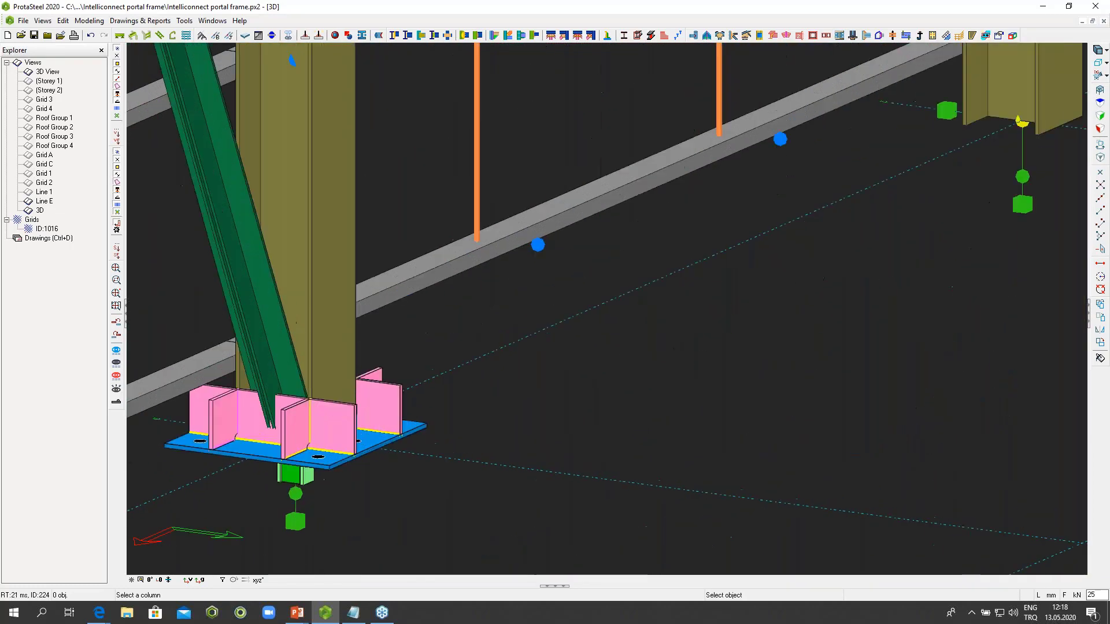
Step: Add a base plate connection to the foot of the freestanding mezzanine corner column
{"action": "scroll", "coordinate": [340, 435], "scroll_direction": "down", "scroll_amount": 6}
{"action": "scroll", "coordinate": [764, 454], "scroll_direction": "up", "scroll_amount": 3}
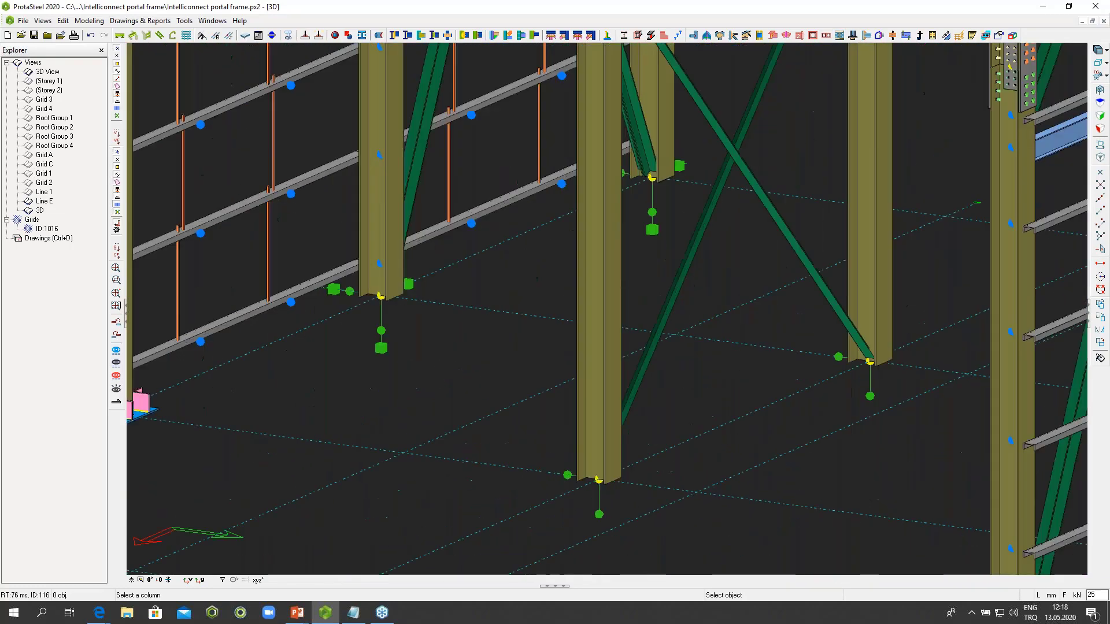
{"action": "left_click", "coordinate": [592, 425]}
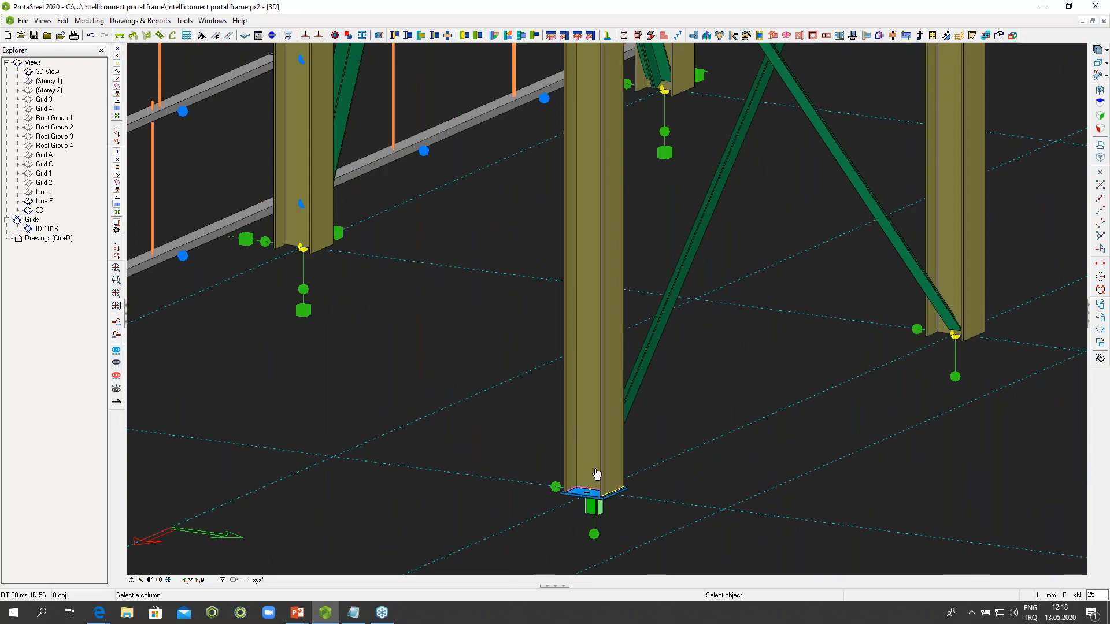
{"action": "key", "text": "Escape"}
{"action": "scroll", "coordinate": [559, 342], "scroll_direction": "down", "scroll_amount": 5}
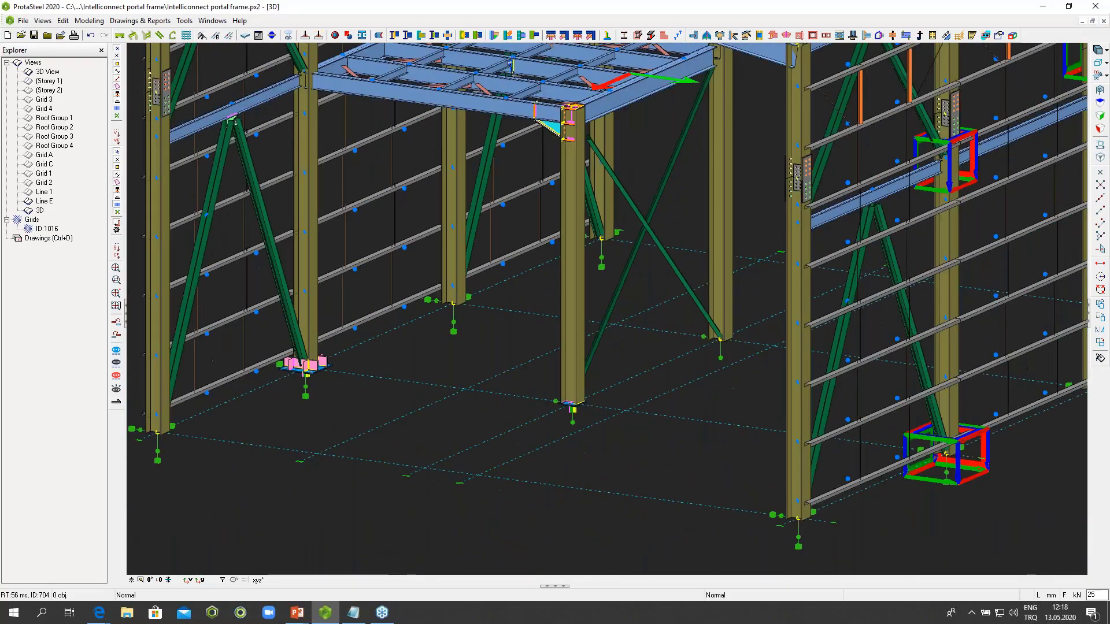
{"action": "middle_click_drag", "start_coordinate": [564, 373], "coordinate": [567, 384], "text": "ctrl"}
{"action": "scroll", "coordinate": [570, 354], "scroll_direction": "up", "scroll_amount": 2}
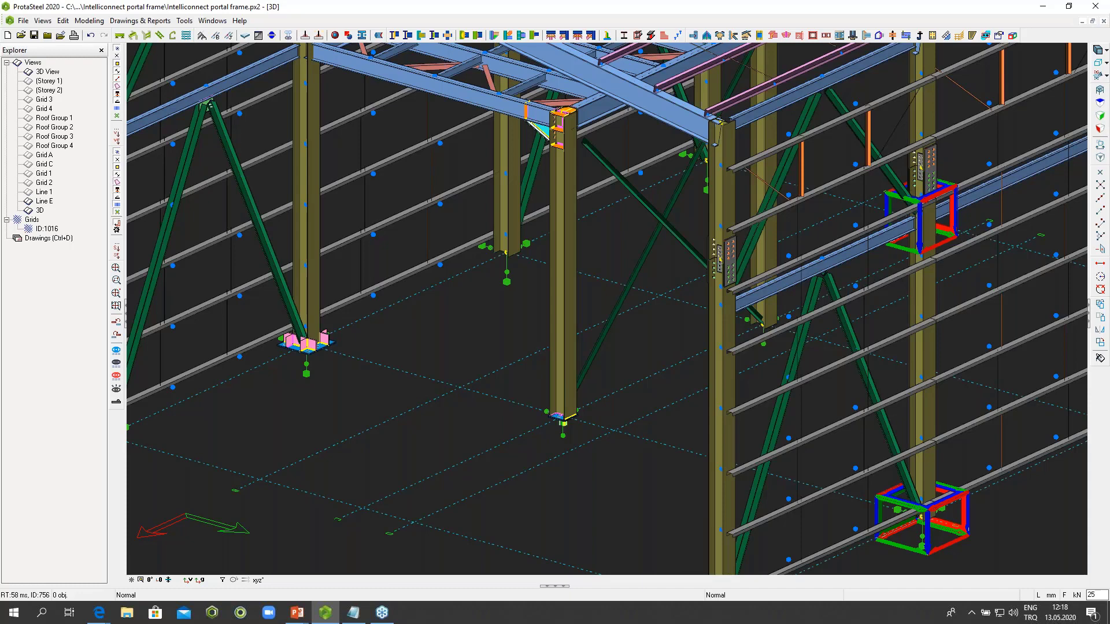
{"action": "scroll", "coordinate": [578, 335], "scroll_direction": "down", "scroll_amount": 5}
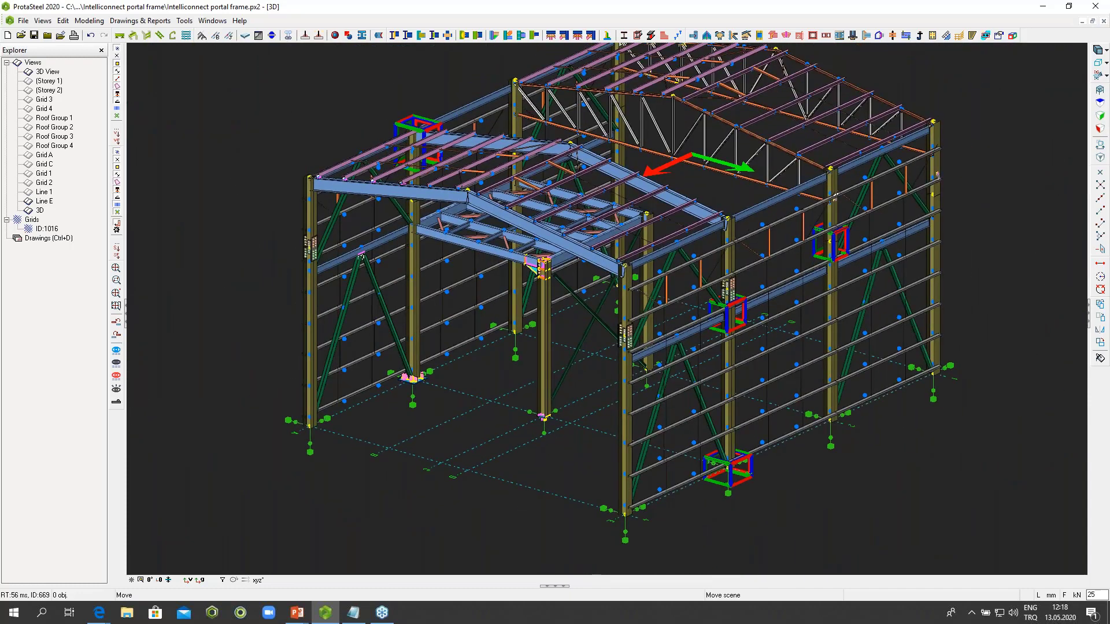
{"action": "middle_click_drag", "start_coordinate": [576, 246], "coordinate": [561, 263]}
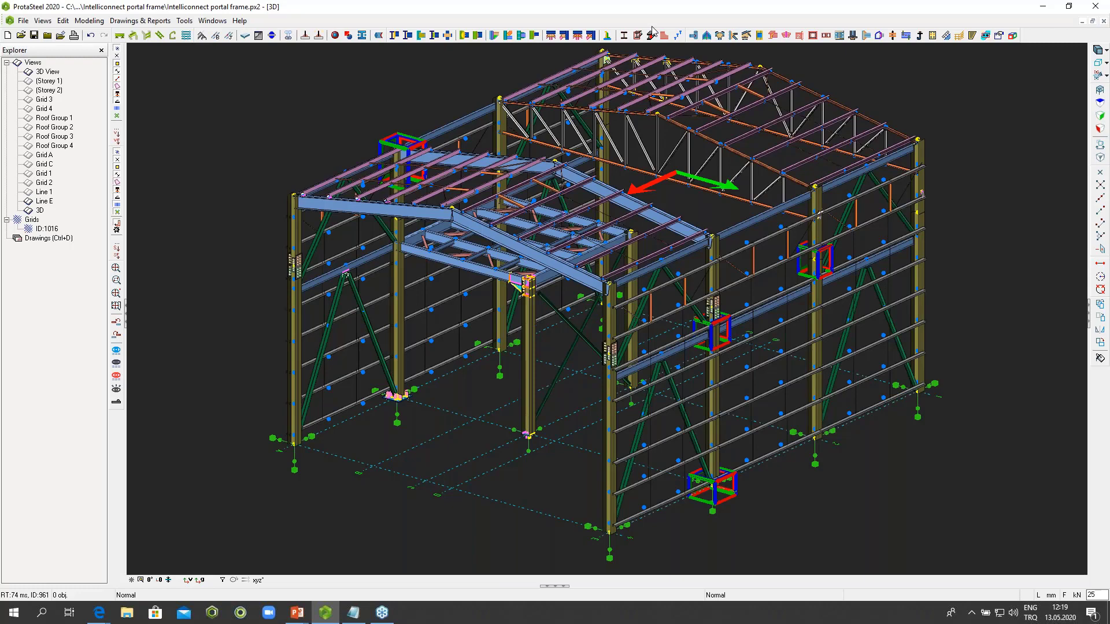
{"action": "middle_click_drag", "start_coordinate": [561, 352], "coordinate": [572, 329], "text": "ctrl"}
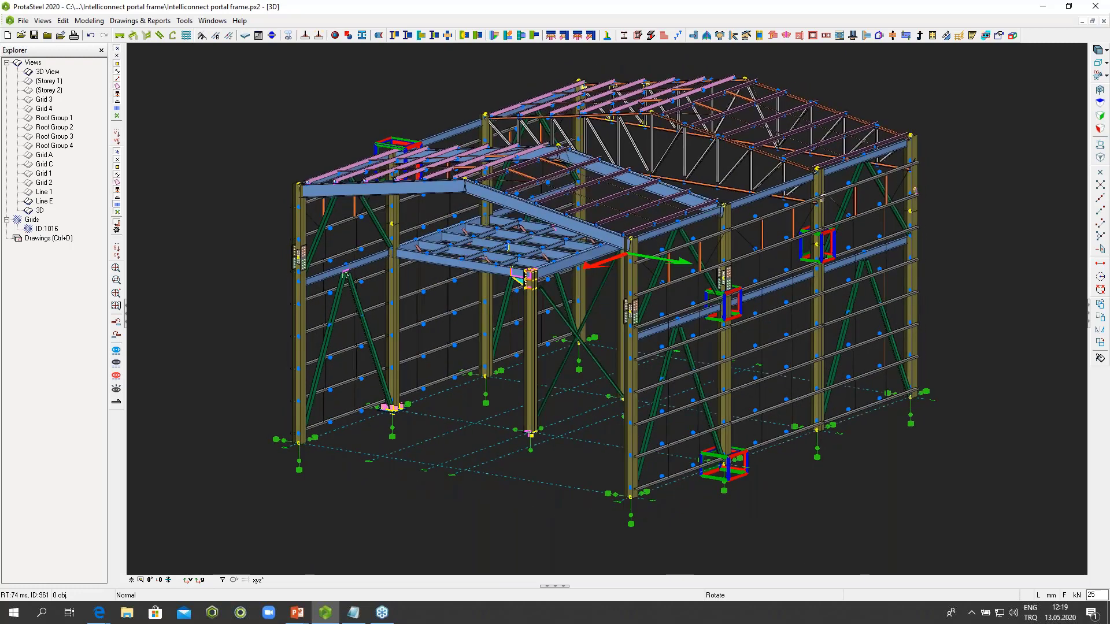
{"action": "middle_click_drag", "start_coordinate": [626, 254], "coordinate": [676, 198], "text": "ctrl"}
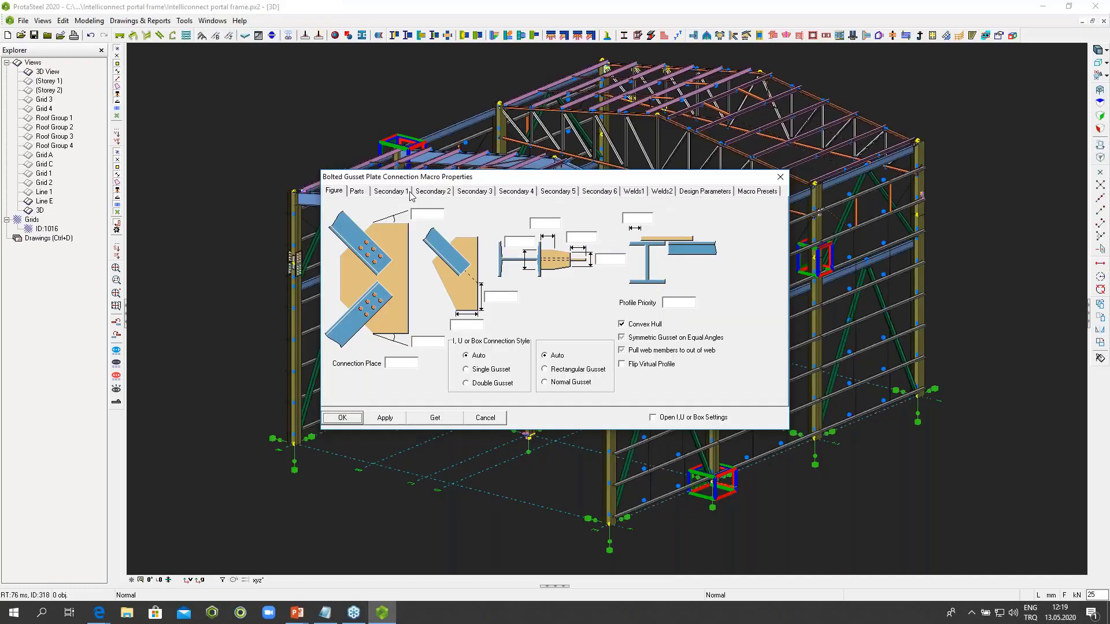
Step: Review the parts and secondary member bolt settings of the Bolted Gusset Plate Connection macro
{"action": "left_click", "coordinate": [360, 192]}
{"action": "left_click", "coordinate": [402, 193]}
{"action": "left_click", "coordinate": [431, 193]}
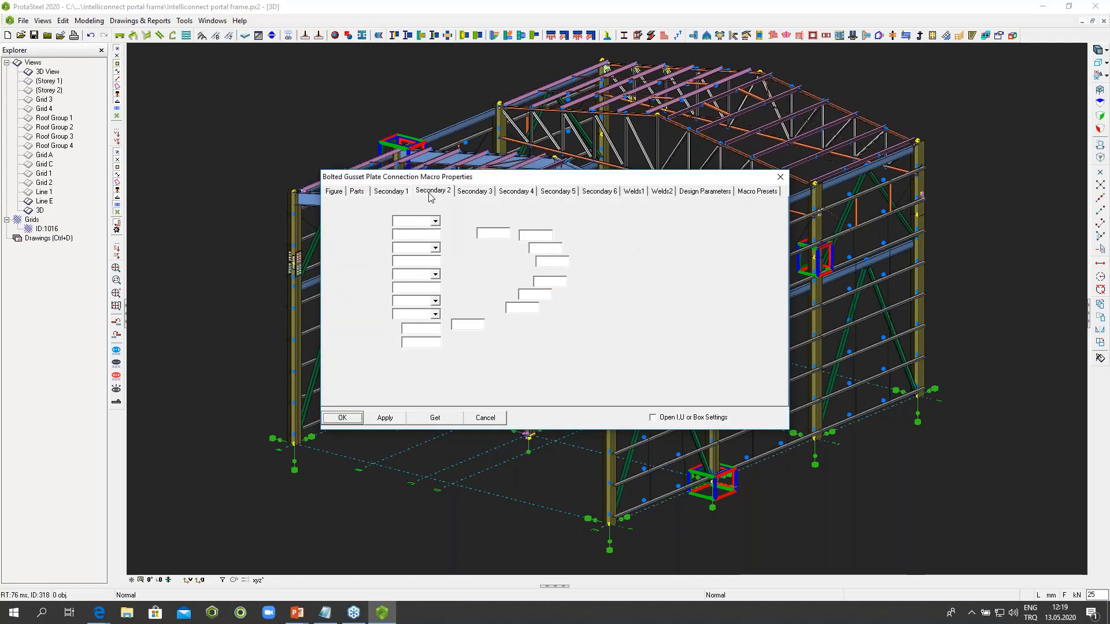
{"action": "left_click", "coordinate": [478, 196]}
{"action": "left_click", "coordinate": [507, 195]}
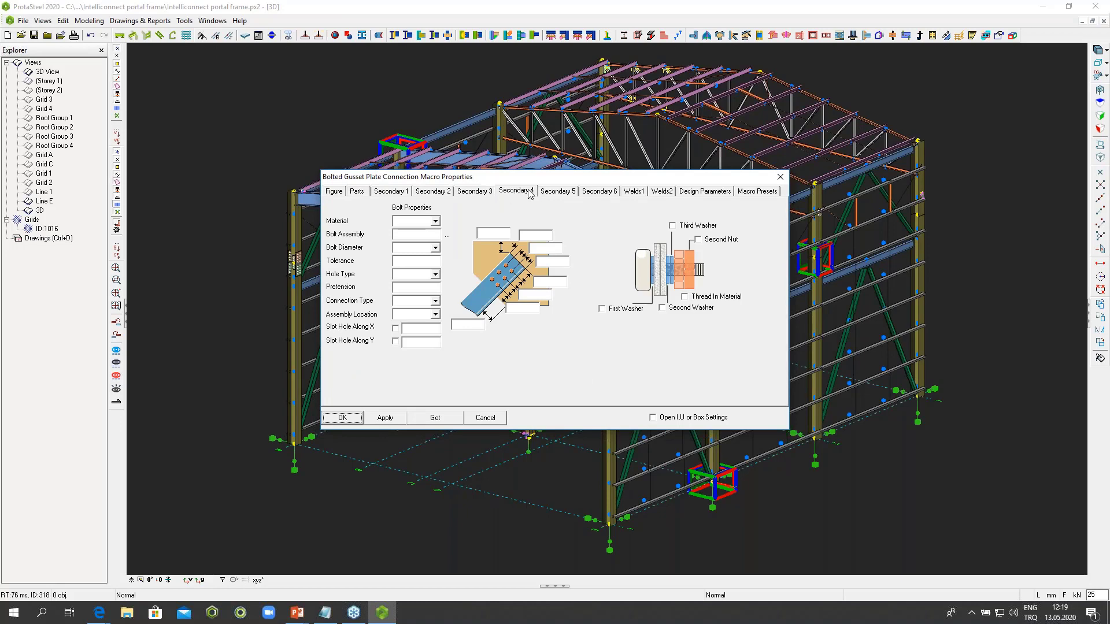
{"action": "left_click", "coordinate": [779, 177]}
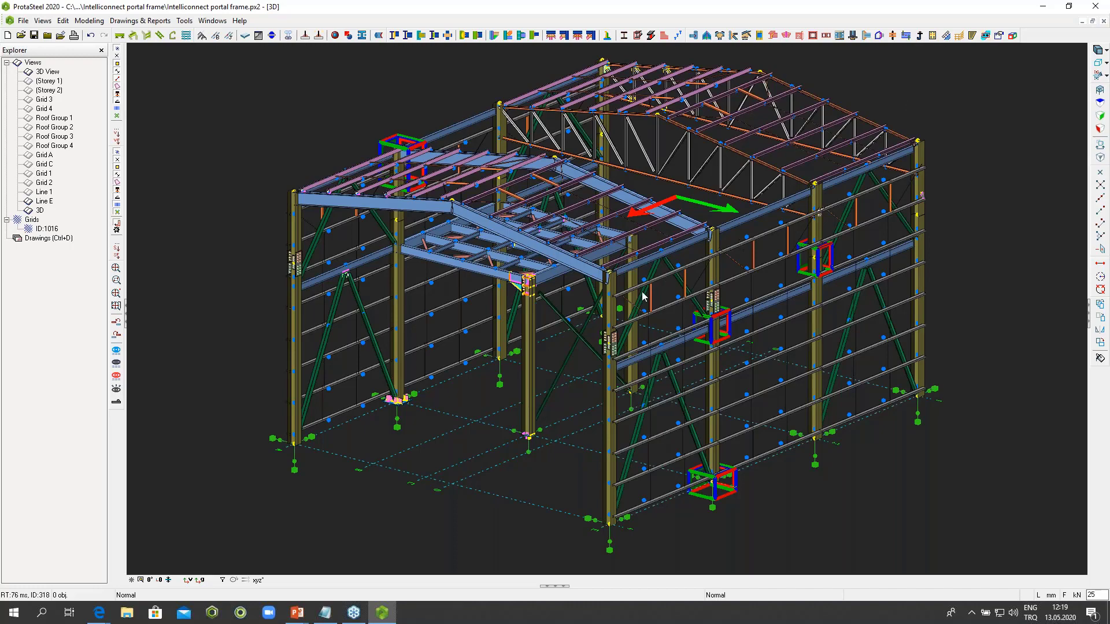
{"action": "middle_click_drag", "start_coordinate": [637, 298], "coordinate": [497, 245]}
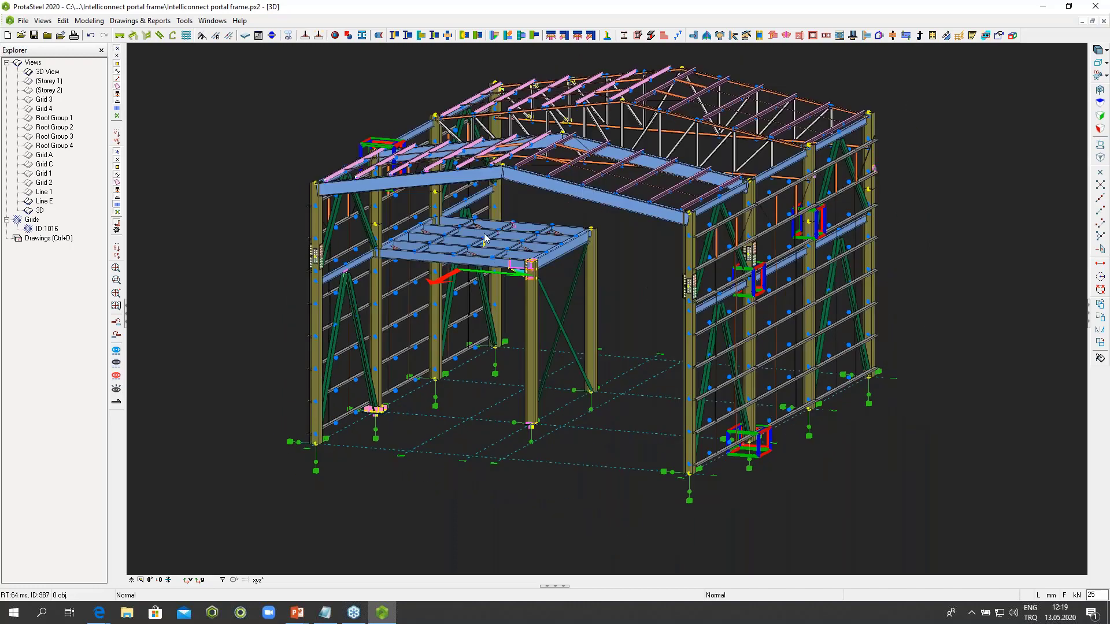
{"action": "scroll", "coordinate": [484, 237], "scroll_direction": "up", "scroll_amount": 8}
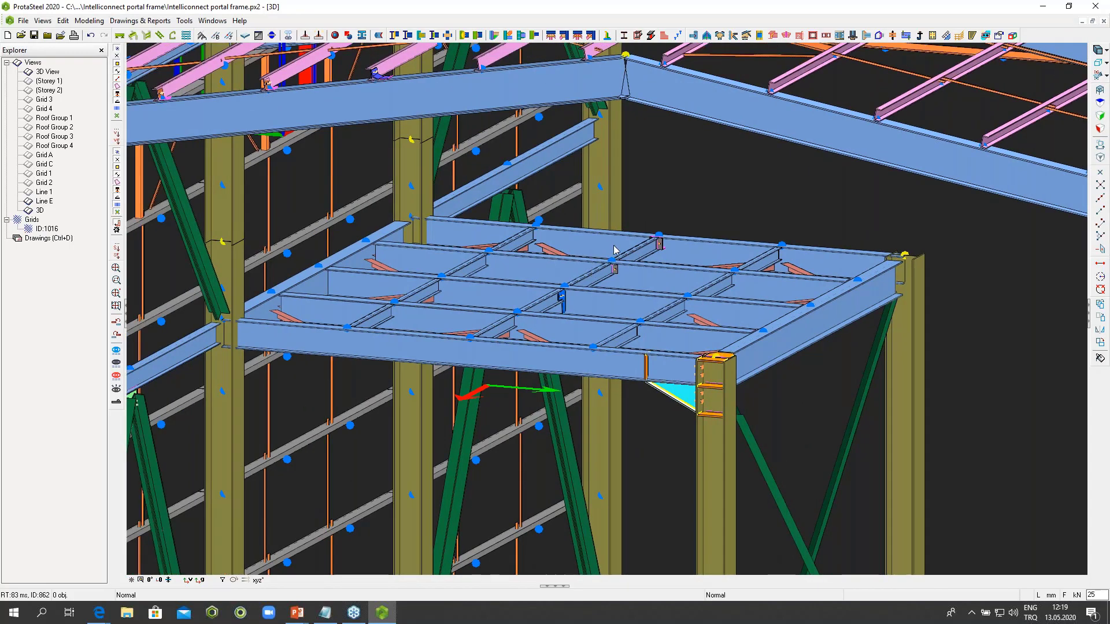
{"action": "scroll", "coordinate": [775, 169], "scroll_direction": "down", "scroll_amount": 6}
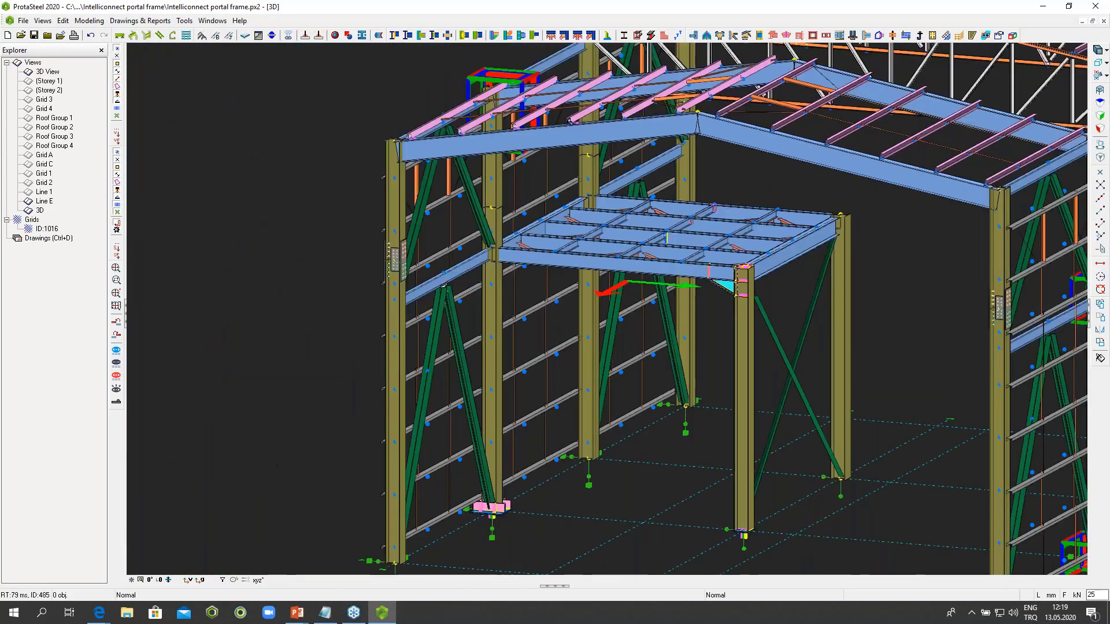
Step: Place anchor bolts at the base plate hole of the freestanding mezzanine corner column
{"action": "middle_click_drag", "start_coordinate": [771, 335], "coordinate": [733, 213]}
{"action": "scroll", "coordinate": [734, 214], "scroll_direction": "up", "scroll_amount": 2}
{"action": "scroll", "coordinate": [719, 372], "scroll_direction": "up", "scroll_amount": 7}
{"action": "left_click", "coordinate": [697, 381]}
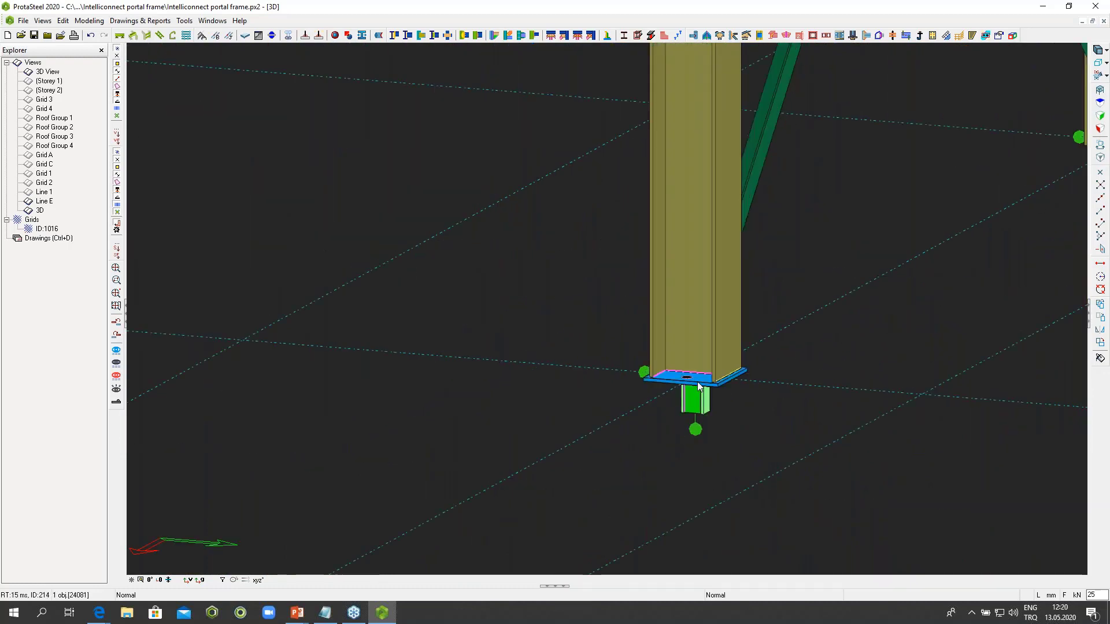
{"action": "middle_click_drag", "start_coordinate": [698, 382], "coordinate": [796, 341], "text": "ctrl"}
{"action": "key", "text": "Escape"}
{"action": "scroll", "coordinate": [785, 352], "scroll_direction": "up", "scroll_amount": 2}
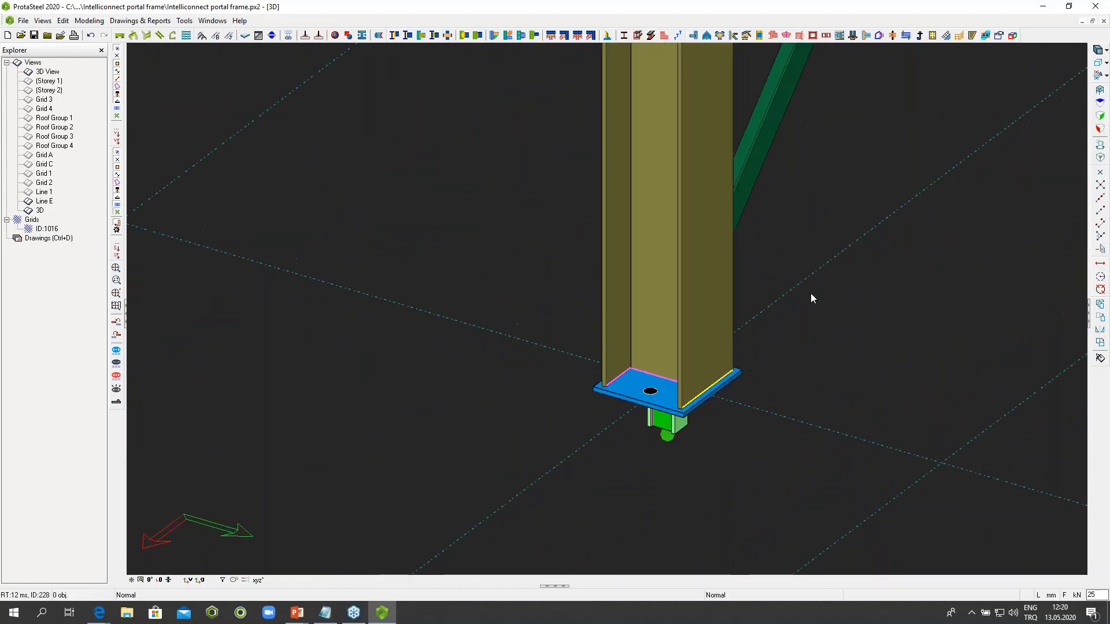
{"action": "left_click", "coordinate": [920, 38]}
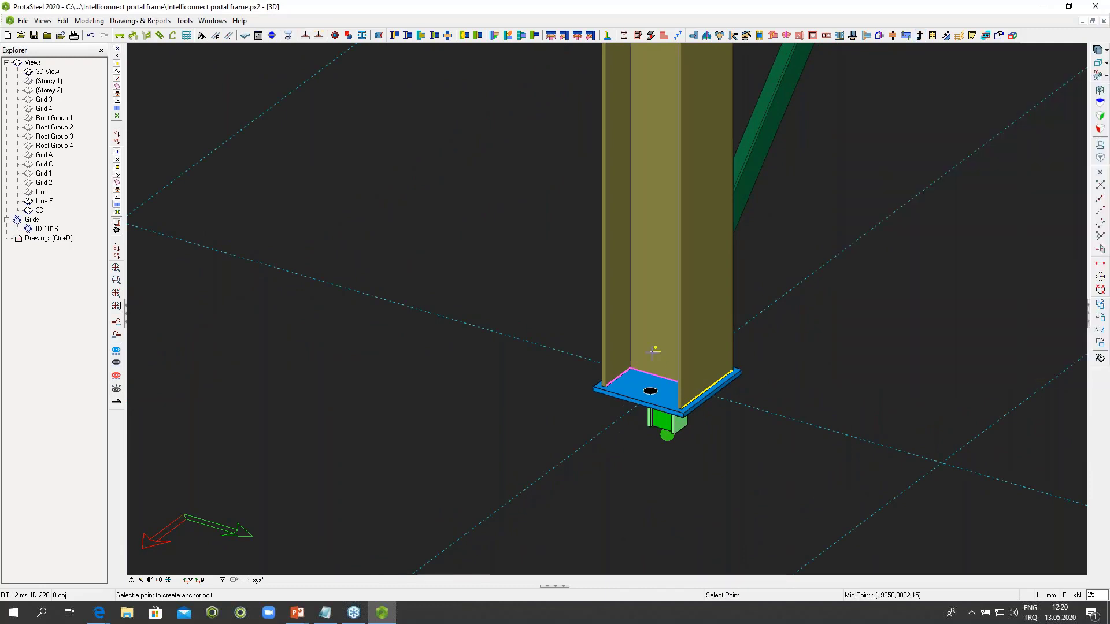
{"action": "left_click", "coordinate": [650, 391]}
{"action": "right_click", "coordinate": [740, 420]}
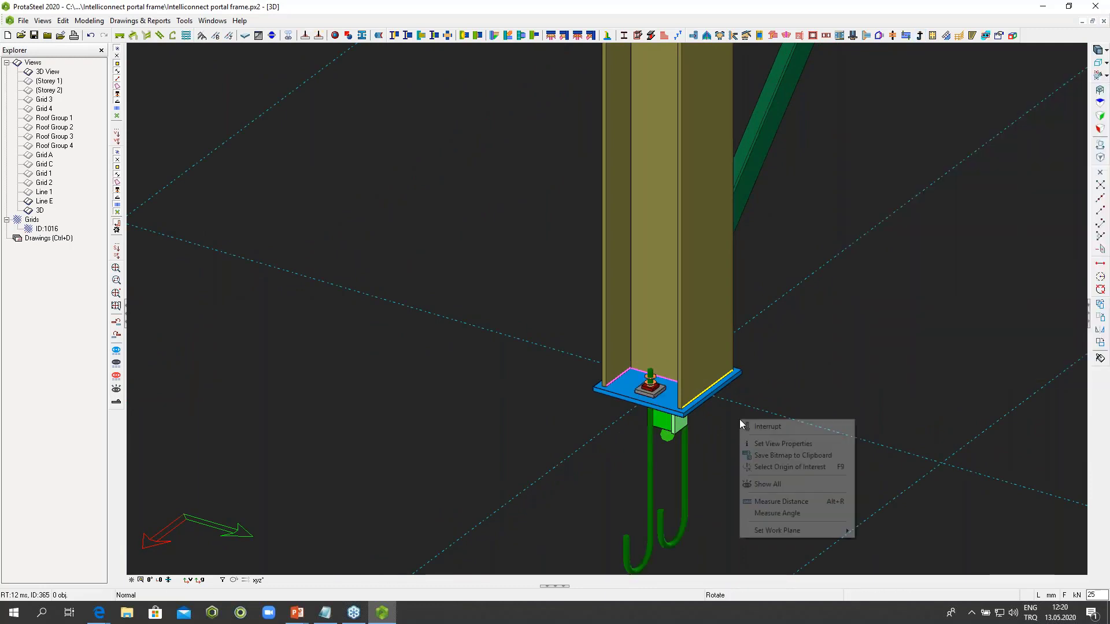
{"action": "left_click", "coordinate": [754, 426]}
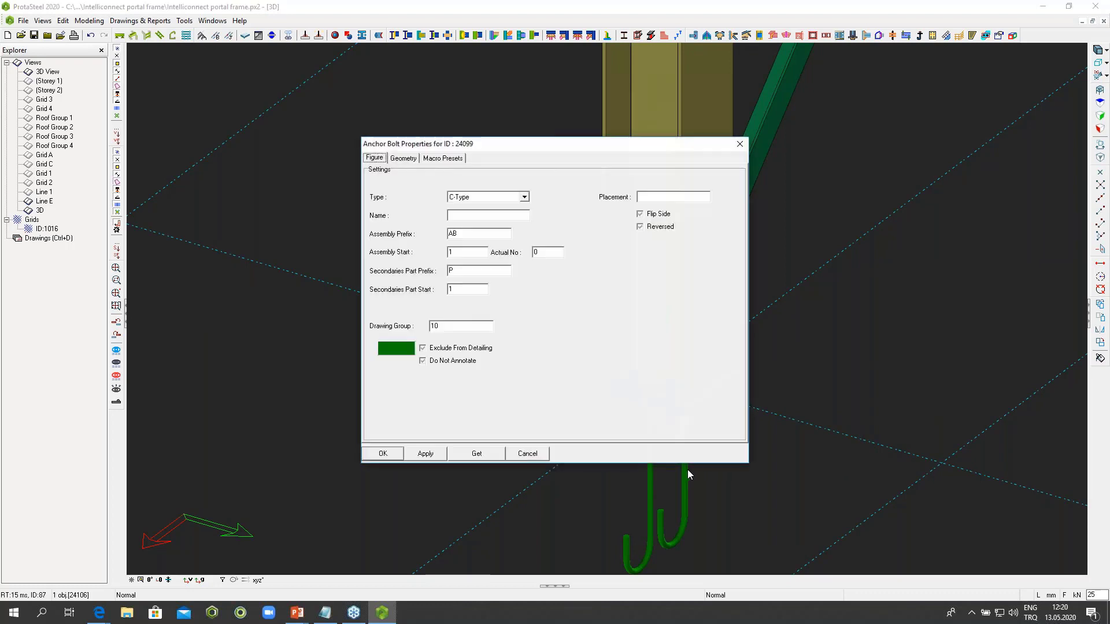
Step: Set the anchor bolts' hook angle to -180
{"action": "left_click", "coordinate": [403, 159]}
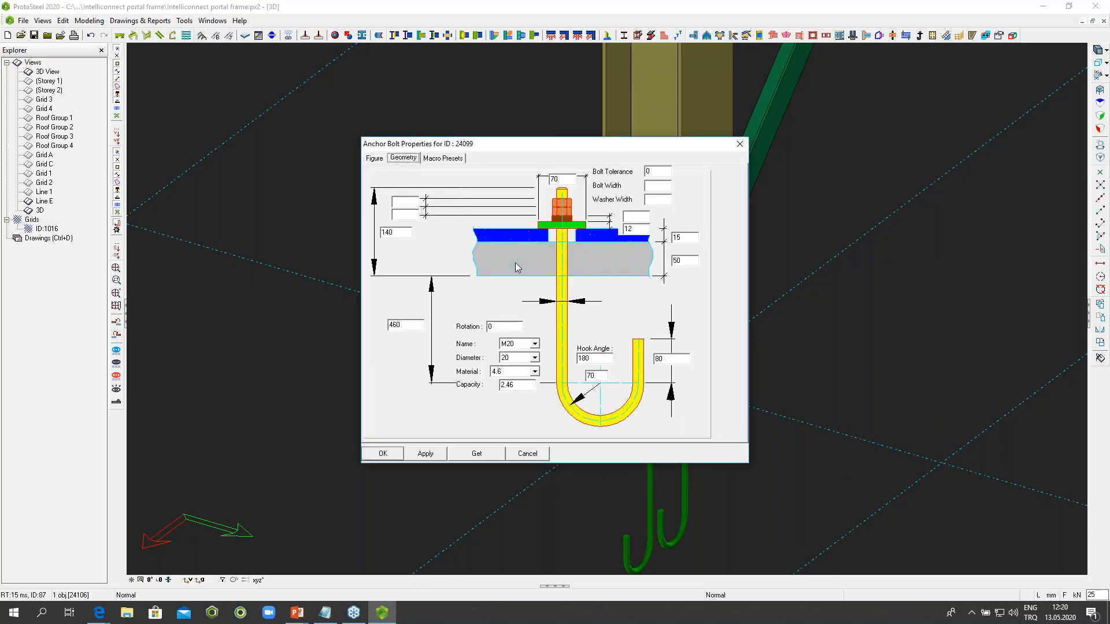
{"action": "double_click", "coordinate": [585, 358]}
{"action": "key", "text": "BackSpace"}
{"action": "type", "text": "-180"}
{"action": "left_click", "coordinate": [382, 452]}
Step: Inspect the modified anchor bolts below the base plate and review the available anchor bolt types
{"action": "middle_click_drag", "start_coordinate": [706, 426], "coordinate": [713, 342]}
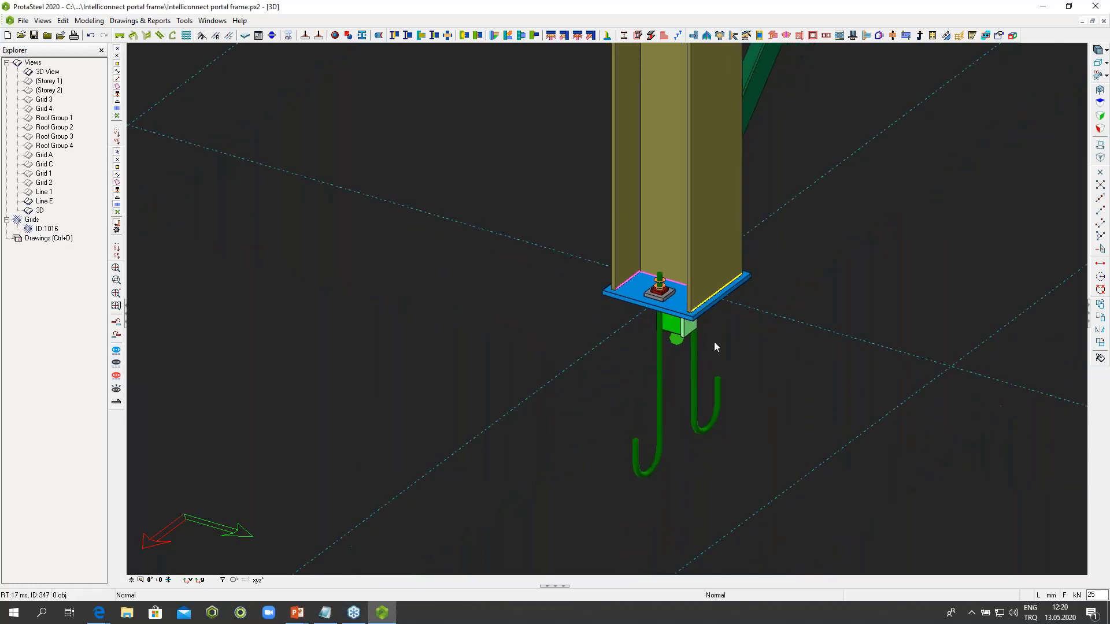
{"action": "scroll", "coordinate": [714, 341], "scroll_direction": "up", "scroll_amount": 4}
{"action": "scroll", "coordinate": [715, 340], "scroll_direction": "down", "scroll_amount": 3}
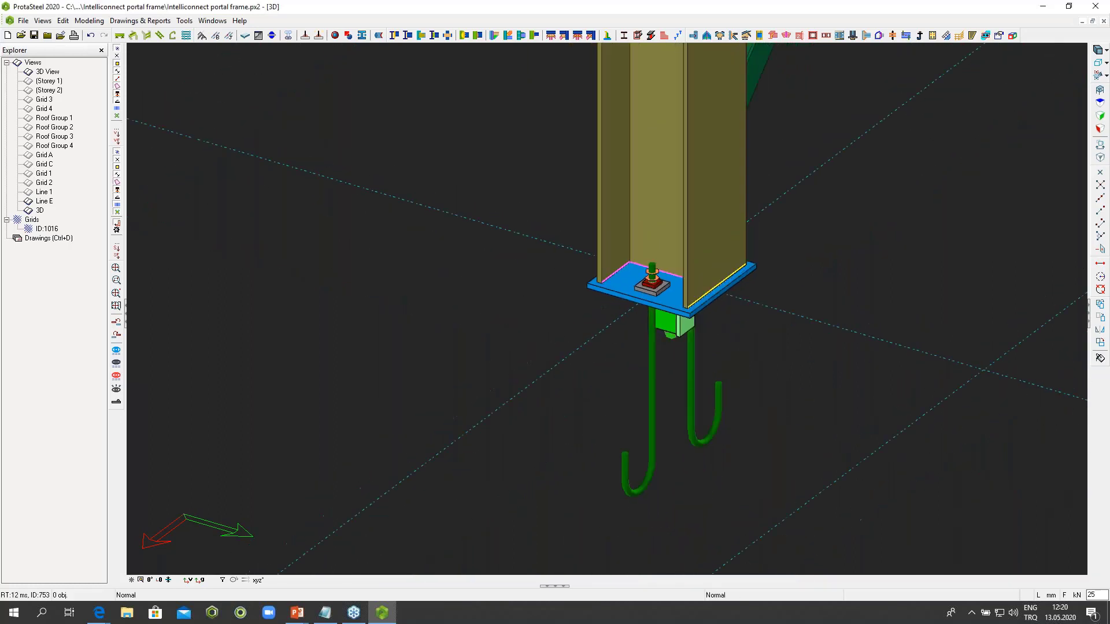
{"action": "left_click", "coordinate": [694, 376]}
{"action": "double_click", "coordinate": [694, 379]}
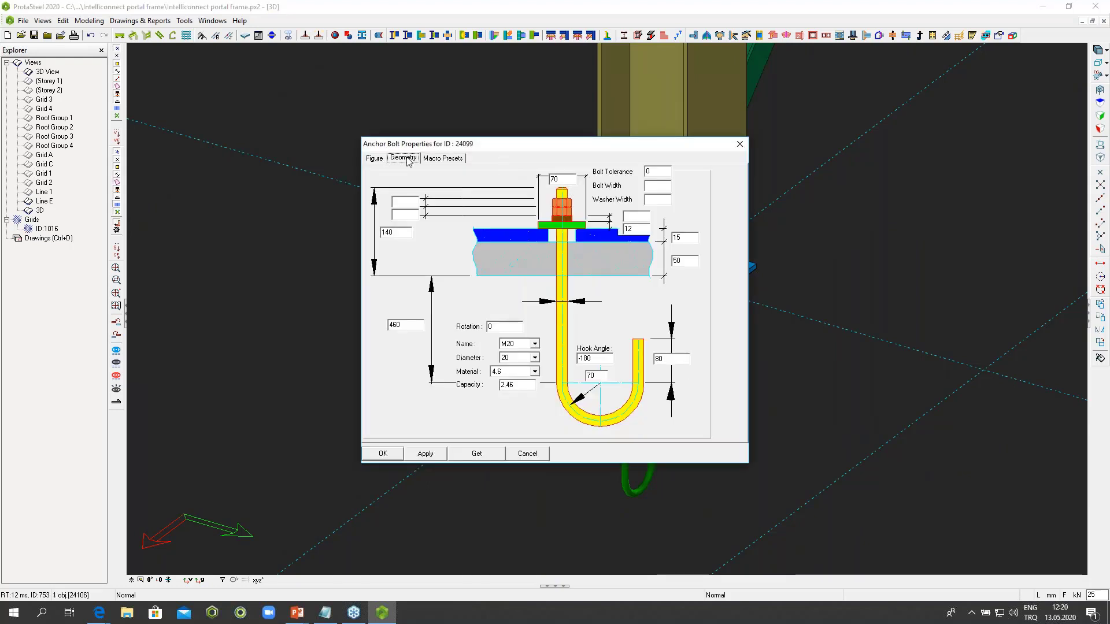
{"action": "left_click", "coordinate": [375, 161]}
{"action": "left_click", "coordinate": [523, 198]}
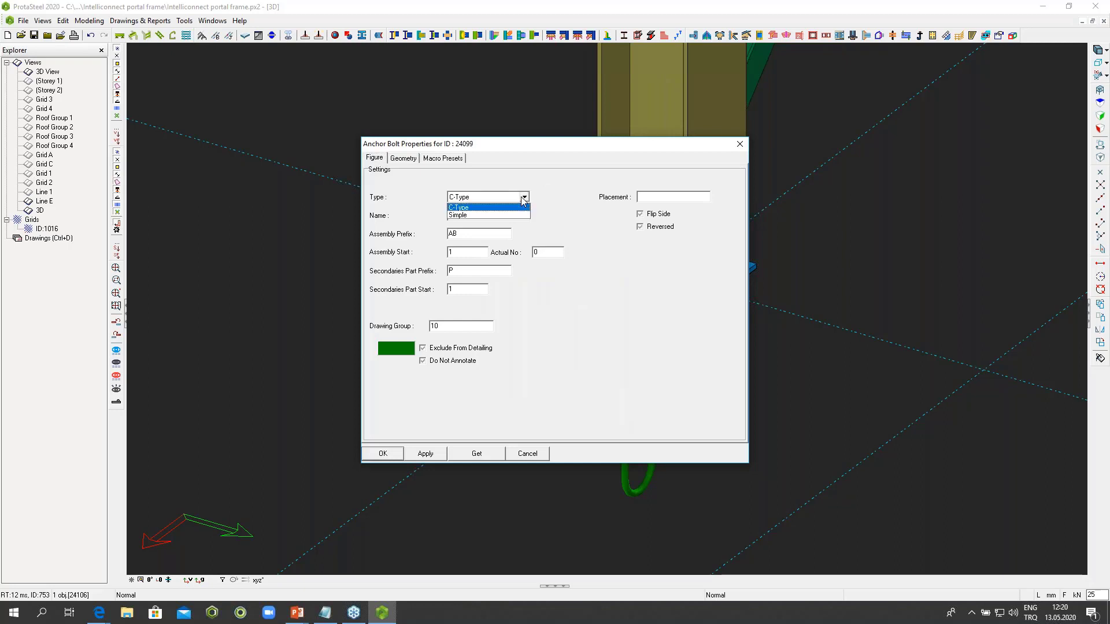
{"action": "left_click", "coordinate": [523, 198]}
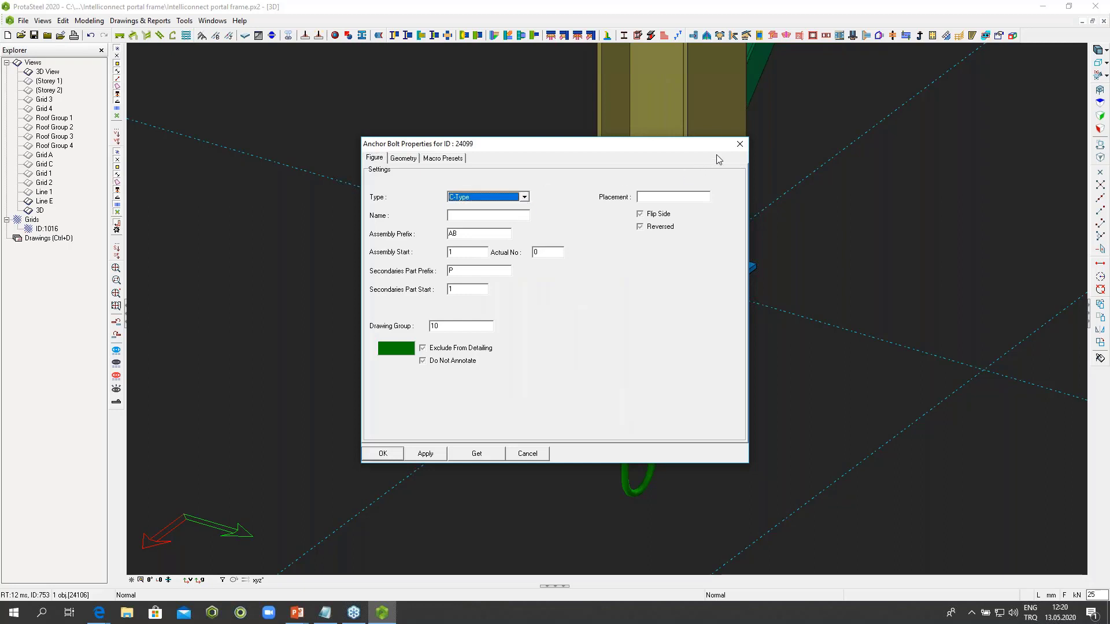
{"action": "left_click", "coordinate": [739, 143]}
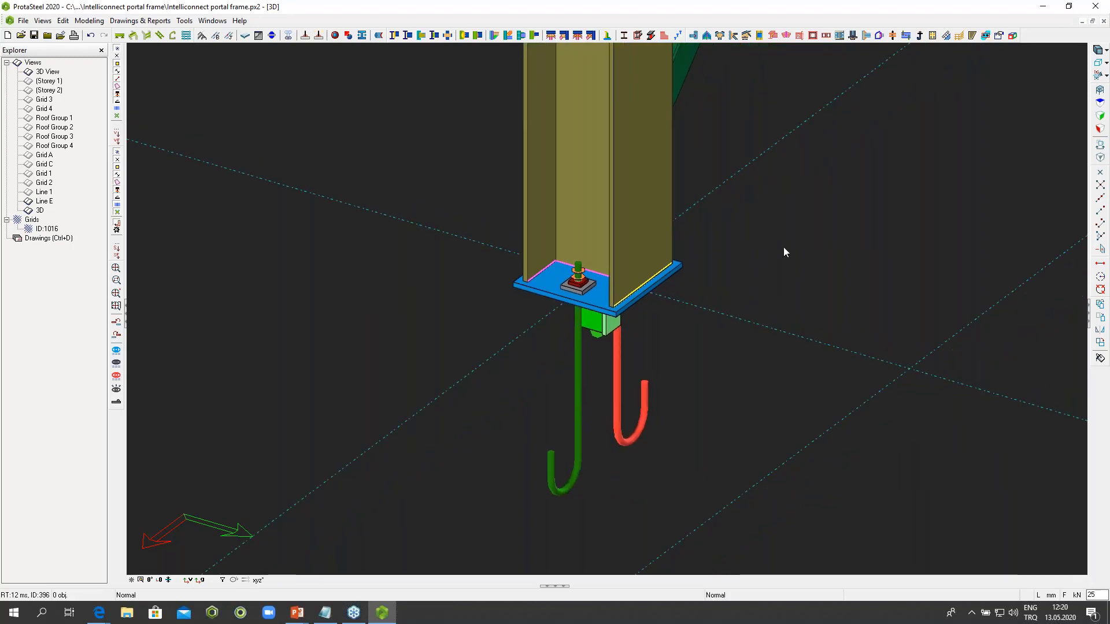
Step: Review the general settings of the Stud Group macro for the mezzanine floor beams
{"action": "scroll", "coordinate": [783, 247], "scroll_direction": "down", "scroll_amount": 7}
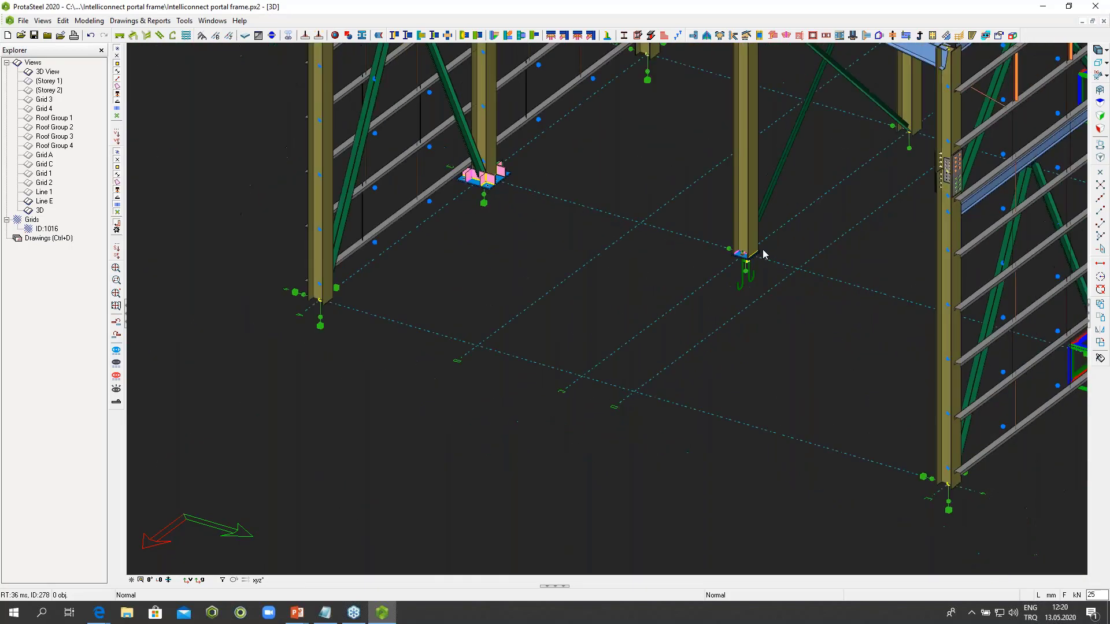
{"action": "middle_click_drag", "start_coordinate": [761, 248], "coordinate": [757, 285]}
{"action": "middle_click_drag", "start_coordinate": [715, 133], "coordinate": [747, 315]}
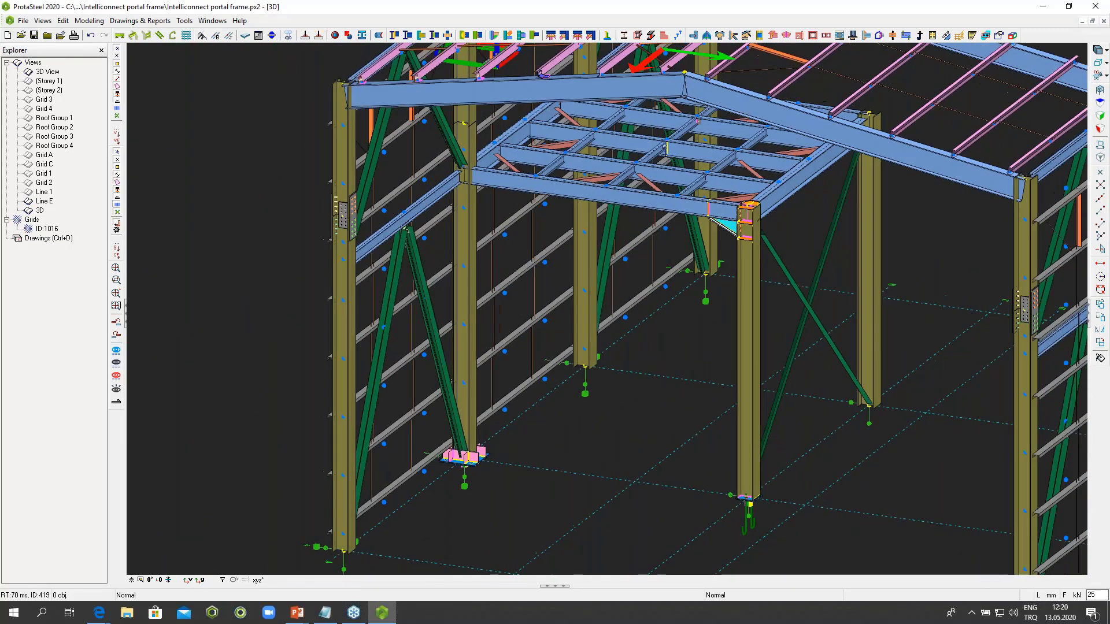
{"action": "scroll", "coordinate": [705, 156], "scroll_direction": "up", "scroll_amount": 3}
{"action": "scroll", "coordinate": [727, 157], "scroll_direction": "up", "scroll_amount": 2}
{"action": "middle_click_drag", "start_coordinate": [727, 157], "coordinate": [768, 222]}
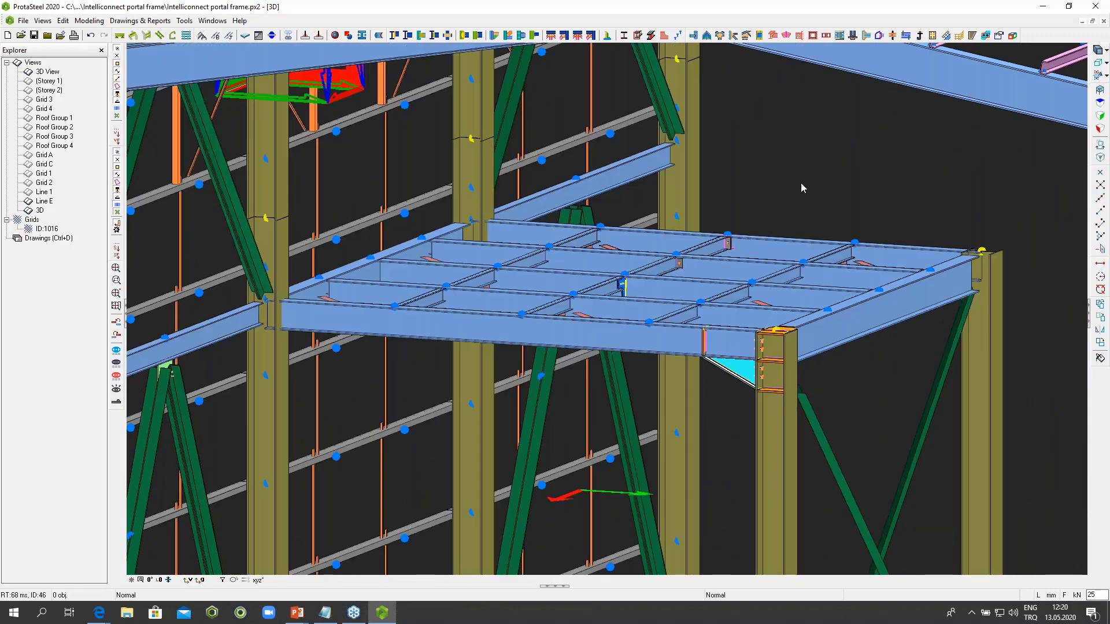
{"action": "middle_click_drag", "start_coordinate": [798, 186], "coordinate": [731, 42], "text": "ctrl"}
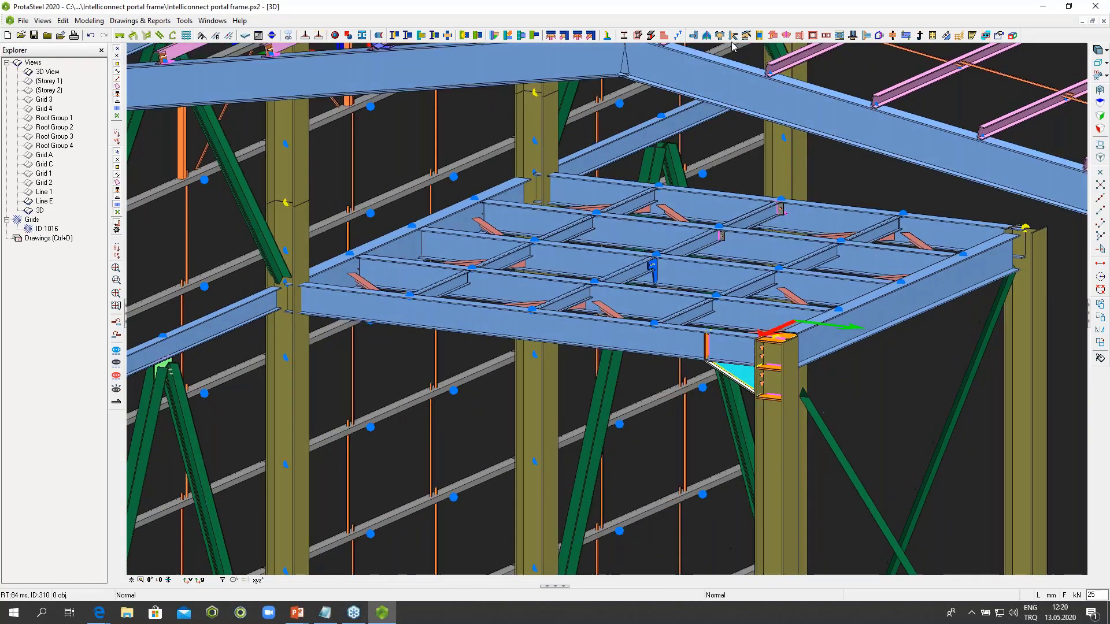
{"action": "left_click", "coordinate": [678, 36]}
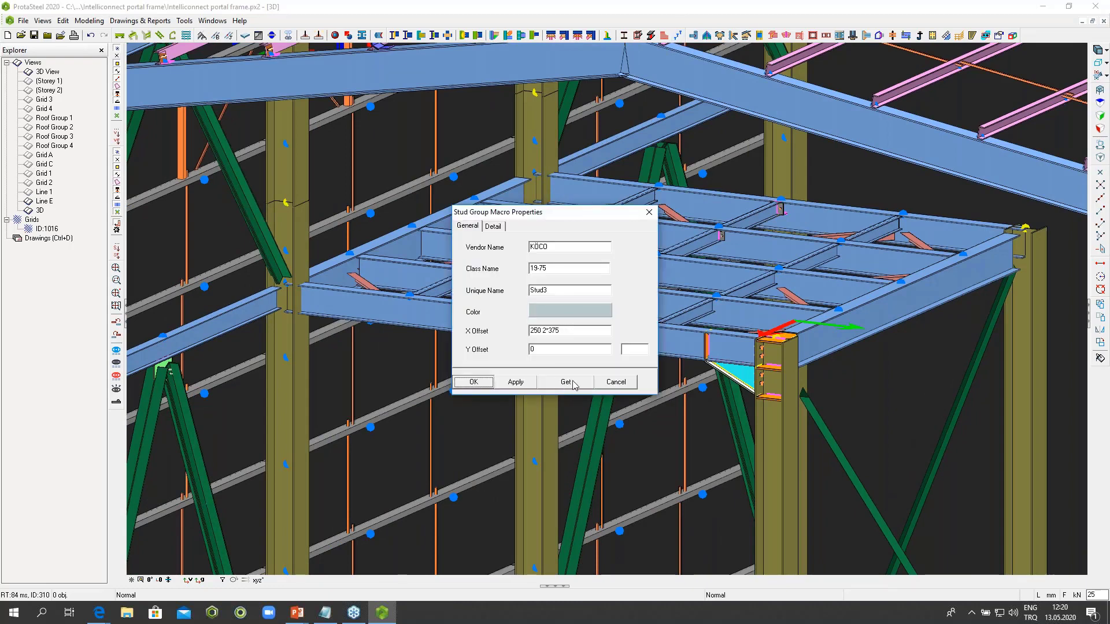
{"action": "left_click", "coordinate": [616, 381]}
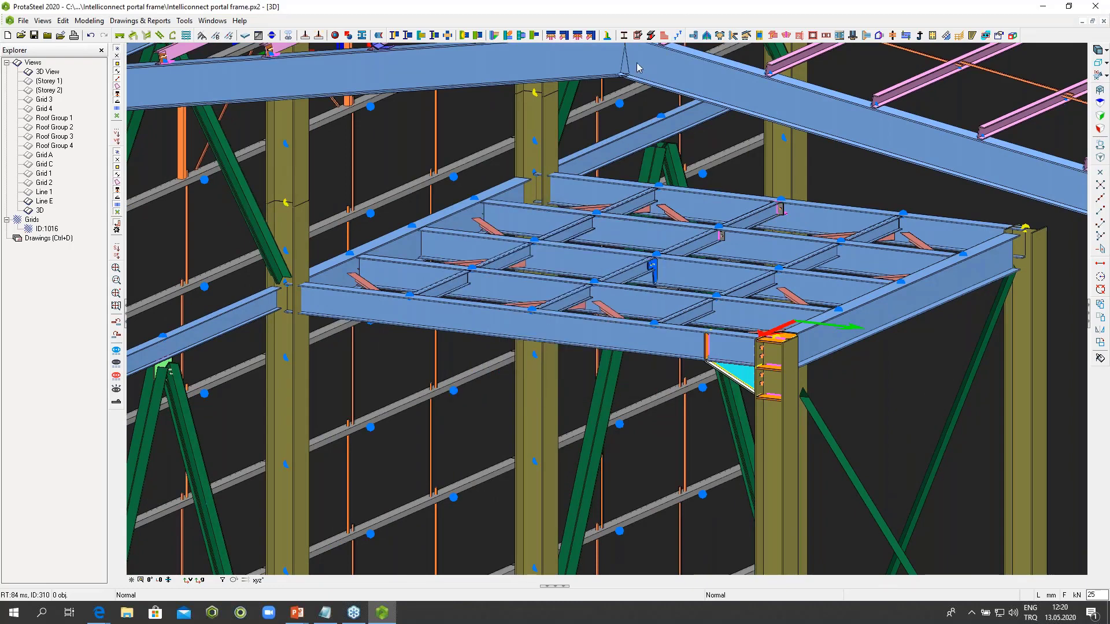
Step: Add stud groups to the four short secondary beams in the first row of the mezzanine floor
{"action": "left_click", "coordinate": [665, 36]}
{"action": "scroll", "coordinate": [439, 273], "scroll_direction": "up", "scroll_amount": 2}
{"action": "scroll", "coordinate": [457, 296], "scroll_direction": "up", "scroll_amount": 2}
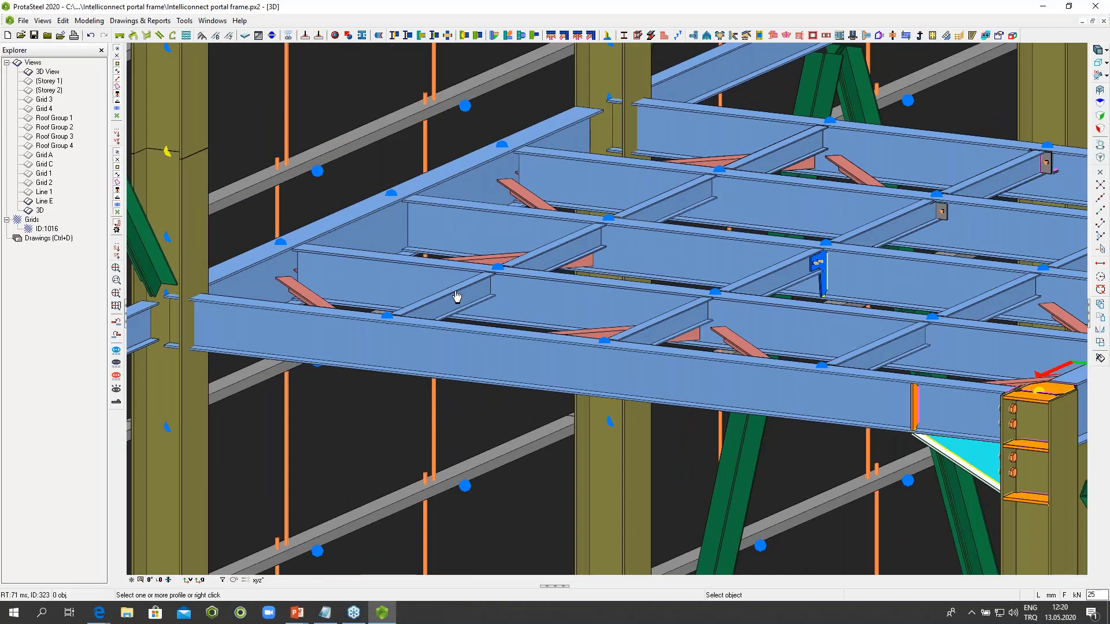
{"action": "left_click", "coordinate": [457, 296]}
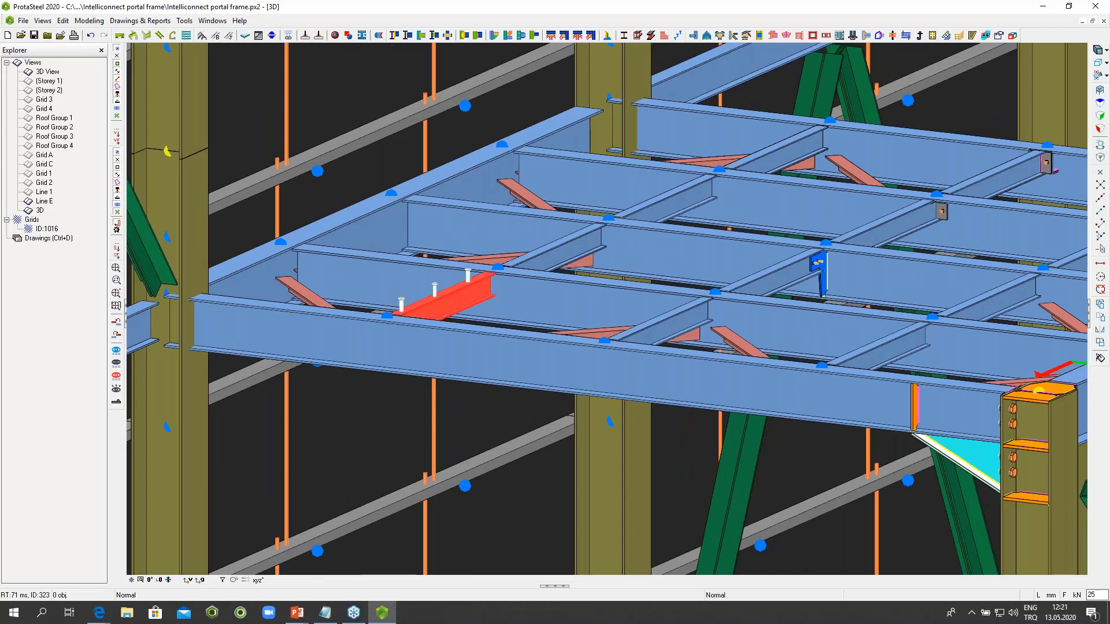
{"action": "left_click", "coordinate": [565, 246]}
{"action": "left_click", "coordinate": [659, 209]}
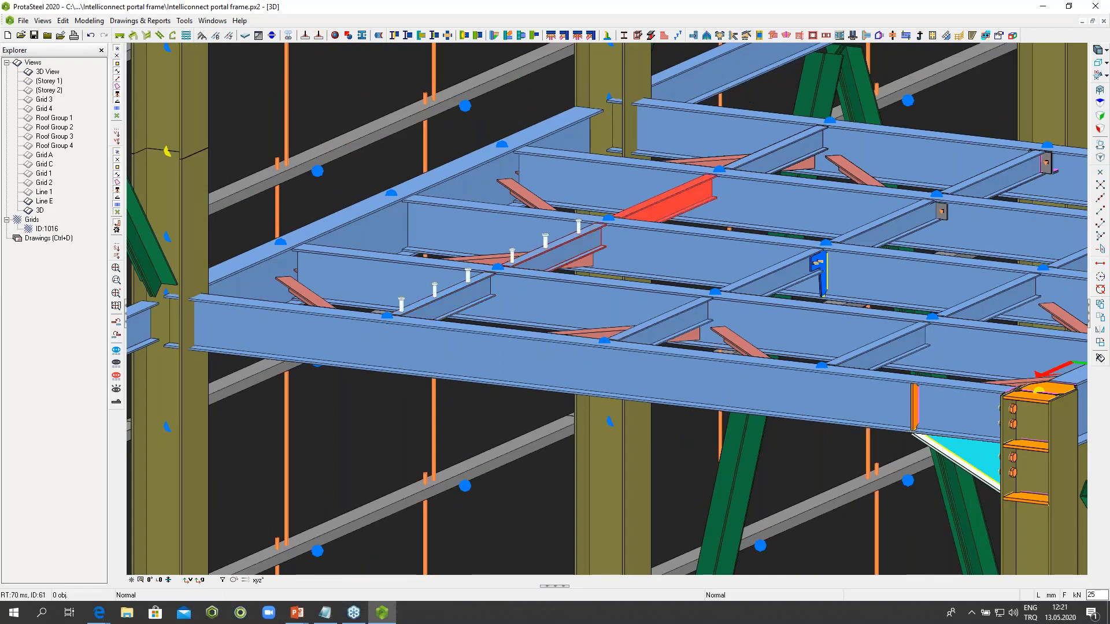
{"action": "left_click", "coordinate": [786, 147]}
Step: Add stud groups to the four short beams of the mezzanine's second row and the front beam of the third row
{"action": "left_click", "coordinate": [1006, 181]}
{"action": "left_click", "coordinate": [887, 223]}
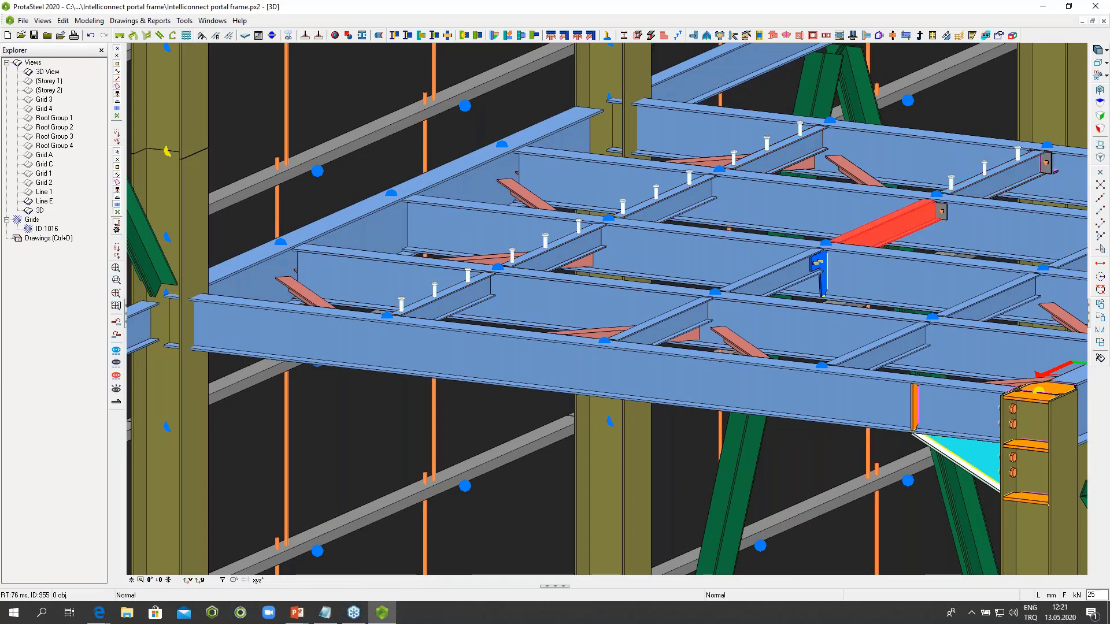
{"action": "left_click", "coordinate": [777, 272]}
{"action": "left_click", "coordinate": [665, 331]}
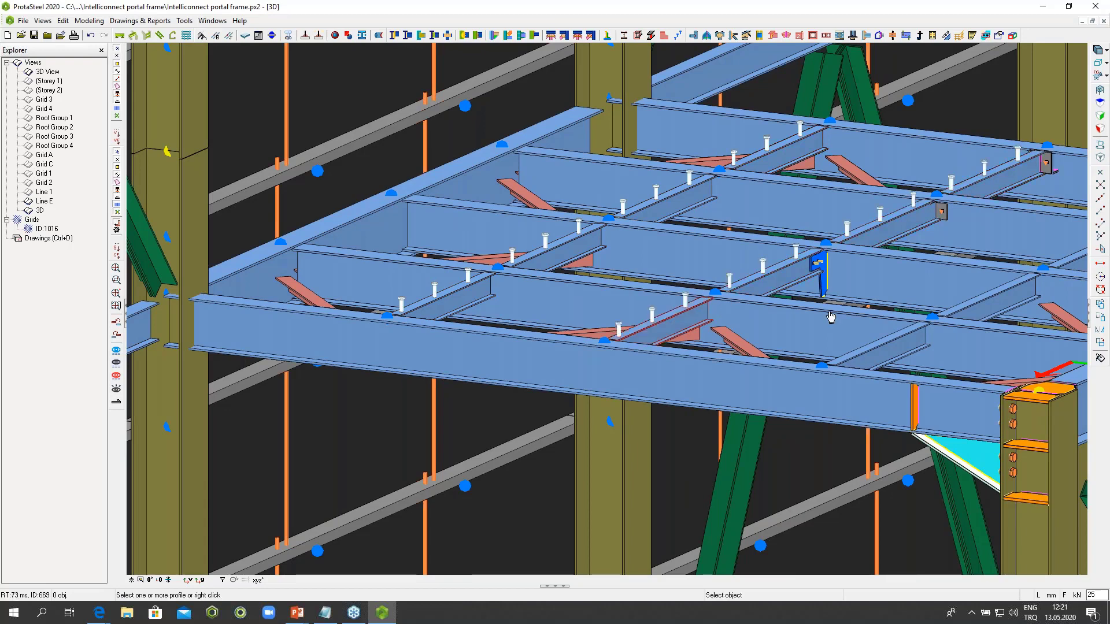
{"action": "left_click", "coordinate": [884, 343]}
{"action": "key", "text": "Escape"}
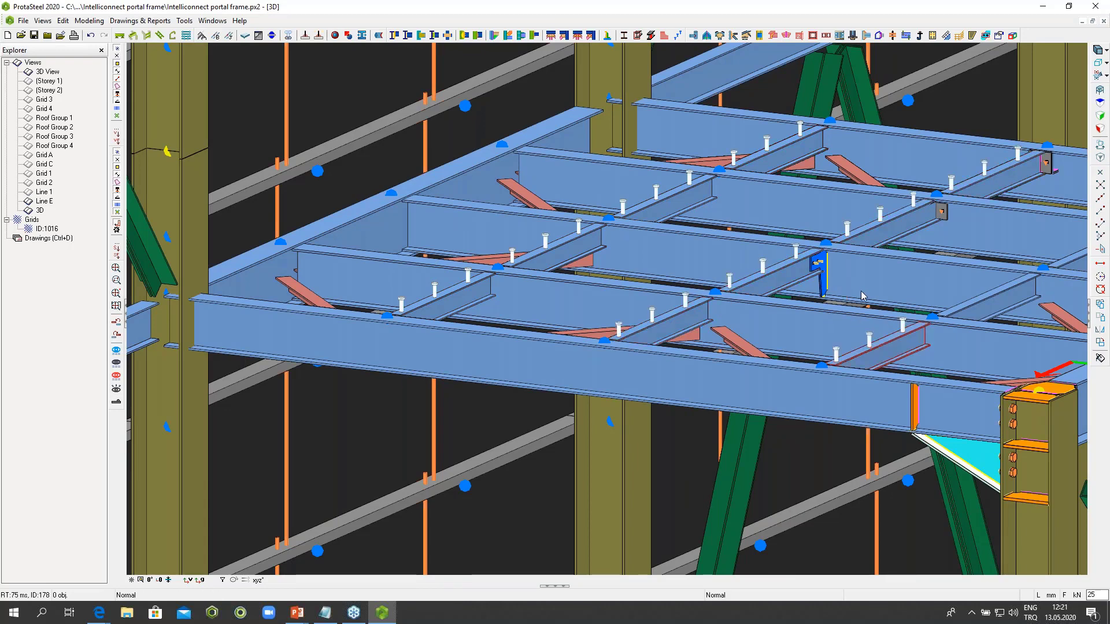
Step: Add handrails along the front, side and rear edge beams of the mezzanine floor
{"action": "middle_click_drag", "start_coordinate": [861, 290], "coordinate": [739, 290]}
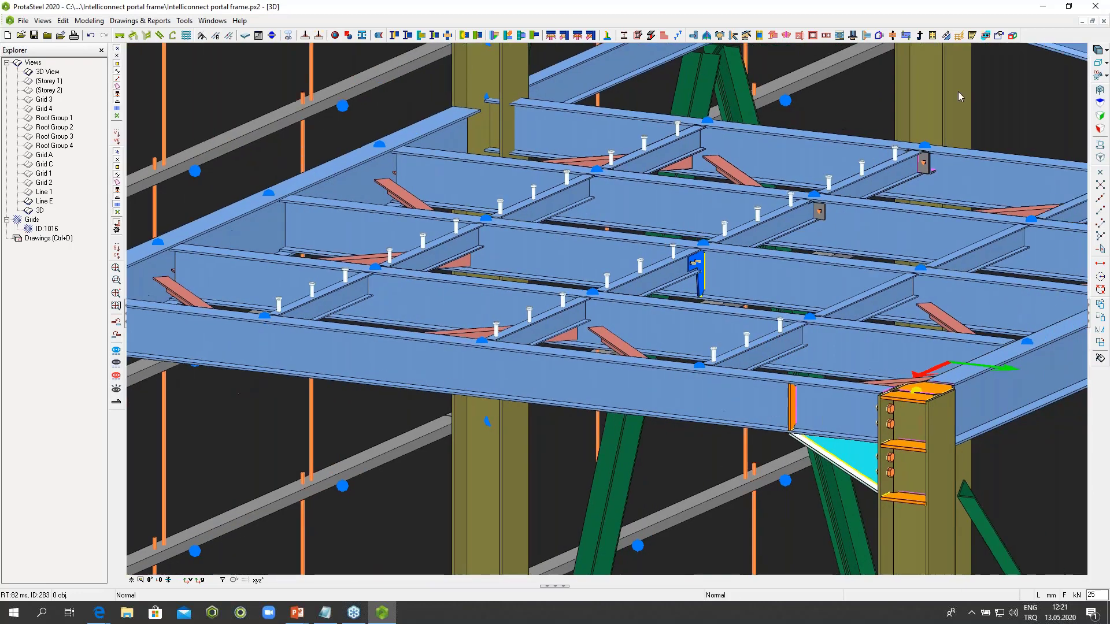
{"action": "left_click", "coordinate": [946, 37]}
{"action": "left_click", "coordinate": [396, 371]}
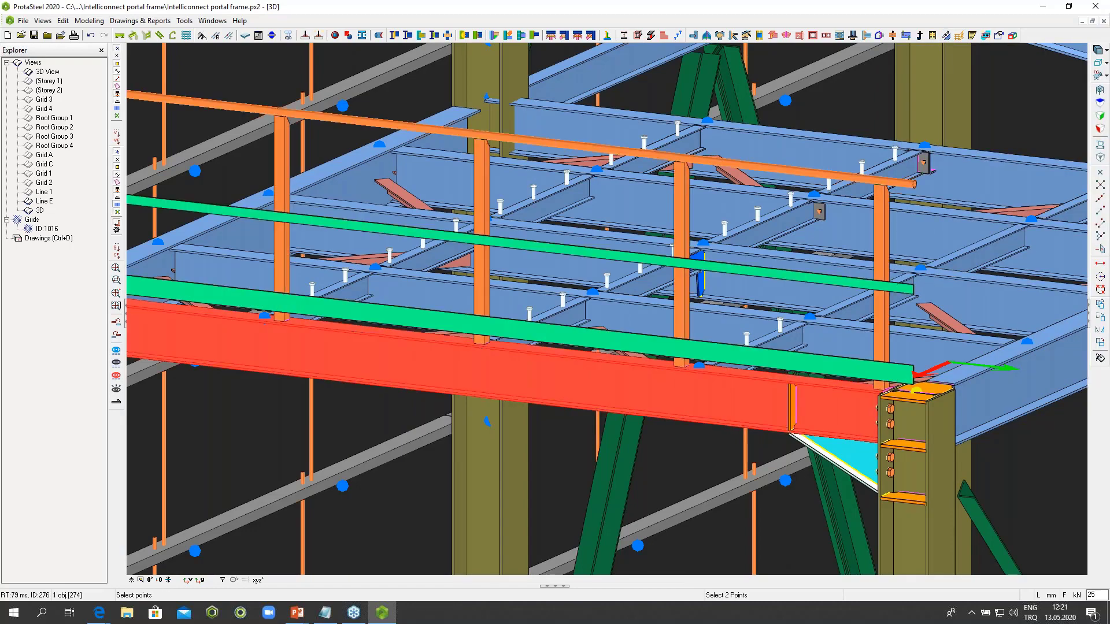
{"action": "scroll", "coordinate": [405, 347], "scroll_direction": "down", "scroll_amount": 3}
{"action": "left_click", "coordinate": [771, 349]}
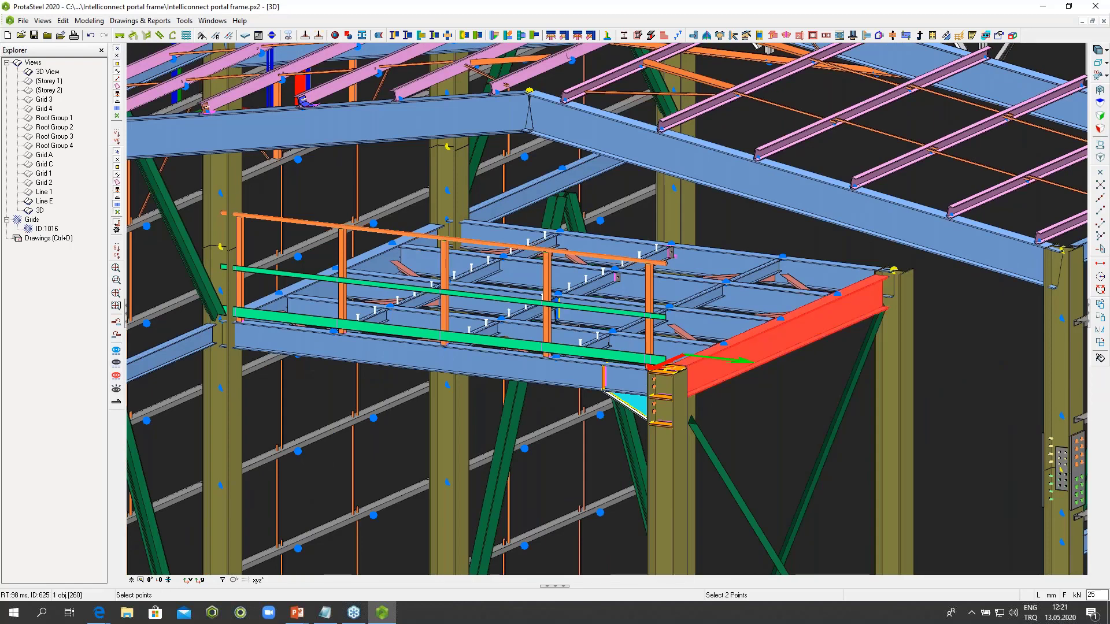
{"action": "left_click", "coordinate": [784, 324]}
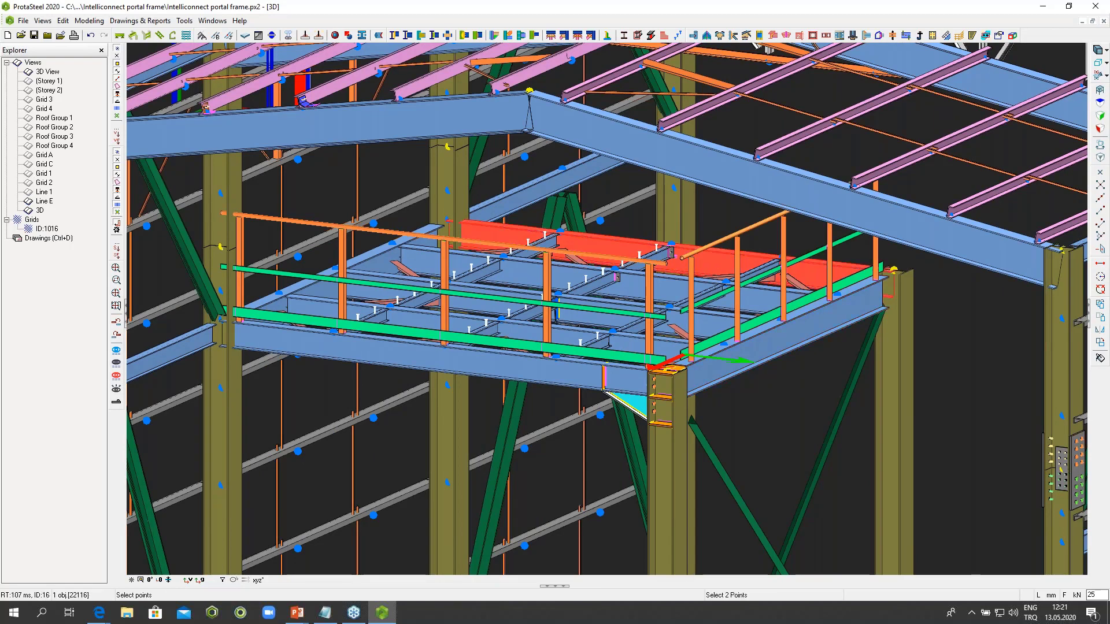
{"action": "left_click", "coordinate": [711, 238]}
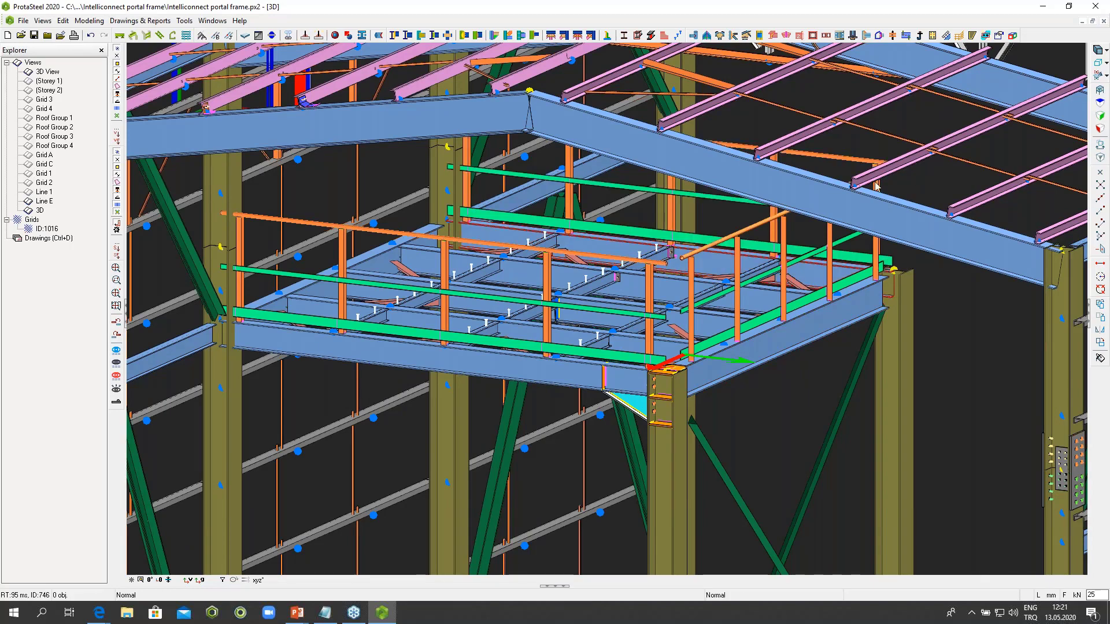
Step: Connect the front and side handrails at the mezzanine corner above the freestanding column
{"action": "scroll", "coordinate": [708, 296], "scroll_direction": "up", "scroll_amount": 4}
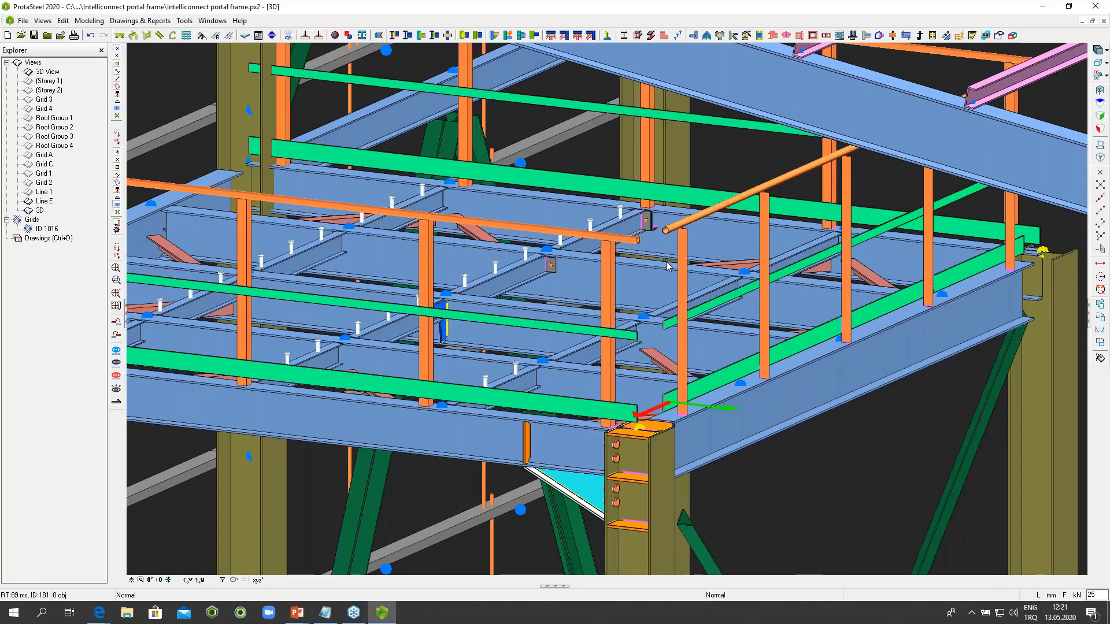
{"action": "scroll", "coordinate": [668, 265], "scroll_direction": "up", "scroll_amount": 2}
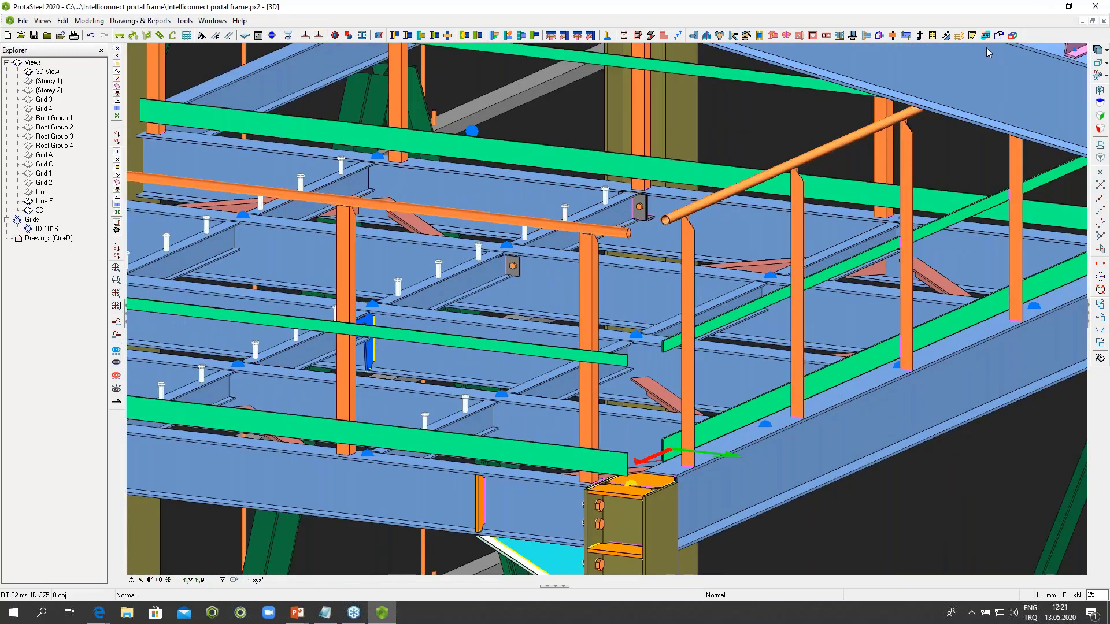
{"action": "left_click", "coordinate": [958, 36]}
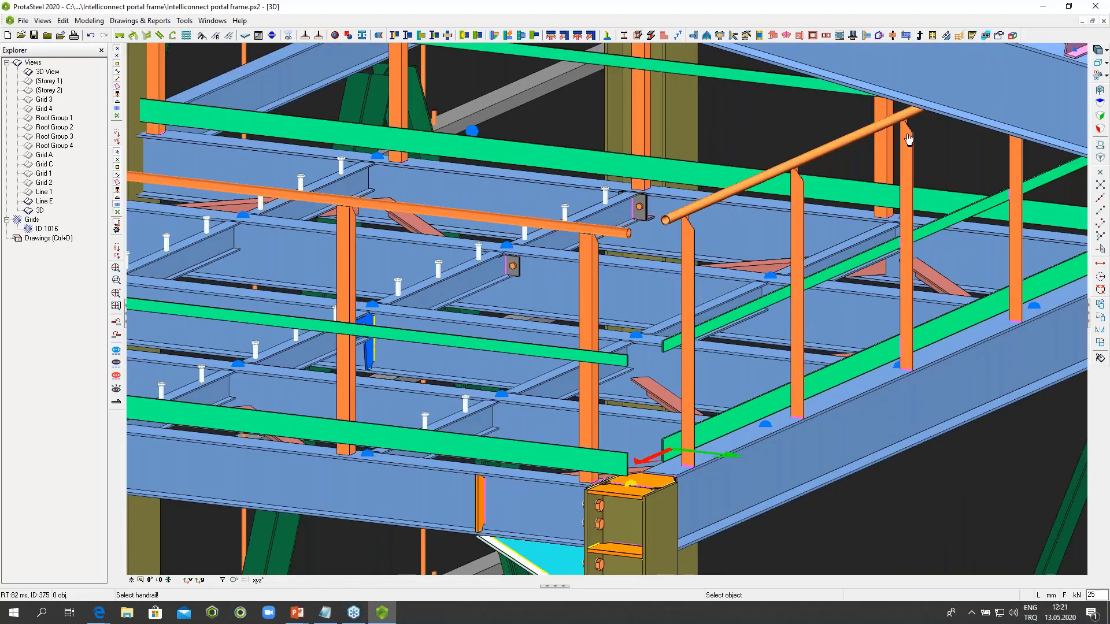
{"action": "left_click", "coordinate": [667, 220]}
{"action": "left_click", "coordinate": [623, 233]}
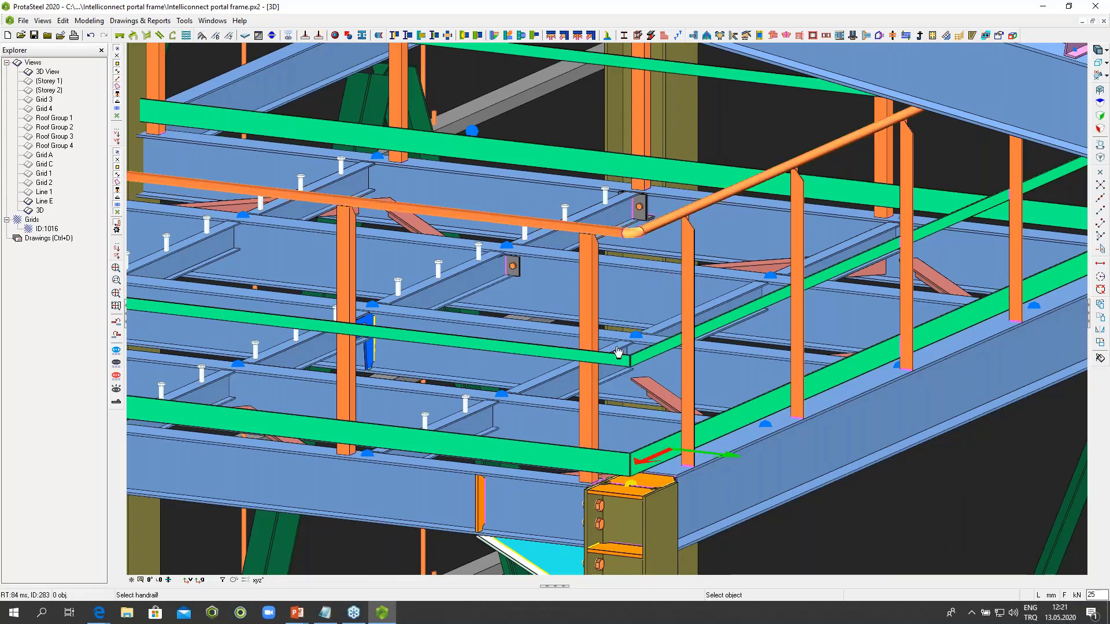
{"action": "scroll", "coordinate": [642, 367], "scroll_direction": "up", "scroll_amount": 5}
{"action": "scroll", "coordinate": [624, 372], "scroll_direction": "down", "scroll_amount": 4}
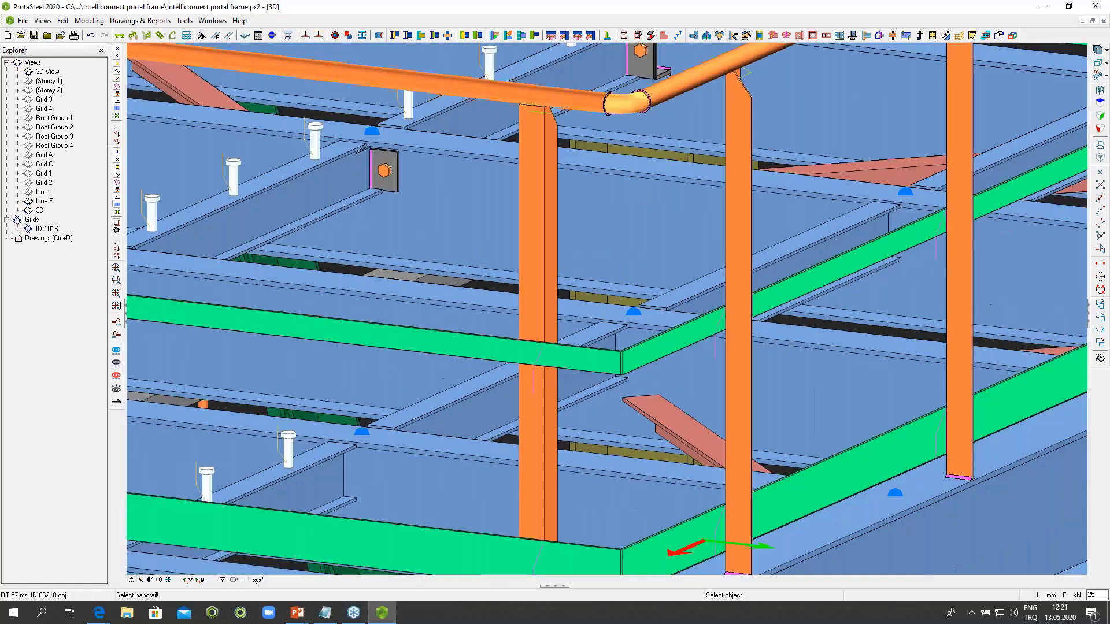
{"action": "scroll", "coordinate": [625, 362], "scroll_direction": "down", "scroll_amount": 2}
{"action": "scroll", "coordinate": [626, 362], "scroll_direction": "down", "scroll_amount": 6}
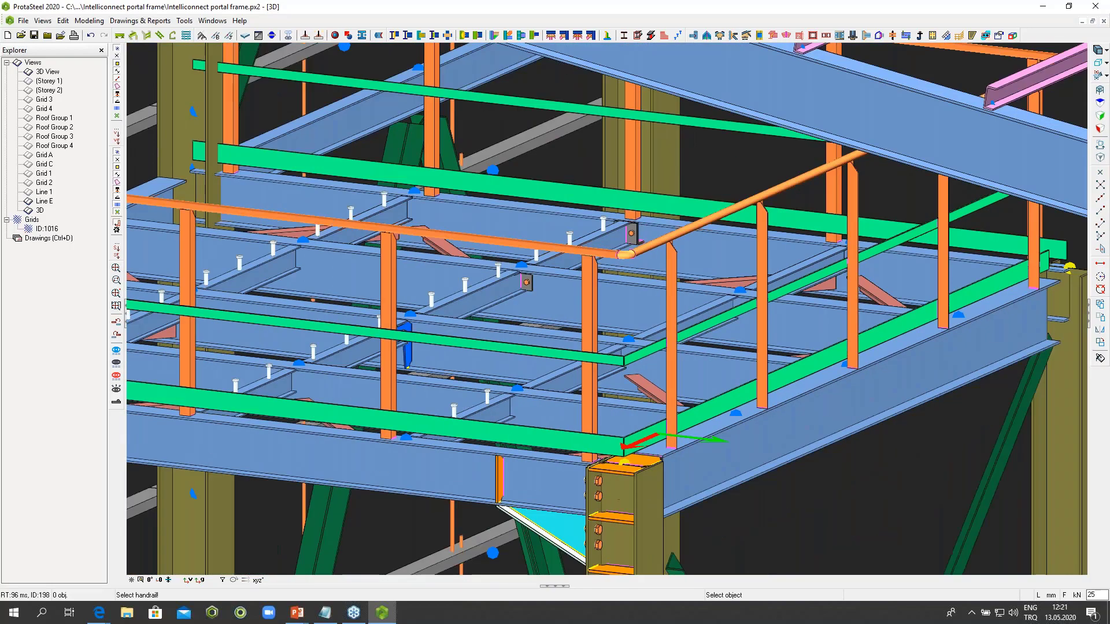
Step: Connect the side and rear handrails, including their mid rails and toe boards, at the mezzanine's far outer corner
{"action": "scroll", "coordinate": [838, 217], "scroll_direction": "up", "scroll_amount": 4}
{"action": "scroll", "coordinate": [838, 217], "scroll_direction": "up", "scroll_amount": 3}
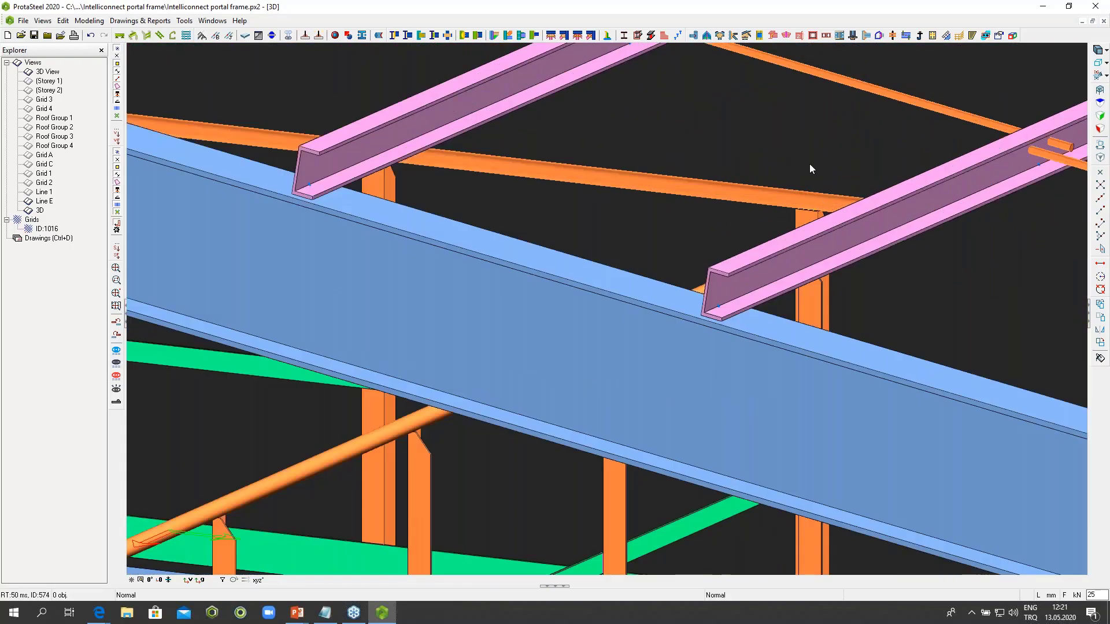
{"action": "scroll", "coordinate": [809, 164], "scroll_direction": "down", "scroll_amount": 1}
{"action": "scroll", "coordinate": [830, 283], "scroll_direction": "down", "scroll_amount": 5}
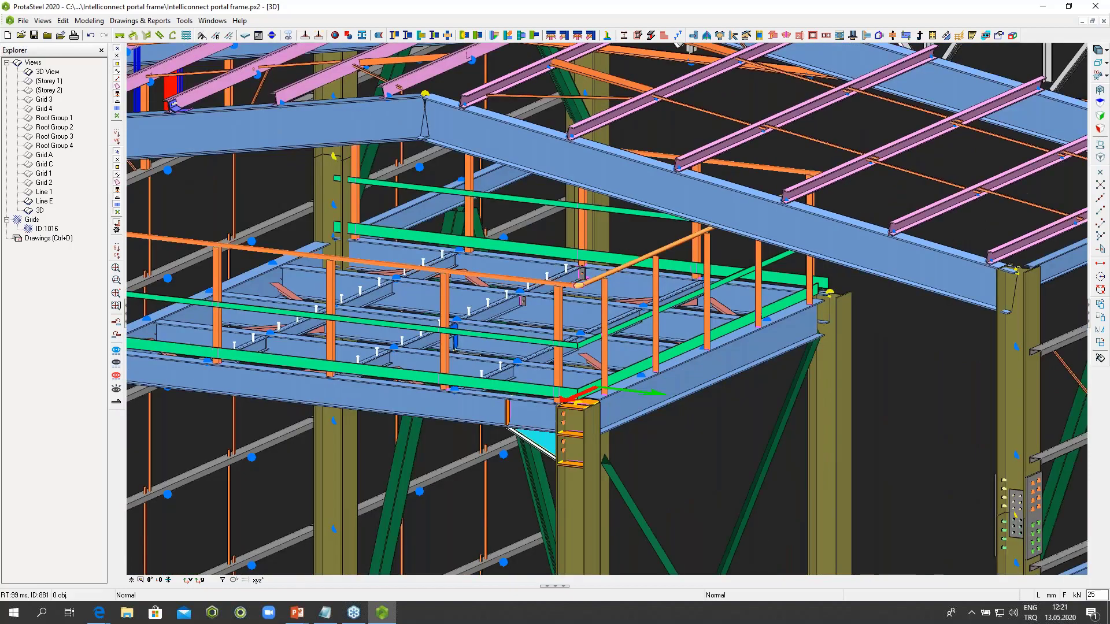
{"action": "left_click", "coordinate": [830, 284]}
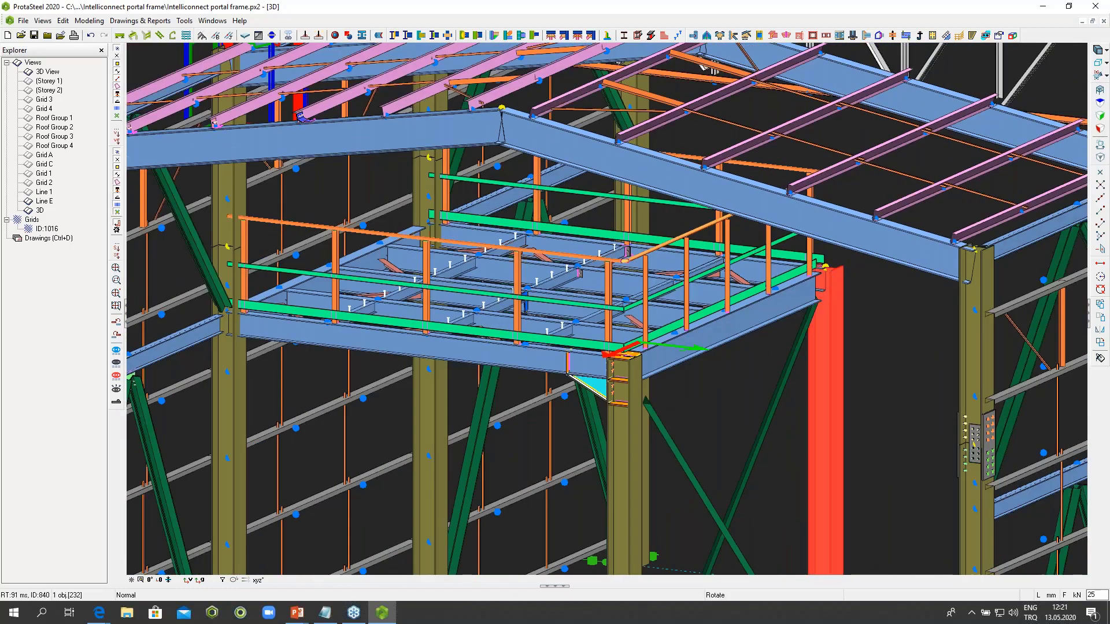
{"action": "middle_click_drag", "start_coordinate": [830, 283], "coordinate": [653, 260]}
{"action": "middle_click_drag", "start_coordinate": [844, 183], "coordinate": [706, 268]}
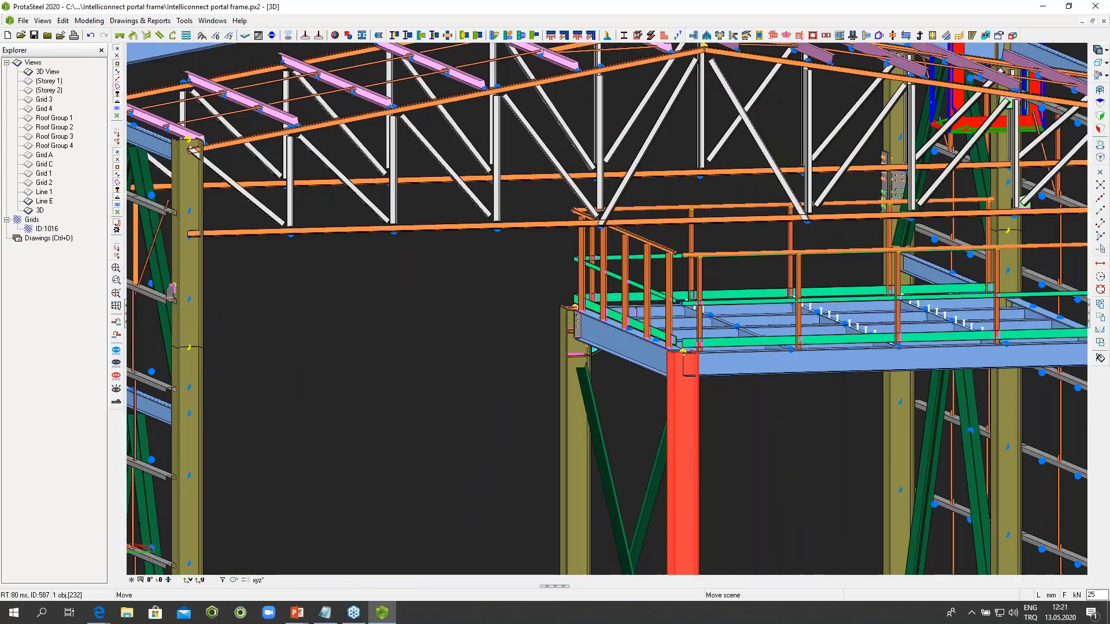
{"action": "scroll", "coordinate": [706, 267], "scroll_direction": "up", "scroll_amount": 4}
{"action": "key", "text": "Escape"}
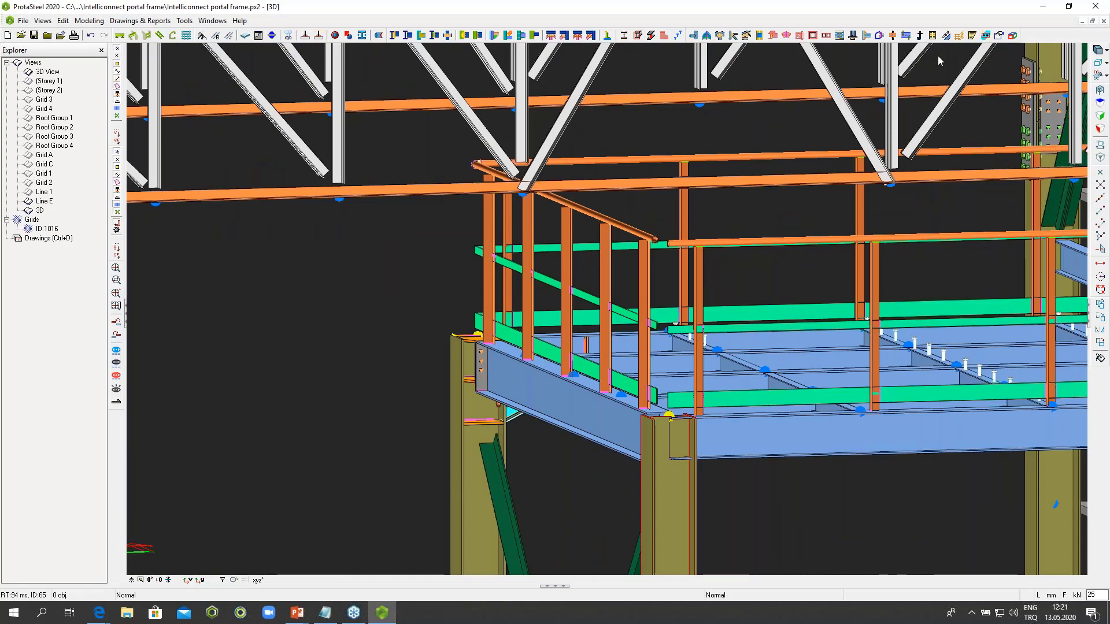
{"action": "left_click", "coordinate": [959, 35]}
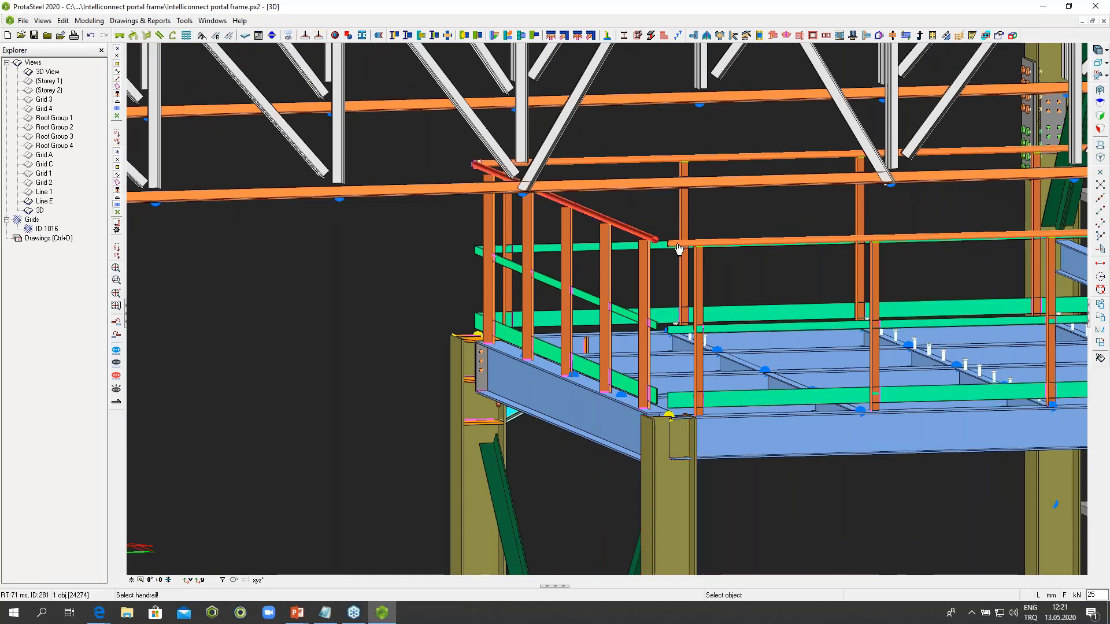
{"action": "key", "text": "Escape"}
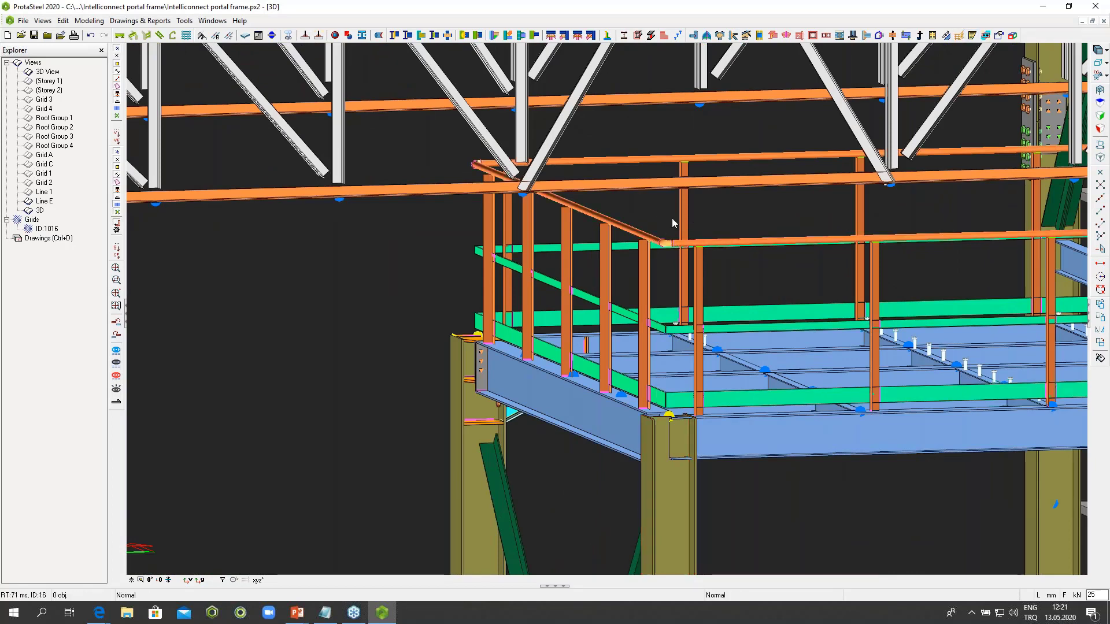
{"action": "scroll", "coordinate": [646, 260], "scroll_direction": "up", "scroll_amount": 6}
{"action": "scroll", "coordinate": [647, 265], "scroll_direction": "down", "scroll_amount": 6}
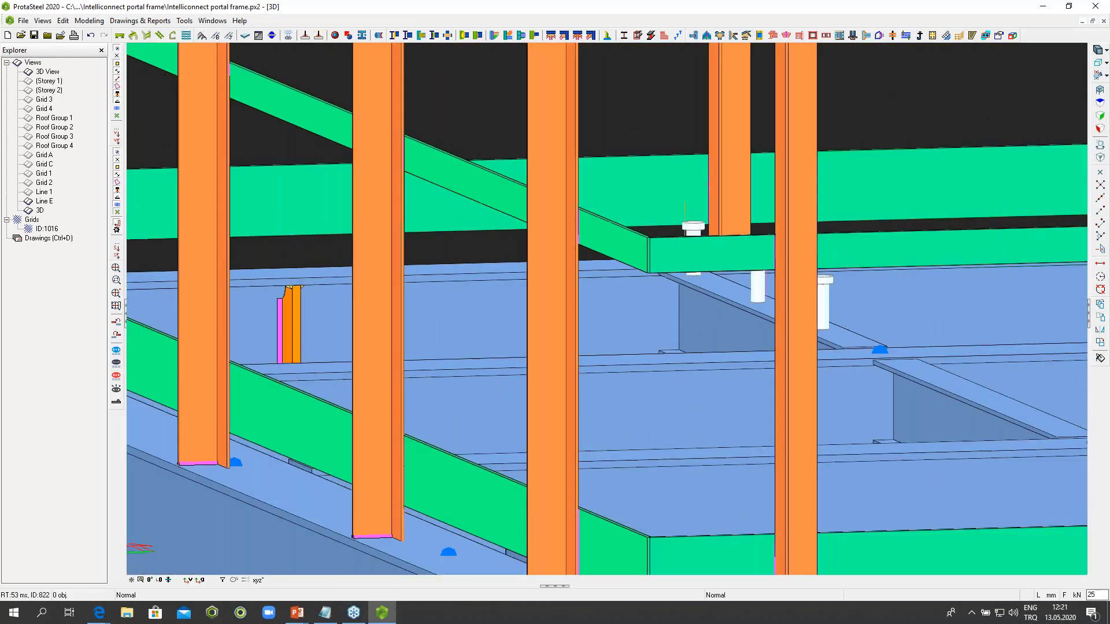
Step: Add a floor plate to the mezzanine bay next to the side edge beam, bounded by the four beams around it
{"action": "scroll", "coordinate": [647, 398], "scroll_direction": "down", "scroll_amount": 10}
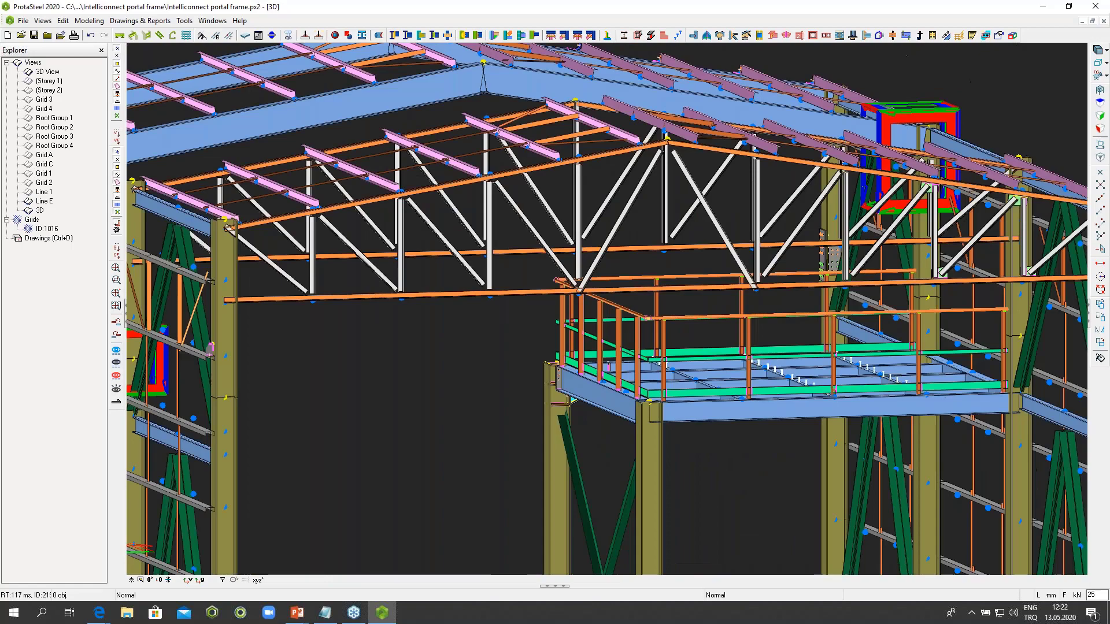
{"action": "middle_click_drag", "start_coordinate": [647, 399], "coordinate": [751, 358]}
{"action": "right_click", "coordinate": [726, 362]}
{"action": "key", "text": "Escape"}
{"action": "scroll", "coordinate": [578, 324], "scroll_direction": "up", "scroll_amount": 8}
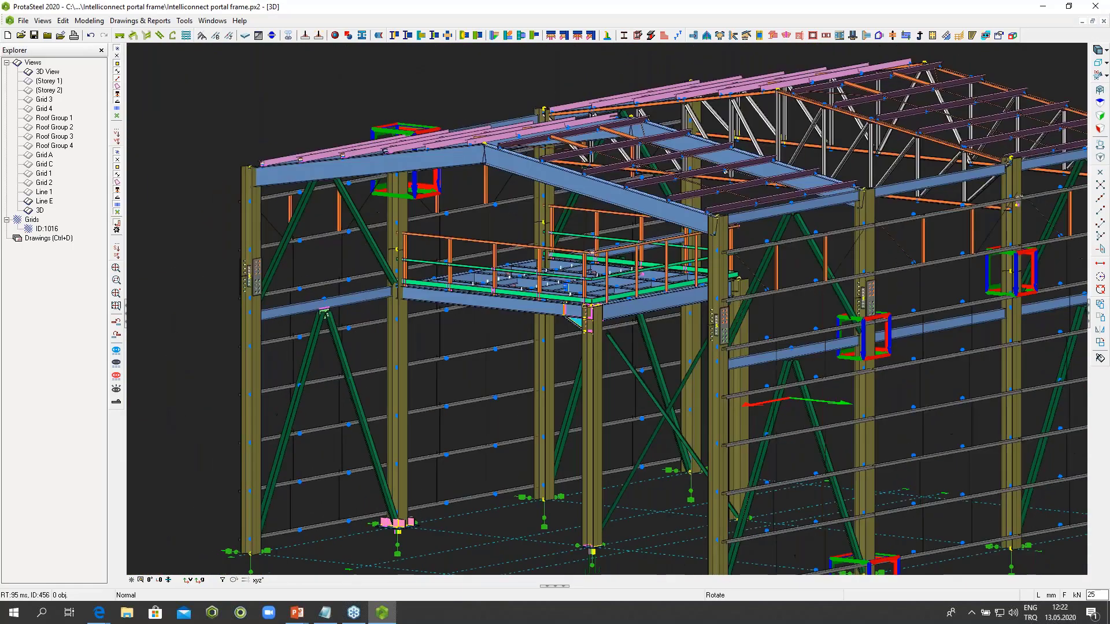
{"action": "scroll", "coordinate": [719, 336], "scroll_direction": "up", "scroll_amount": 5}
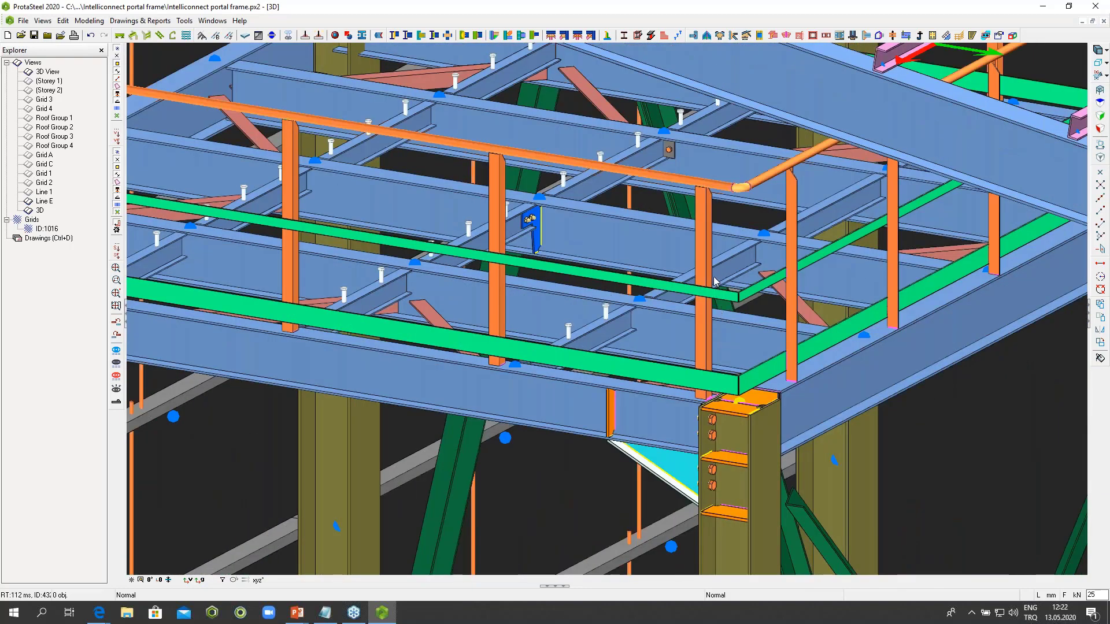
{"action": "middle_click_drag", "start_coordinate": [791, 273], "coordinate": [931, 119]}
{"action": "middle_click_drag", "start_coordinate": [931, 119], "coordinate": [808, 109]}
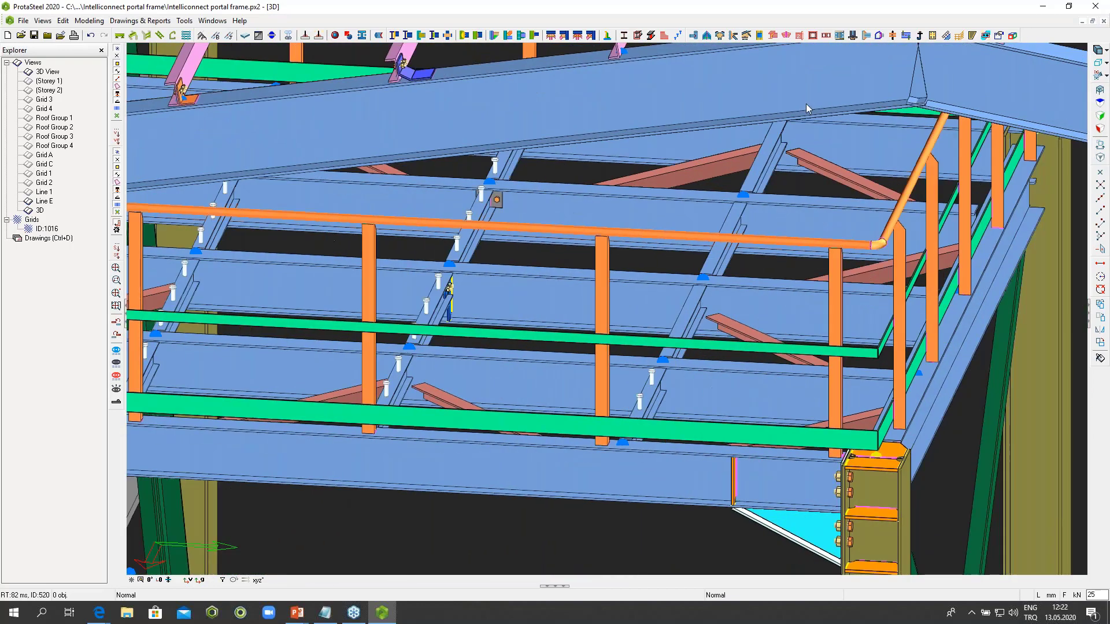
{"action": "left_click", "coordinate": [972, 37]}
{"action": "left_click", "coordinate": [687, 320]}
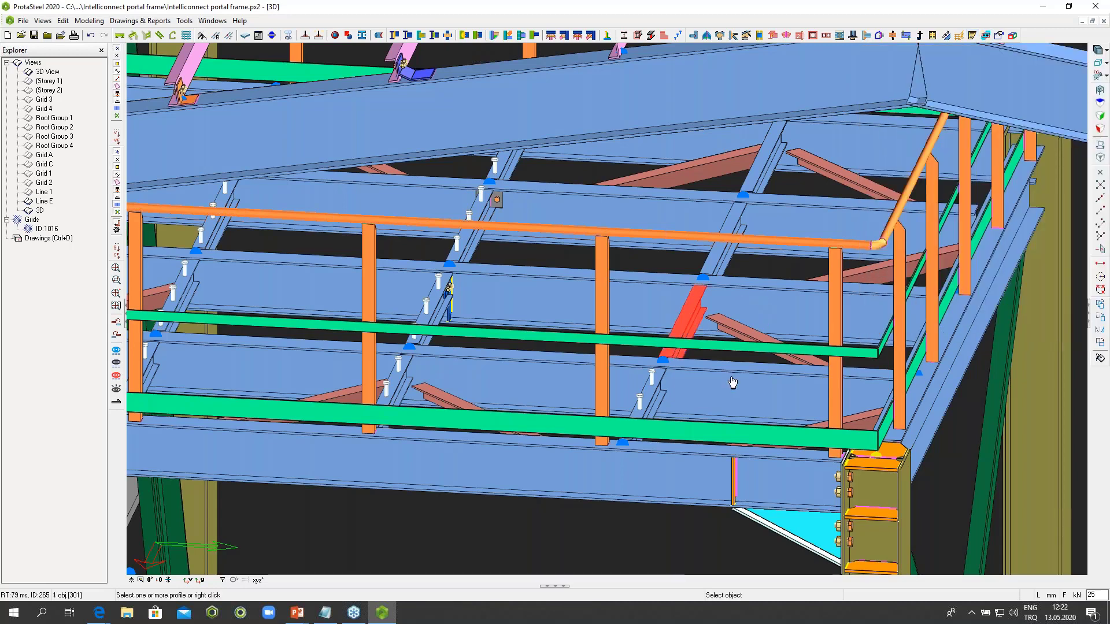
{"action": "left_click", "coordinate": [732, 389]}
{"action": "left_click", "coordinate": [959, 340]}
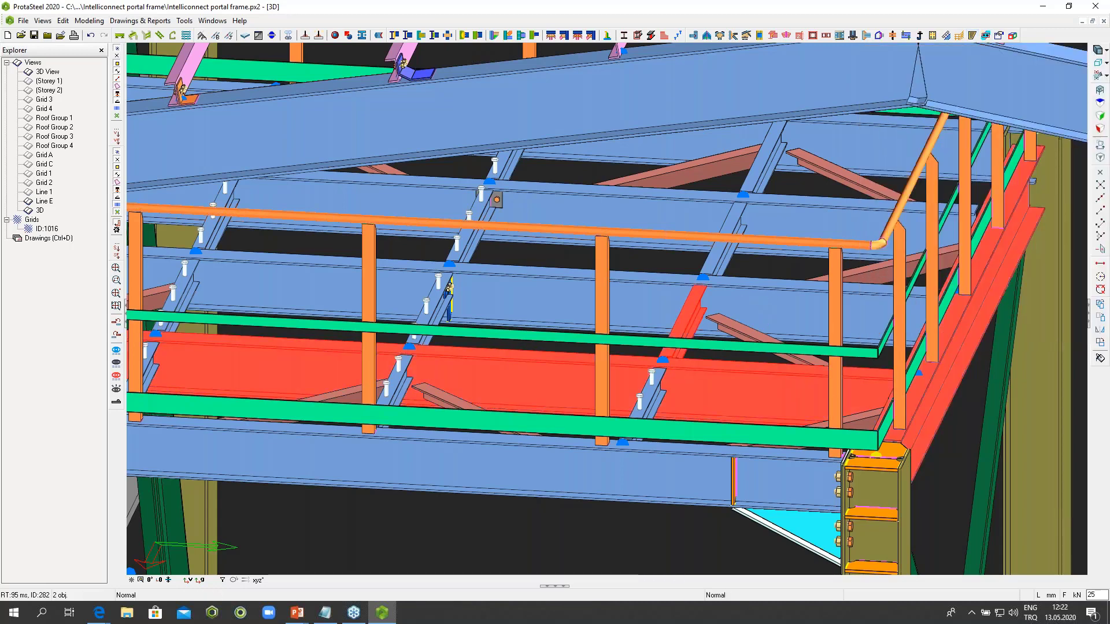
{"action": "left_click", "coordinate": [783, 300]}
{"action": "right_click", "coordinate": [801, 305]}
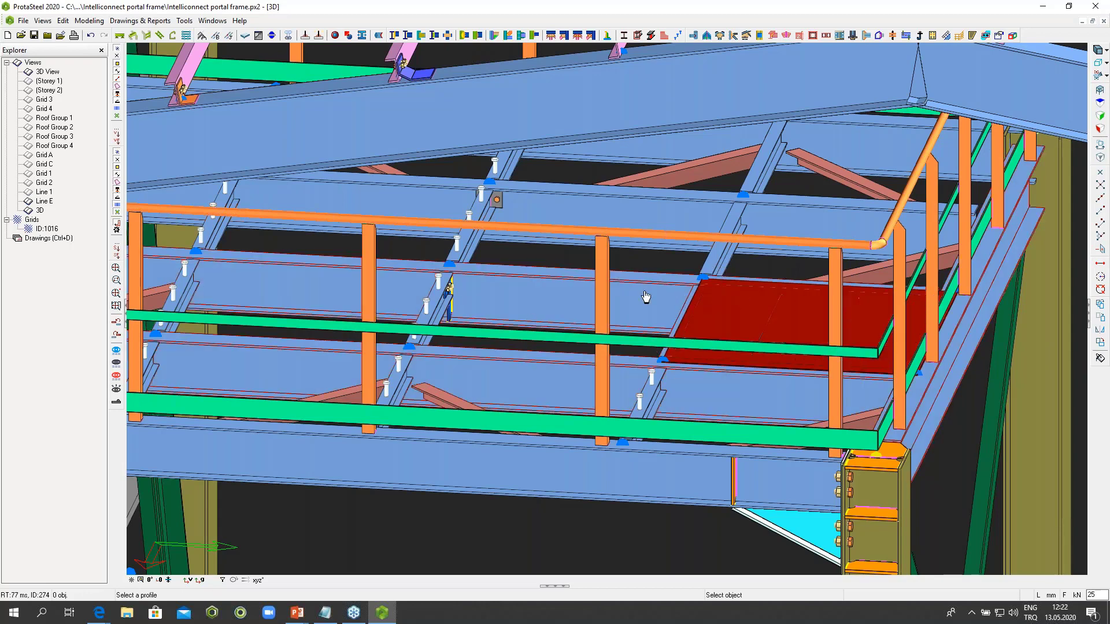
{"action": "key", "text": "Escape"}
Step: Reopen the Intelliconnect portal frame.px2 project from the recent projects without saving the changes
{"action": "scroll", "coordinate": [677, 293], "scroll_direction": "down", "scroll_amount": 6}
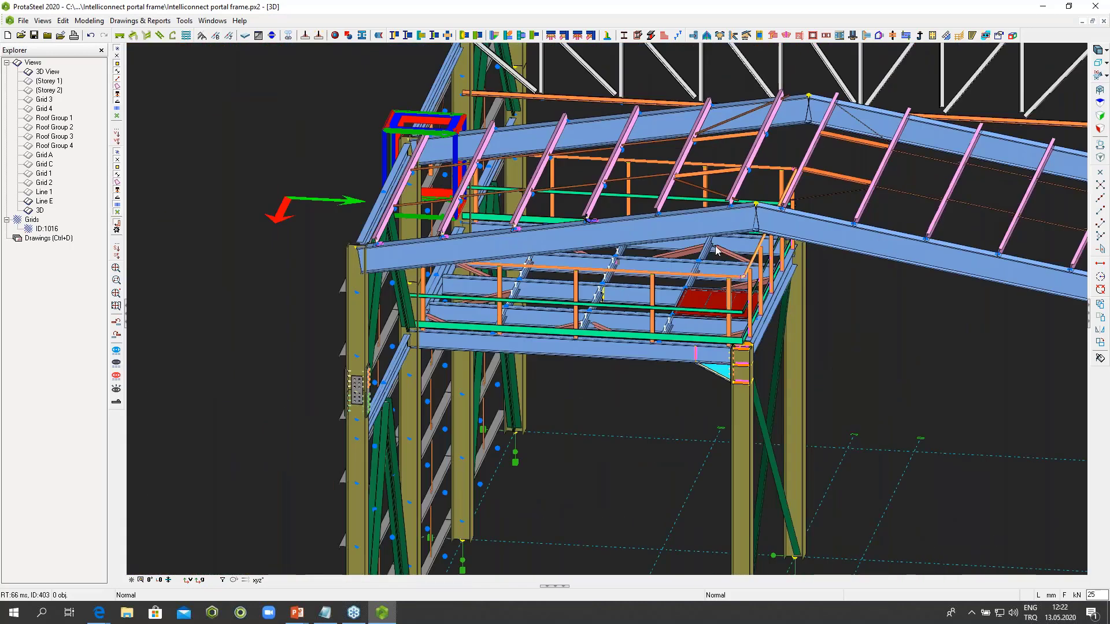
{"action": "scroll", "coordinate": [717, 255], "scroll_direction": "down", "scroll_amount": 4}
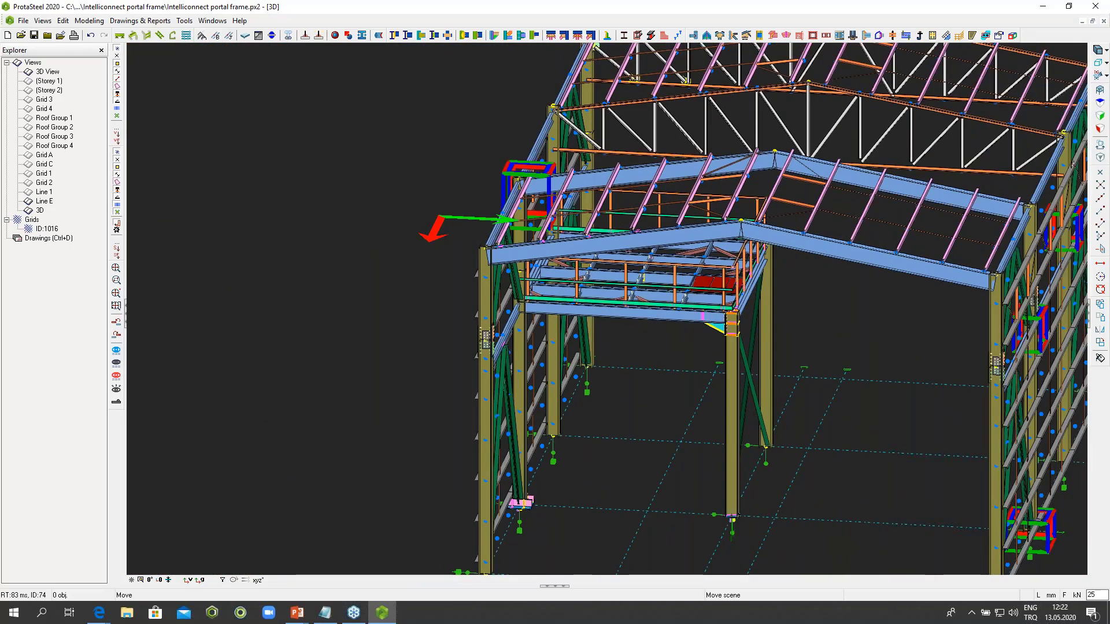
{"action": "middle_click_drag", "start_coordinate": [716, 255], "coordinate": [537, 252]}
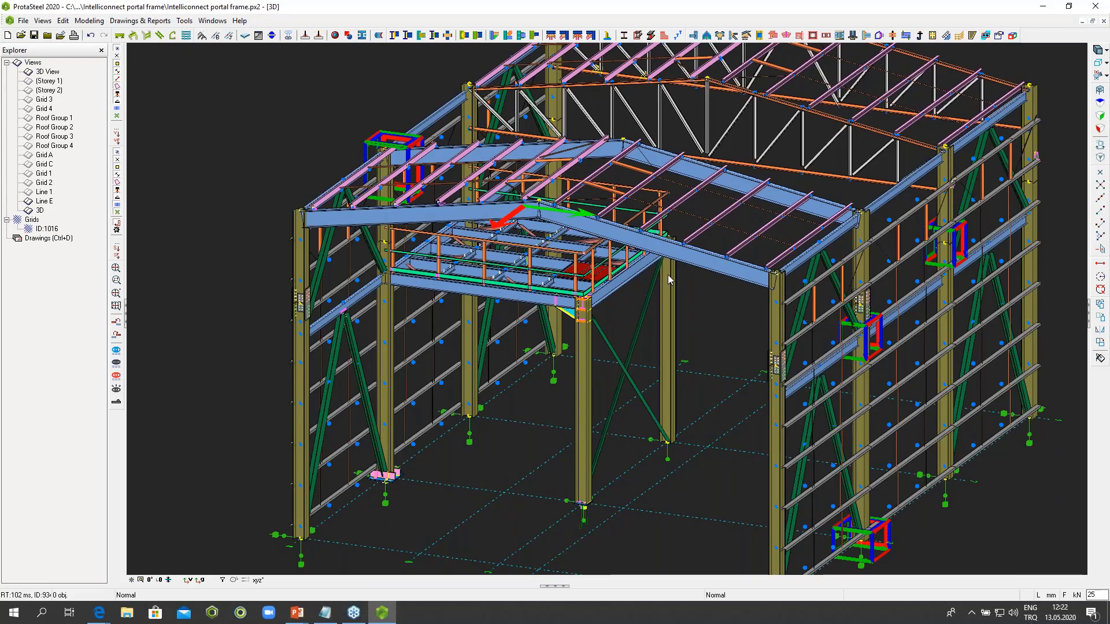
{"action": "left_click", "coordinate": [24, 21]}
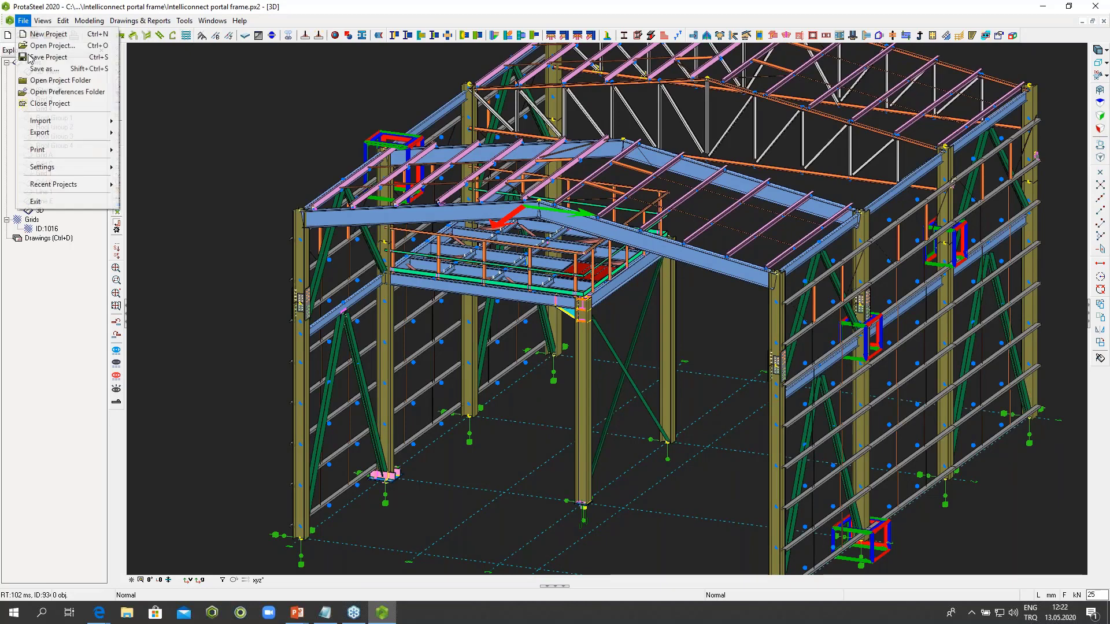
{"action": "mouse_move", "coordinate": [74, 184]}
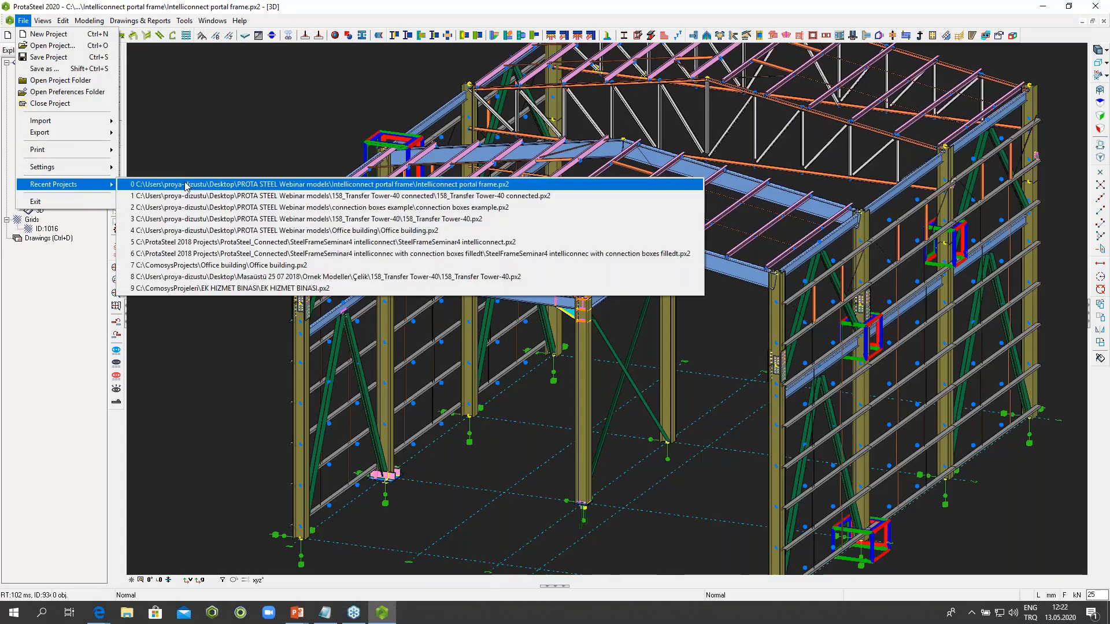
{"action": "left_click", "coordinate": [186, 184]}
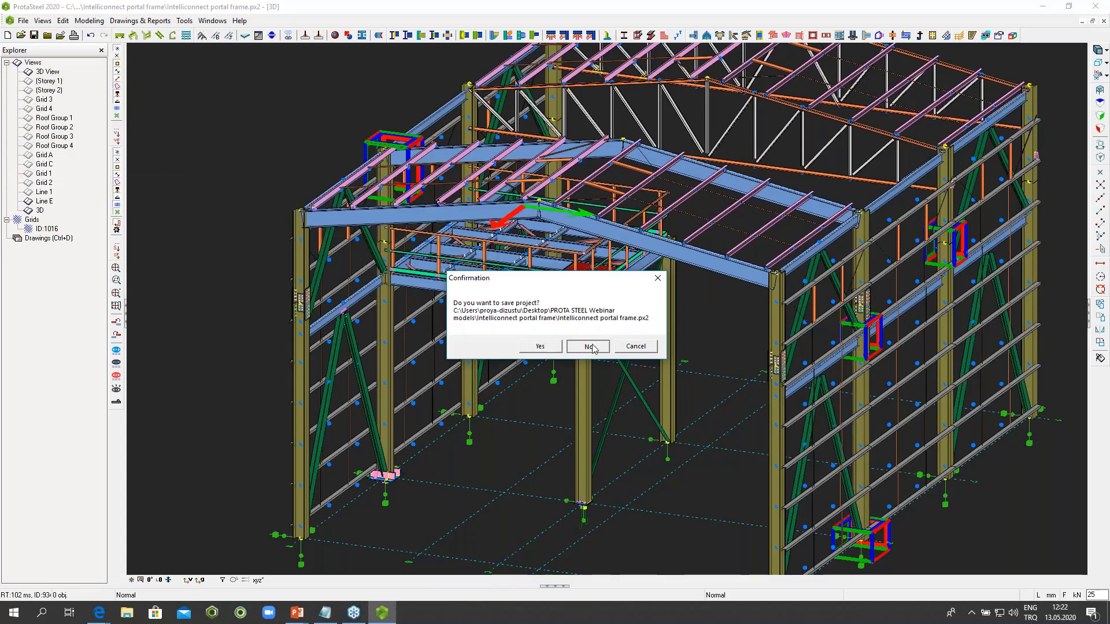
{"action": "left_click", "coordinate": [595, 344]}
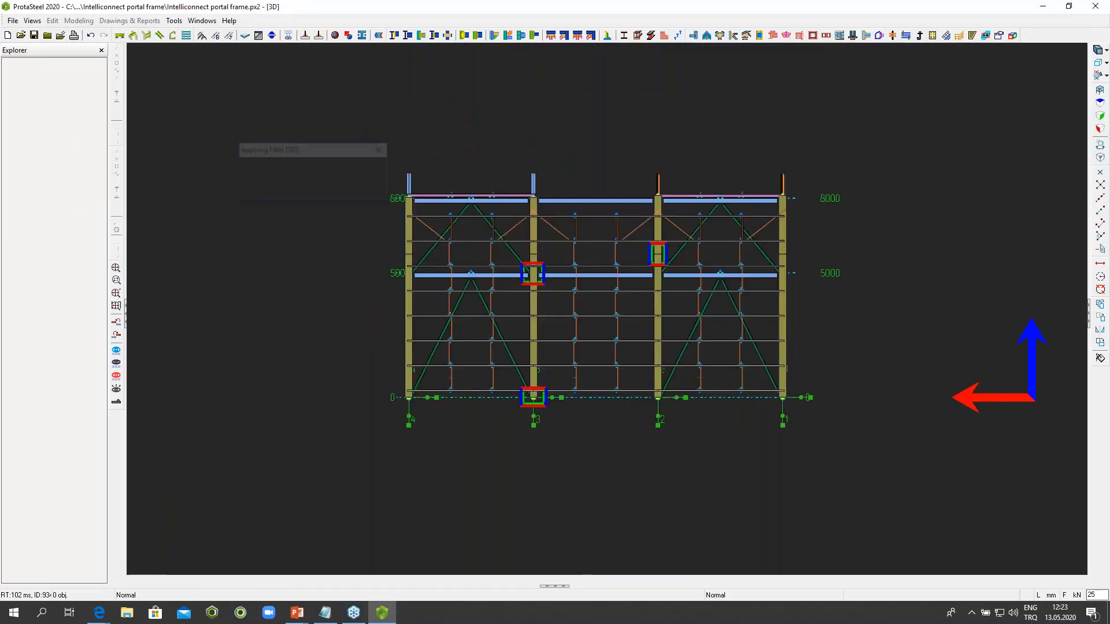
Step: Add a haunched end plate connection between the freestanding mezzanine column and the front edge beam
{"action": "scroll", "coordinate": [536, 285], "scroll_direction": "up", "scroll_amount": 6}
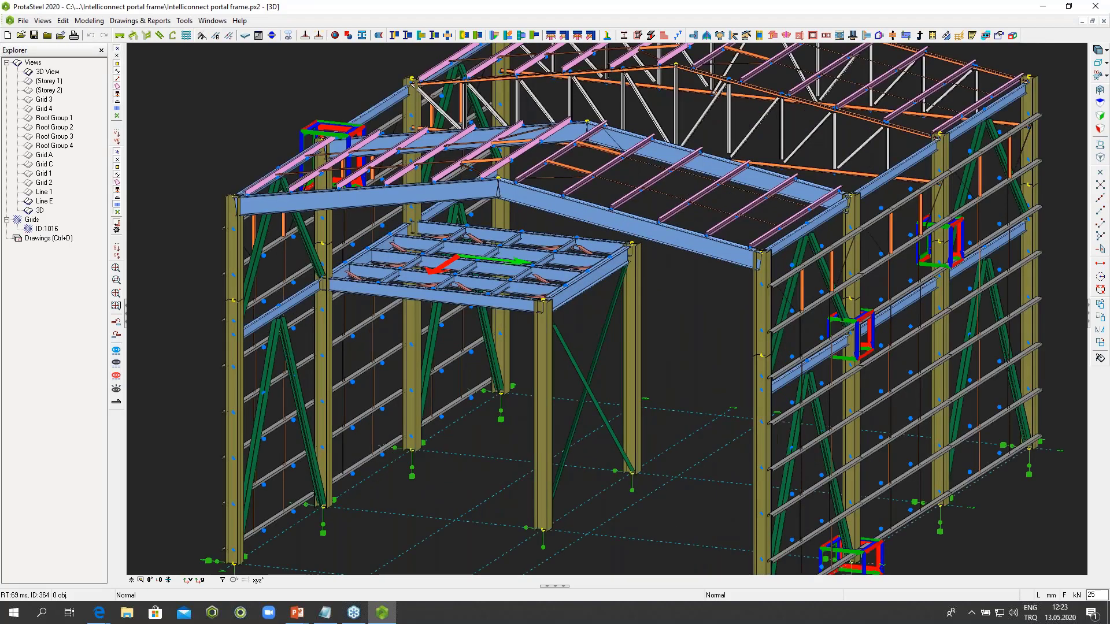
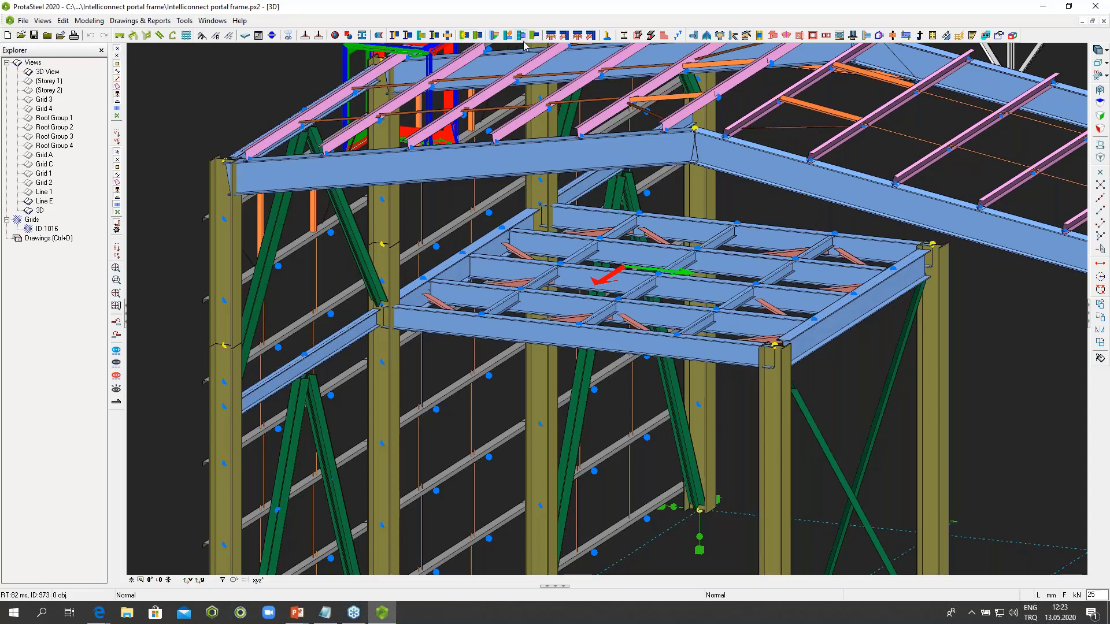
{"action": "left_click", "coordinate": [495, 35]}
{"action": "left_click", "coordinate": [772, 390]}
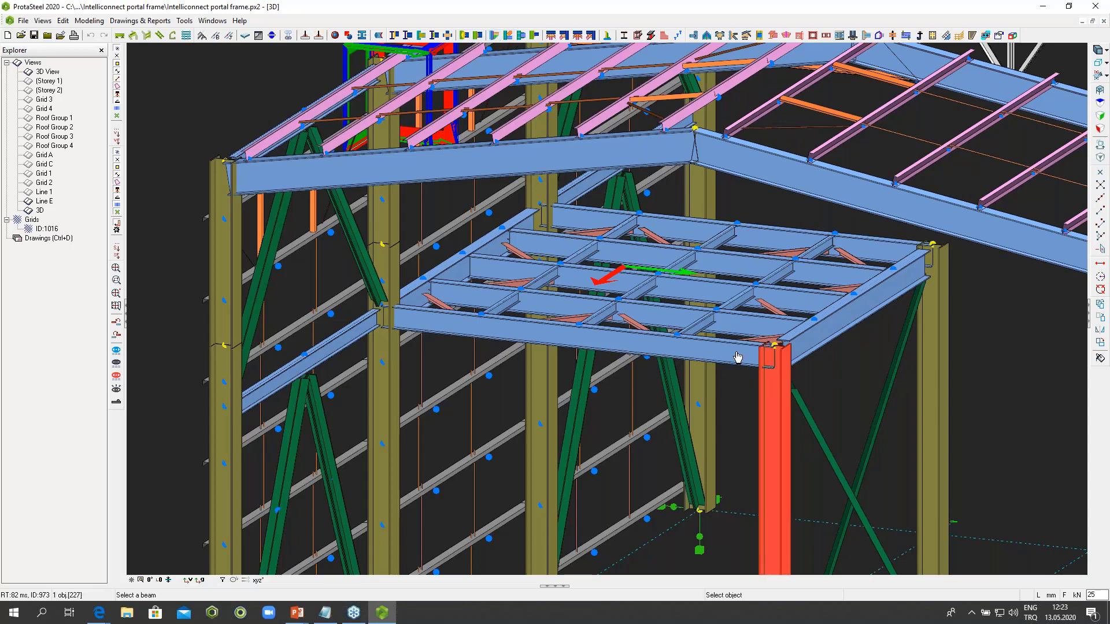
{"action": "left_click", "coordinate": [737, 357]}
{"action": "right_click", "coordinate": [742, 355]}
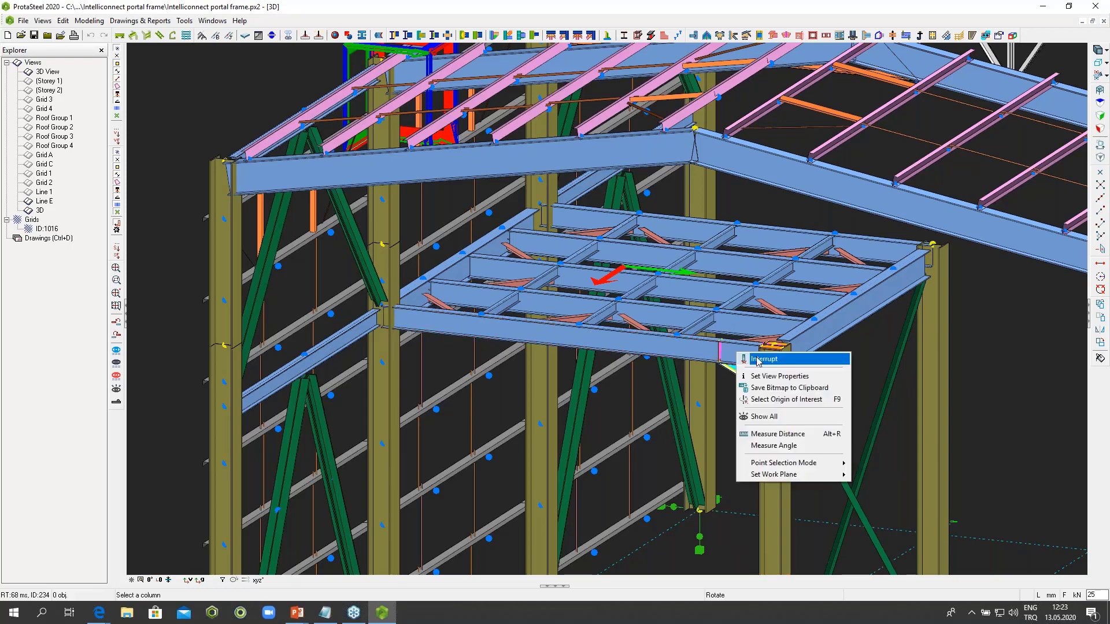
{"action": "key", "text": "Escape"}
{"action": "key", "text": "Escape"}
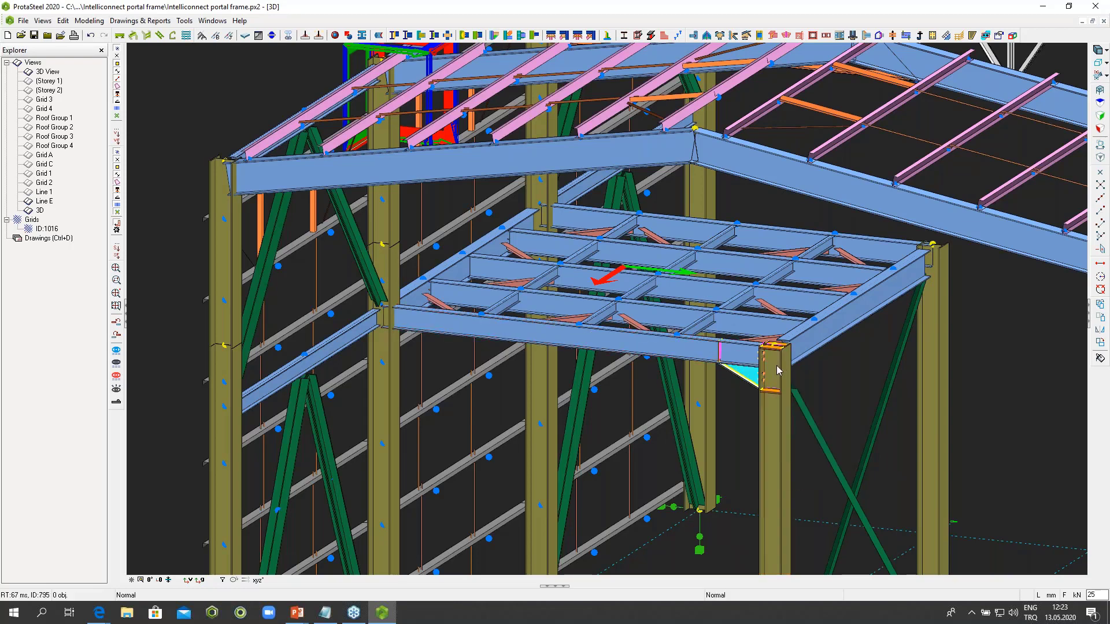
Step: Turn on Connection Design Ratio Coloring to show the connection design checks on the model
{"action": "left_click", "coordinate": [44, 21]}
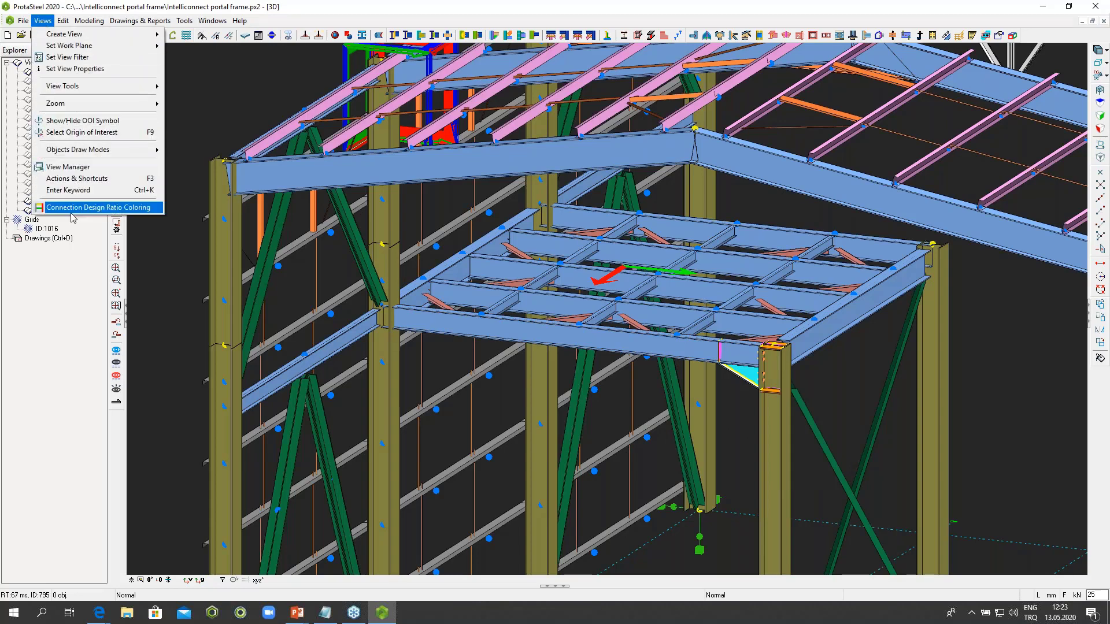
{"action": "left_click", "coordinate": [98, 207]}
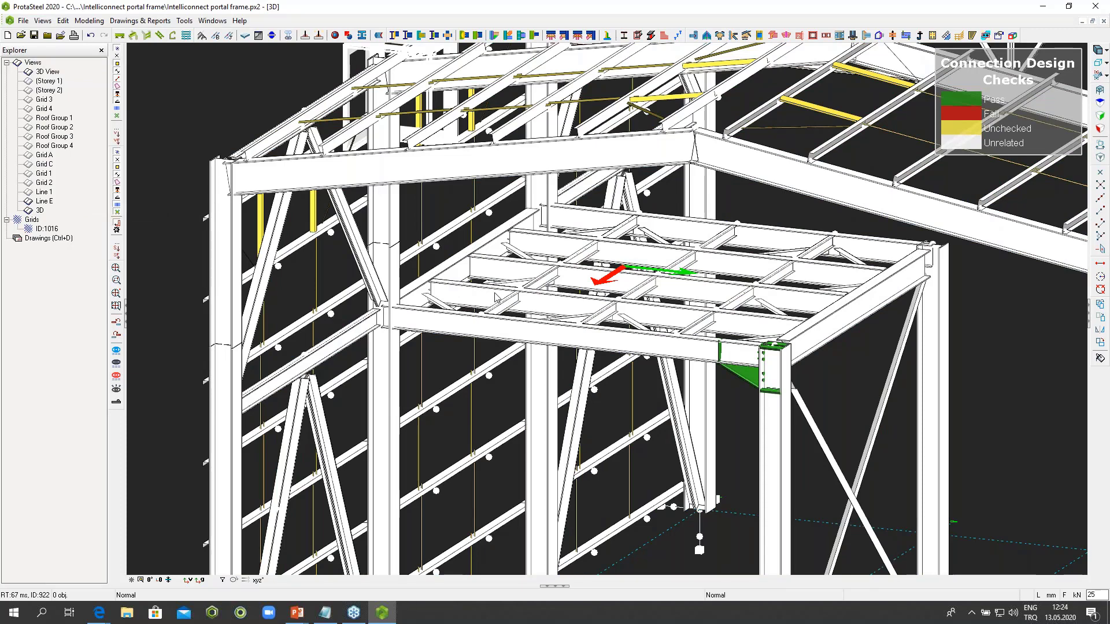
{"action": "scroll", "coordinate": [794, 386], "scroll_direction": "up", "scroll_amount": 3}
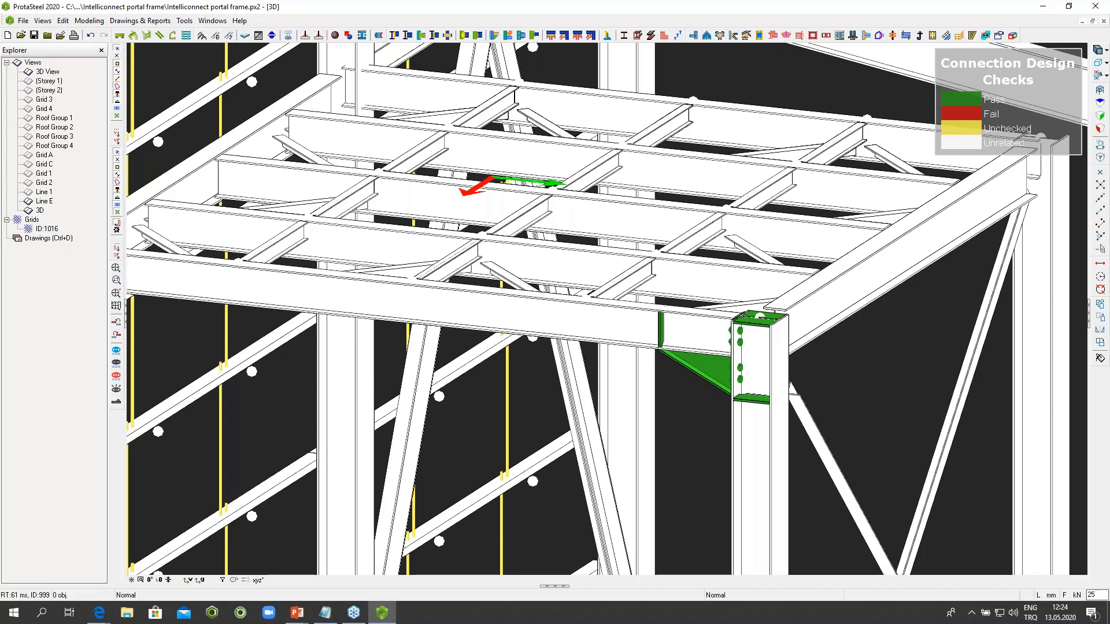
Step: Generate the default connection report for the haunched connection, review it through the column stiffener weld checks, and close it
{"action": "left_click", "coordinate": [723, 373]}
{"action": "right_click", "coordinate": [712, 369]}
{"action": "mouse_move", "coordinate": [755, 325]}
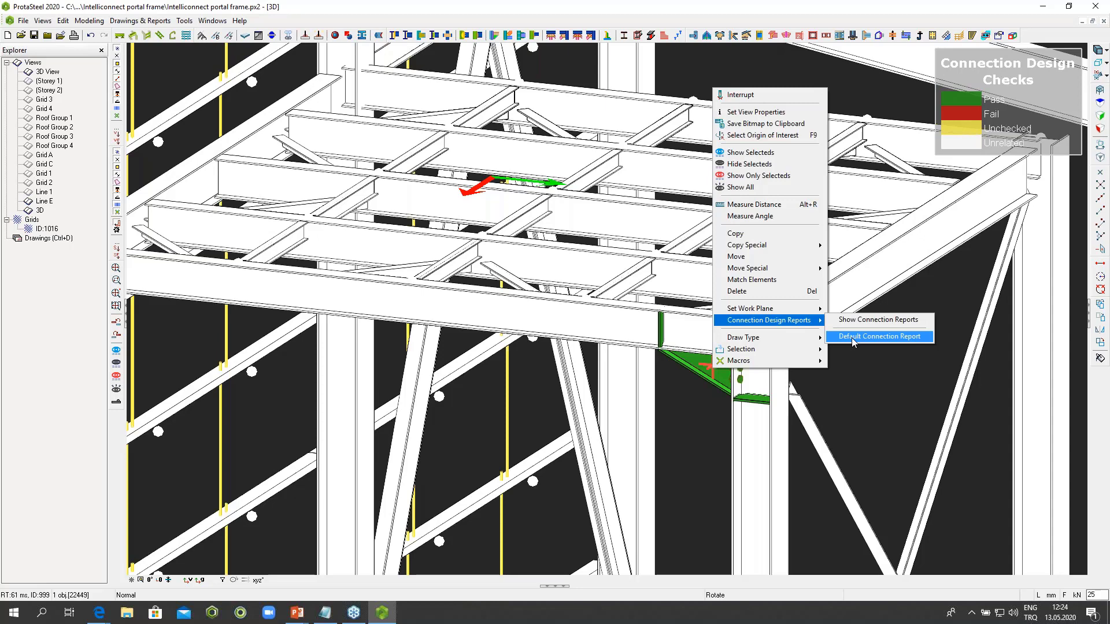
{"action": "left_click", "coordinate": [851, 337]}
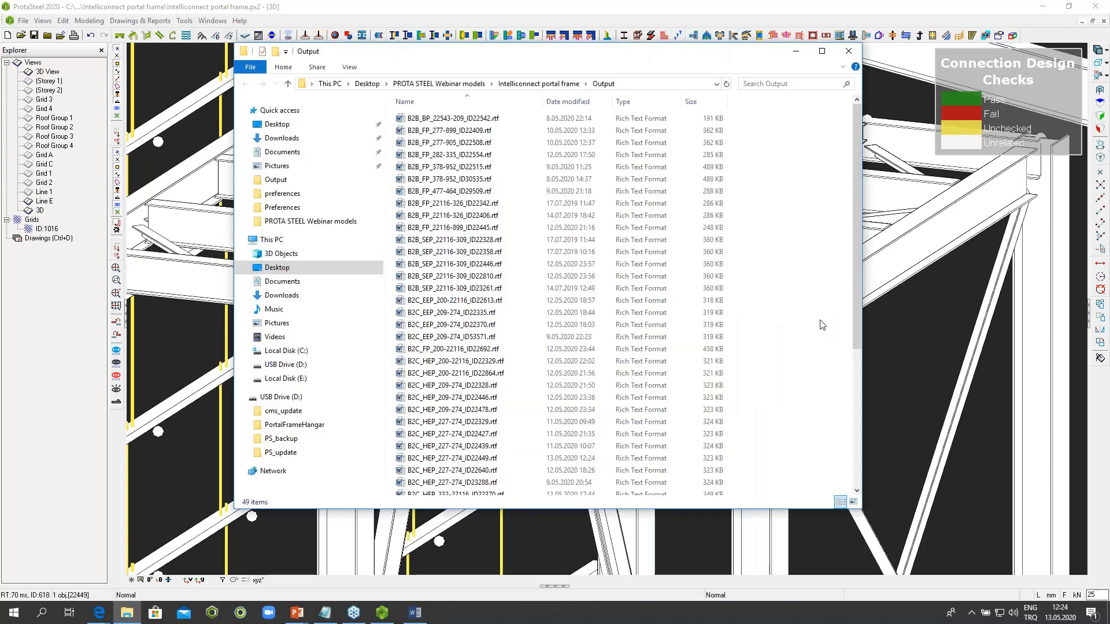
{"action": "left_click", "coordinate": [848, 51]}
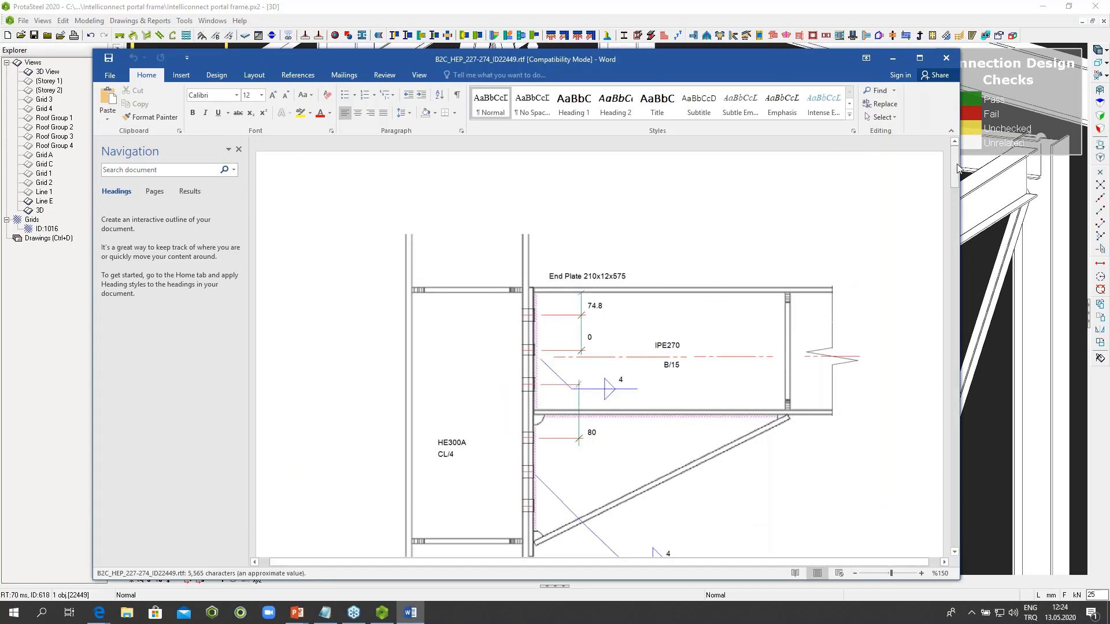
{"action": "mouse_move", "coordinate": [953, 174]}
{"action": "left_mouse_down"}
{"action": "mouse_move", "coordinate": [939, 290]}
{"action": "mouse_move", "coordinate": [948, 484]}
{"action": "left_mouse_up"}
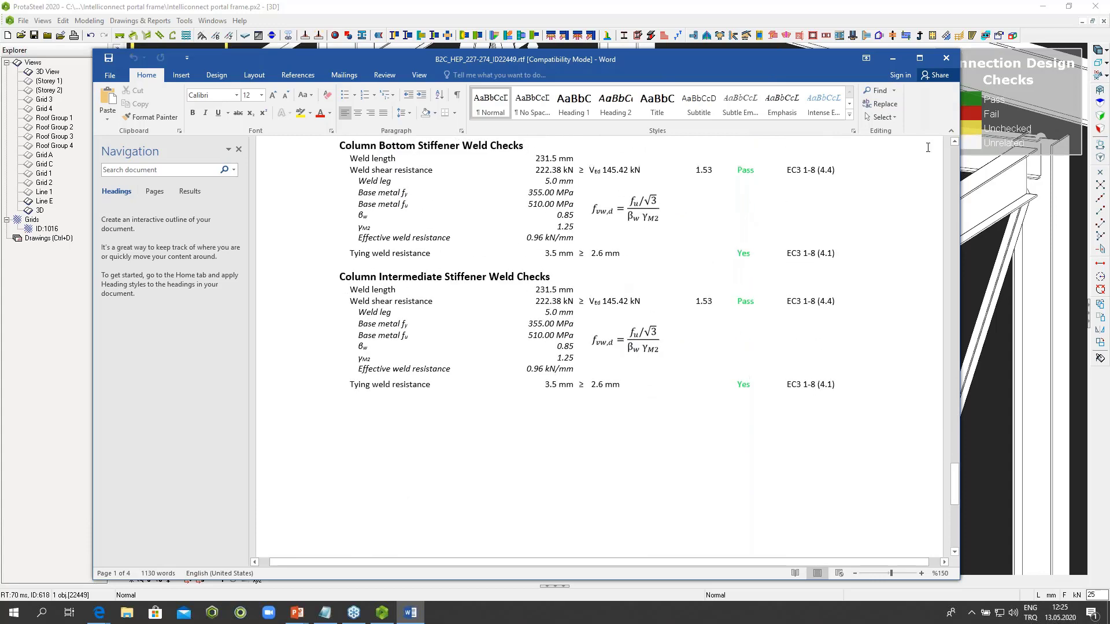
{"action": "left_click", "coordinate": [946, 58]}
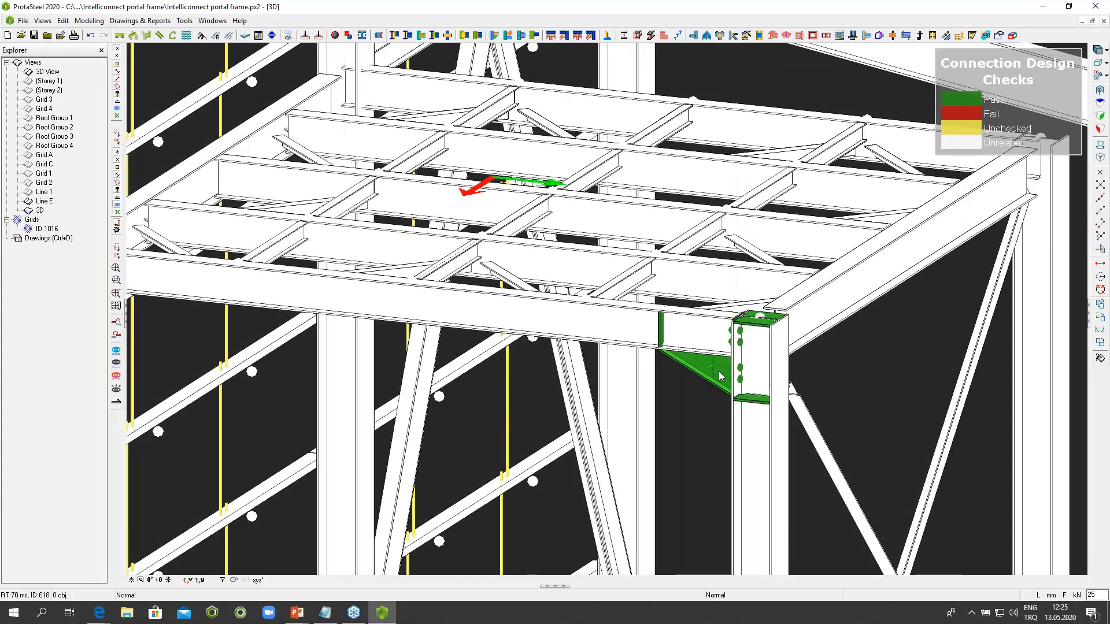
Step: Set the column stiffener plate thickness of the haunched connection to 12 mm
{"action": "left_click", "coordinate": [727, 377]}
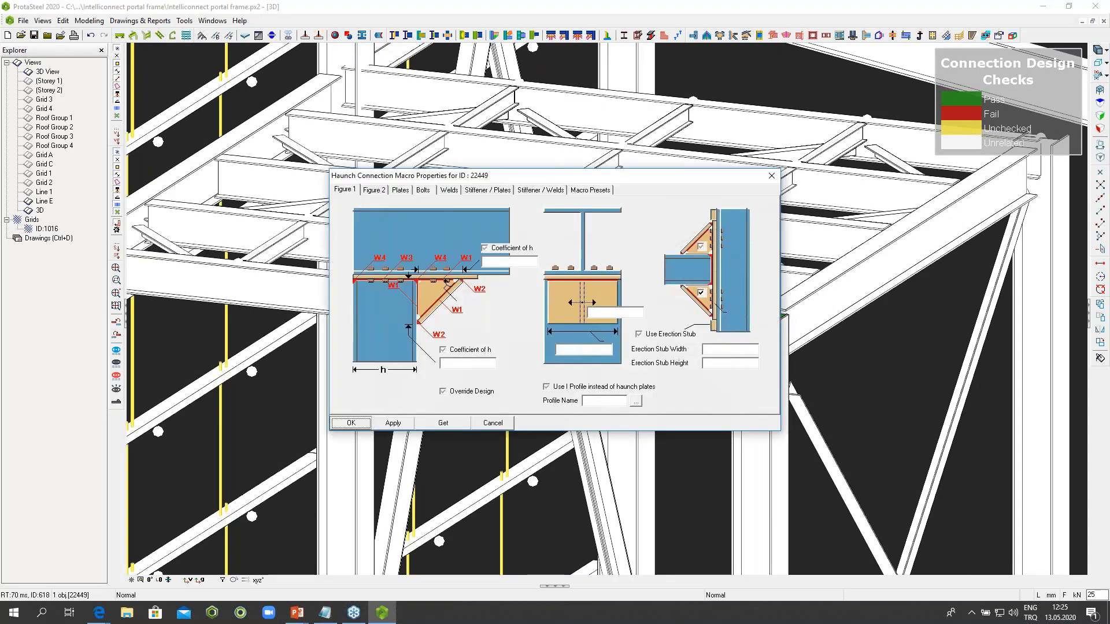
{"action": "left_click", "coordinate": [470, 192]}
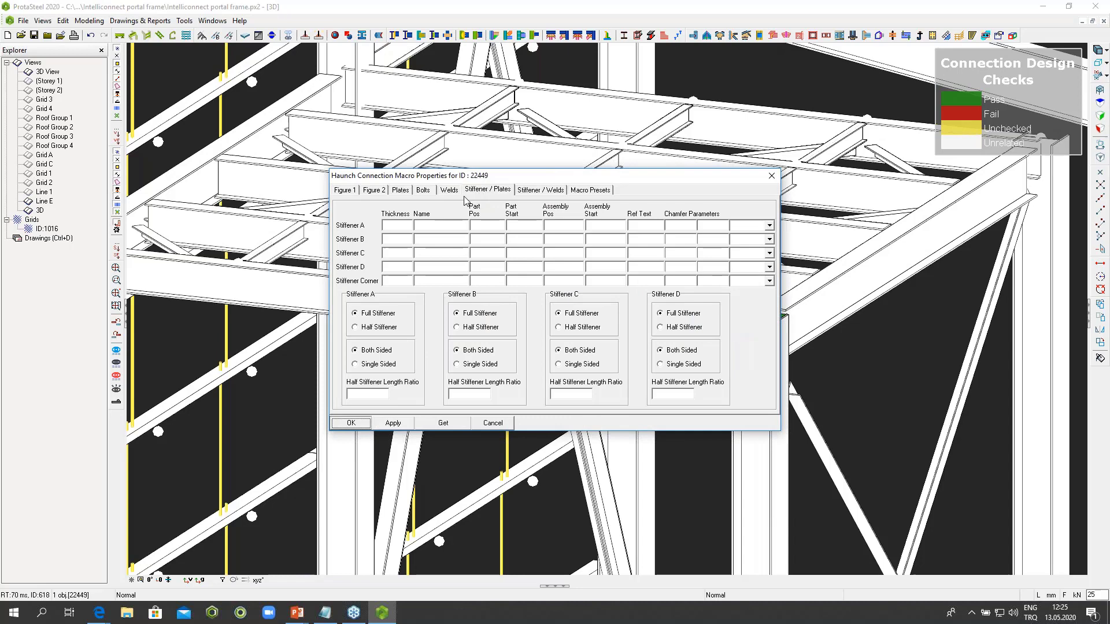
{"action": "left_click", "coordinate": [399, 225]}
{"action": "type", "text": "1212"}
{"action": "left_click", "coordinate": [350, 425]}
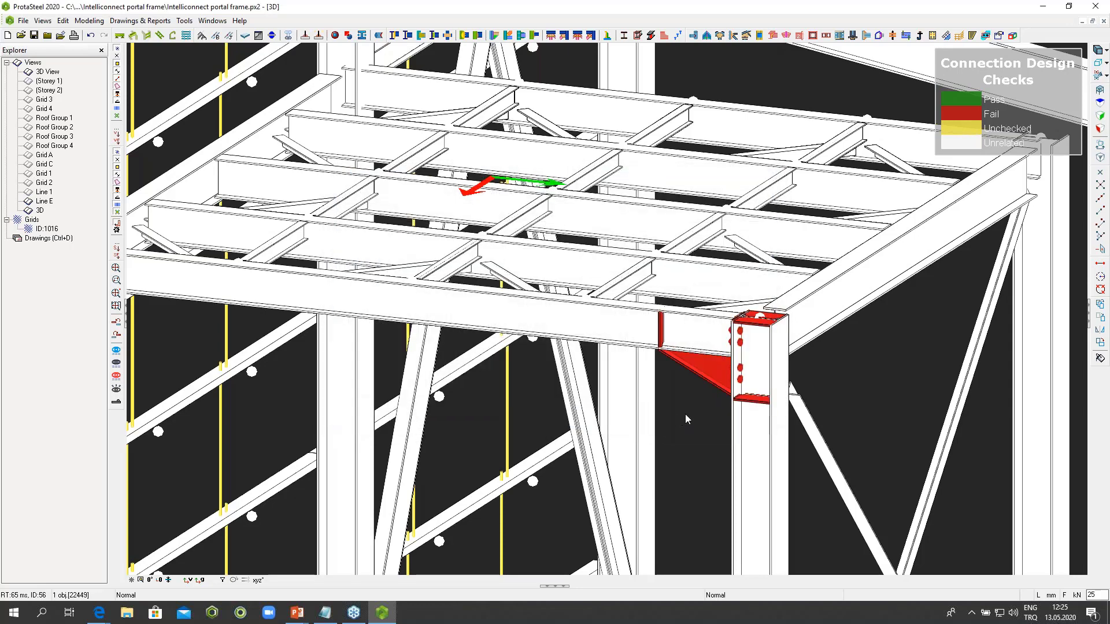
Step: Generate the default connection report for the haunched connection, review the column stiffener checks, and close it
{"action": "scroll", "coordinate": [763, 337], "scroll_direction": "up", "scroll_amount": 2}
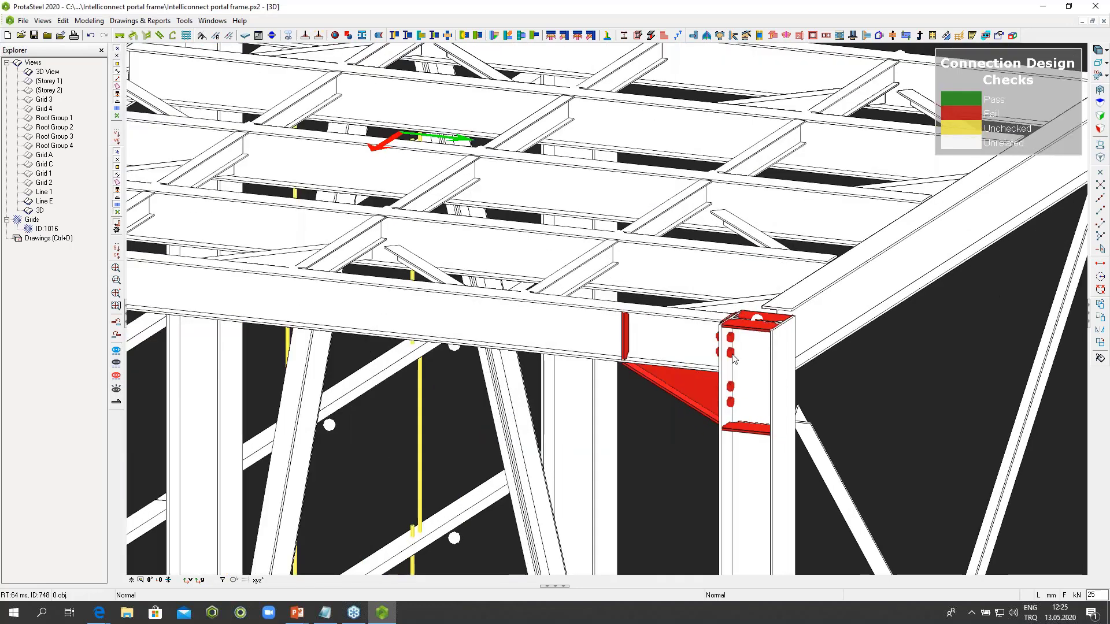
{"action": "left_click", "coordinate": [693, 386]}
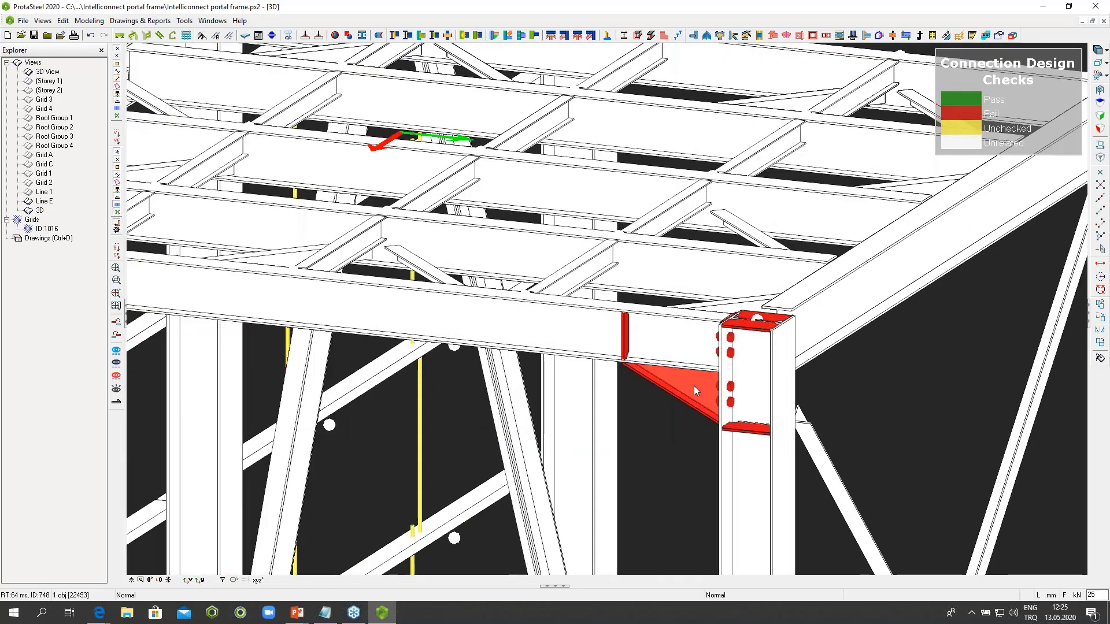
{"action": "double_click", "coordinate": [694, 387]}
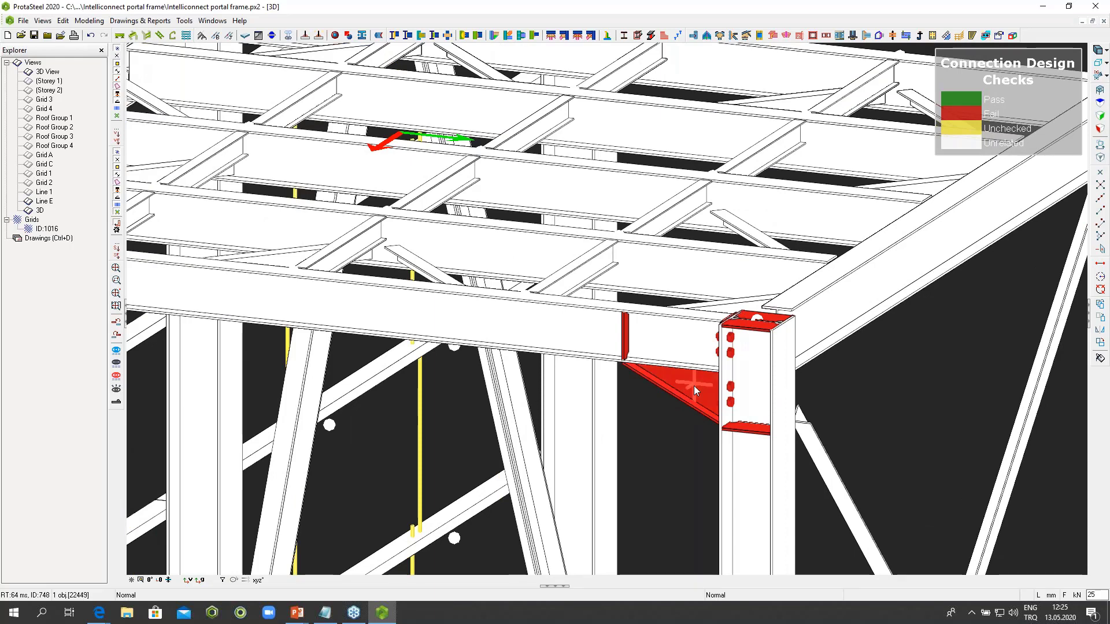
{"action": "right_click", "coordinate": [695, 385]}
{"action": "mouse_move", "coordinate": [751, 337]}
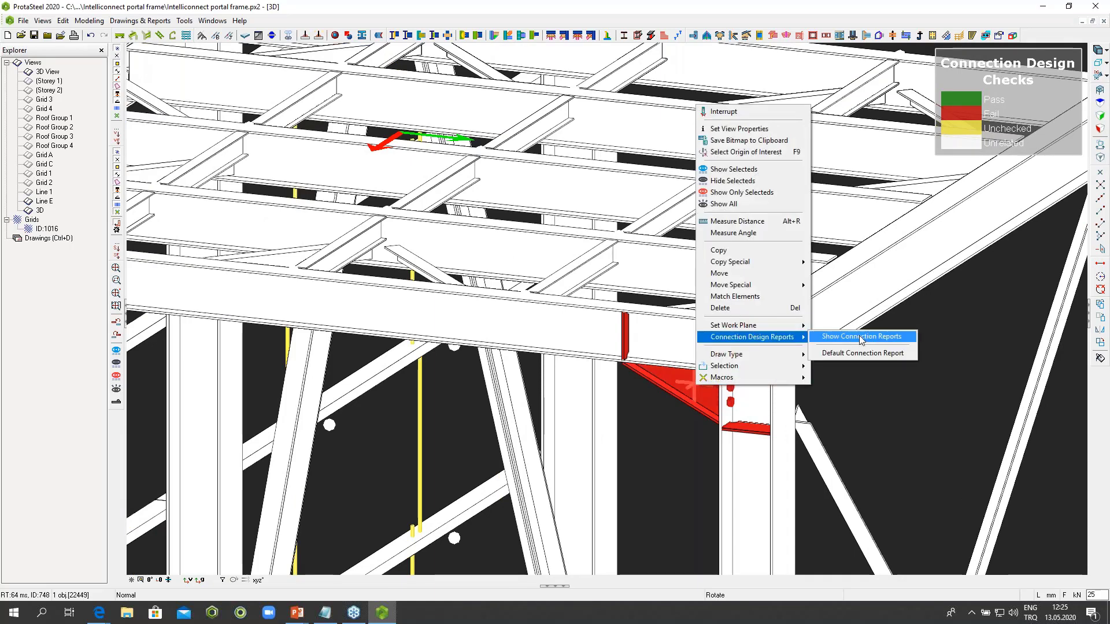
{"action": "left_click", "coordinate": [849, 351]}
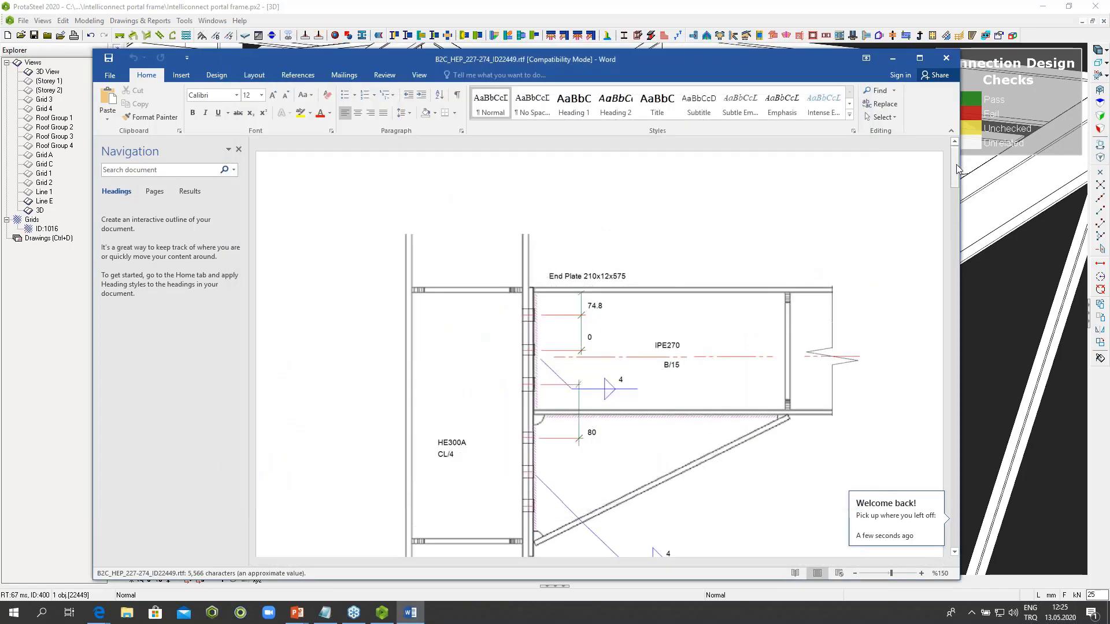
{"action": "left_click_drag", "start_coordinate": [956, 167], "coordinate": [951, 438]}
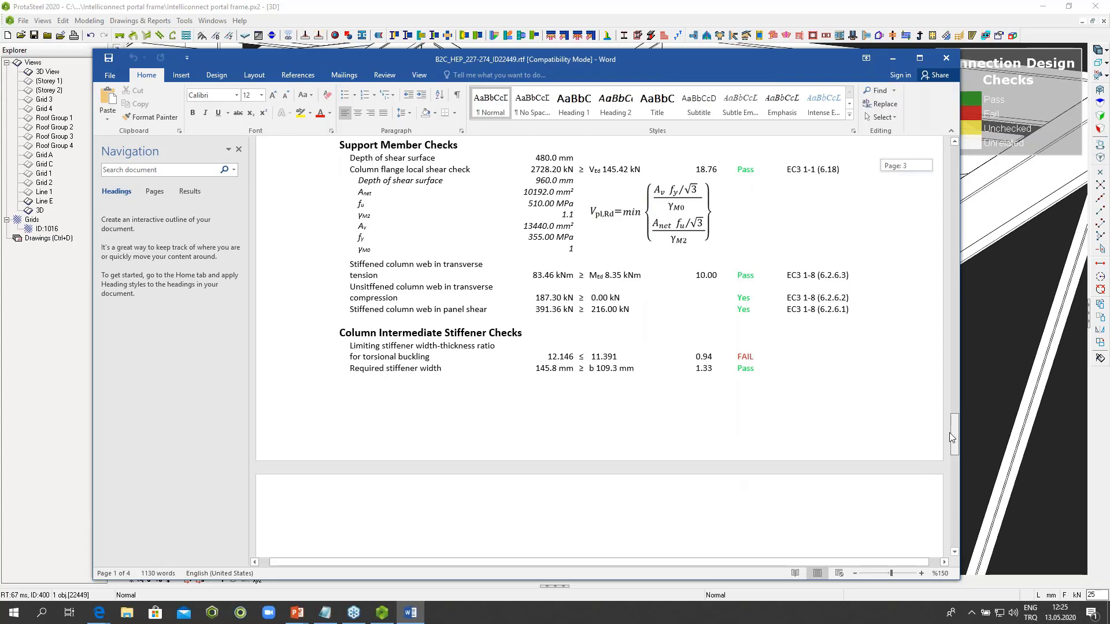
{"action": "mouse_move", "coordinate": [950, 433]}
{"action": "left_mouse_down"}
{"action": "mouse_move", "coordinate": [946, 464]}
{"action": "mouse_move", "coordinate": [949, 455]}
{"action": "left_mouse_up"}
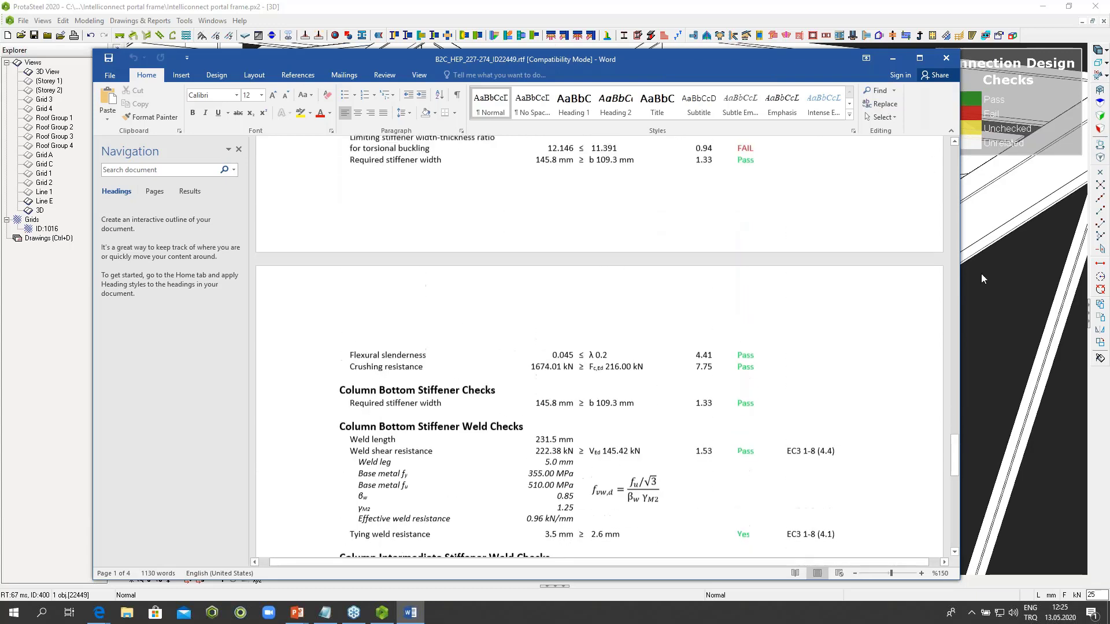
{"action": "left_click", "coordinate": [945, 59]}
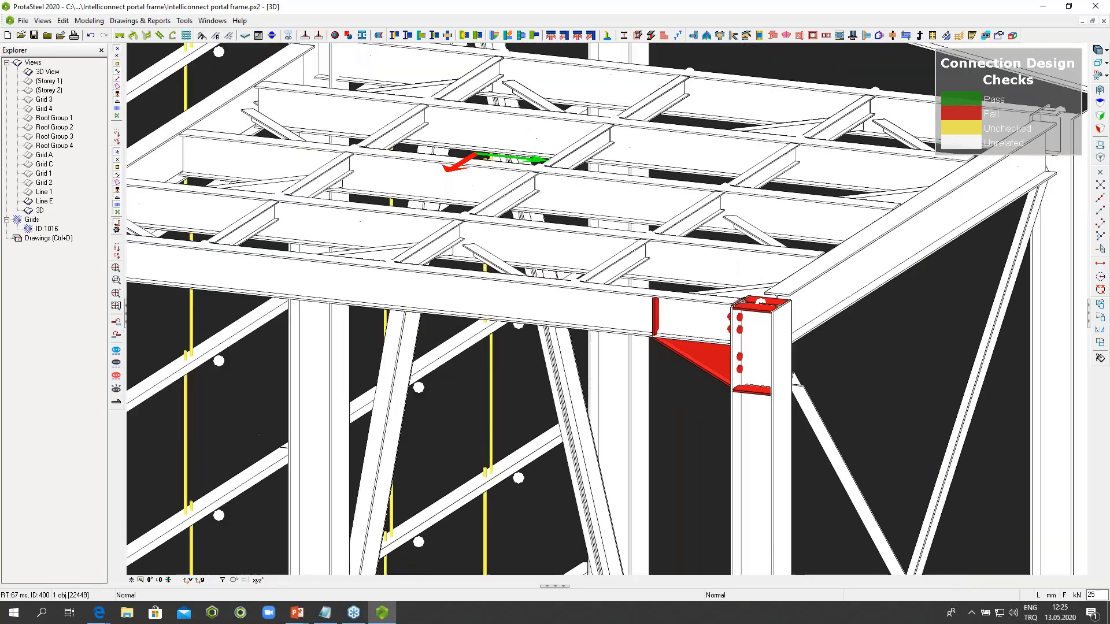
Step: Add a flange plate moment connection between the rear mezzanine column and the rear edge beam
{"action": "scroll", "coordinate": [764, 245], "scroll_direction": "down", "scroll_amount": 3}
{"action": "scroll", "coordinate": [614, 161], "scroll_direction": "up", "scroll_amount": 1}
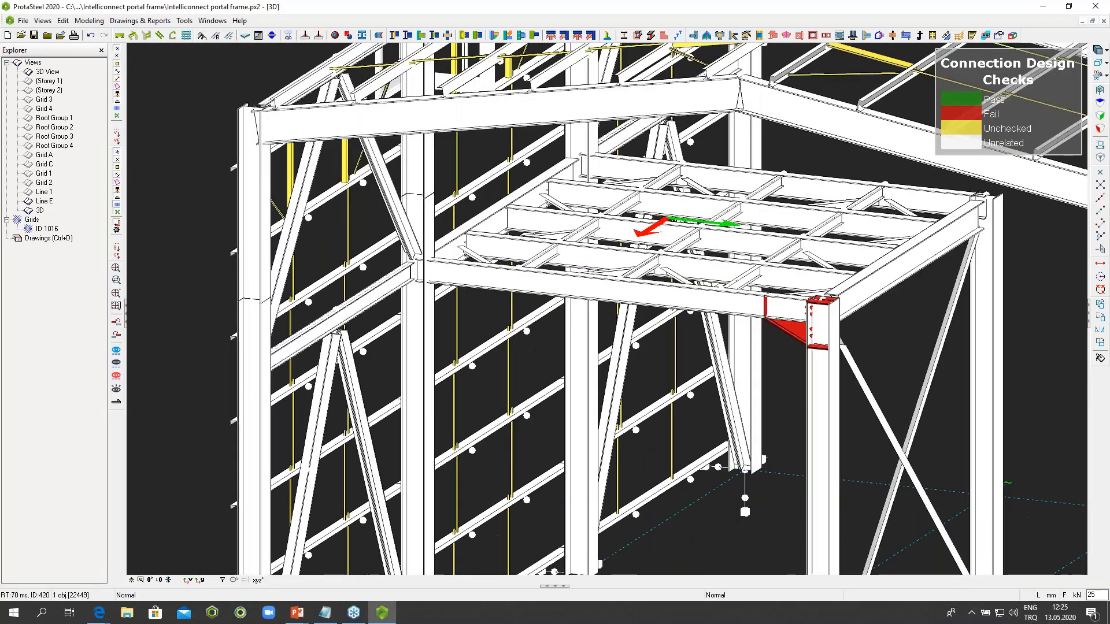
{"action": "scroll", "coordinate": [575, 169], "scroll_direction": "up", "scroll_amount": 2}
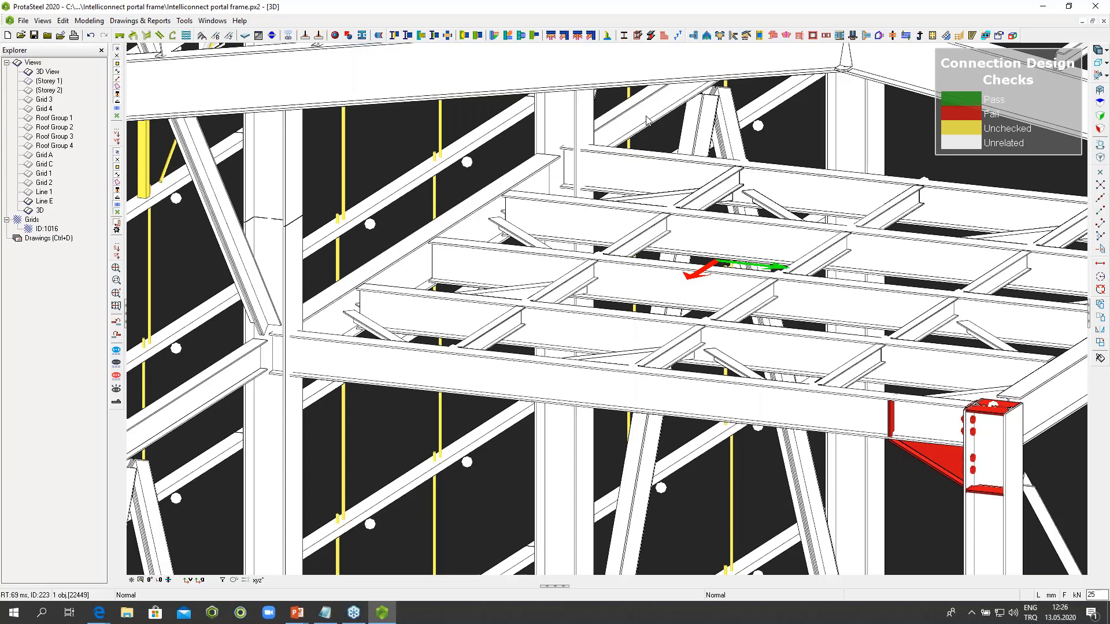
{"action": "middle_click_drag", "start_coordinate": [672, 146], "coordinate": [619, 159]}
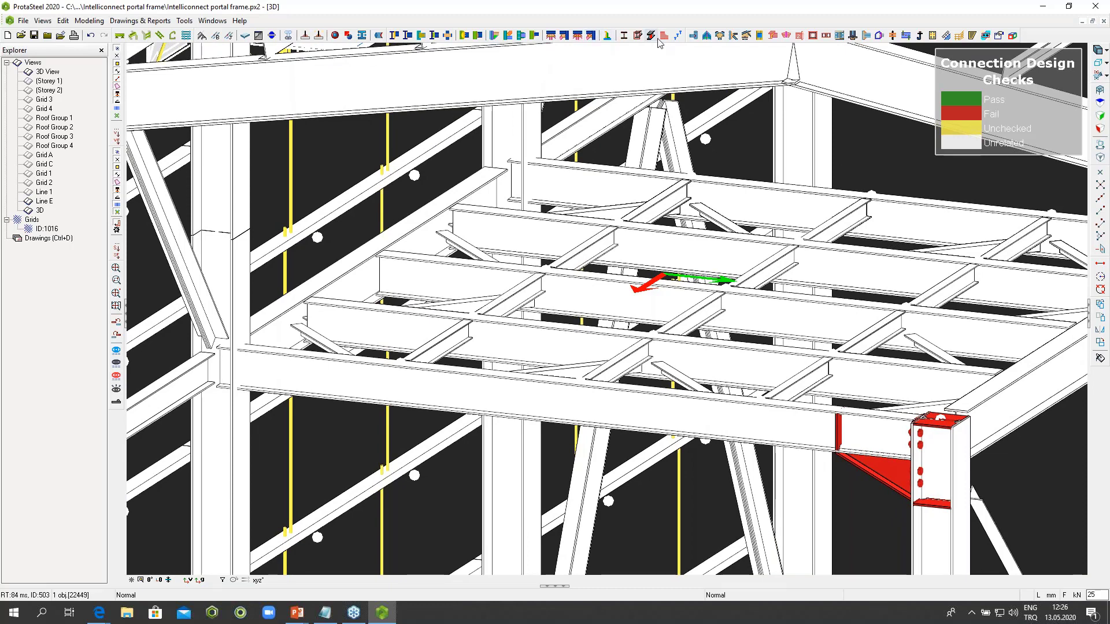
{"action": "left_click", "coordinate": [522, 36]}
{"action": "left_click", "coordinate": [534, 141]}
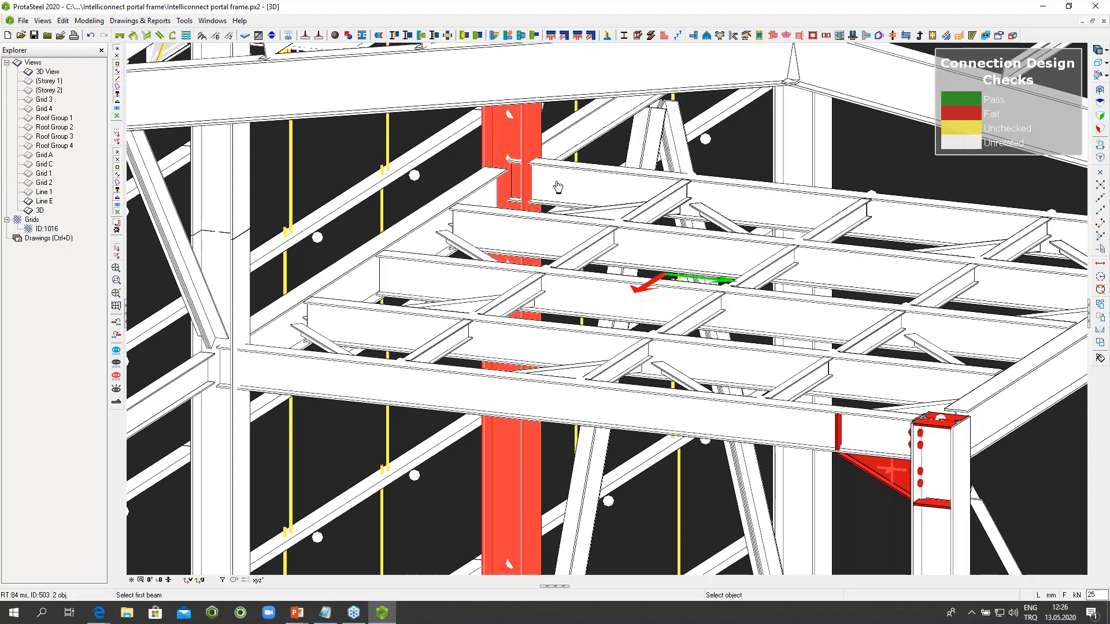
{"action": "right_click", "coordinate": [558, 181]}
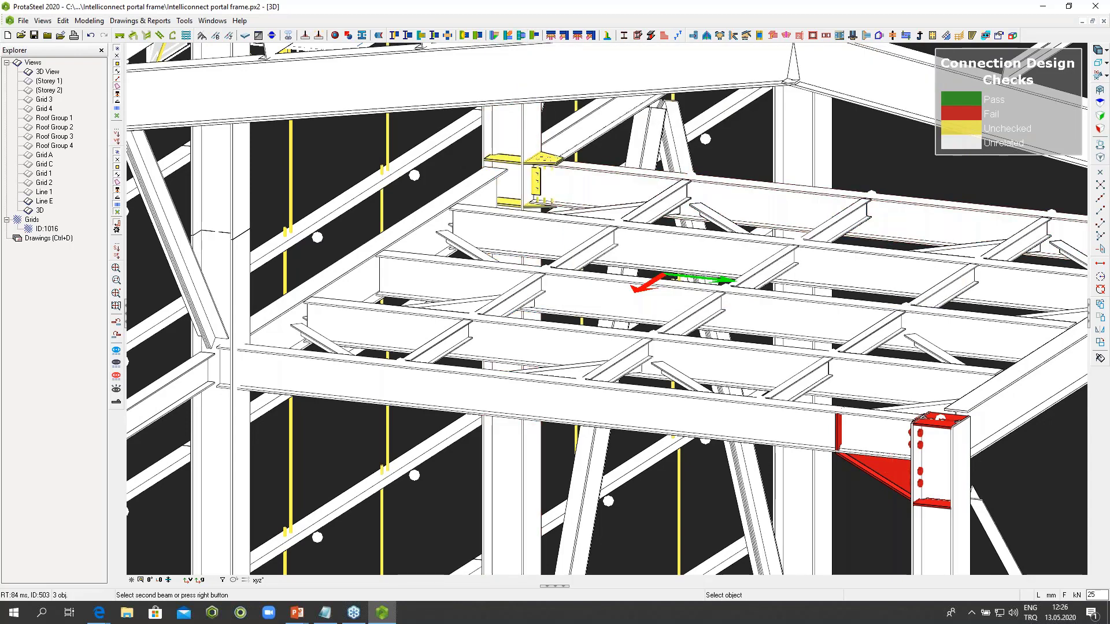
{"action": "right_click", "coordinate": [578, 147]}
{"action": "left_click", "coordinate": [592, 156]}
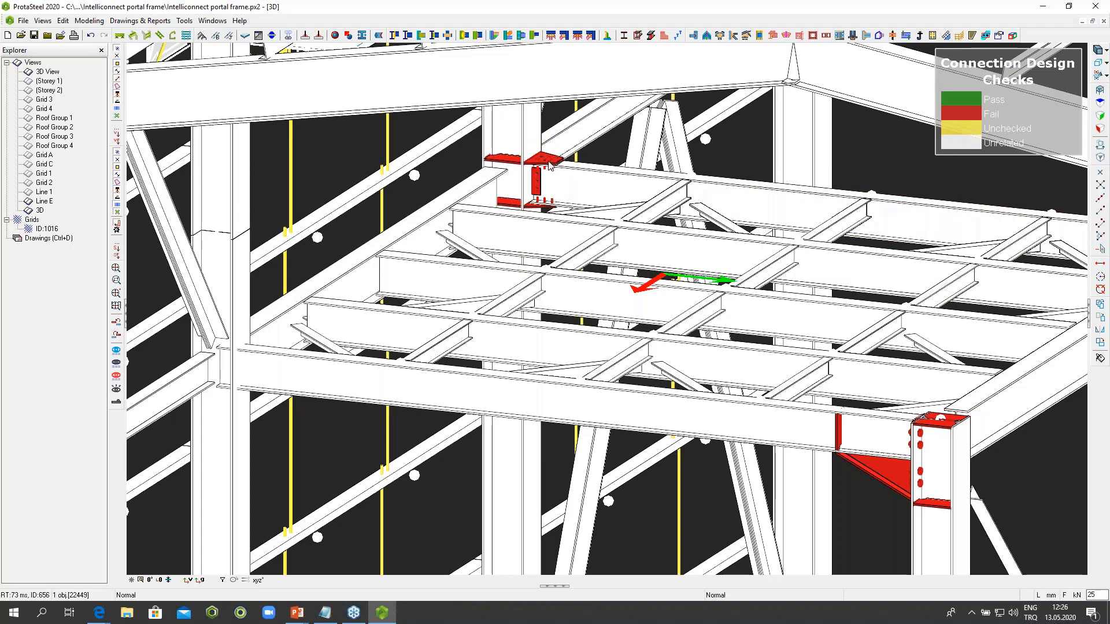
Step: Generate the default report for the flange plate connection, review it through the individual stiffener checks, and close it
{"action": "middle_click_drag", "start_coordinate": [549, 162], "coordinate": [585, 153]}
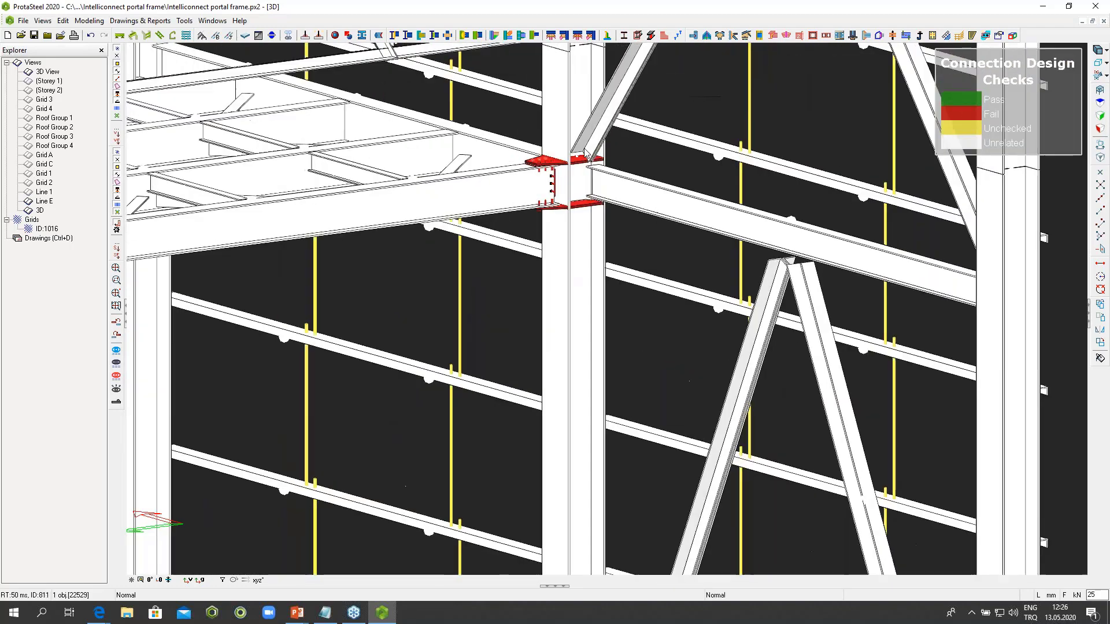
{"action": "scroll", "coordinate": [584, 154], "scroll_direction": "up", "scroll_amount": 5}
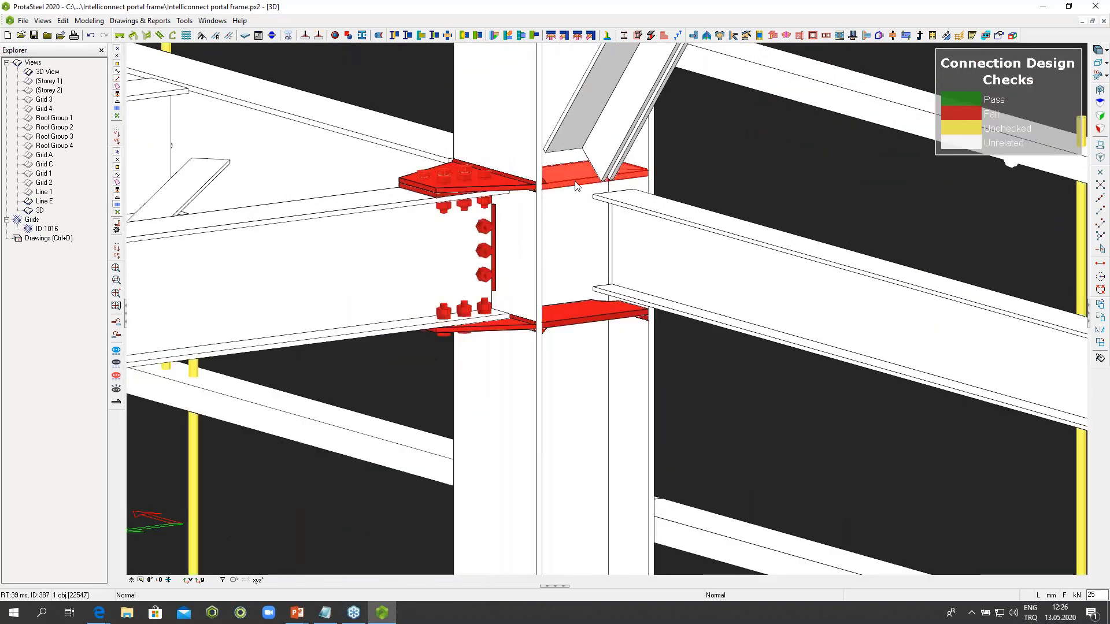
{"action": "right_click", "coordinate": [576, 185]}
{"action": "mouse_move", "coordinate": [608, 421]}
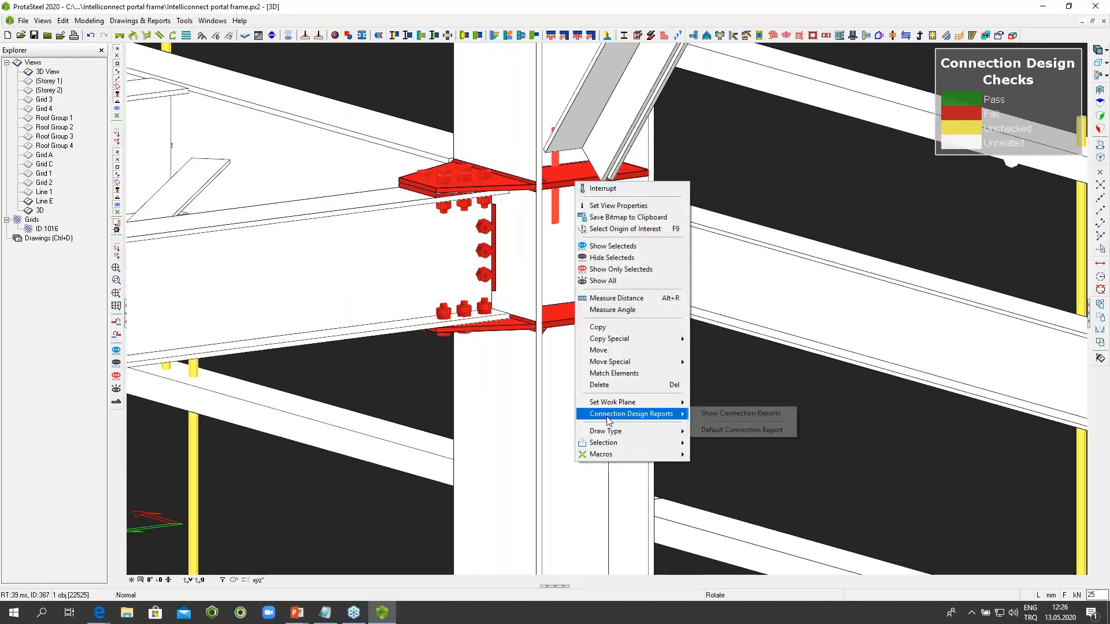
{"action": "left_click", "coordinate": [734, 429]}
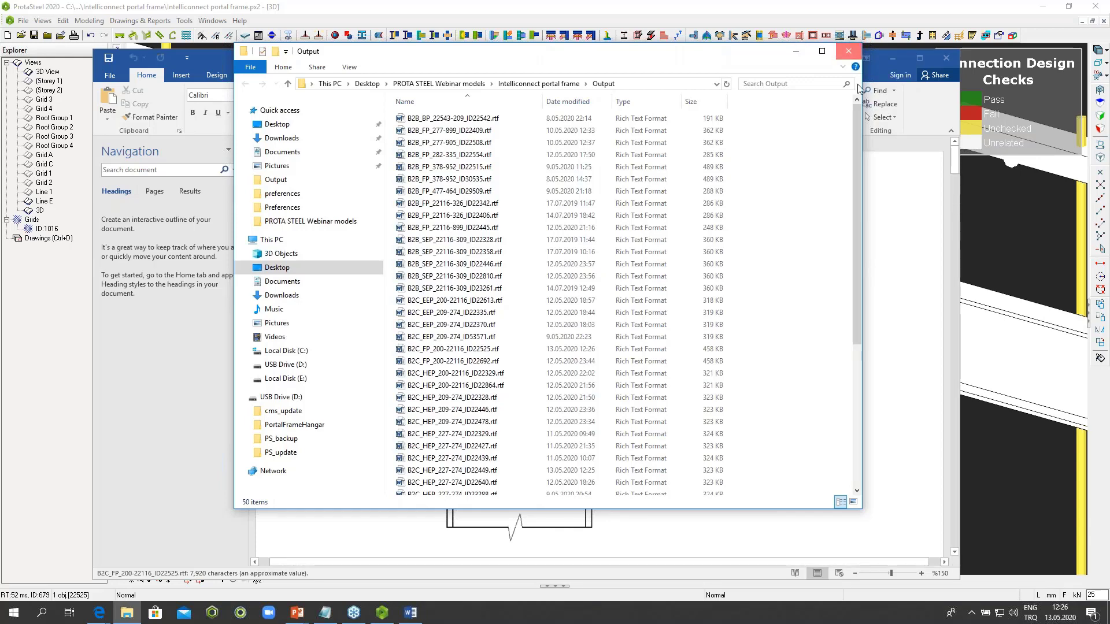
{"action": "left_click", "coordinate": [847, 51]}
{"action": "left_click_drag", "start_coordinate": [957, 165], "coordinate": [944, 345]}
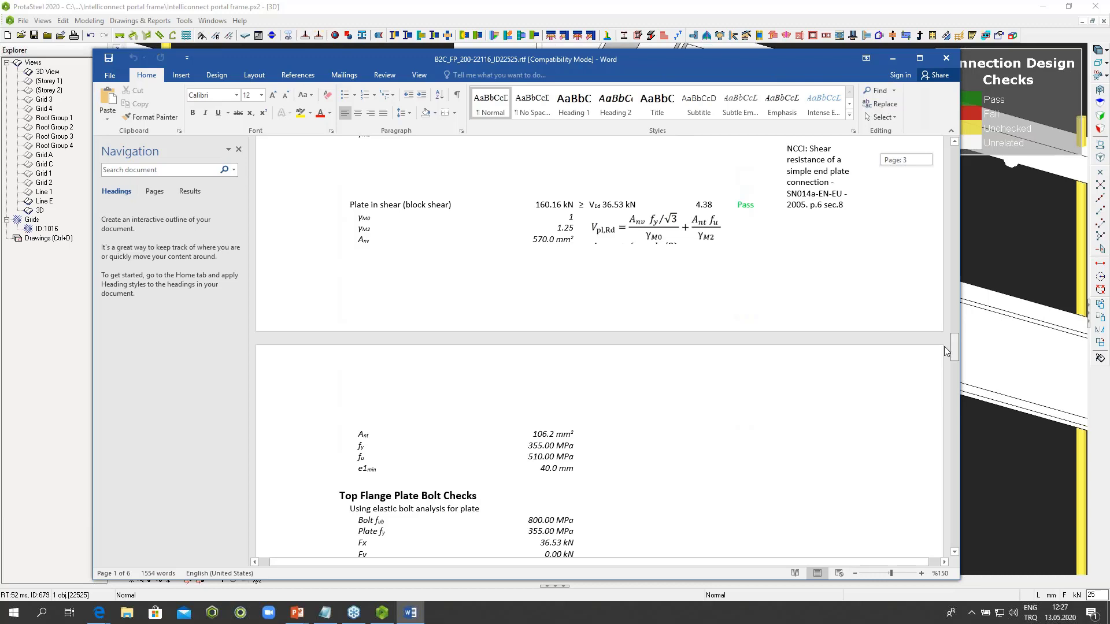
{"action": "left_click_drag", "start_coordinate": [945, 347], "coordinate": [935, 469]}
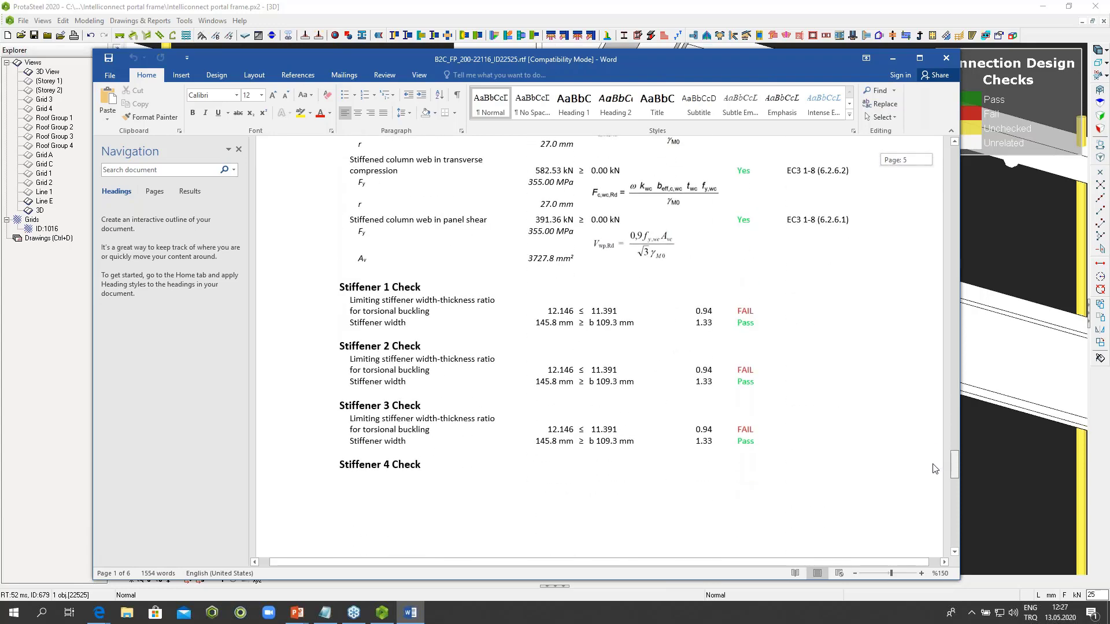
{"action": "left_click_drag", "start_coordinate": [934, 468], "coordinate": [934, 468]}
{"action": "left_click", "coordinate": [946, 58]}
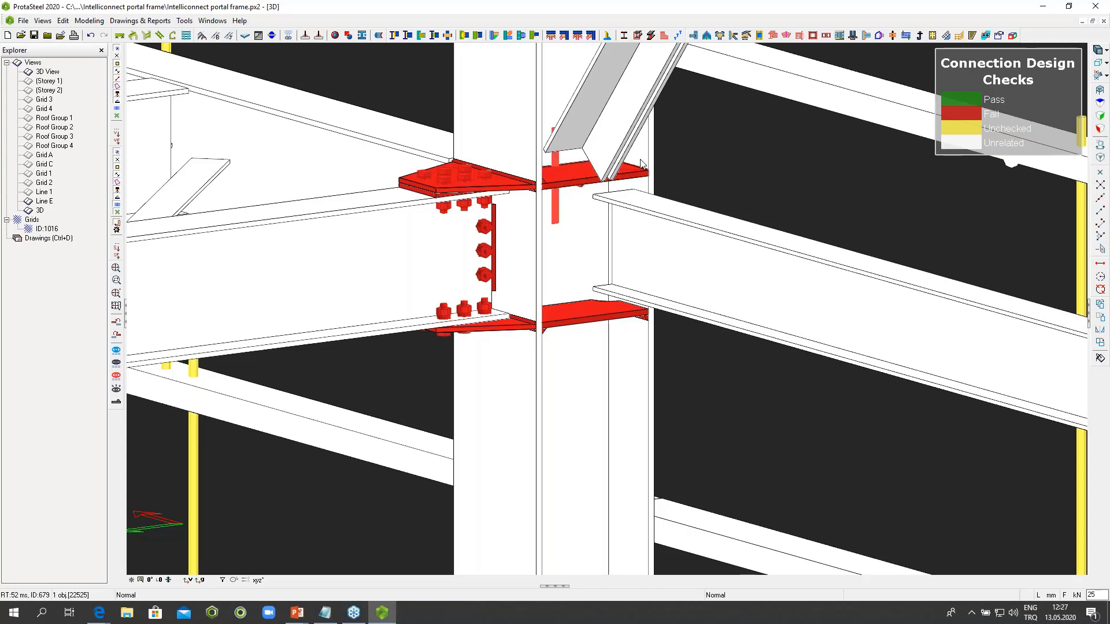
Step: Set the stiffener plate thickness of the flange plate moment connection to 15 mm
{"action": "double_click", "coordinate": [655, 147]}
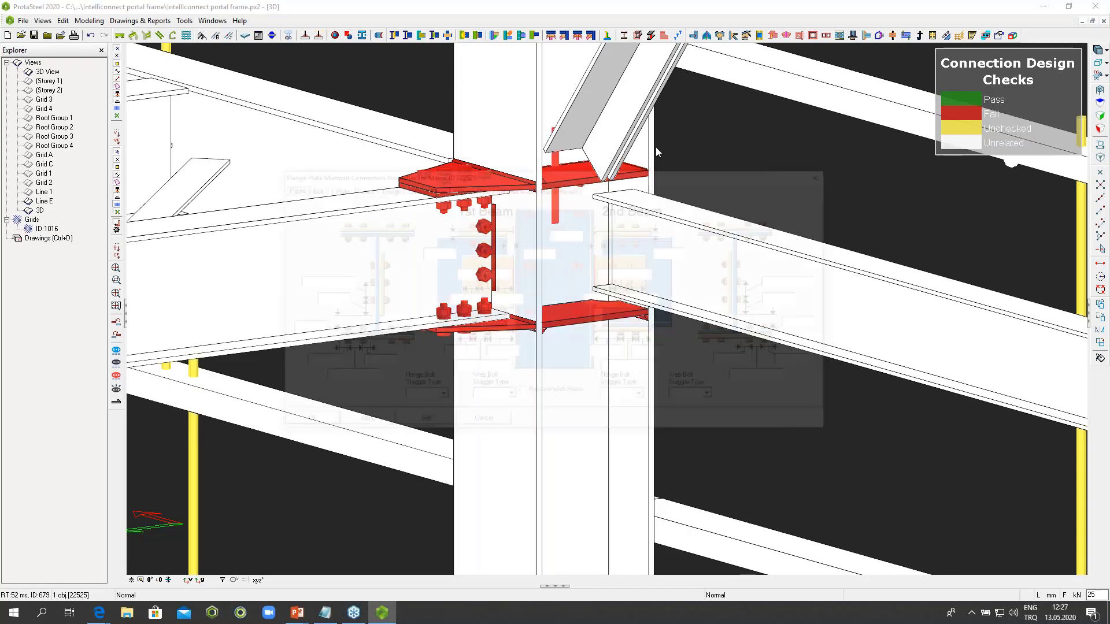
{"action": "left_click", "coordinate": [468, 187]}
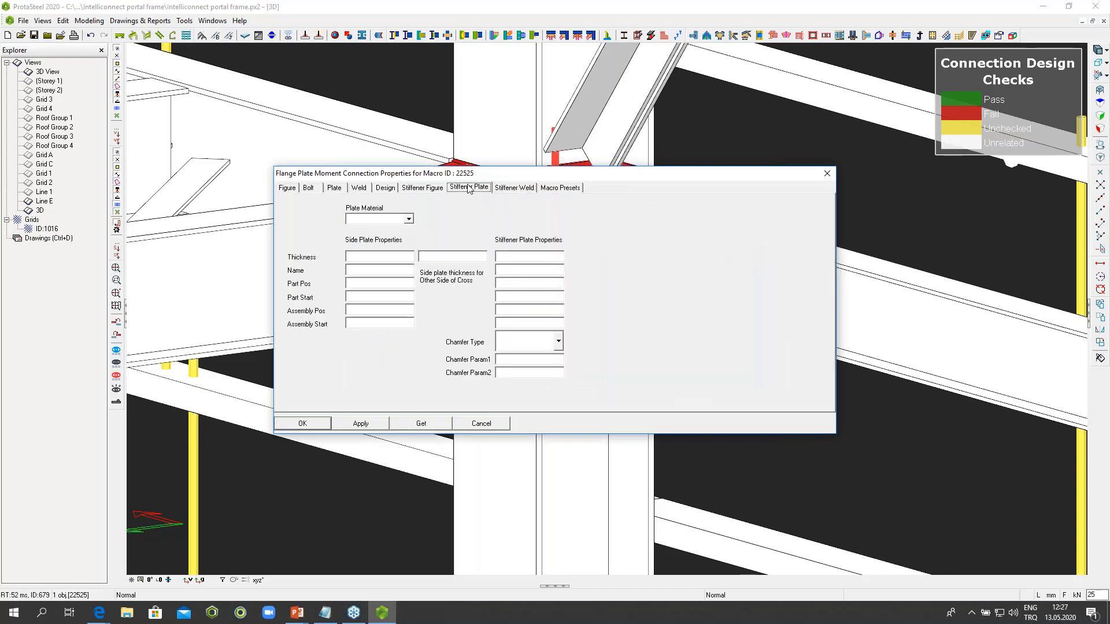
{"action": "left_click_drag", "start_coordinate": [472, 174], "coordinate": [618, 167]}
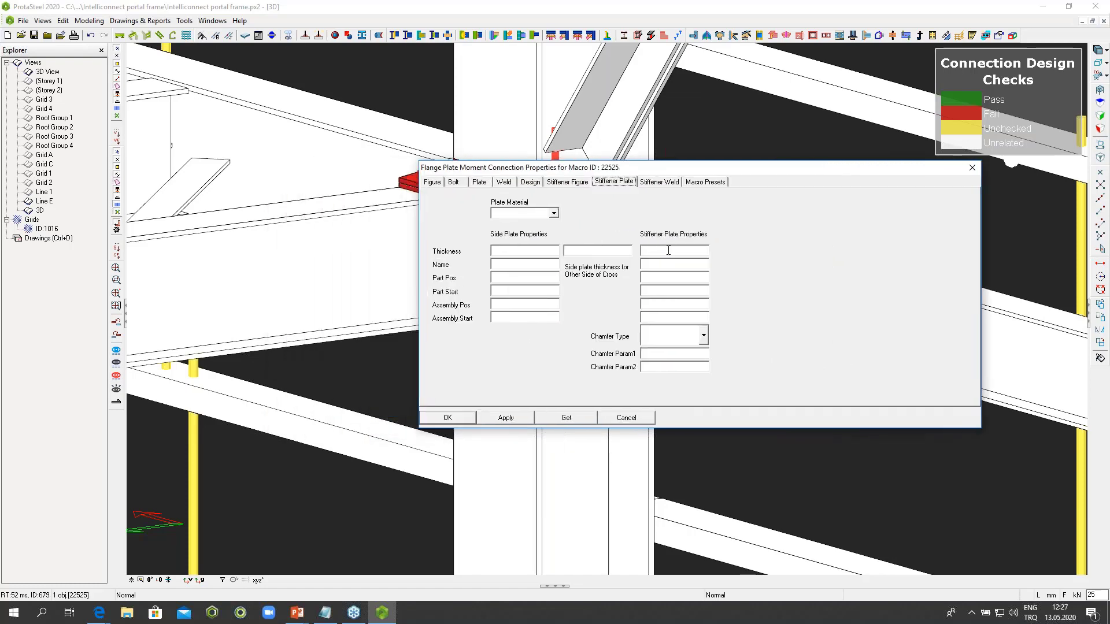
{"action": "left_click", "coordinate": [667, 250]}
{"action": "type", "text": "15"}
{"action": "left_click_drag", "start_coordinate": [630, 166], "coordinate": [740, 202]}
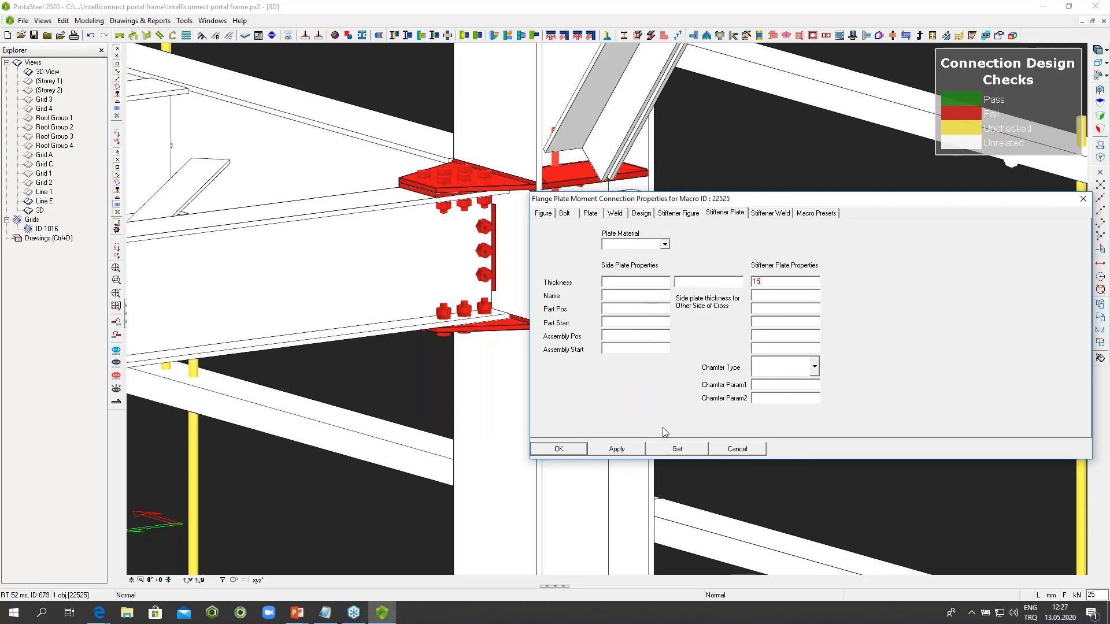
{"action": "left_click", "coordinate": [582, 454]}
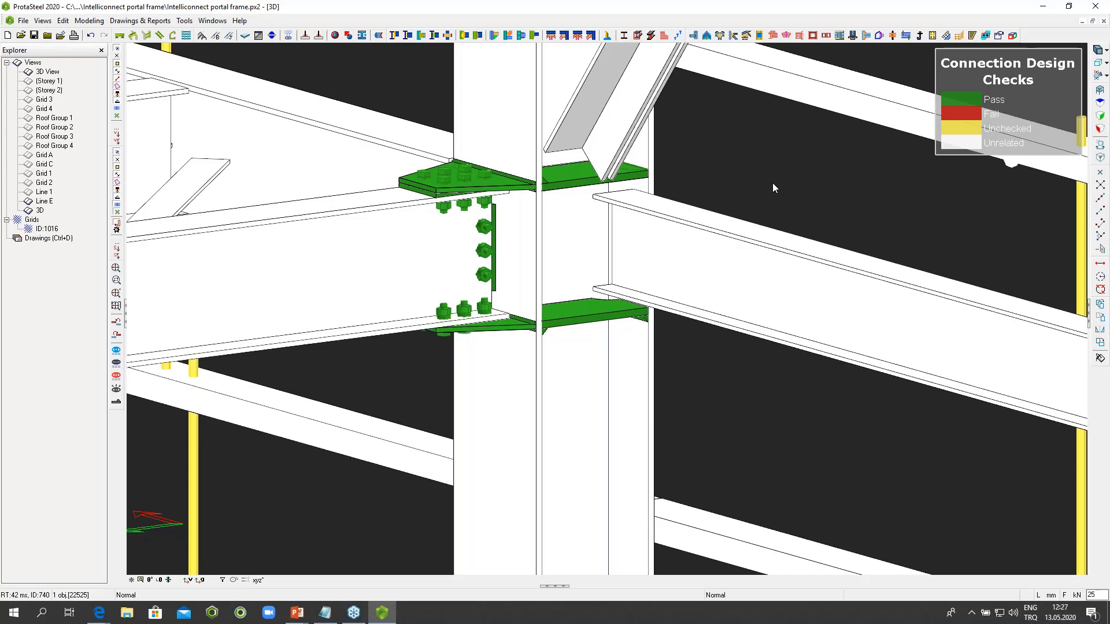
Step: Inspect the profile properties of a short secondary beam in the mezzanine floor and close them without changes
{"action": "scroll", "coordinate": [773, 183], "scroll_direction": "down", "scroll_amount": 9}
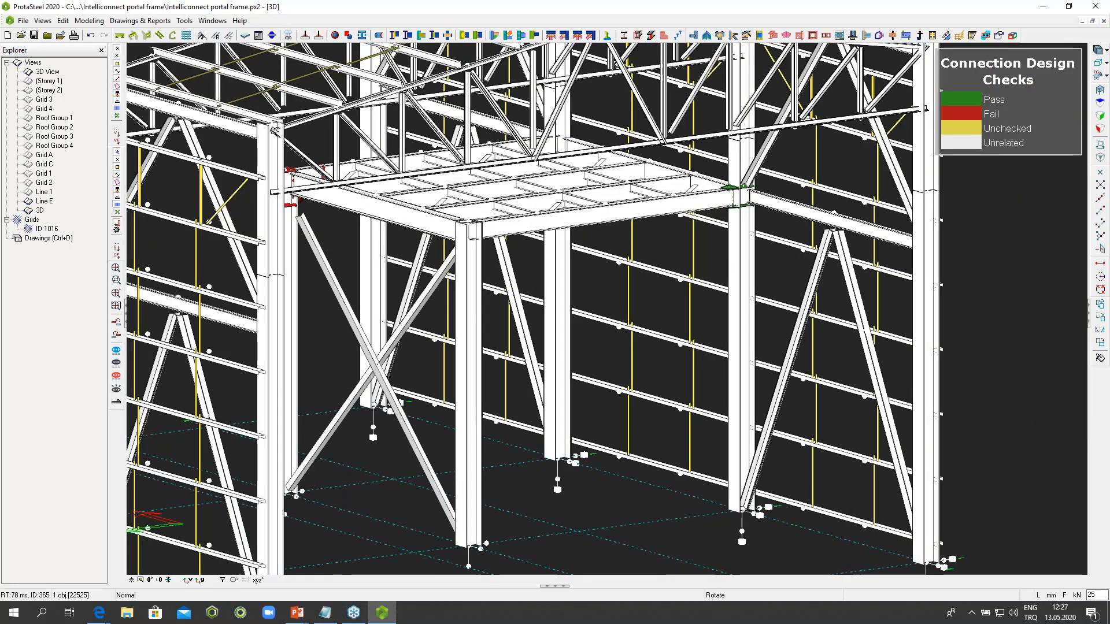
{"action": "middle_click_drag", "start_coordinate": [742, 188], "coordinate": [903, 209]}
{"action": "scroll", "coordinate": [903, 209], "scroll_direction": "up", "scroll_amount": 10}
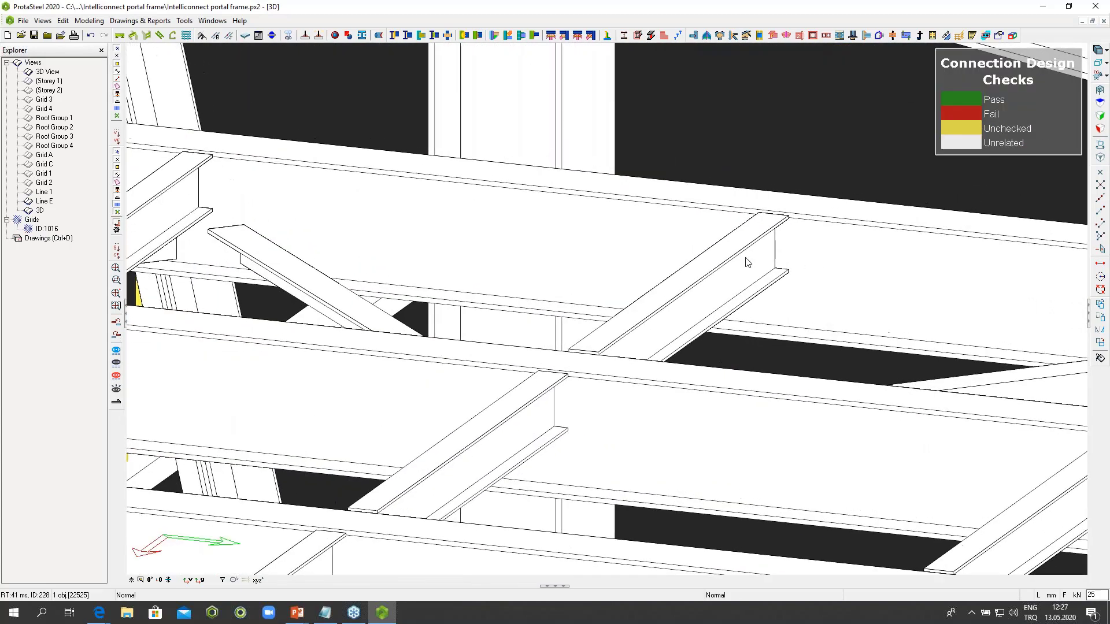
{"action": "double_click", "coordinate": [745, 258]}
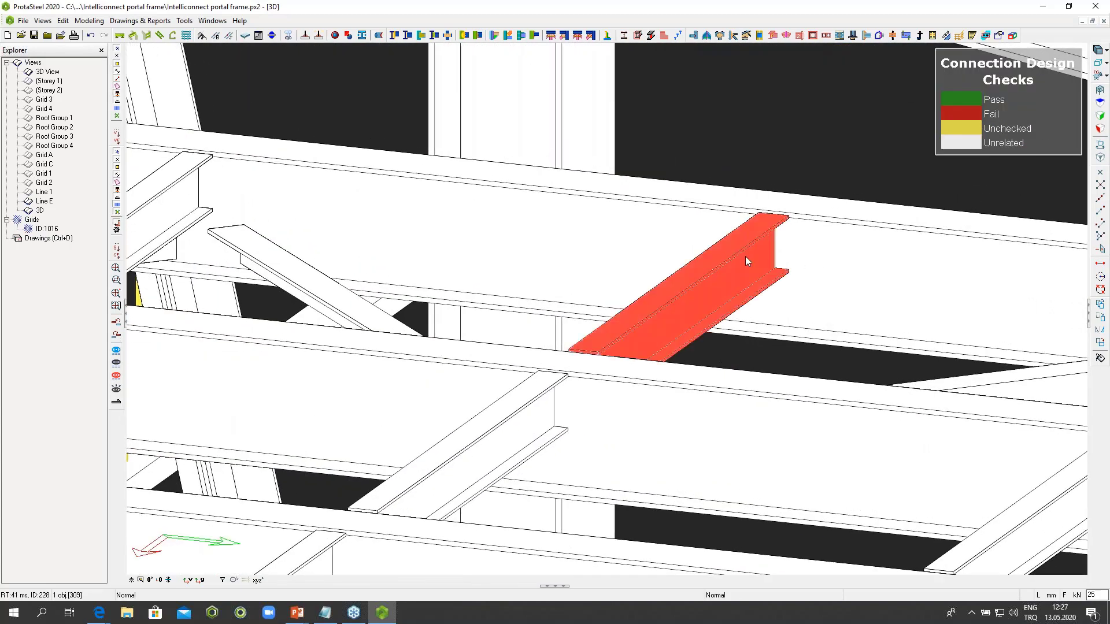
{"action": "left_click", "coordinate": [652, 450]}
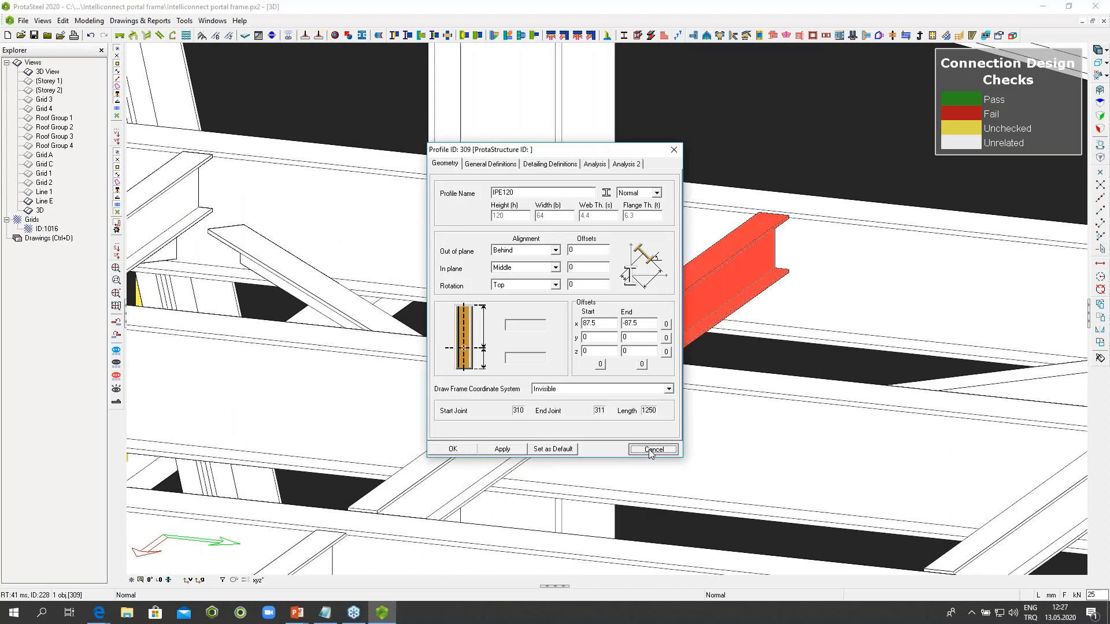
{"action": "left_click", "coordinate": [799, 116]}
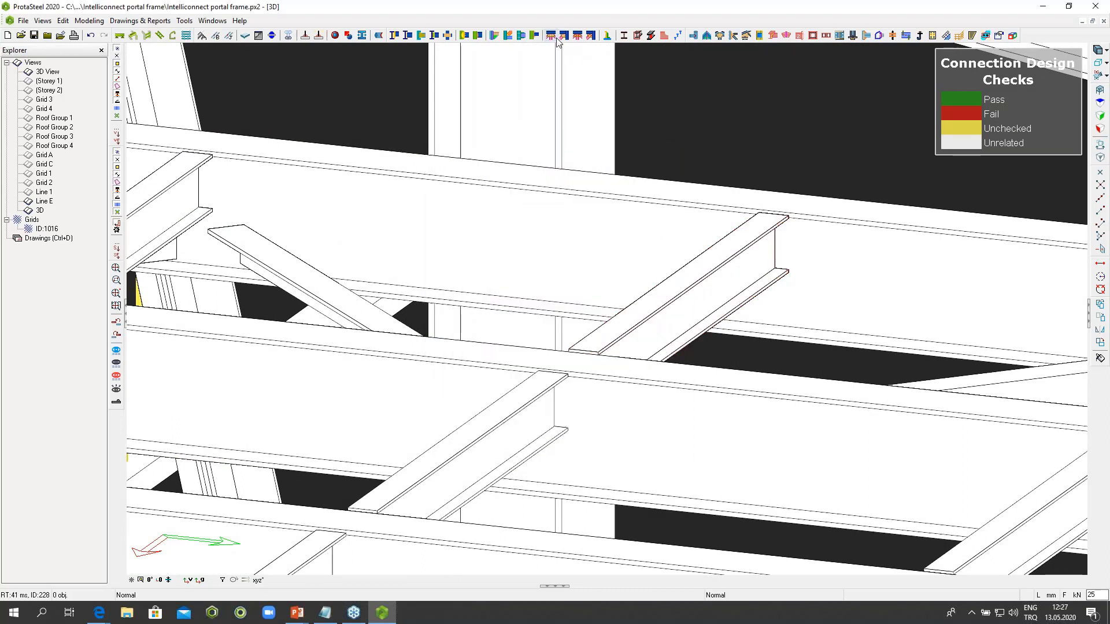
Step: Add a beam-to-beam connection between the mezzanine main beam and the short IPE120 secondary beam
{"action": "left_click", "coordinate": [395, 36]}
{"action": "left_click", "coordinate": [824, 240]}
{"action": "left_click", "coordinate": [743, 263]}
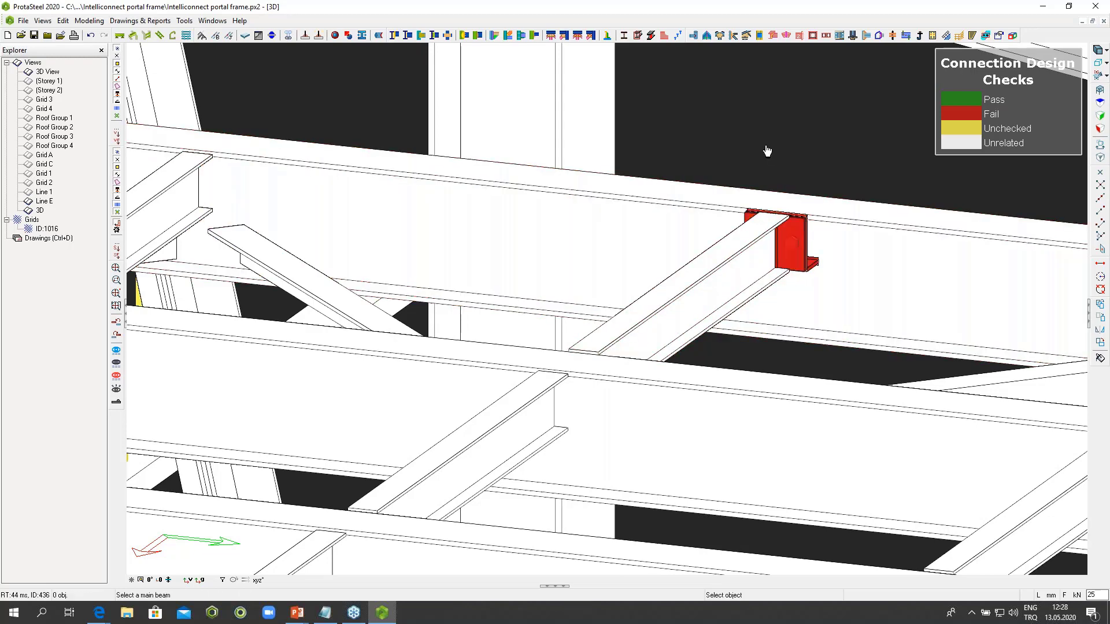
Step: Open the macro properties of the failing stiffened end plate connection on the mezzanine main beam and close them without changes
{"action": "key", "text": "Escape"}
{"action": "left_click", "coordinate": [786, 265]}
{"action": "left_click", "coordinate": [786, 265]}
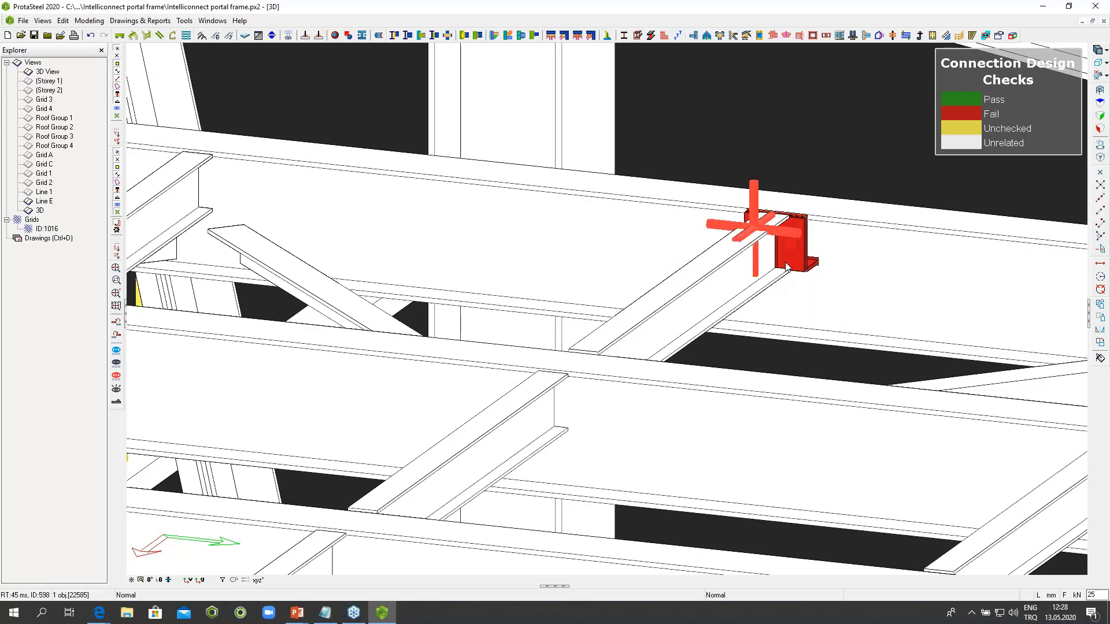
{"action": "double_click", "coordinate": [786, 266]}
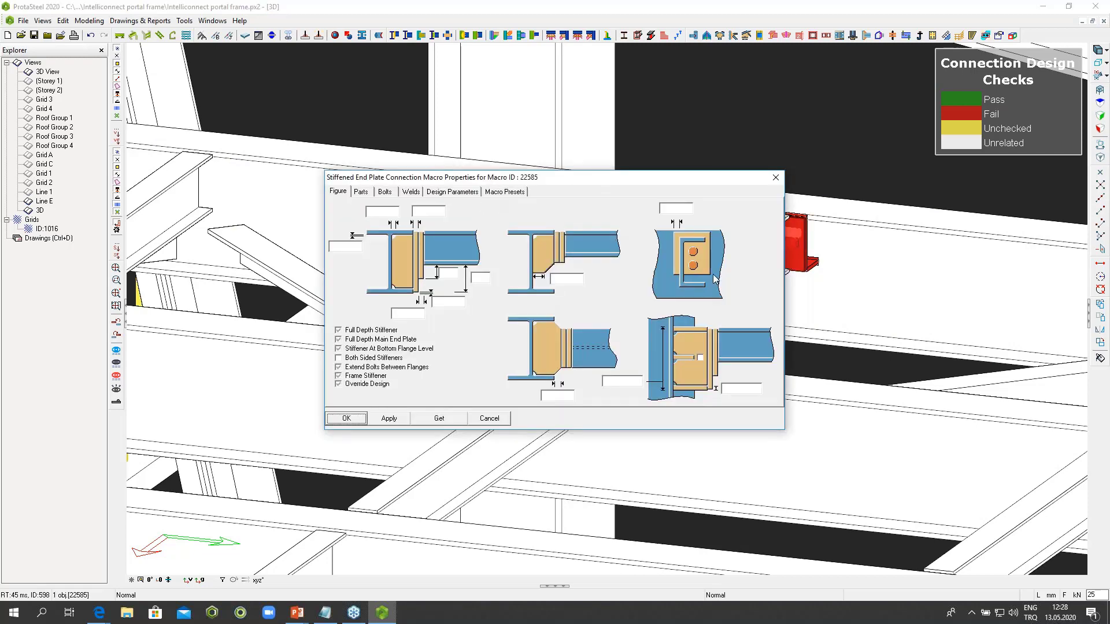
{"action": "left_click", "coordinate": [490, 420]}
Step: Generate the default report for the stiffened end plate connection, review it through the bolt checks, and close it
{"action": "right_click", "coordinate": [762, 257]}
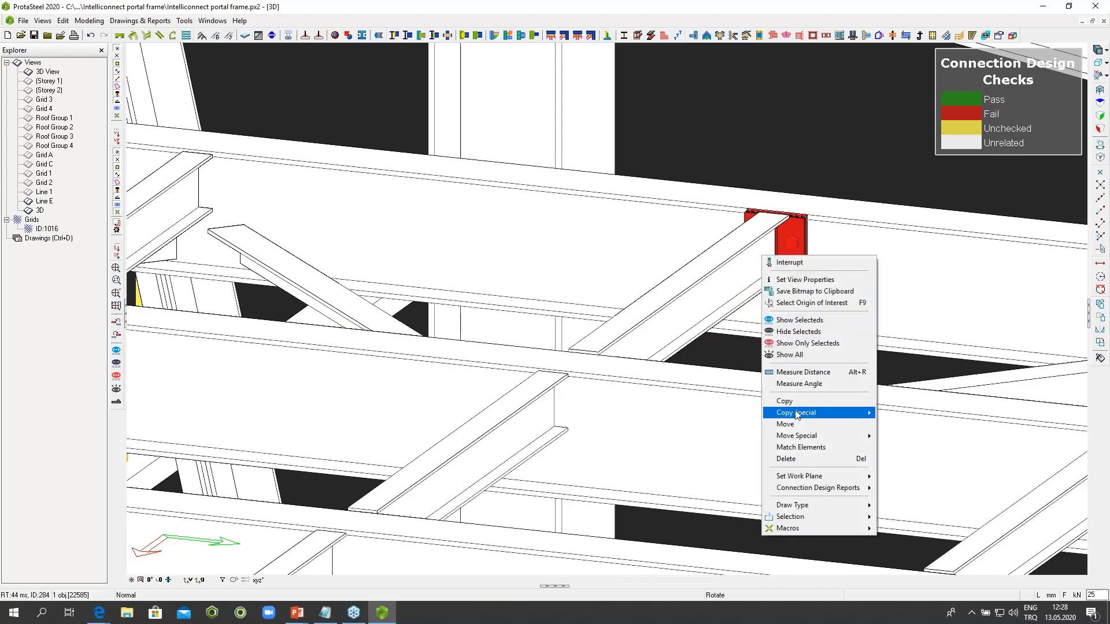
{"action": "left_click", "coordinate": [910, 505]}
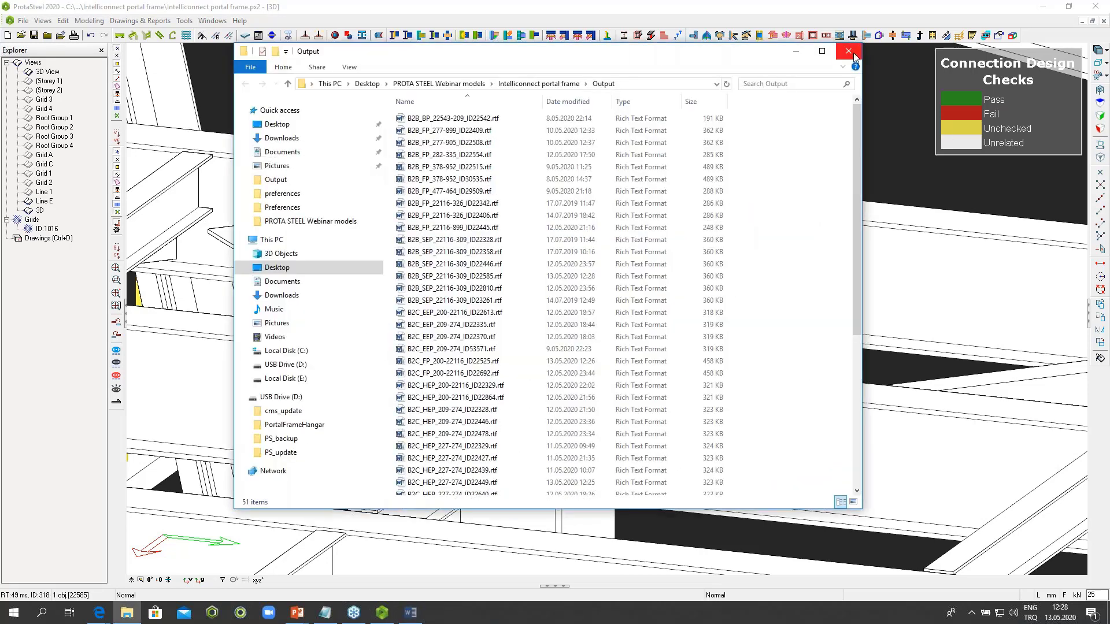
{"action": "left_click", "coordinate": [854, 52]}
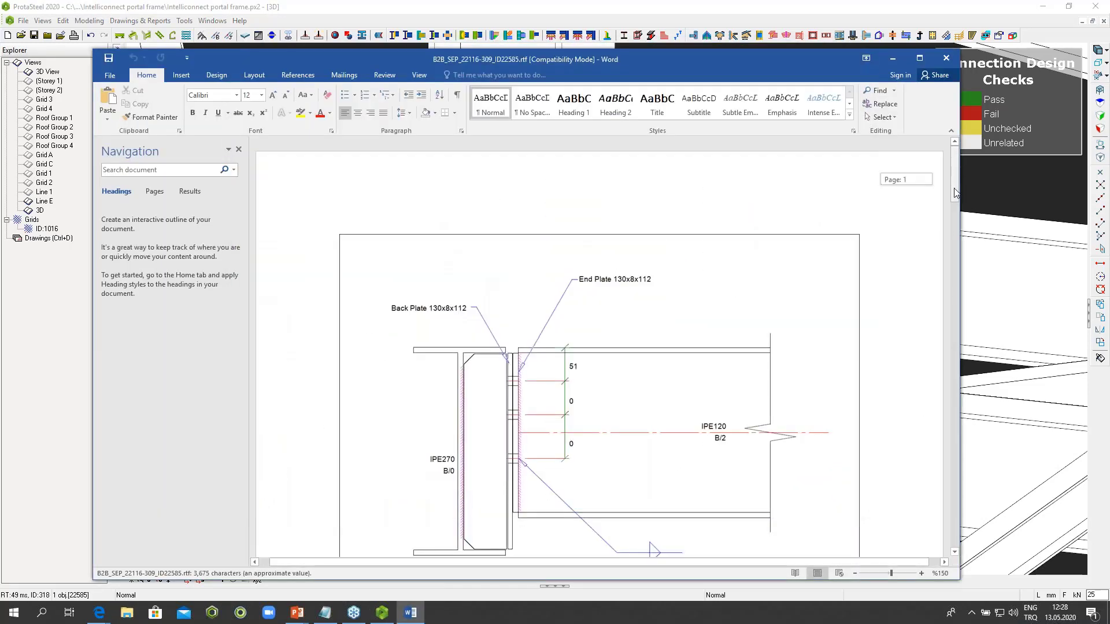
{"action": "left_click_drag", "start_coordinate": [954, 182], "coordinate": [956, 453]}
{"action": "left_click_drag", "start_coordinate": [955, 407], "coordinate": [955, 347]}
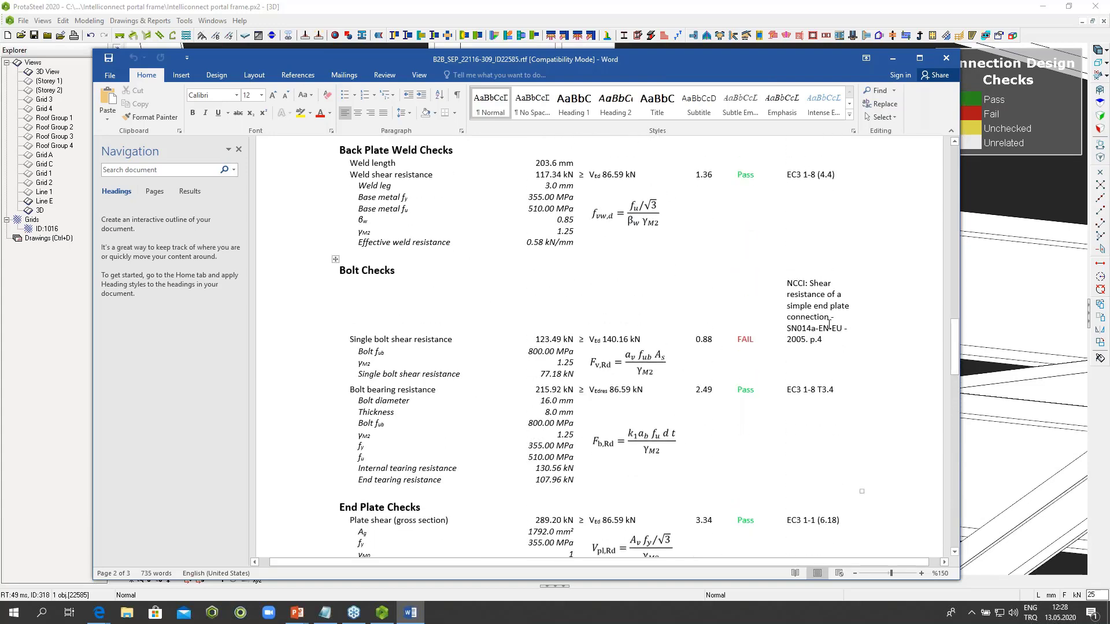
{"action": "left_click", "coordinate": [945, 57]}
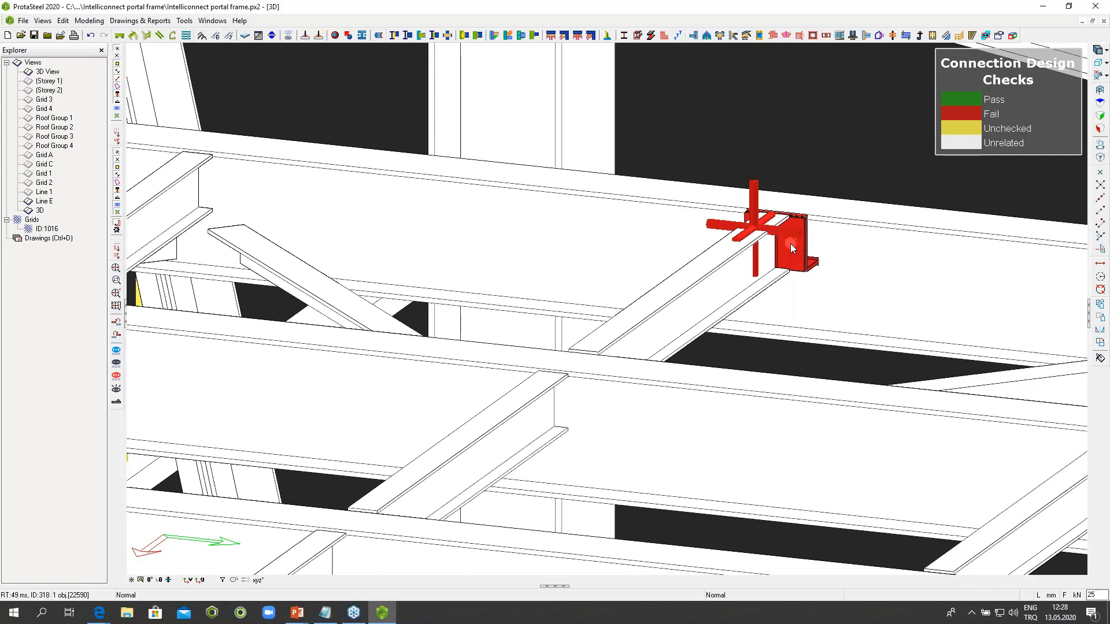
Step: Set the stiffened end plate connection's bolt assembly to 8.8_BOLT and its bolt diameter to 20 mm
{"action": "double_click", "coordinate": [791, 247]}
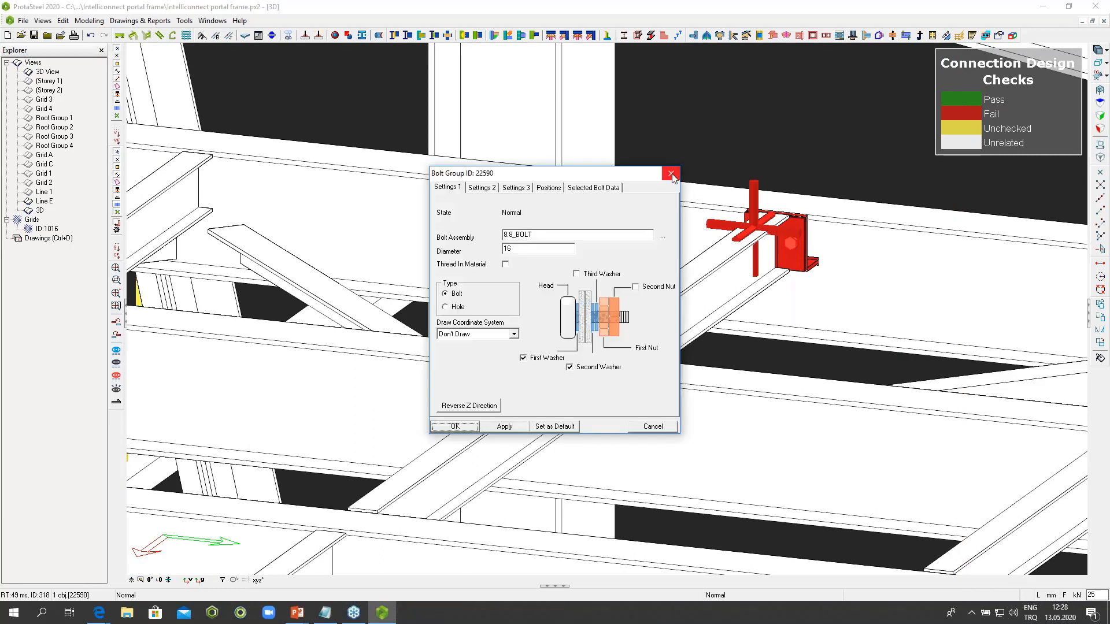
{"action": "key", "text": "Escape"}
{"action": "double_click", "coordinate": [753, 202]}
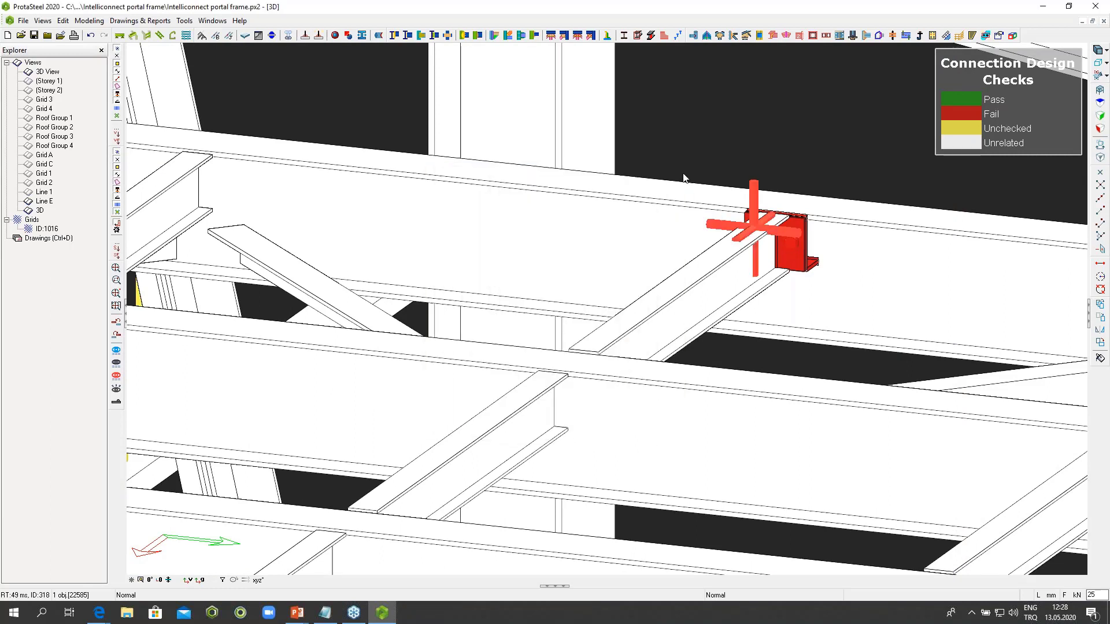
{"action": "left_click", "coordinate": [391, 192]}
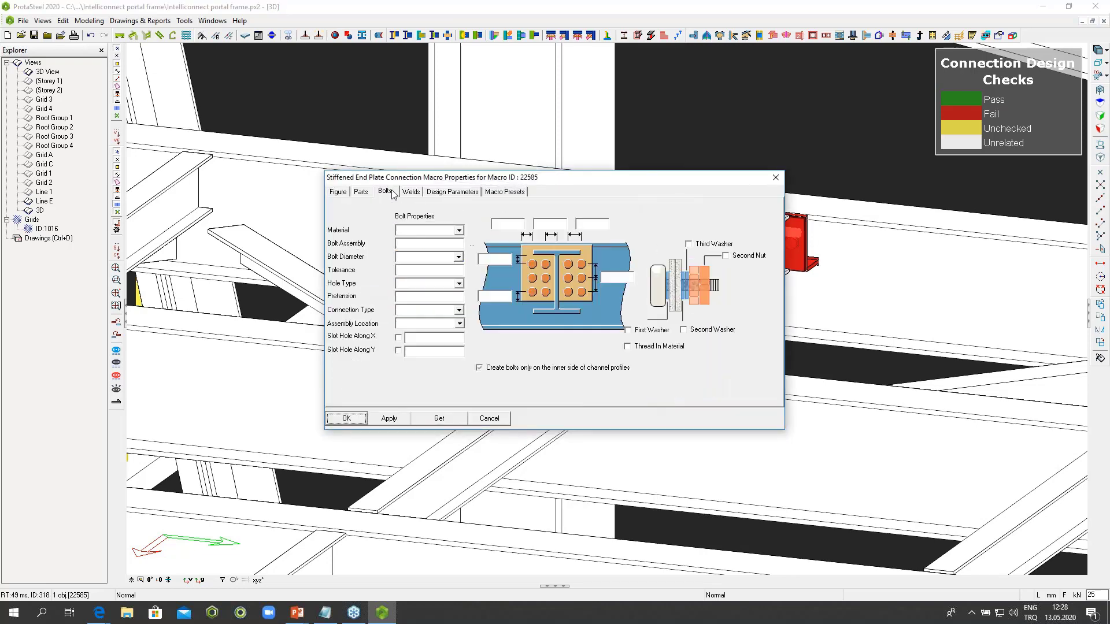
{"action": "left_click", "coordinate": [471, 245]}
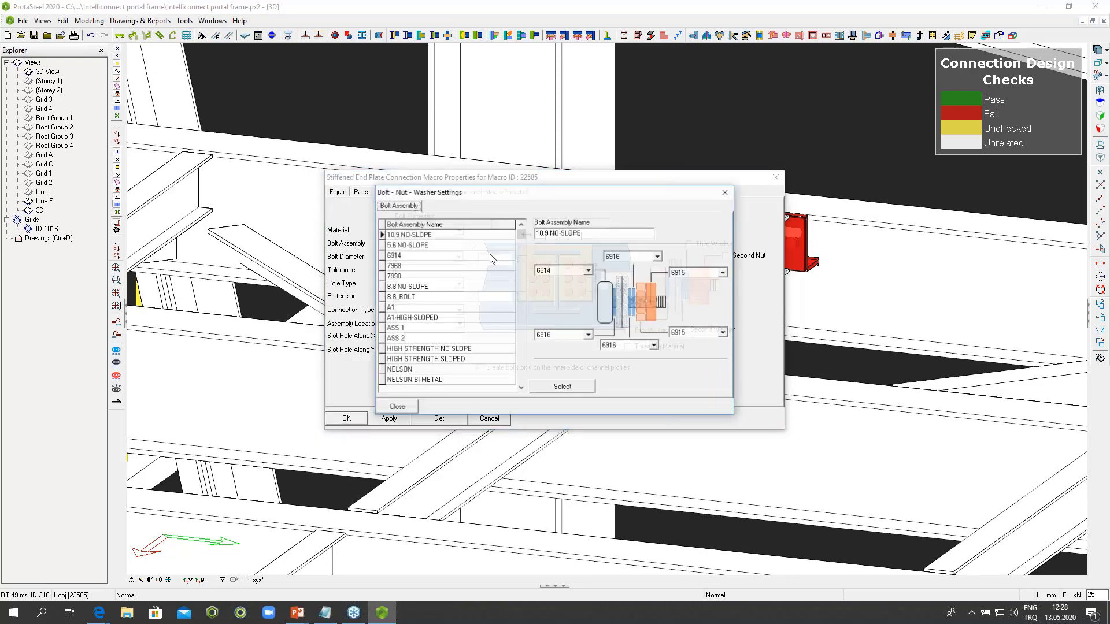
{"action": "double_click", "coordinate": [404, 297]}
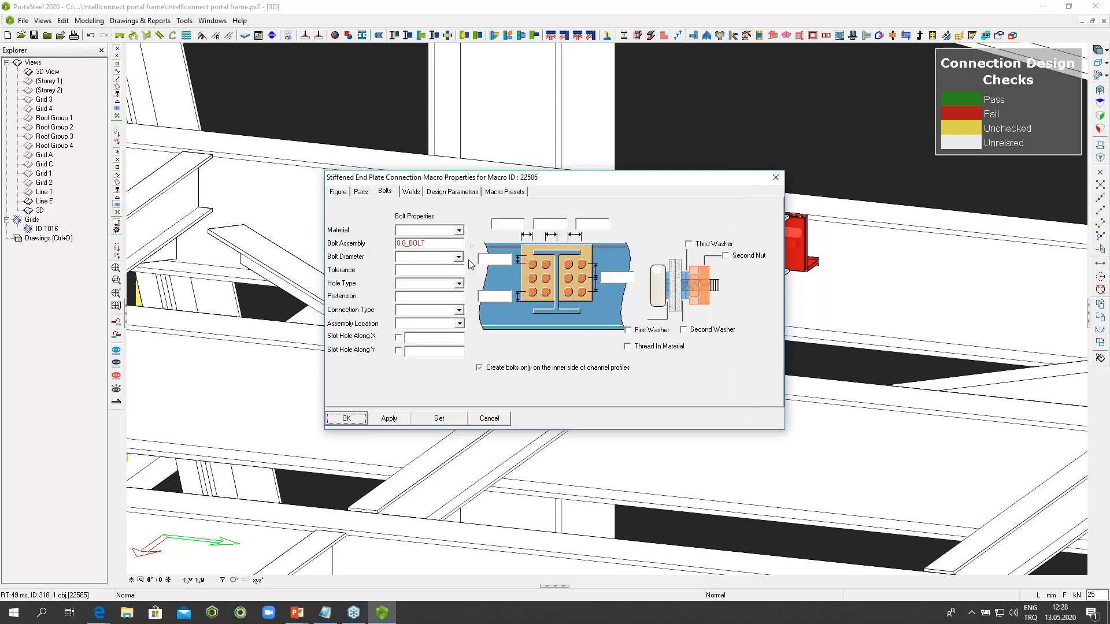
{"action": "left_click", "coordinate": [458, 257]}
{"action": "left_click", "coordinate": [422, 292]}
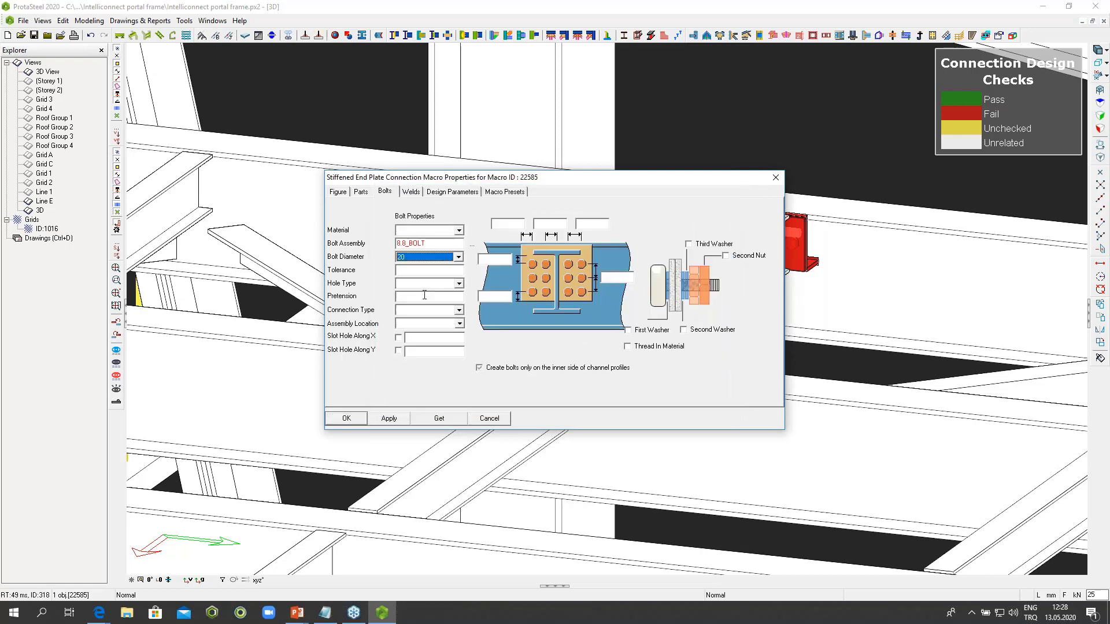
{"action": "left_click", "coordinate": [340, 419]}
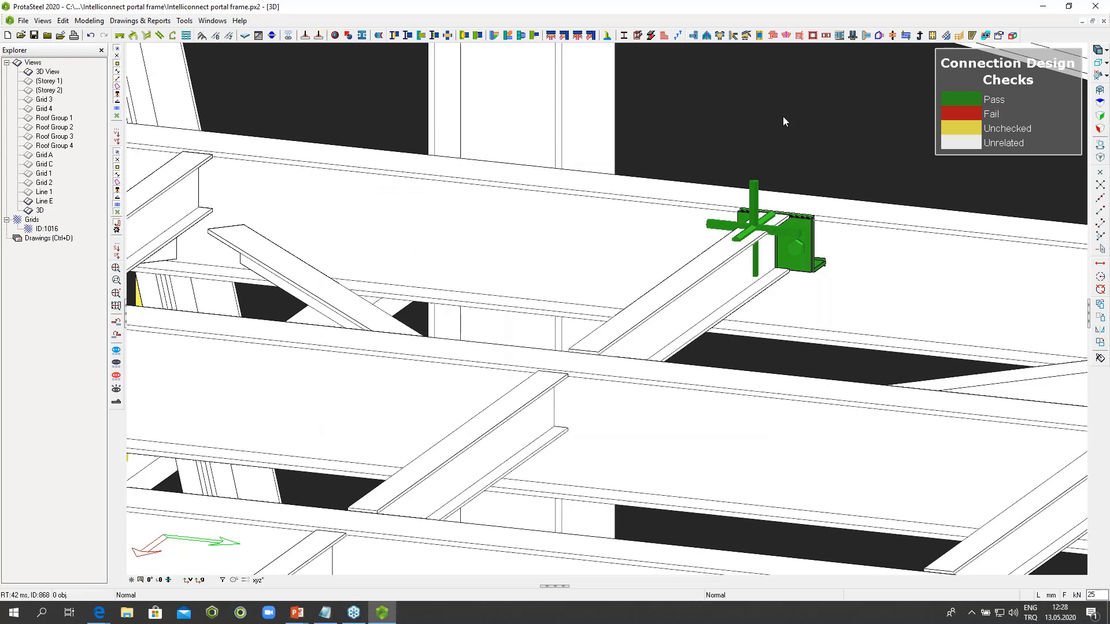
Step: Add a gusset plate connection joining one vertical and the adjacent diagonal to the bottom chord of the roof truss
{"action": "scroll", "coordinate": [776, 130], "scroll_direction": "down", "scroll_amount": 2}
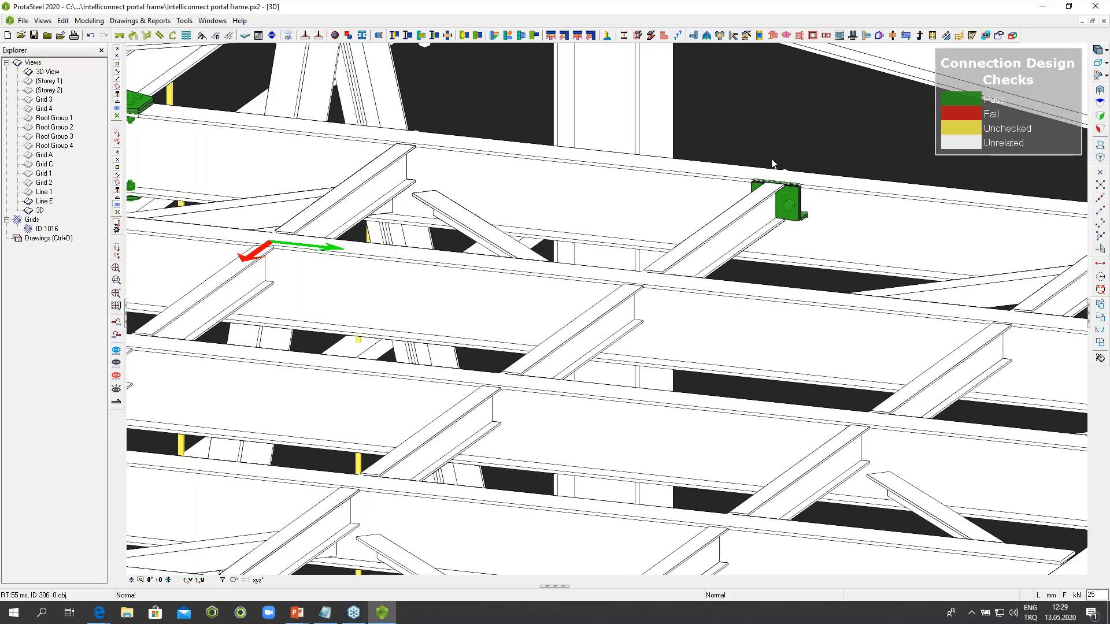
{"action": "scroll", "coordinate": [745, 282], "scroll_direction": "down", "scroll_amount": 10}
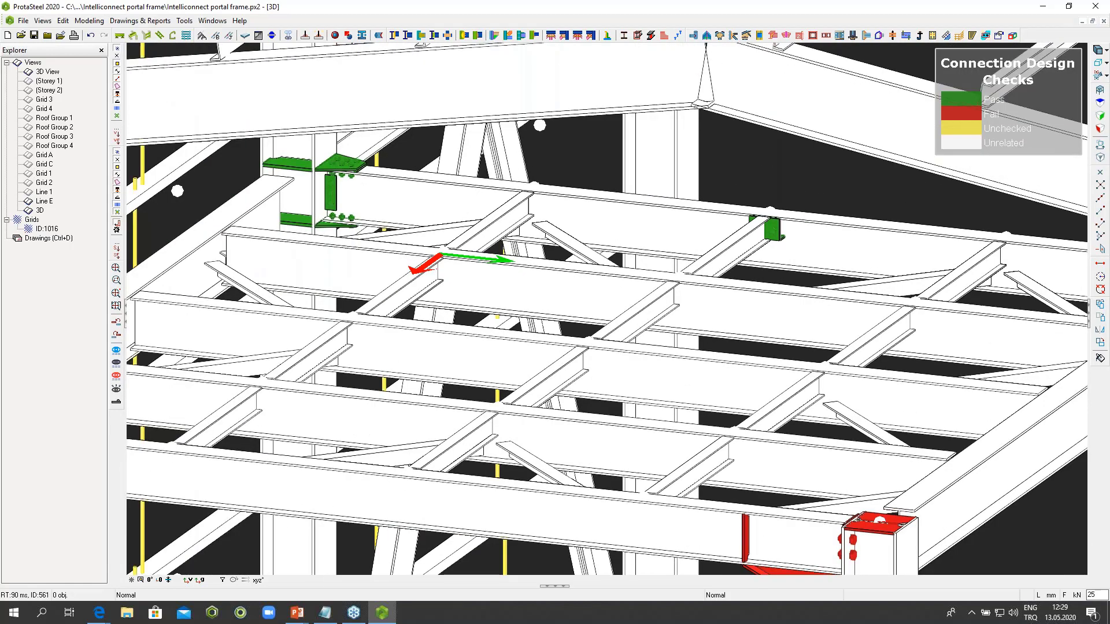
{"action": "scroll", "coordinate": [745, 281], "scroll_direction": "up", "scroll_amount": 5}
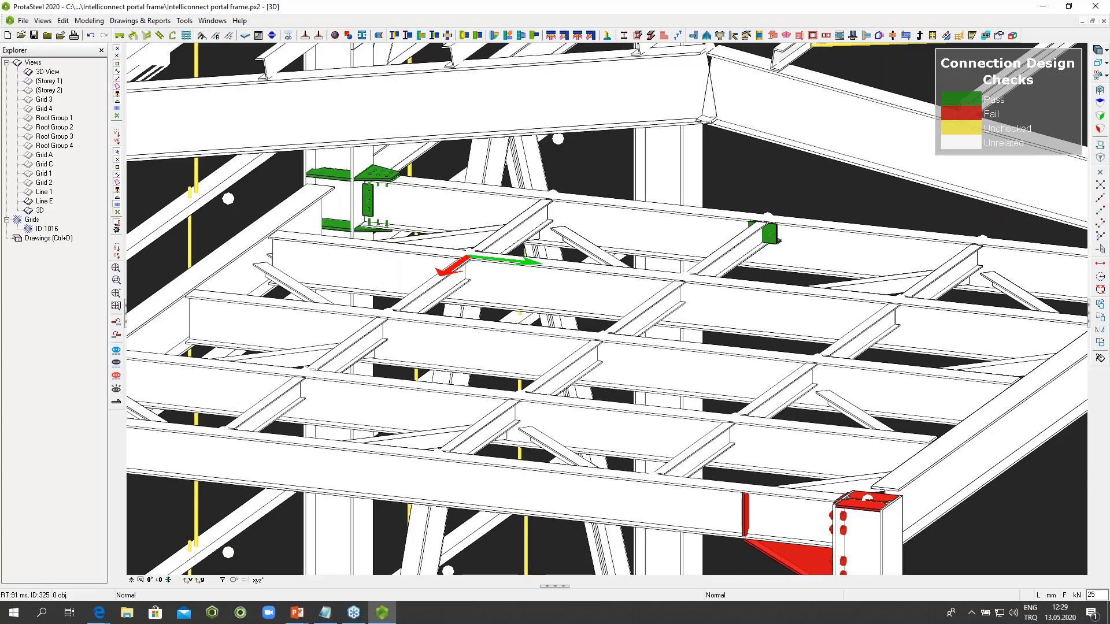
{"action": "scroll", "coordinate": [745, 281], "scroll_direction": "down", "scroll_amount": 9}
{"action": "middle_click_drag", "start_coordinate": [745, 282], "coordinate": [549, 315]}
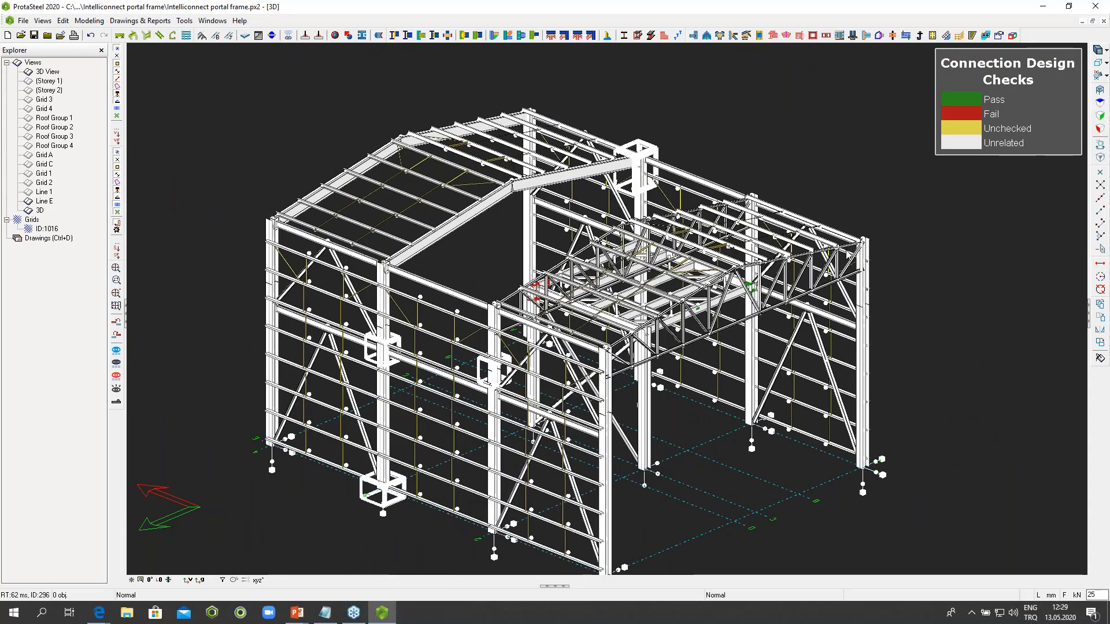
{"action": "scroll", "coordinate": [635, 277], "scroll_direction": "up", "scroll_amount": 10}
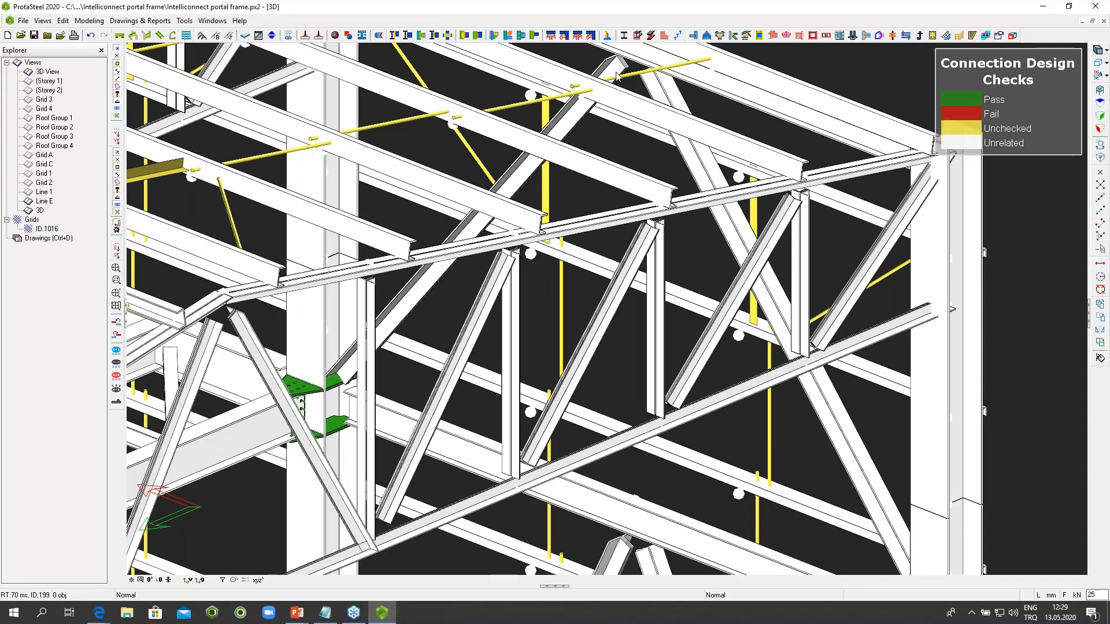
{"action": "left_click", "coordinate": [577, 36]}
{"action": "left_click", "coordinate": [710, 409]}
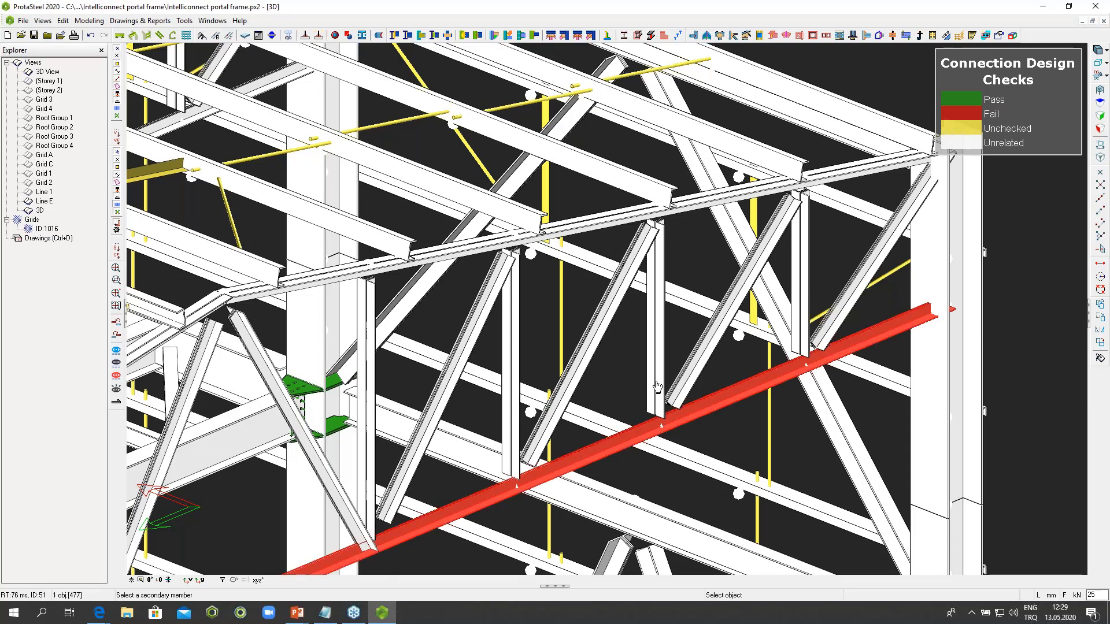
{"action": "left_click", "coordinate": [654, 323]}
{"action": "left_click", "coordinate": [733, 301]}
{"action": "right_click", "coordinate": [714, 379]}
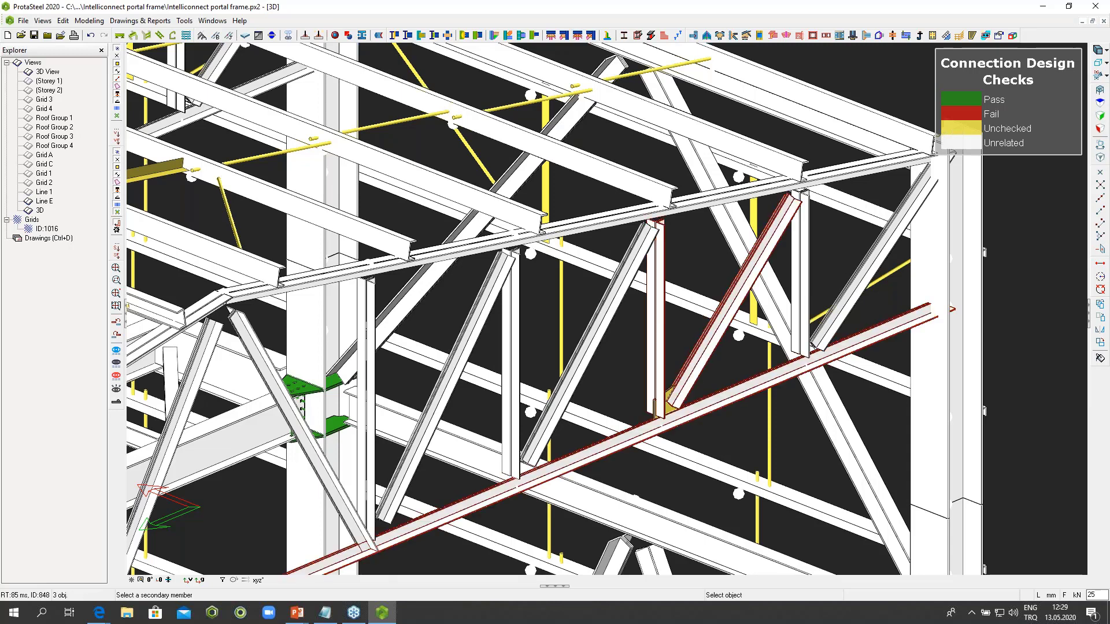
Step: Generate the default report for the truss gusset plate connection, review it through the supported beam checks, and close it
{"action": "scroll", "coordinate": [662, 417], "scroll_direction": "up", "scroll_amount": 1}
{"action": "scroll", "coordinate": [711, 393], "scroll_direction": "up", "scroll_amount": 3}
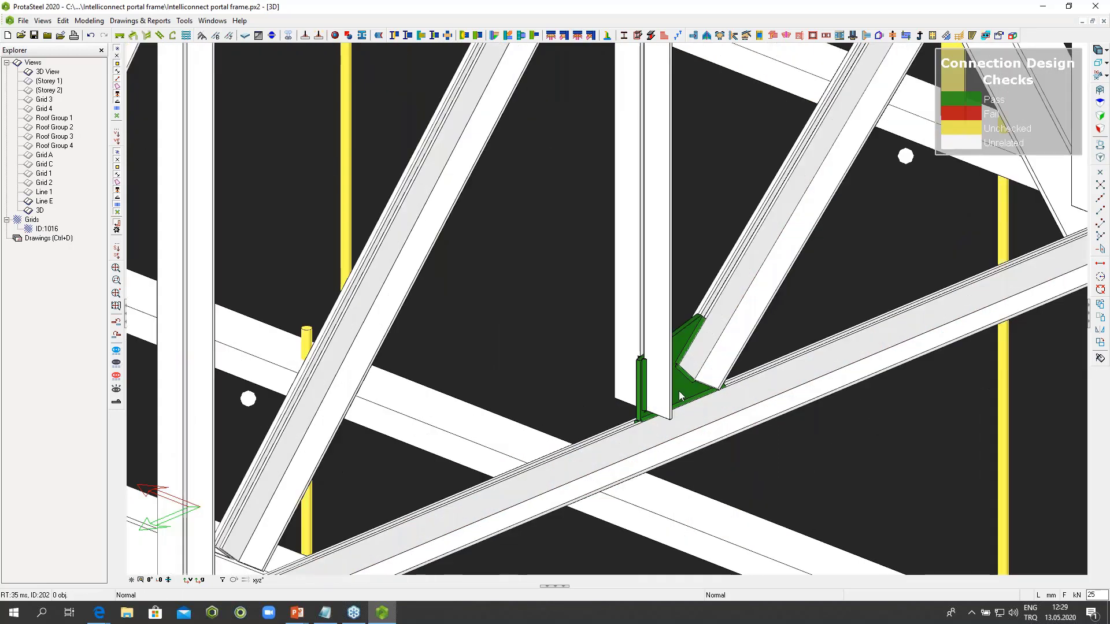
{"action": "right_click", "coordinate": [716, 390]}
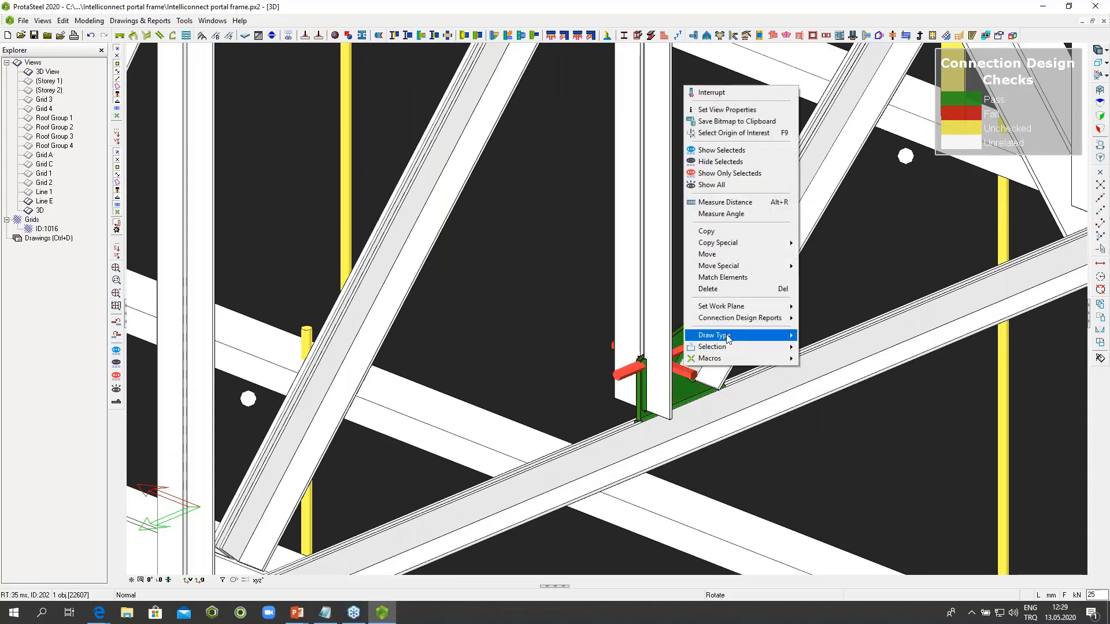
{"action": "mouse_move", "coordinate": [785, 320]}
{"action": "left_click", "coordinate": [850, 334]}
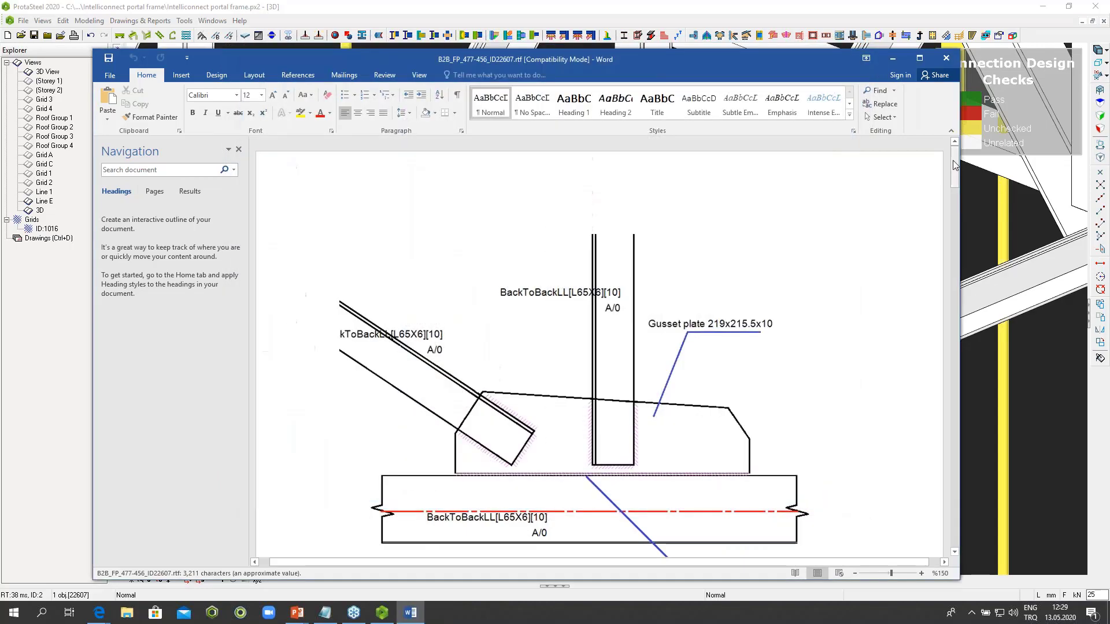
{"action": "left_click_drag", "start_coordinate": [954, 165], "coordinate": [930, 518]}
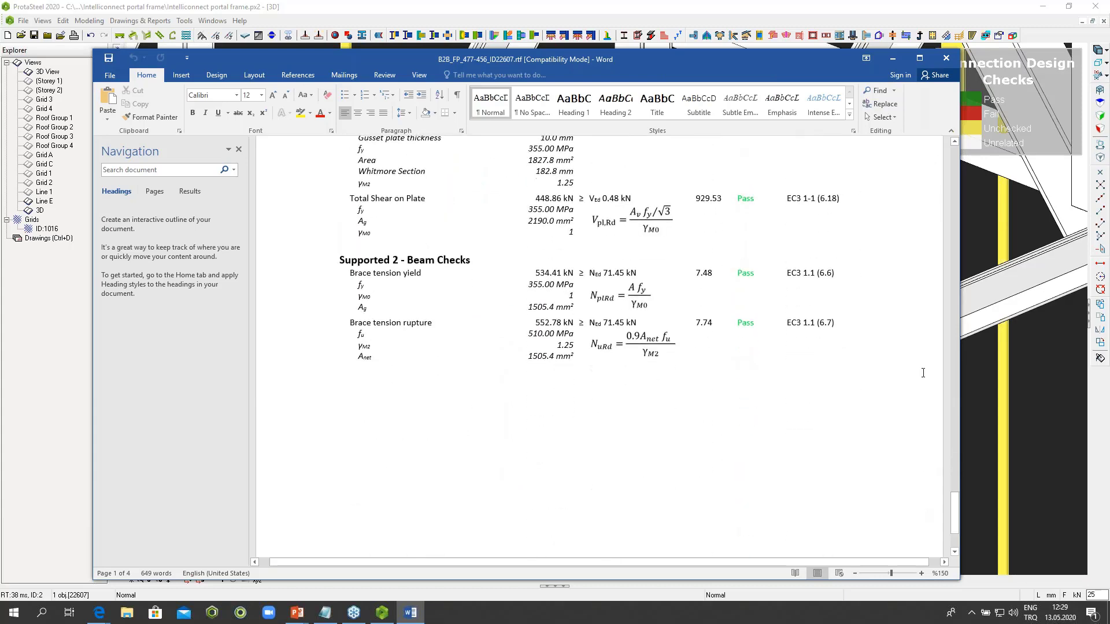
{"action": "left_click", "coordinate": [945, 58]}
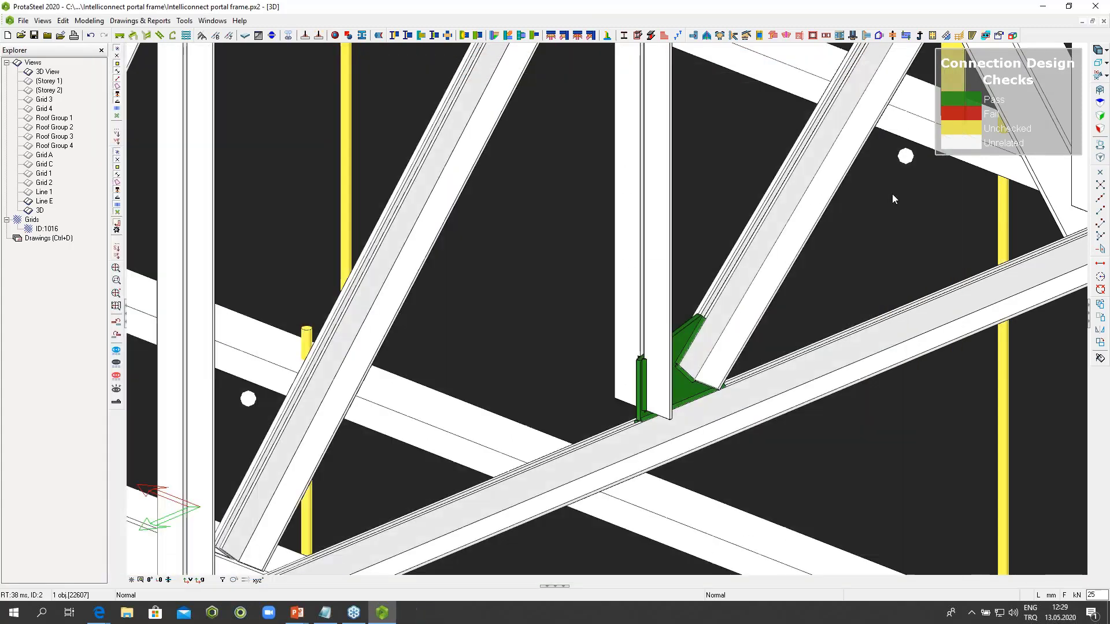
Step: Add a bolted splice connection between the lower and upper segments of the column at the end of the truss
{"action": "scroll", "coordinate": [876, 228], "scroll_direction": "down", "scroll_amount": 5}
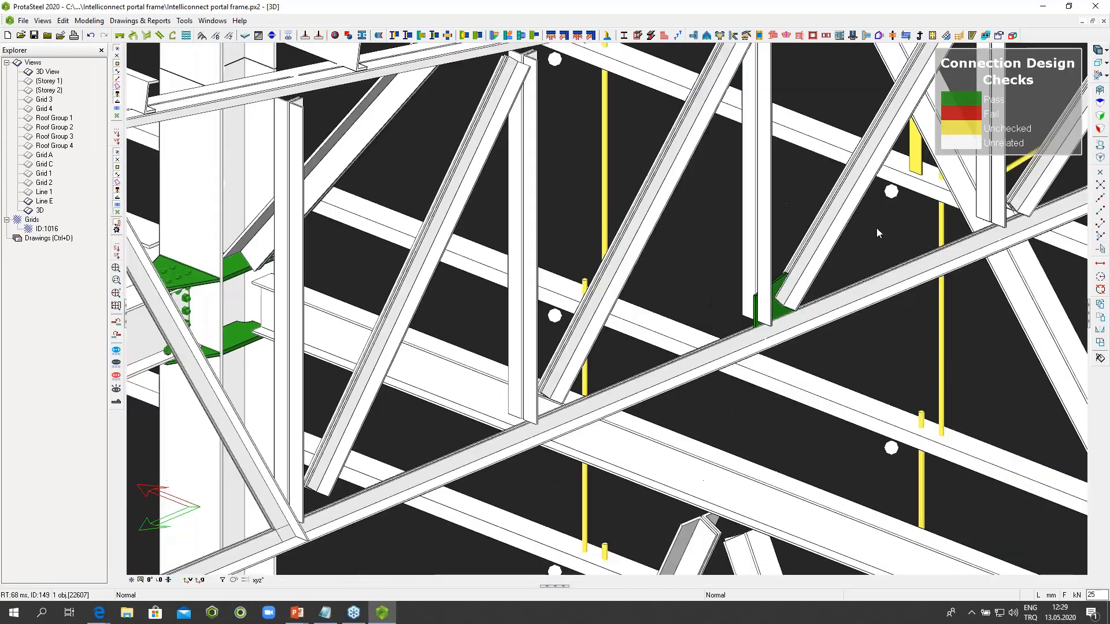
{"action": "scroll", "coordinate": [838, 238], "scroll_direction": "down", "scroll_amount": 3}
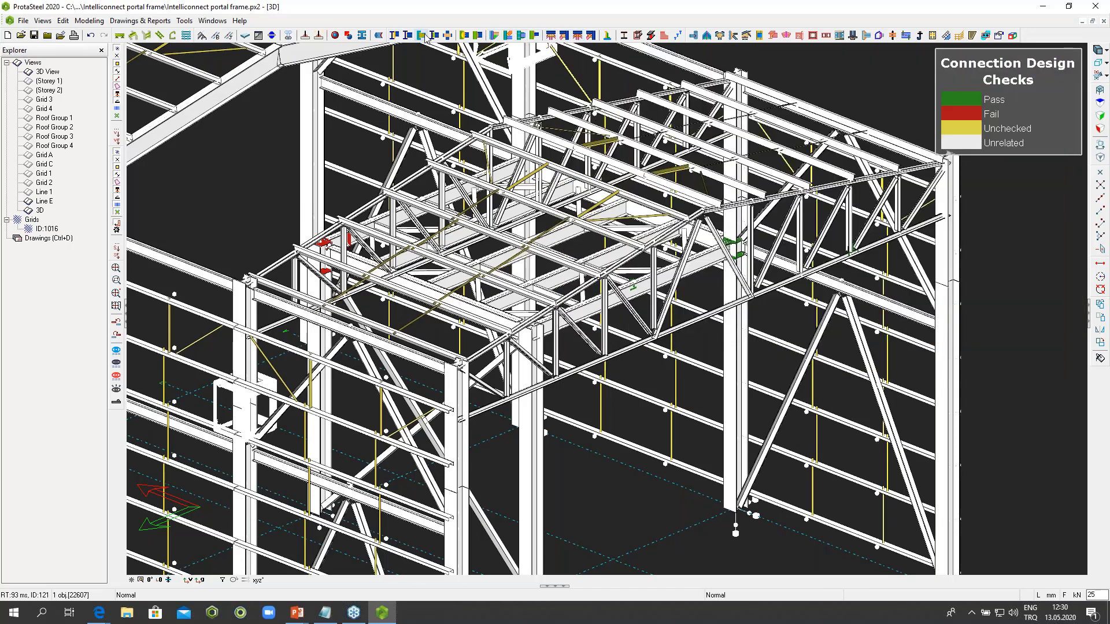
{"action": "mouse_move", "coordinate": [425, 38]}
{"action": "left_click", "coordinate": [624, 35]}
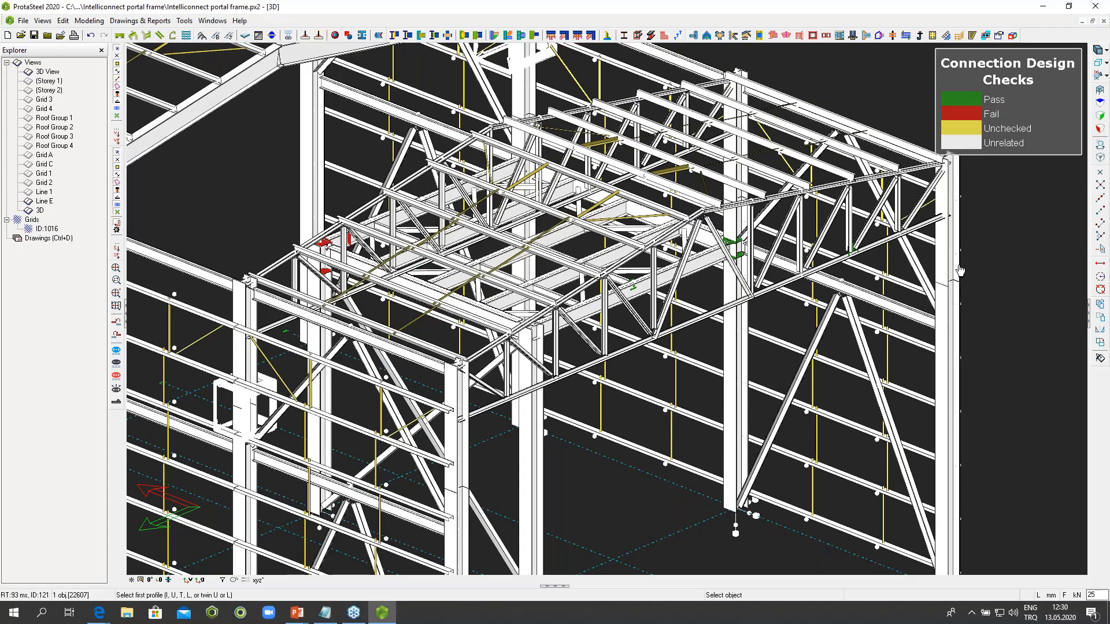
{"action": "scroll", "coordinate": [959, 270], "scroll_direction": "up", "scroll_amount": 3}
{"action": "key", "text": "Escape"}
{"action": "middle_click_drag", "start_coordinate": [853, 284], "coordinate": [688, 280]}
{"action": "left_click", "coordinate": [624, 35]}
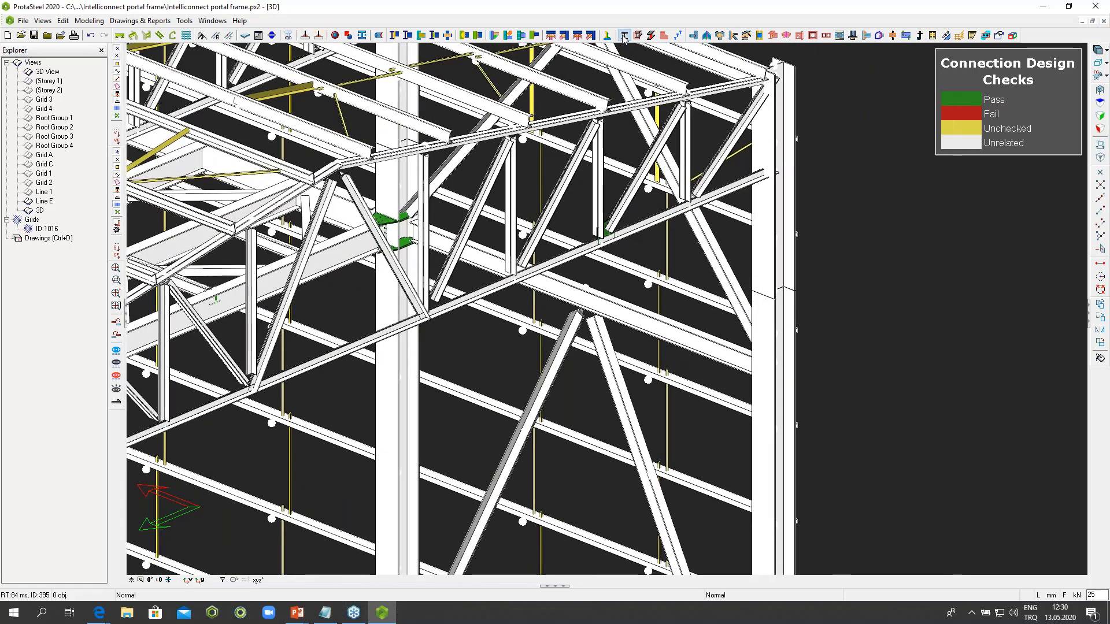
{"action": "left_click", "coordinate": [775, 398]}
{"action": "left_click", "coordinate": [769, 254]}
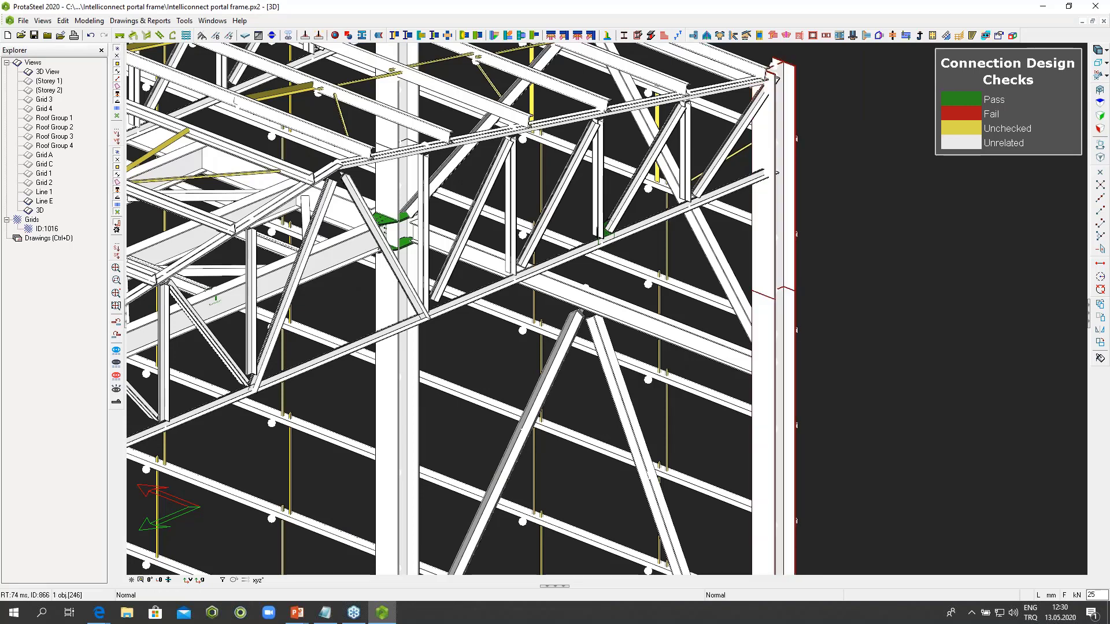
{"action": "key", "text": "Escape"}
Step: Generate the default design report for the column splice connection, review it through the web left plate bolt checks, and close it
{"action": "scroll", "coordinate": [788, 292], "scroll_direction": "up", "scroll_amount": 3}
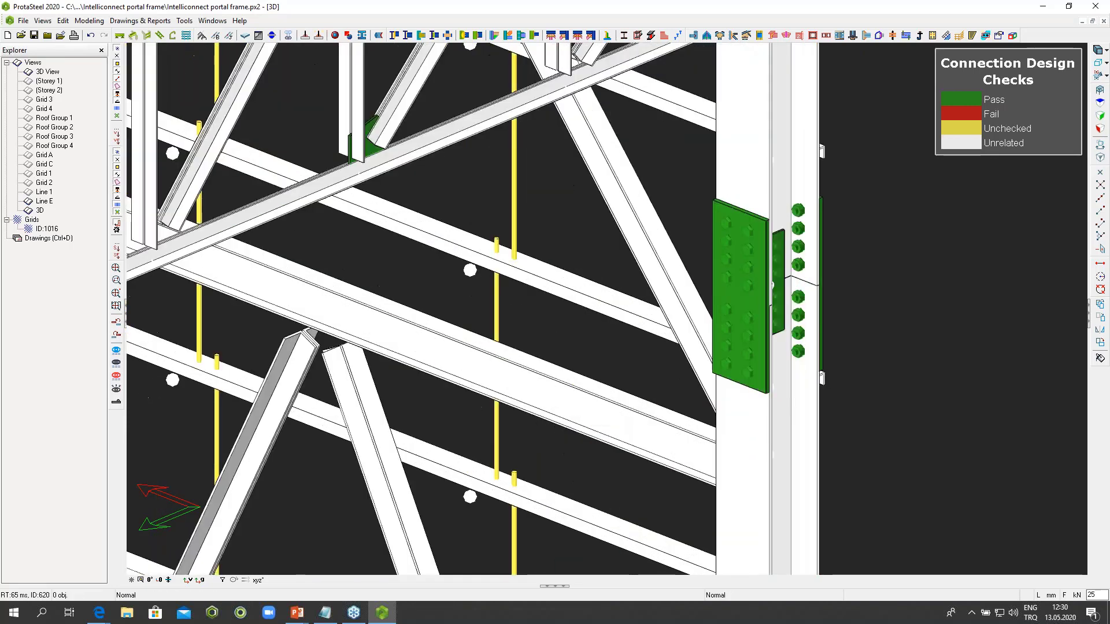
{"action": "scroll", "coordinate": [758, 296], "scroll_direction": "down", "scroll_amount": 1}
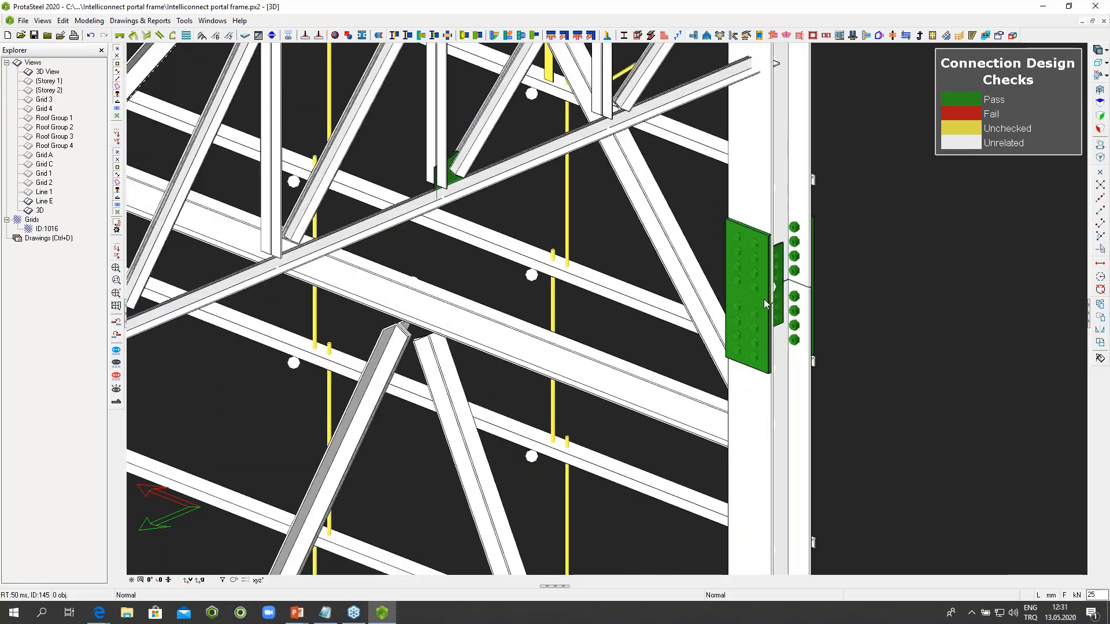
{"action": "left_click", "coordinate": [764, 299]}
{"action": "left_click", "coordinate": [764, 299]}
{"action": "right_click", "coordinate": [764, 300]}
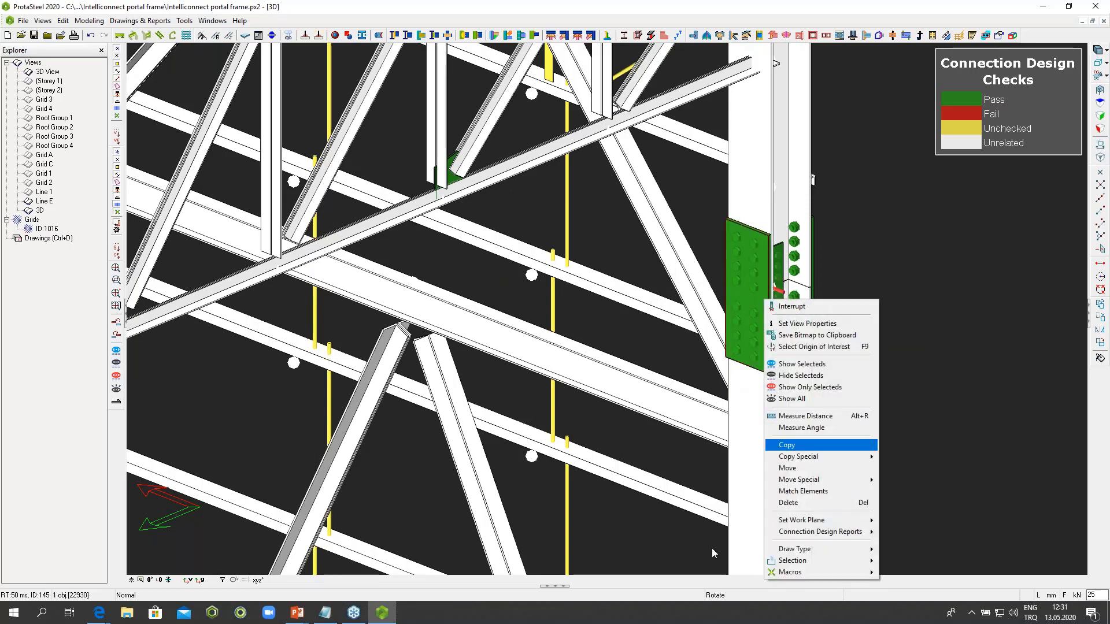
{"action": "mouse_move", "coordinate": [856, 531]}
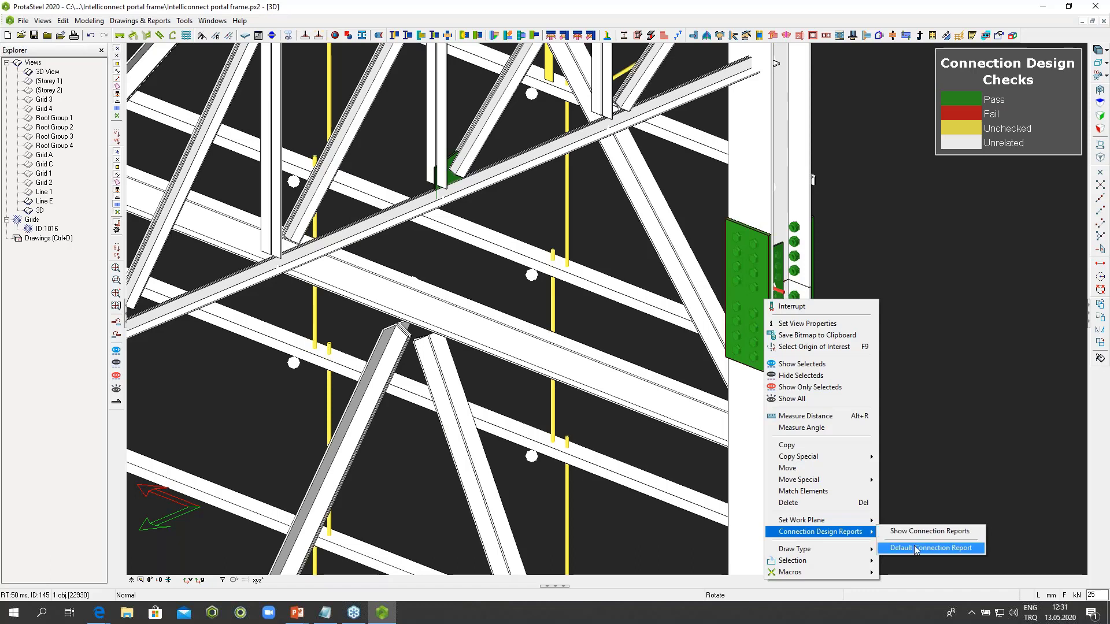
{"action": "left_click", "coordinate": [915, 549]}
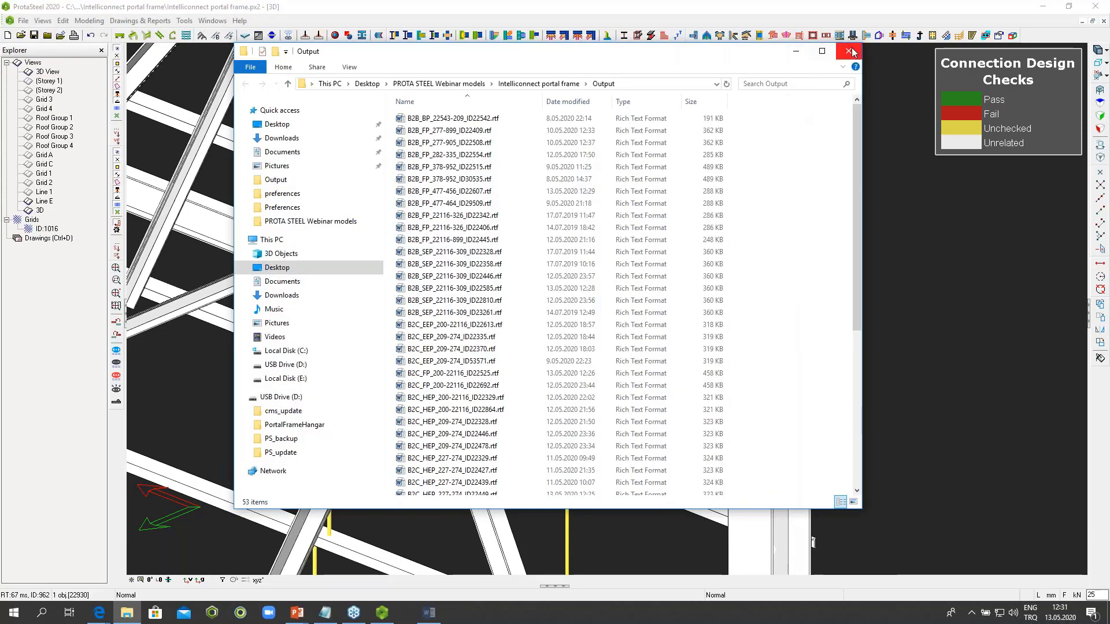
{"action": "left_click", "coordinate": [850, 51]}
{"action": "left_click_drag", "start_coordinate": [953, 165], "coordinate": [935, 428]}
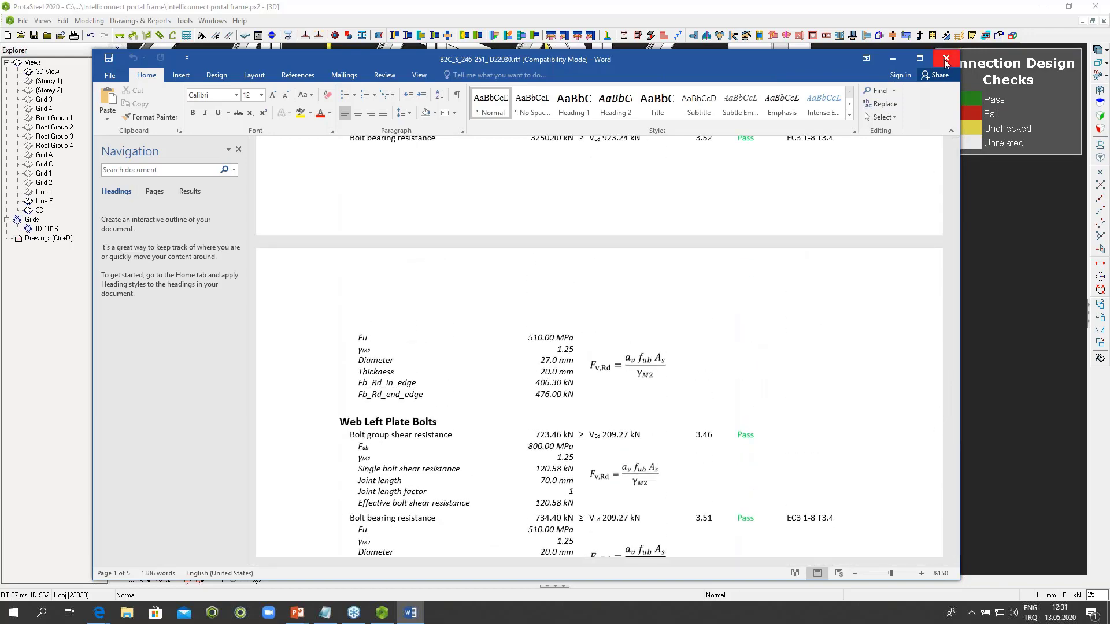
{"action": "left_click", "coordinate": [945, 58]}
Step: Reopen the recent Intelliconnect portal frame project, discarding the unsaved changes
{"action": "scroll", "coordinate": [915, 245], "scroll_direction": "down", "scroll_amount": 4}
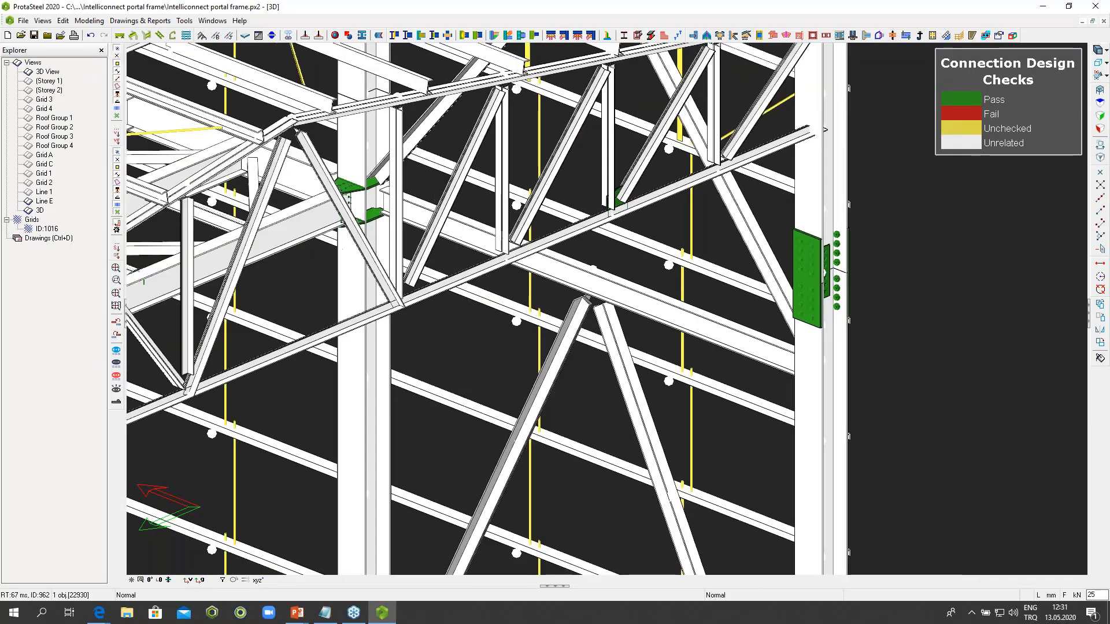
{"action": "scroll", "coordinate": [911, 248], "scroll_direction": "down", "scroll_amount": 8}
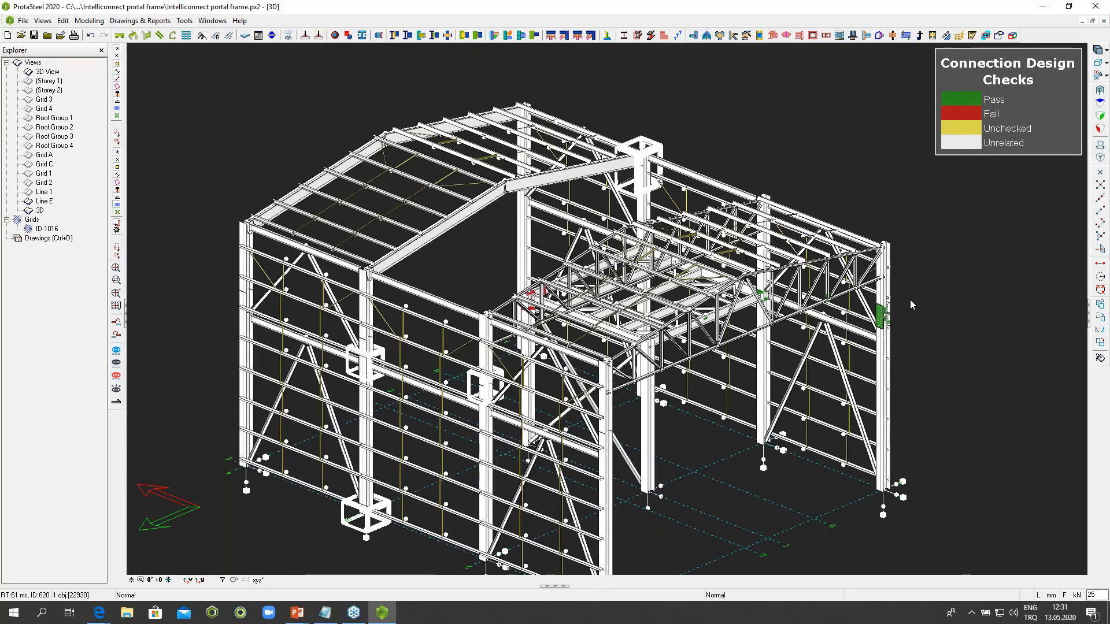
{"action": "middle_click_drag", "start_coordinate": [410, 232], "coordinate": [424, 205]}
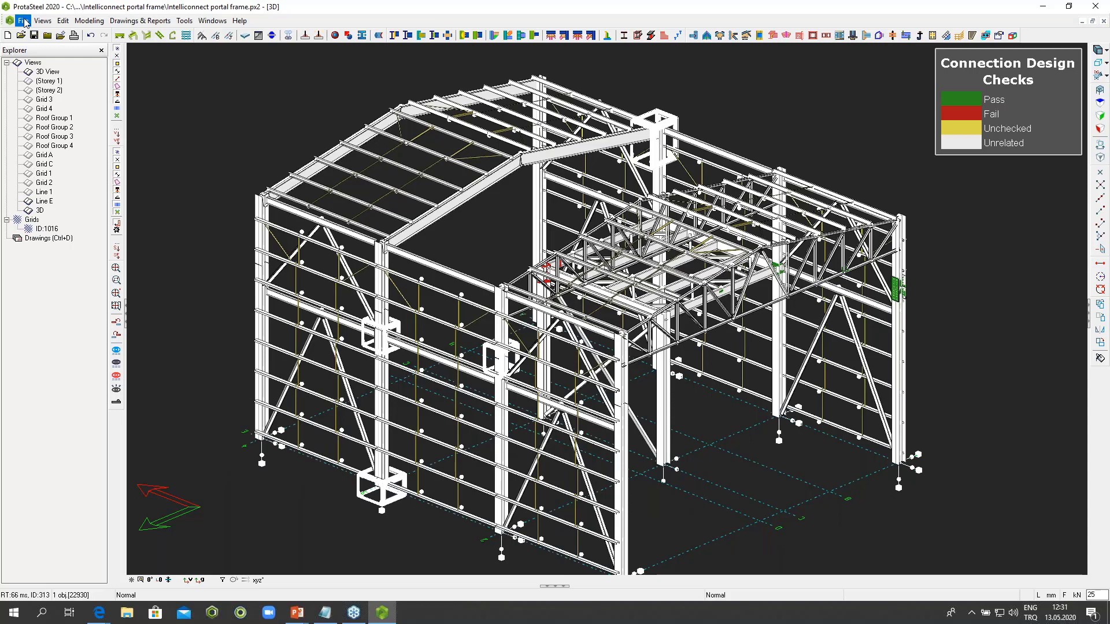
{"action": "left_click", "coordinate": [23, 21]}
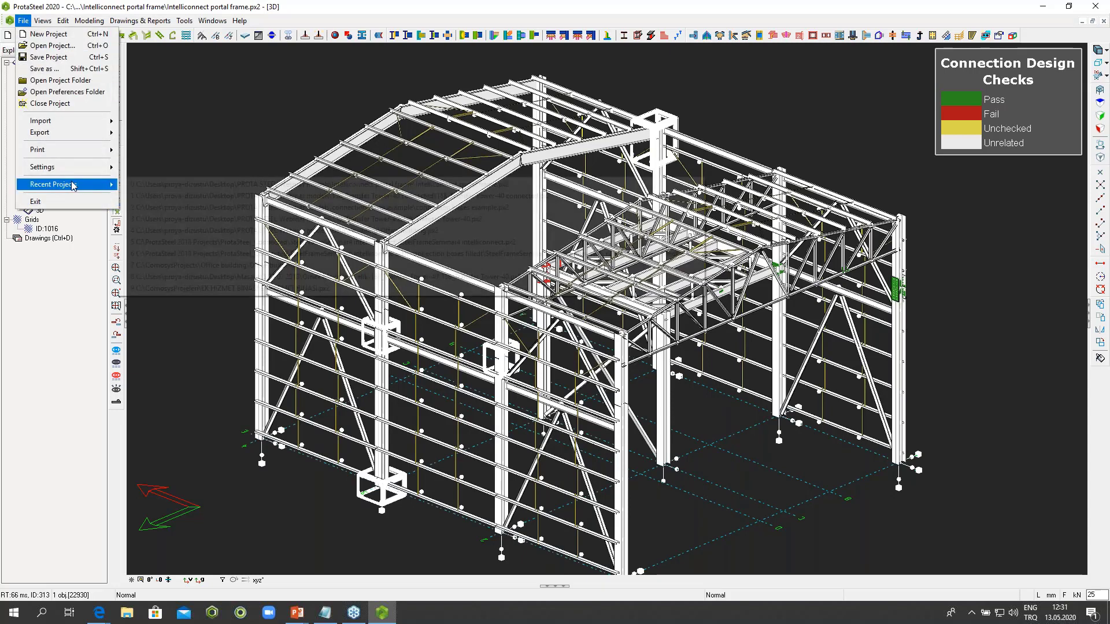
{"action": "mouse_move", "coordinate": [92, 184]}
{"action": "left_click", "coordinate": [207, 184]}
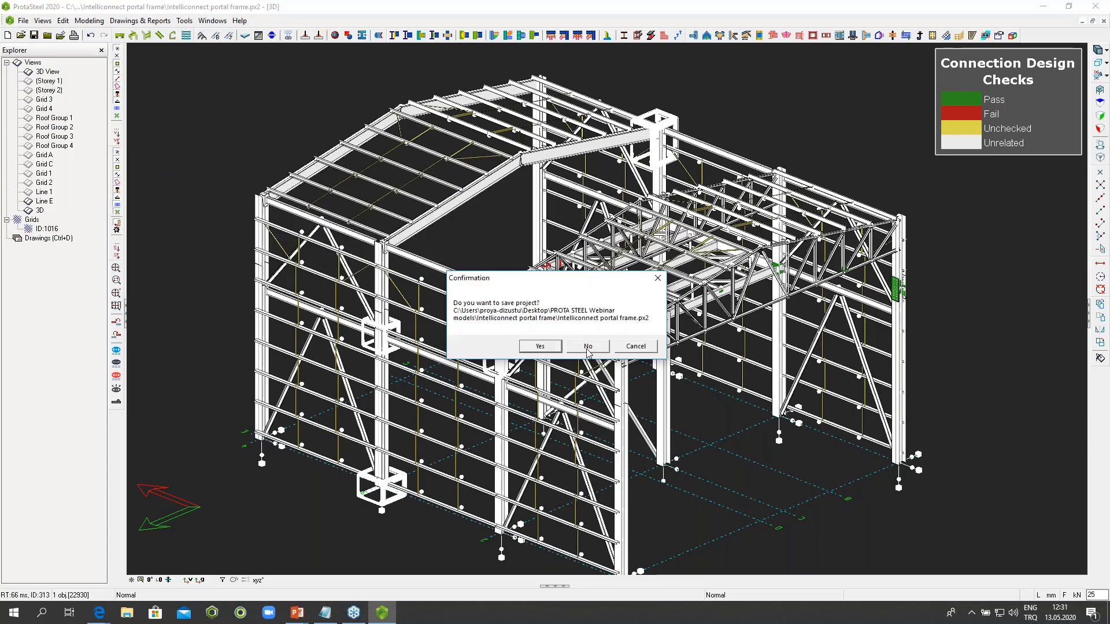
{"action": "left_click", "coordinate": [588, 346]}
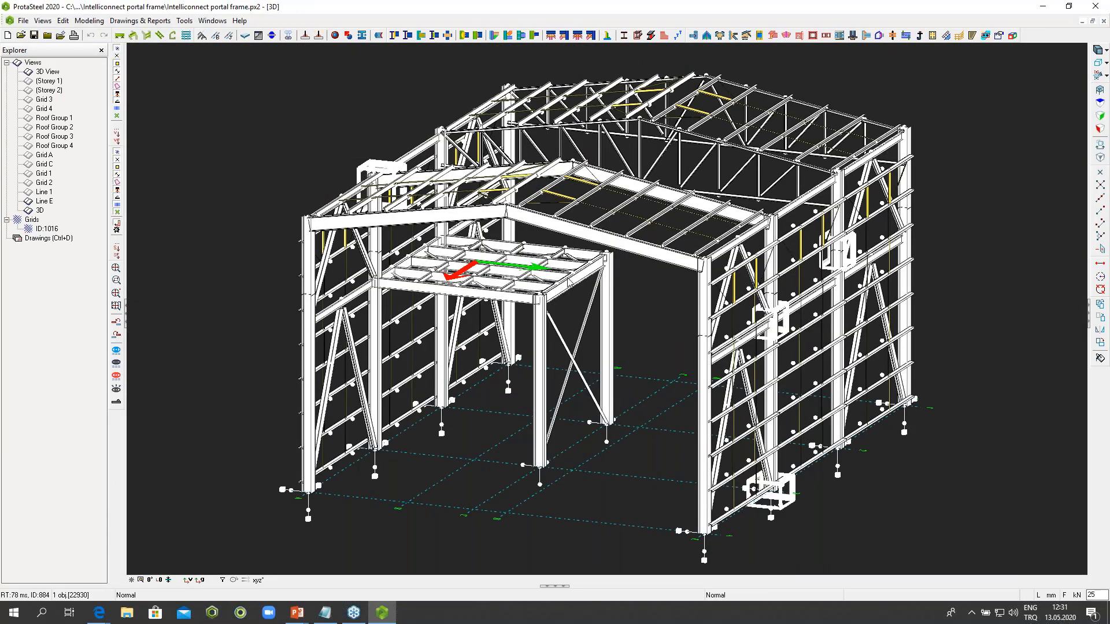
Step: Switch the connection design ratio colouring on and off again to restore the model's normal object colours
{"action": "left_click", "coordinate": [44, 21]}
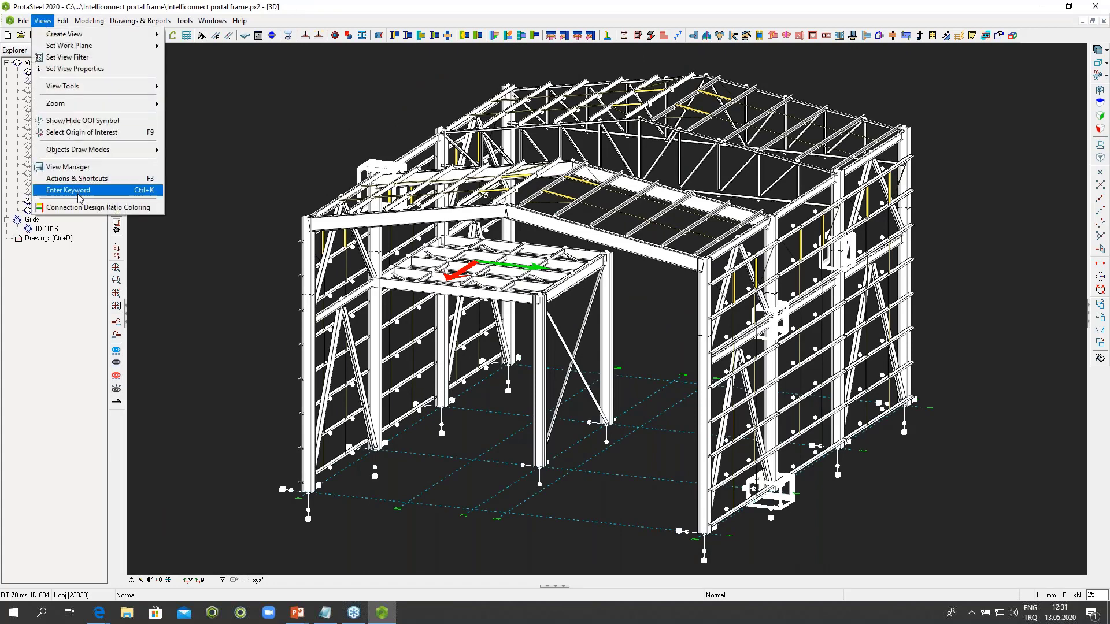
{"action": "left_click", "coordinate": [79, 209]}
{"action": "left_click", "coordinate": [44, 22]}
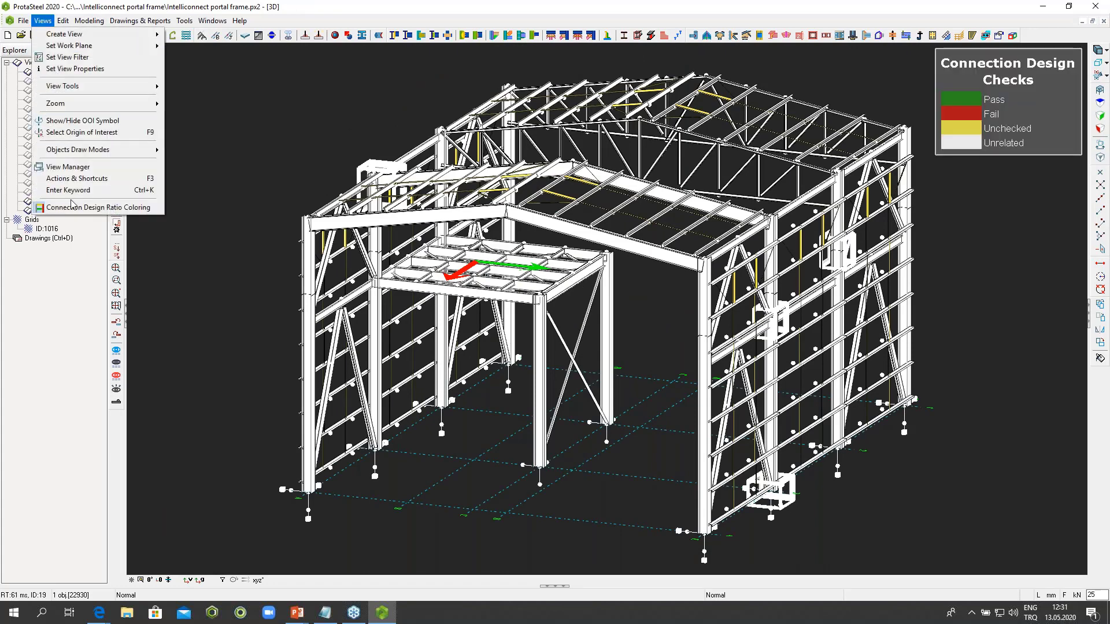
{"action": "left_click", "coordinate": [72, 206]}
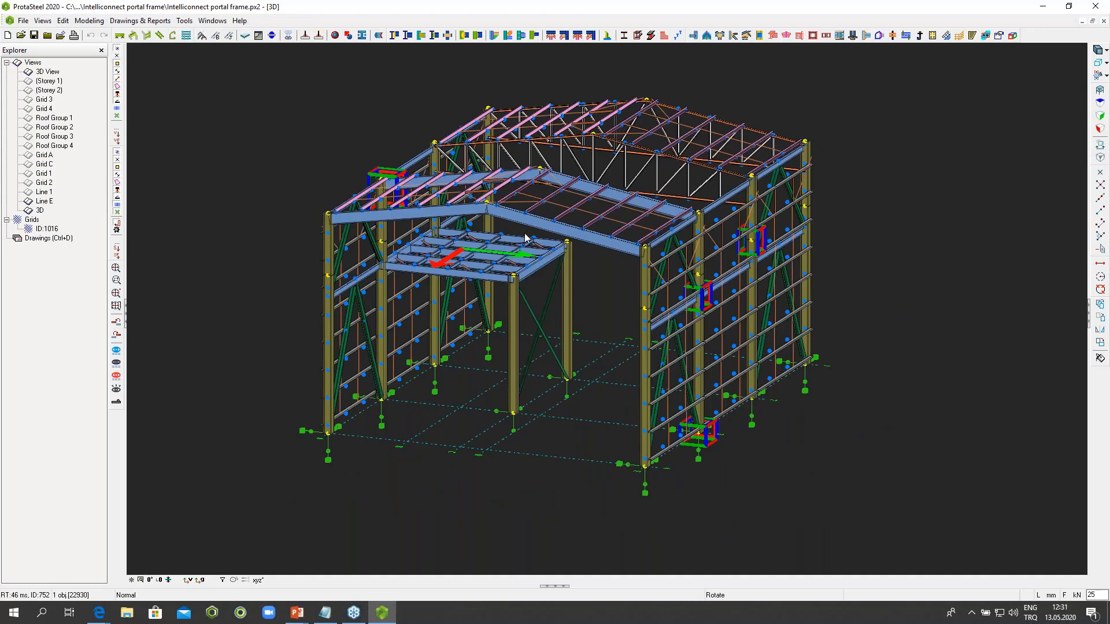
Step: Examine the purlin-to-truss joint and the beams meeting at the corner column of the mezzanine floor
{"action": "middle_click_drag", "start_coordinate": [525, 234], "coordinate": [600, 220]}
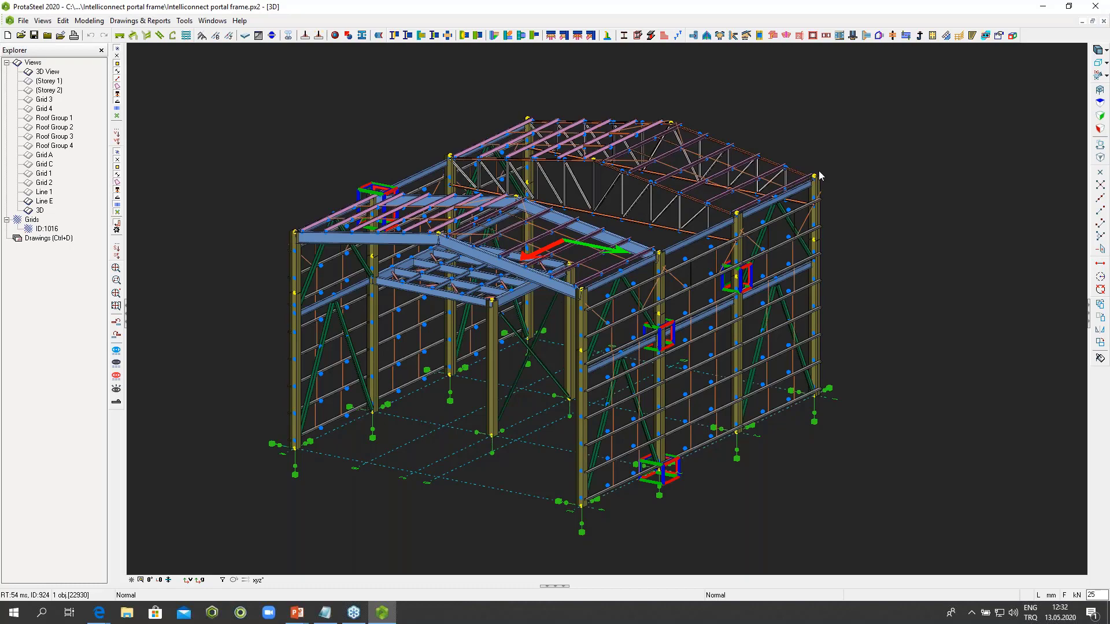
{"action": "scroll", "coordinate": [785, 169], "scroll_direction": "up", "scroll_amount": 8}
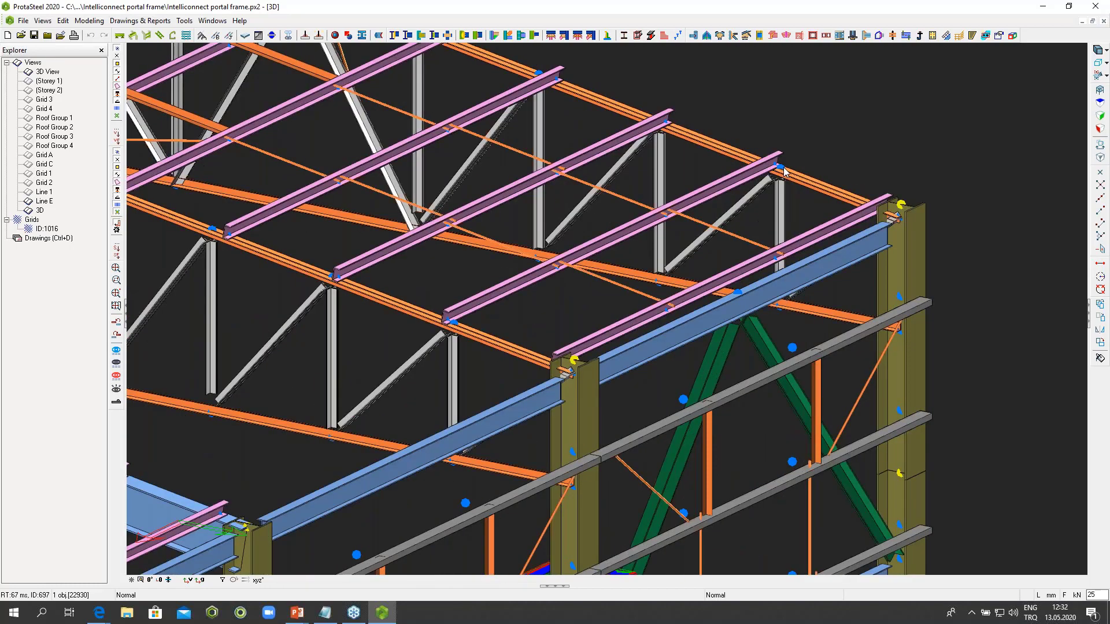
{"action": "scroll", "coordinate": [780, 170], "scroll_direction": "up", "scroll_amount": 5}
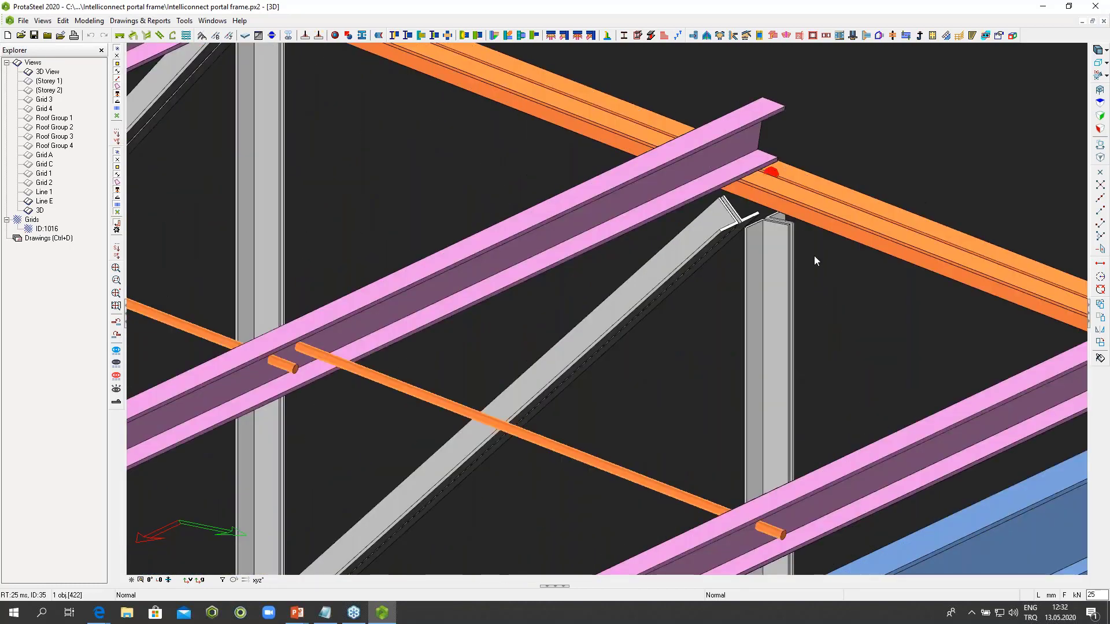
{"action": "scroll", "coordinate": [813, 256], "scroll_direction": "down", "scroll_amount": 15}
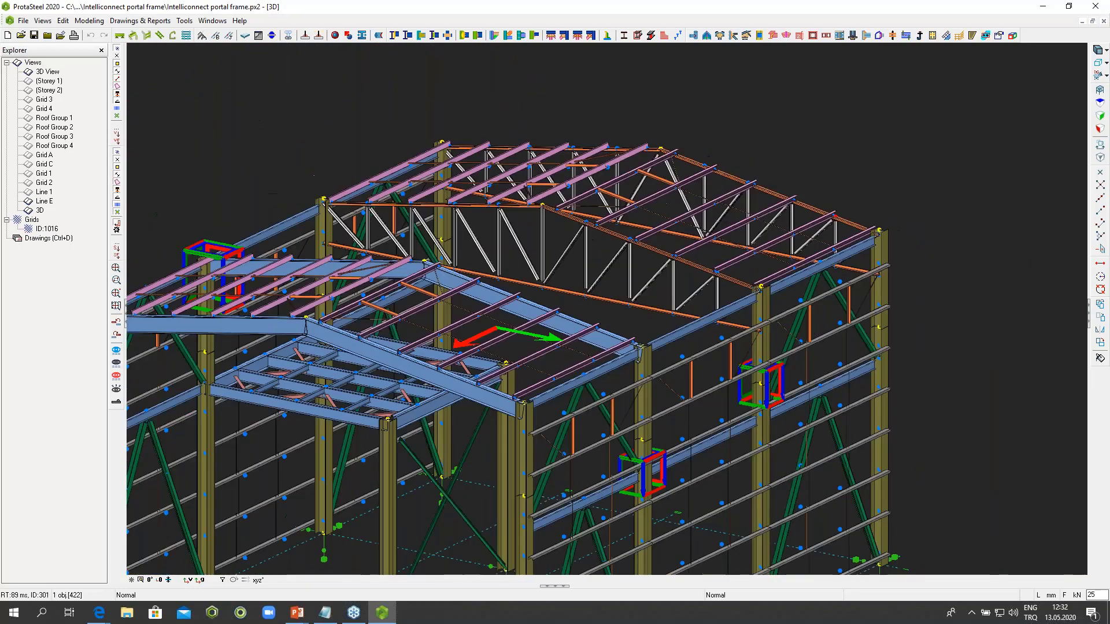
{"action": "scroll", "coordinate": [506, 362], "scroll_direction": "down", "scroll_amount": 3}
{"action": "scroll", "coordinate": [505, 363], "scroll_direction": "up", "scroll_amount": 10}
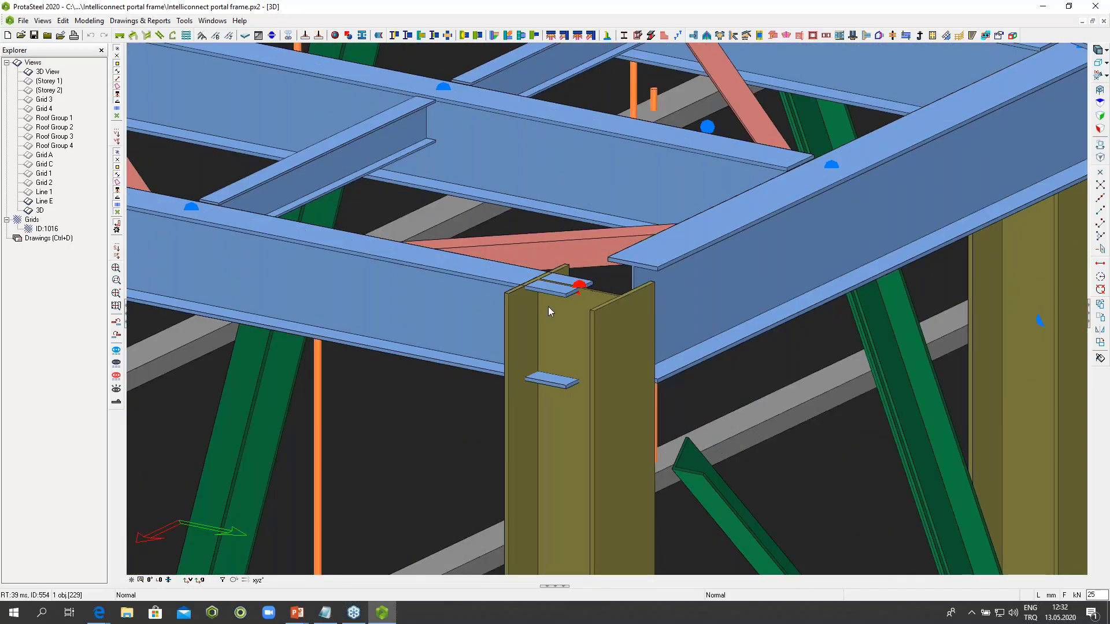
{"action": "left_click", "coordinate": [449, 313]}
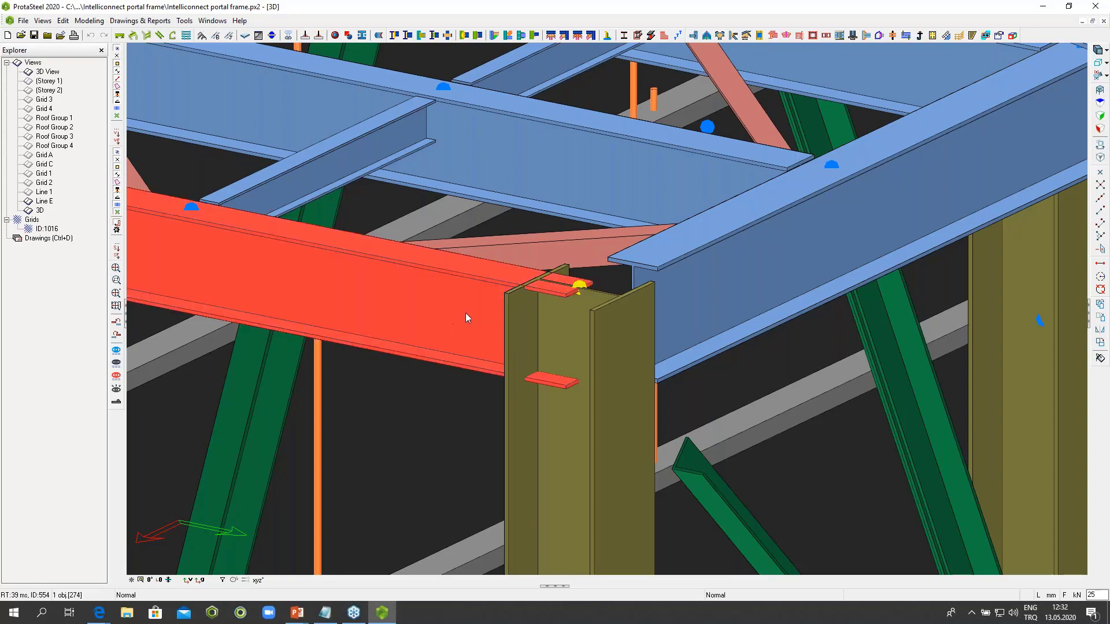
{"action": "left_click", "coordinate": [710, 282]}
{"action": "scroll", "coordinate": [710, 283], "scroll_direction": "down", "scroll_amount": 5}
{"action": "scroll", "coordinate": [710, 283], "scroll_direction": "down", "scroll_amount": 4}
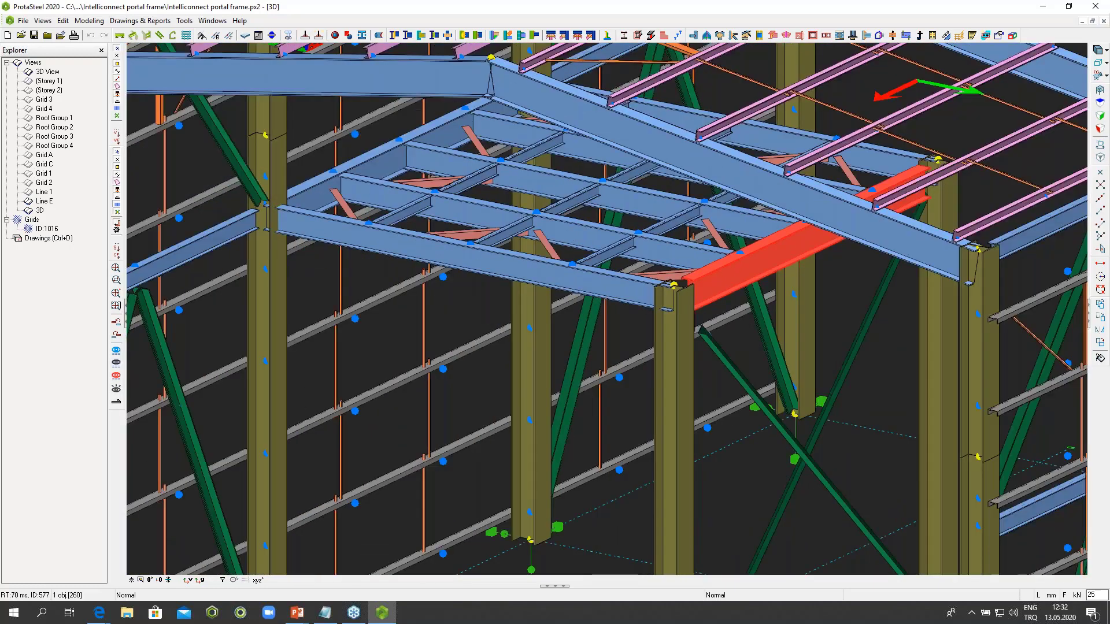
Step: Identify the individual beams and the diagonal brace that meet at the side column at mezzanine level
{"action": "scroll", "coordinate": [508, 240], "scroll_direction": "up", "scroll_amount": 8}
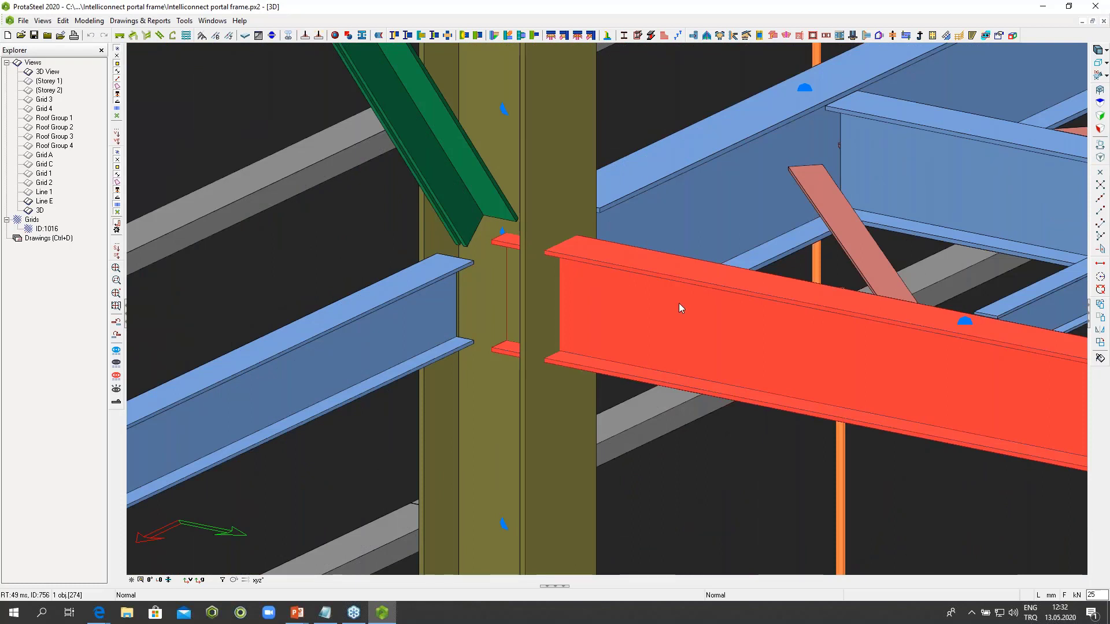
{"action": "left_click", "coordinate": [396, 308]}
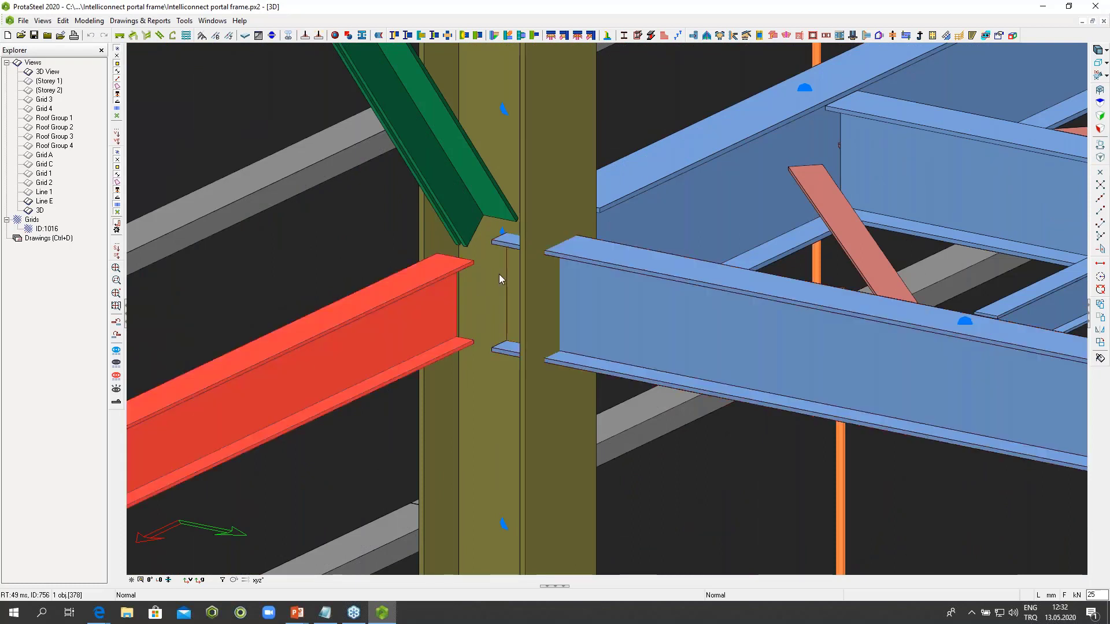
{"action": "left_click", "coordinate": [644, 203]}
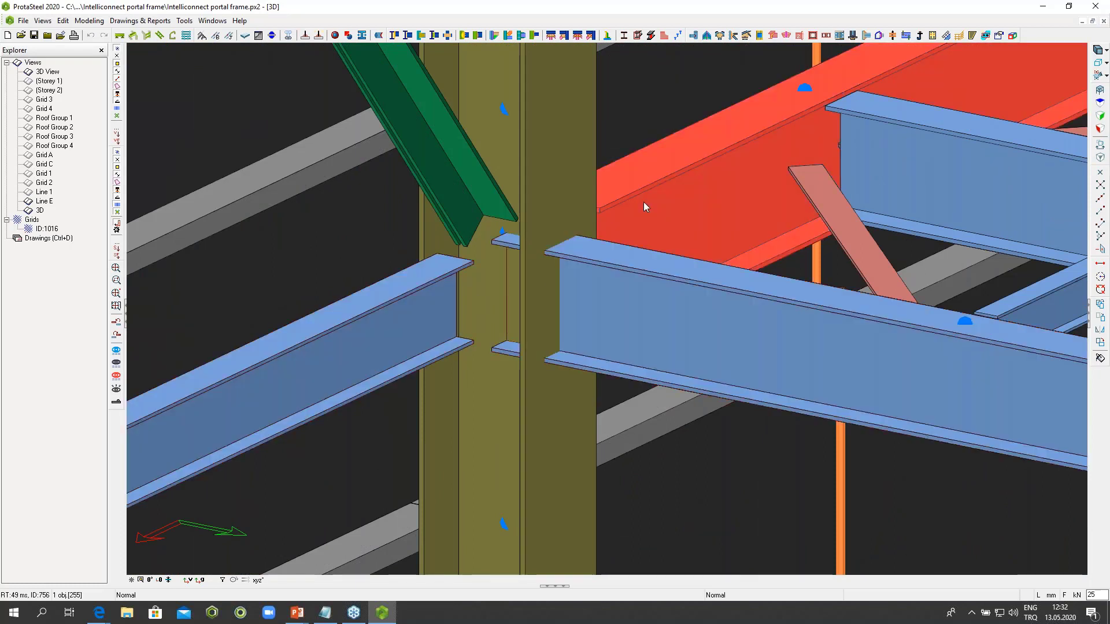
{"action": "left_click", "coordinate": [426, 165]}
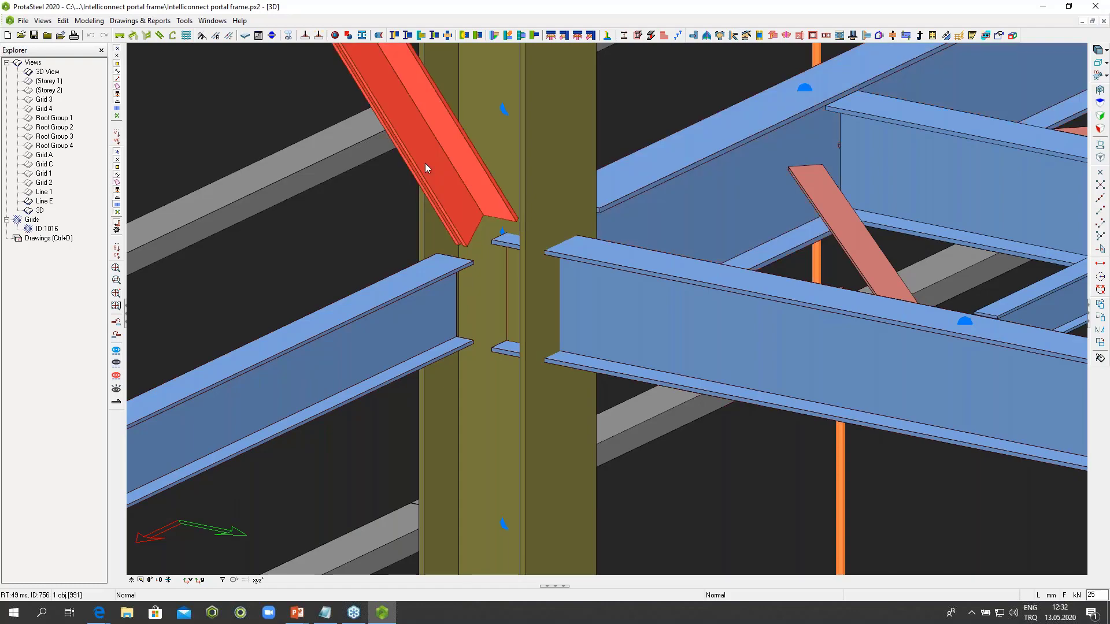
{"action": "left_click", "coordinate": [635, 81]}
{"action": "scroll", "coordinate": [550, 286], "scroll_direction": "down", "scroll_amount": 5}
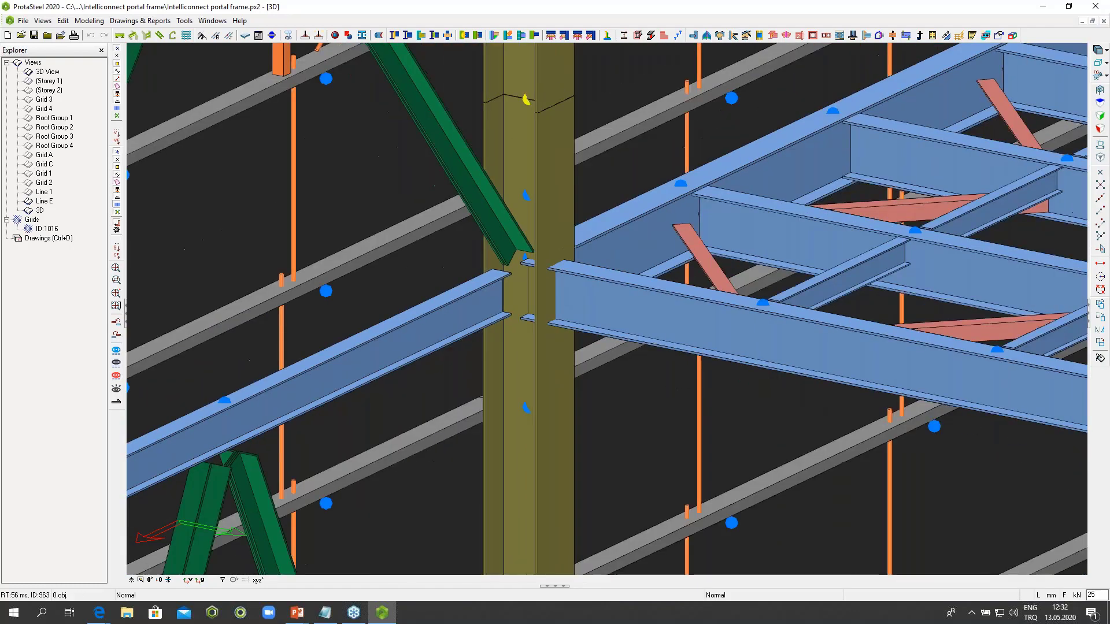
{"action": "scroll", "coordinate": [548, 290], "scroll_direction": "down", "scroll_amount": 7}
Step: Re-examine the brace joint at the side column within the whole frame, and clear the brace selection
{"action": "middle_click_drag", "start_coordinate": [740, 321], "coordinate": [630, 293]}
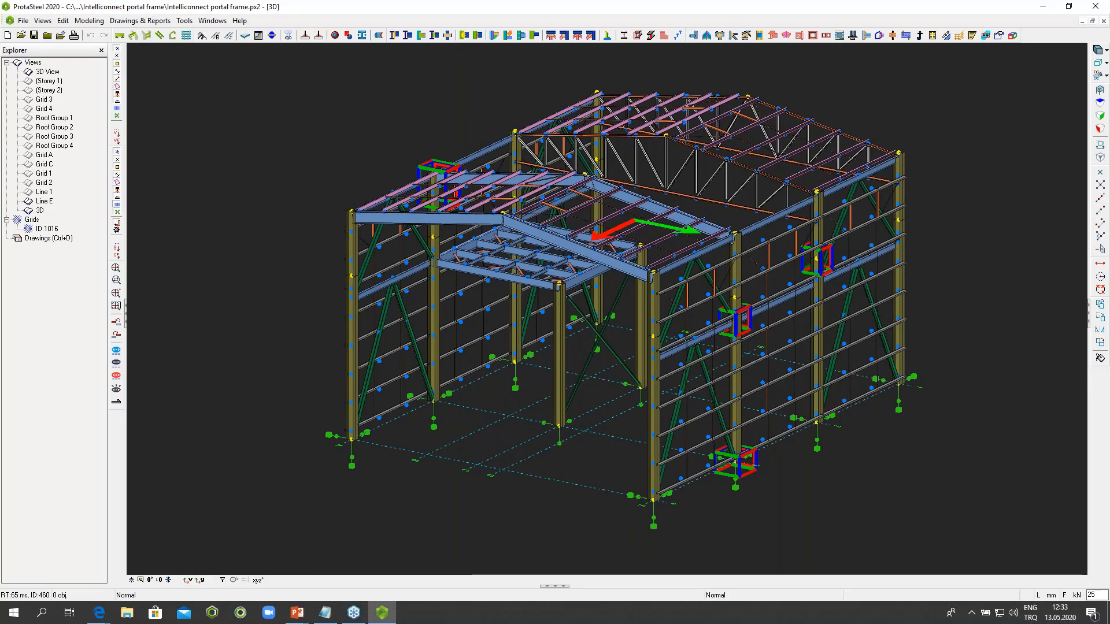
{"action": "scroll", "coordinate": [434, 260], "scroll_direction": "up", "scroll_amount": 10}
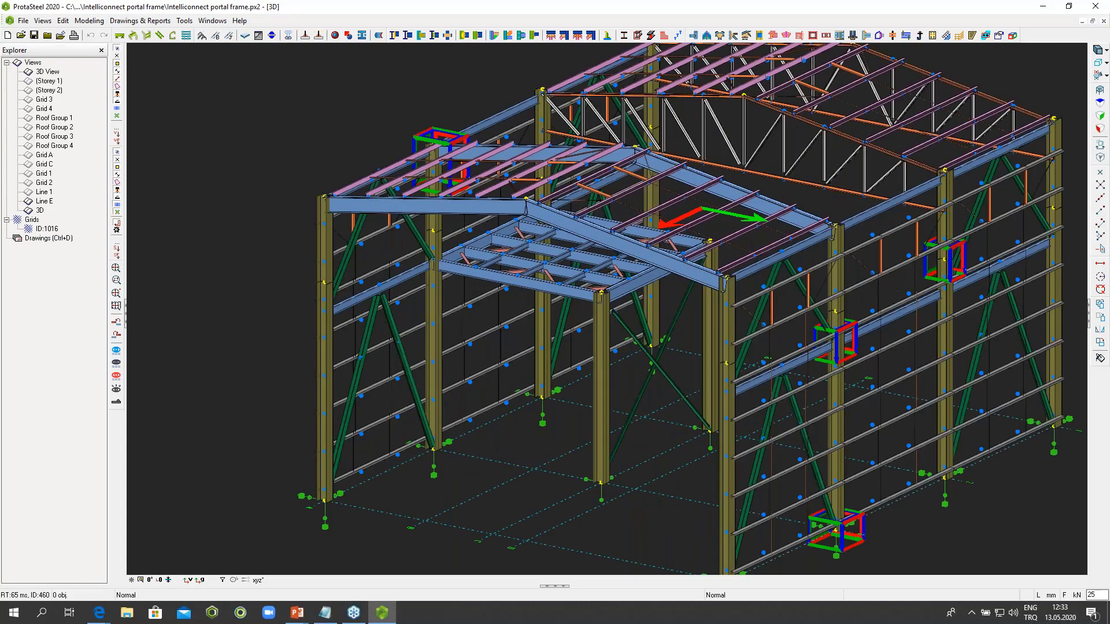
{"action": "left_click", "coordinate": [434, 195]}
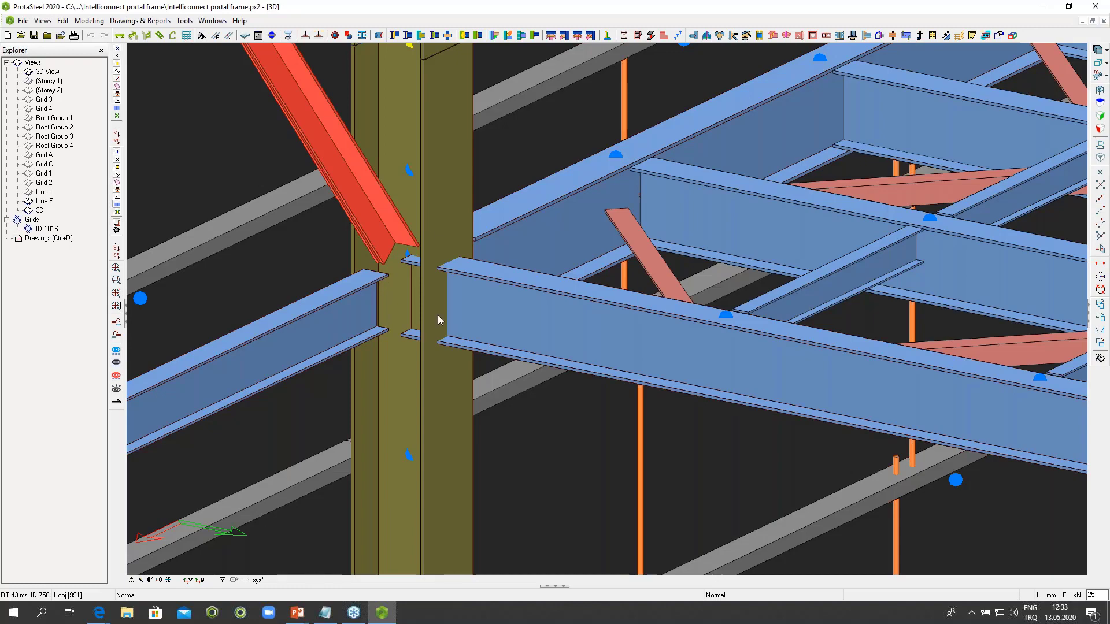
{"action": "scroll", "coordinate": [439, 316], "scroll_direction": "down", "scroll_amount": 10}
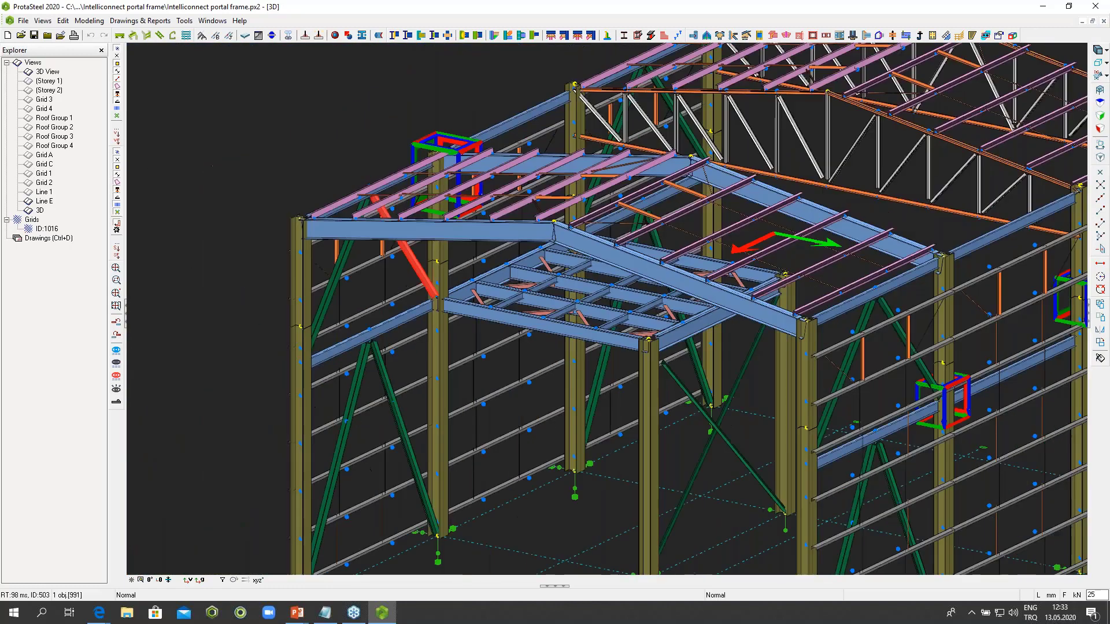
{"action": "middle_click_drag", "start_coordinate": [438, 316], "coordinate": [426, 298]}
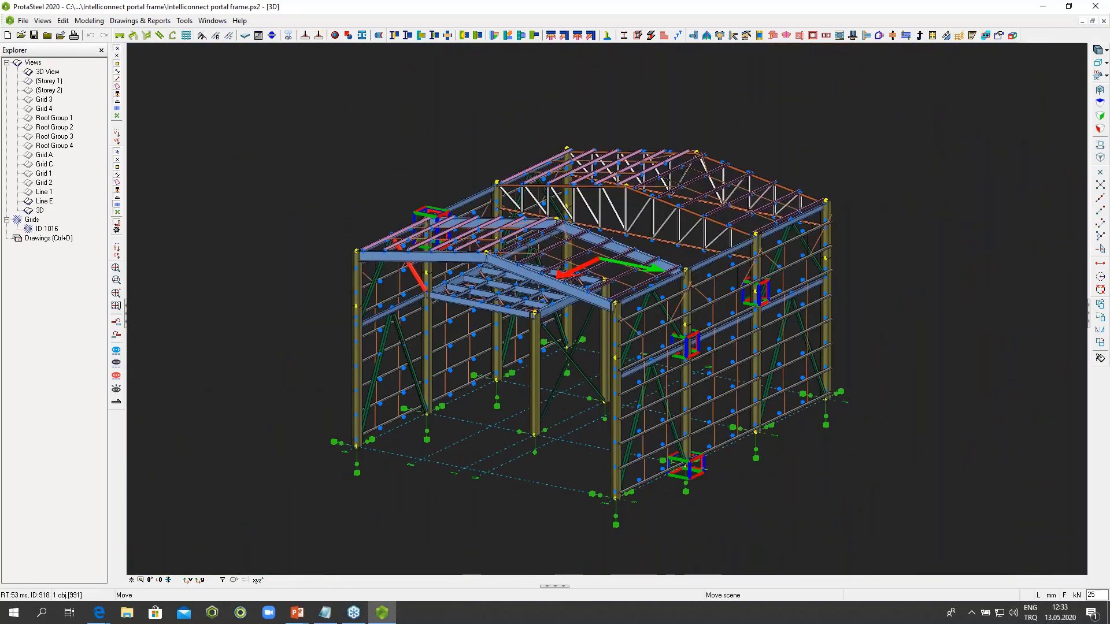
{"action": "mouse_move", "coordinate": [761, 172]}
{"action": "middle_mouse_down"}
{"action": "mouse_move", "coordinate": [741, 156]}
{"action": "mouse_move", "coordinate": [757, 157]}
{"action": "middle_mouse_up"}
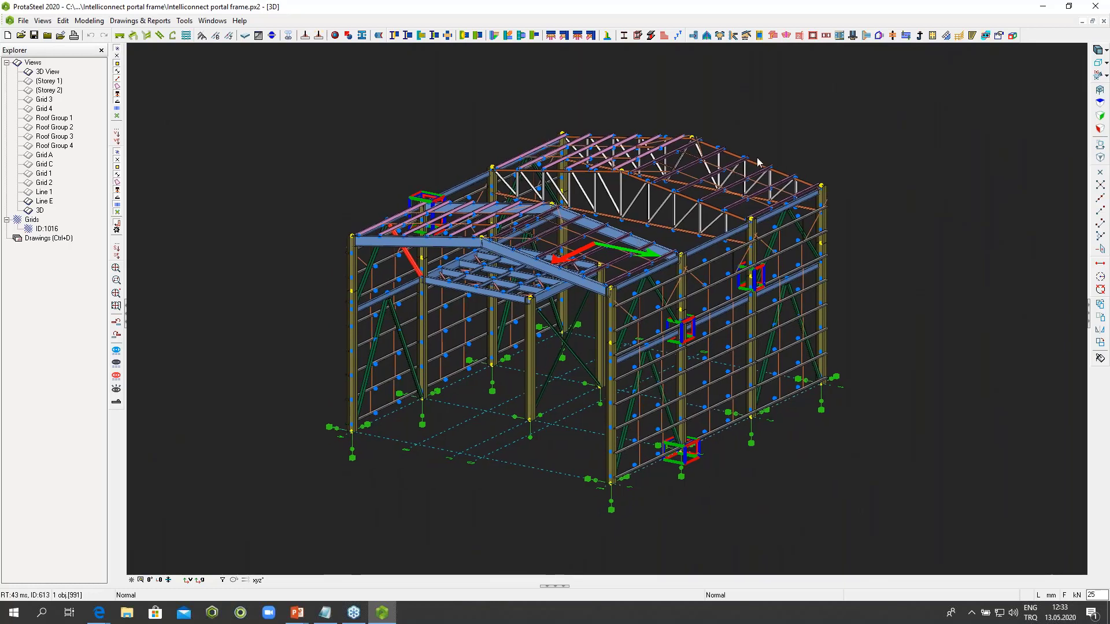
{"action": "left_click", "coordinate": [766, 139]}
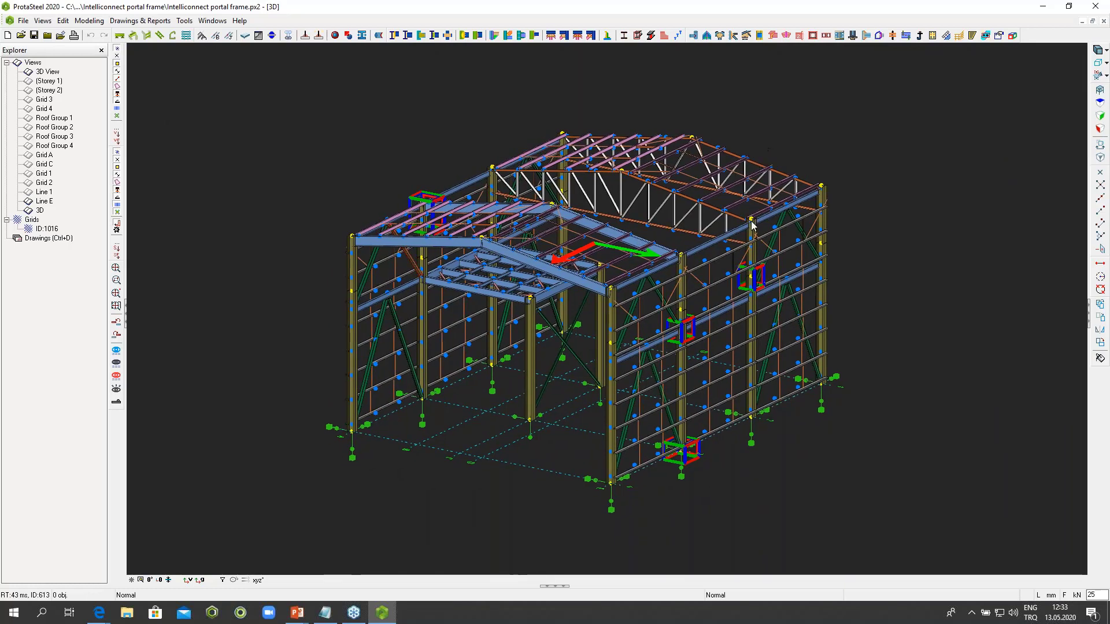
Step: Select every member of the portal frame model
{"action": "middle_click_drag", "start_coordinate": [745, 234], "coordinate": [744, 222]}
{"action": "left_click_drag", "start_coordinate": [273, 76], "coordinate": [928, 508]}
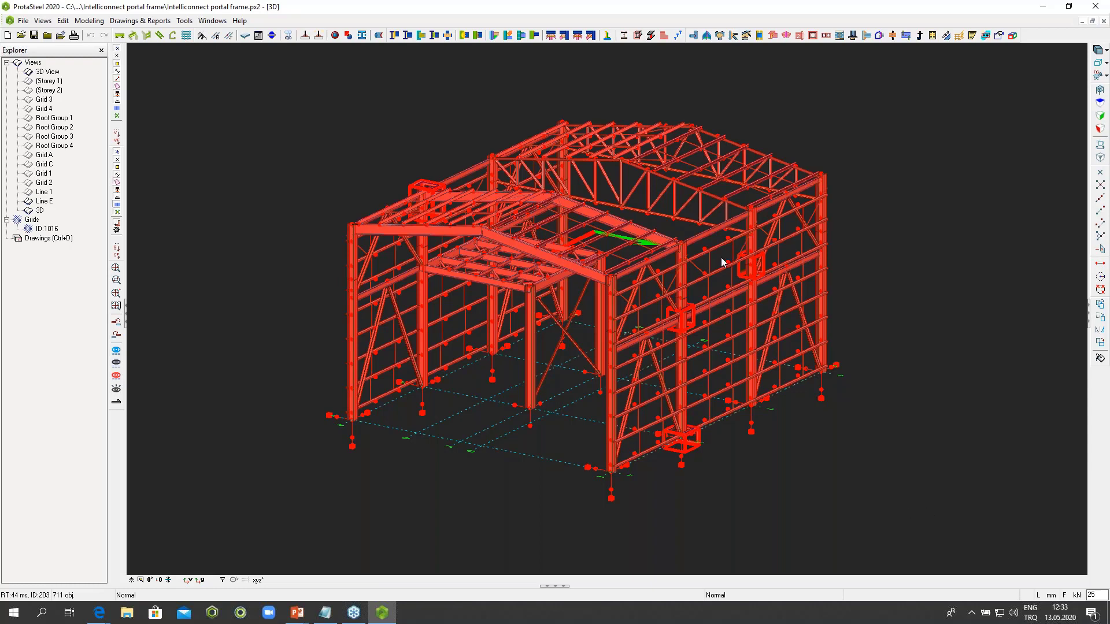
{"action": "scroll", "coordinate": [721, 261], "scroll_direction": "up", "scroll_amount": 5}
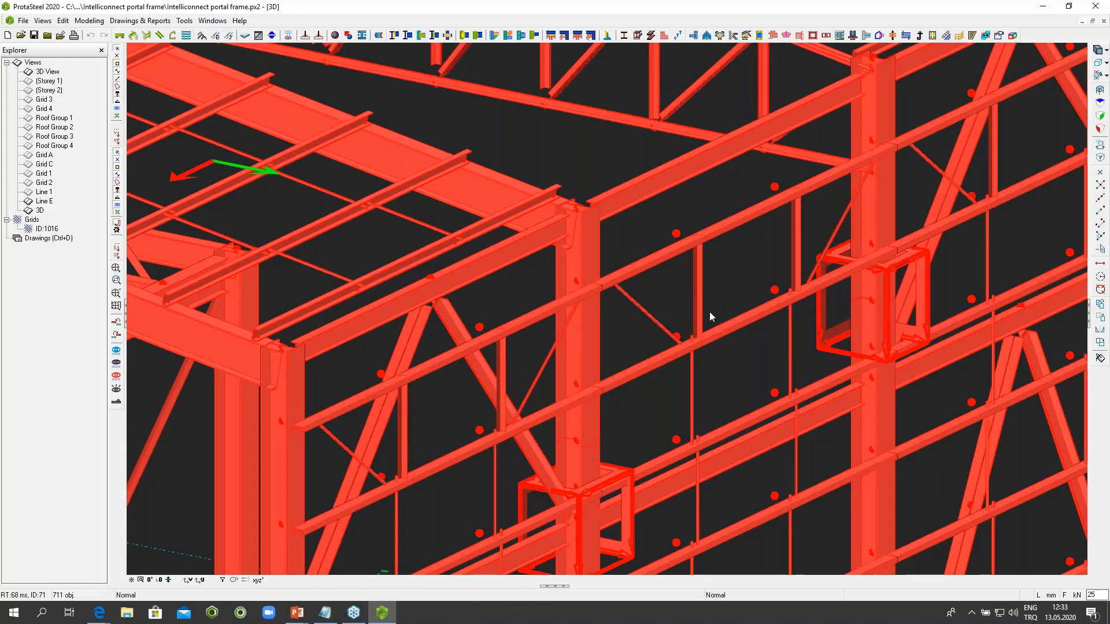
{"action": "scroll", "coordinate": [709, 300], "scroll_direction": "down", "scroll_amount": 6}
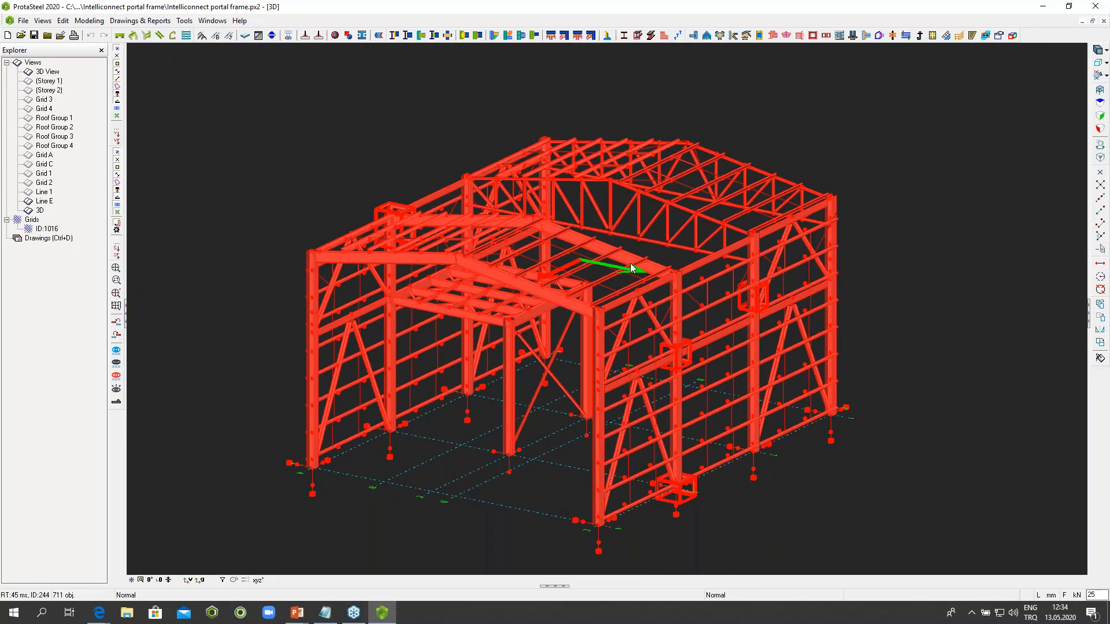
{"action": "scroll", "coordinate": [630, 262], "scroll_direction": "up", "scroll_amount": 3}
{"action": "middle_click_drag", "start_coordinate": [638, 247], "coordinate": [681, 178]}
{"action": "scroll", "coordinate": [680, 178], "scroll_direction": "down", "scroll_amount": 1}
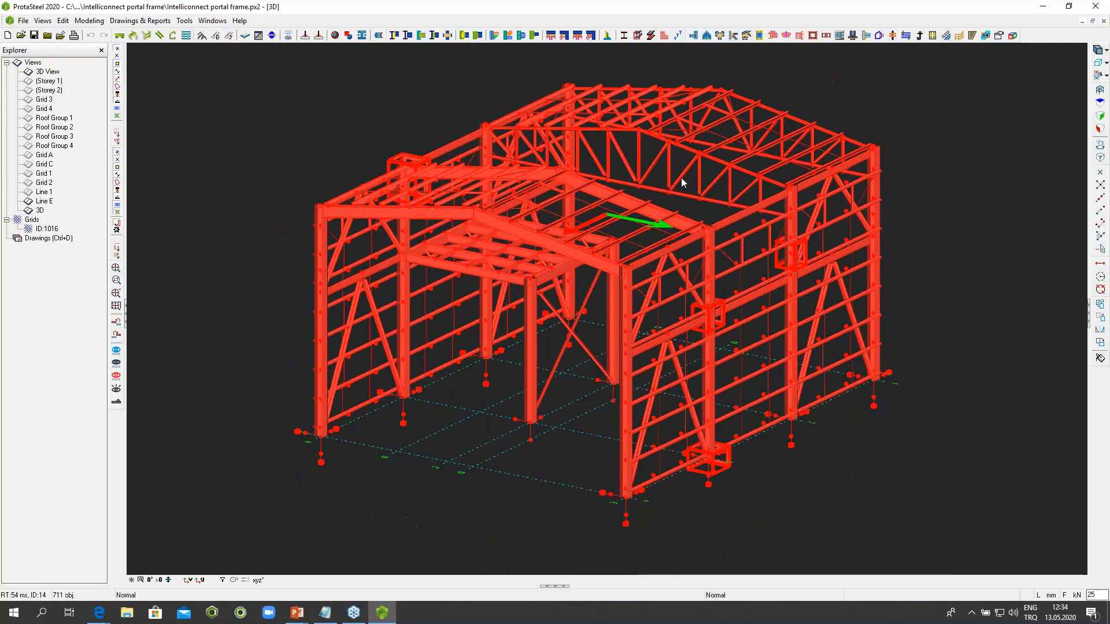
Step: Create purlin connections on the selected members with IntelliConnect, using Angle Type with Reversed Cleat
{"action": "right_click", "coordinate": [681, 145]}
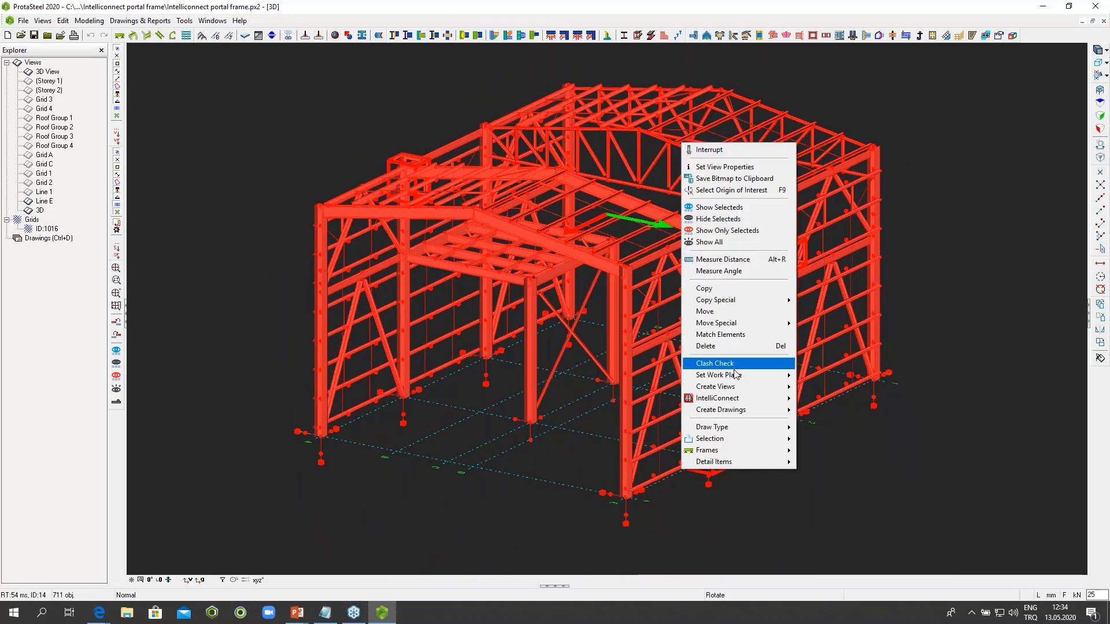
{"action": "mouse_move", "coordinate": [733, 401]}
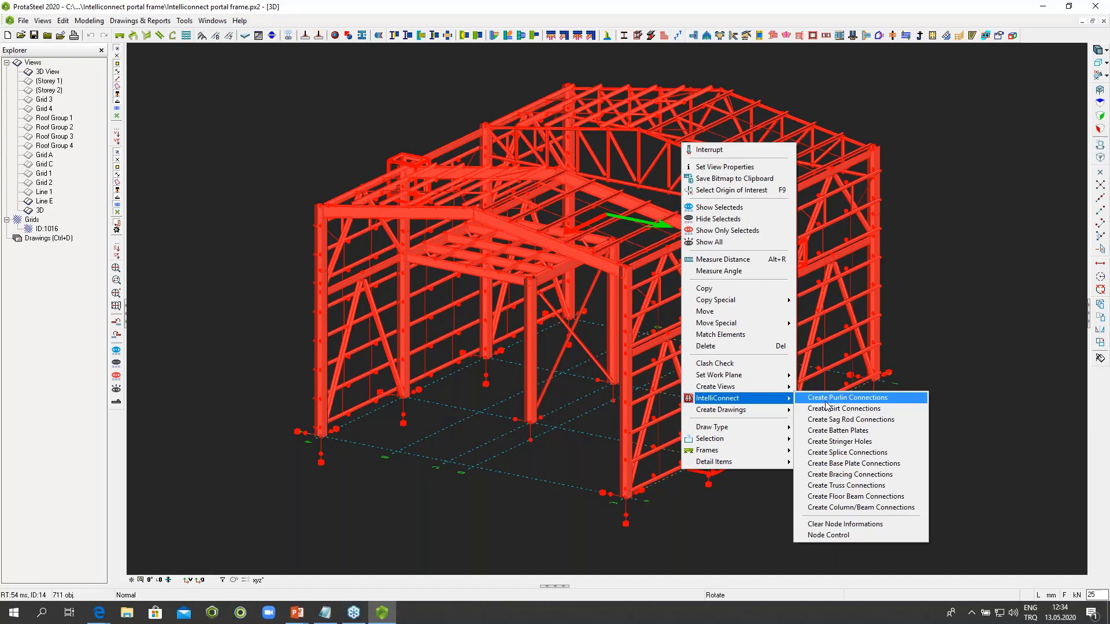
{"action": "left_click", "coordinate": [854, 398]}
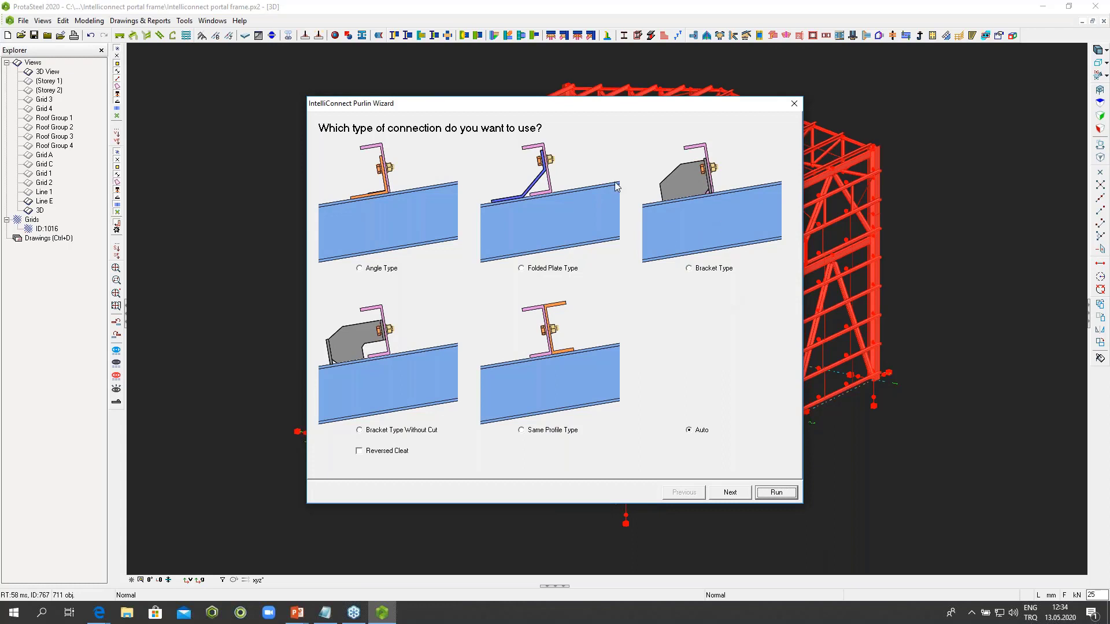
{"action": "left_click", "coordinate": [375, 270]}
{"action": "left_click", "coordinate": [365, 453]}
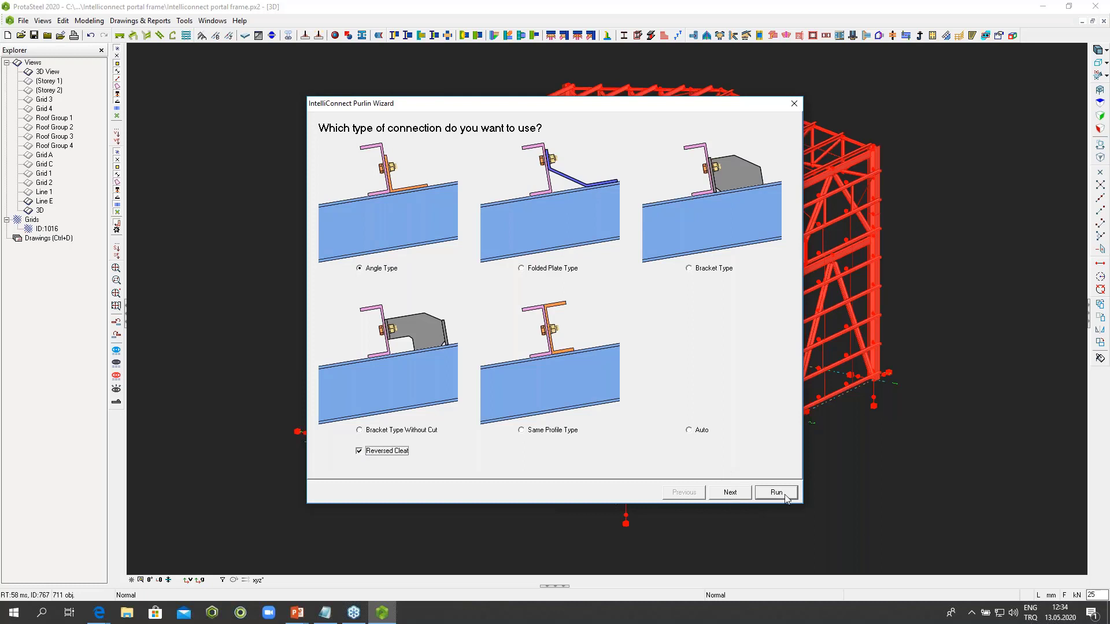
{"action": "left_click", "coordinate": [730, 493]}
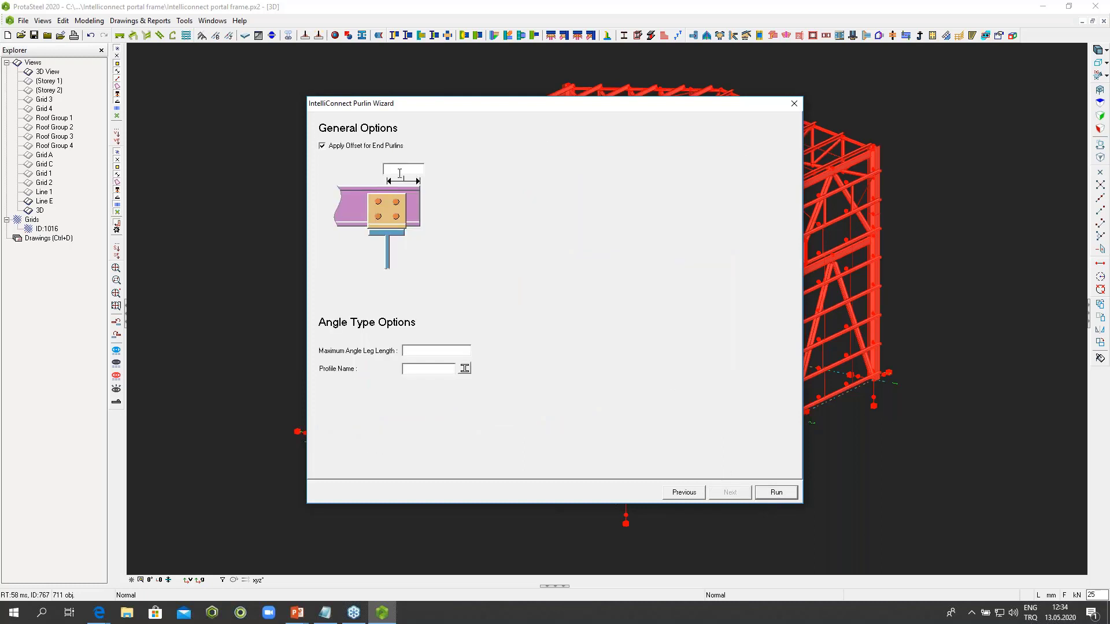
{"action": "left_click", "coordinate": [774, 495]}
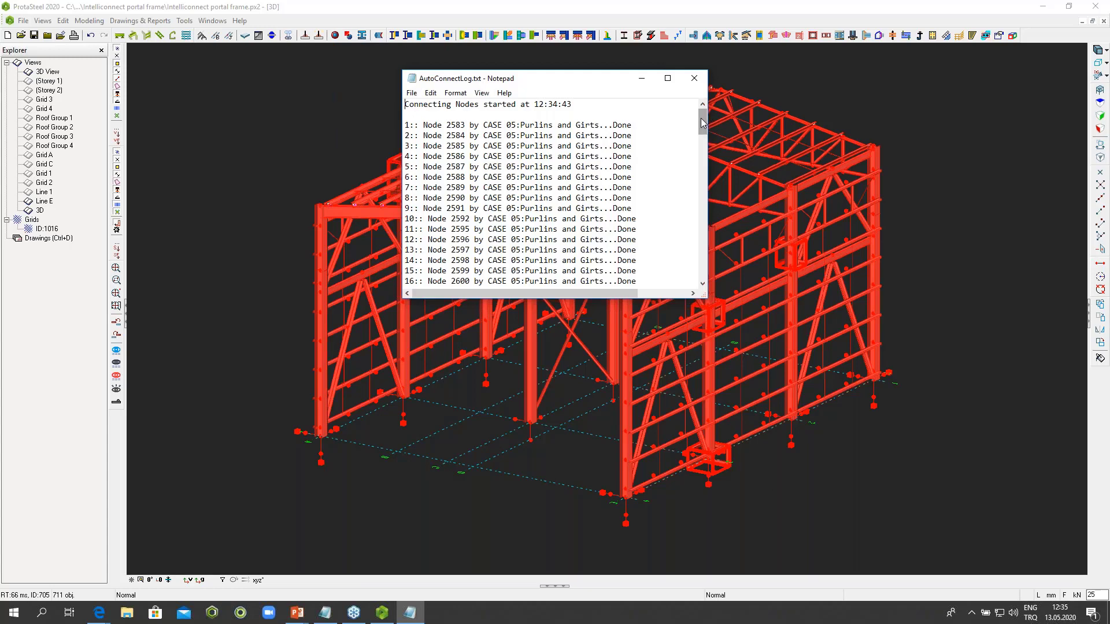
Step: Review the connected nodes and their cases in the AutoConnectLog.txt file and close it
{"action": "left_click_drag", "start_coordinate": [702, 122], "coordinate": [702, 150]}
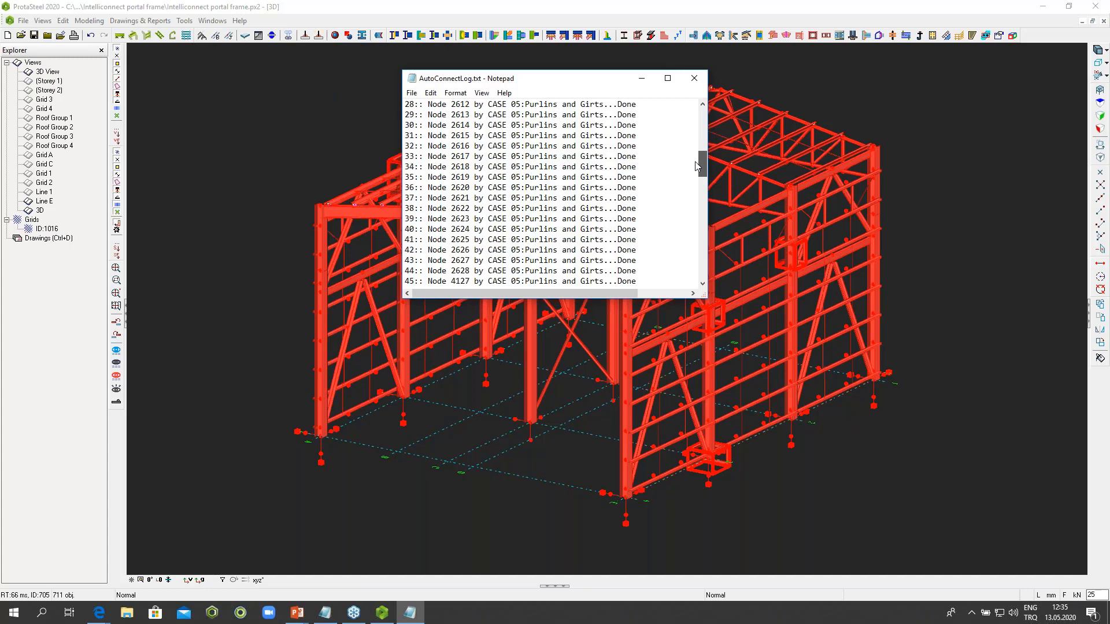
{"action": "scroll", "coordinate": [477, 132], "scroll_direction": "up", "scroll_amount": 9}
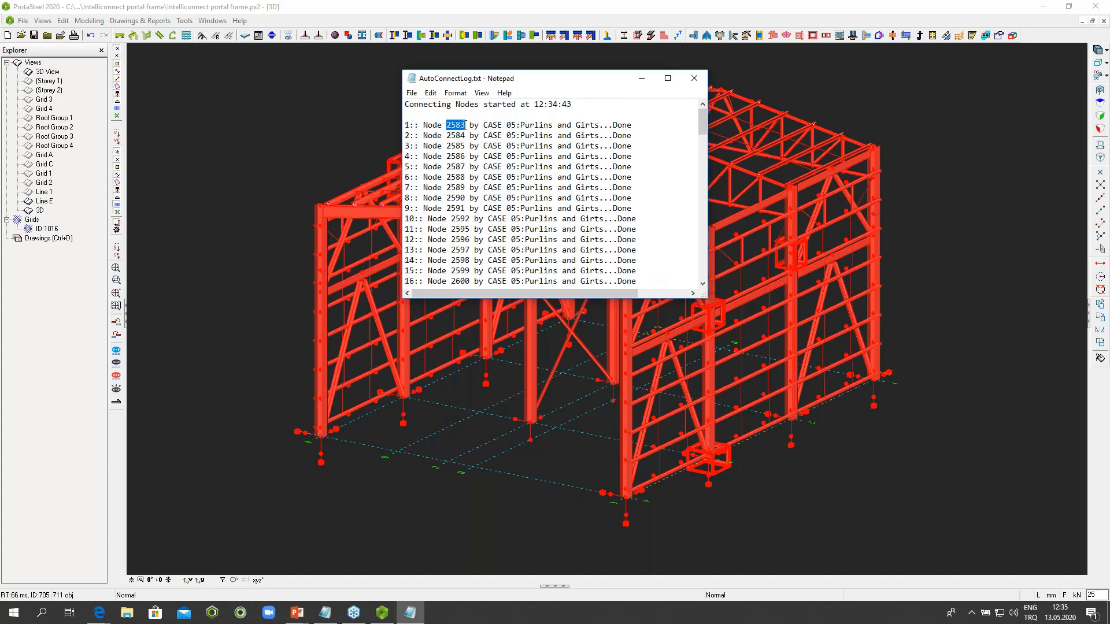
{"action": "left_click_drag", "start_coordinate": [615, 124], "coordinate": [633, 124]}
{"action": "left_click_drag", "start_coordinate": [445, 135], "coordinate": [456, 135]}
{"action": "left_click_drag", "start_coordinate": [701, 127], "coordinate": [700, 237]}
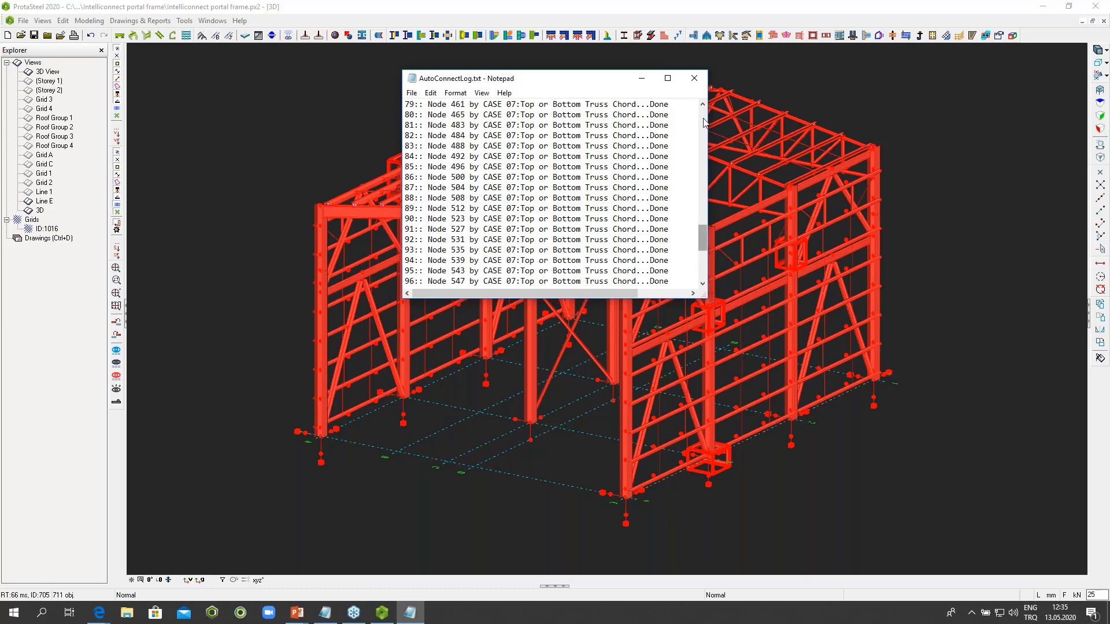
{"action": "left_click", "coordinate": [694, 78]}
Step: Clear the selection and examine the bolted angle cleats between the purlins and the front rafter
{"action": "key", "text": "Escape"}
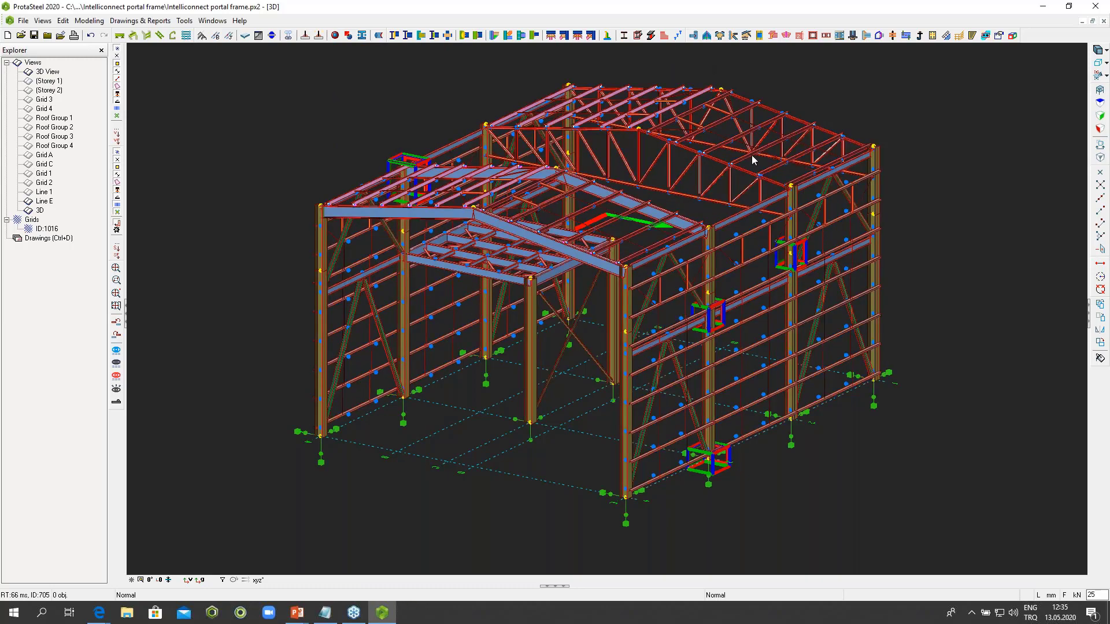
{"action": "scroll", "coordinate": [533, 238], "scroll_direction": "up", "scroll_amount": 2}
{"action": "scroll", "coordinate": [444, 186], "scroll_direction": "up", "scroll_amount": 5}
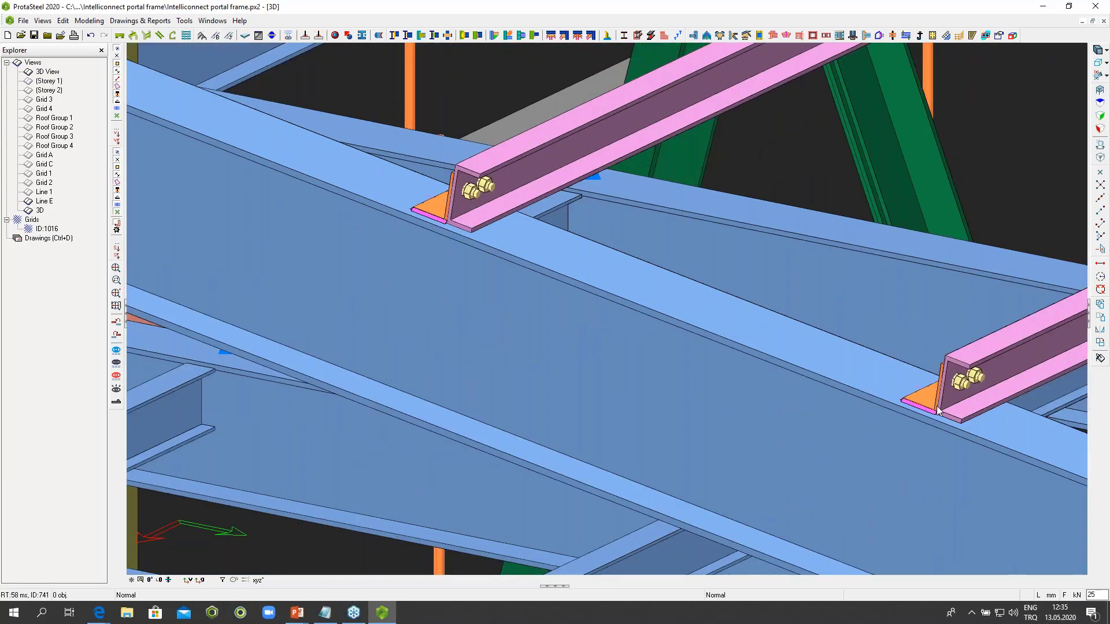
{"action": "scroll", "coordinate": [898, 382], "scroll_direction": "down", "scroll_amount": 2}
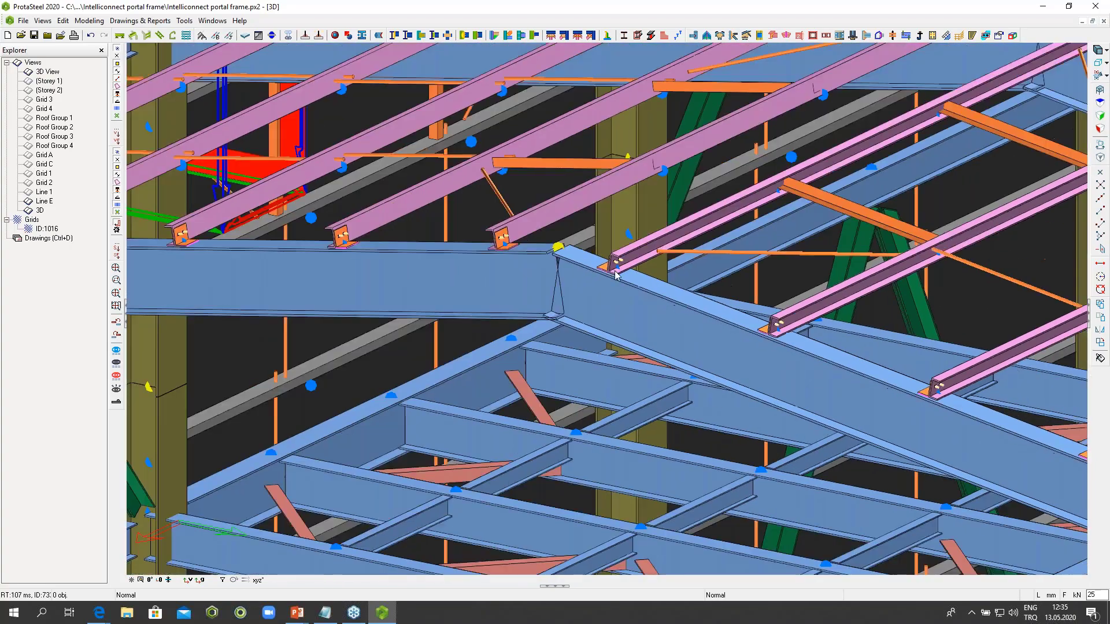
Step: Examine the angle cleat connections of the purlins on both slopes beside the front rafter's ridge
{"action": "scroll", "coordinate": [605, 266], "scroll_direction": "up", "scroll_amount": 2}
{"action": "scroll", "coordinate": [379, 217], "scroll_direction": "up", "scroll_amount": 3}
{"action": "scroll", "coordinate": [664, 265], "scroll_direction": "down", "scroll_amount": 2}
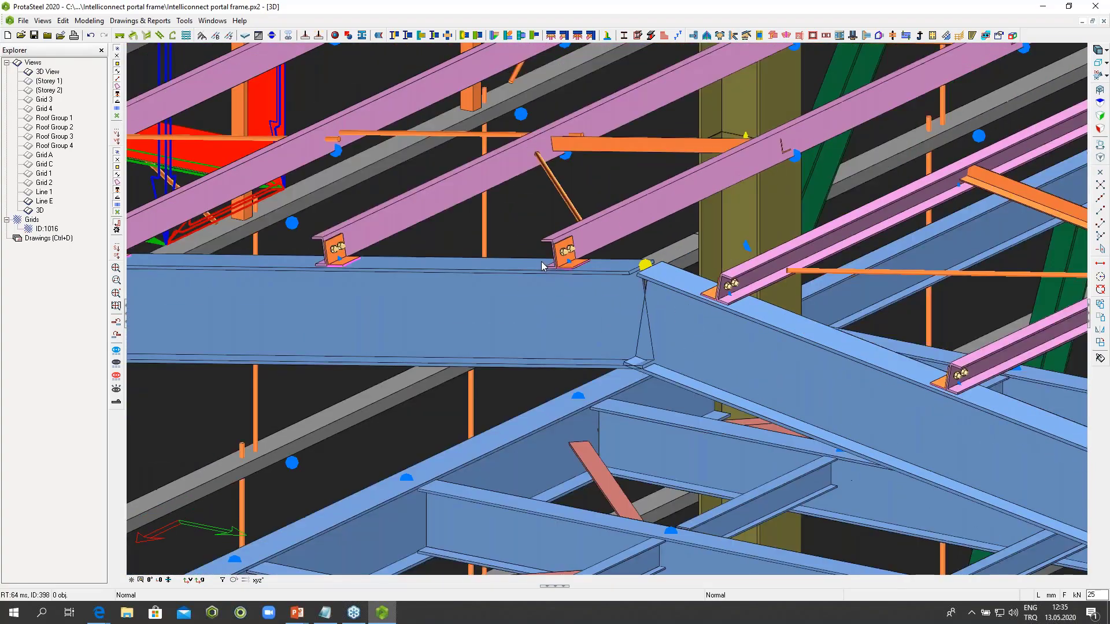
{"action": "scroll", "coordinate": [400, 255], "scroll_direction": "up", "scroll_amount": 4}
{"action": "scroll", "coordinate": [401, 255], "scroll_direction": "down", "scroll_amount": 6}
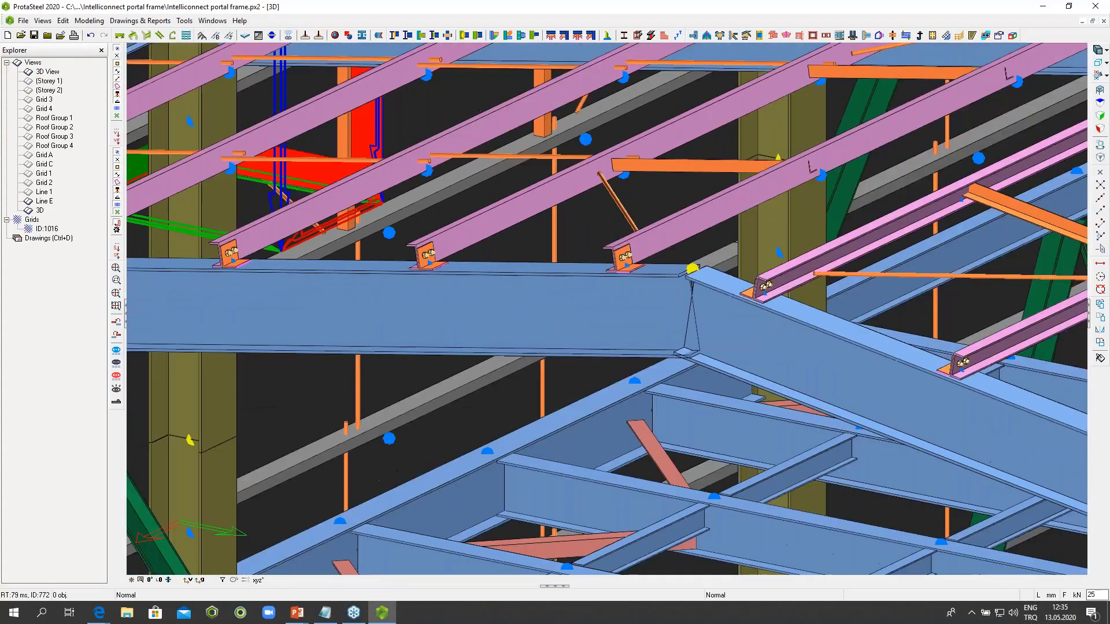
{"action": "scroll", "coordinate": [390, 144], "scroll_direction": "down", "scroll_amount": 5}
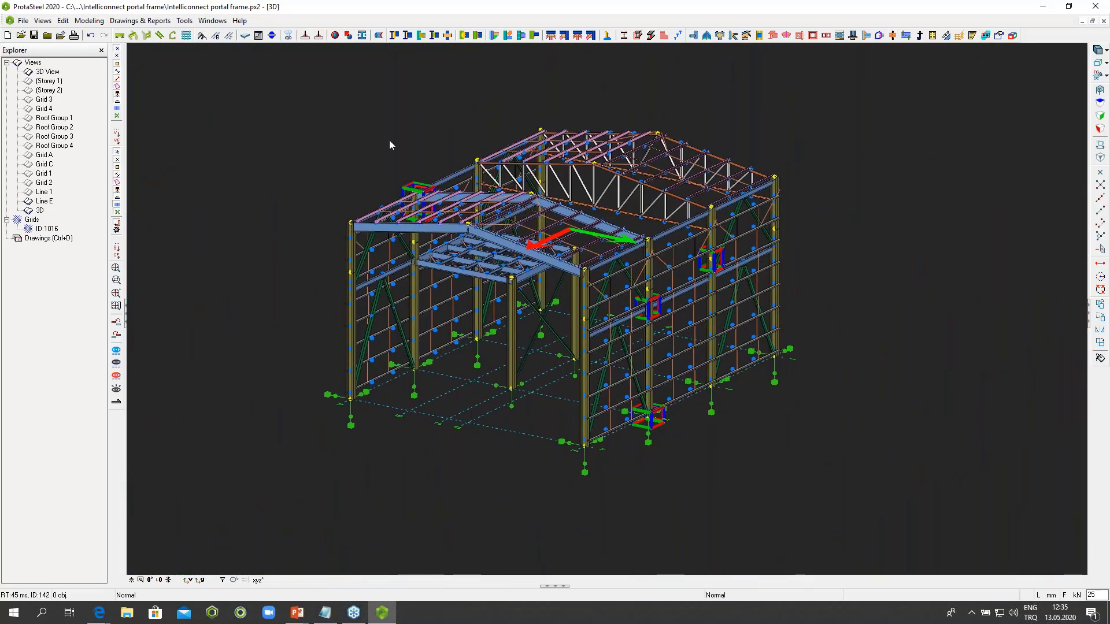
Step: Select the whole model and create its girt connections with IntelliConnect, using Bracket Type Without Cut
{"action": "left_click_drag", "start_coordinate": [282, 84], "coordinate": [890, 514]}
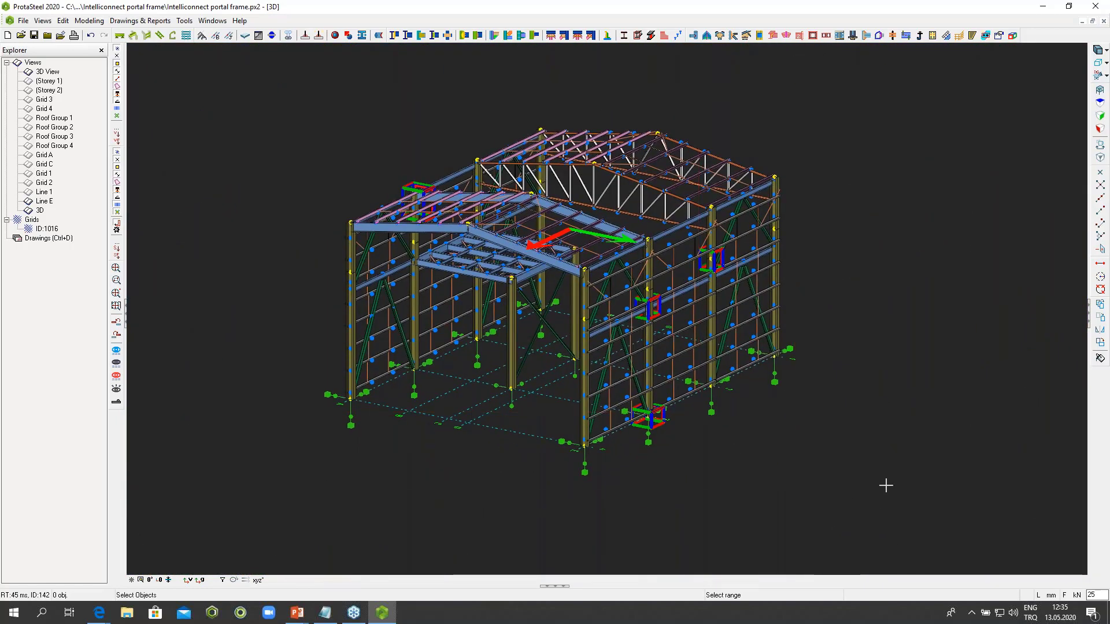
{"action": "left_click", "coordinate": [892, 411]}
{"action": "right_click", "coordinate": [834, 267]}
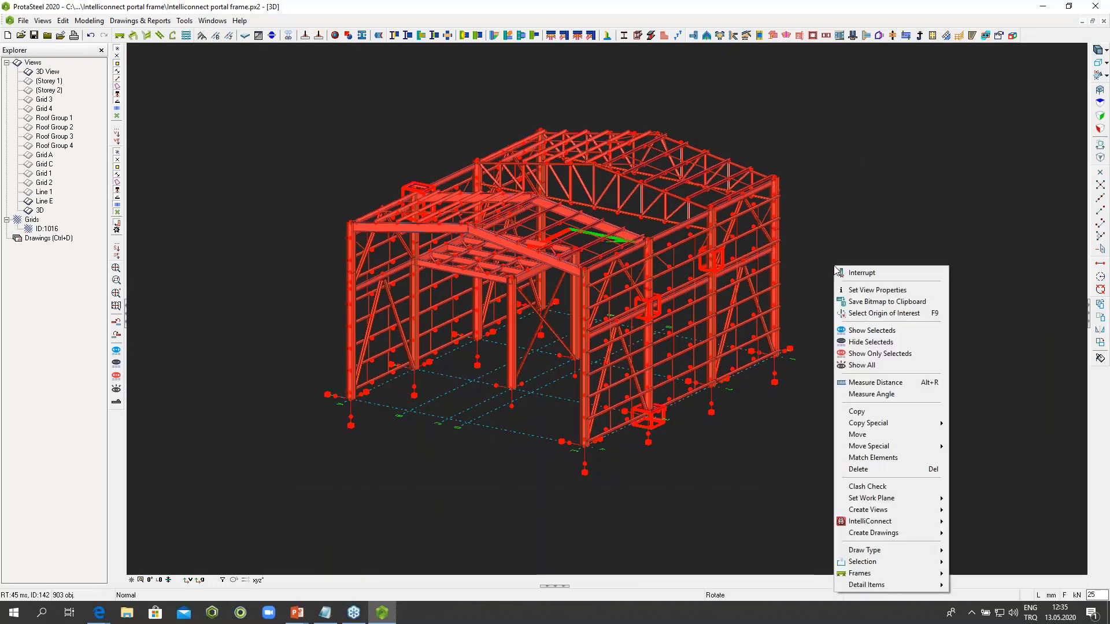
{"action": "mouse_move", "coordinate": [916, 521]}
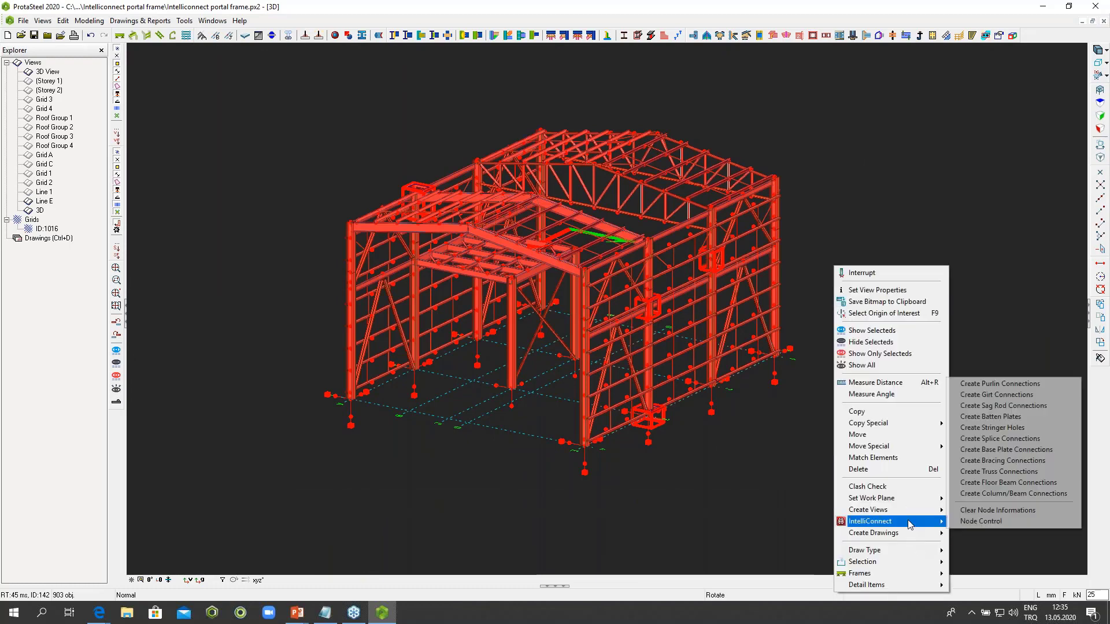
{"action": "left_click", "coordinate": [996, 397]}
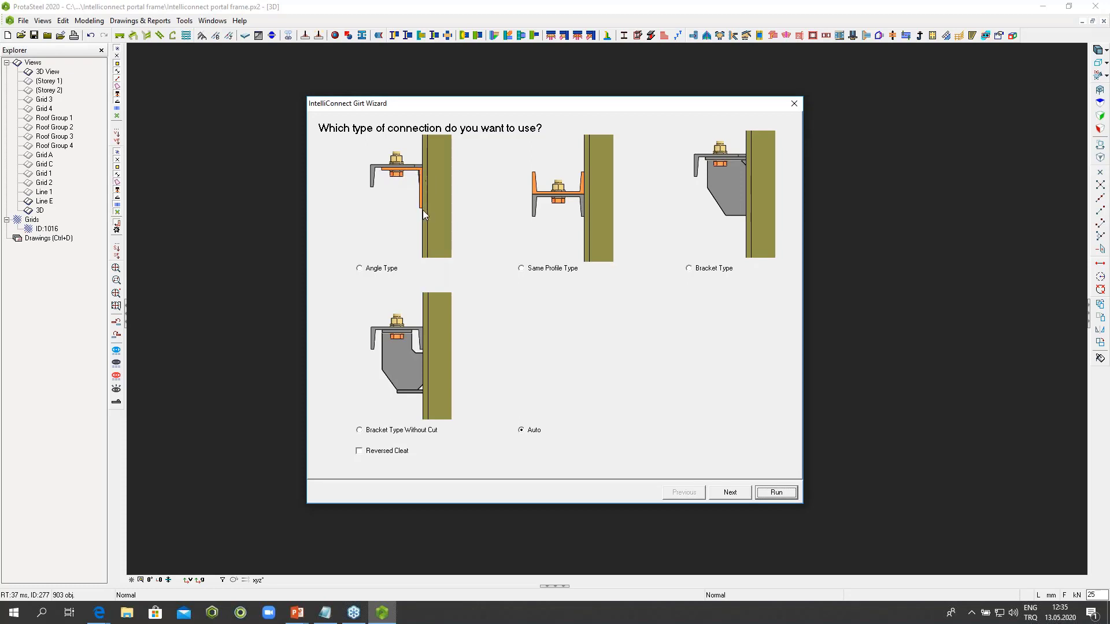
{"action": "left_click", "coordinate": [395, 429]}
{"action": "left_click", "coordinate": [775, 494]}
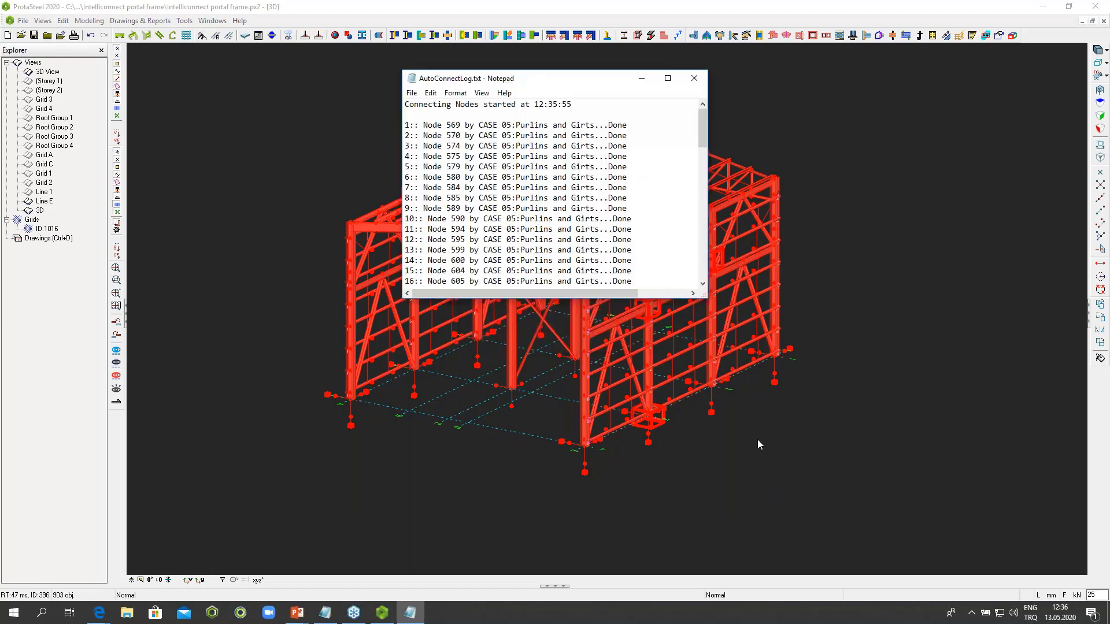
Step: Review the girt connection results in AutoConnectLog.txt to the end, close the file and clear the selection
{"action": "left_click_drag", "start_coordinate": [705, 142], "coordinate": [701, 274]}
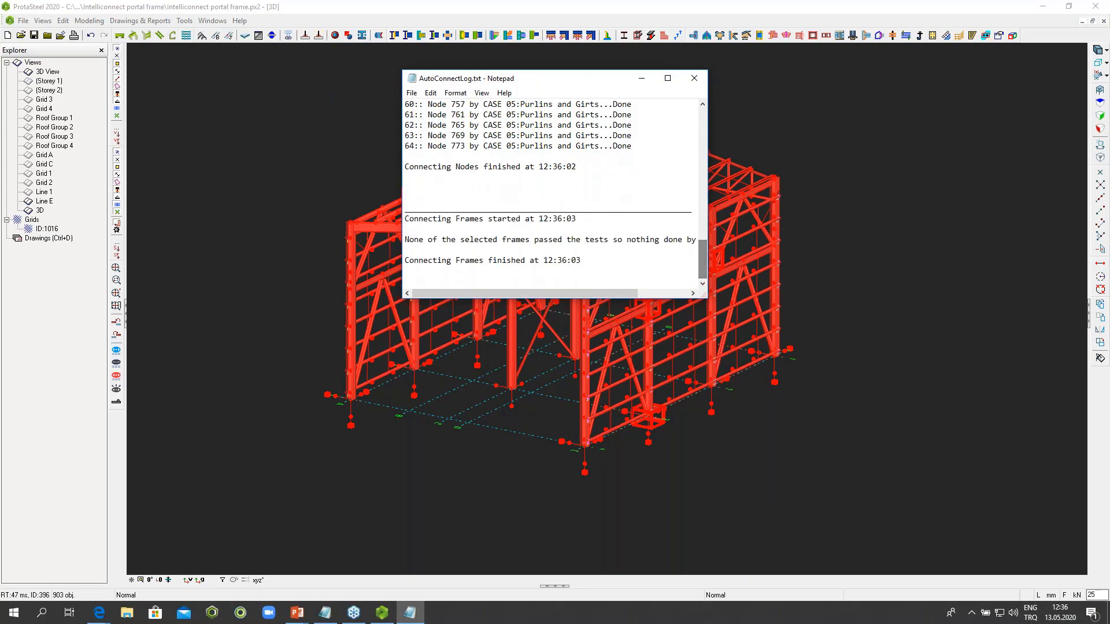
{"action": "left_click", "coordinate": [706, 82]}
{"action": "left_click", "coordinate": [867, 224]}
Step: Examine the bolted girt brackets on the corner column and the intermediate column, selecting one bracket plate
{"action": "scroll", "coordinate": [809, 197], "scroll_direction": "up", "scroll_amount": 12}
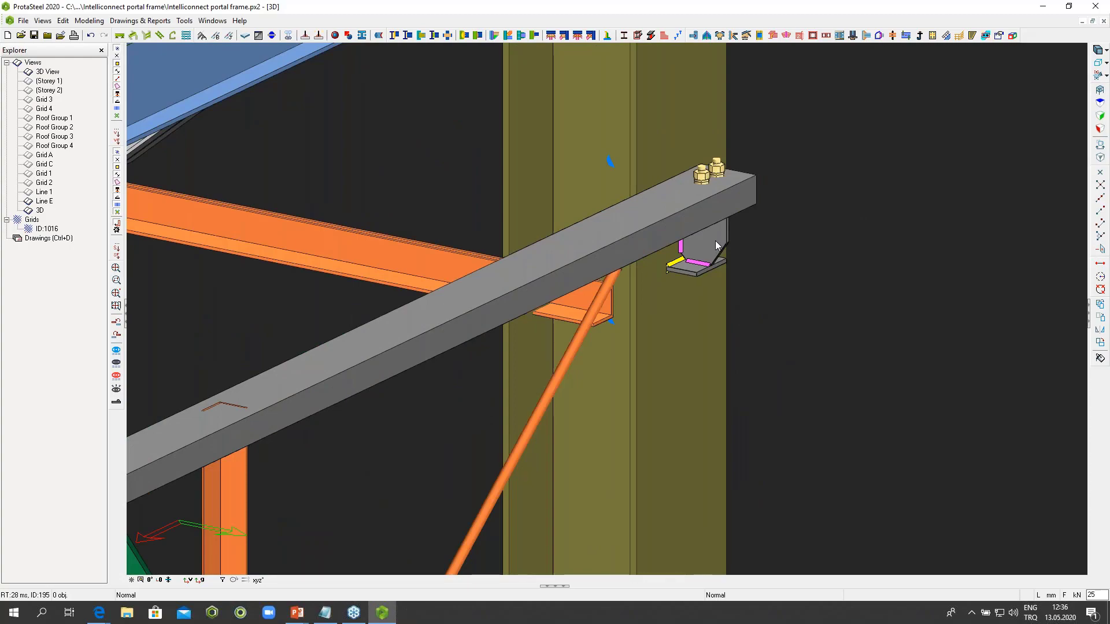
{"action": "scroll", "coordinate": [715, 240], "scroll_direction": "down", "scroll_amount": 3}
{"action": "scroll", "coordinate": [716, 241], "scroll_direction": "down", "scroll_amount": 6}
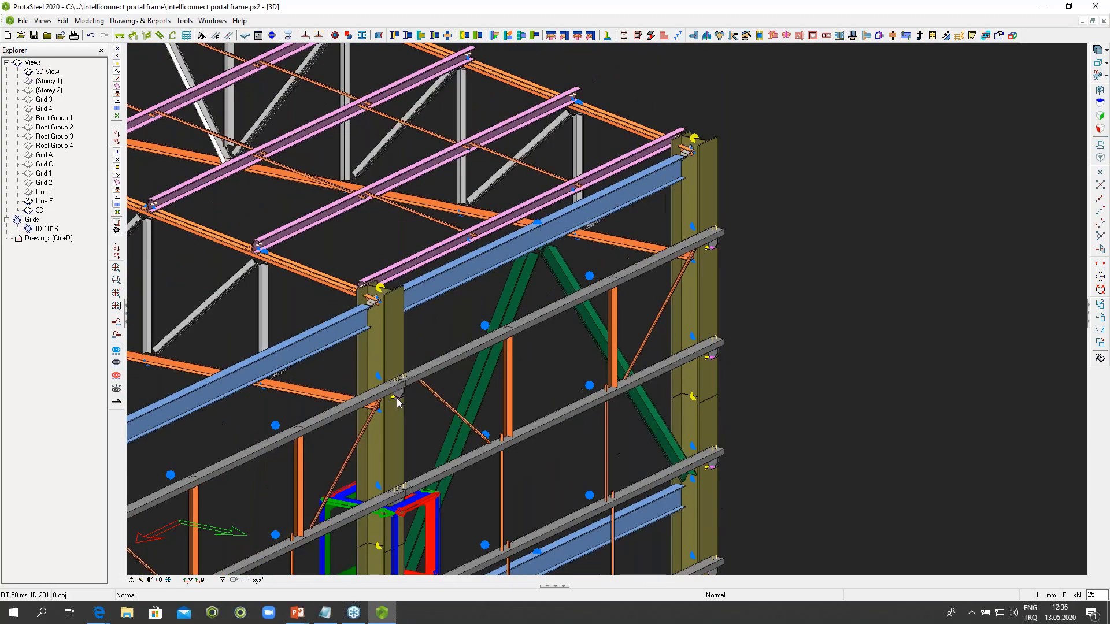
{"action": "scroll", "coordinate": [401, 391], "scroll_direction": "up", "scroll_amount": 7}
{"action": "left_click", "coordinate": [403, 386]}
{"action": "mouse_move", "coordinate": [403, 386]}
{"action": "middle_mouse_down"}
{"action": "mouse_move", "coordinate": [407, 237]}
{"action": "mouse_move", "coordinate": [407, 372]}
{"action": "middle_mouse_up"}
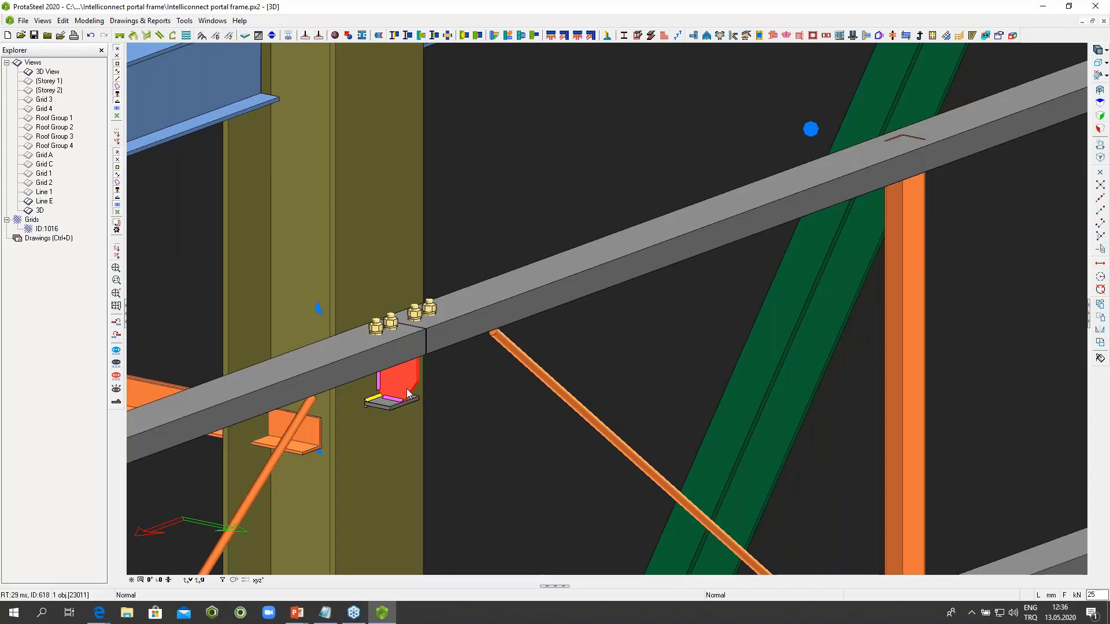
{"action": "scroll", "coordinate": [408, 389], "scroll_direction": "down", "scroll_amount": 10}
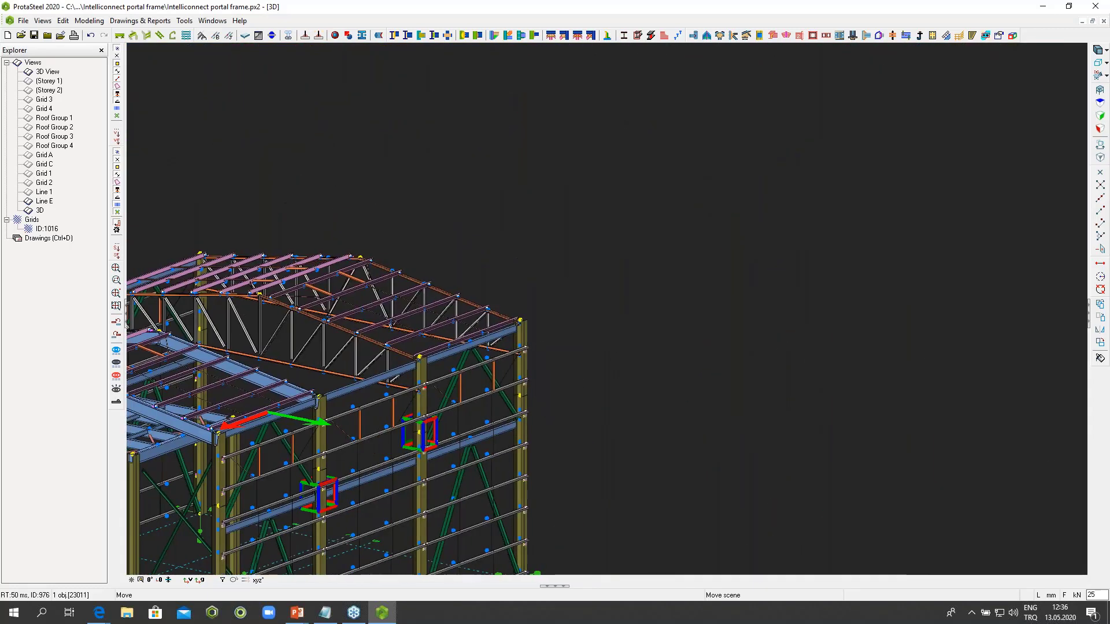
Step: Select the whole portal frame model and create its sag rod connections with IntelliConnect
{"action": "middle_click_drag", "start_coordinate": [399, 398], "coordinate": [776, 255]}
{"action": "scroll", "coordinate": [817, 280], "scroll_direction": "down", "scroll_amount": 1}
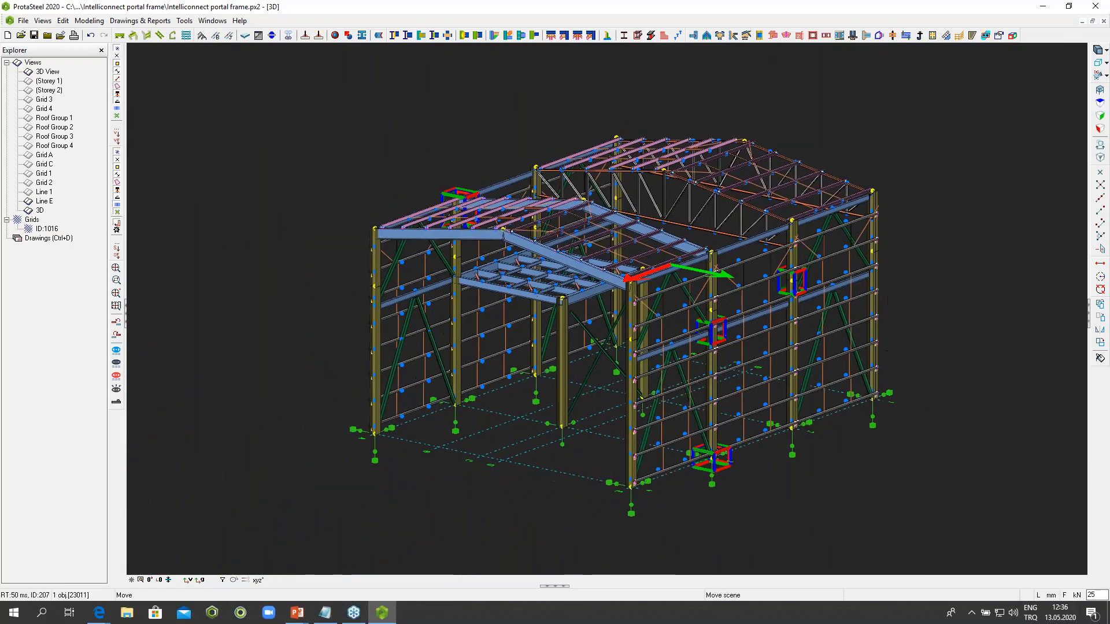
{"action": "scroll", "coordinate": [774, 301], "scroll_direction": "up", "scroll_amount": 2}
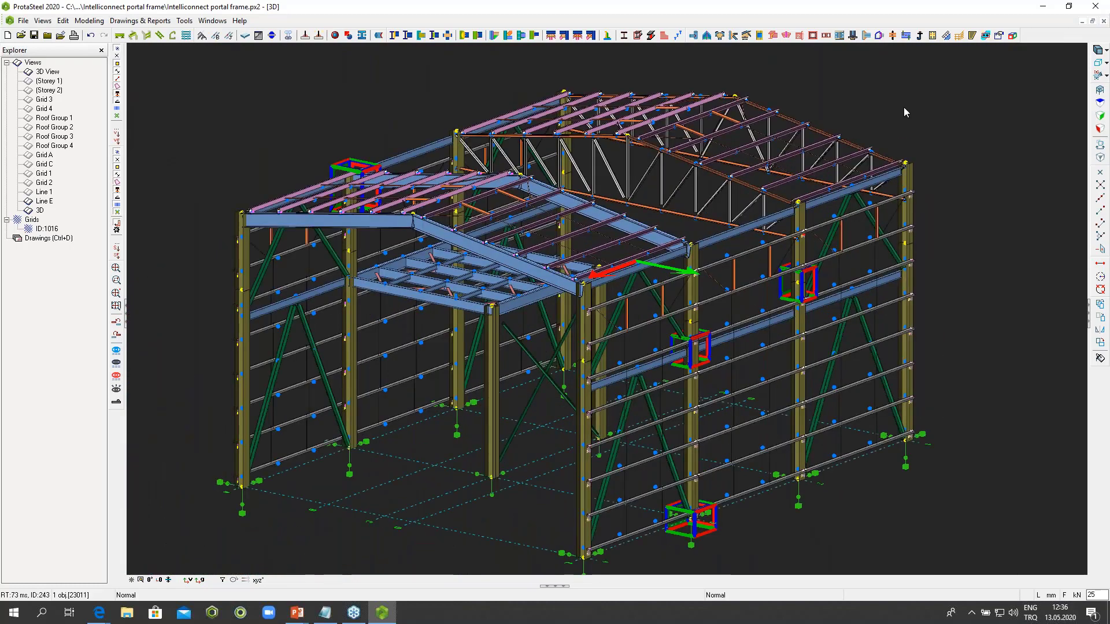
{"action": "scroll", "coordinate": [903, 107], "scroll_direction": "down", "scroll_amount": 1}
{"action": "right_click", "coordinate": [528, 78]}
{"action": "left_click", "coordinate": [544, 86]}
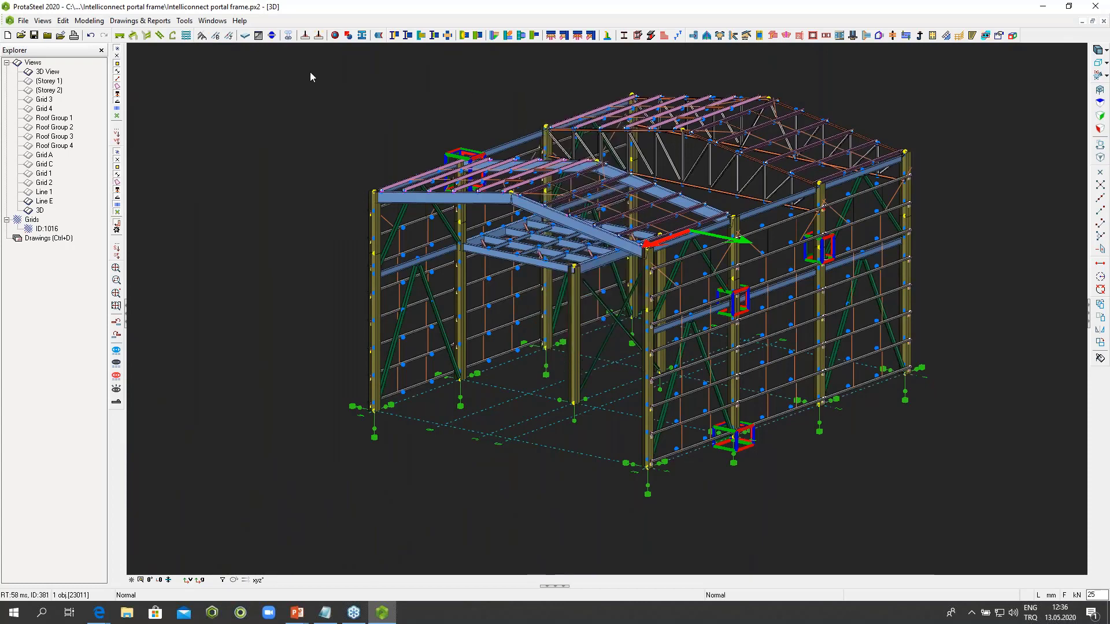
{"action": "left_click_drag", "start_coordinate": [313, 66], "coordinate": [983, 544]}
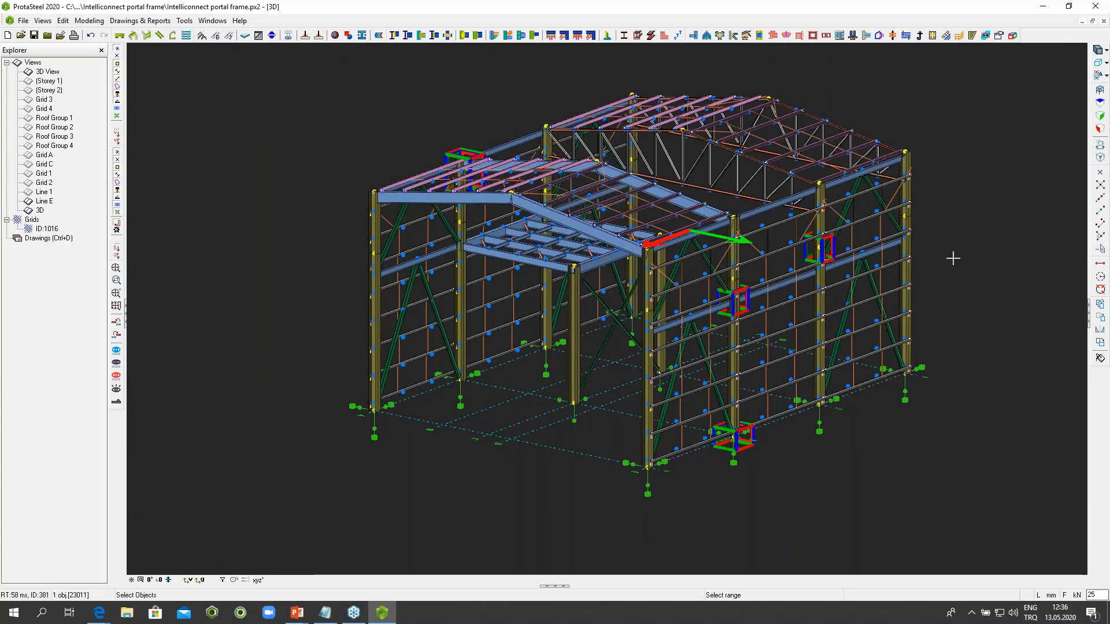
{"action": "right_click", "coordinate": [940, 237]}
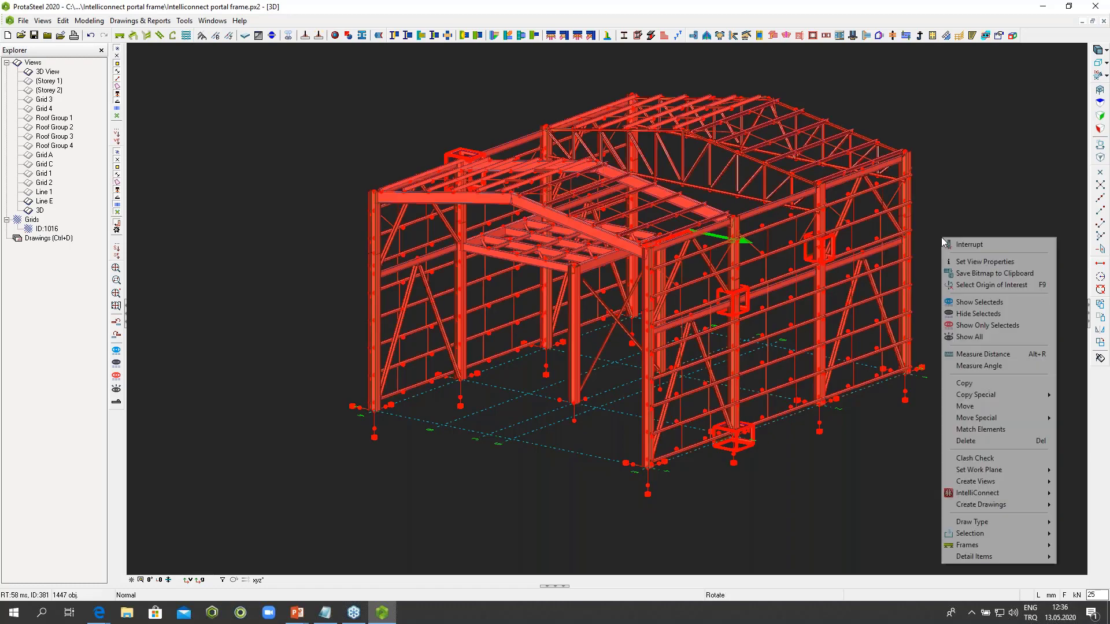
{"action": "mouse_move", "coordinate": [960, 494]}
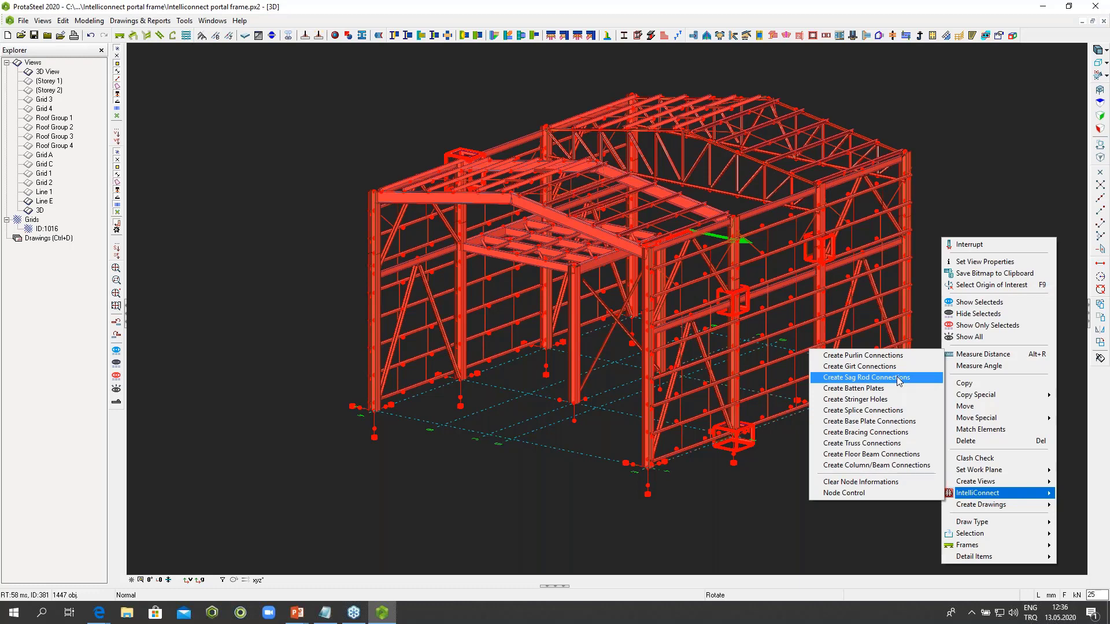
{"action": "left_click", "coordinate": [897, 376]}
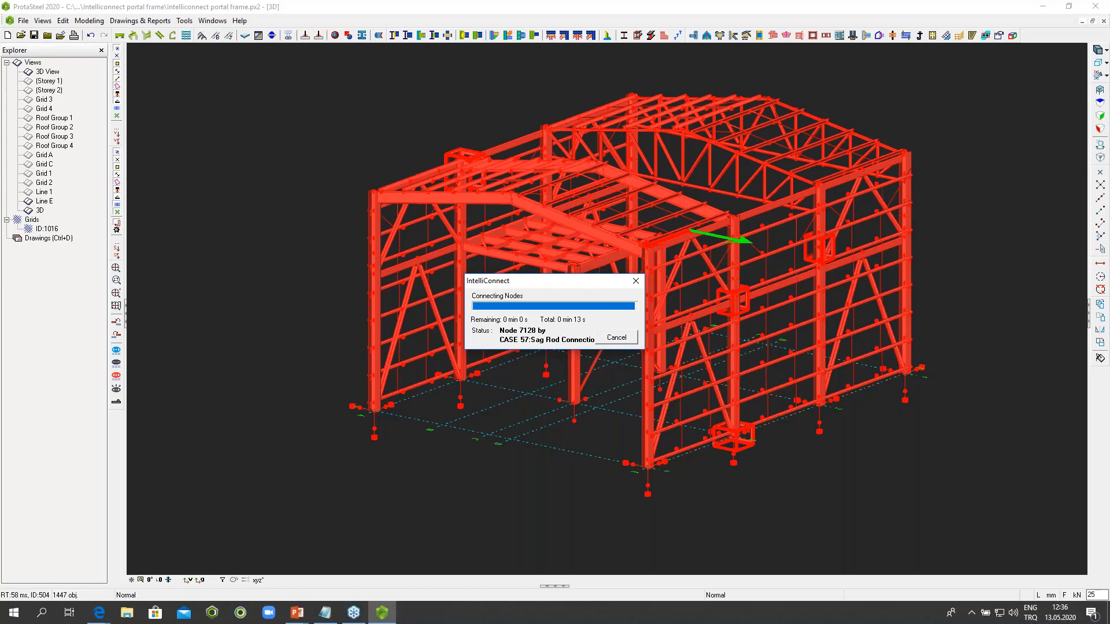
Step: Review the sag rod connection results in AutoConnectLog.txt to the end, close the file and clear the selection
{"action": "left_click_drag", "start_coordinate": [701, 118], "coordinate": [700, 267]}
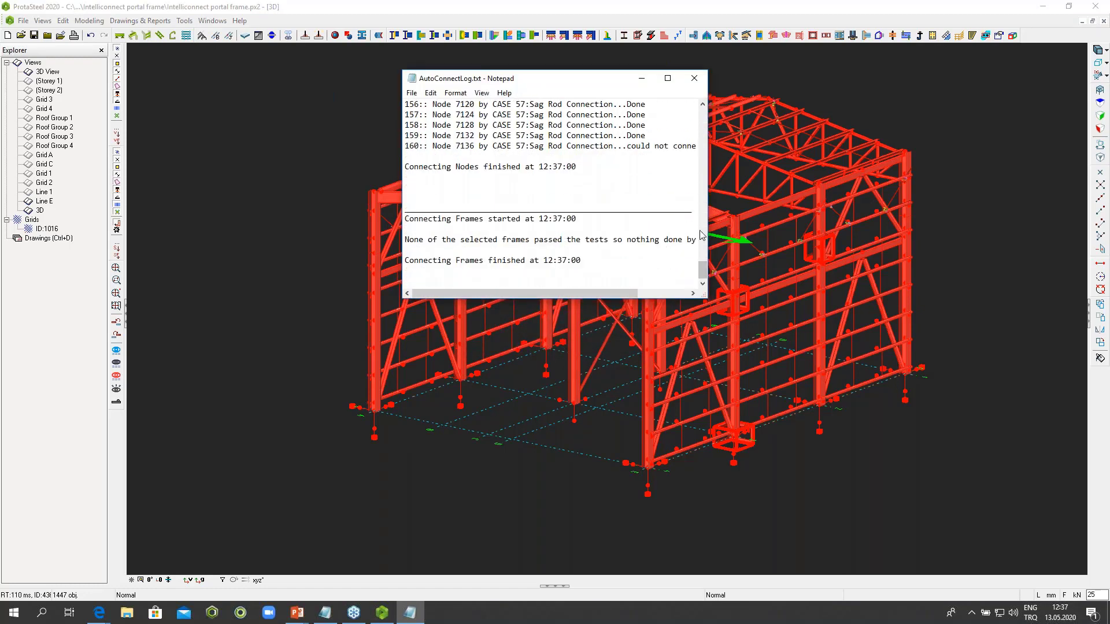
{"action": "left_click", "coordinate": [694, 78]}
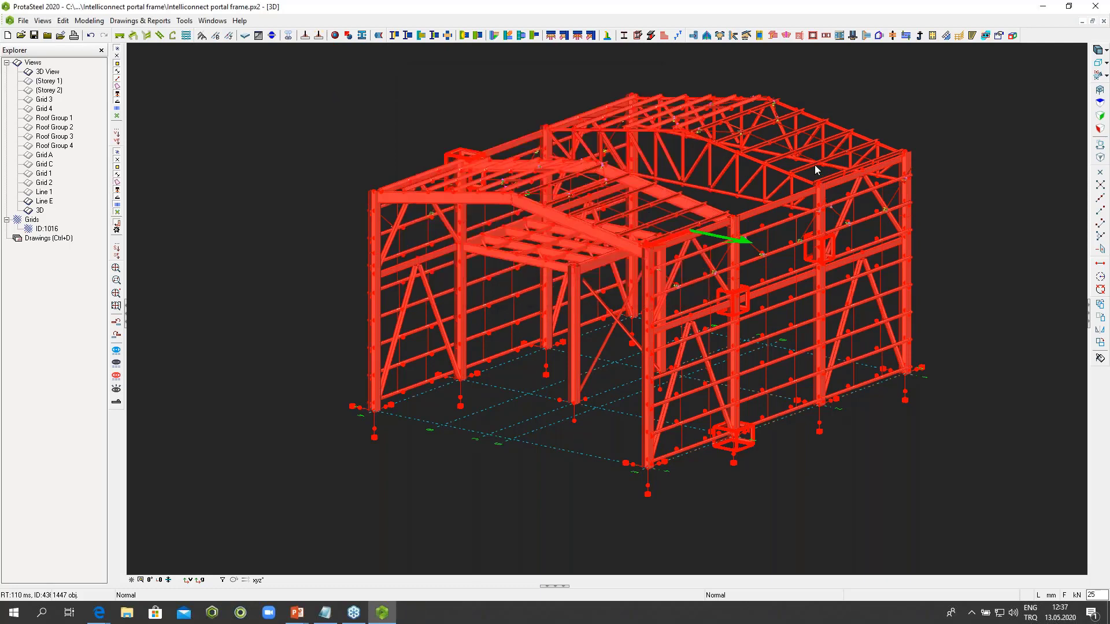
{"action": "left_click", "coordinate": [932, 139]}
Step: Examine the holes where the sag rods pass through the girts and the bracket holding a diagonal sag rod
{"action": "scroll", "coordinate": [879, 266], "scroll_direction": "up", "scroll_amount": 10}
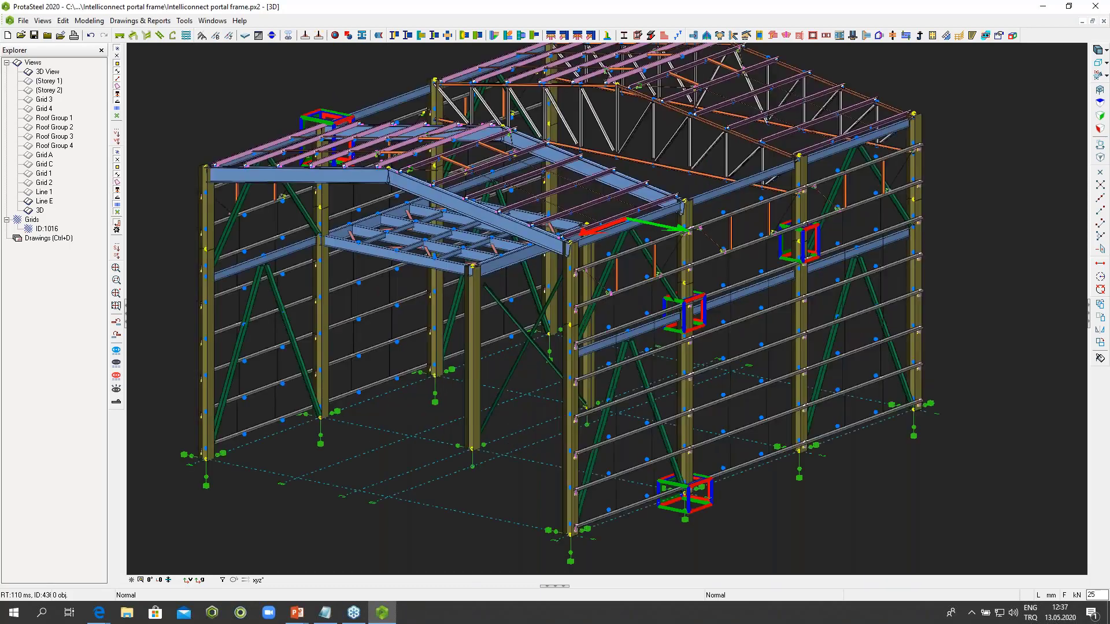
{"action": "scroll", "coordinate": [779, 315], "scroll_direction": "up", "scroll_amount": 5}
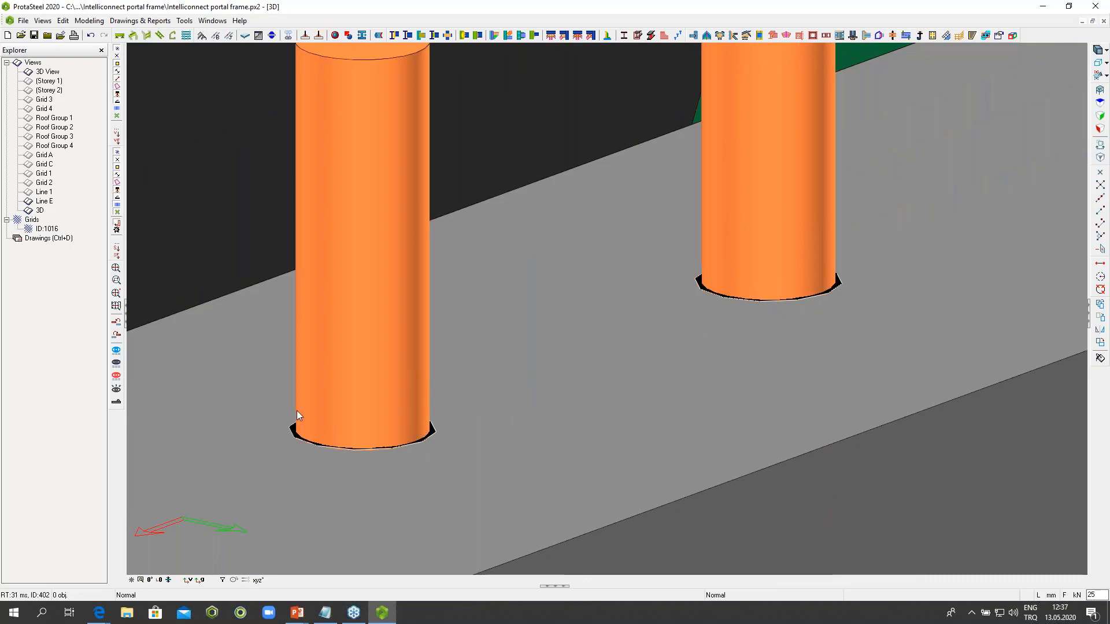
{"action": "scroll", "coordinate": [515, 377], "scroll_direction": "down", "scroll_amount": 10}
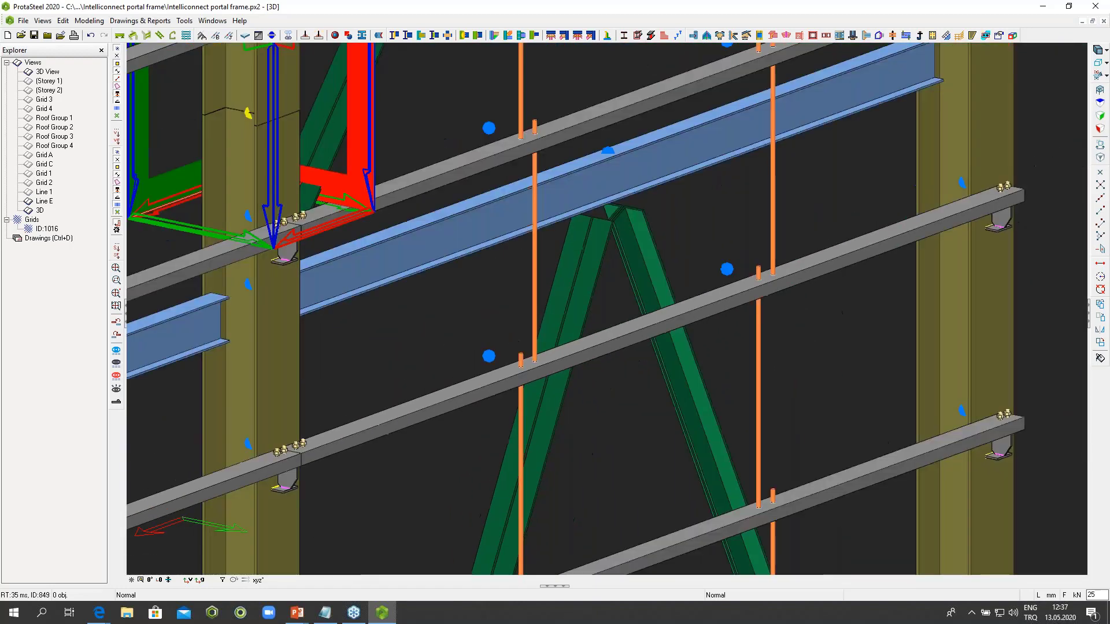
{"action": "scroll", "coordinate": [509, 124], "scroll_direction": "up", "scroll_amount": 10}
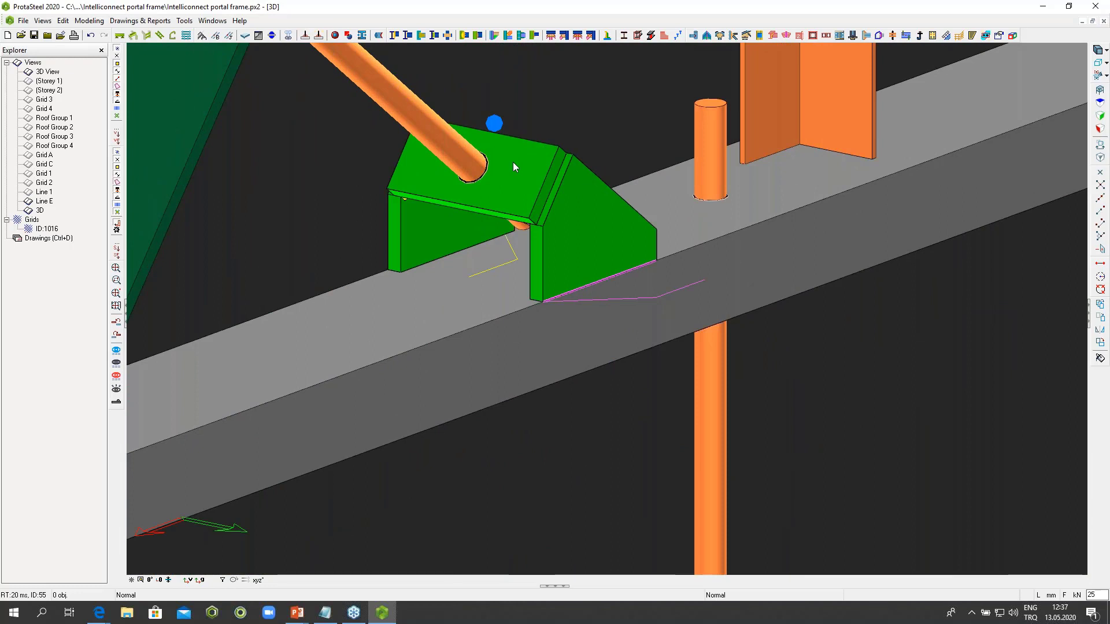
{"action": "scroll", "coordinate": [513, 162], "scroll_direction": "down", "scroll_amount": 5}
{"action": "left_click", "coordinate": [683, 87]}
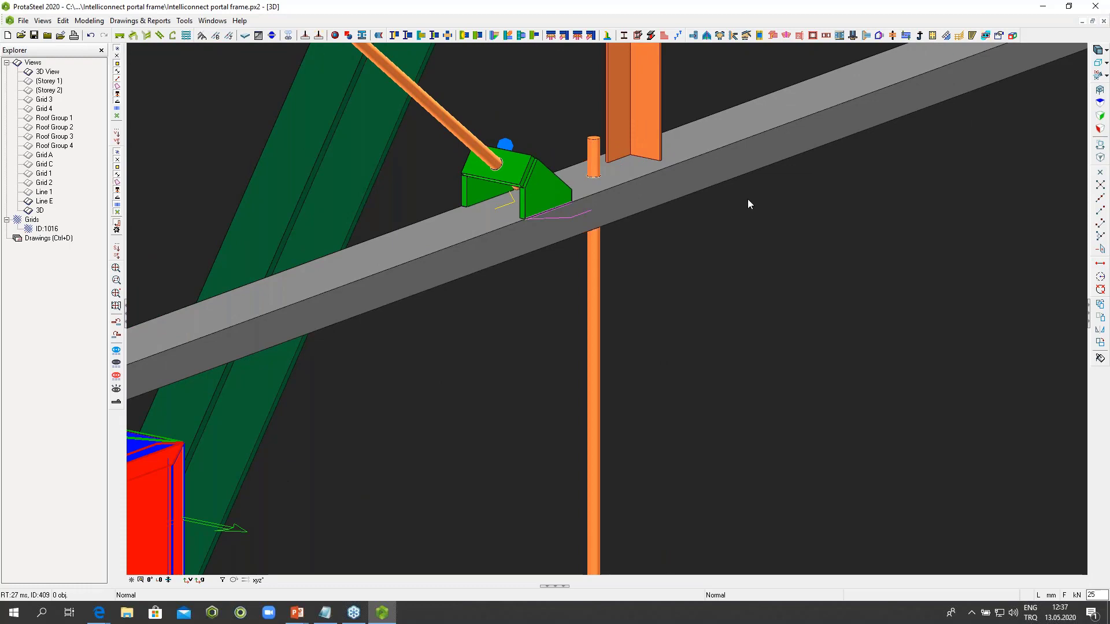
Step: Select every member of the model and create the splice connections with IntelliConnect
{"action": "scroll", "coordinate": [747, 203], "scroll_direction": "down", "scroll_amount": 10}
{"action": "scroll", "coordinate": [745, 201], "scroll_direction": "down", "scroll_amount": 5}
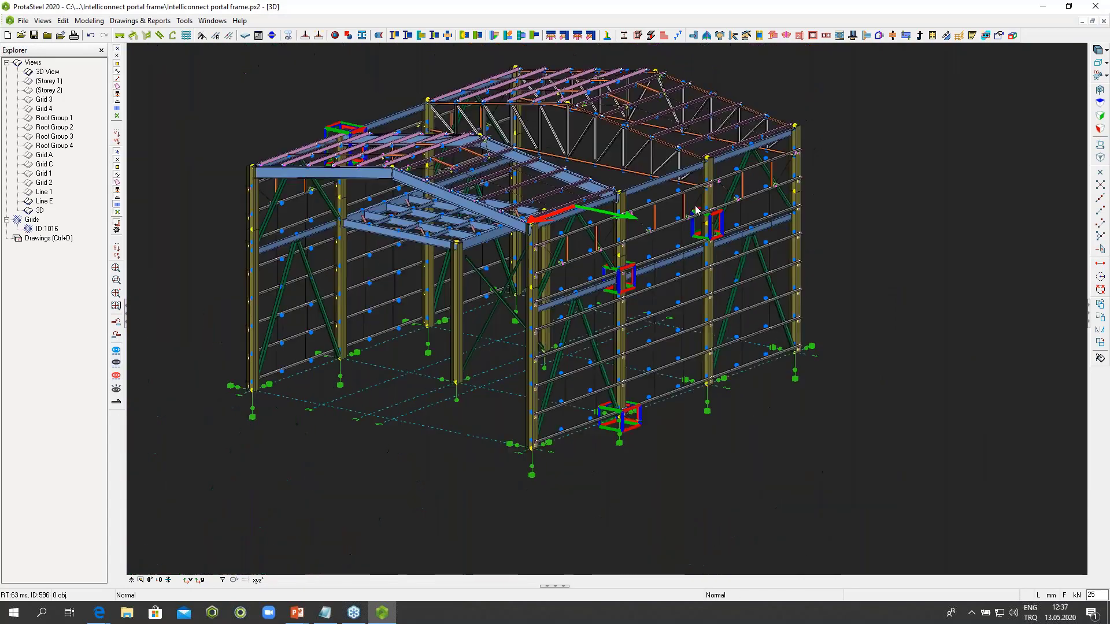
{"action": "middle_click_drag", "start_coordinate": [696, 209], "coordinate": [739, 233]}
{"action": "left_click_drag", "start_coordinate": [218, 61], "coordinate": [934, 507]}
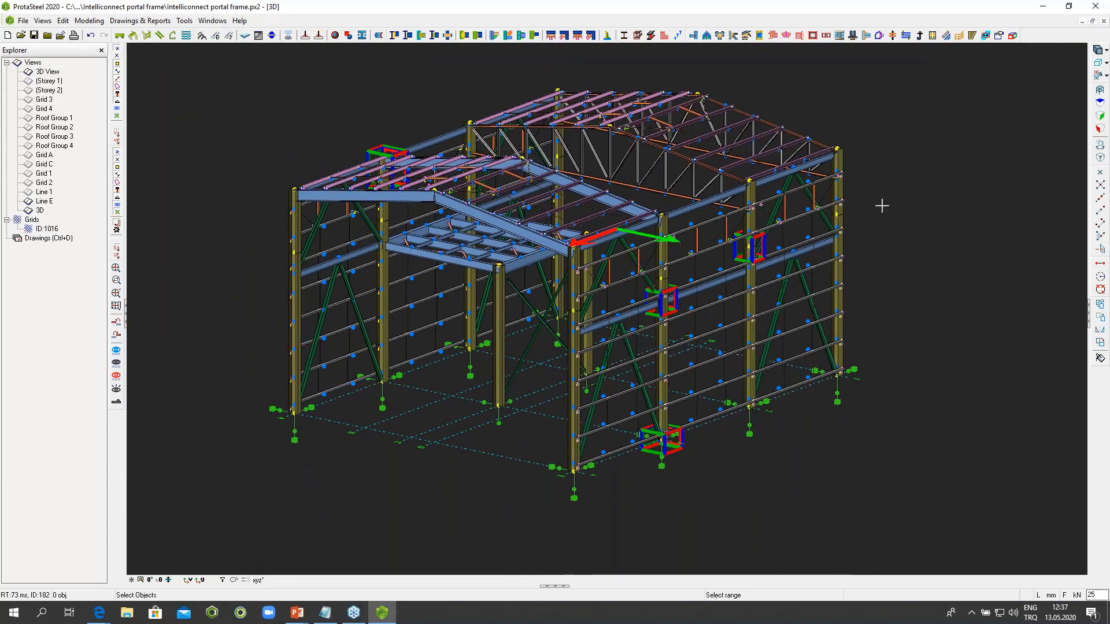
{"action": "right_click", "coordinate": [881, 206]}
{"action": "mouse_move", "coordinate": [923, 464]}
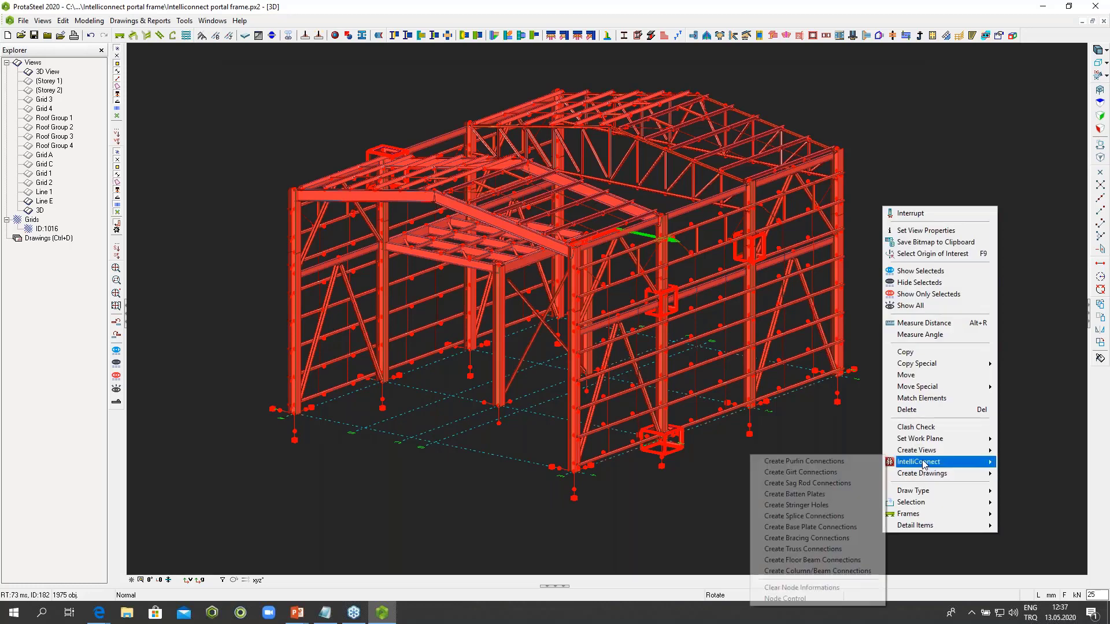
{"action": "left_click", "coordinate": [824, 517]}
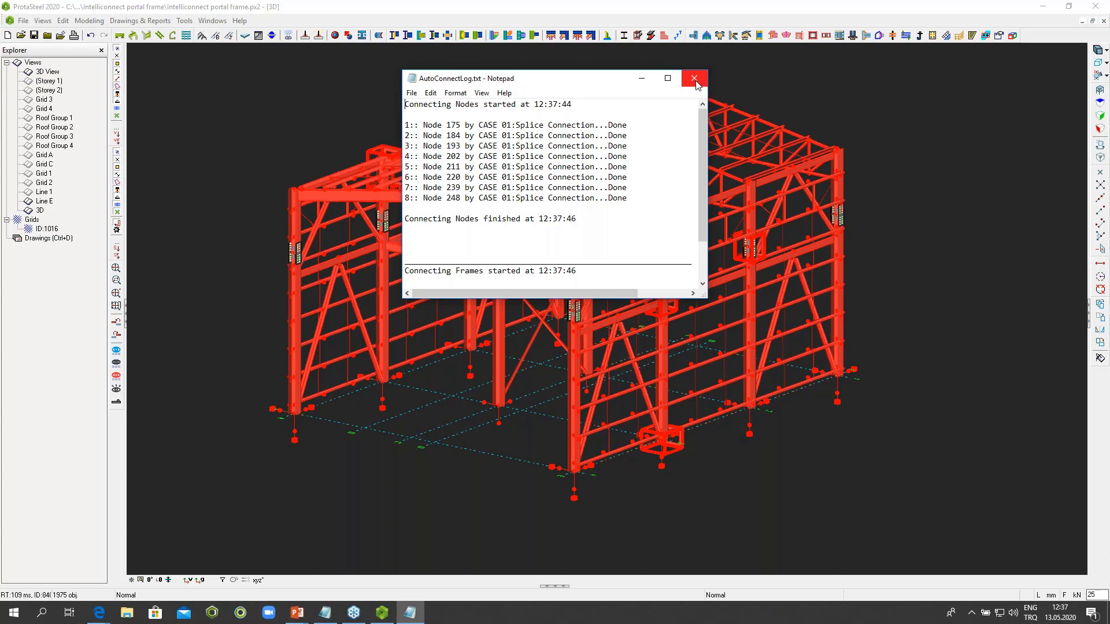
Step: Close the splice connection log, clear the selection and examine the bolted splices on the columns
{"action": "left_click", "coordinate": [695, 81]}
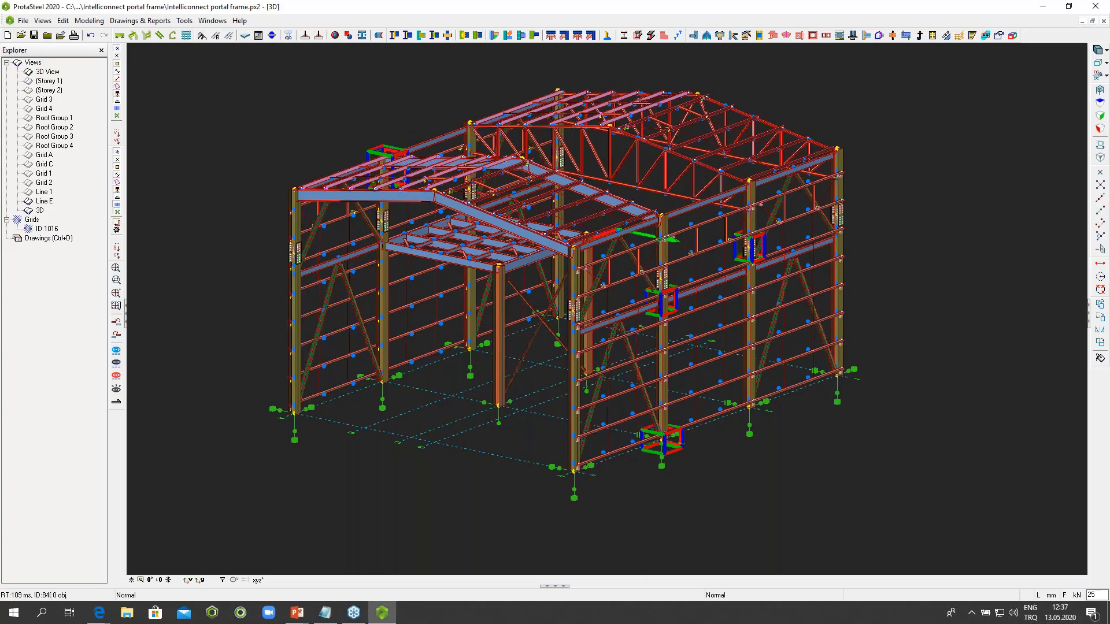
{"action": "scroll", "coordinate": [843, 209], "scroll_direction": "up", "scroll_amount": 6}
{"action": "scroll", "coordinate": [844, 209], "scroll_direction": "down", "scroll_amount": 7}
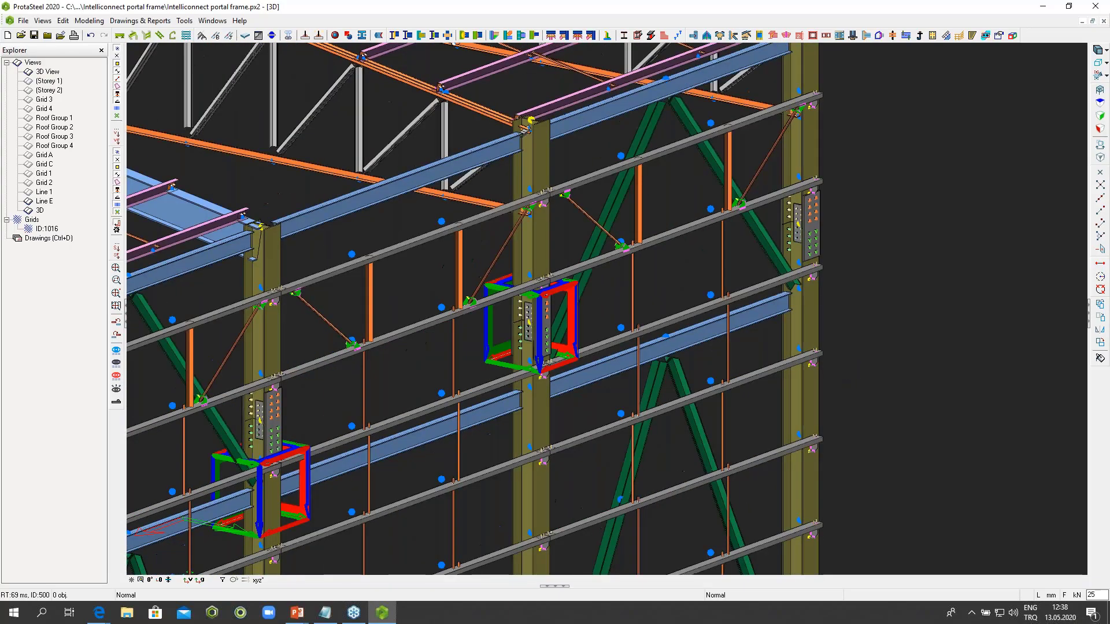
{"action": "scroll", "coordinate": [814, 218], "scroll_direction": "down", "scroll_amount": 2}
{"action": "scroll", "coordinate": [814, 218], "scroll_direction": "up", "scroll_amount": 2}
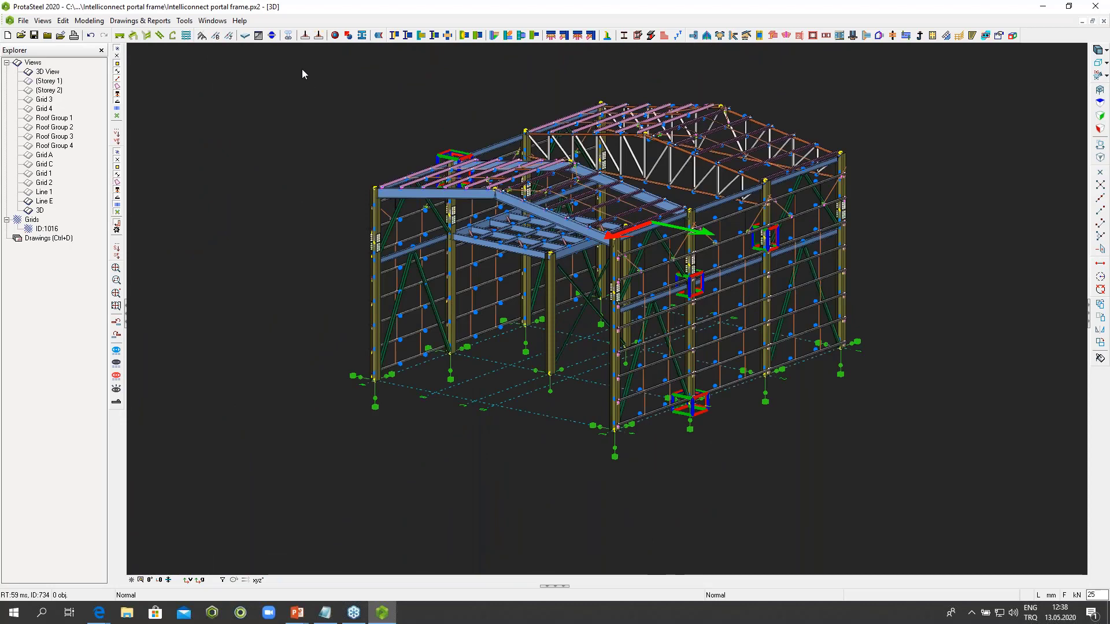
Step: Select every member of the model and create the truss connections with IntelliConnect, leaving the gusset plate thickness blank
{"action": "left_click_drag", "start_coordinate": [302, 68], "coordinate": [914, 543]}
{"action": "right_click", "coordinate": [885, 286]}
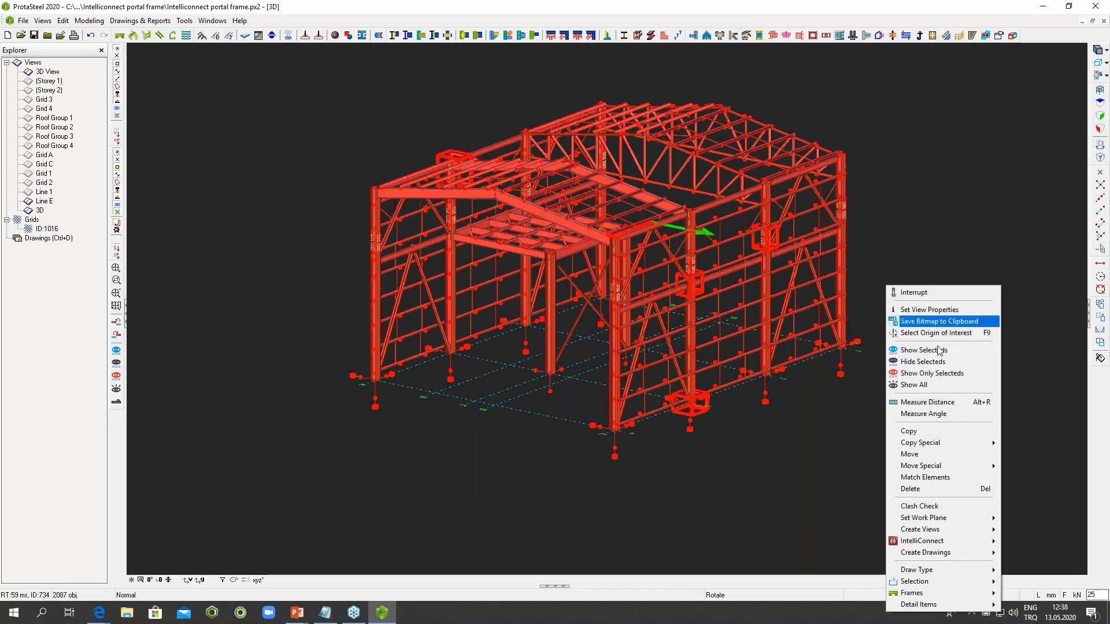
{"action": "mouse_move", "coordinate": [956, 545]}
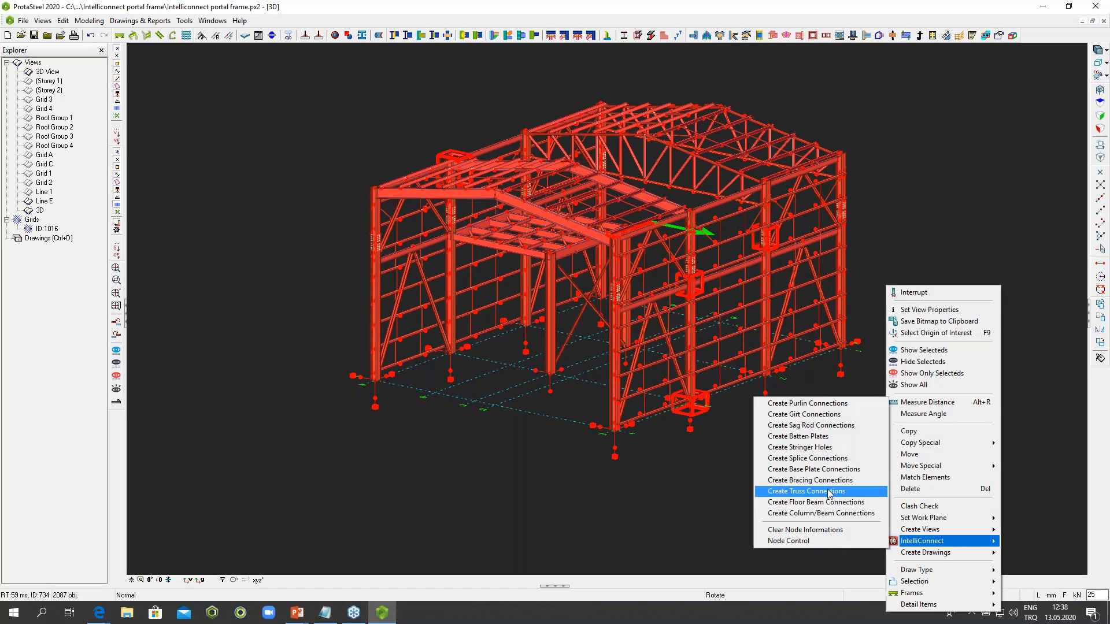
{"action": "left_click", "coordinate": [829, 492]}
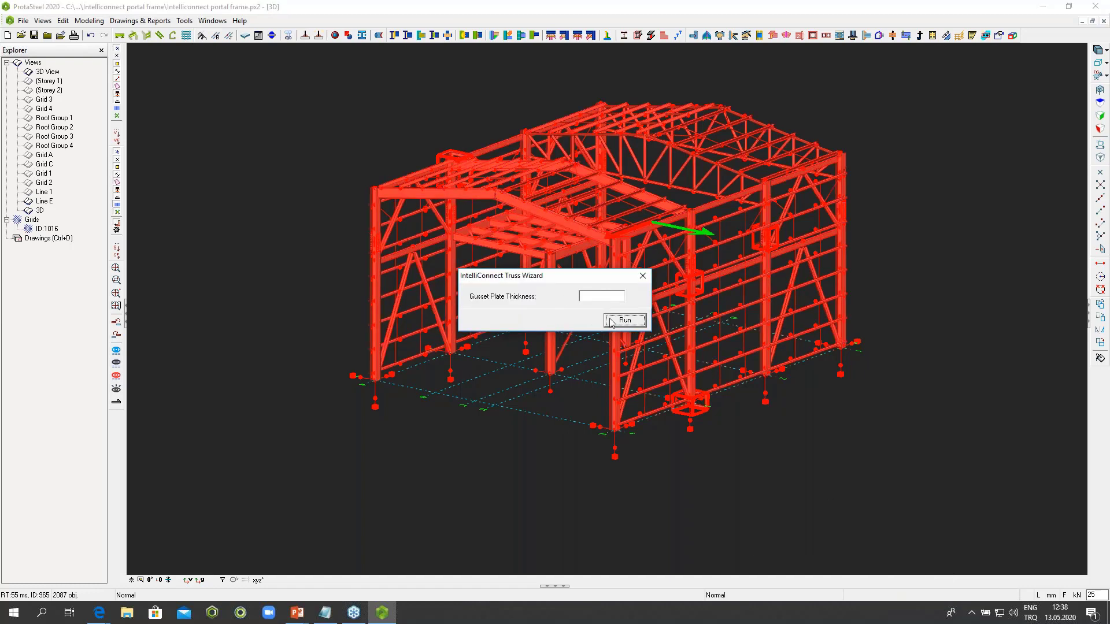
{"action": "left_click", "coordinate": [611, 321]}
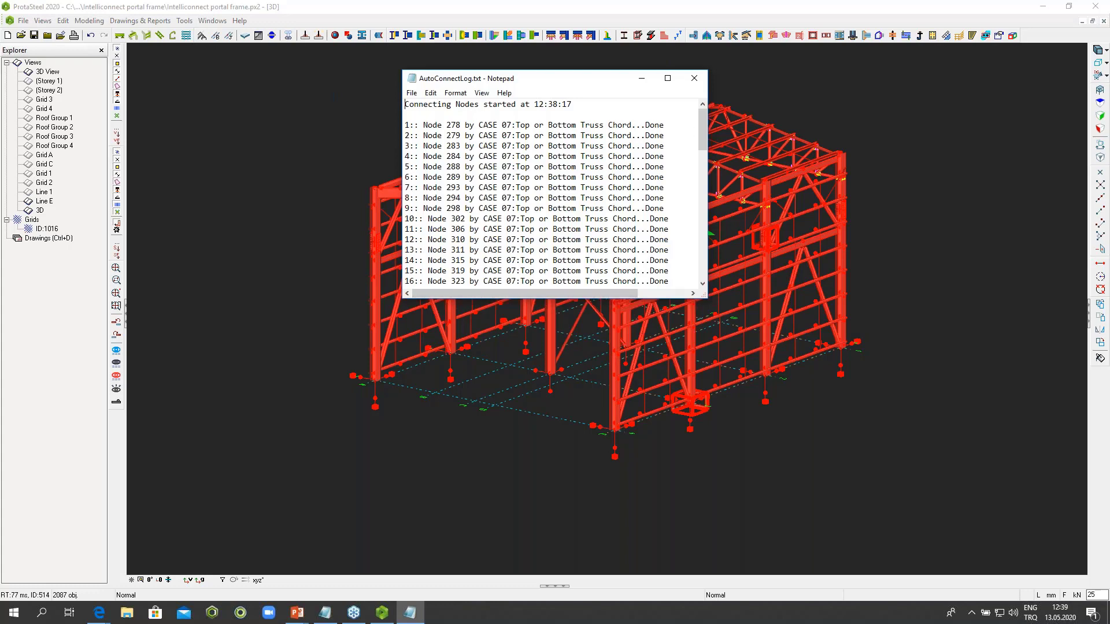
Step: Review the truss connection results in AutoConnectLog.txt to the end, close the file and clear the selection
{"action": "left_click_drag", "start_coordinate": [703, 138], "coordinate": [707, 244]}
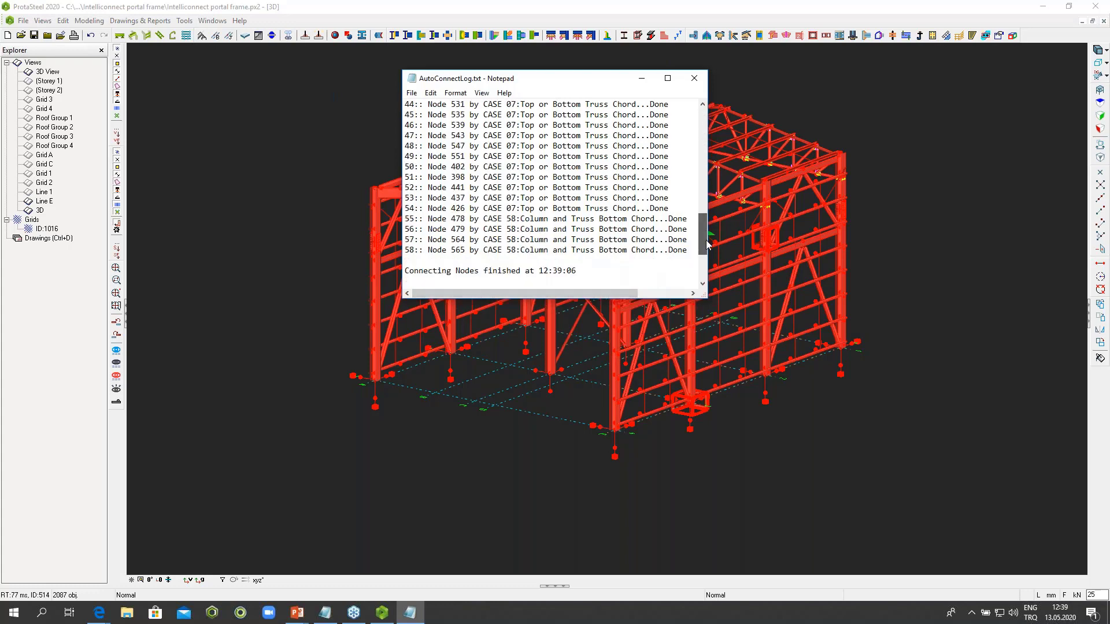
{"action": "left_click", "coordinate": [694, 78]}
{"action": "left_click", "coordinate": [903, 214]}
Step: Examine the gusset plates joining the truss diagonals and posts to the chords, and the truss connections at the columns
{"action": "middle_click_drag", "start_coordinate": [852, 216], "coordinate": [790, 273]}
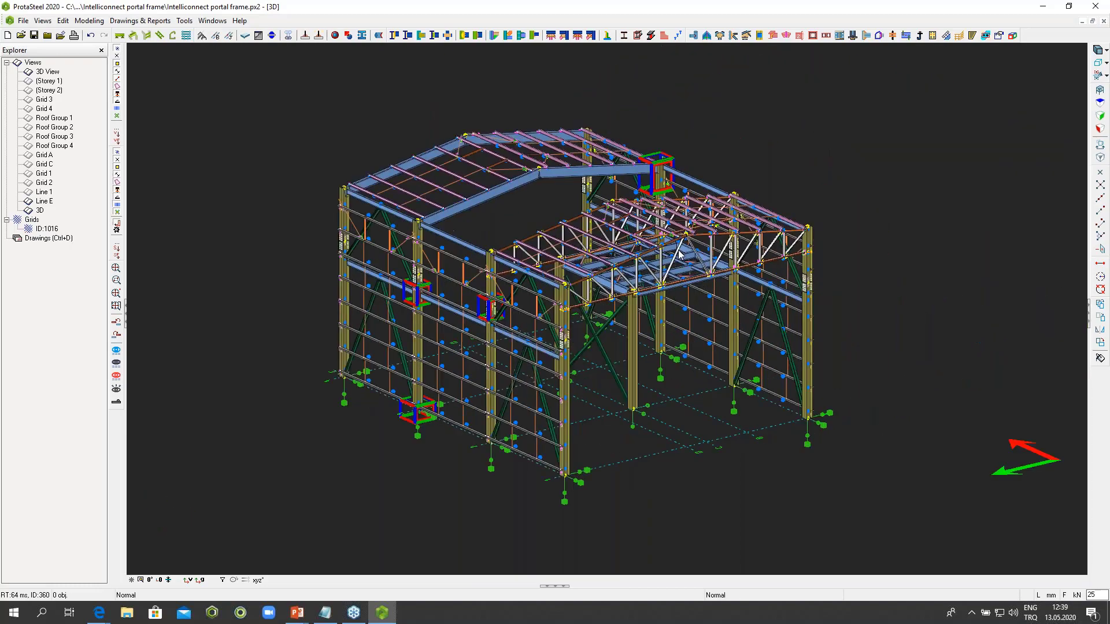
{"action": "scroll", "coordinate": [789, 273], "scroll_direction": "up", "scroll_amount": 5}
{"action": "scroll", "coordinate": [789, 273], "scroll_direction": "up", "scroll_amount": 6}
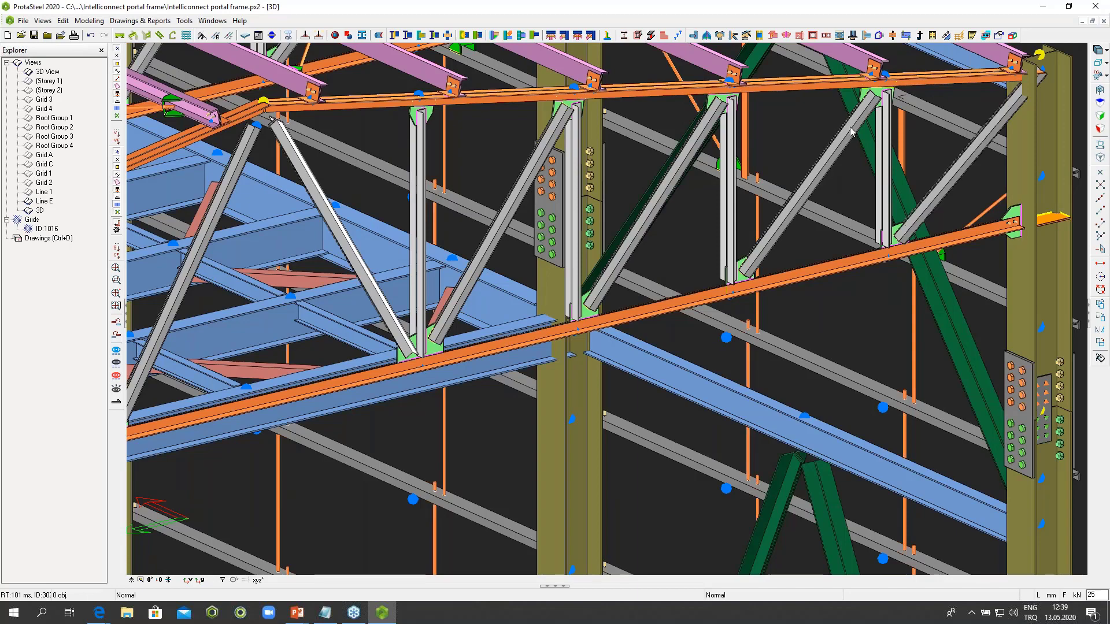
{"action": "scroll", "coordinate": [834, 168], "scroll_direction": "down", "scroll_amount": 3}
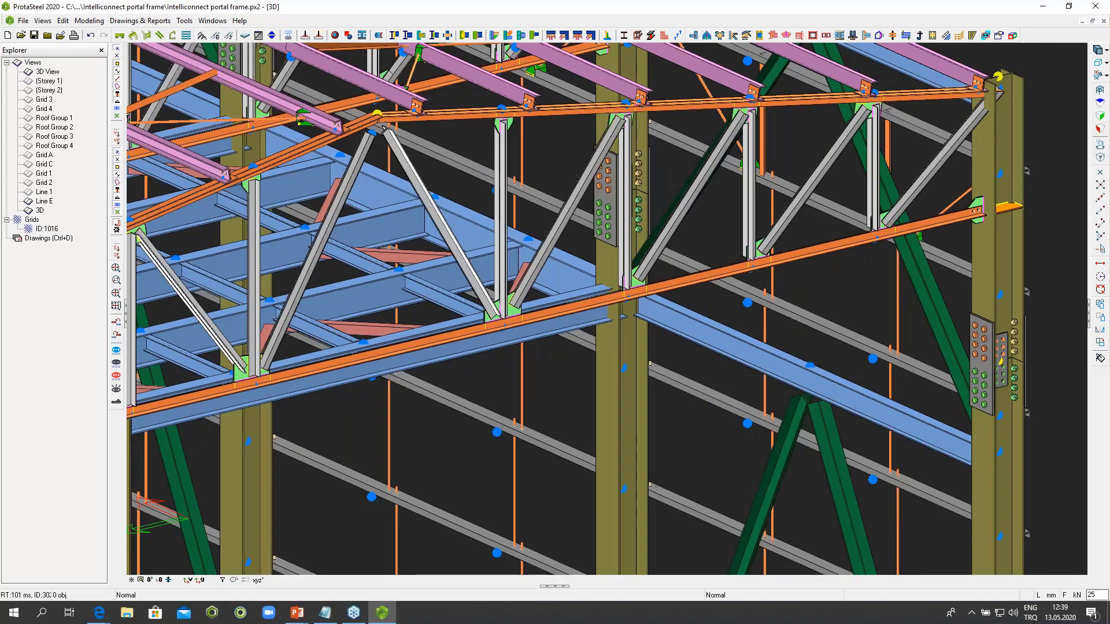
{"action": "scroll", "coordinate": [617, 265], "scroll_direction": "up", "scroll_amount": 2}
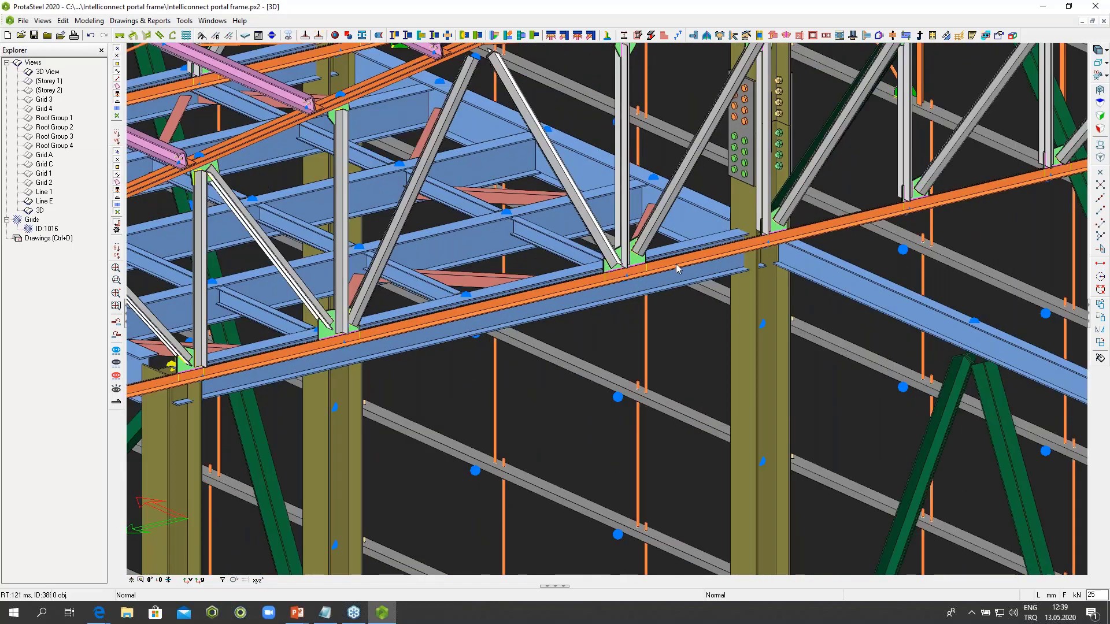
{"action": "scroll", "coordinate": [673, 265], "scroll_direction": "down", "scroll_amount": 2}
{"action": "scroll", "coordinate": [674, 265], "scroll_direction": "down", "scroll_amount": 4}
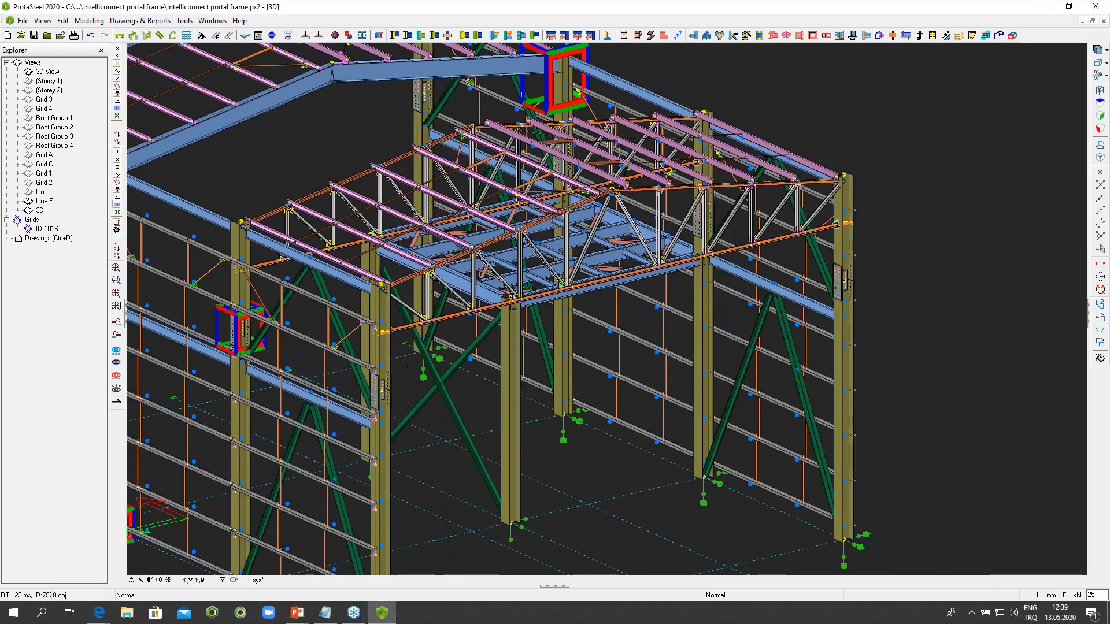
{"action": "scroll", "coordinate": [641, 300], "scroll_direction": "down", "scroll_amount": 2}
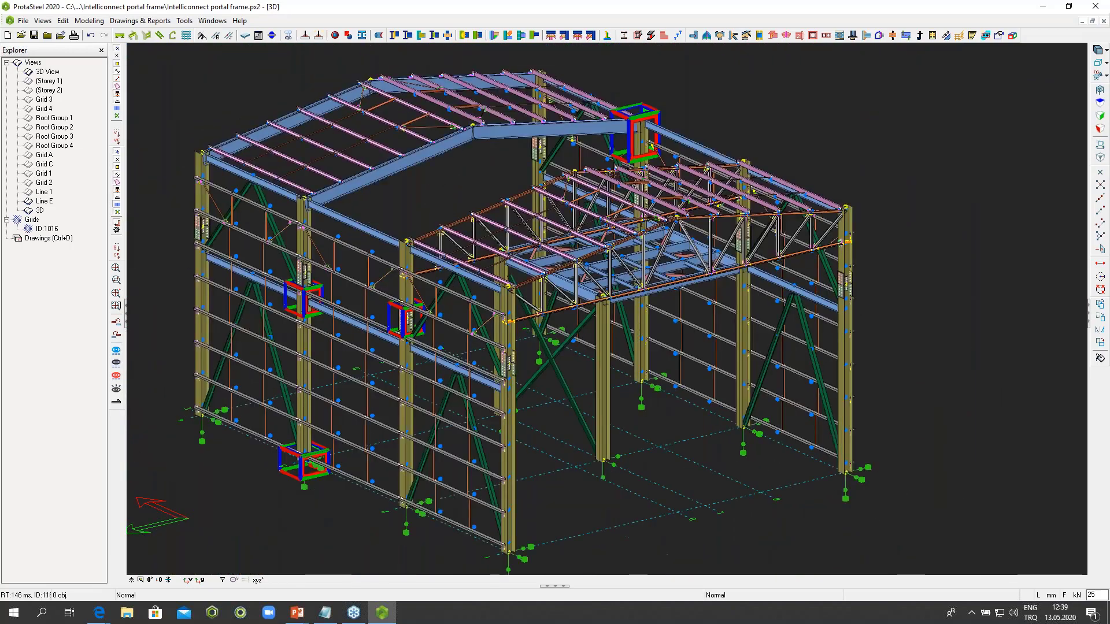
{"action": "middle_click_drag", "start_coordinate": [451, 312], "coordinate": [774, 250], "text": "ctrl"}
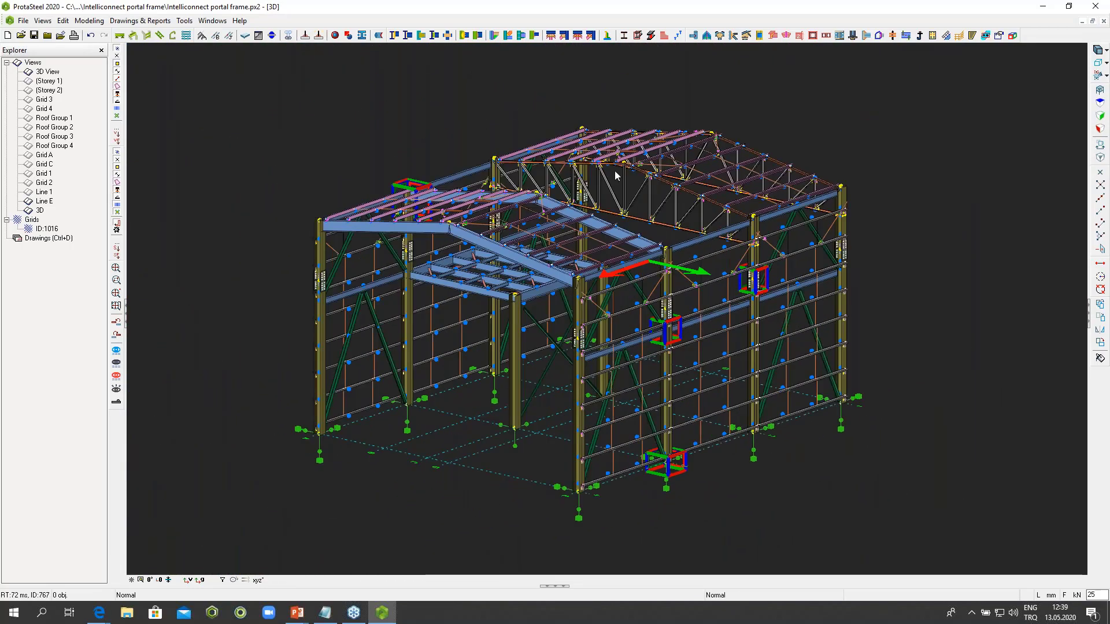
Step: Examine the beams and horizontal bracing of the mezzanine floor below the portal rafters
{"action": "left_click_drag", "start_coordinate": [277, 90], "coordinate": [840, 514]}
{"action": "left_click", "coordinate": [923, 317]}
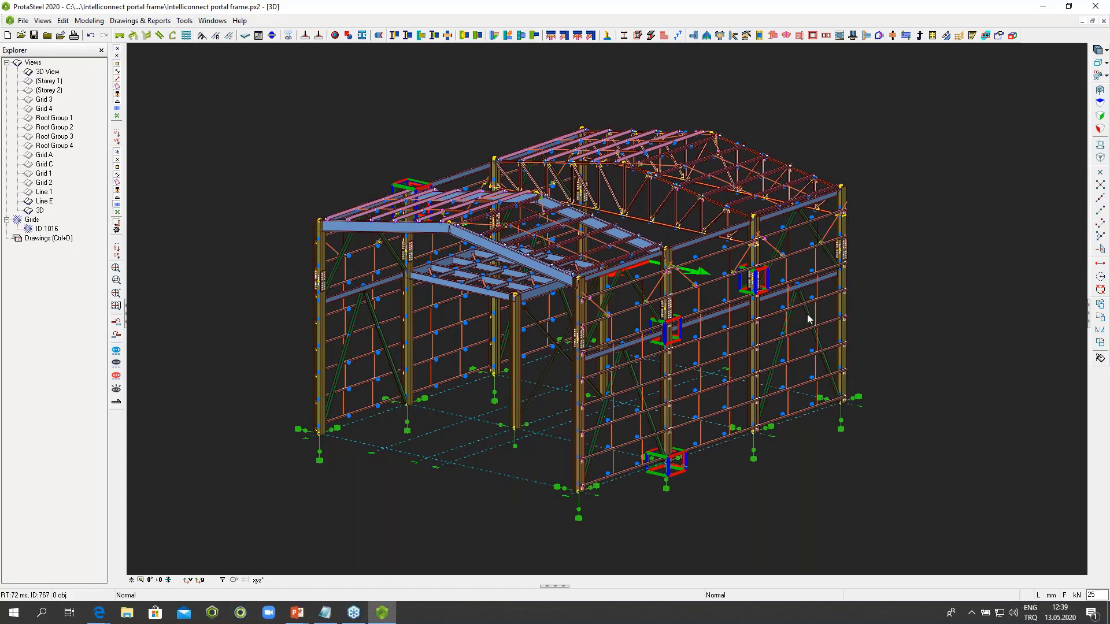
{"action": "middle_click", "coordinate": [913, 325]}
{"action": "middle_click_drag", "start_coordinate": [824, 324], "coordinate": [959, 335]}
{"action": "middle_click_drag", "start_coordinate": [599, 323], "coordinate": [635, 321], "text": "shift"}
{"action": "scroll", "coordinate": [634, 319], "scroll_direction": "up", "scroll_amount": 4}
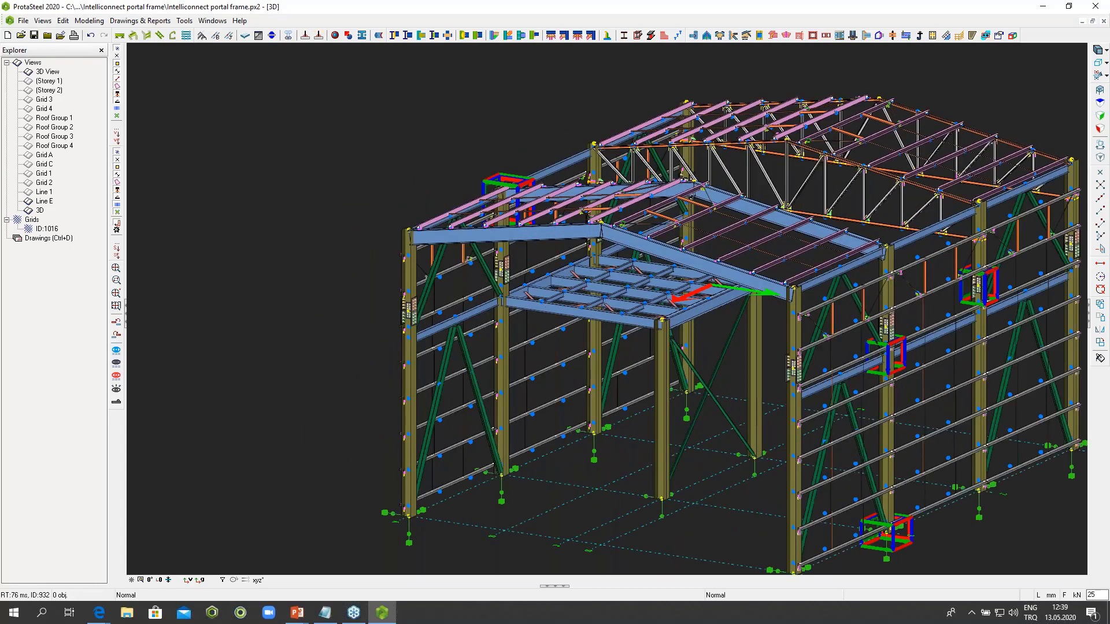
{"action": "scroll", "coordinate": [730, 317], "scroll_direction": "up", "scroll_amount": 5}
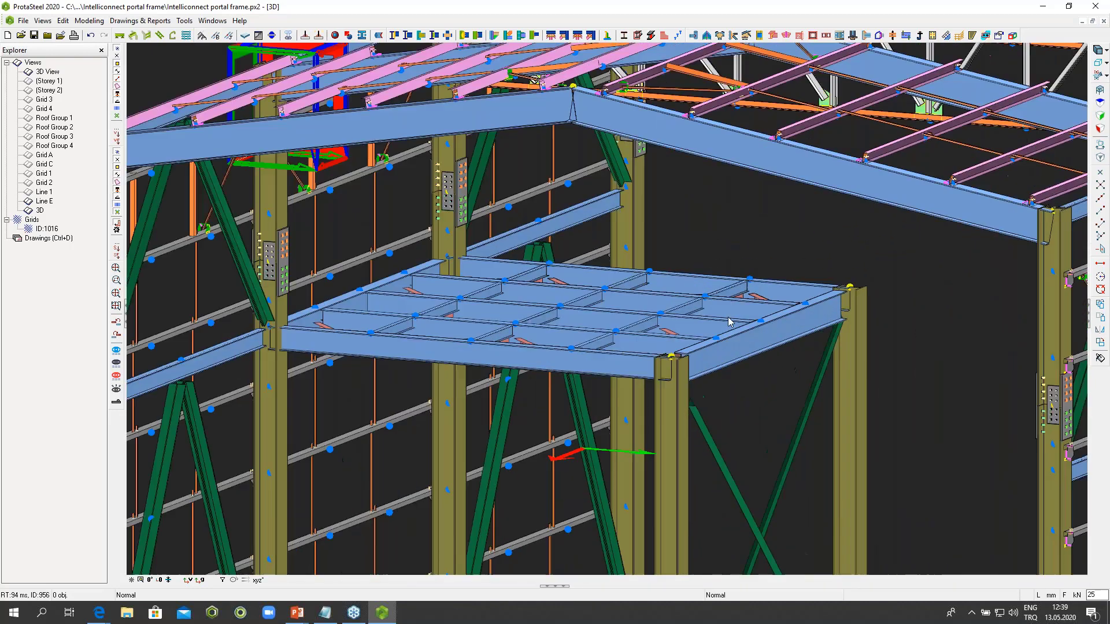
{"action": "middle_click", "coordinate": [730, 316]}
{"action": "middle_click_drag", "start_coordinate": [695, 321], "coordinate": [682, 260]}
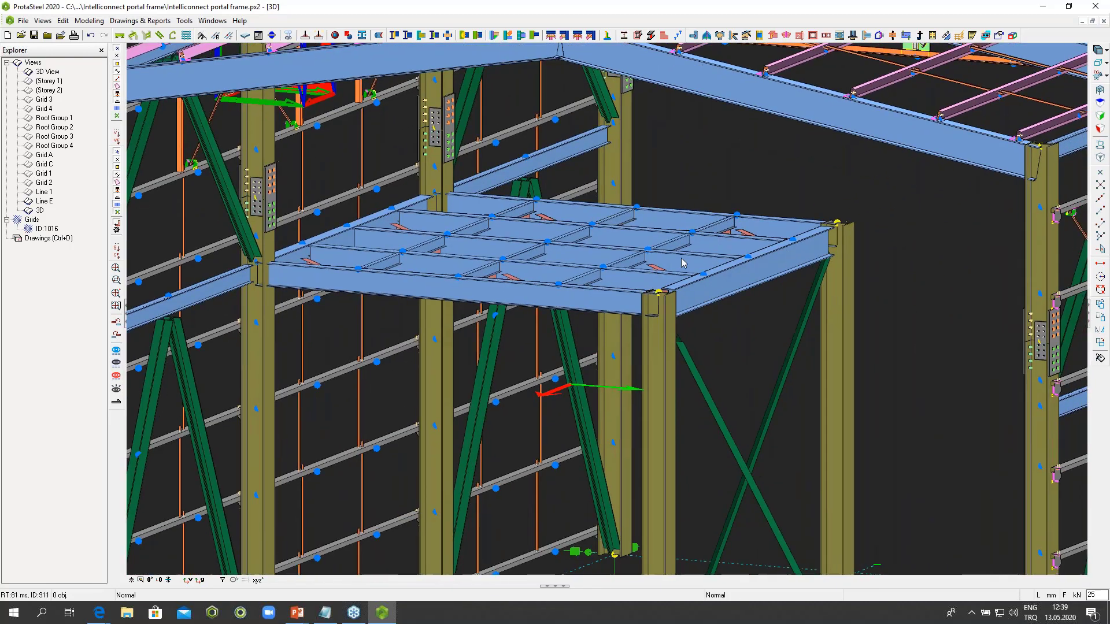
{"action": "left_click", "coordinate": [657, 294]}
{"action": "middle_click_drag", "start_coordinate": [655, 298], "coordinate": [653, 302], "text": "ctrl"}
{"action": "left_click", "coordinate": [692, 177]}
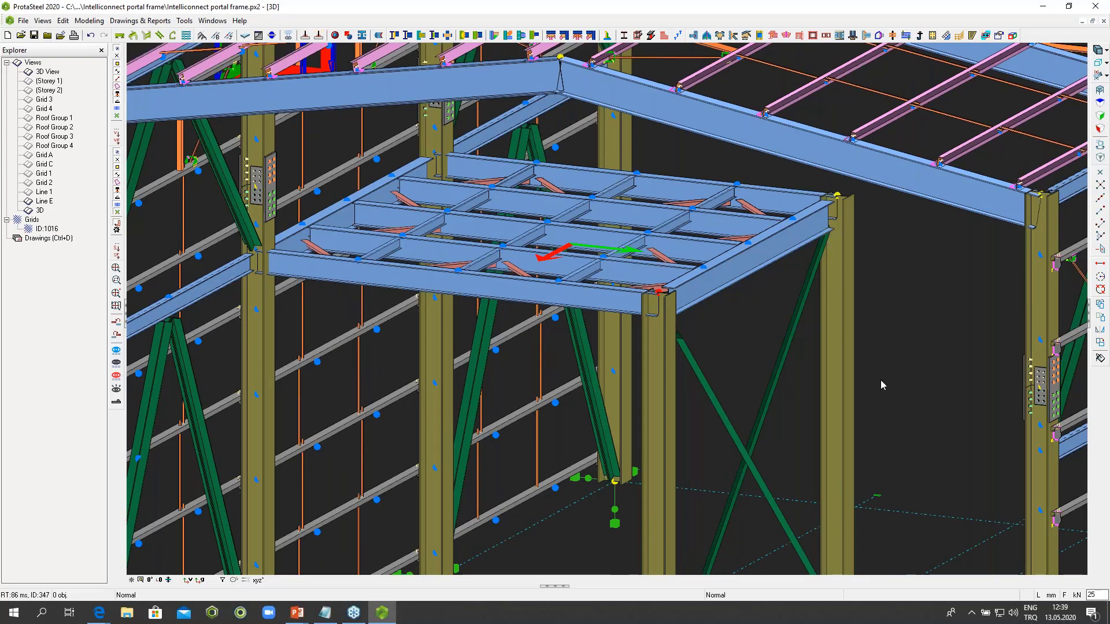
Step: Select the mezzanine floor members, start creating floor beam connections with IntelliConnect and choose the Stiffened End Plate Connection Macro for simple connections
{"action": "left_click_drag", "start_coordinate": [914, 379], "coordinate": [213, 96]}
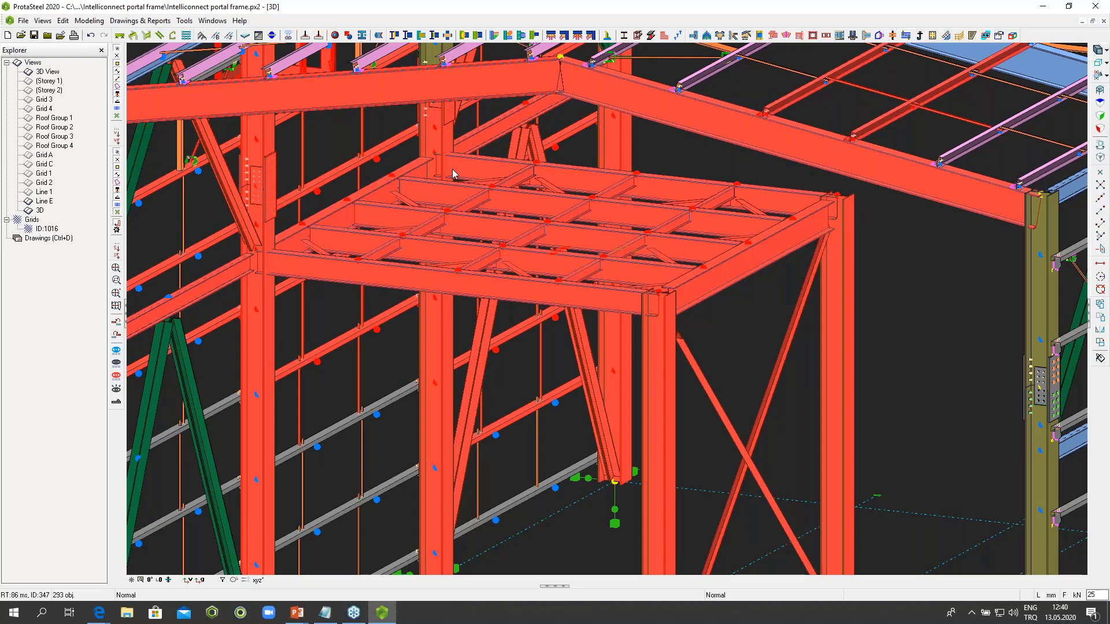
{"action": "right_click", "coordinate": [473, 168]}
{"action": "mouse_move", "coordinate": [536, 425]}
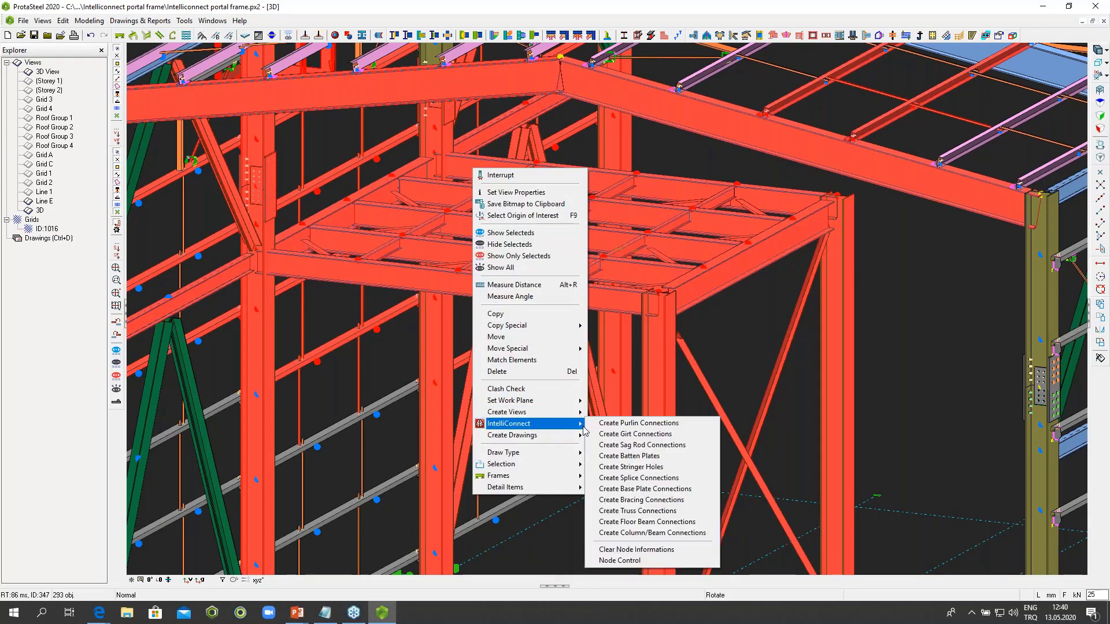
{"action": "left_click", "coordinate": [635, 522]}
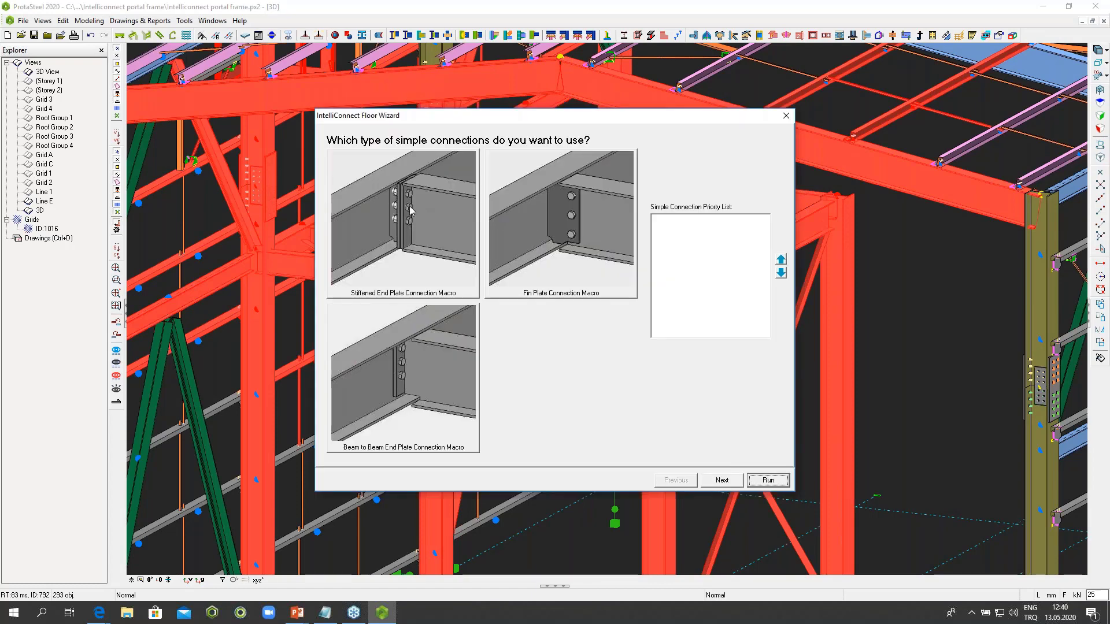
{"action": "left_click", "coordinate": [412, 211]}
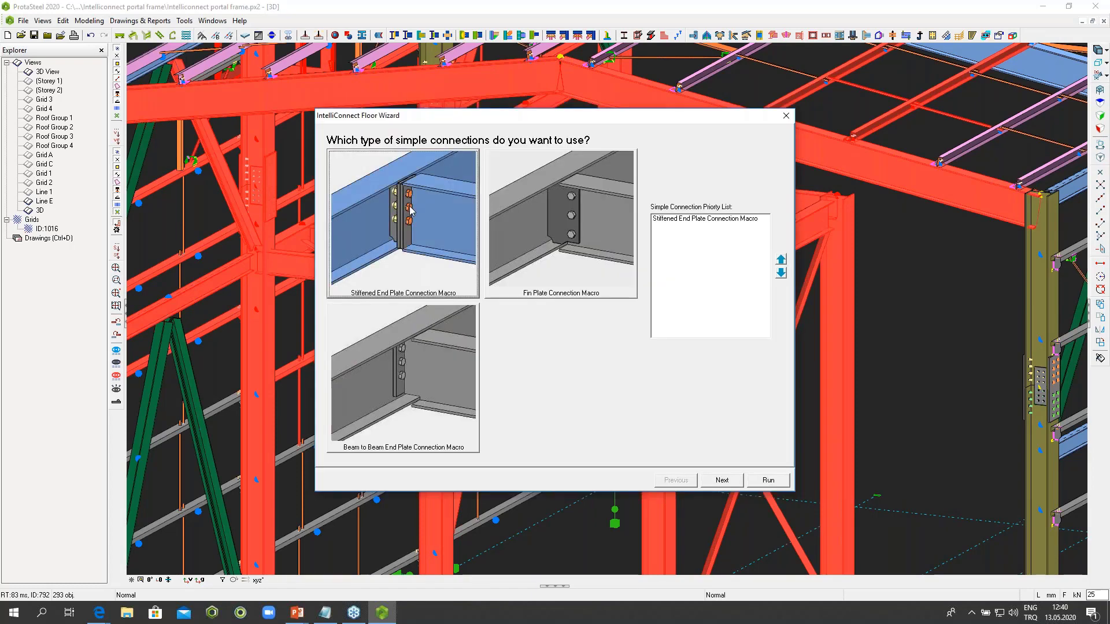
{"action": "left_click", "coordinate": [722, 480]}
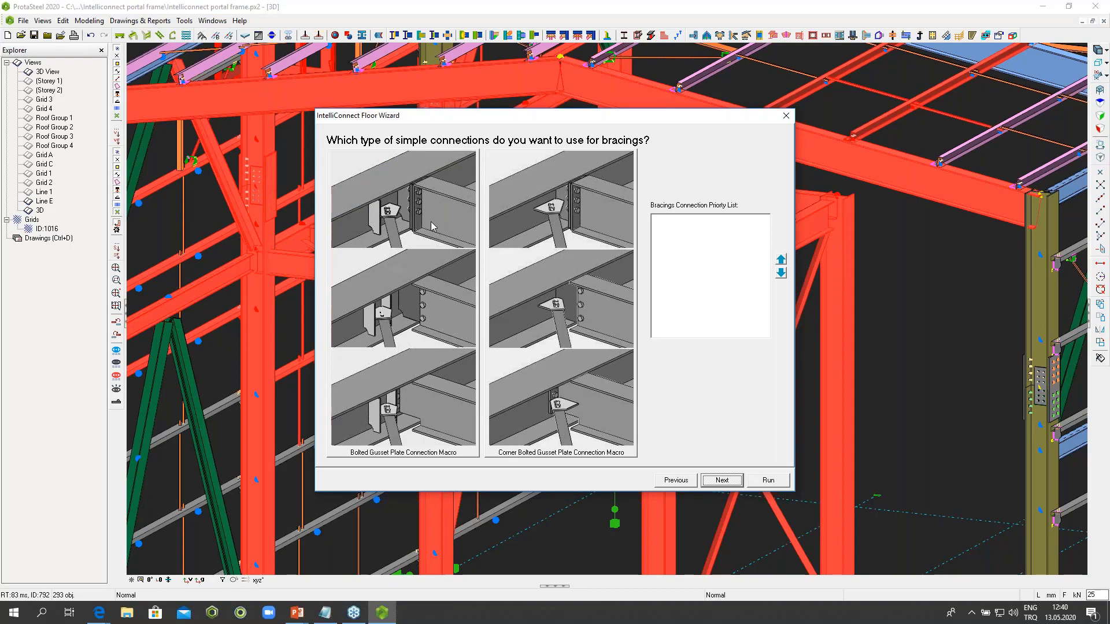
Step: Try both priority orders of the Corner Bolted and Bolted Gusset Plate Connection Macros for the bracings, and clear the choices
{"action": "left_click", "coordinate": [548, 224]}
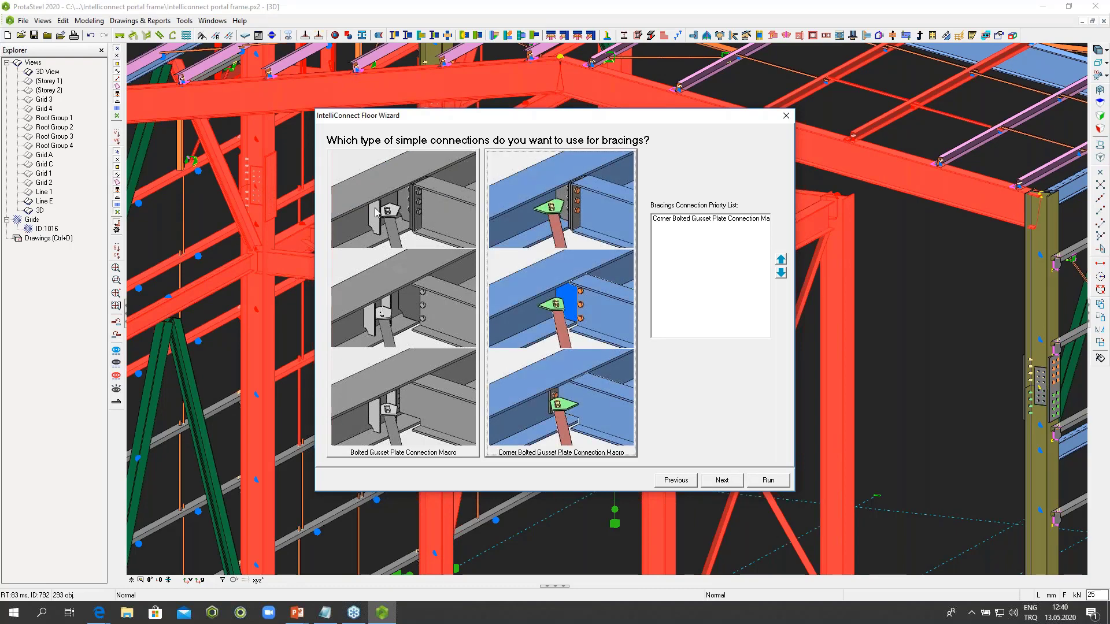
{"action": "left_click", "coordinate": [477, 225]}
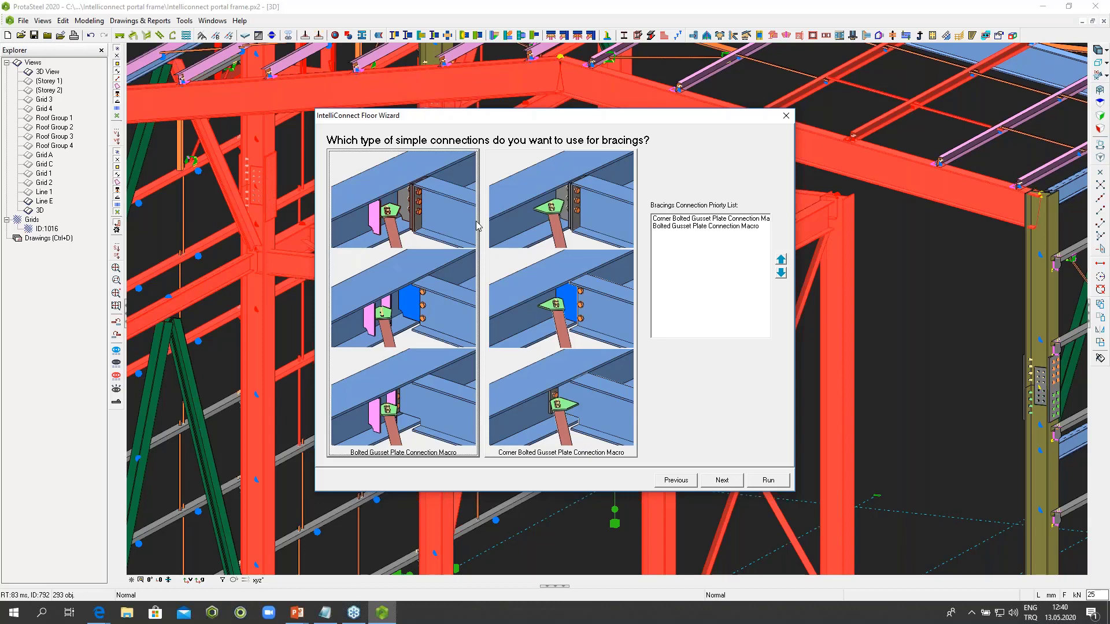
{"action": "left_click", "coordinate": [541, 223]}
{"action": "left_click", "coordinate": [423, 220]}
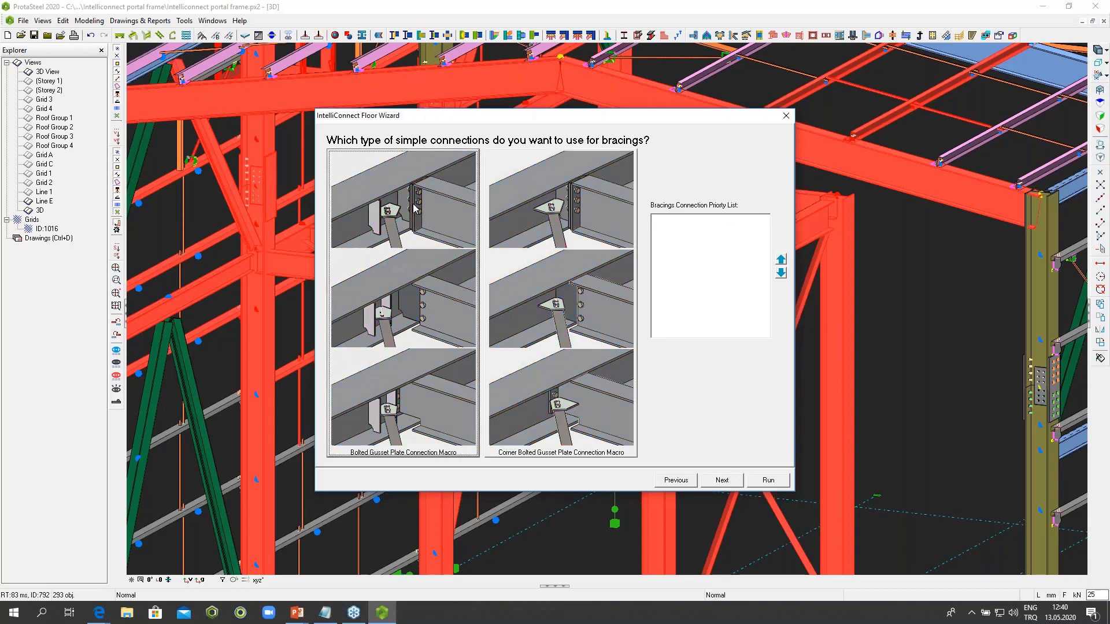
{"action": "left_click", "coordinate": [413, 208]}
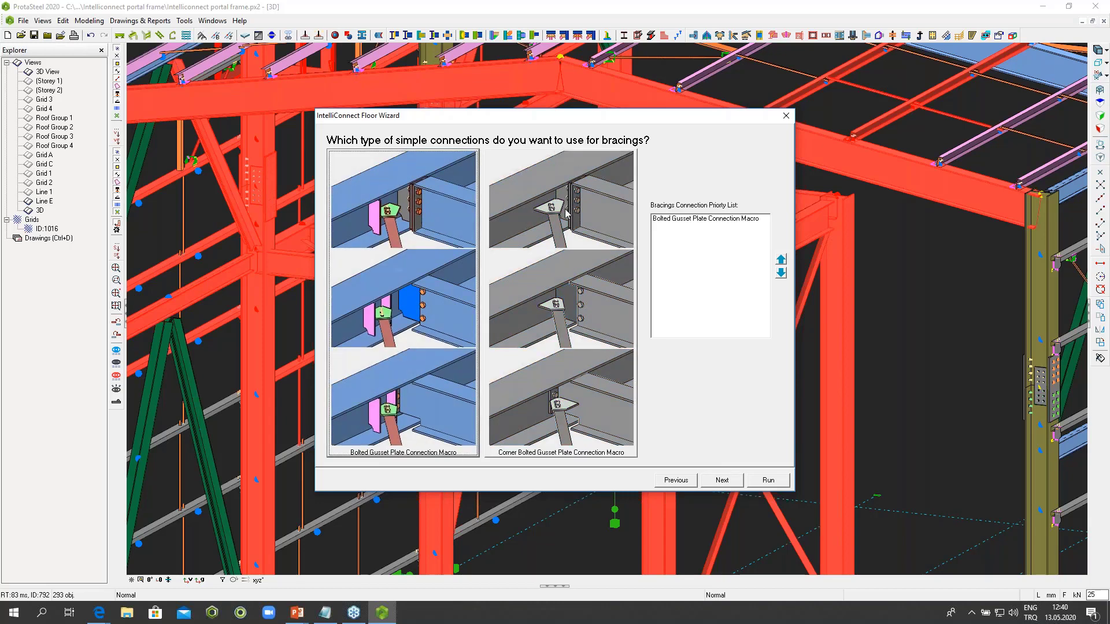
{"action": "left_click", "coordinate": [566, 214]}
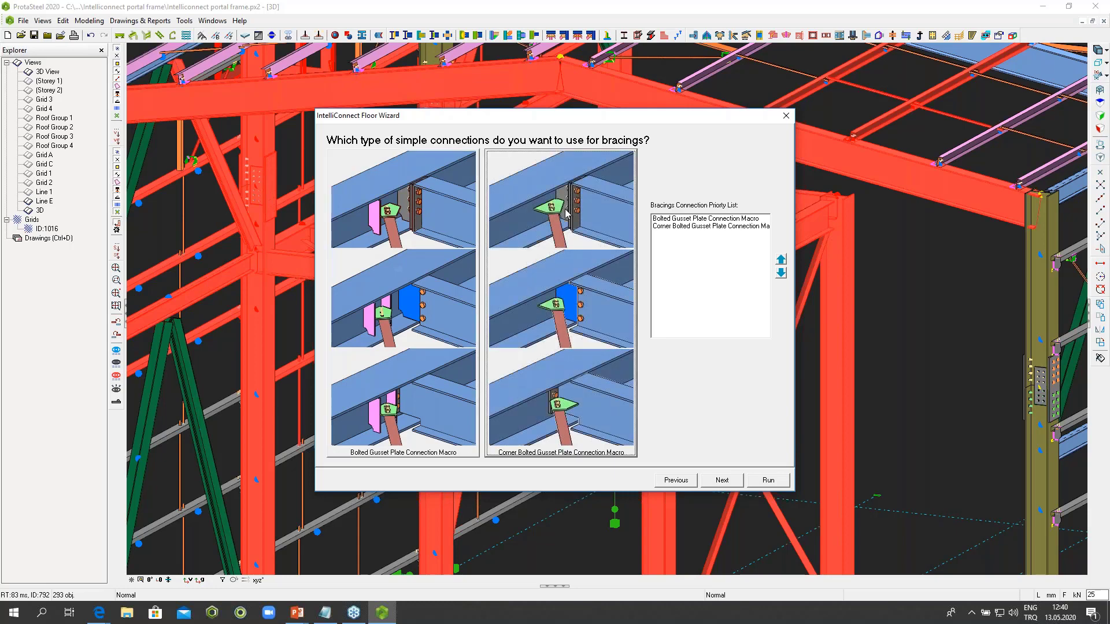
{"action": "left_click", "coordinate": [566, 214]}
{"action": "left_click", "coordinate": [415, 201]}
Step: Prioritise the Corner Bolted Gusset Plate Connection Macro over the Bolted Gusset Plate Connection Macro for the bracings and create the floor beam connections
{"action": "left_click", "coordinate": [565, 207]}
{"action": "left_click", "coordinate": [430, 199]}
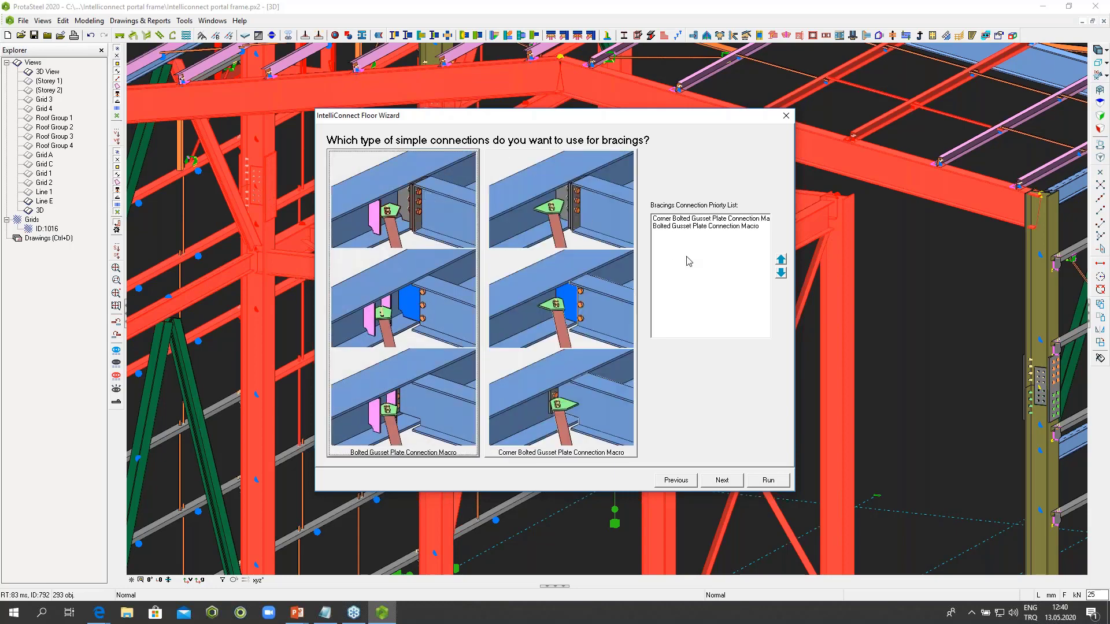
{"action": "left_click", "coordinate": [726, 482]}
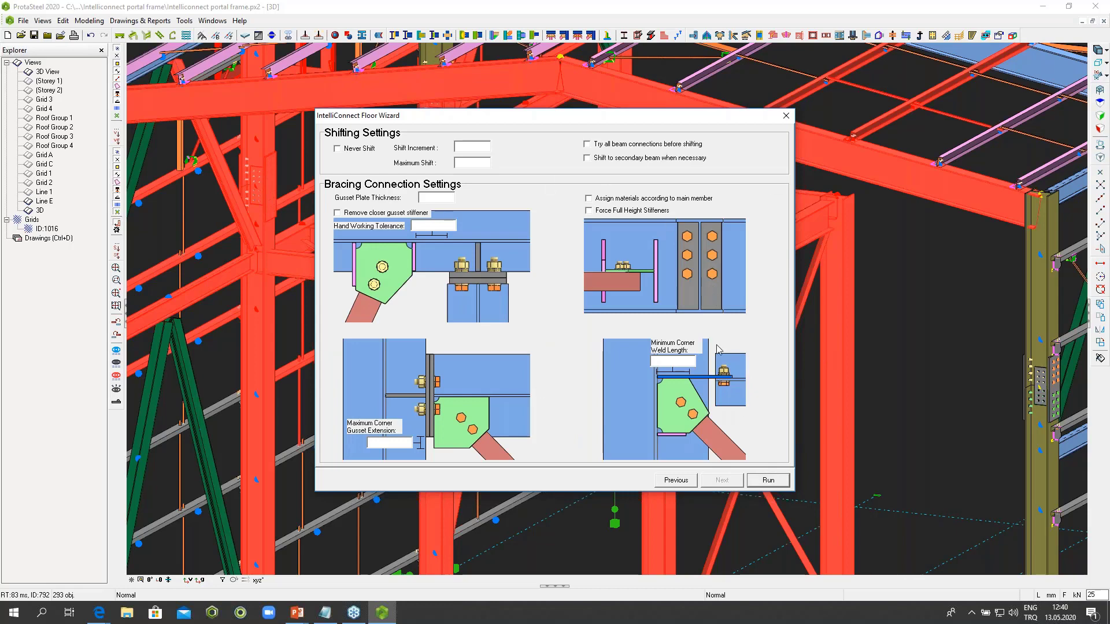
{"action": "left_click_drag", "start_coordinate": [574, 121], "coordinate": [870, 26]}
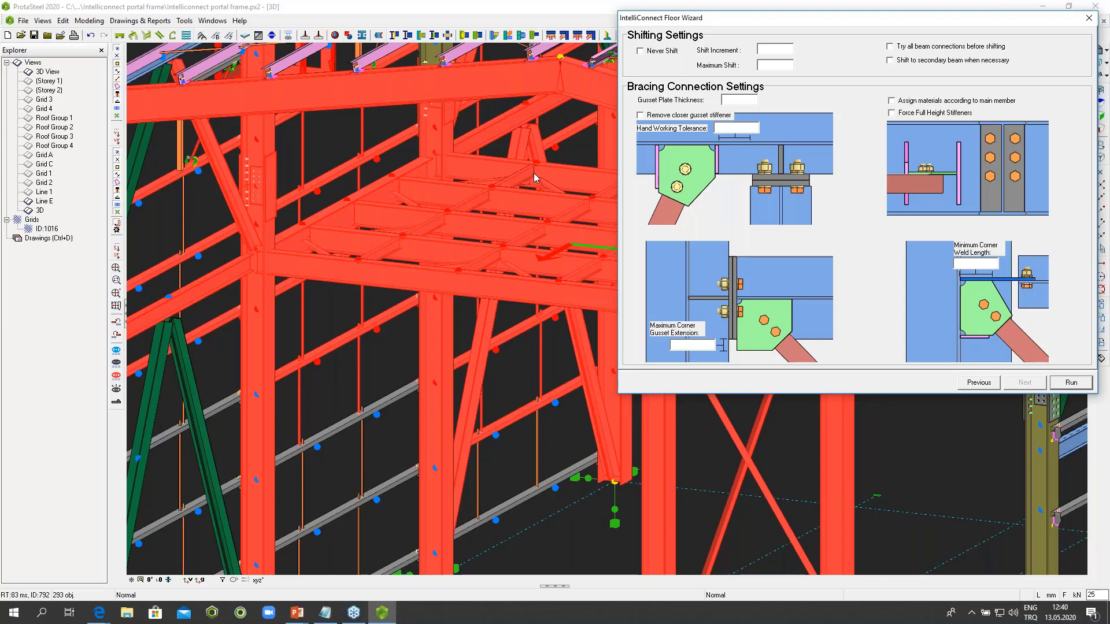
{"action": "left_click", "coordinate": [1070, 383]}
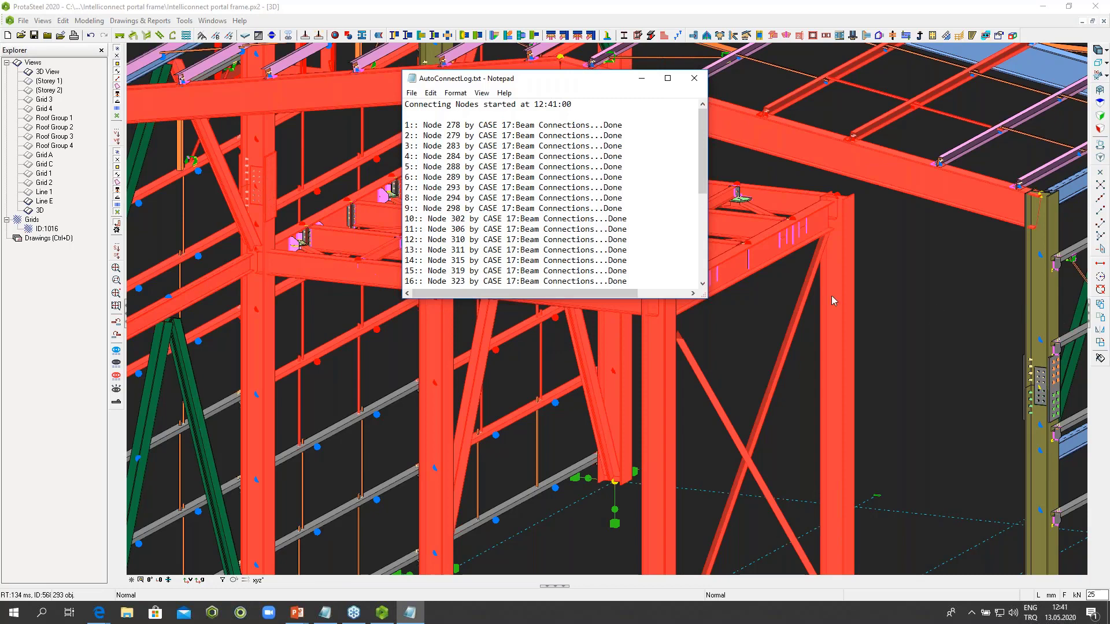
Step: Close the floor beam connection log and clear the member selection
{"action": "mouse_move", "coordinate": [700, 134]}
{"action": "left_mouse_down"}
{"action": "mouse_move", "coordinate": [700, 222]}
{"action": "mouse_move", "coordinate": [701, 135]}
{"action": "left_mouse_up"}
{"action": "left_click", "coordinate": [695, 79]}
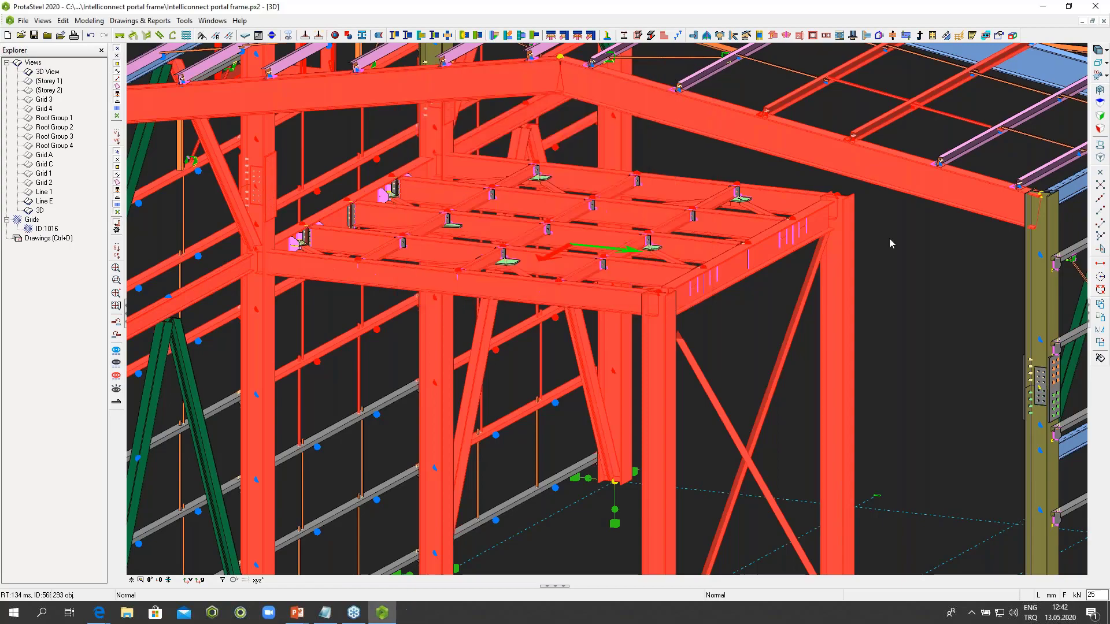
{"action": "left_click", "coordinate": [889, 238]}
Step: Examine the bolted end plates and bracing gusset plates created on the mezzanine floor beams
{"action": "scroll", "coordinate": [889, 237], "scroll_direction": "down", "scroll_amount": 2}
{"action": "scroll", "coordinate": [889, 238], "scroll_direction": "up", "scroll_amount": 4}
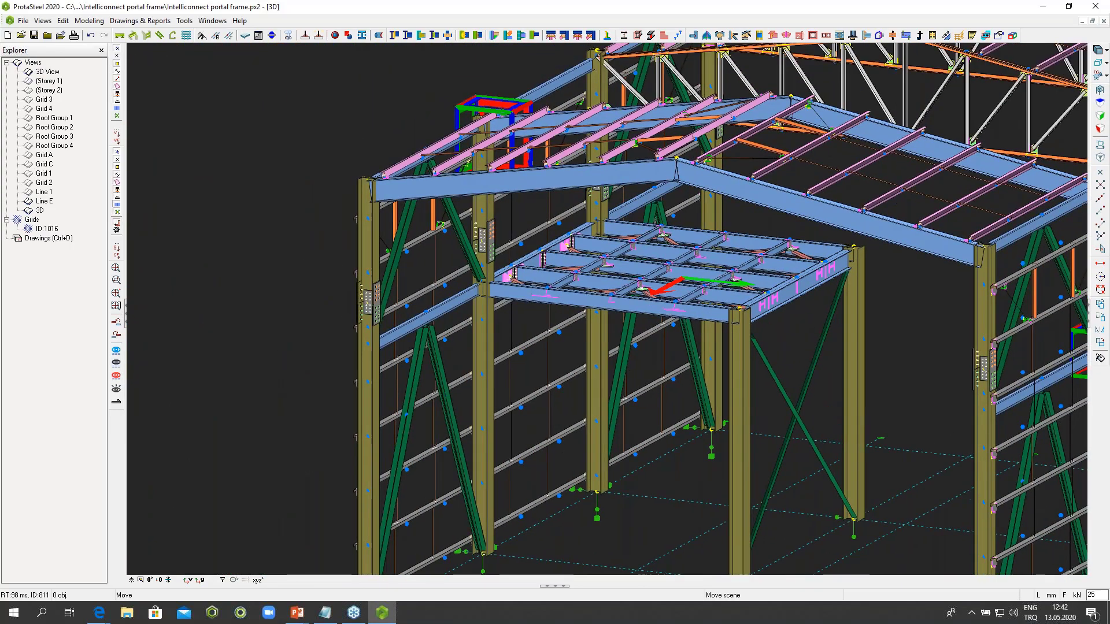
{"action": "scroll", "coordinate": [502, 300], "scroll_direction": "up", "scroll_amount": 5}
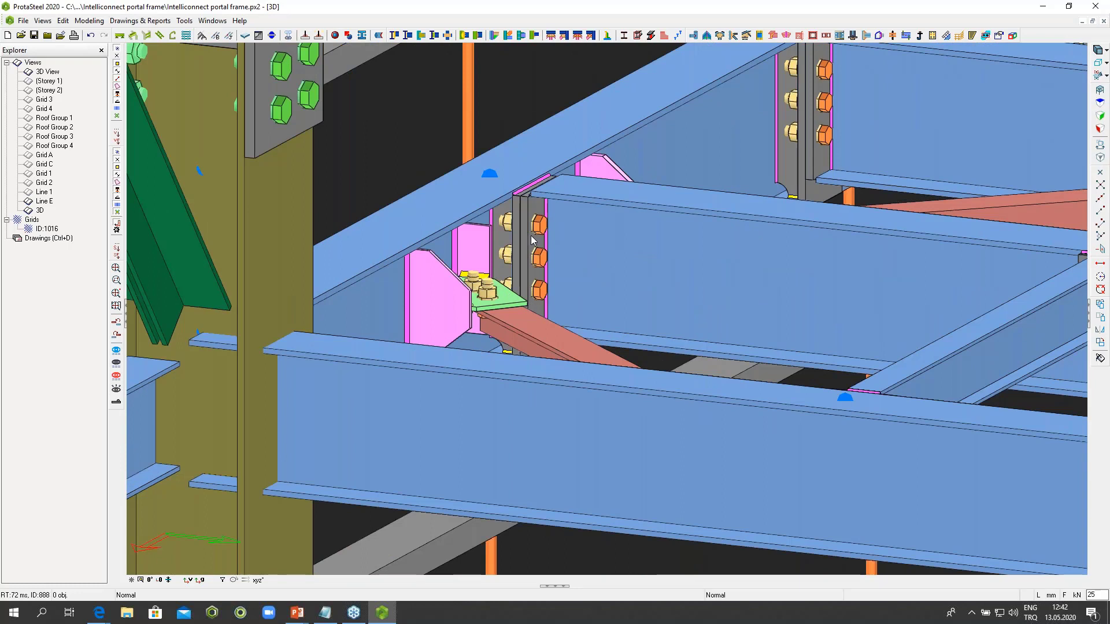
{"action": "scroll", "coordinate": [531, 234], "scroll_direction": "down", "scroll_amount": 10}
{"action": "scroll", "coordinate": [705, 241], "scroll_direction": "down", "scroll_amount": 5}
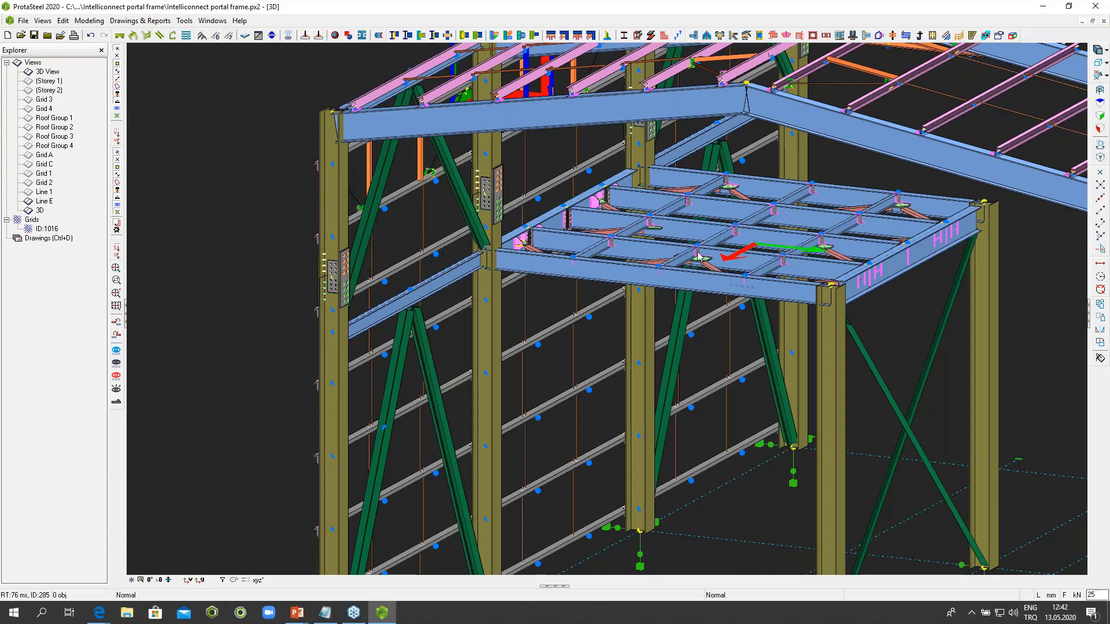
{"action": "scroll", "coordinate": [703, 254], "scroll_direction": "down", "scroll_amount": 3}
{"action": "scroll", "coordinate": [739, 261], "scroll_direction": "down", "scroll_amount": 5}
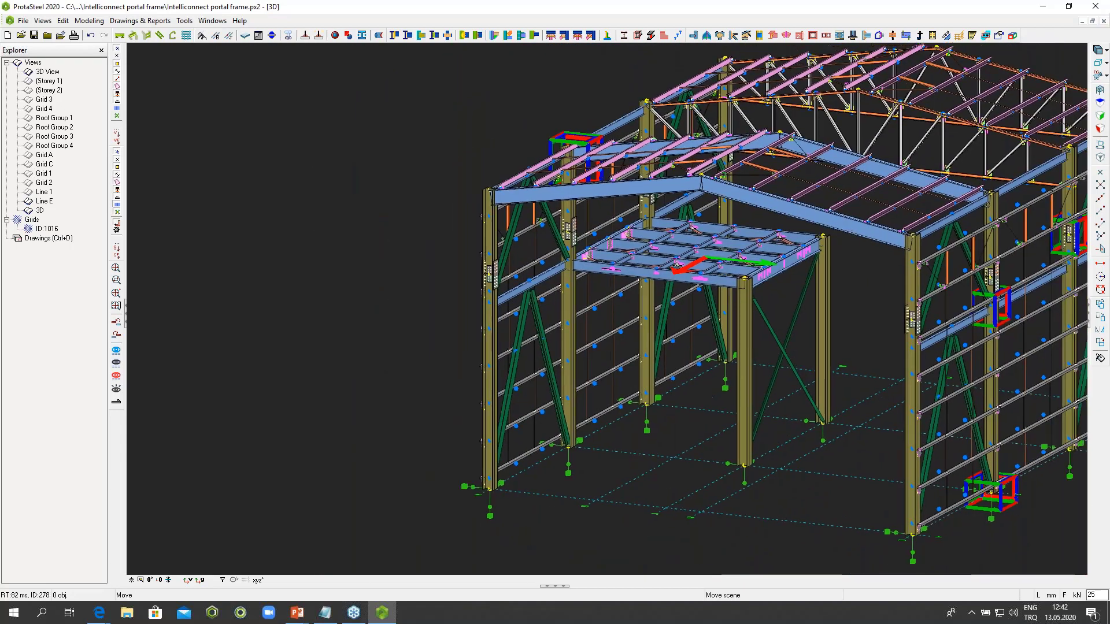
{"action": "scroll", "coordinate": [509, 225], "scroll_direction": "down", "scroll_amount": 2}
{"action": "scroll", "coordinate": [508, 225], "scroll_direction": "up", "scroll_amount": 1}
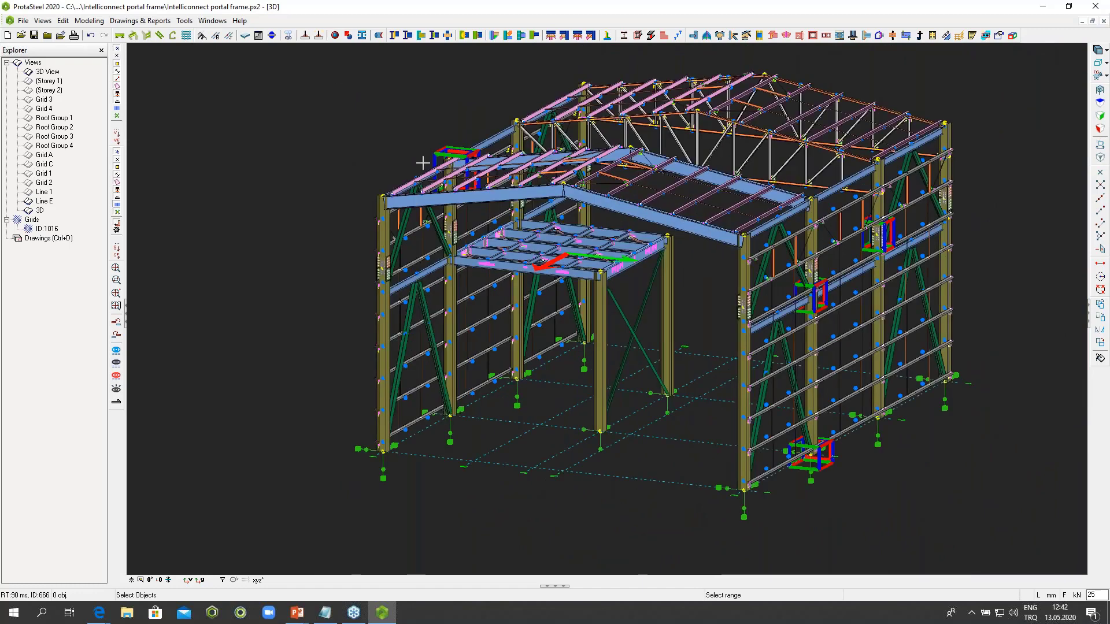
{"action": "left_click_drag", "start_coordinate": [329, 59], "coordinate": [1007, 526]}
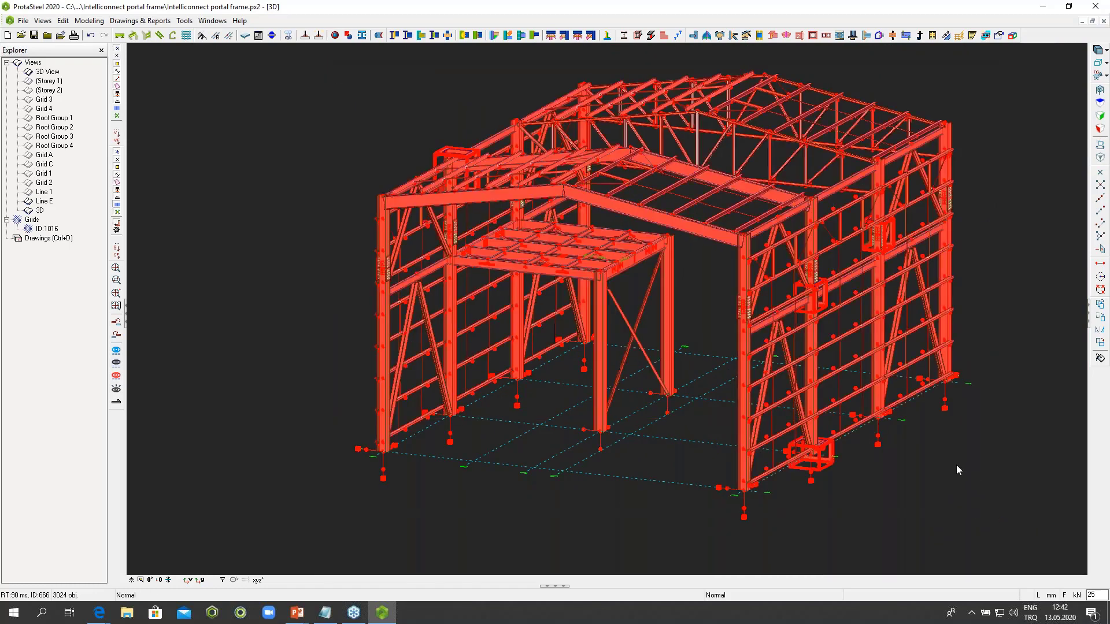
{"action": "scroll", "coordinate": [453, 257], "scroll_direction": "up", "scroll_amount": 8}
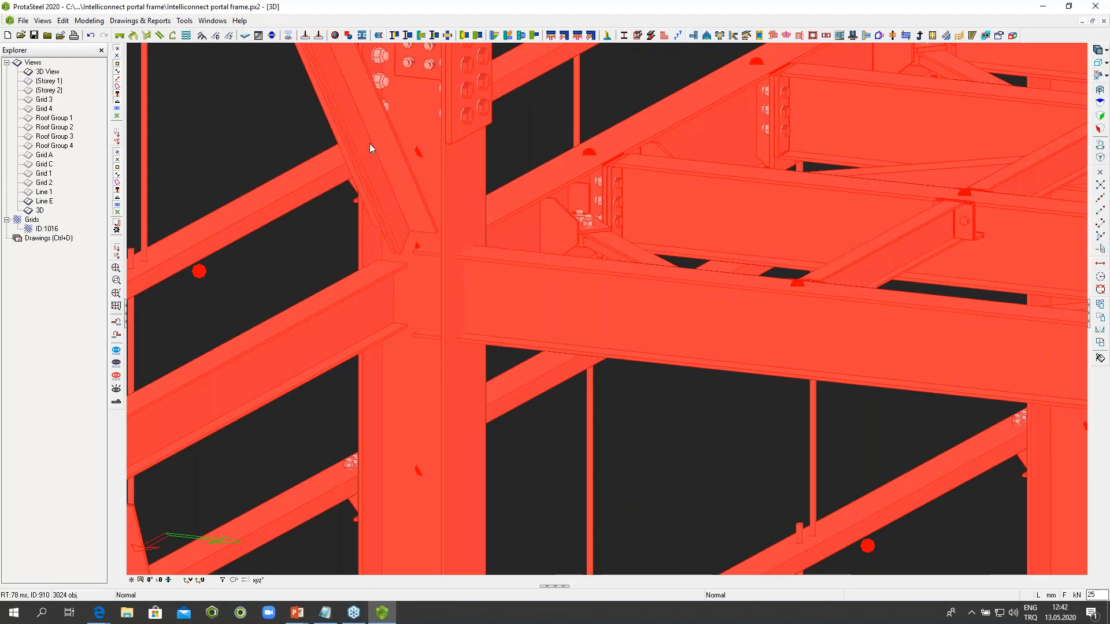
{"action": "scroll", "coordinate": [477, 241], "scroll_direction": "down", "scroll_amount": 10}
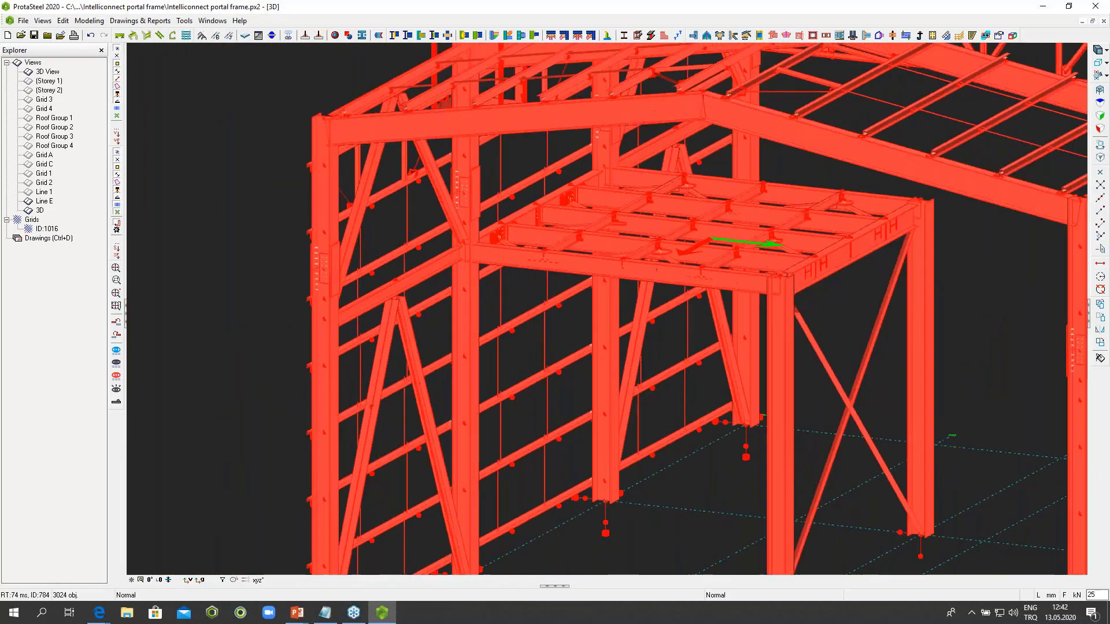
{"action": "scroll", "coordinate": [562, 255], "scroll_direction": "down", "scroll_amount": 3}
{"action": "scroll", "coordinate": [562, 255], "scroll_direction": "up", "scroll_amount": 2}
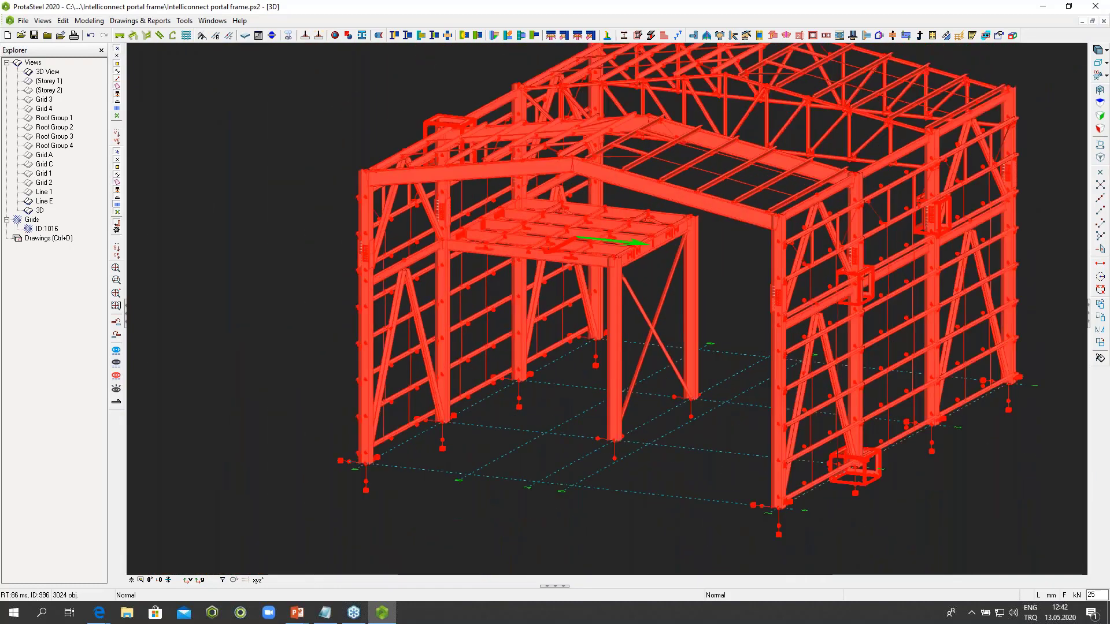
{"action": "key", "text": "Escape"}
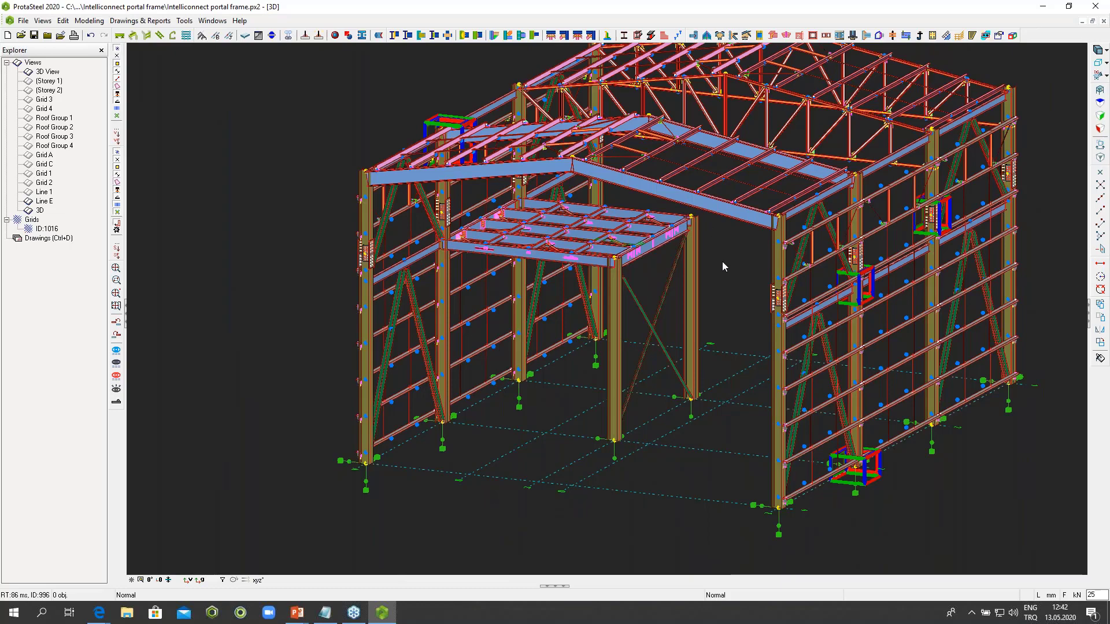
Step: Start column/beam connections for the members meeting at the mezzanine's corner column and choose the Haunch Connection Macro for fixed connections
{"action": "scroll", "coordinate": [473, 250], "scroll_direction": "up", "scroll_amount": 5}
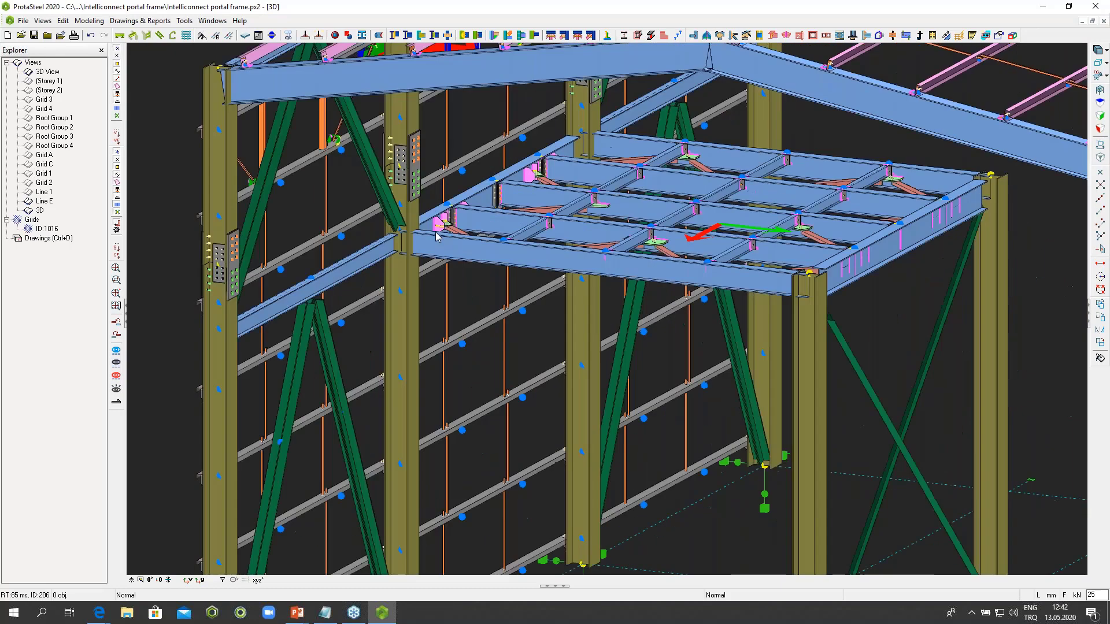
{"action": "left_click_drag", "start_coordinate": [423, 279], "coordinate": [344, 198]}
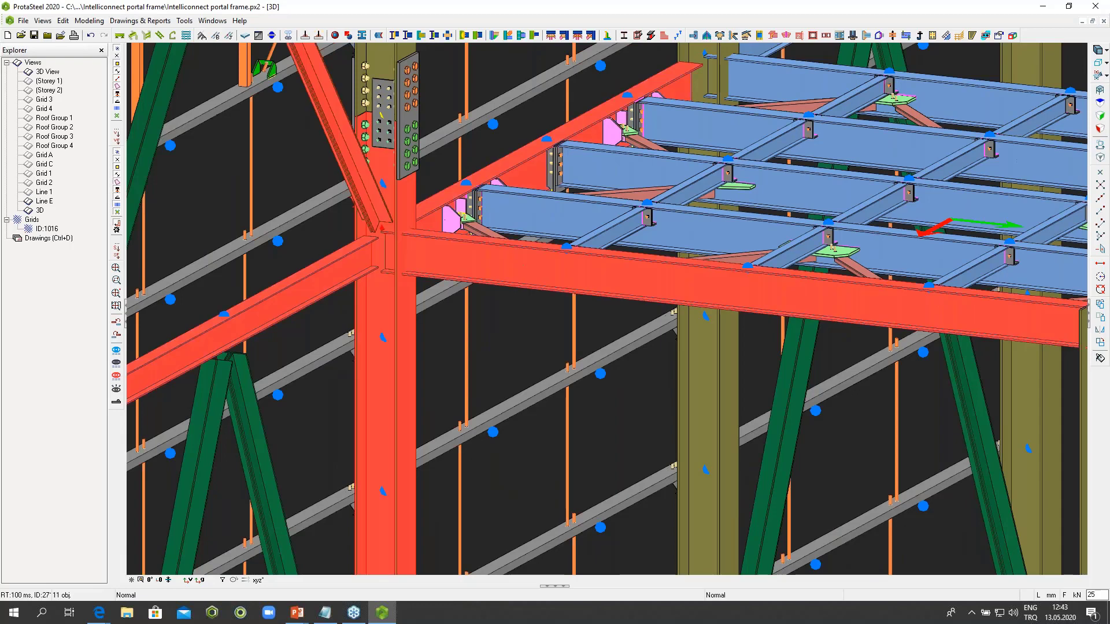
{"action": "right_click", "coordinate": [421, 194]}
{"action": "mouse_move", "coordinate": [465, 447]}
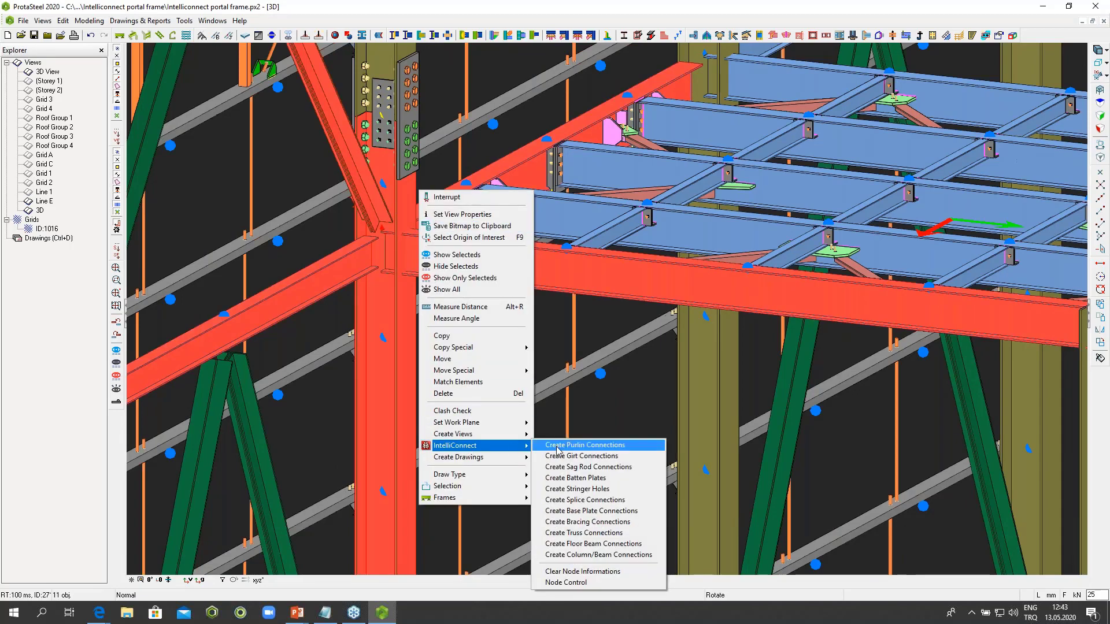
{"action": "left_click", "coordinate": [592, 556]}
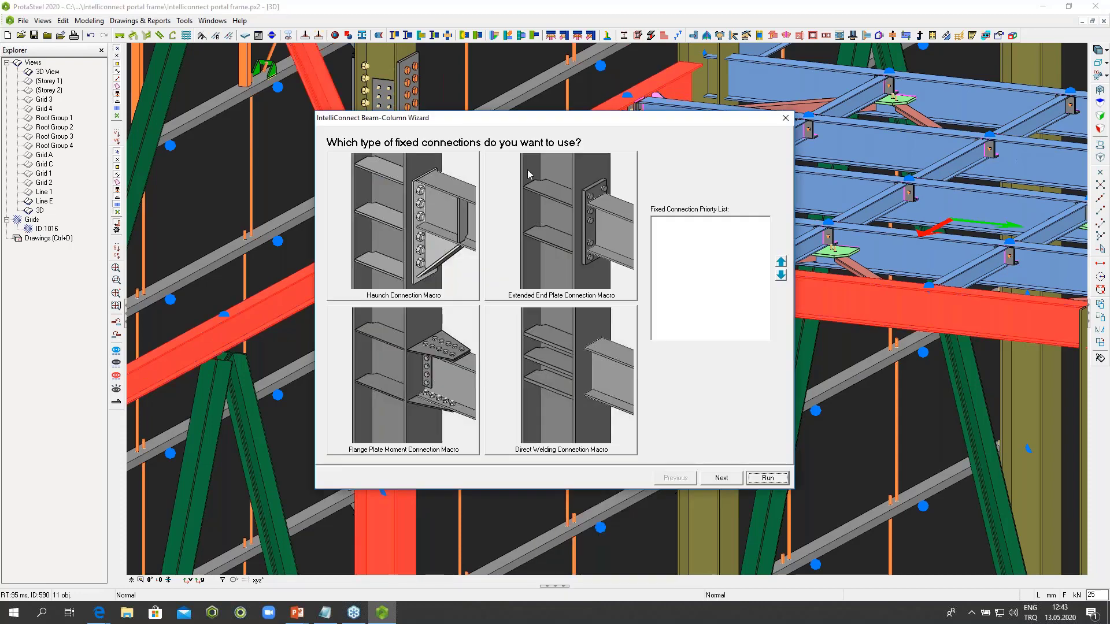
{"action": "left_click_drag", "start_coordinate": [588, 118], "coordinate": [901, 97]}
{"action": "left_click", "coordinate": [764, 186]}
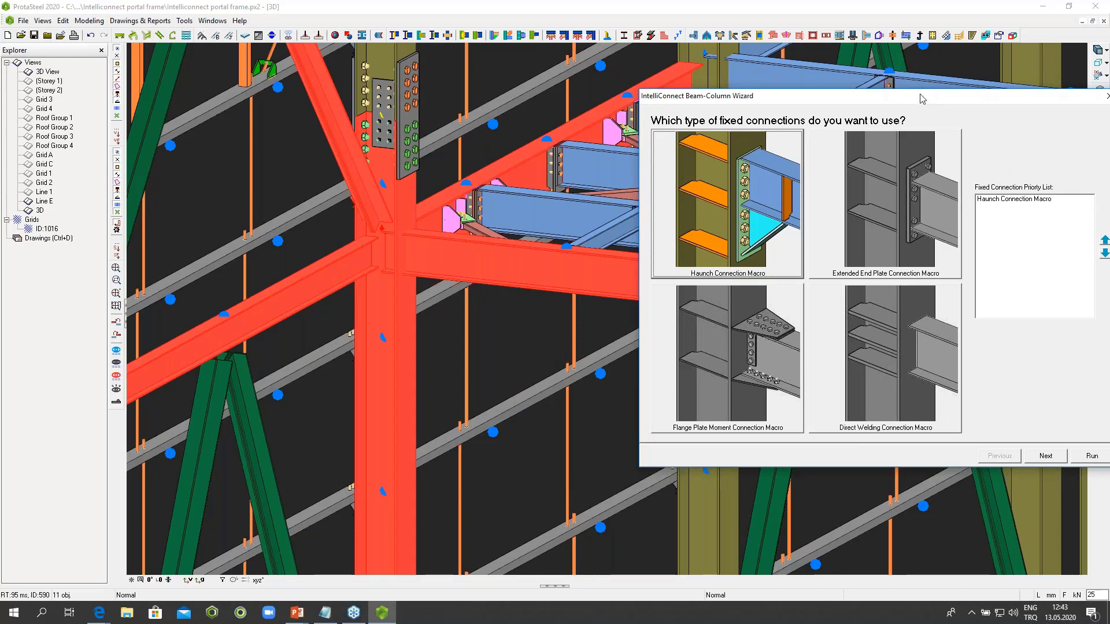
{"action": "left_click_drag", "start_coordinate": [922, 97], "coordinate": [794, 54]}
Step: Choose the Stiffened End Plate Connection Macro for simple connections, keep the bracing and haunch settings, create the column/beam connections and clear the selection
{"action": "left_click", "coordinate": [919, 413]}
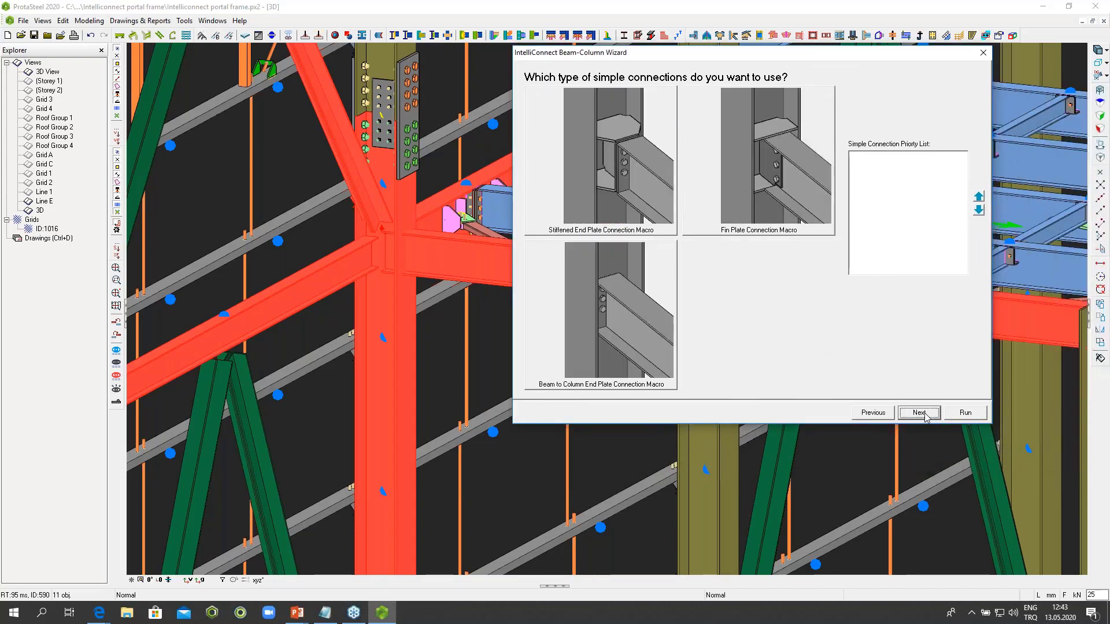
{"action": "left_click", "coordinate": [627, 176]}
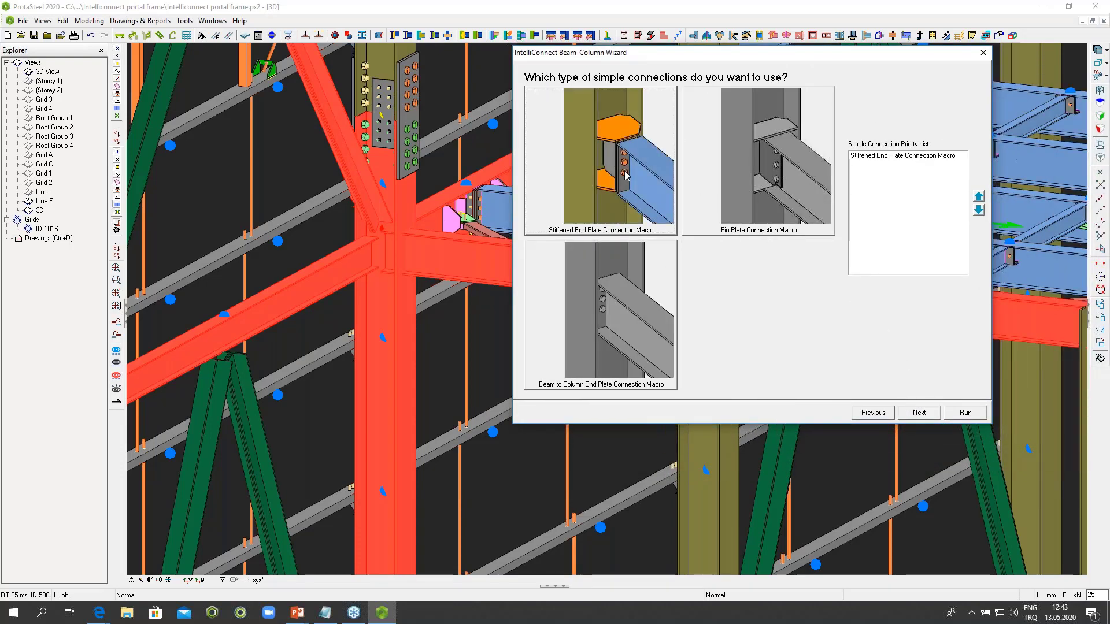
{"action": "left_click", "coordinate": [918, 414]}
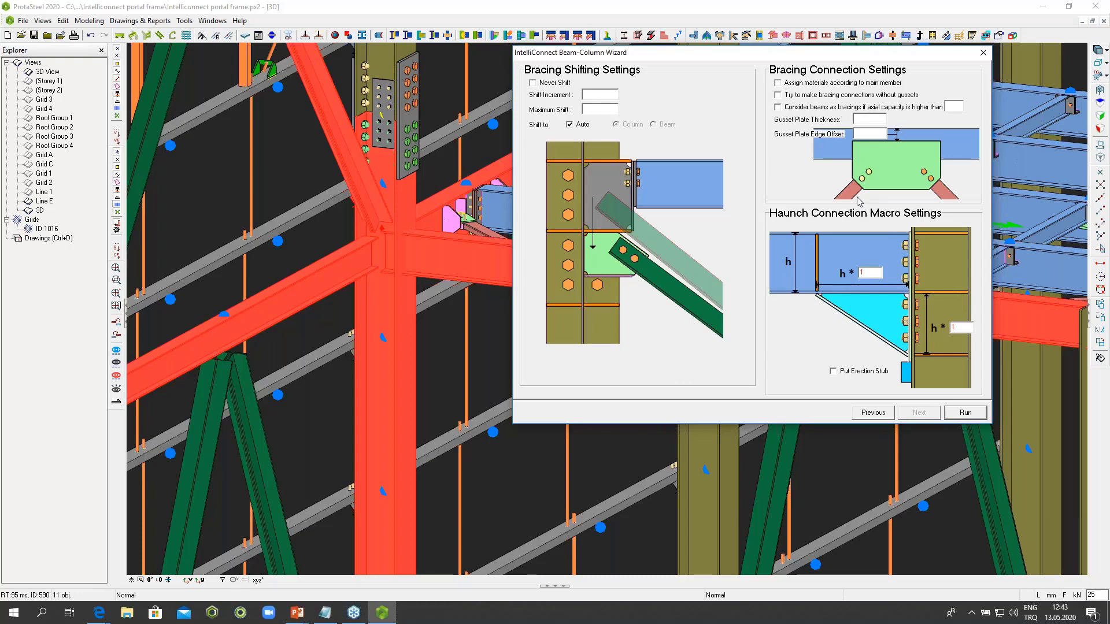
{"action": "left_click", "coordinate": [969, 414]}
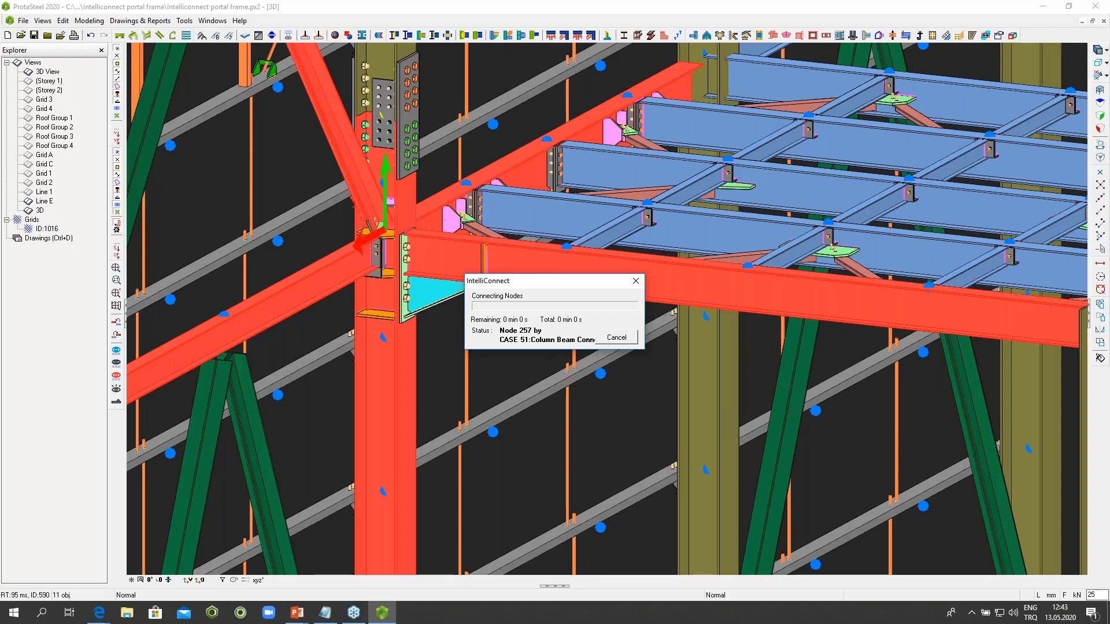
{"action": "left_click", "coordinate": [694, 79]}
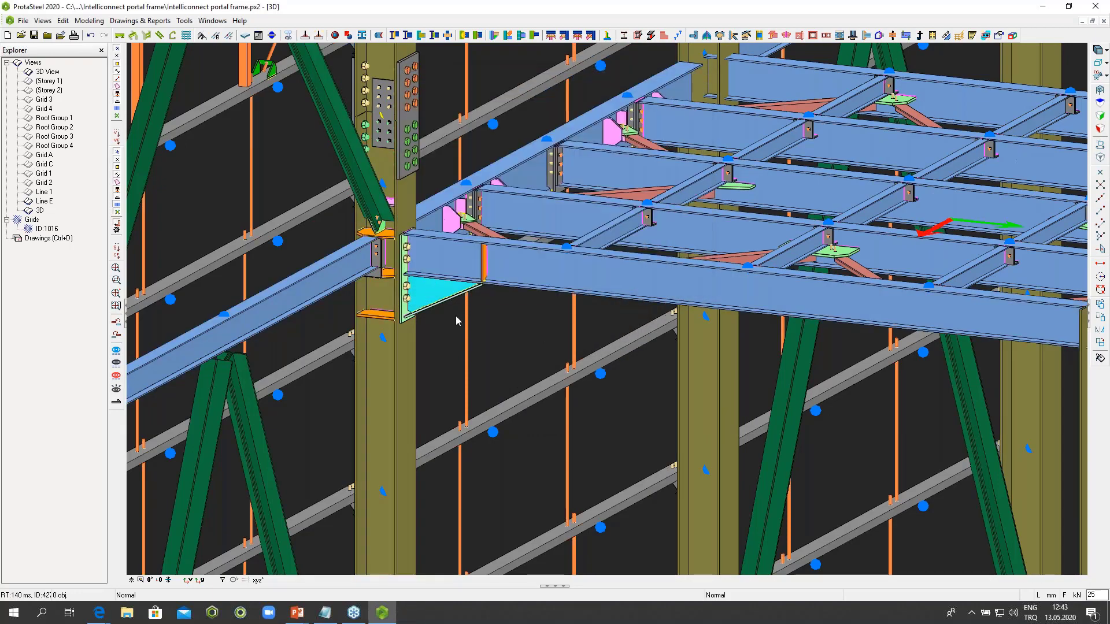
Step: Examine the haunch, its bolted end plate and the column stiffeners created at the mezzanine beam's column joint
{"action": "scroll", "coordinate": [555, 270], "scroll_direction": "up", "scroll_amount": 5}
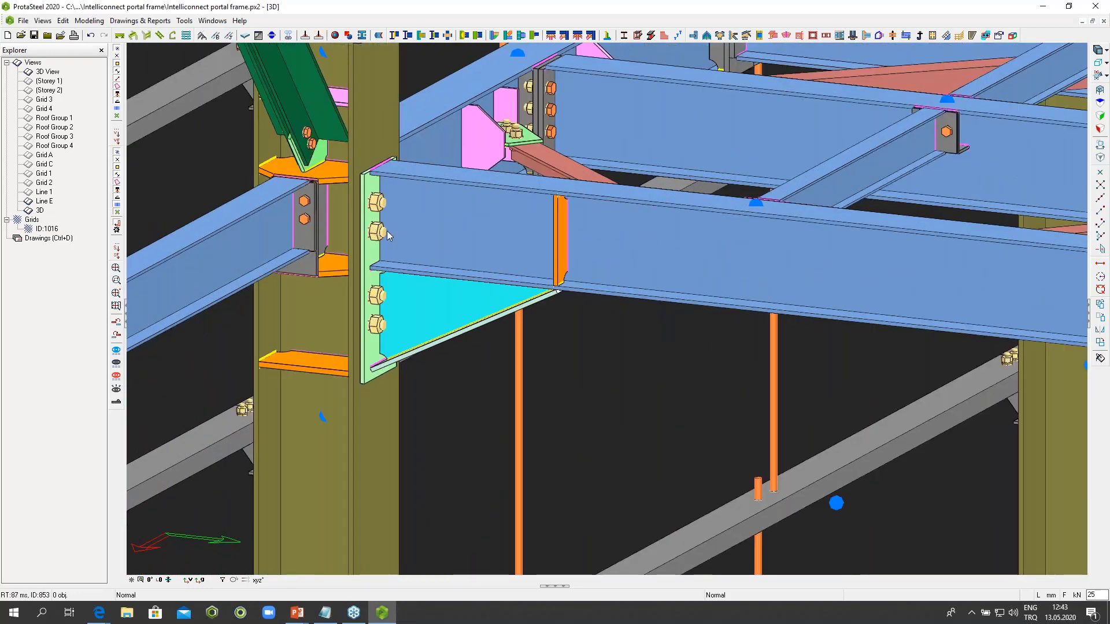
{"action": "left_click", "coordinate": [333, 271]}
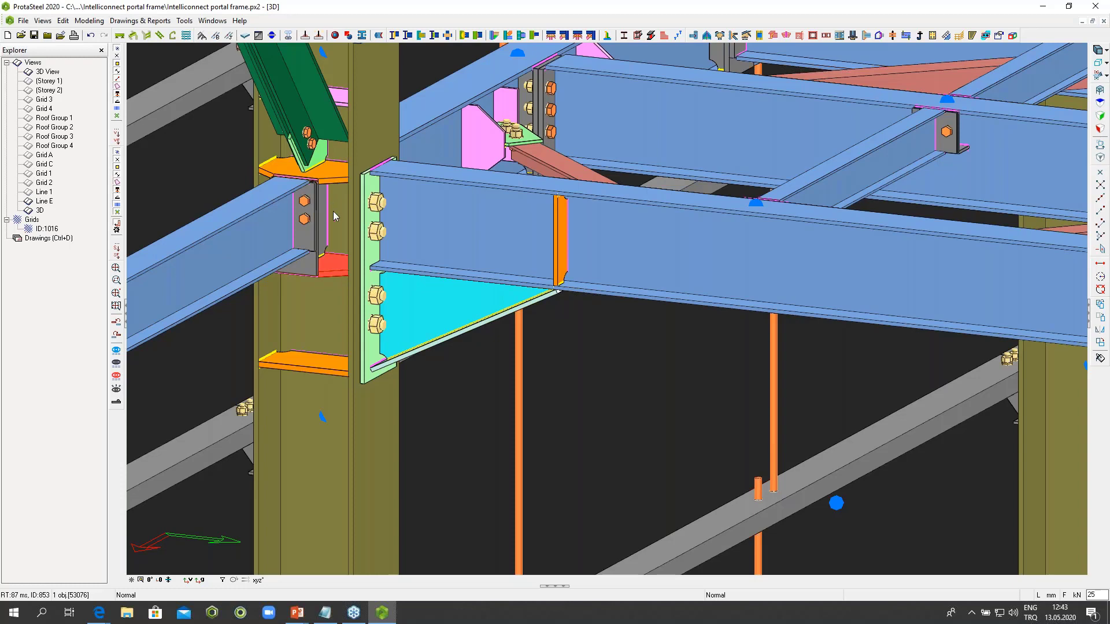
{"action": "left_click", "coordinate": [380, 233]}
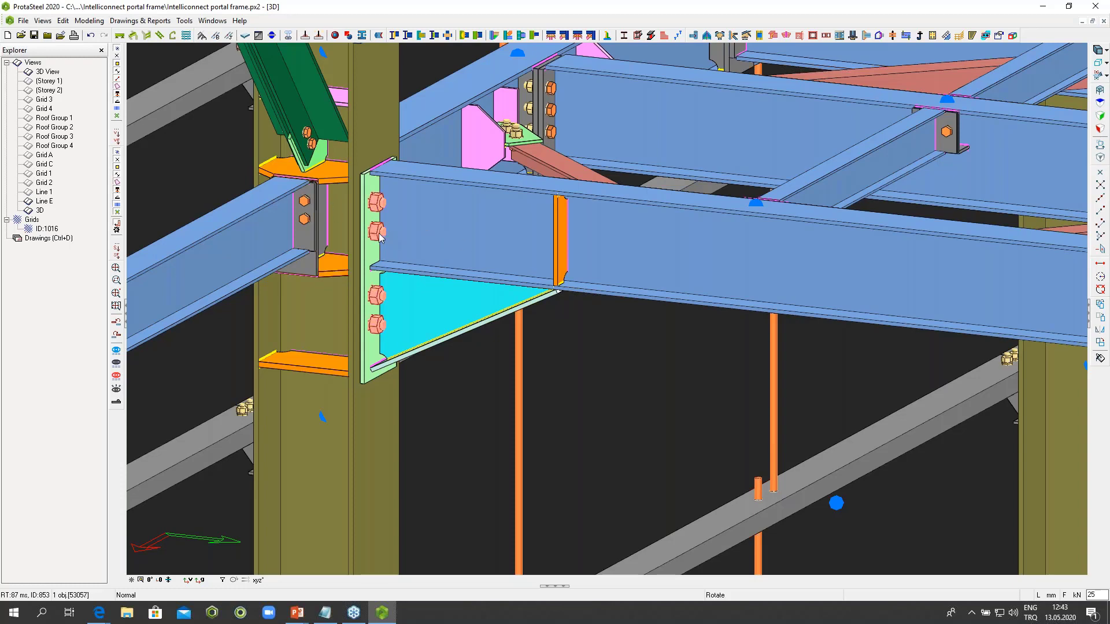
{"action": "middle_click_drag", "start_coordinate": [379, 233], "coordinate": [487, 249]}
{"action": "left_click", "coordinate": [498, 231]}
{"action": "scroll", "coordinate": [486, 249], "scroll_direction": "down", "scroll_amount": 2}
{"action": "scroll", "coordinate": [253, 312], "scroll_direction": "up", "scroll_amount": 3}
{"action": "scroll", "coordinate": [252, 310], "scroll_direction": "up", "scroll_amount": 2}
Step: Inspect the stiffener plates, the bolted simple end plates and the bracing gusset around the connected column
{"action": "left_click", "coordinate": [276, 319]}
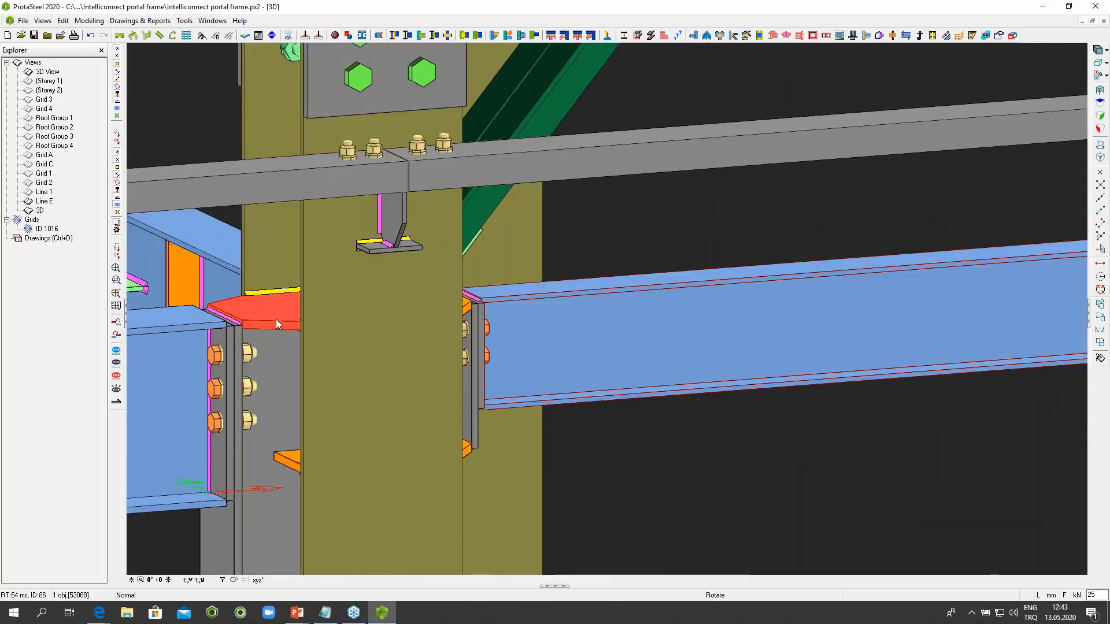
{"action": "middle_click_drag", "start_coordinate": [275, 319], "coordinate": [276, 252]}
{"action": "scroll", "coordinate": [368, 237], "scroll_direction": "down", "scroll_amount": 3}
{"action": "scroll", "coordinate": [379, 254], "scroll_direction": "up", "scroll_amount": 6}
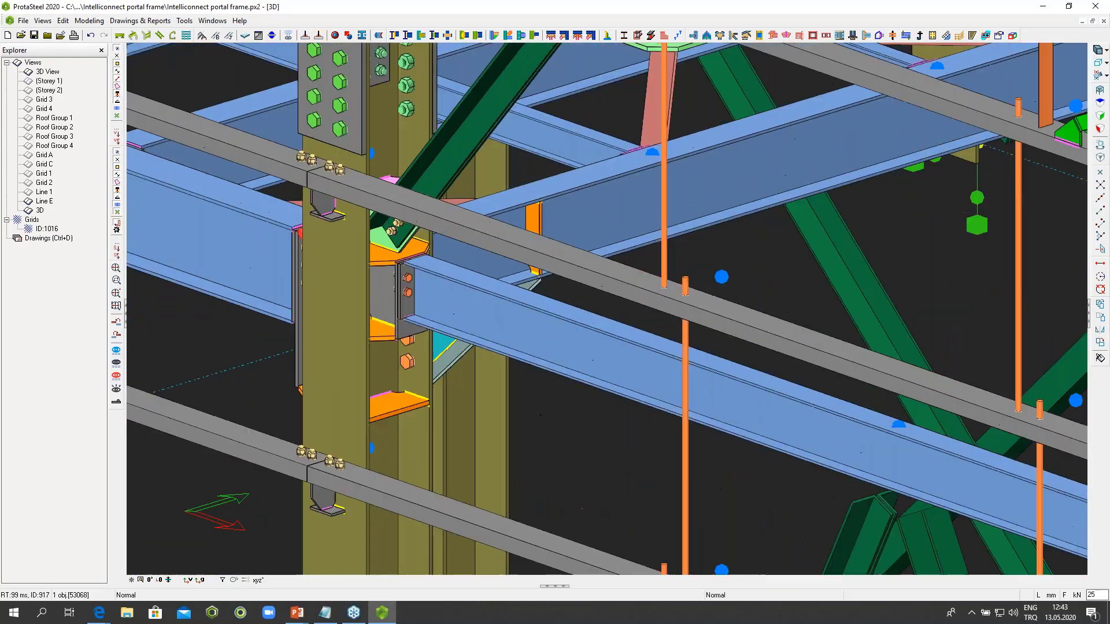
{"action": "scroll", "coordinate": [379, 253], "scroll_direction": "down", "scroll_amount": 4}
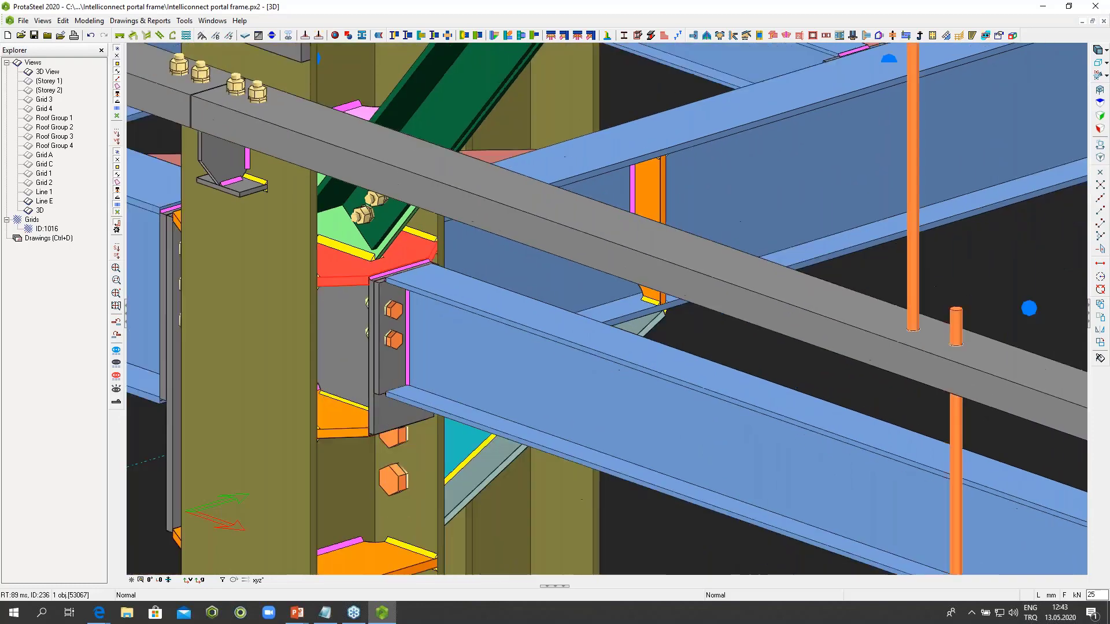
{"action": "middle_click_drag", "start_coordinate": [379, 253], "coordinate": [331, 194]}
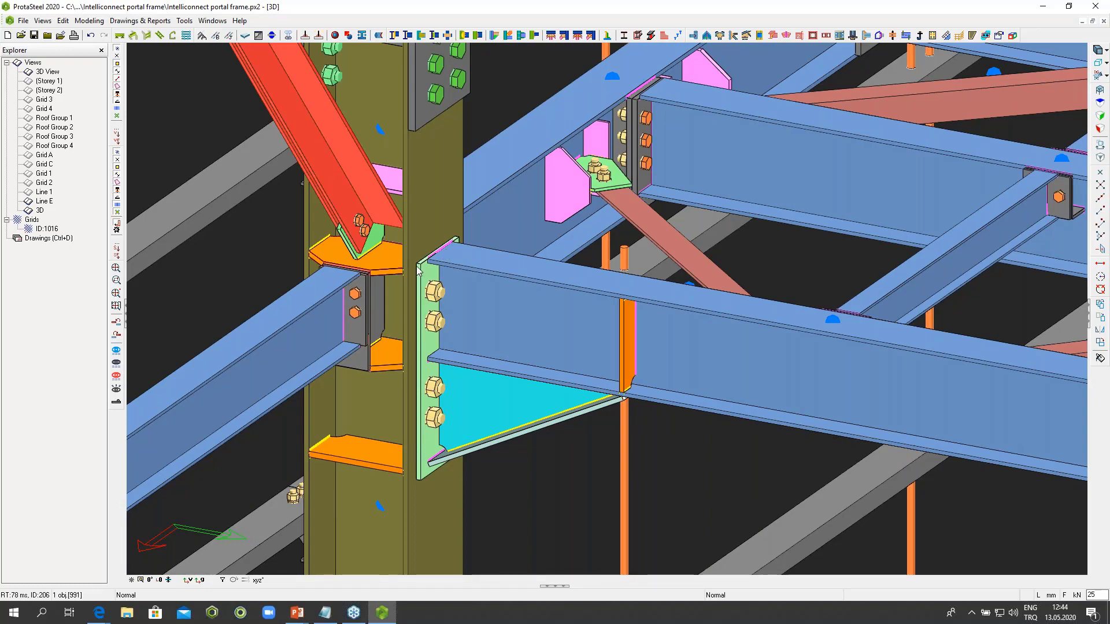
{"action": "scroll", "coordinate": [445, 248], "scroll_direction": "down", "scroll_amount": 4}
{"action": "scroll", "coordinate": [445, 277], "scroll_direction": "down", "scroll_amount": 8}
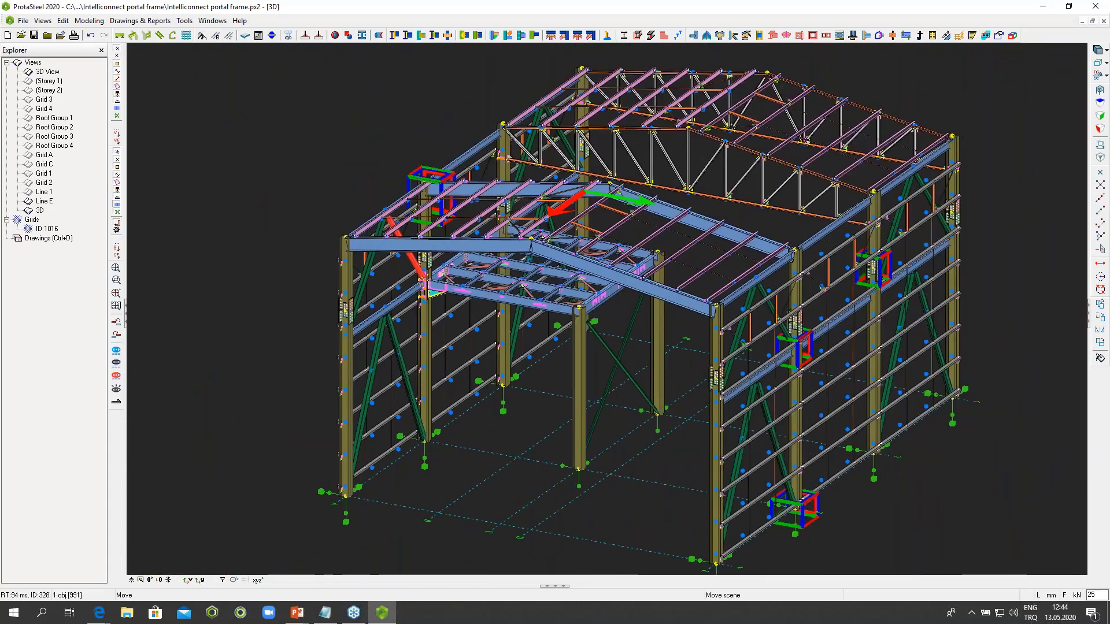
{"action": "middle_click_drag", "start_coordinate": [439, 286], "coordinate": [373, 278]}
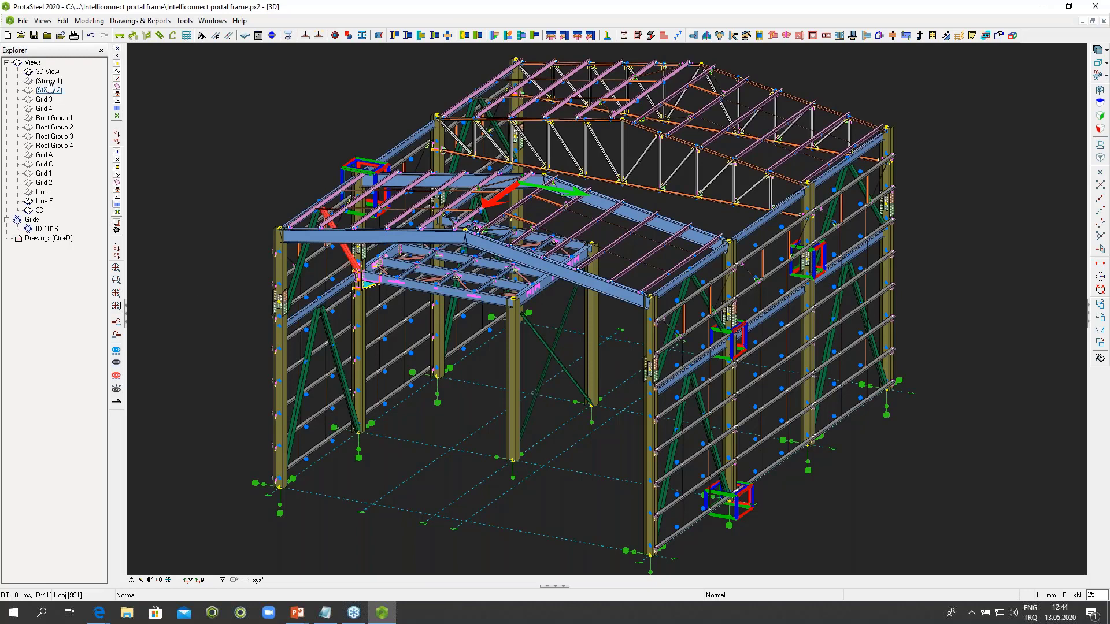
Step: Open the recent project Office building.px2 from the PROTA STEEL Webinar models folder without saving the portal frame project
{"action": "left_click", "coordinate": [22, 20]}
{"action": "mouse_move", "coordinate": [74, 185]}
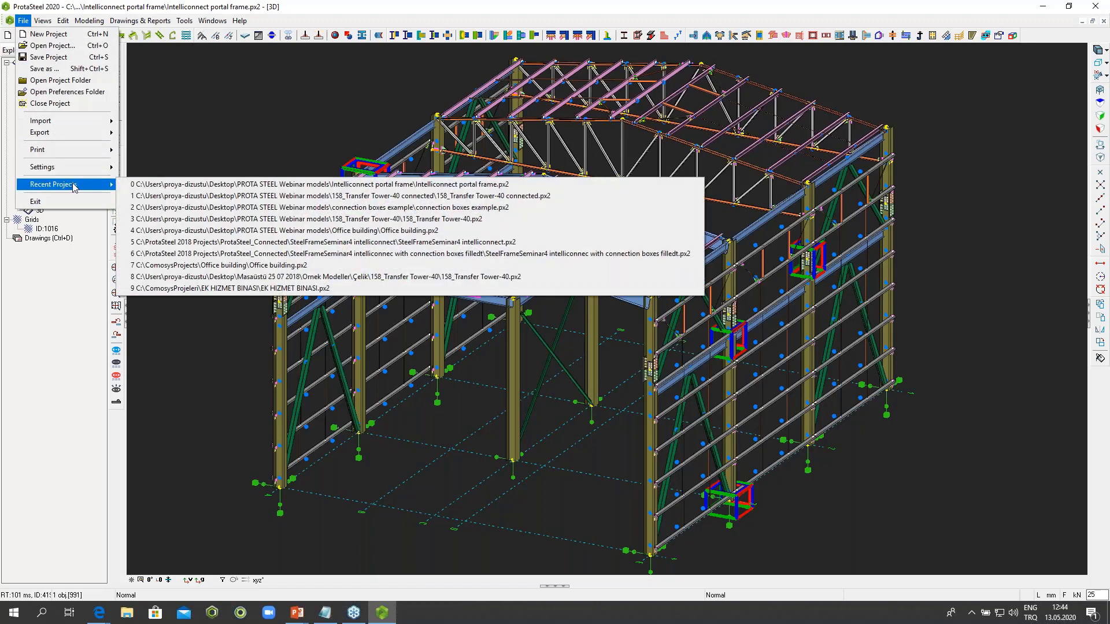
{"action": "left_click", "coordinate": [212, 231]}
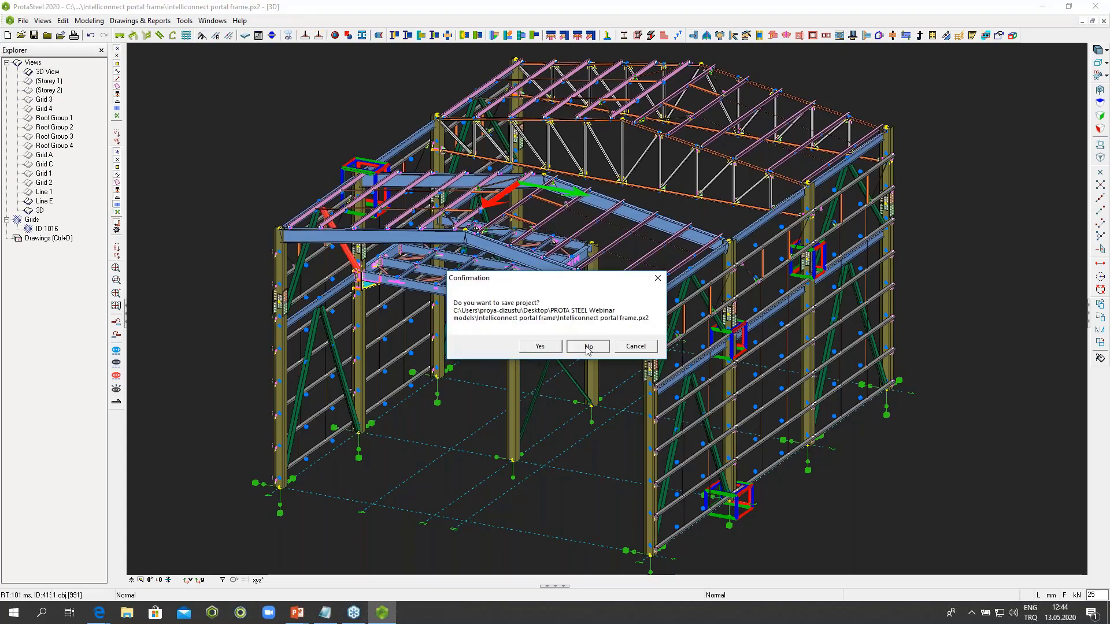
{"action": "left_click", "coordinate": [585, 345]}
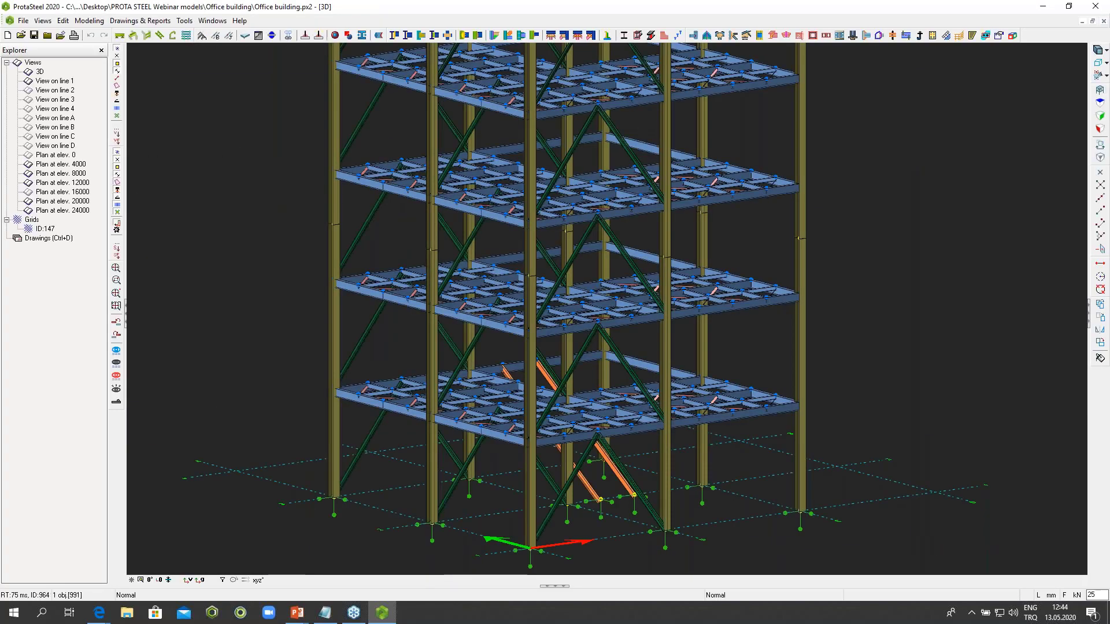
Step: Select the office building's lower-level columns, beams and braces and start IntelliConnect's floor beam connection wizard for them
{"action": "scroll", "coordinate": [588, 329], "scroll_direction": "down", "scroll_amount": 1}
{"action": "scroll", "coordinate": [588, 328], "scroll_direction": "up", "scroll_amount": 1}
{"action": "middle_click_drag", "start_coordinate": [588, 328], "coordinate": [454, 318]}
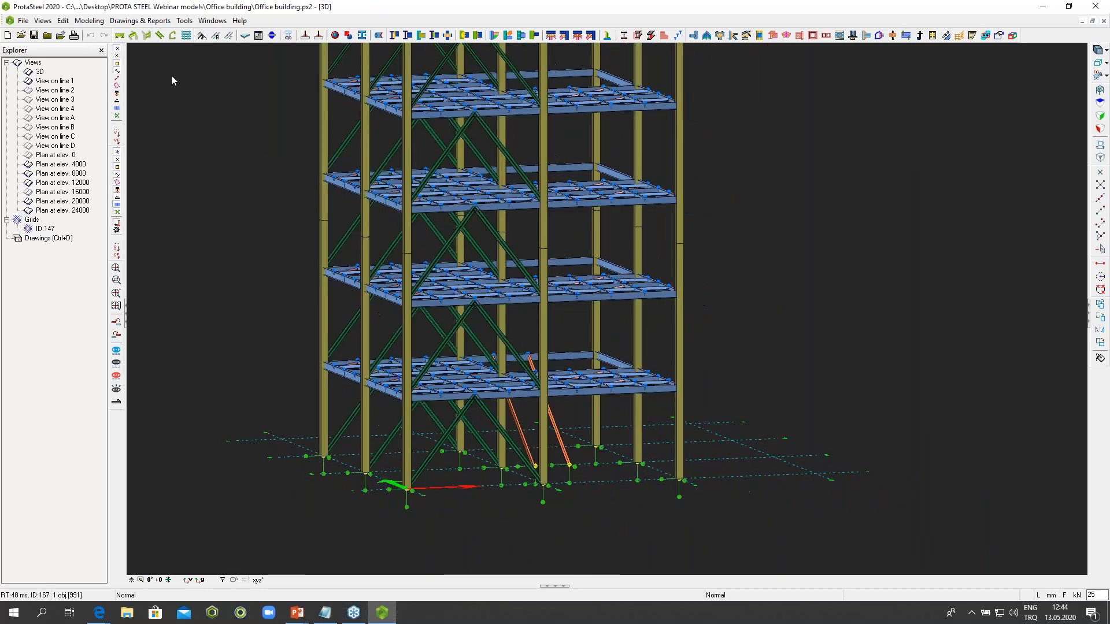
{"action": "middle_click_drag", "start_coordinate": [494, 357], "coordinate": [629, 379]}
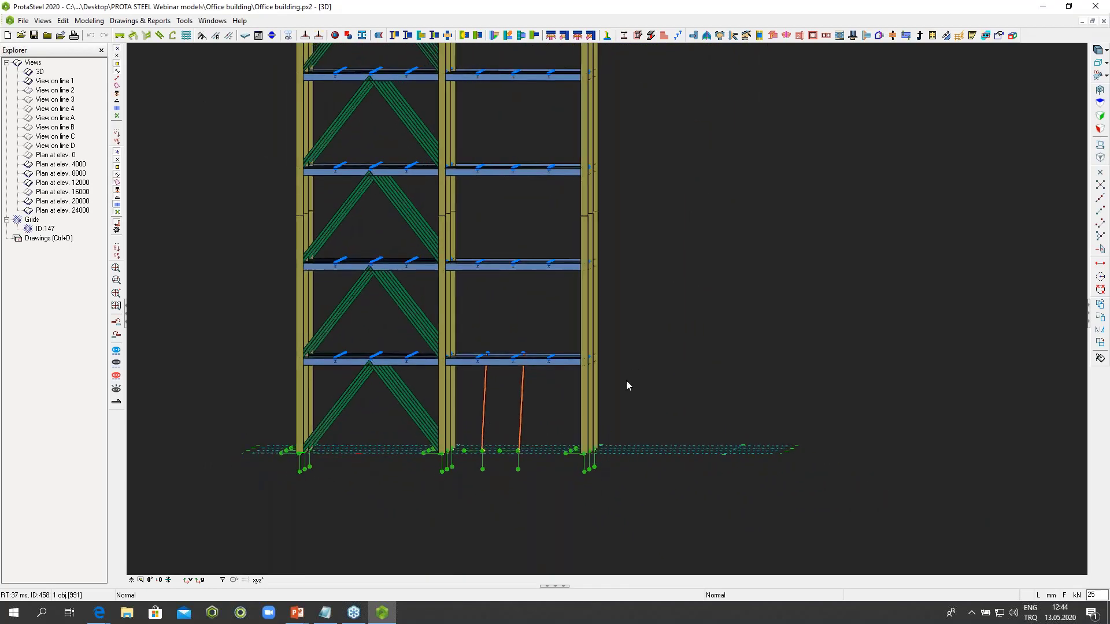
{"action": "left_click_drag", "start_coordinate": [626, 382], "coordinate": [234, 326]}
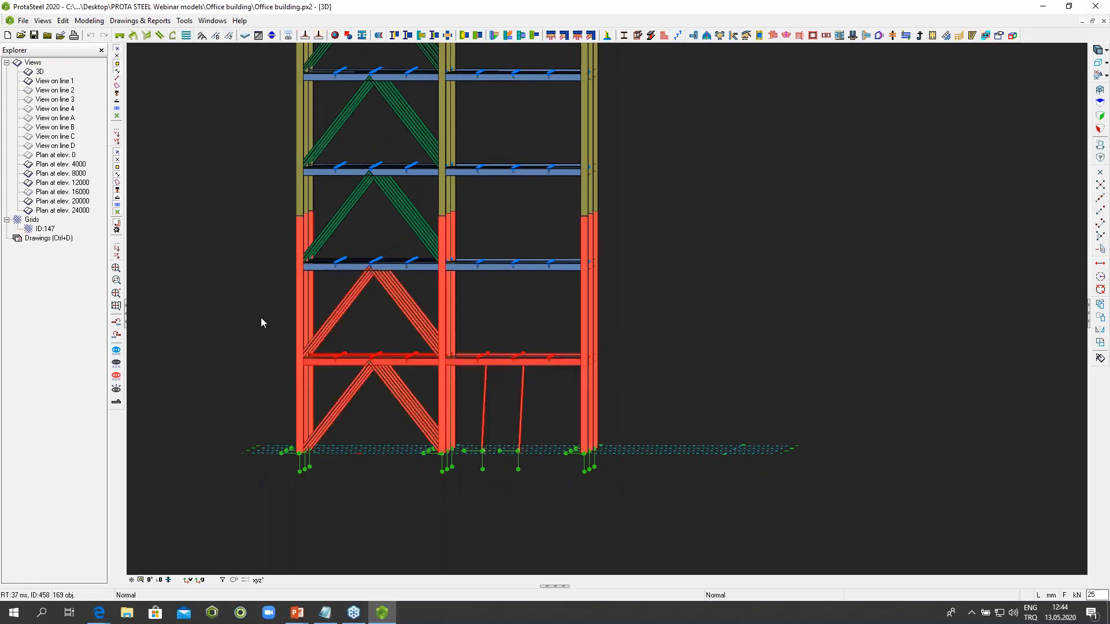
{"action": "right_click", "coordinate": [676, 203]}
{"action": "mouse_move", "coordinate": [751, 457]}
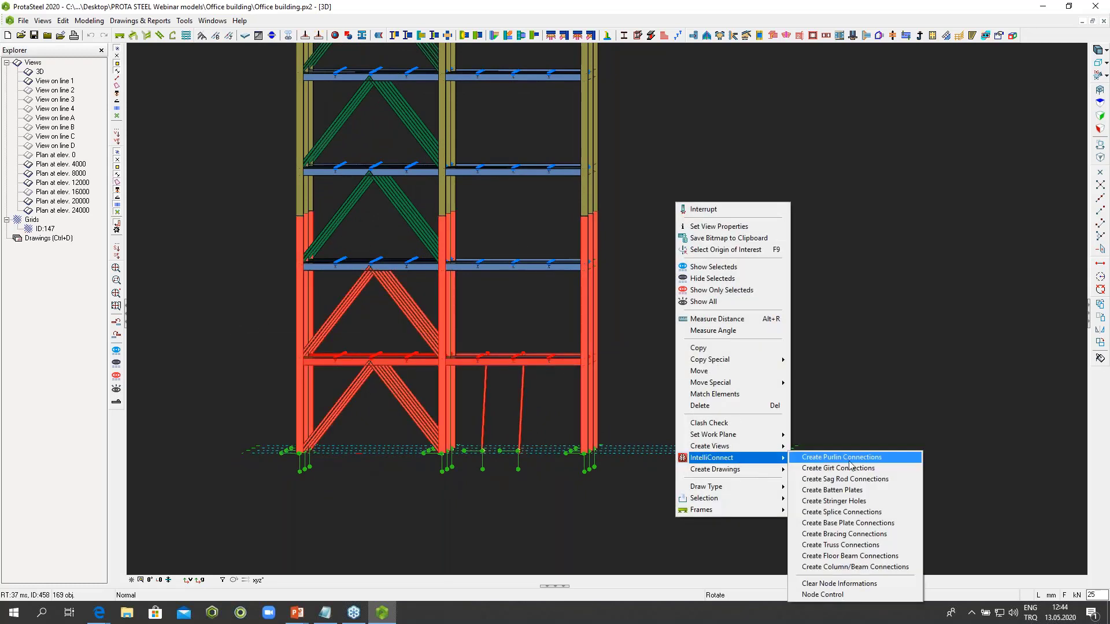
{"action": "left_click", "coordinate": [850, 556]}
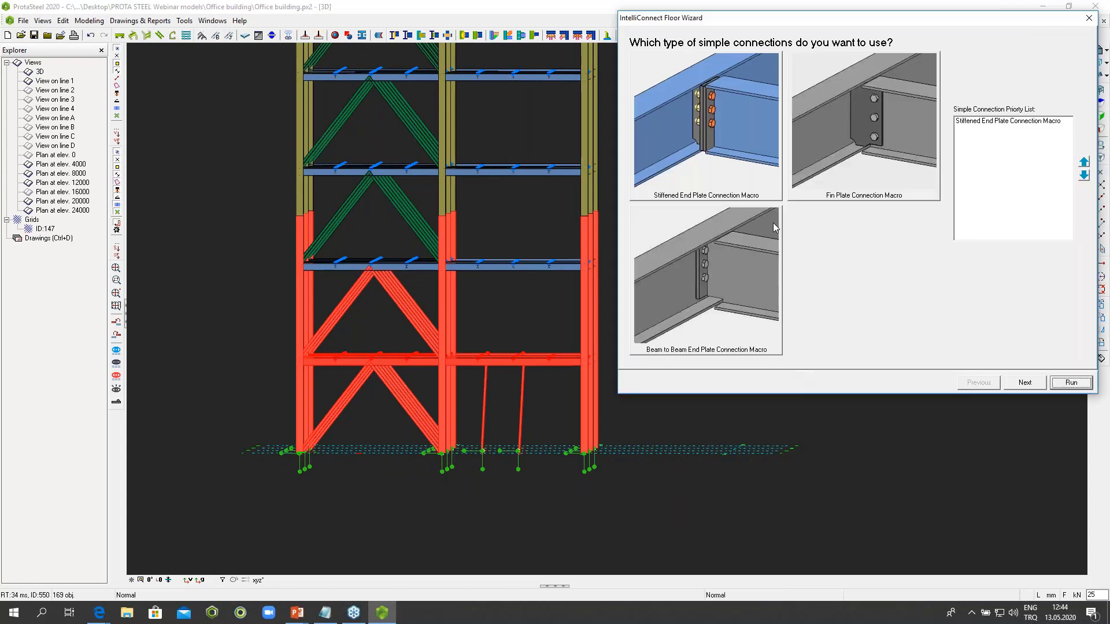
Step: Create floor beam connections using only the Fin Plate macro for simple joints and Corner Bolted Gusset Plate as first bracing priority, then clear the selection
{"action": "left_click", "coordinate": [721, 113]}
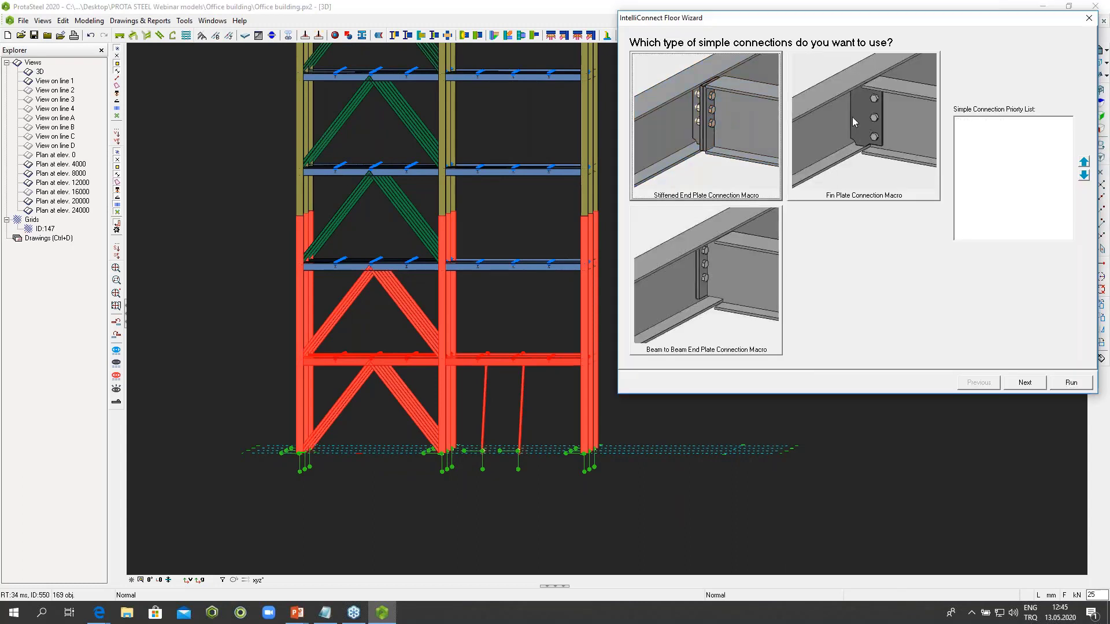
{"action": "left_click", "coordinate": [864, 120]}
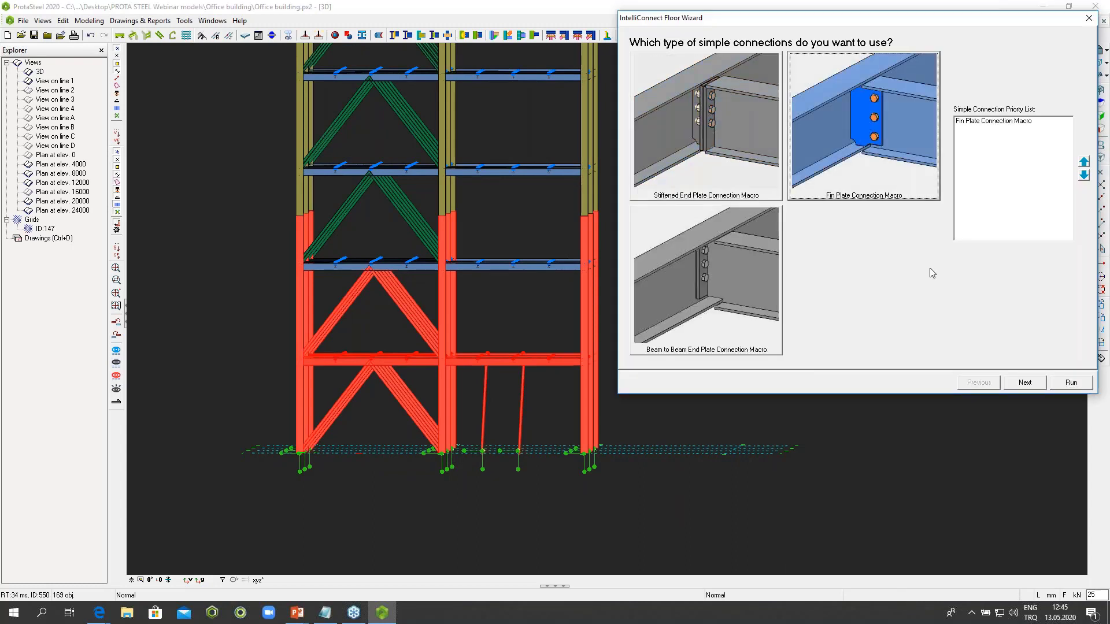
{"action": "left_click", "coordinate": [1024, 384]}
{"action": "left_click", "coordinate": [852, 104]}
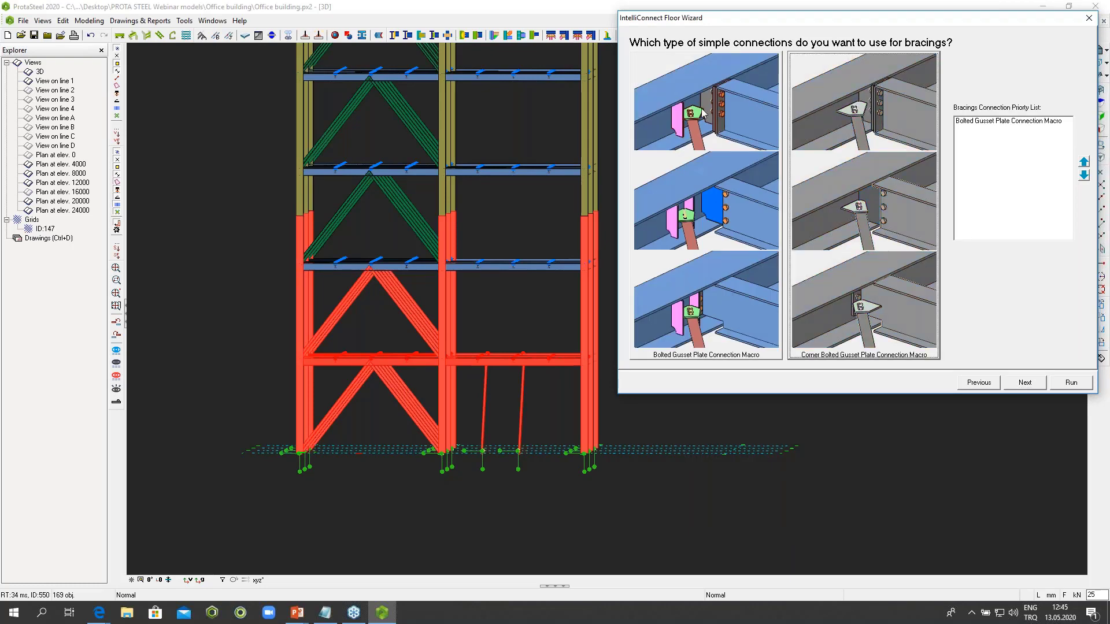
{"action": "left_click", "coordinate": [856, 126]}
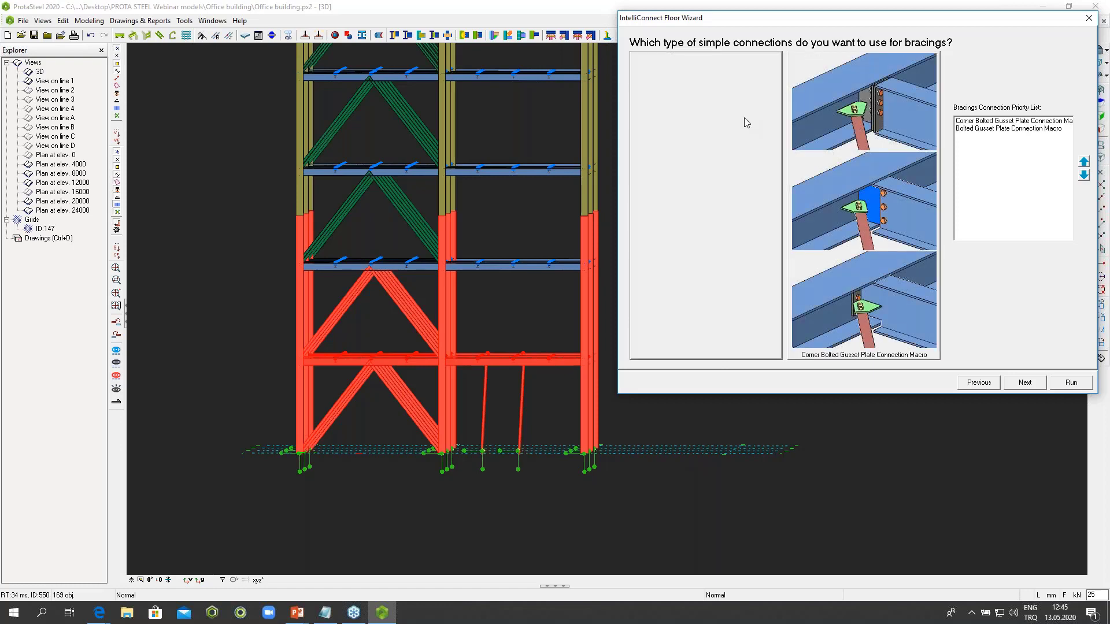
{"action": "left_click", "coordinate": [1070, 383]}
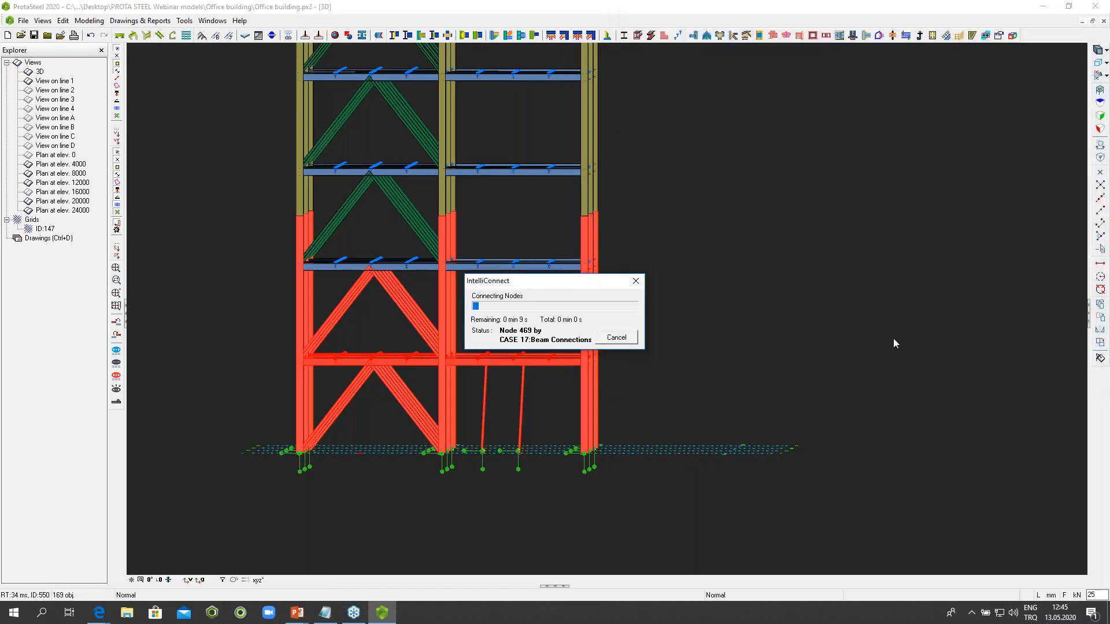
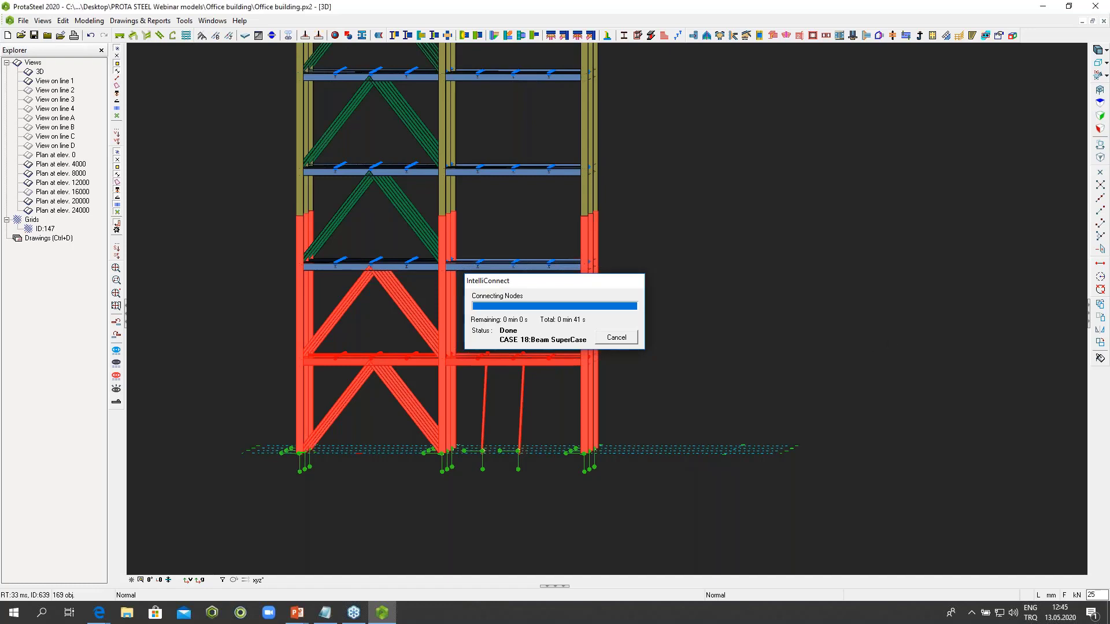
{"action": "left_click", "coordinate": [694, 78]}
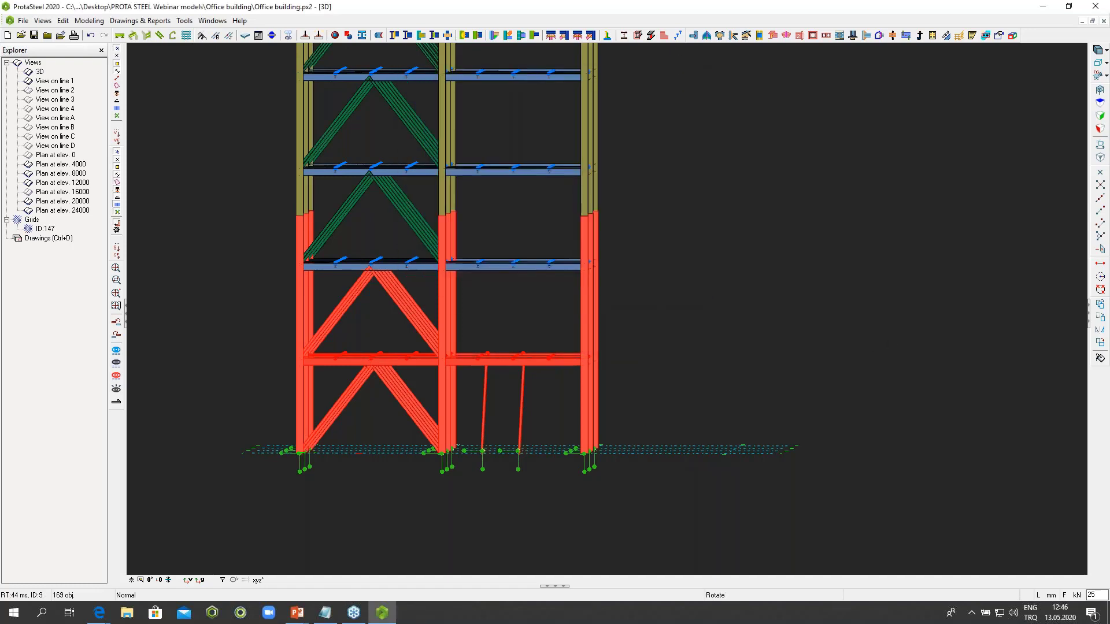
Step: Make plates, bolts and bolt holes visible in the 3D view's drawing settings
{"action": "scroll", "coordinate": [483, 325], "scroll_direction": "up", "scroll_amount": 2}
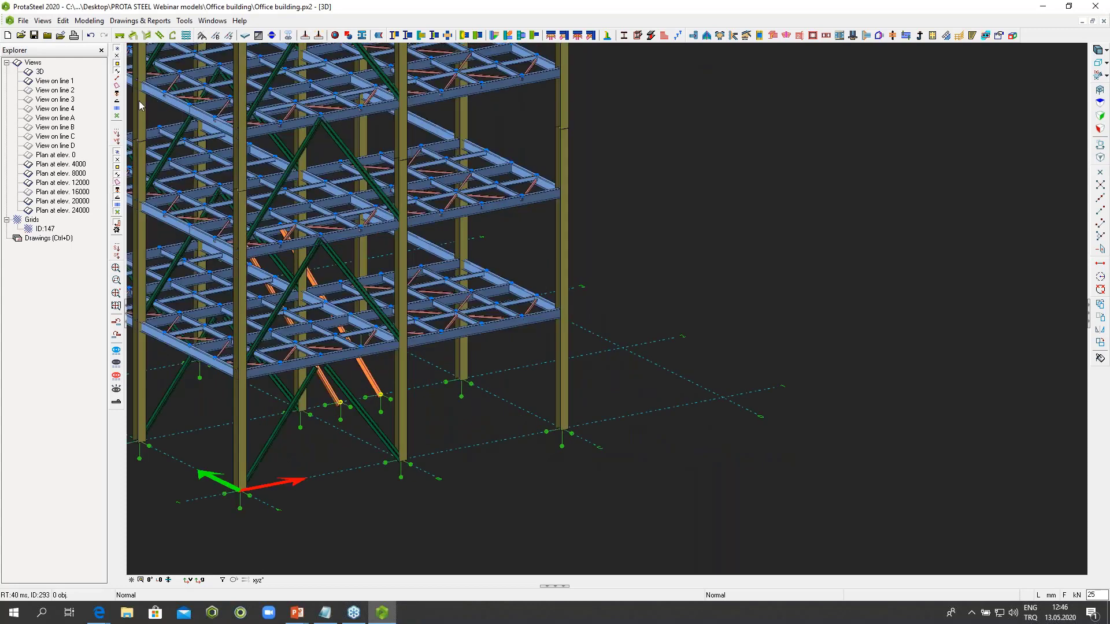
{"action": "double_click", "coordinate": [648, 195]}
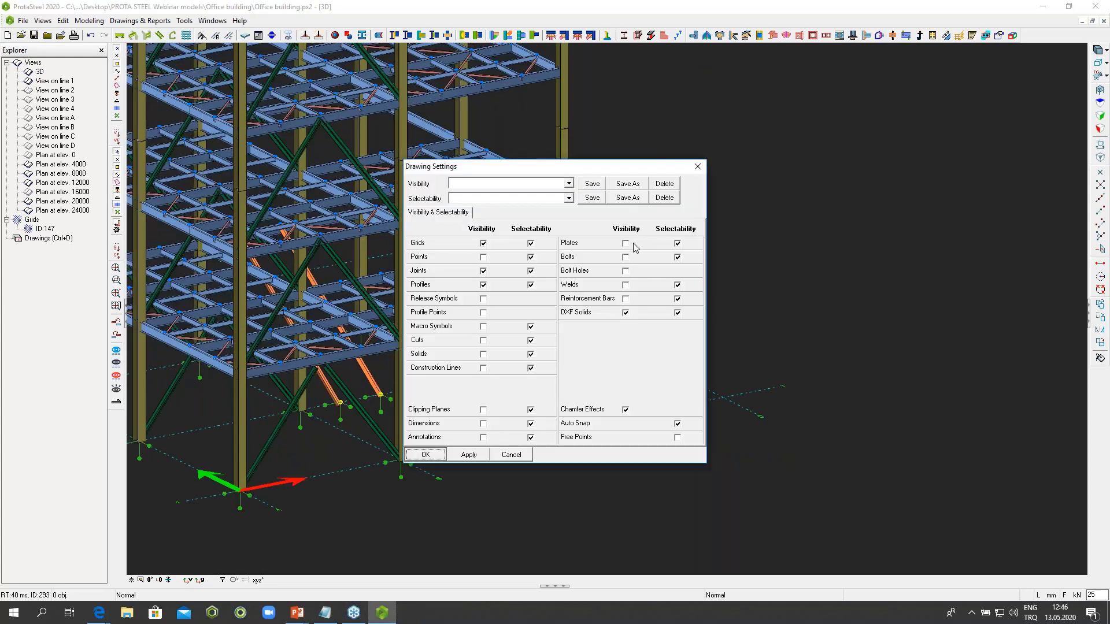
{"action": "left_click", "coordinate": [625, 243]}
{"action": "left_click", "coordinate": [626, 257]}
{"action": "left_click", "coordinate": [626, 271]}
{"action": "left_click", "coordinate": [425, 455]}
Step: Inspect the fin plates, bolts and bracing gusset plates created between the floor beams
{"action": "scroll", "coordinate": [480, 270], "scroll_direction": "up", "scroll_amount": 6}
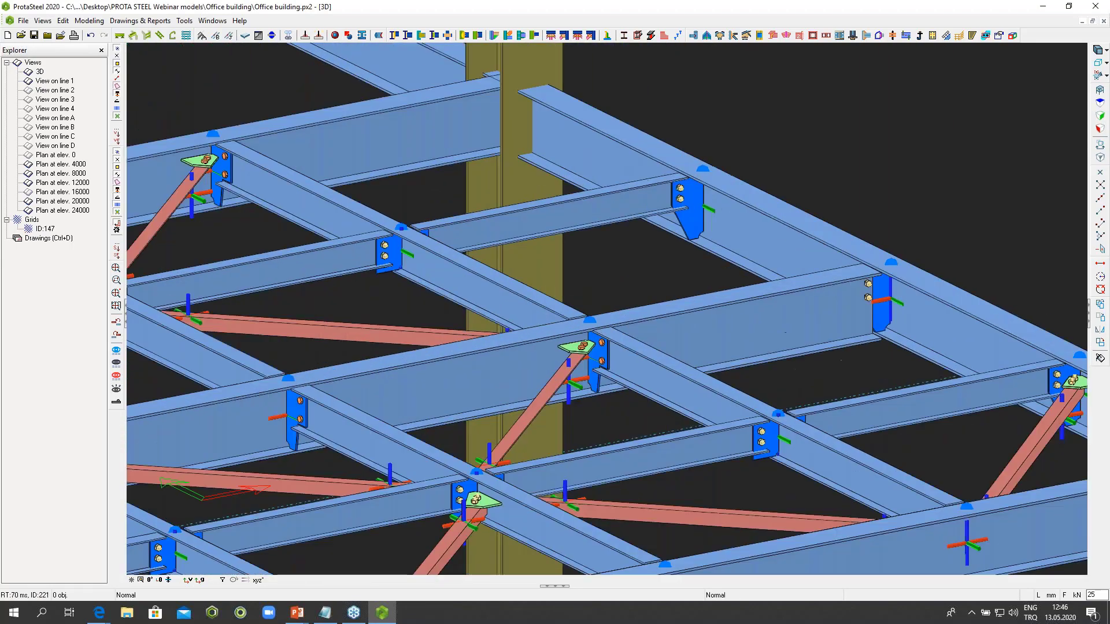
{"action": "scroll", "coordinate": [480, 270], "scroll_direction": "down", "scroll_amount": 2}
{"action": "middle_click_drag", "start_coordinate": [480, 269], "coordinate": [804, 215]}
{"action": "middle_click_drag", "start_coordinate": [404, 283], "coordinate": [817, 237]}
{"action": "middle_click_drag", "start_coordinate": [167, 211], "coordinate": [510, 194]}
{"action": "middle_click_drag", "start_coordinate": [382, 152], "coordinate": [398, 220]}
{"action": "scroll", "coordinate": [500, 171], "scroll_direction": "down", "scroll_amount": 8}
Step: Select the lowest storey's objects again and narrow the selection to the connection macros only
{"action": "right_click_drag", "start_coordinate": [554, 261], "coordinate": [491, 222]}
{"action": "left_click", "coordinate": [538, 231]}
{"action": "left_click_drag", "start_coordinate": [794, 315], "coordinate": [411, 241]}
{"action": "double_click", "coordinate": [411, 241]}
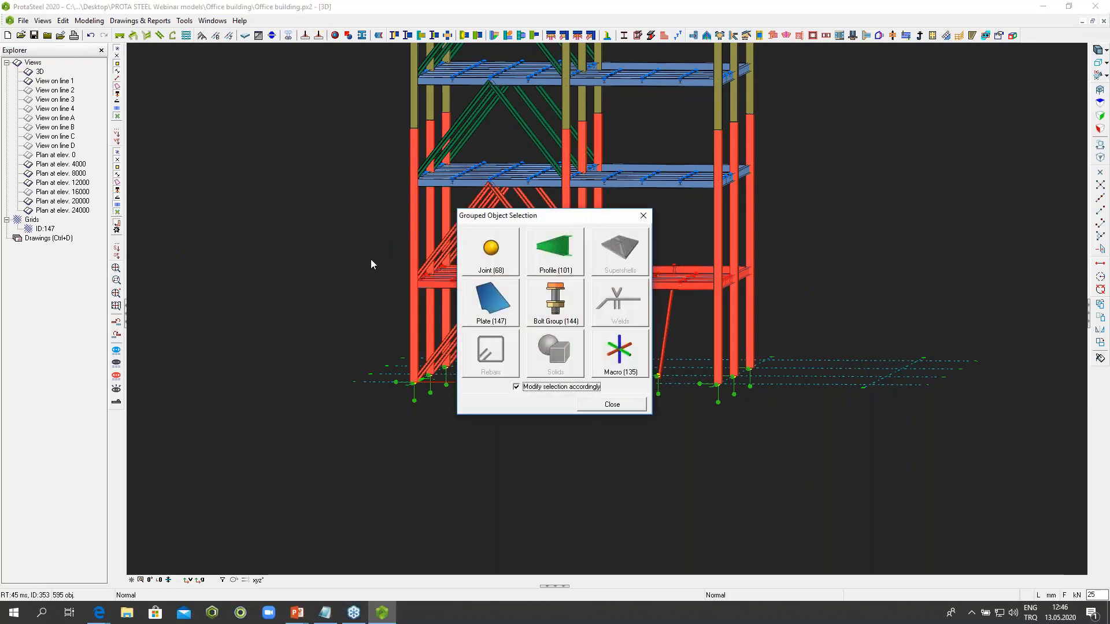
{"action": "left_click", "coordinate": [629, 367]}
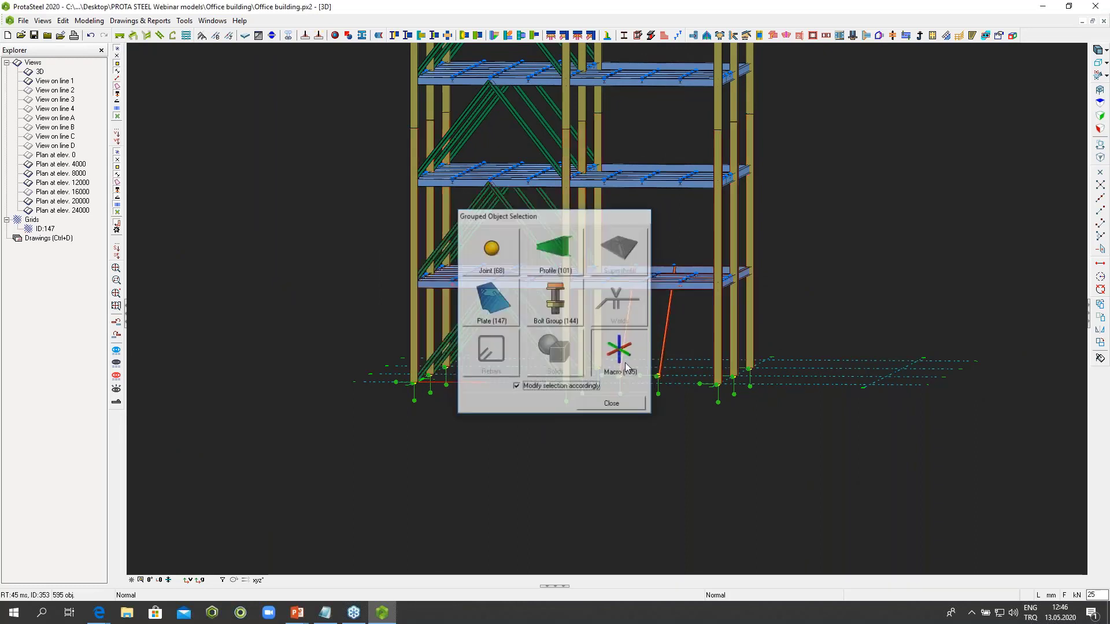
{"action": "left_click", "coordinate": [570, 413]}
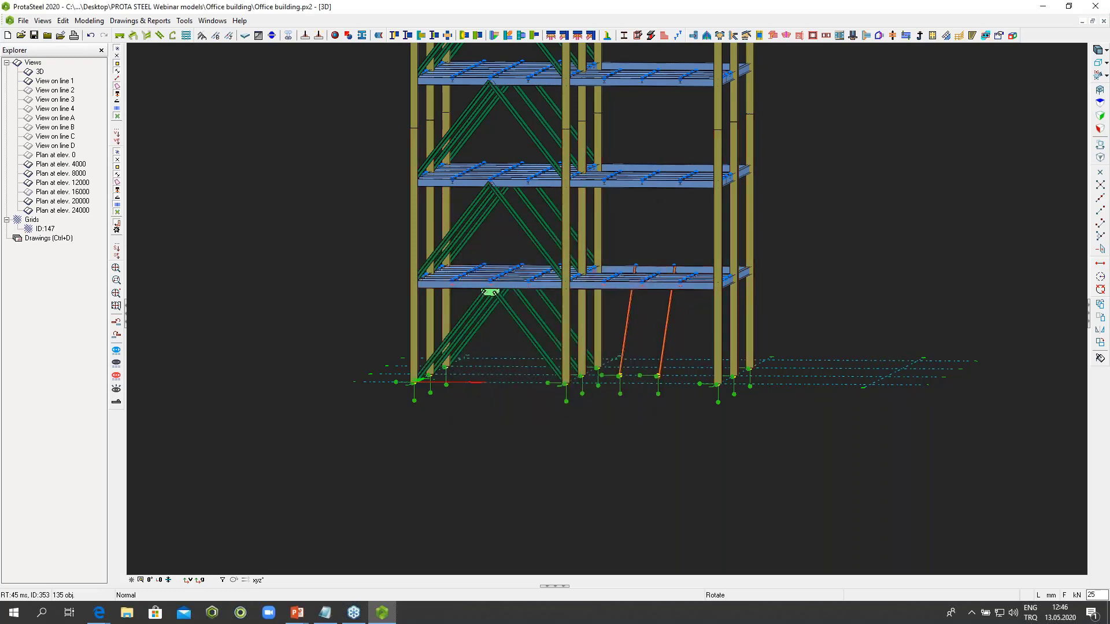
Step: Copy the selected macros linearly to the floor above, once with a 4000 mm Z offset, and check the copied connections
{"action": "middle_click_drag", "start_coordinate": [672, 291], "coordinate": [712, 273]}
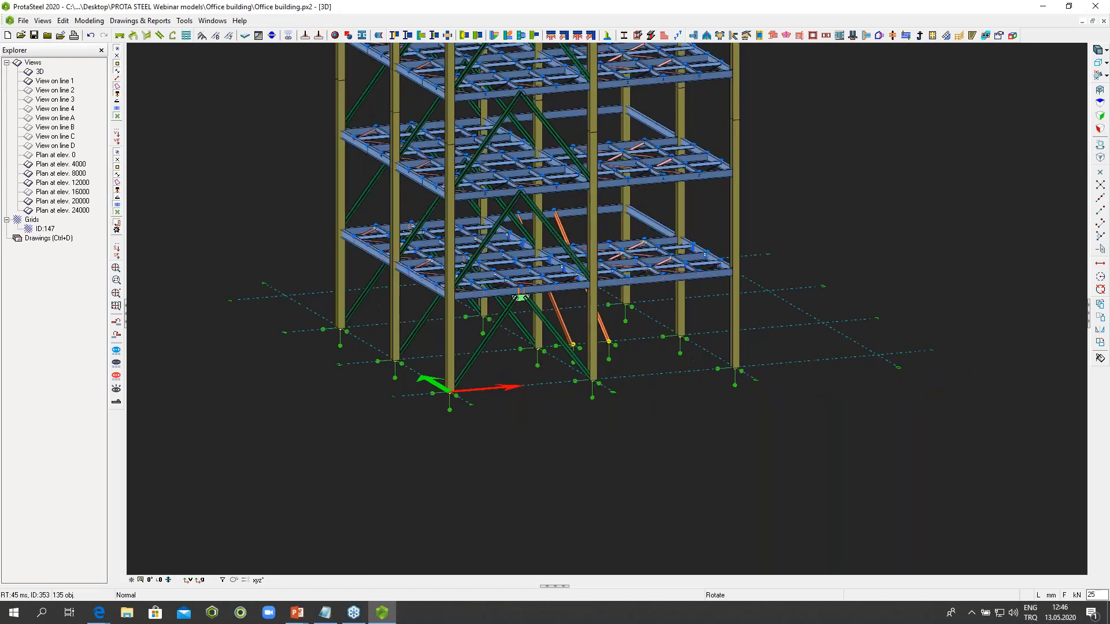
{"action": "right_click", "coordinate": [748, 172]}
{"action": "mouse_move", "coordinate": [833, 324]}
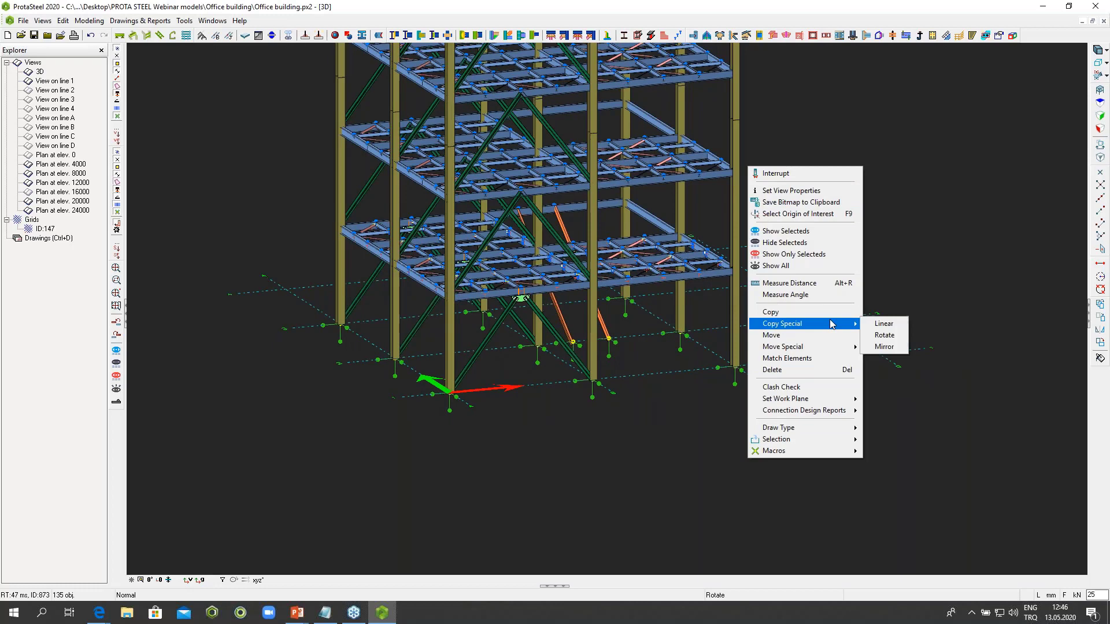
{"action": "left_click", "coordinate": [884, 324]}
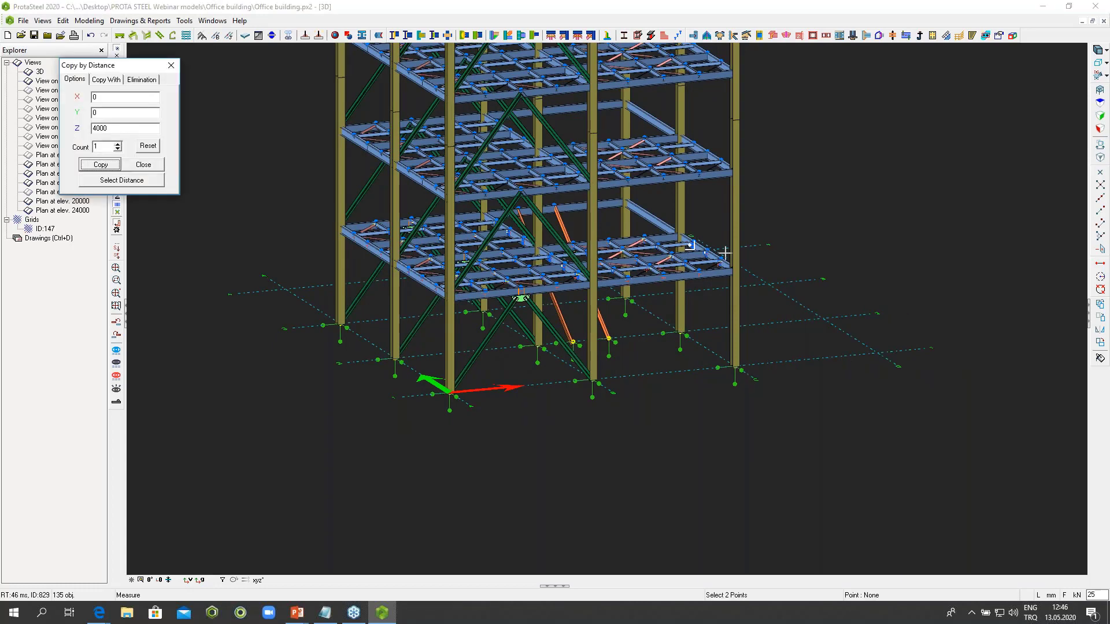
{"action": "left_click", "coordinate": [731, 272]}
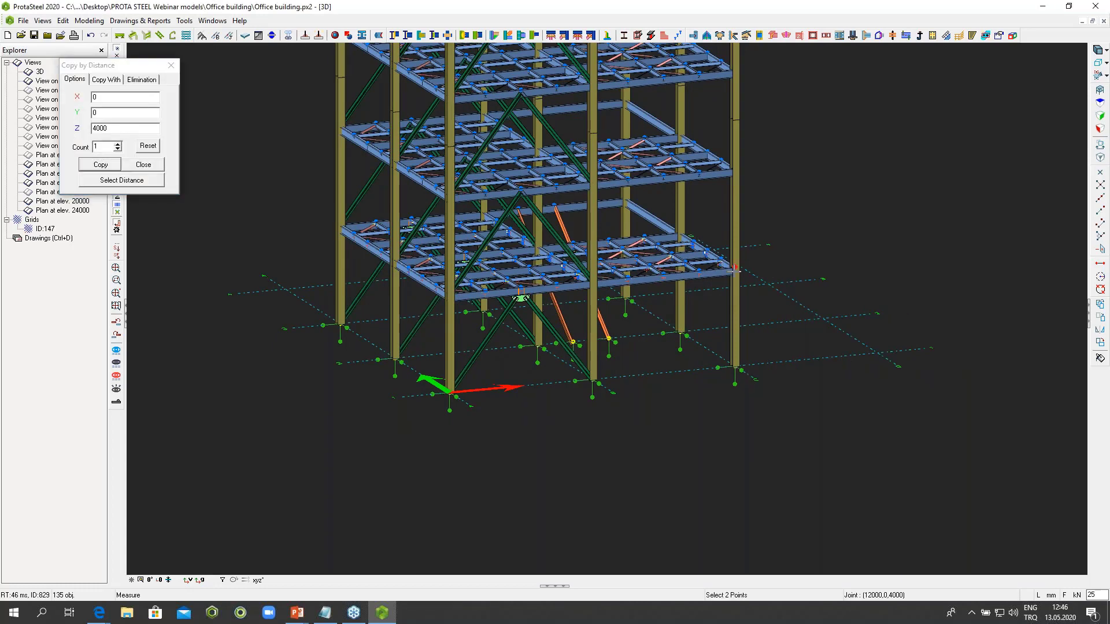
{"action": "left_click", "coordinate": [740, 173]}
{"action": "left_click", "coordinate": [100, 166]}
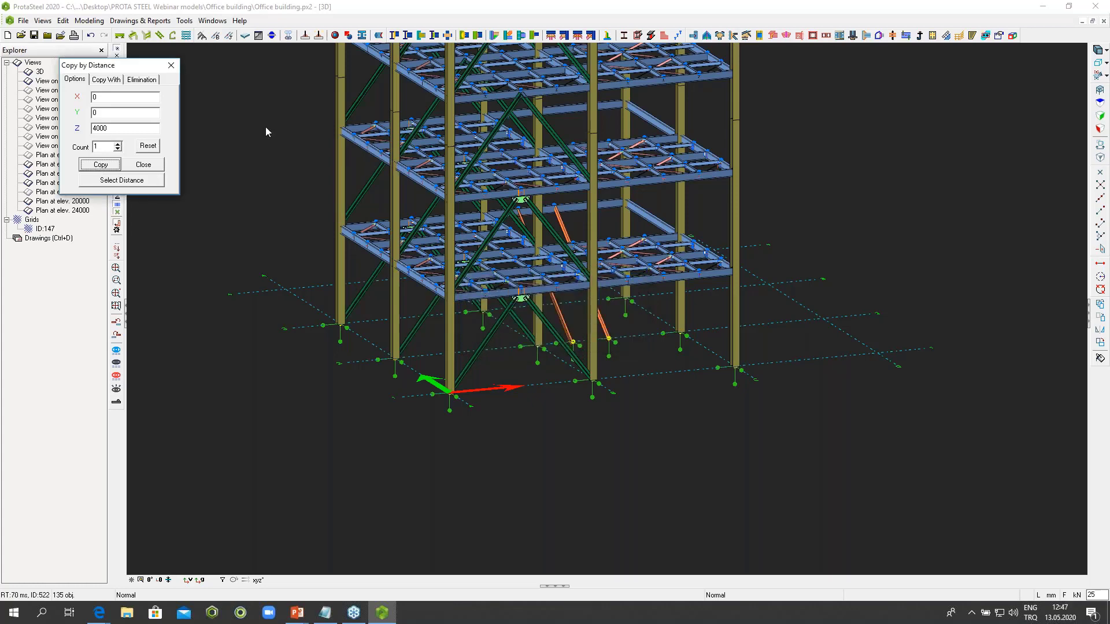
{"action": "left_click", "coordinate": [171, 65]}
{"action": "scroll", "coordinate": [795, 179], "scroll_direction": "up", "scroll_amount": 6}
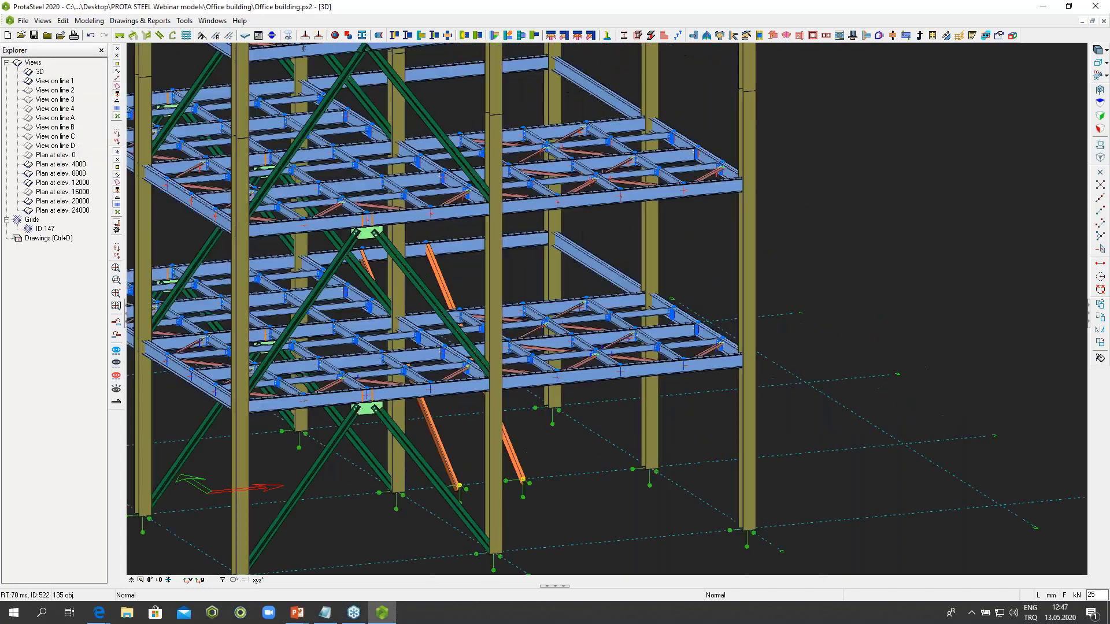
{"action": "middle_click_drag", "start_coordinate": [795, 179], "coordinate": [986, 204]}
{"action": "middle_click_drag", "start_coordinate": [347, 231], "coordinate": [987, 325]}
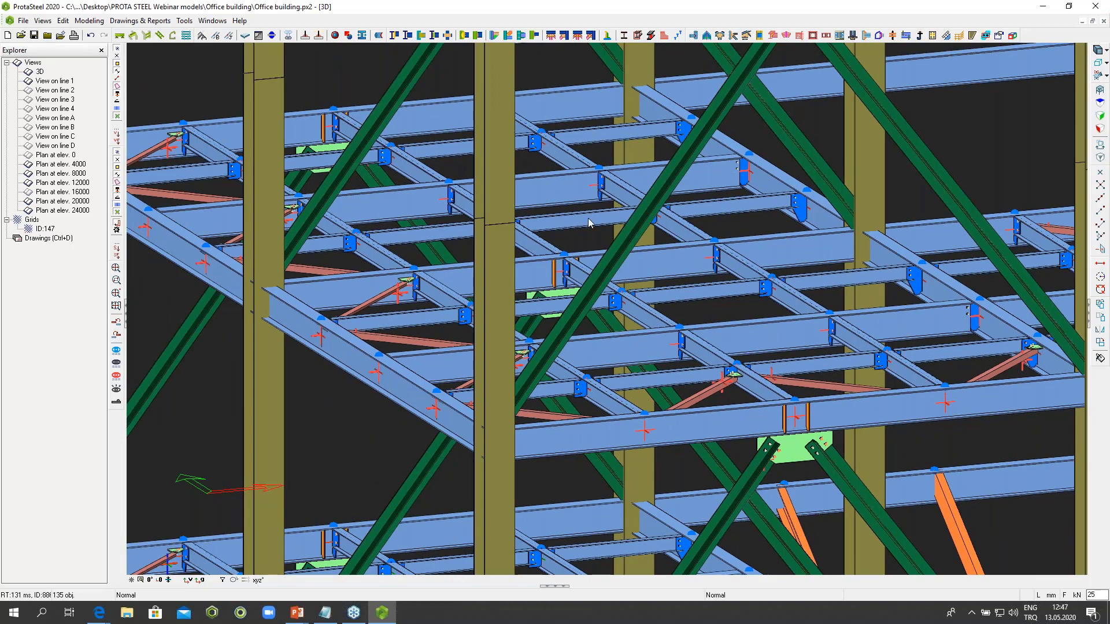
{"action": "scroll", "coordinate": [589, 223], "scroll_direction": "down", "scroll_amount": 2}
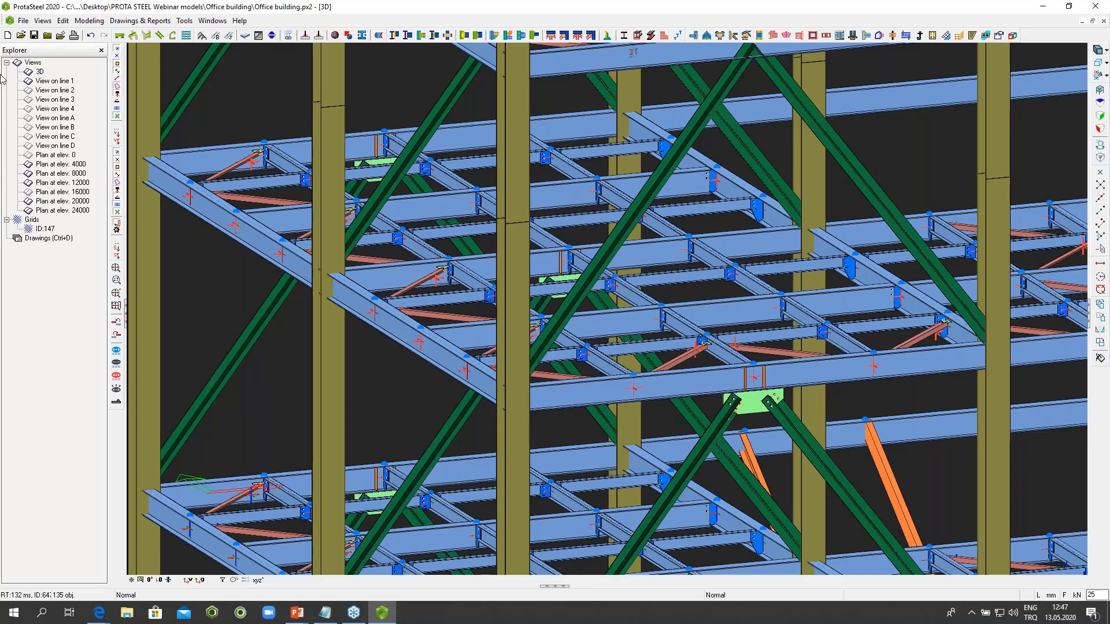
Step: Open the recent project connection boxes example.px2 from the PROTA STEEL Webinar models folder without saving the office building project
{"action": "left_click", "coordinate": [23, 21]}
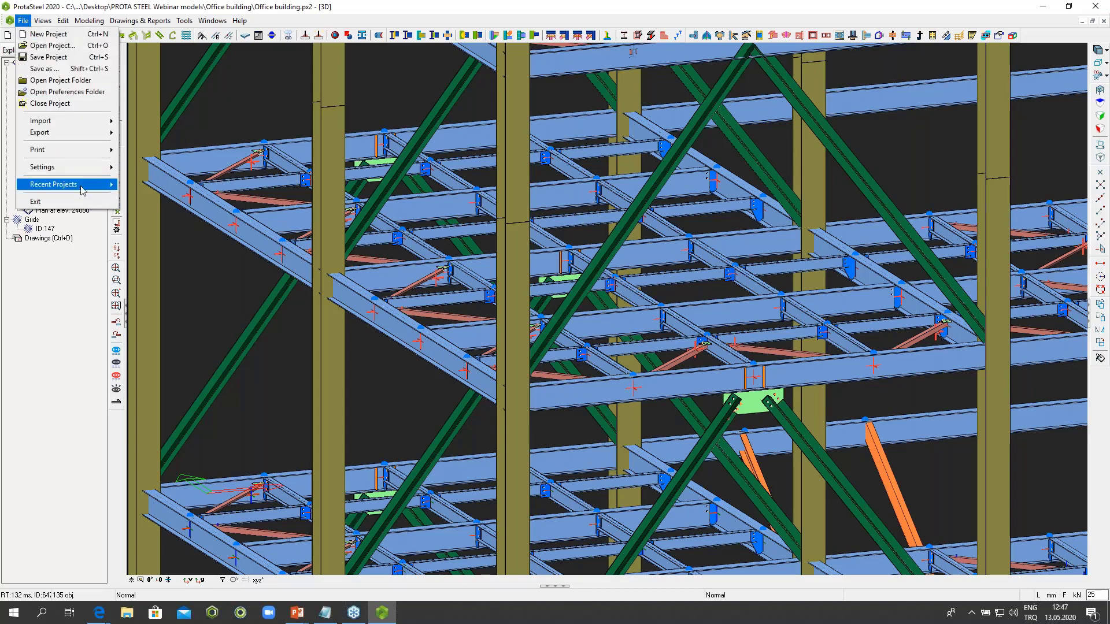
{"action": "mouse_move", "coordinate": [81, 188]}
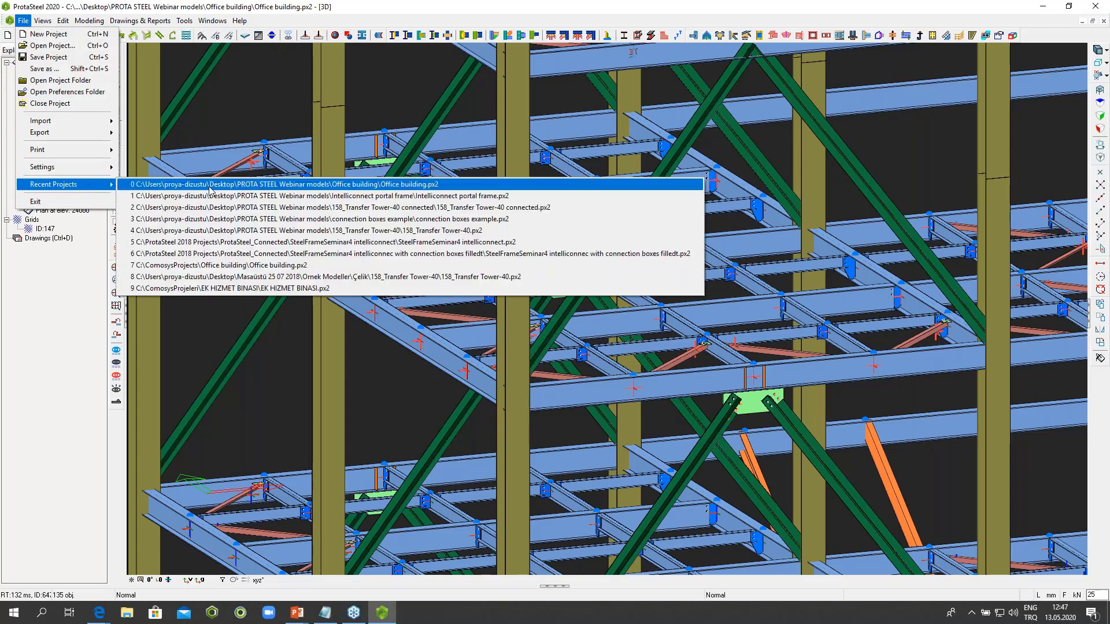
{"action": "left_click", "coordinate": [213, 219]}
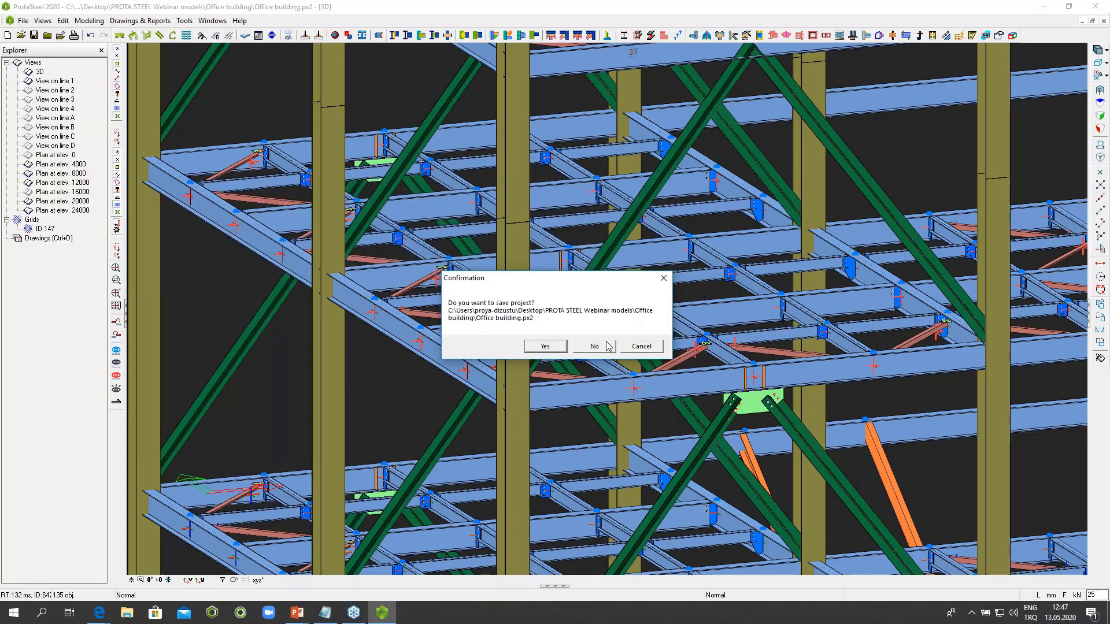
{"action": "left_click", "coordinate": [593, 349]}
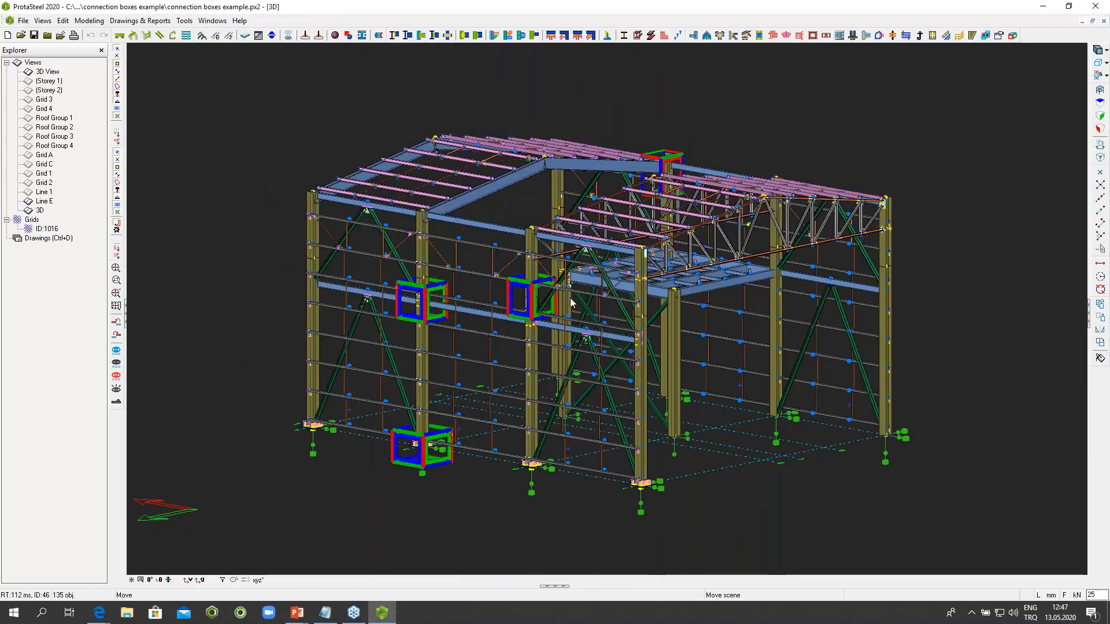
Step: Examine the connection boxes placed around the column splice, the column/beam joint and the column base on the side wall
{"action": "middle_click_drag", "start_coordinate": [570, 301], "coordinate": [580, 297]}
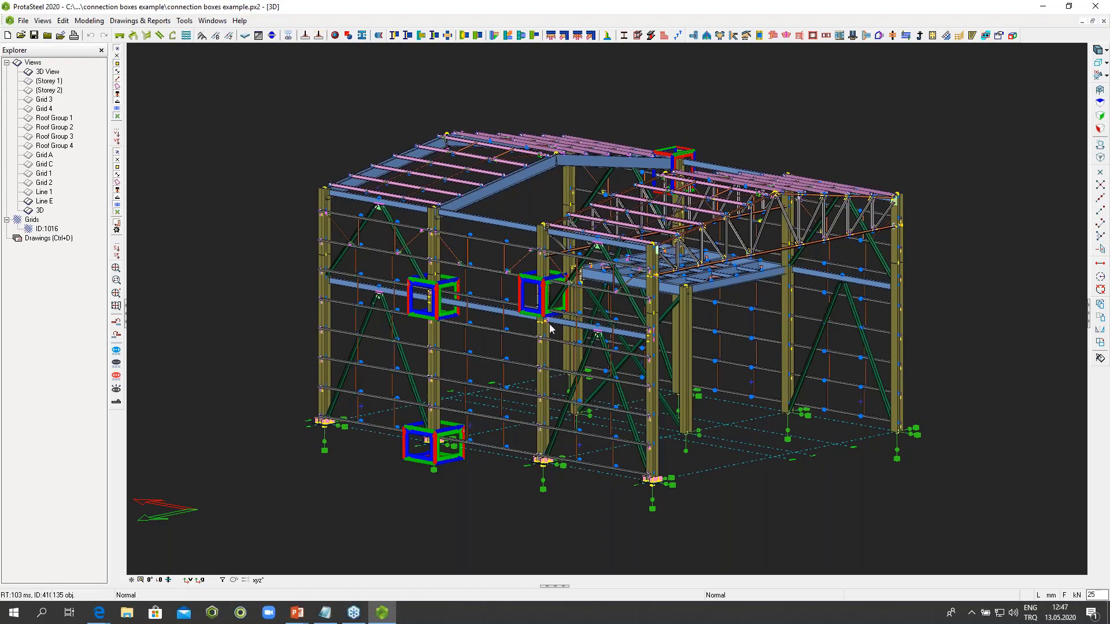
{"action": "scroll", "coordinate": [435, 315], "scroll_direction": "up", "scroll_amount": 5}
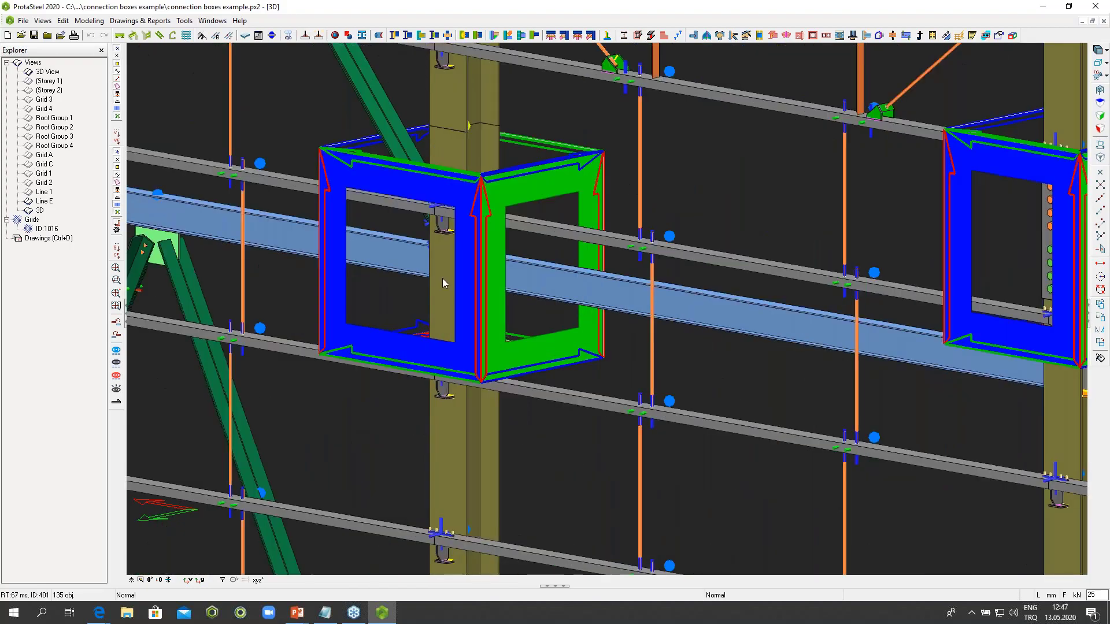
{"action": "scroll", "coordinate": [435, 315], "scroll_direction": "down", "scroll_amount": 2}
{"action": "scroll", "coordinate": [721, 289], "scroll_direction": "up", "scroll_amount": 6}
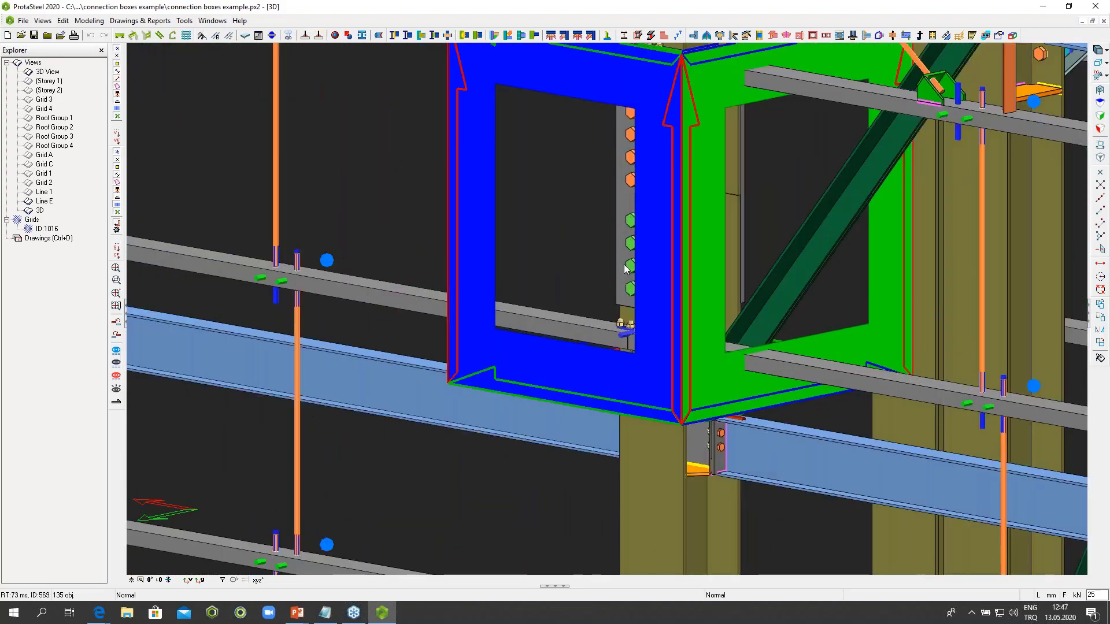
{"action": "mouse_move", "coordinate": [642, 289]}
{"action": "middle_mouse_down"}
{"action": "mouse_move", "coordinate": [791, 303]}
{"action": "mouse_move", "coordinate": [728, 289]}
{"action": "mouse_move", "coordinate": [742, 248]}
{"action": "mouse_move", "coordinate": [759, 239]}
{"action": "mouse_move", "coordinate": [723, 240]}
{"action": "mouse_move", "coordinate": [714, 223]}
{"action": "mouse_move", "coordinate": [629, 283]}
{"action": "middle_mouse_up"}
{"action": "scroll", "coordinate": [629, 283], "scroll_direction": "down", "scroll_amount": 10}
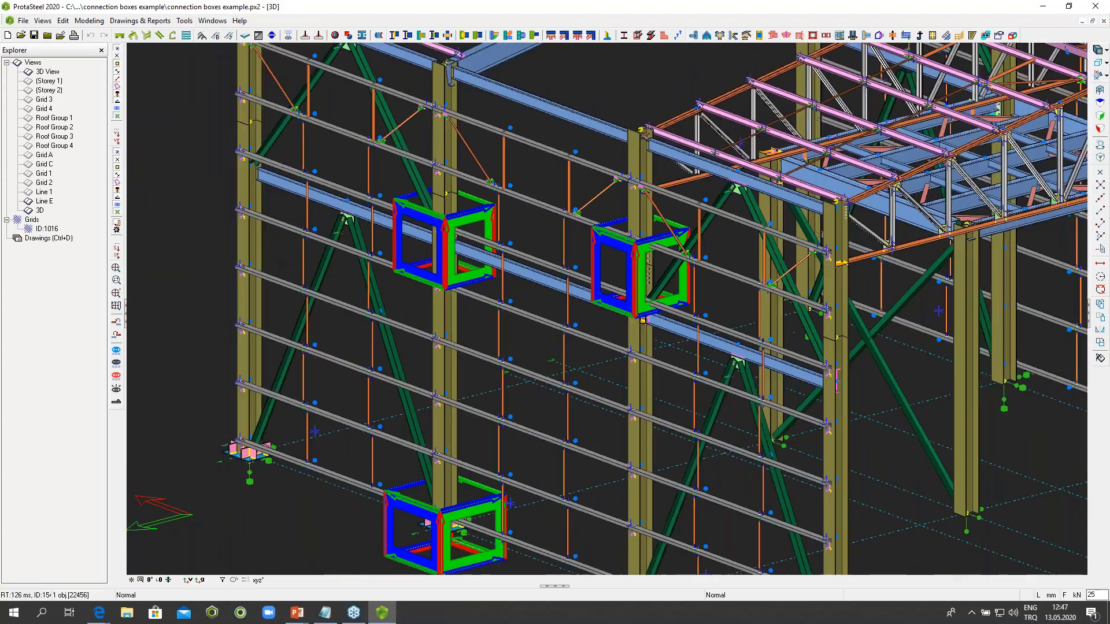
{"action": "middle_click_drag", "start_coordinate": [454, 530], "coordinate": [586, 488]}
{"action": "scroll", "coordinate": [568, 502], "scroll_direction": "up", "scroll_amount": 8}
{"action": "scroll", "coordinate": [573, 496], "scroll_direction": "down", "scroll_amount": 6}
{"action": "middle_click_drag", "start_coordinate": [864, 302], "coordinate": [878, 413]}
{"action": "scroll", "coordinate": [548, 147], "scroll_direction": "up", "scroll_amount": 6}
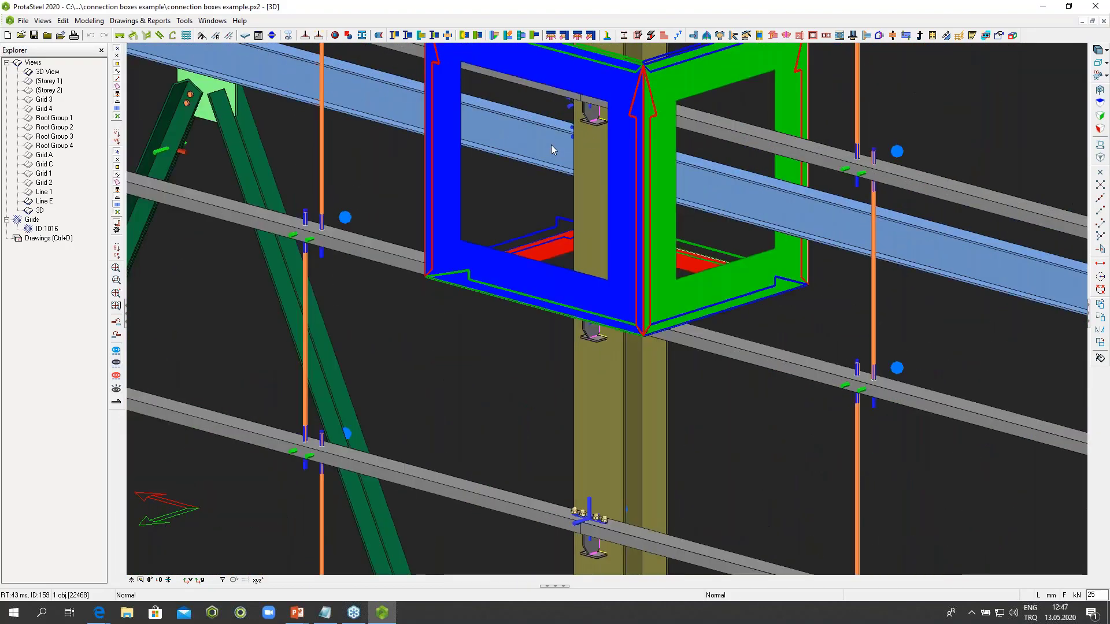
Step: Examine the connection box around the column/beam joint from several sides, and its place in the whole building
{"action": "middle_click_drag", "start_coordinate": [551, 158], "coordinate": [624, 358]}
{"action": "middle_click_drag", "start_coordinate": [624, 159], "coordinate": [604, 254]}
{"action": "middle_click_drag", "start_coordinate": [604, 254], "coordinate": [580, 250]}
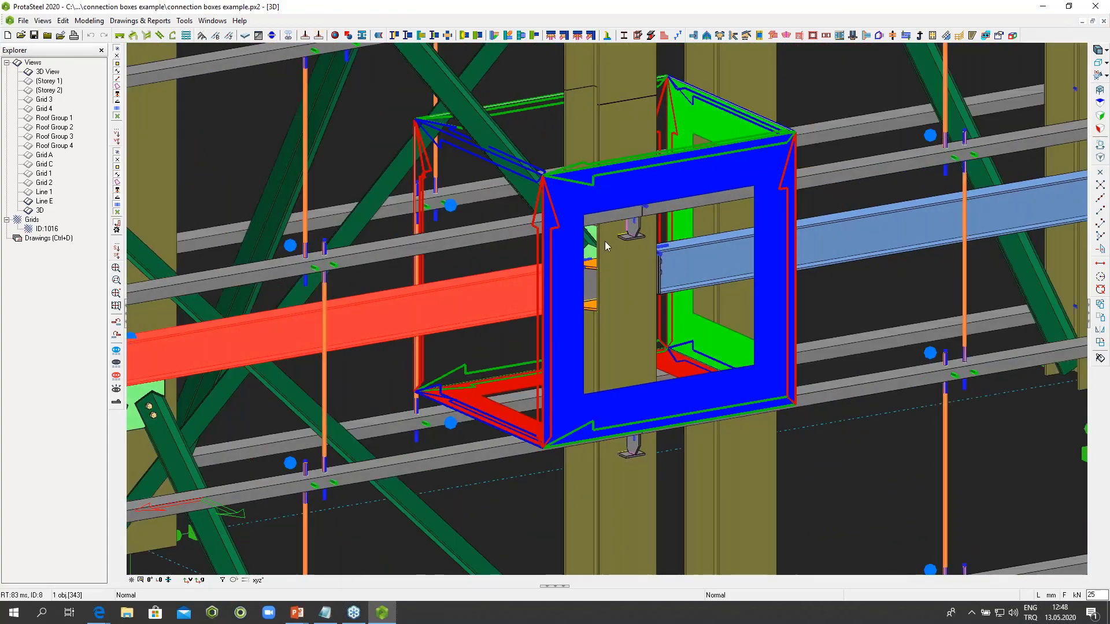
{"action": "scroll", "coordinate": [622, 263], "scroll_direction": "down", "scroll_amount": 10}
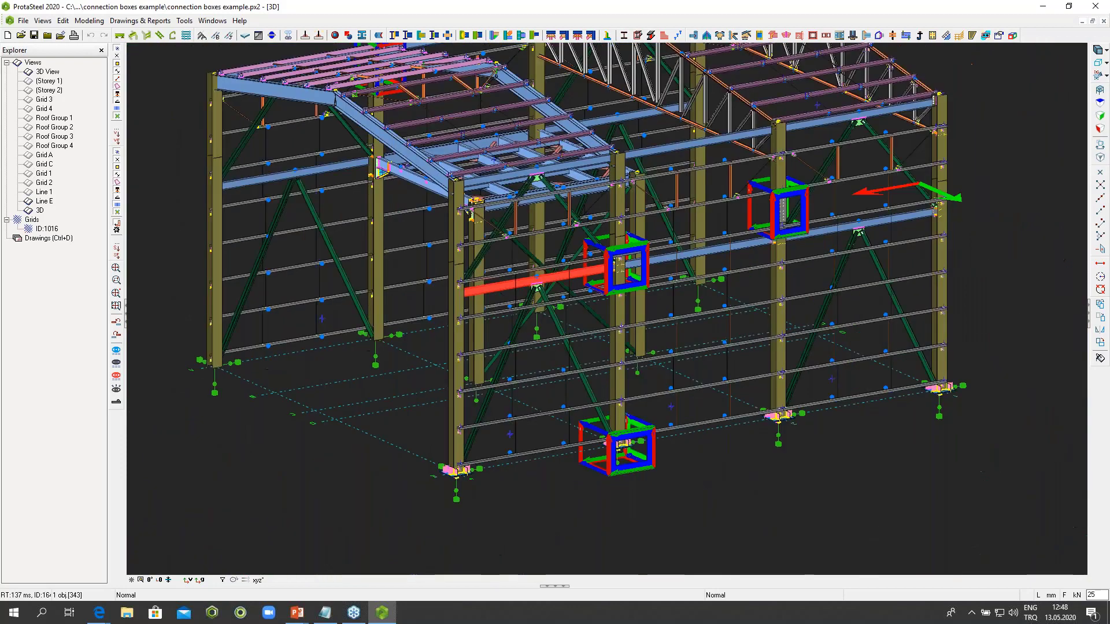
{"action": "scroll", "coordinate": [624, 265], "scroll_direction": "down", "scroll_amount": 2}
{"action": "middle_click_drag", "start_coordinate": [625, 265], "coordinate": [629, 318]}
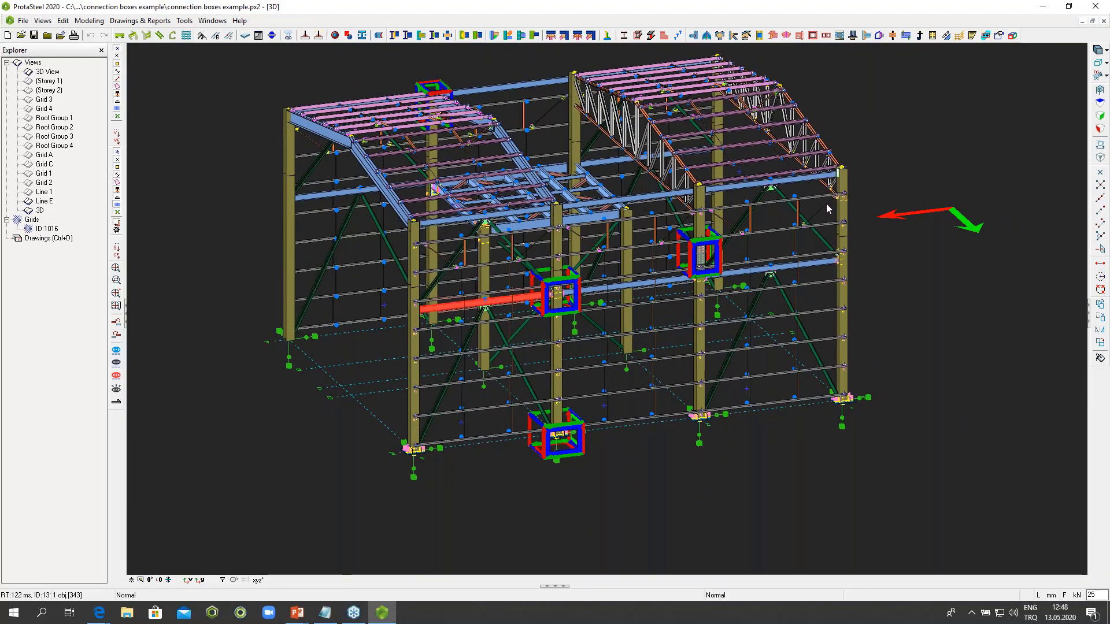
Step: Select the column splice, column/beam joint and column base connection boxes in turn to inspect them, and clear the selection
{"action": "scroll", "coordinate": [726, 298], "scroll_direction": "up", "scroll_amount": 3}
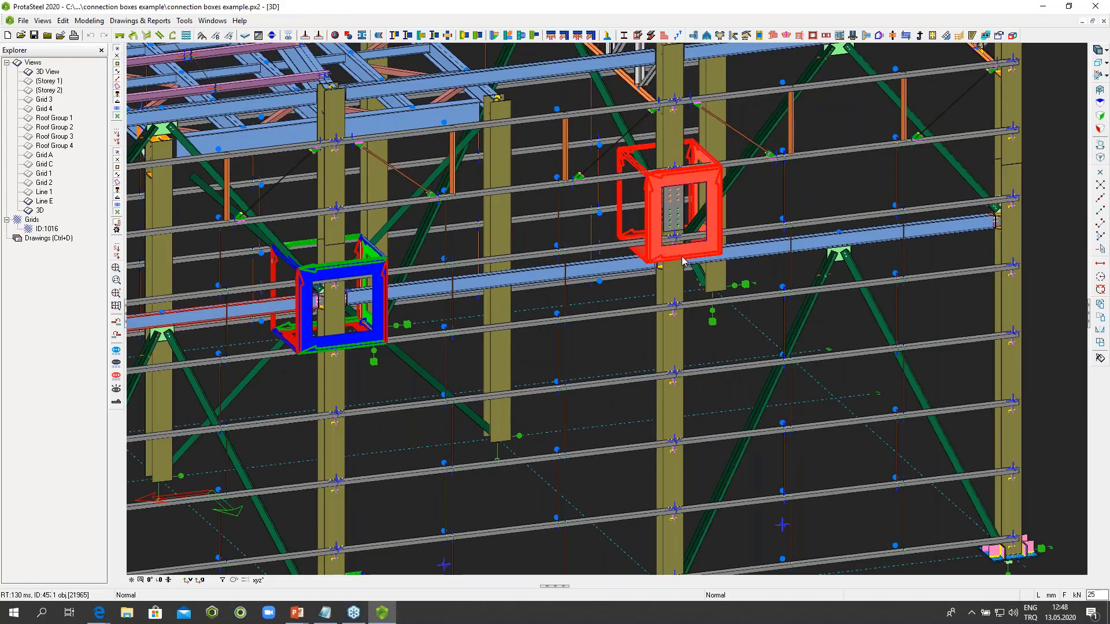
{"action": "left_click", "coordinate": [682, 202]}
{"action": "left_click", "coordinate": [386, 315]}
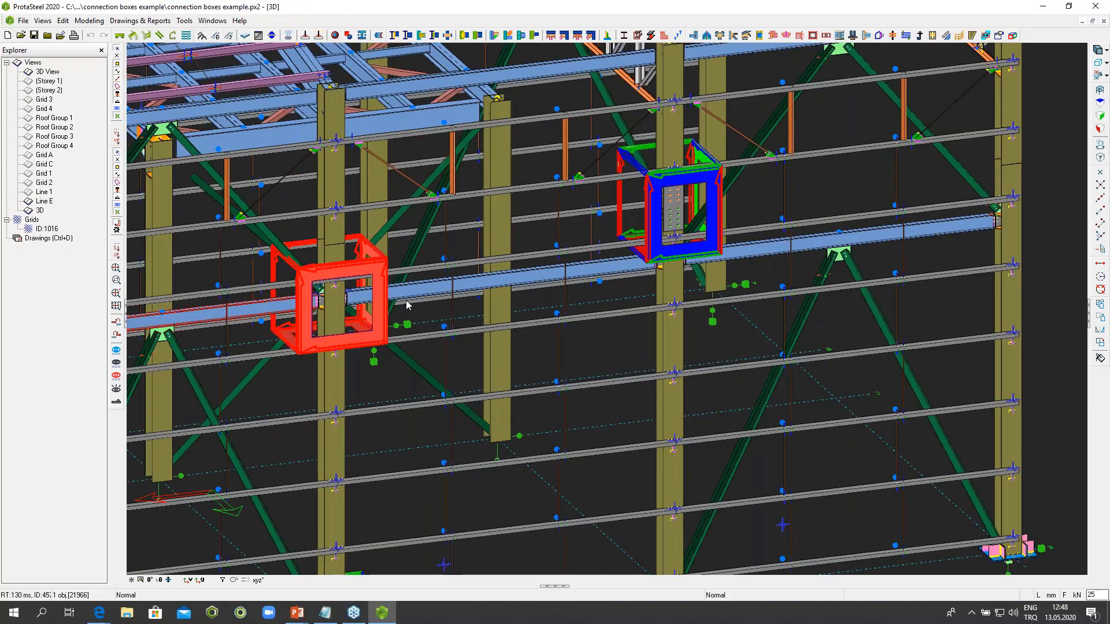
{"action": "scroll", "coordinate": [386, 315], "scroll_direction": "down", "scroll_amount": 4}
{"action": "middle_click_drag", "start_coordinate": [442, 507], "coordinate": [500, 427]}
{"action": "left_click", "coordinate": [501, 428]}
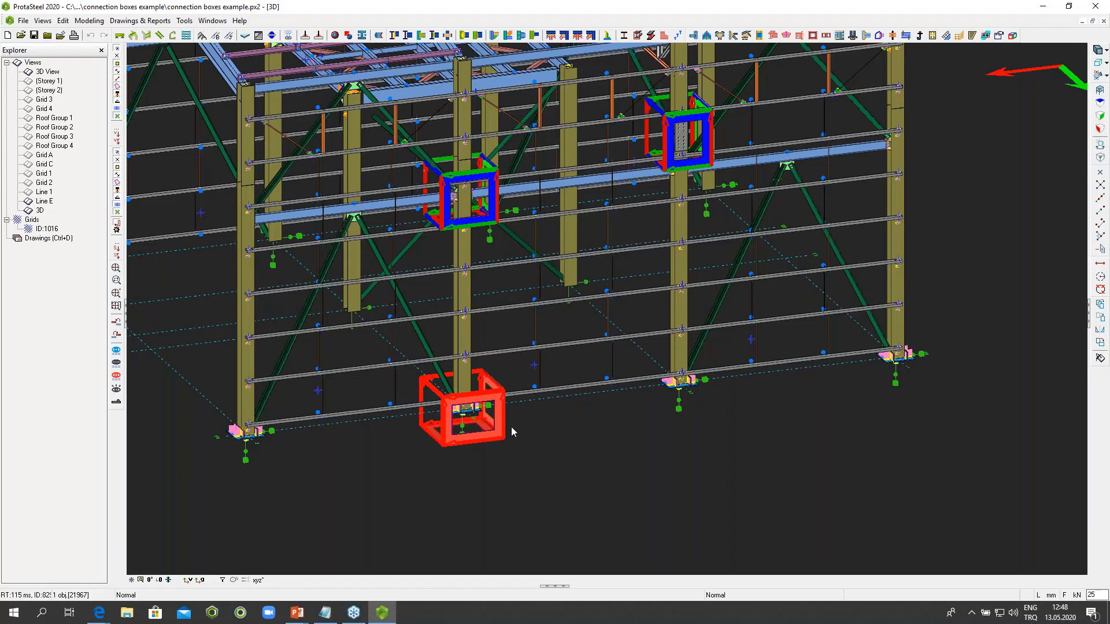
{"action": "middle_click_drag", "start_coordinate": [689, 211], "coordinate": [700, 286]}
{"action": "middle_click_drag", "start_coordinate": [737, 244], "coordinate": [677, 170], "text": "shift"}
{"action": "key", "text": "Escape"}
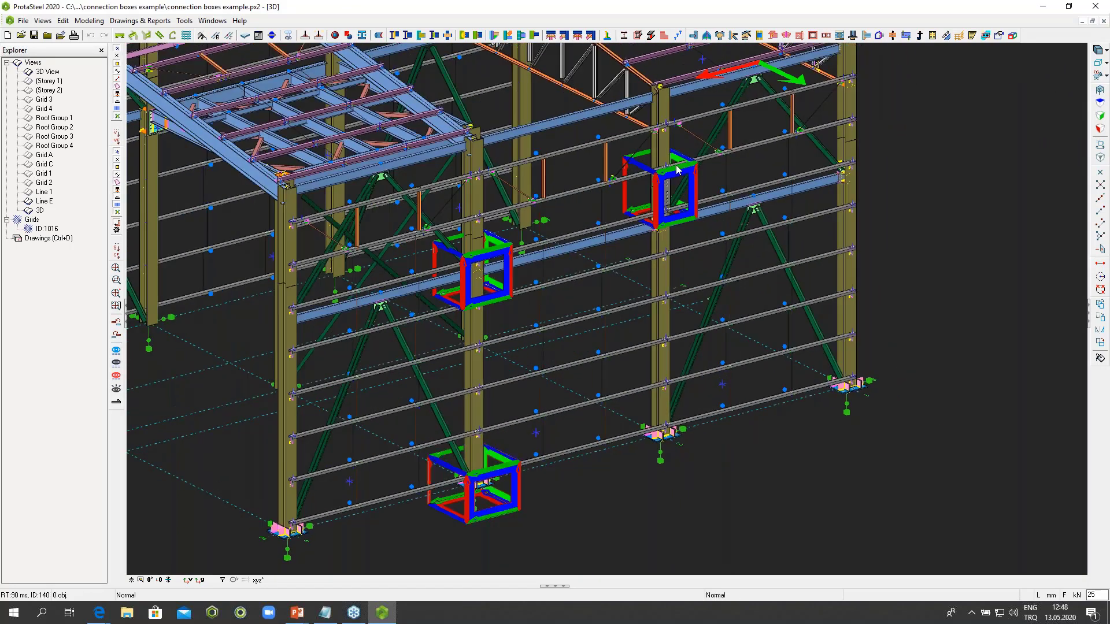
Step: Open the column splice's connection box settings, try switching the Right, Back, Top and Bottom views on and off, and close the settings
{"action": "scroll", "coordinate": [677, 168], "scroll_direction": "up", "scroll_amount": 6}
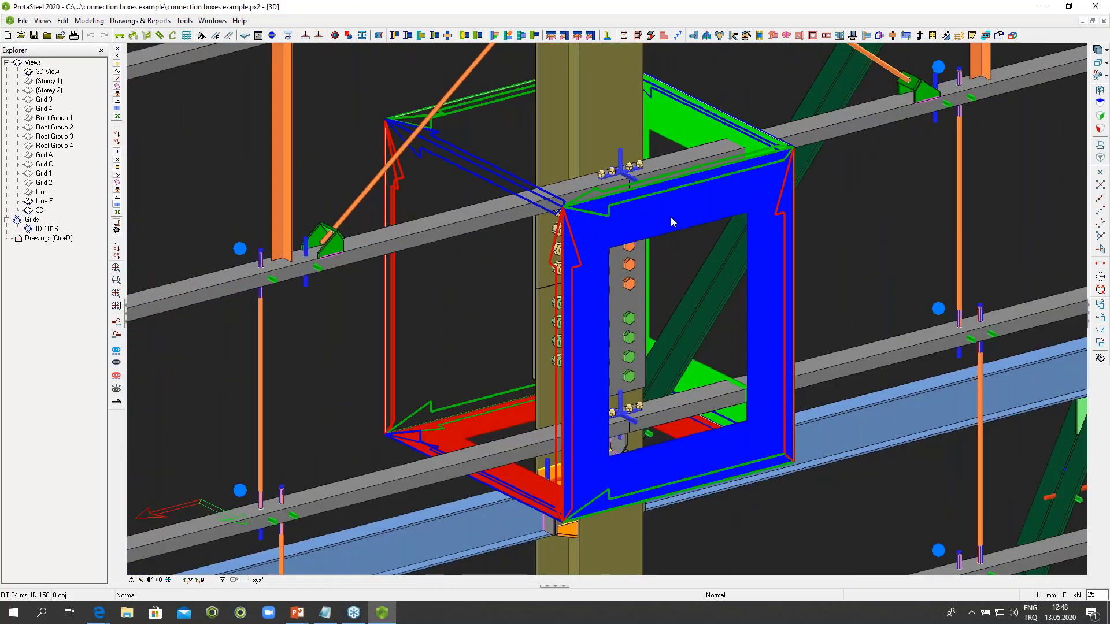
{"action": "double_click", "coordinate": [684, 213]}
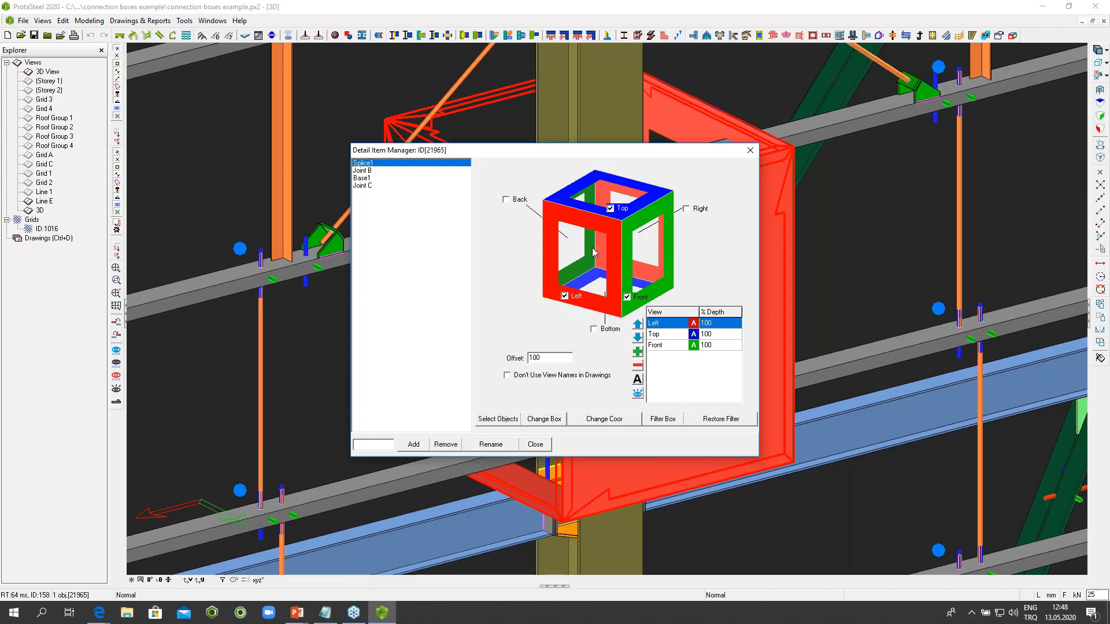
{"action": "left_click", "coordinate": [686, 208]}
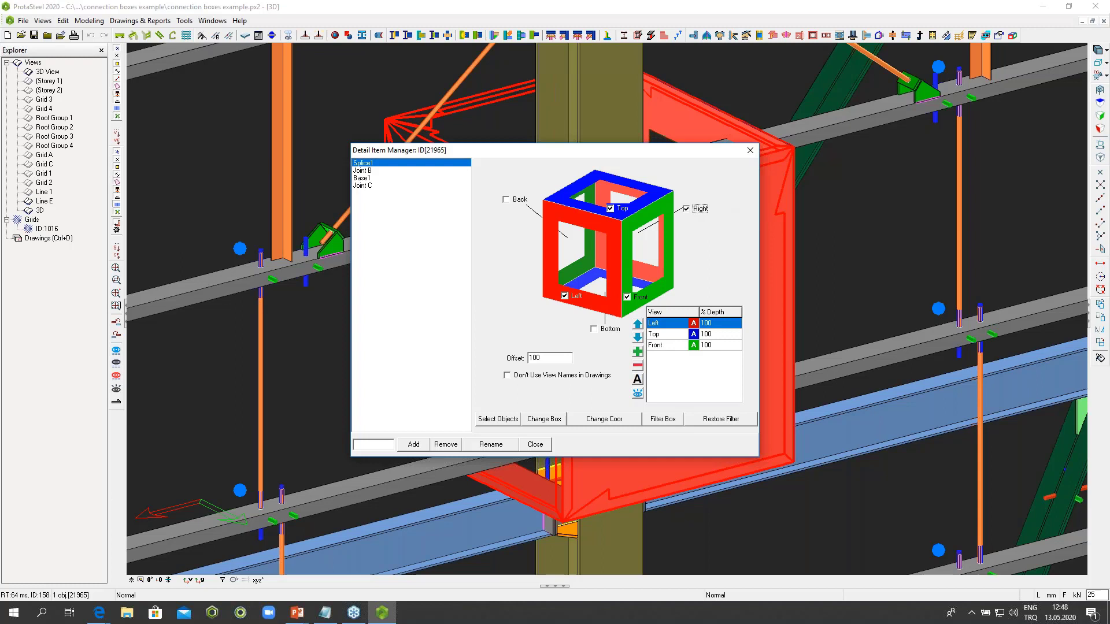
{"action": "left_click", "coordinate": [686, 209]}
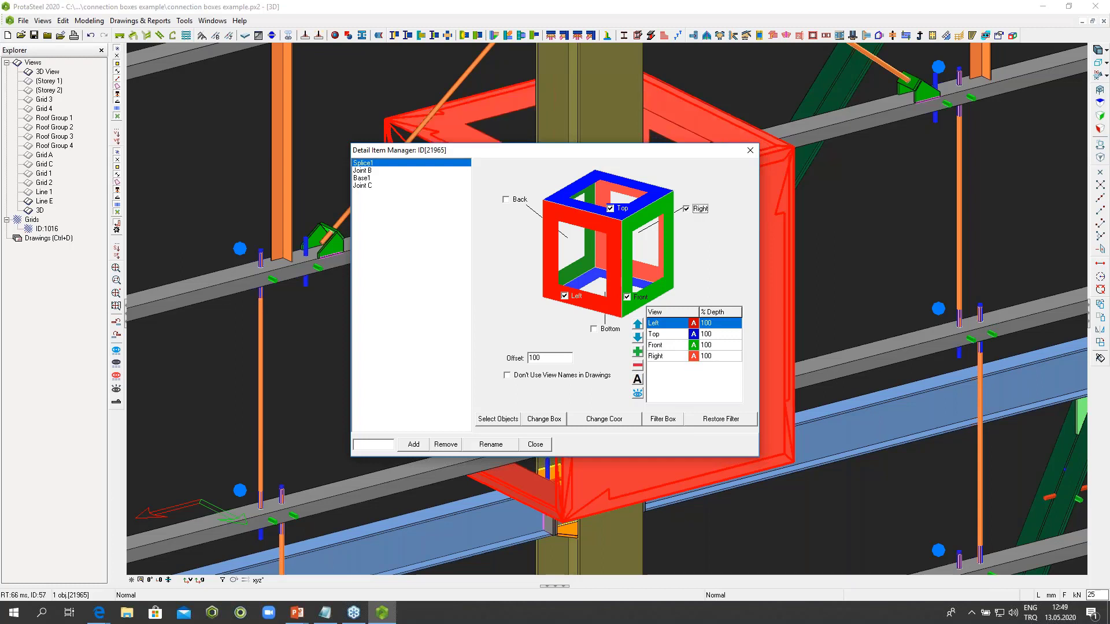
{"action": "left_click", "coordinate": [686, 208]}
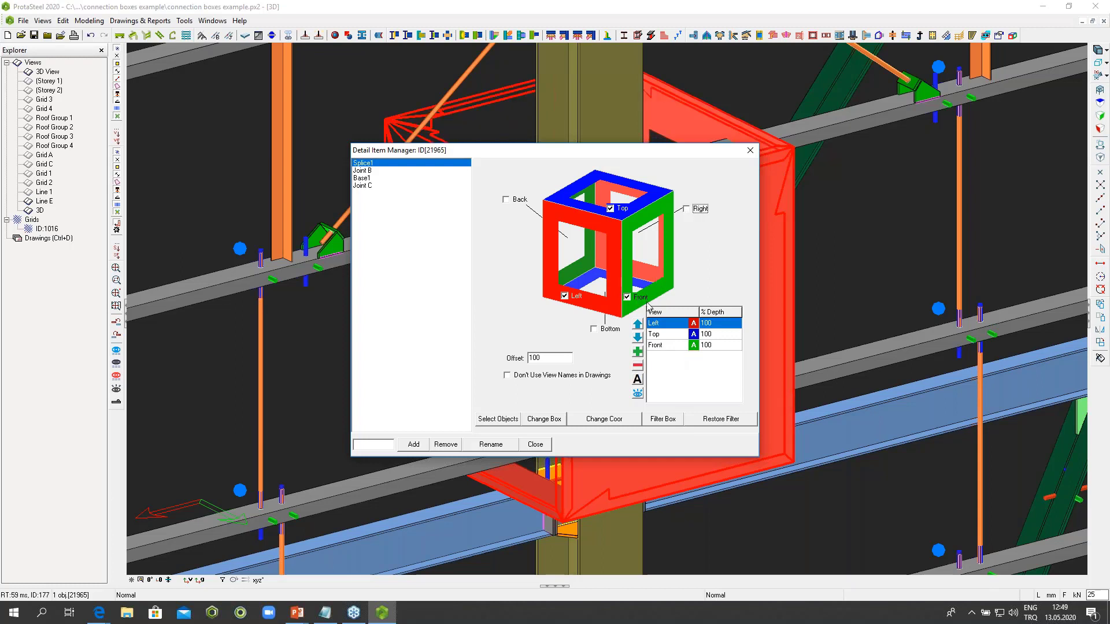
{"action": "left_click", "coordinate": [507, 199]}
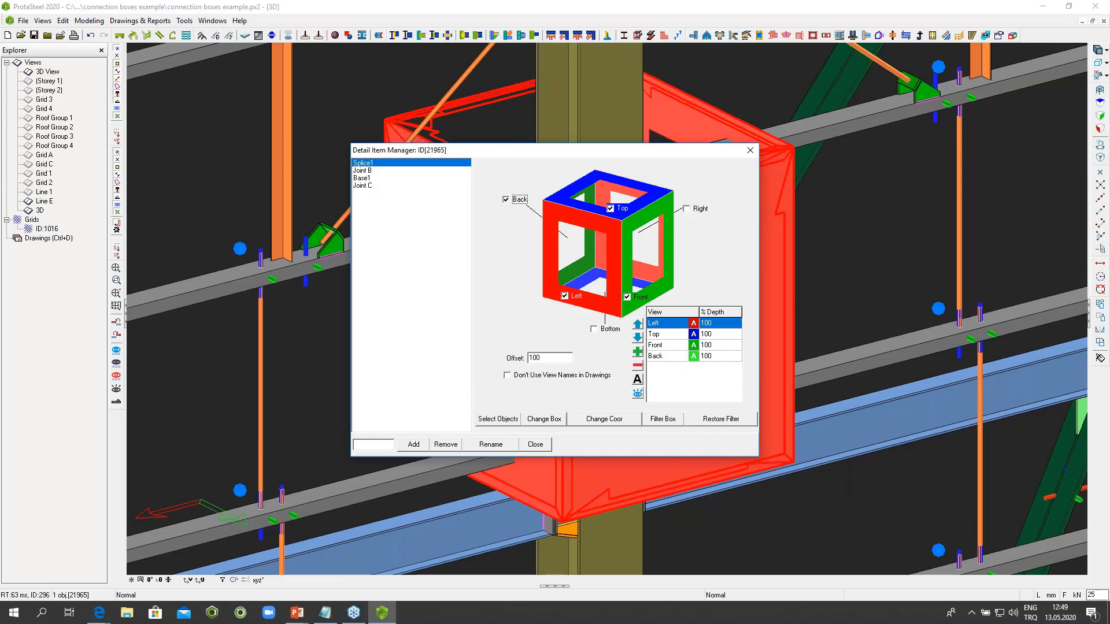
{"action": "left_click", "coordinate": [610, 209]}
{"action": "left_click", "coordinate": [611, 208]}
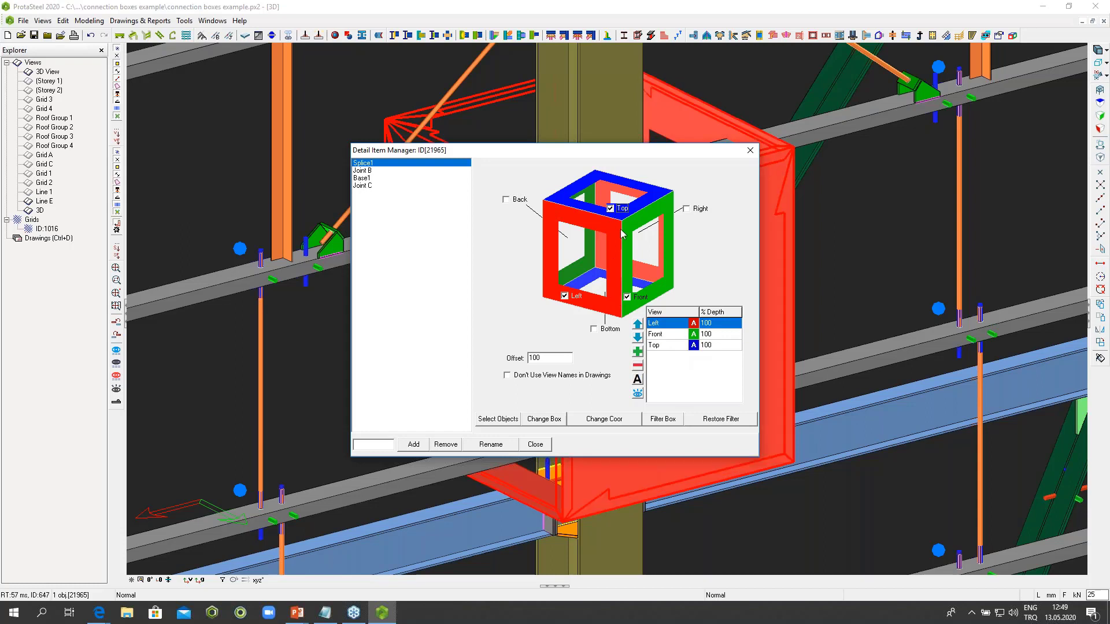
{"action": "left_click", "coordinate": [593, 329]}
{"action": "left_click", "coordinate": [594, 329]}
{"action": "left_click", "coordinate": [749, 150]}
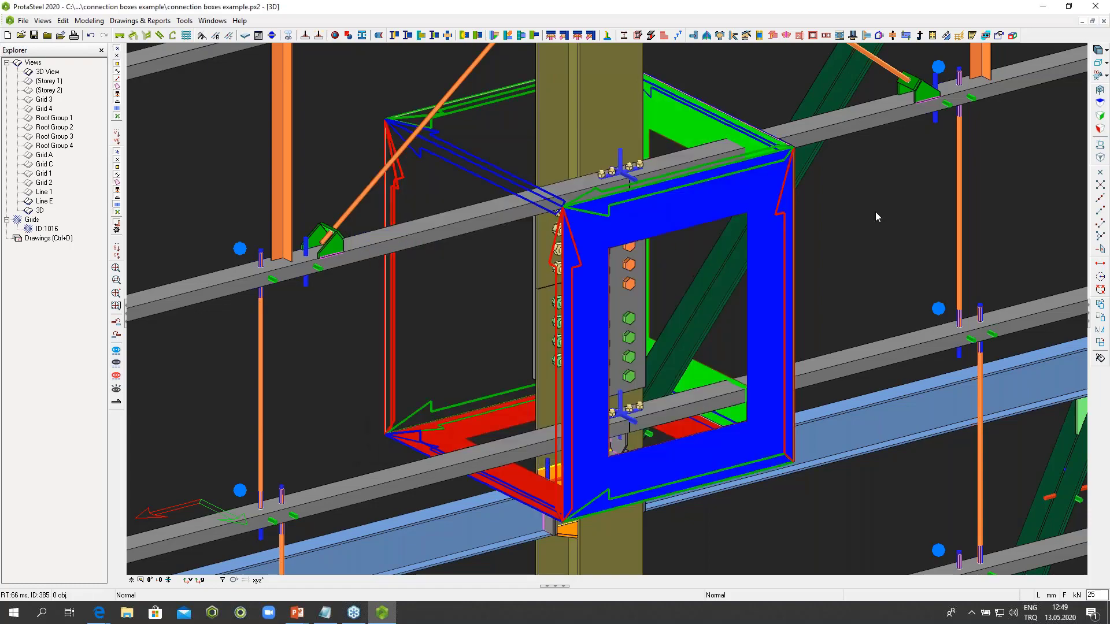
Step: Add a stiffened base plate connection to the foot of the corner column that has none
{"action": "scroll", "coordinate": [875, 217], "scroll_direction": "down", "scroll_amount": 10}
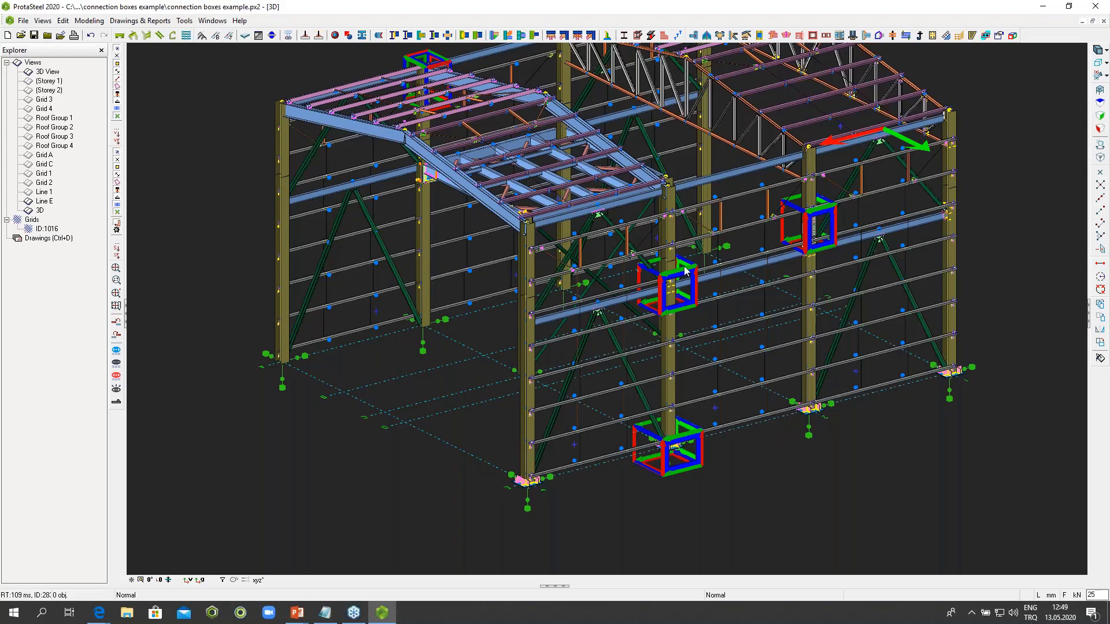
{"action": "middle_click_drag", "start_coordinate": [633, 341], "coordinate": [445, 341]}
{"action": "middle_click_drag", "start_coordinate": [751, 375], "coordinate": [361, 268]}
{"action": "middle_click_drag", "start_coordinate": [361, 268], "coordinate": [323, 268]}
{"action": "scroll", "coordinate": [789, 390], "scroll_direction": "up", "scroll_amount": 5}
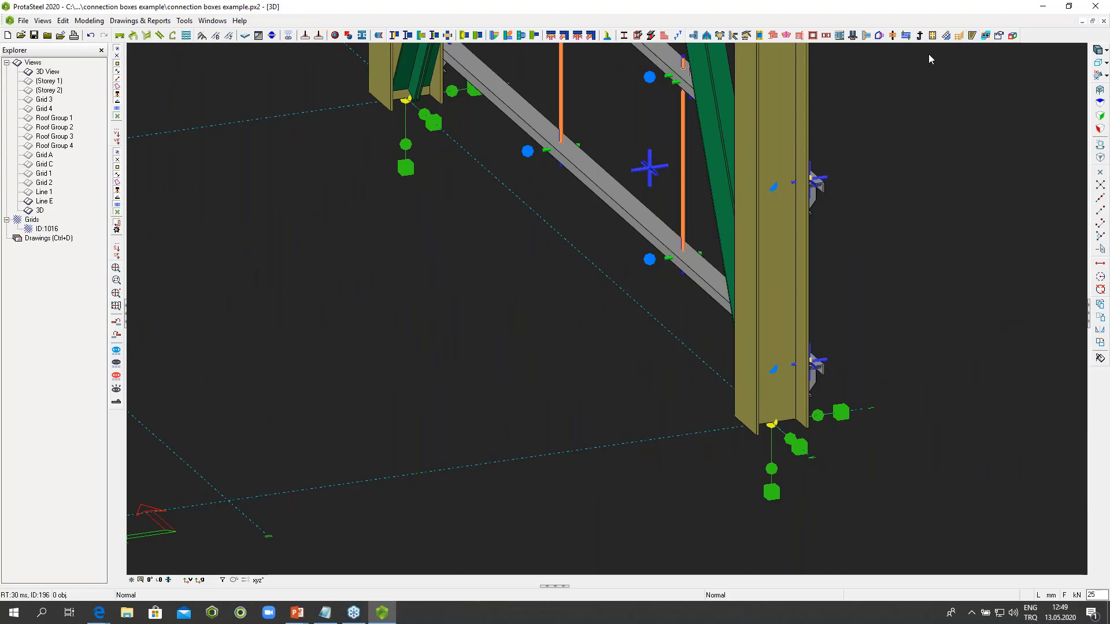
{"action": "left_click", "coordinate": [866, 35]}
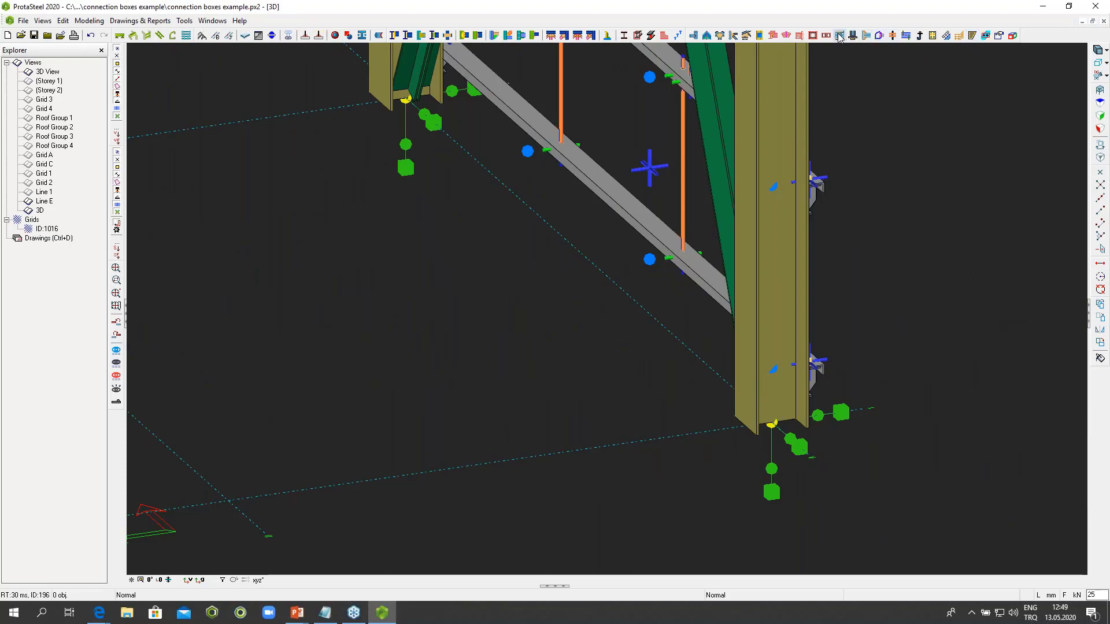
{"action": "left_click", "coordinate": [786, 409]}
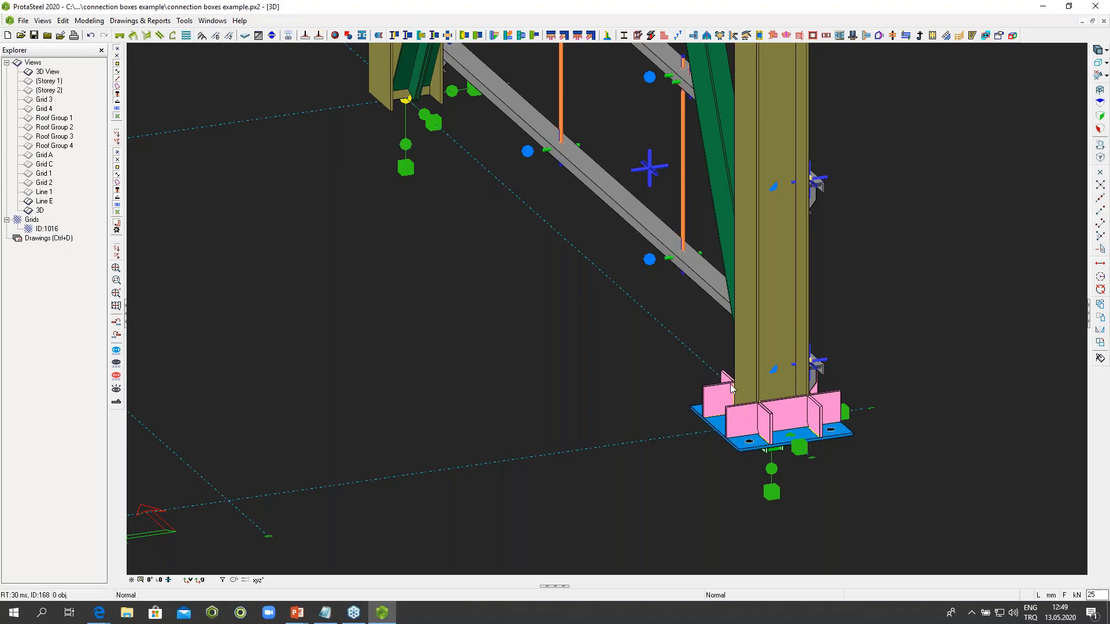
Step: Select the objects around the corner column's base connection, excluding the column, the brace and the lowest side rail
{"action": "scroll", "coordinate": [756, 383], "scroll_direction": "down", "scroll_amount": 2}
{"action": "left_click", "coordinate": [761, 408]}
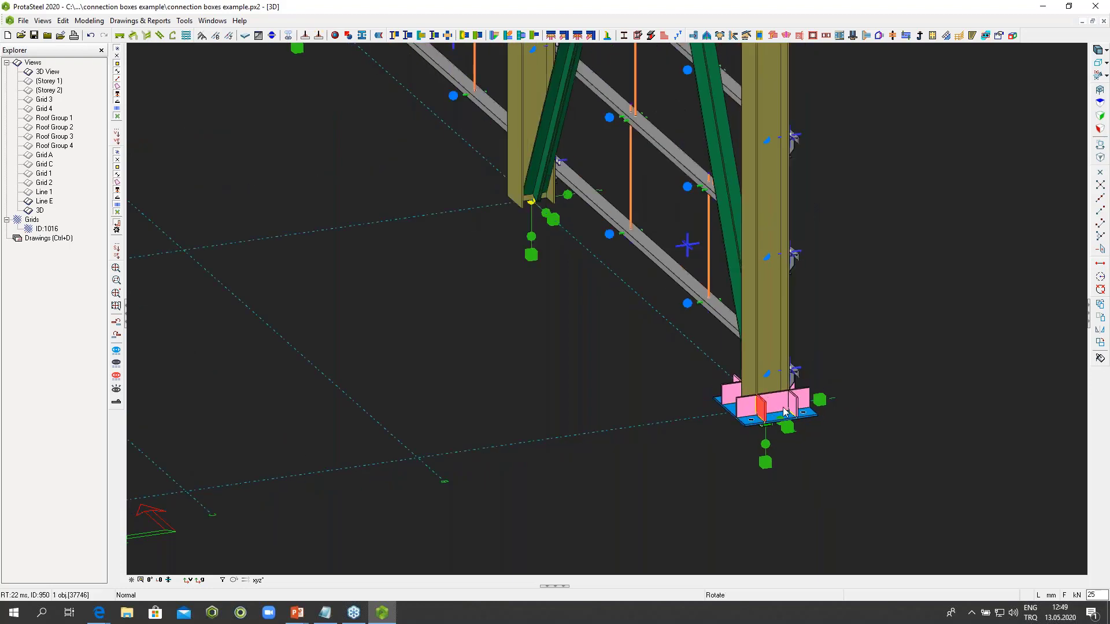
{"action": "middle_click_drag", "start_coordinate": [761, 408], "coordinate": [814, 404], "text": "ctrl"}
{"action": "scroll", "coordinate": [814, 404], "scroll_direction": "up", "scroll_amount": 3}
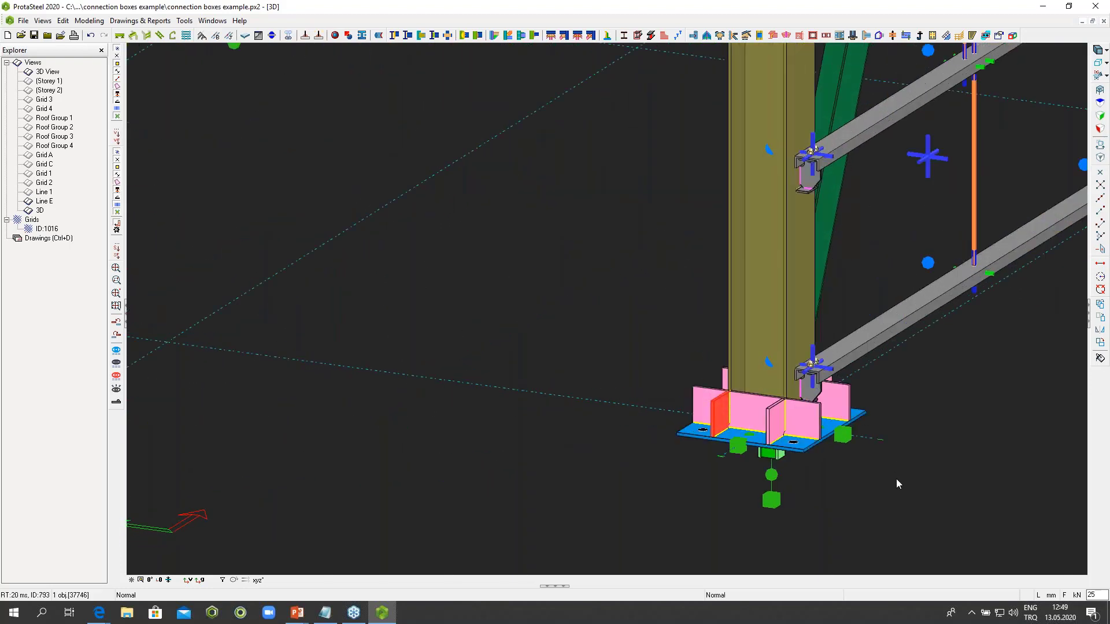
{"action": "left_click_drag", "start_coordinate": [895, 479], "coordinate": [669, 324]}
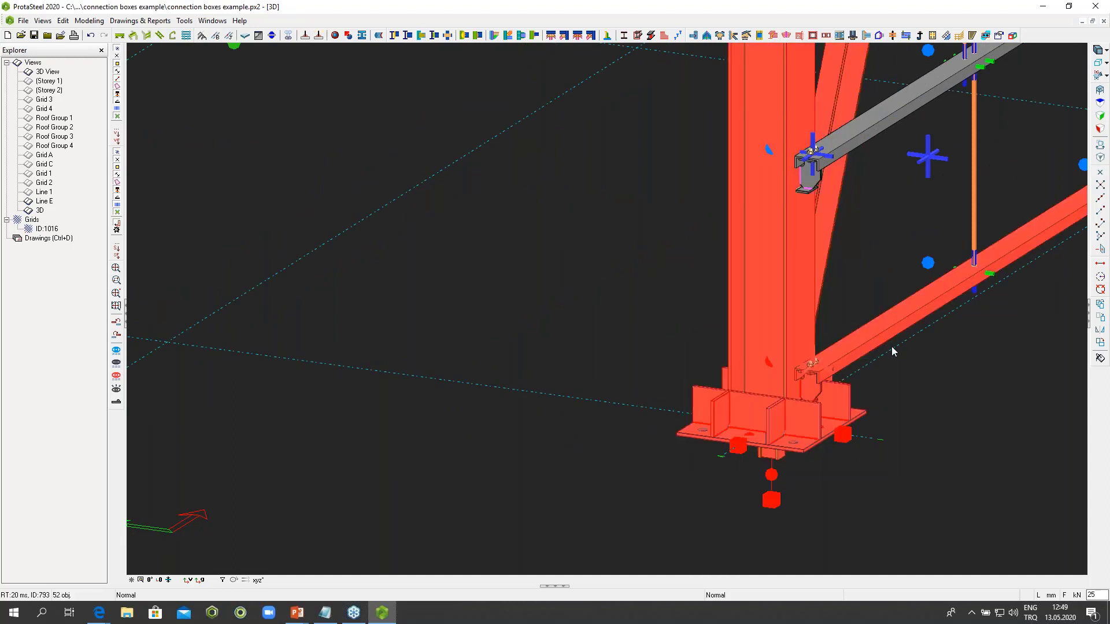
{"action": "left_click", "coordinate": [892, 334], "text": "ctrl"}
{"action": "left_click", "coordinate": [824, 251], "text": "ctrl"}
{"action": "left_click", "coordinate": [786, 261], "text": "ctrl"}
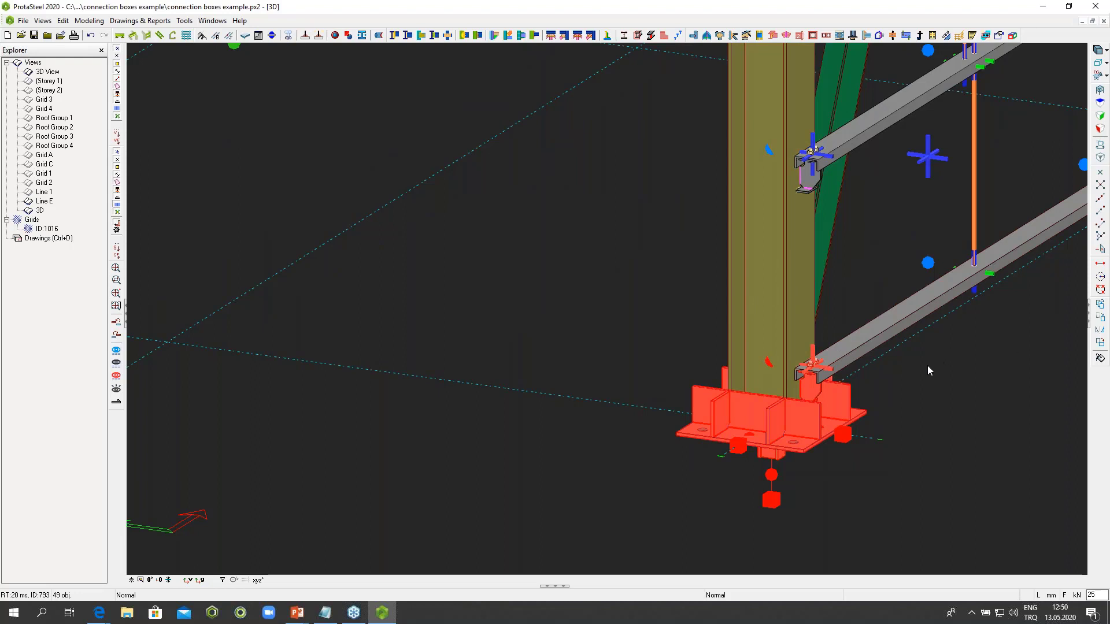
{"action": "middle_click_drag", "start_coordinate": [911, 391], "coordinate": [838, 349]}
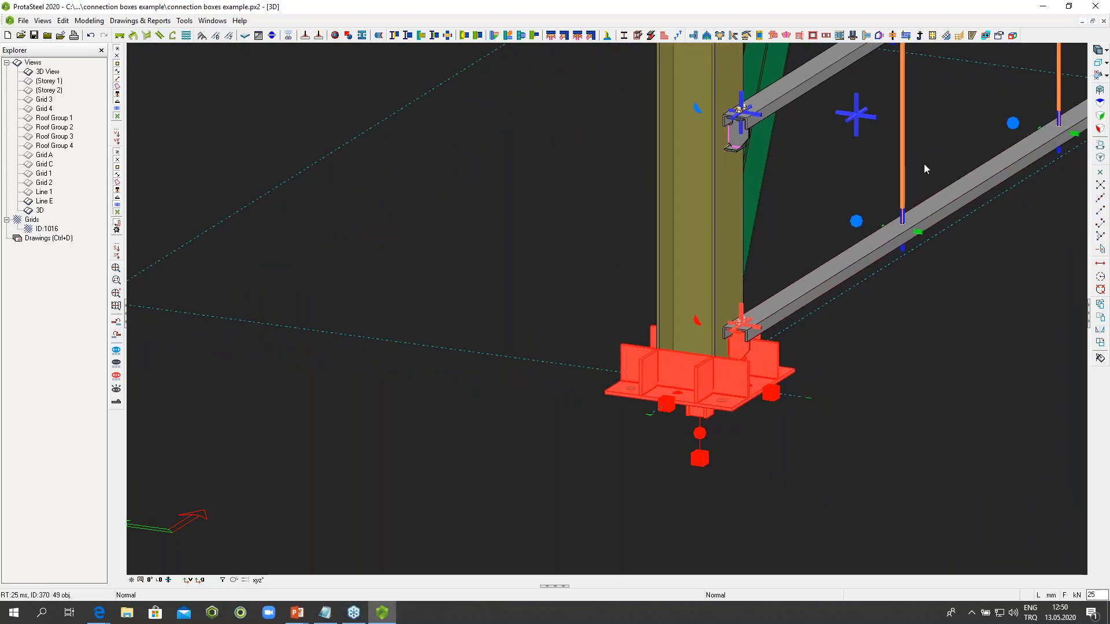
Step: Add a new detail item named test in the Detail Item Manager
{"action": "left_click", "coordinate": [1012, 36]}
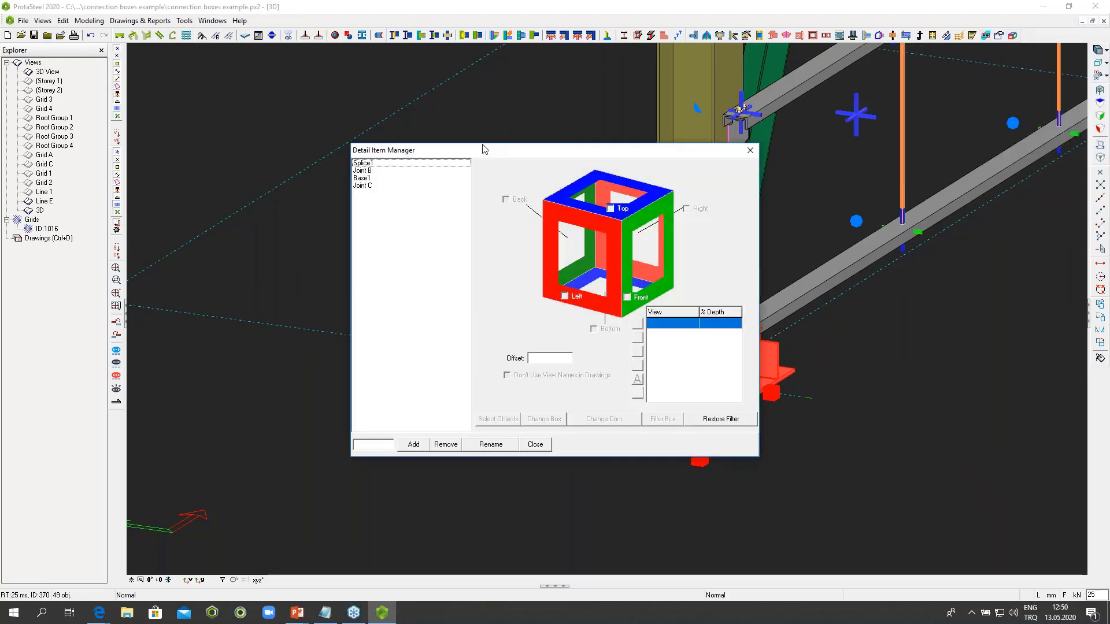
{"action": "left_click_drag", "start_coordinate": [479, 149], "coordinate": [268, 92]}
{"action": "left_click", "coordinate": [212, 390]}
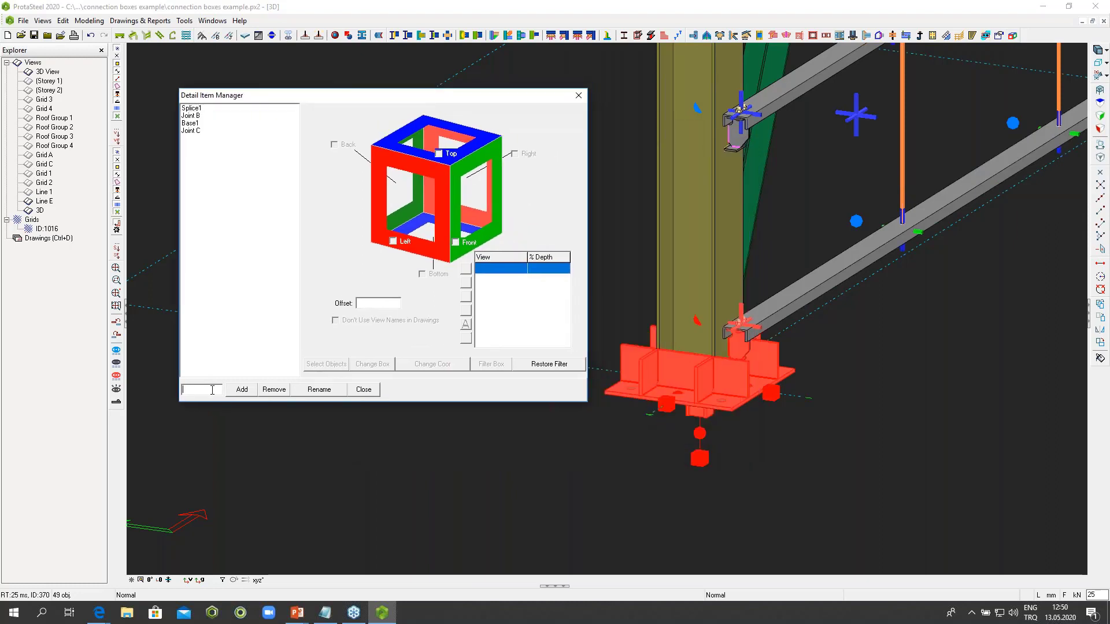
{"action": "left_click", "coordinate": [241, 389]}
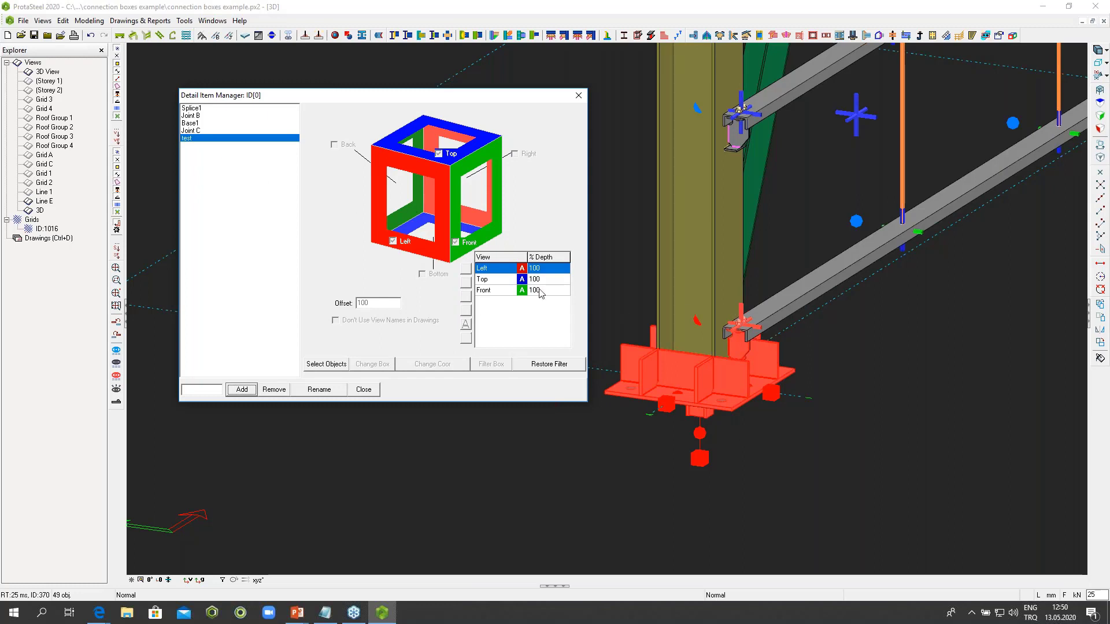
Step: Create the test item's connection box from the selected base objects plus the corner column, and close the manager
{"action": "left_click", "coordinate": [327, 365]}
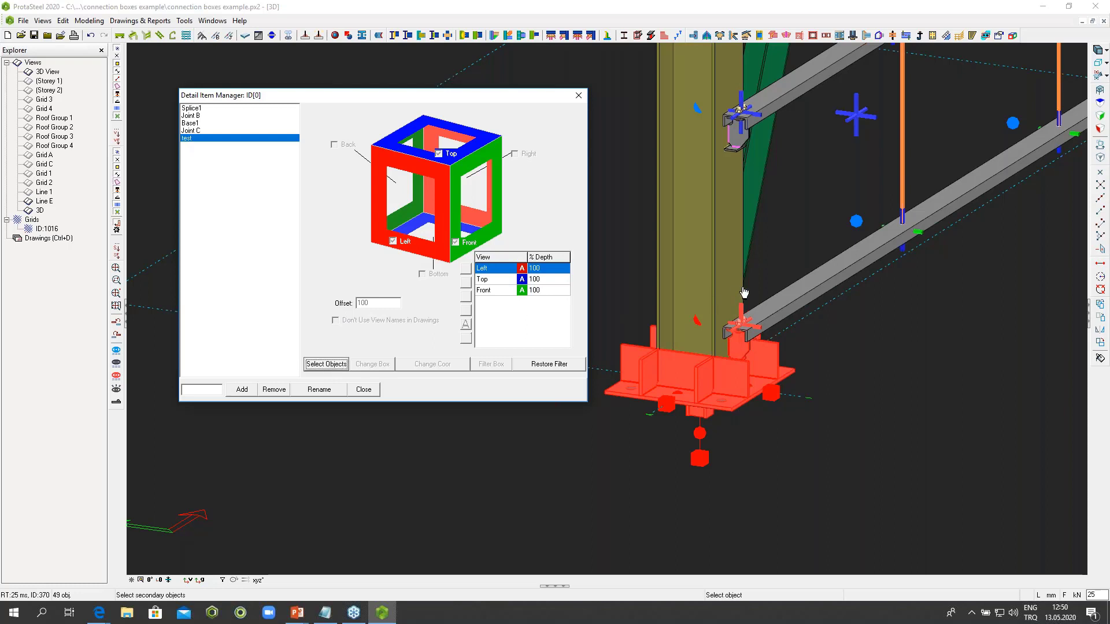
{"action": "left_click", "coordinate": [714, 289]}
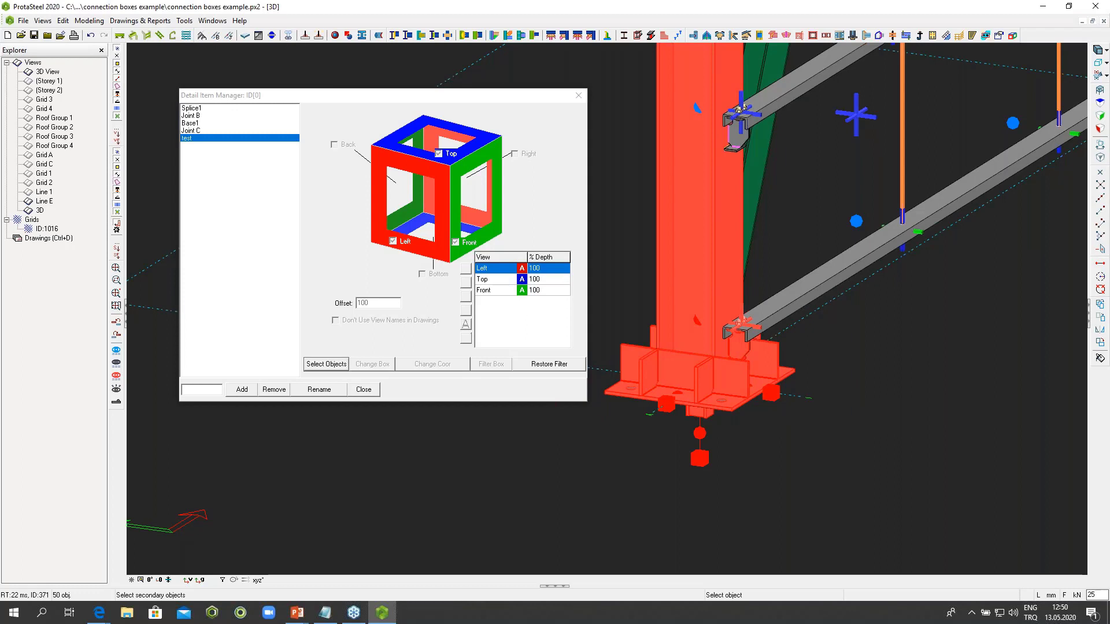
{"action": "middle_click", "coordinate": [714, 289]}
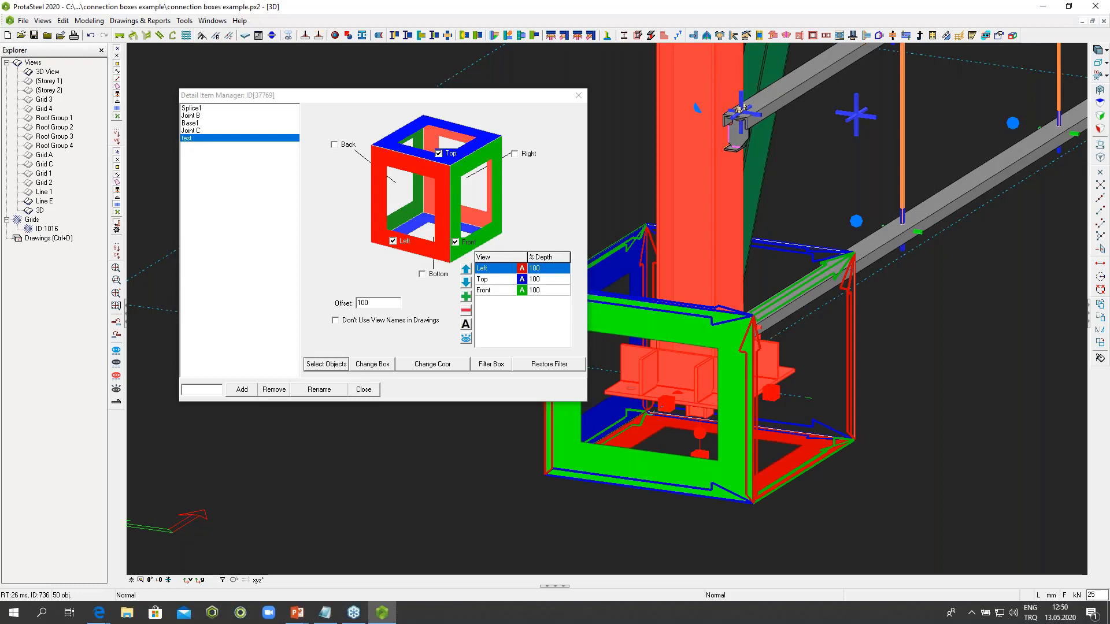
{"action": "left_click", "coordinate": [579, 97]}
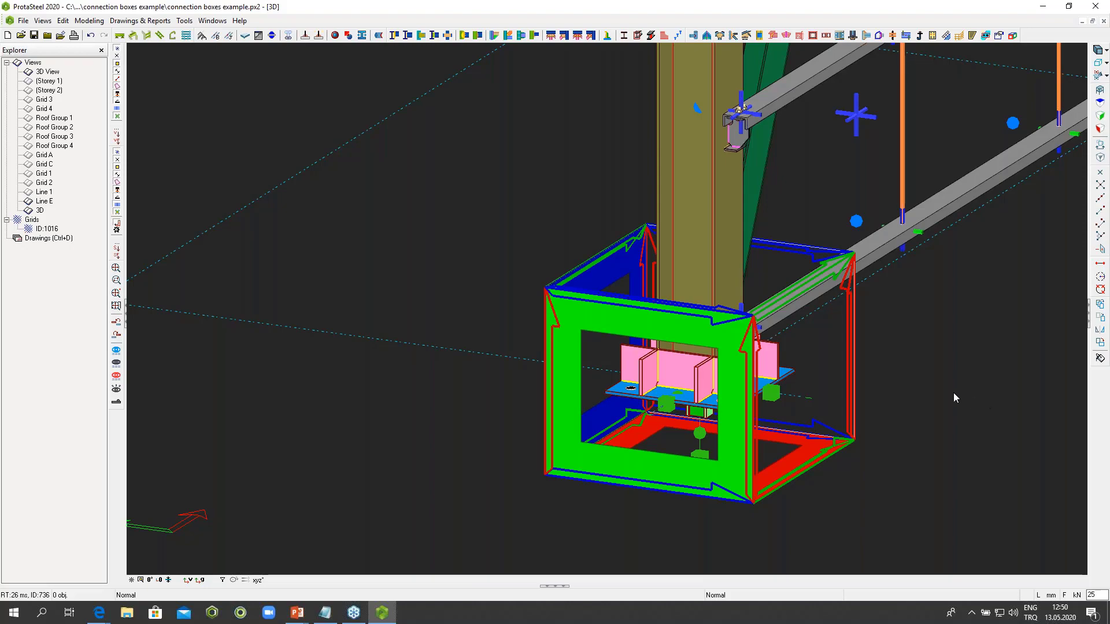
Step: Switch from the model to the Drawing Module and open the Drawings Manager
{"action": "scroll", "coordinate": [953, 393], "scroll_direction": "down", "scroll_amount": 10}
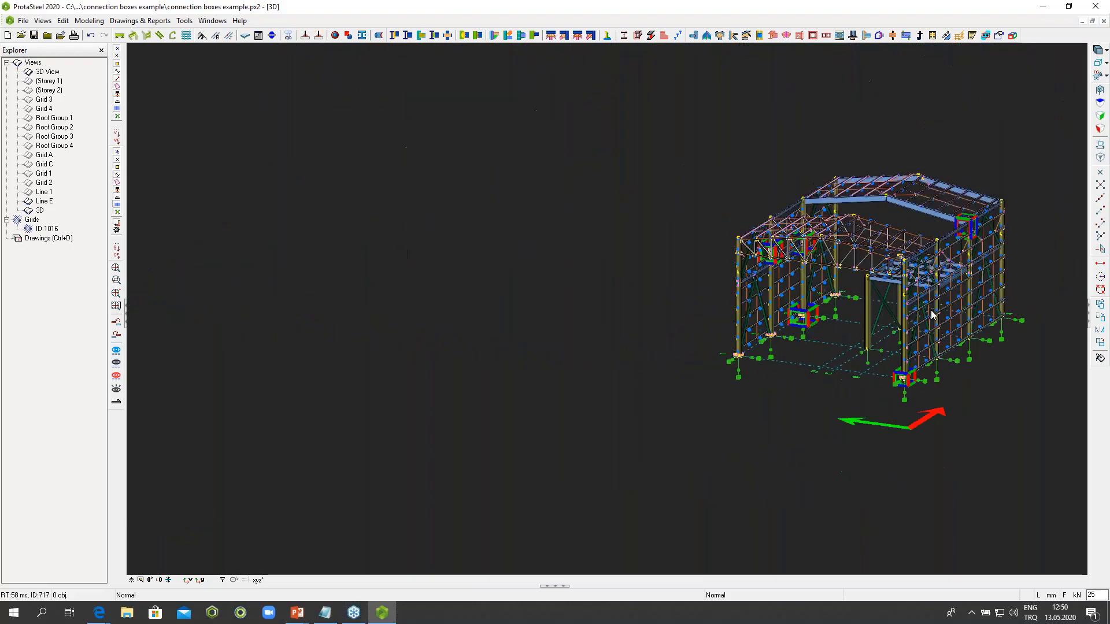
{"action": "middle_click_drag", "start_coordinate": [932, 315], "coordinate": [645, 300]}
{"action": "scroll", "coordinate": [624, 335], "scroll_direction": "up", "scroll_amount": 2}
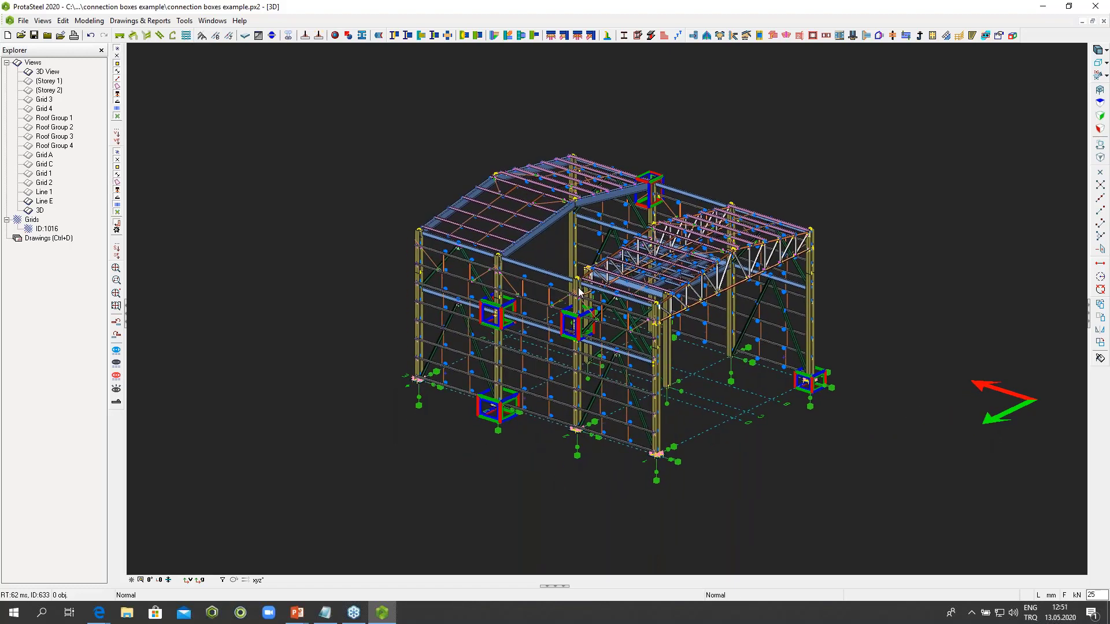
{"action": "double_click", "coordinate": [43, 240]}
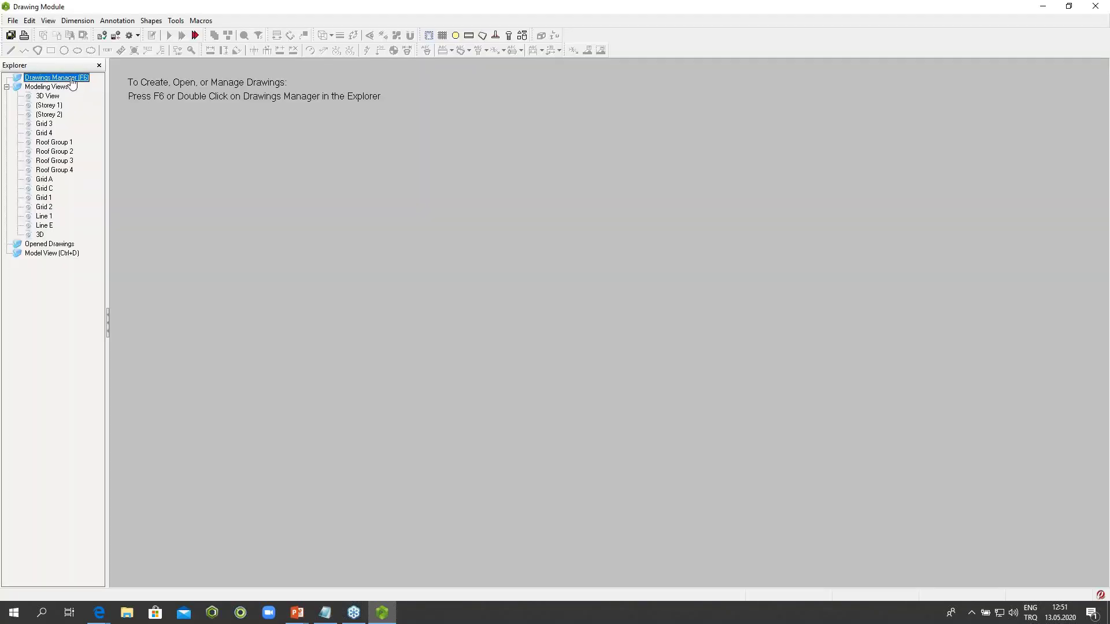
{"action": "double_click", "coordinate": [71, 80]}
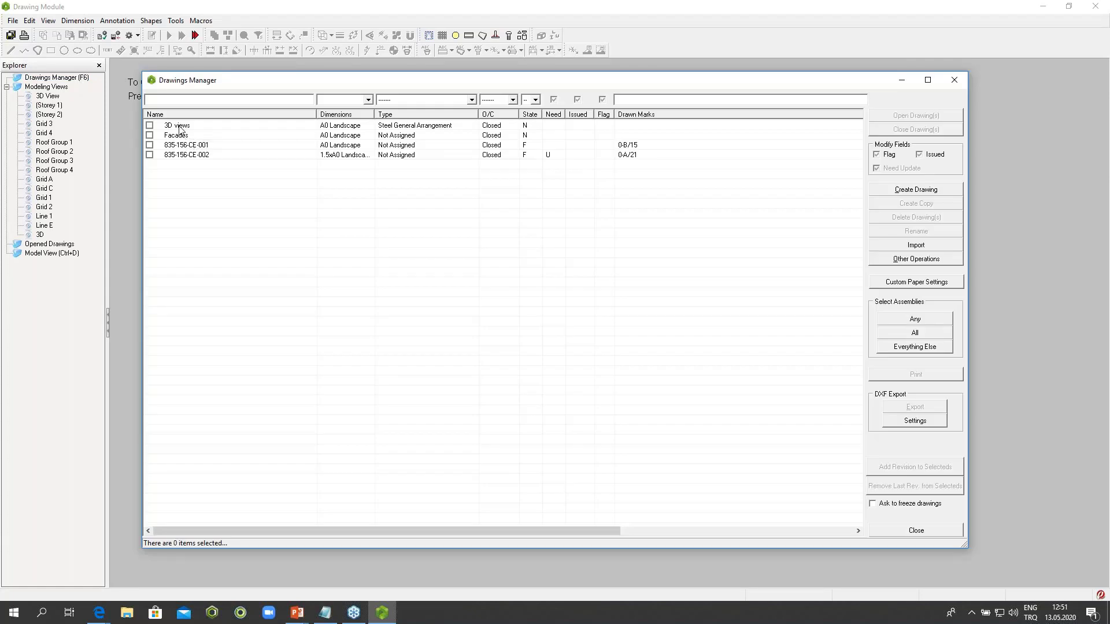
Step: Open the 3D views drawing and examine the frame, column bases and bolted connections in its first 3D viewport
{"action": "double_click", "coordinate": [182, 125]}
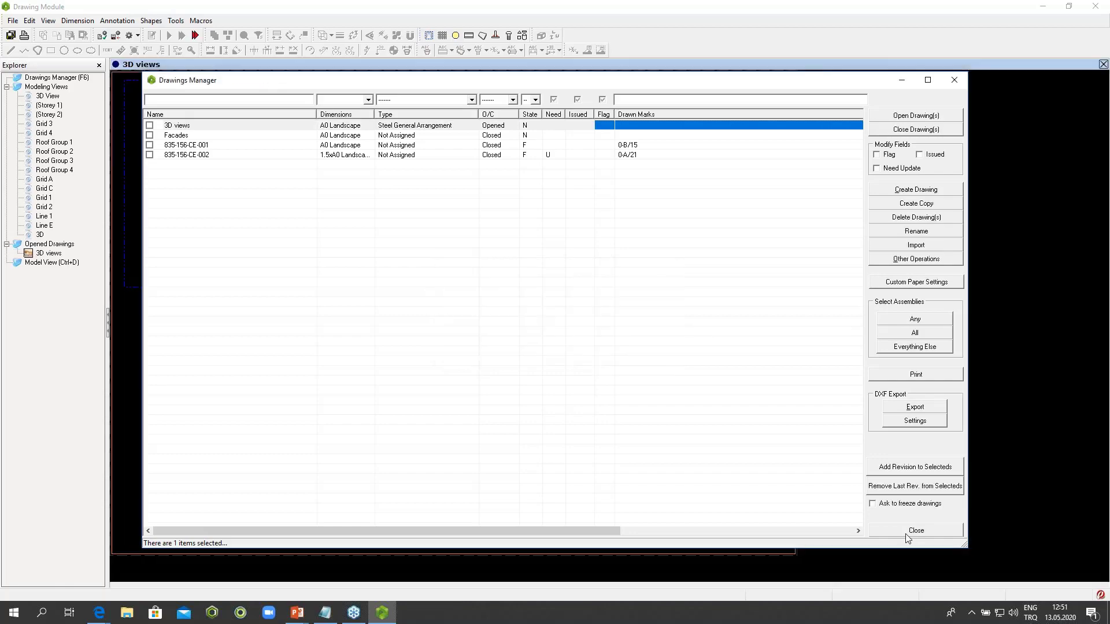
{"action": "scroll", "coordinate": [284, 165], "scroll_direction": "up", "scroll_amount": 5}
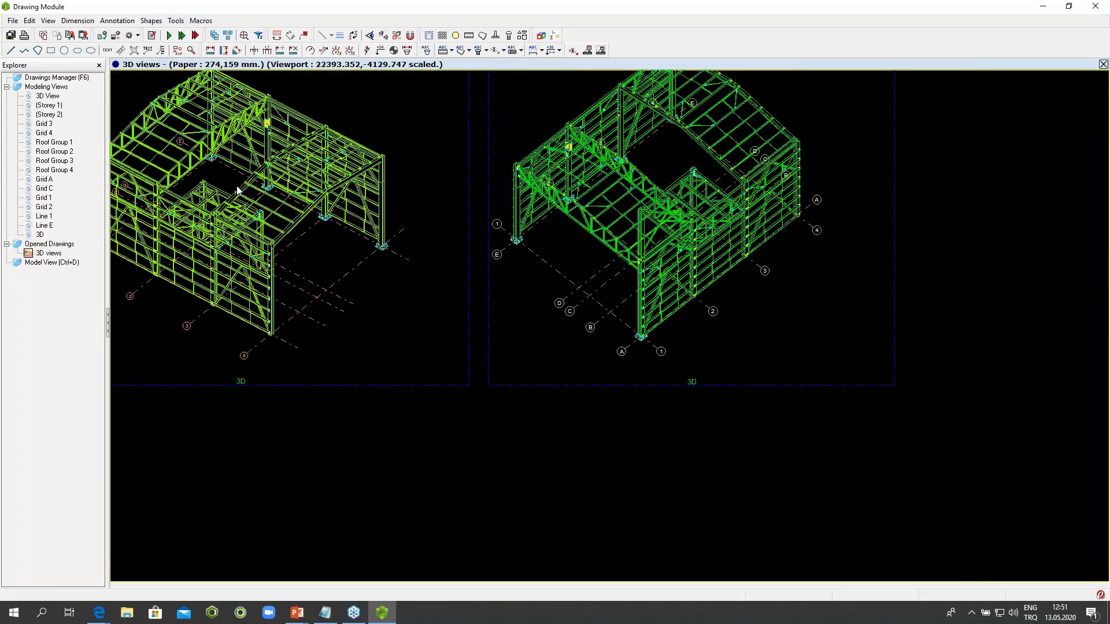
{"action": "scroll", "coordinate": [497, 292], "scroll_direction": "up", "scroll_amount": 10}
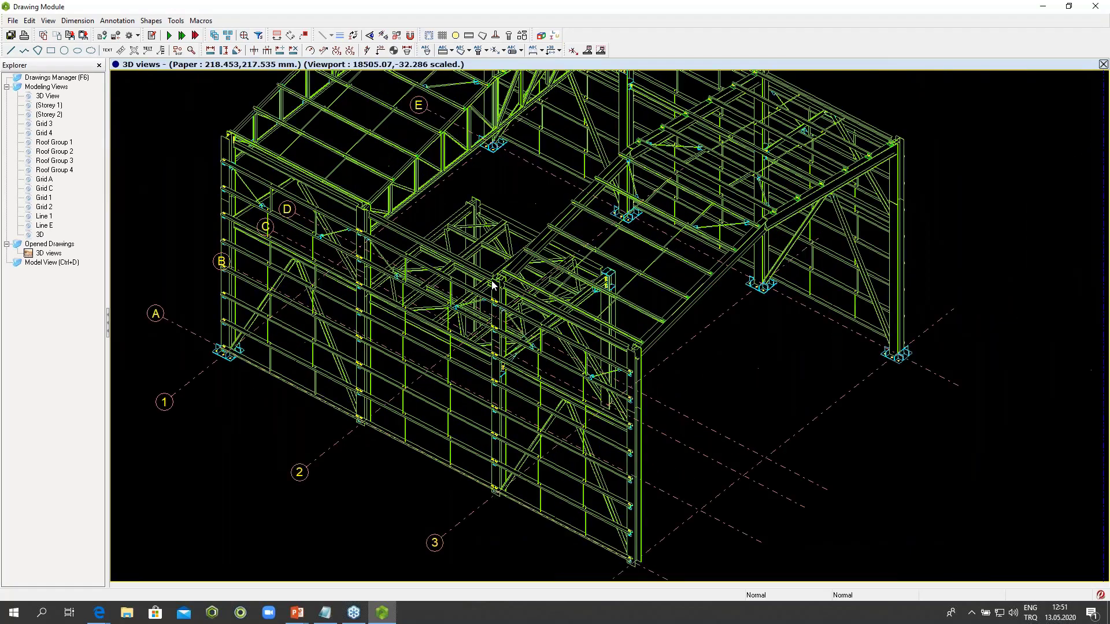
{"action": "scroll", "coordinate": [340, 363], "scroll_direction": "up", "scroll_amount": 4}
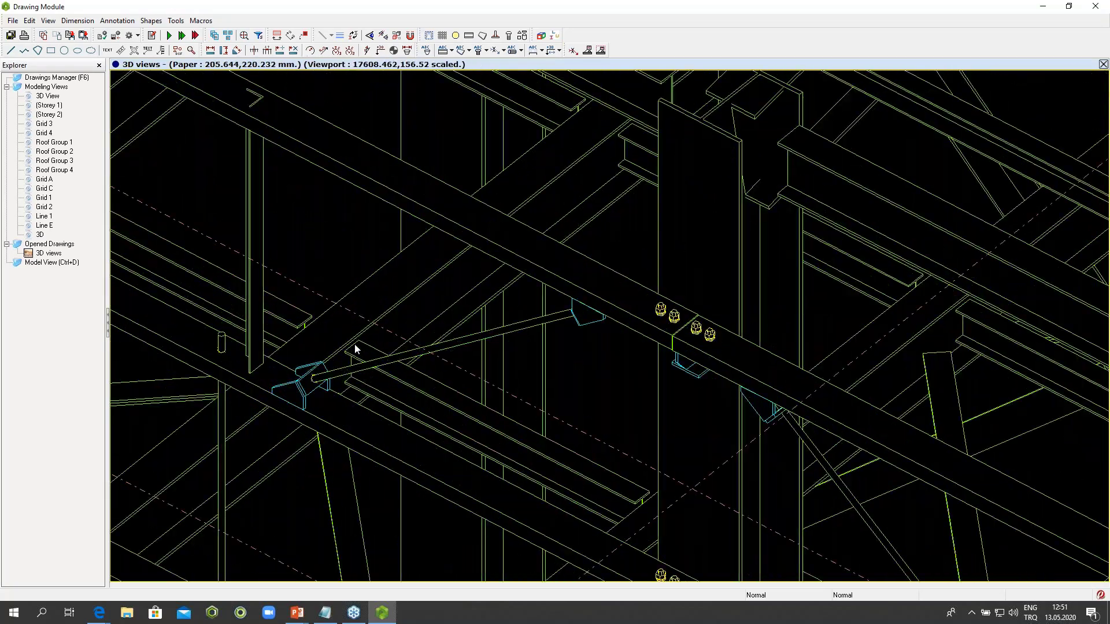
{"action": "scroll", "coordinate": [434, 339], "scroll_direction": "down", "scroll_amount": 5}
{"action": "scroll", "coordinate": [426, 307], "scroll_direction": "up", "scroll_amount": 1}
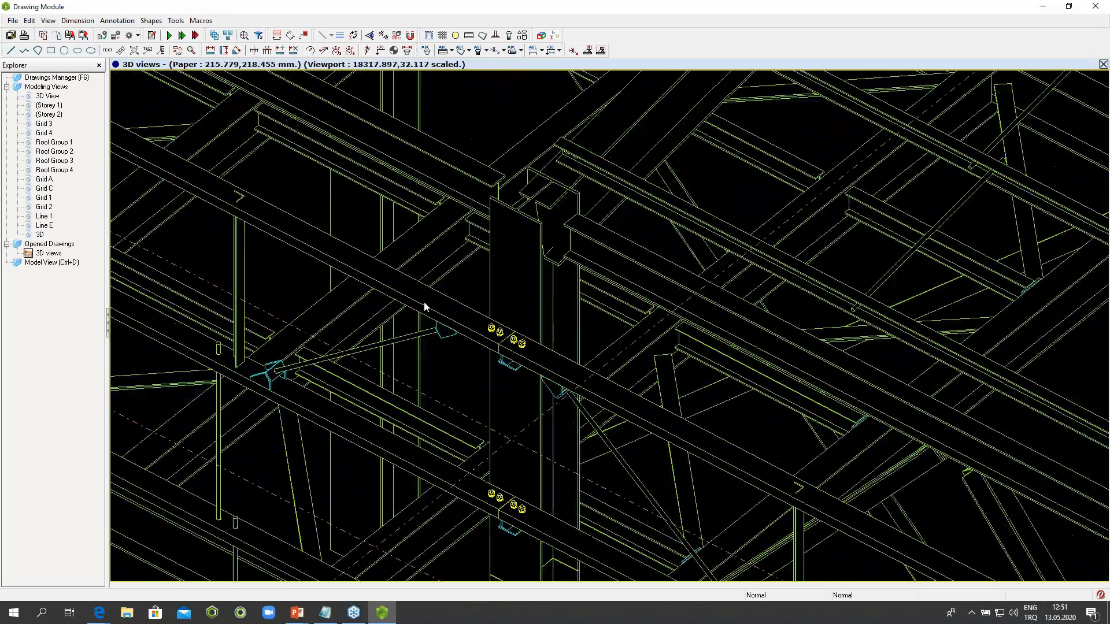
{"action": "scroll", "coordinate": [422, 305], "scroll_direction": "down", "scroll_amount": 5}
{"action": "scroll", "coordinate": [605, 325], "scroll_direction": "down", "scroll_amount": 1}
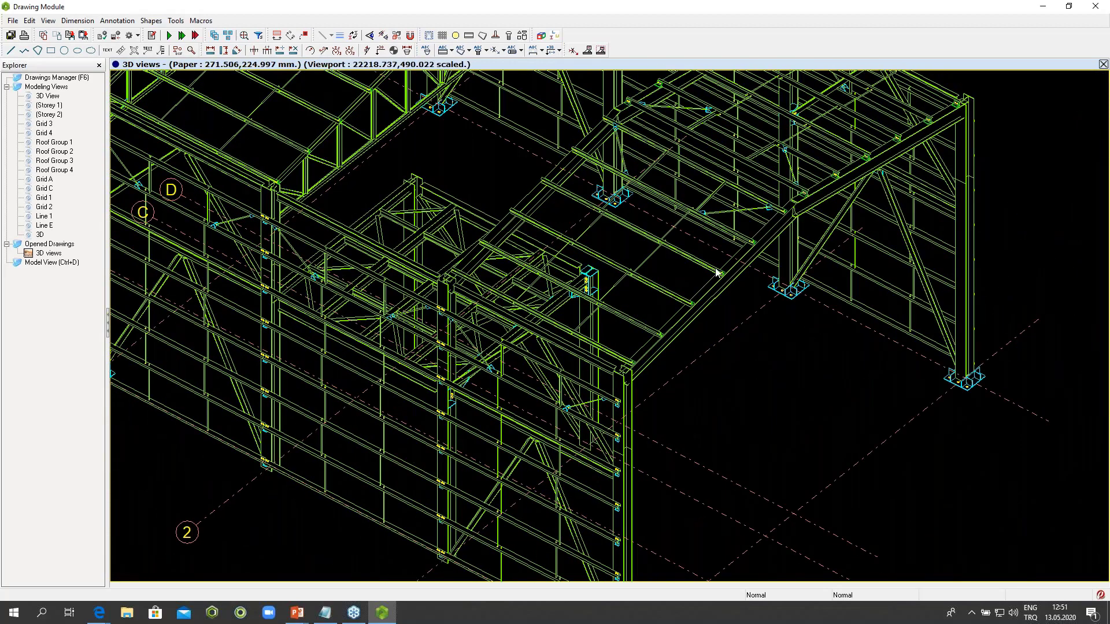
{"action": "scroll", "coordinate": [604, 325], "scroll_direction": "down", "scroll_amount": 2}
{"action": "middle_click_drag", "start_coordinate": [614, 357], "coordinate": [523, 437]}
{"action": "scroll", "coordinate": [528, 186], "scroll_direction": "up", "scroll_amount": 4}
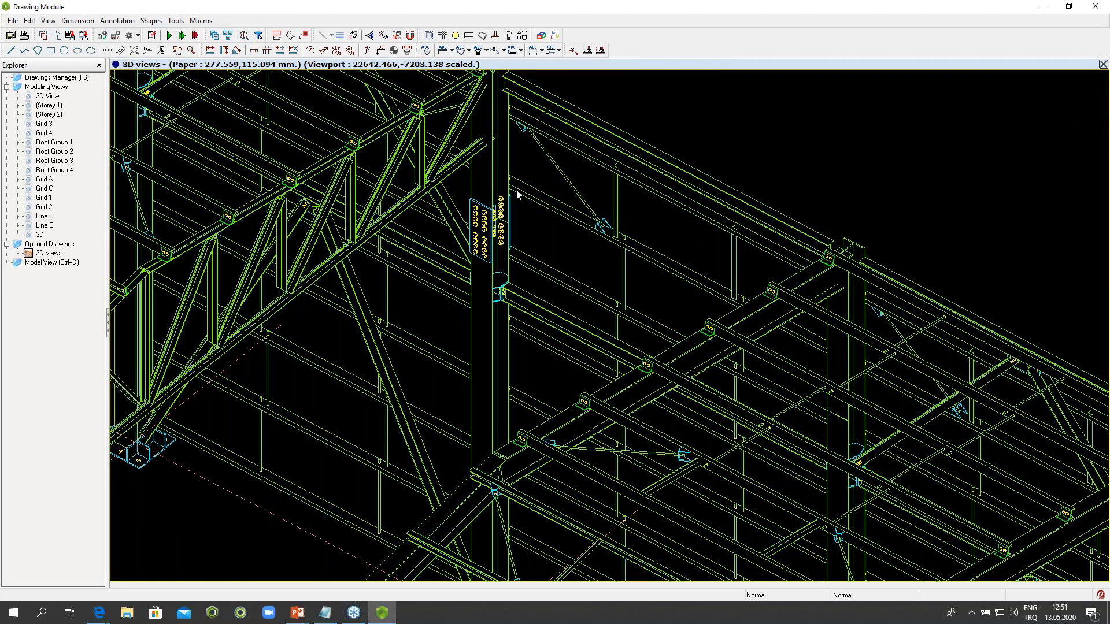
{"action": "scroll", "coordinate": [517, 194], "scroll_direction": "down", "scroll_amount": 3}
{"action": "scroll", "coordinate": [516, 195], "scroll_direction": "up", "scroll_amount": 1}
{"action": "scroll", "coordinate": [517, 194], "scroll_direction": "down", "scroll_amount": 4}
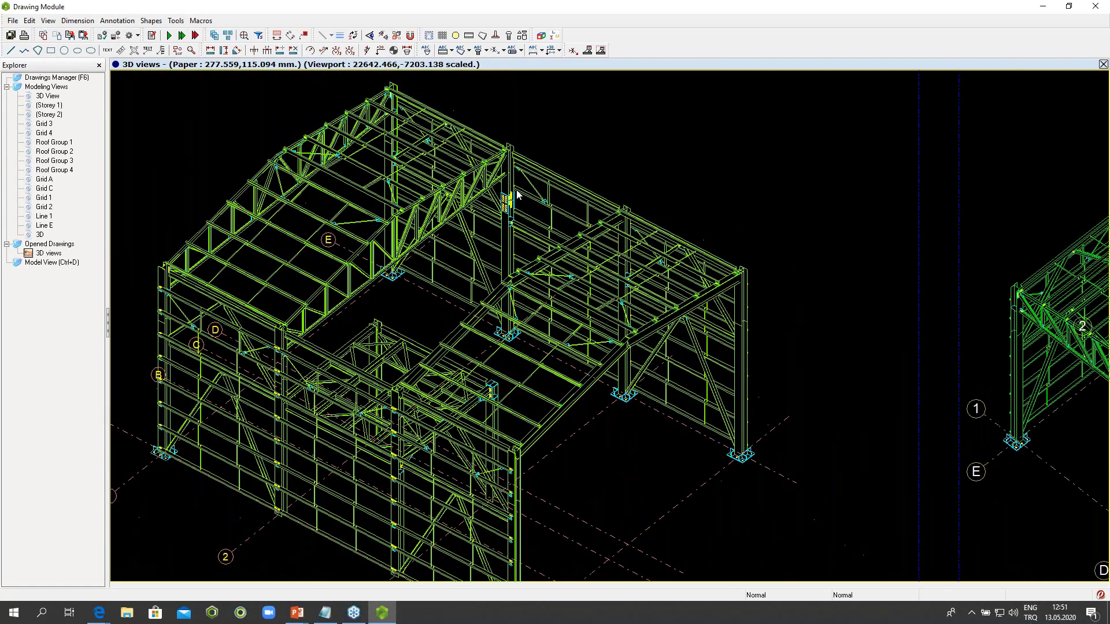
Step: Examine the second 3D viewport, which shows the building from another direction, and close the drawing without saving
{"action": "middle_click_drag", "start_coordinate": [931, 313], "coordinate": [780, 320]}
{"action": "scroll", "coordinate": [780, 320], "scroll_direction": "up", "scroll_amount": 7}
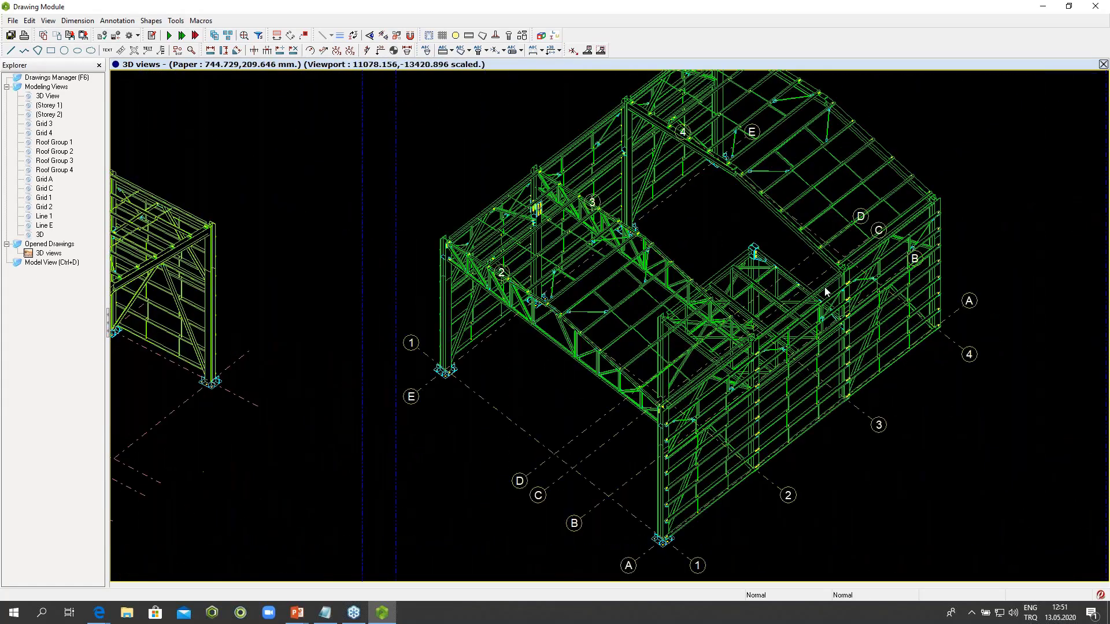
{"action": "scroll", "coordinate": [699, 230], "scroll_direction": "down", "scroll_amount": 5}
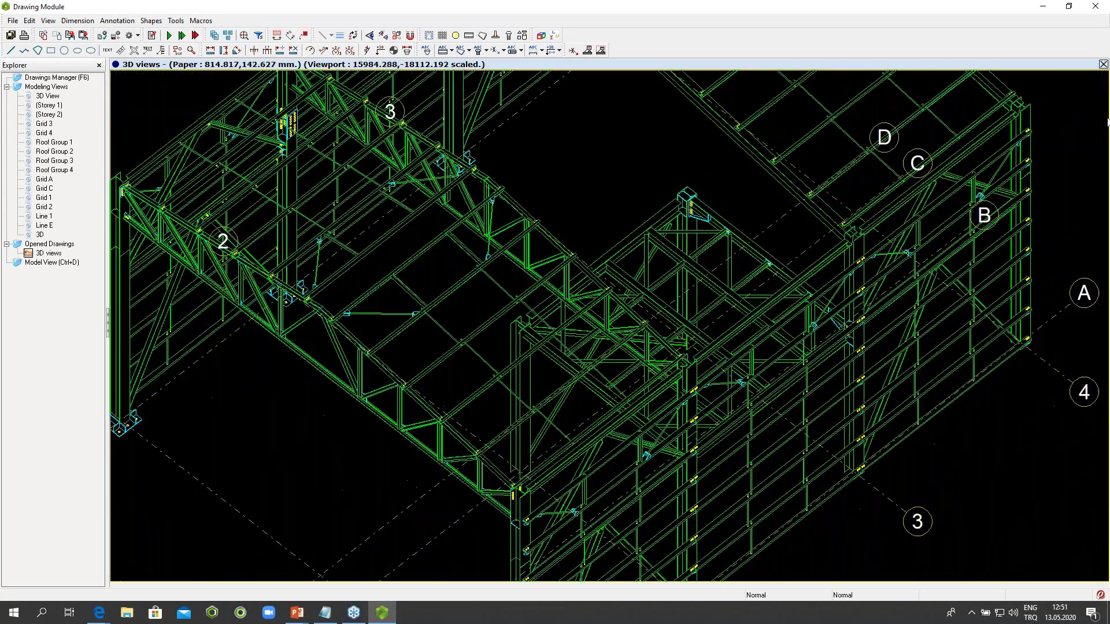
{"action": "left_click", "coordinate": [1103, 64]}
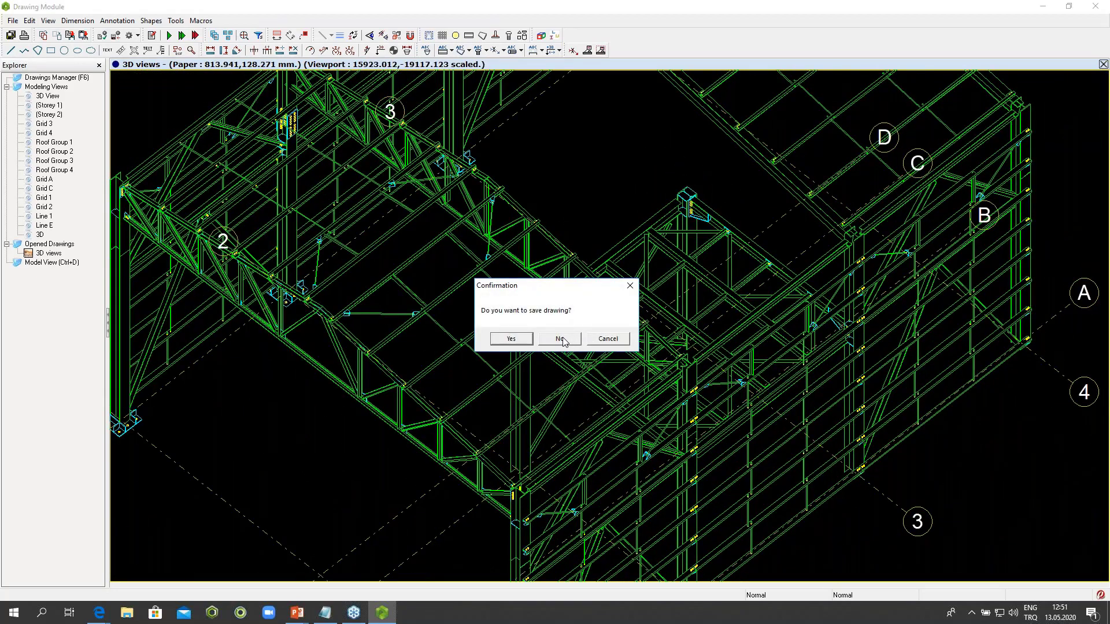
{"action": "left_click", "coordinate": [565, 340]}
Step: Open the Facades drawing from the Drawings Manager
{"action": "double_click", "coordinate": [73, 83]}
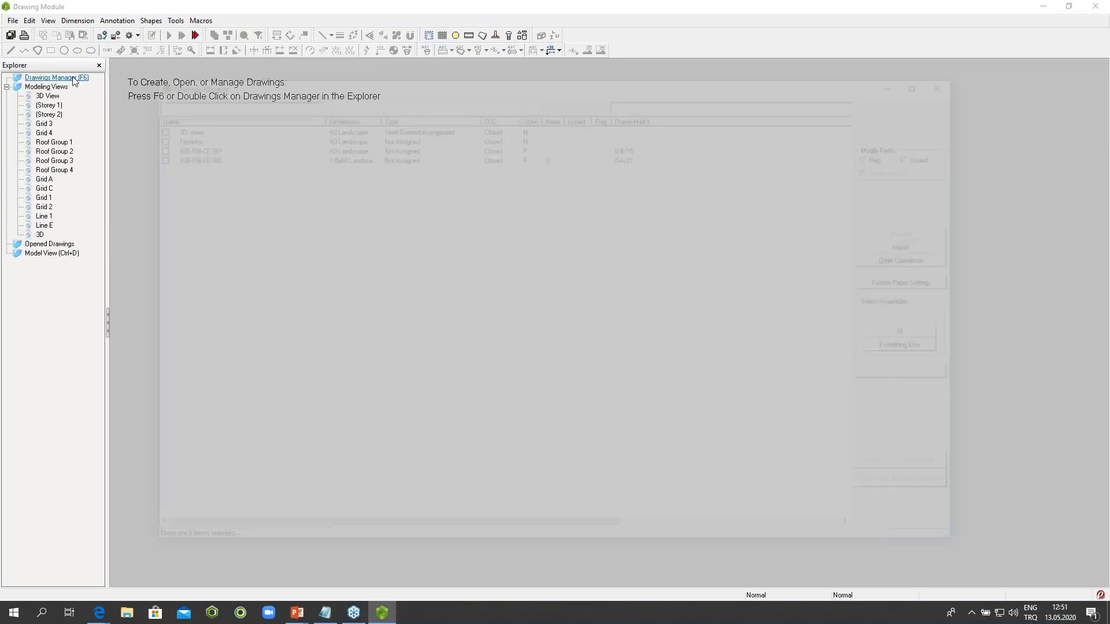
{"action": "left_click", "coordinate": [193, 139]}
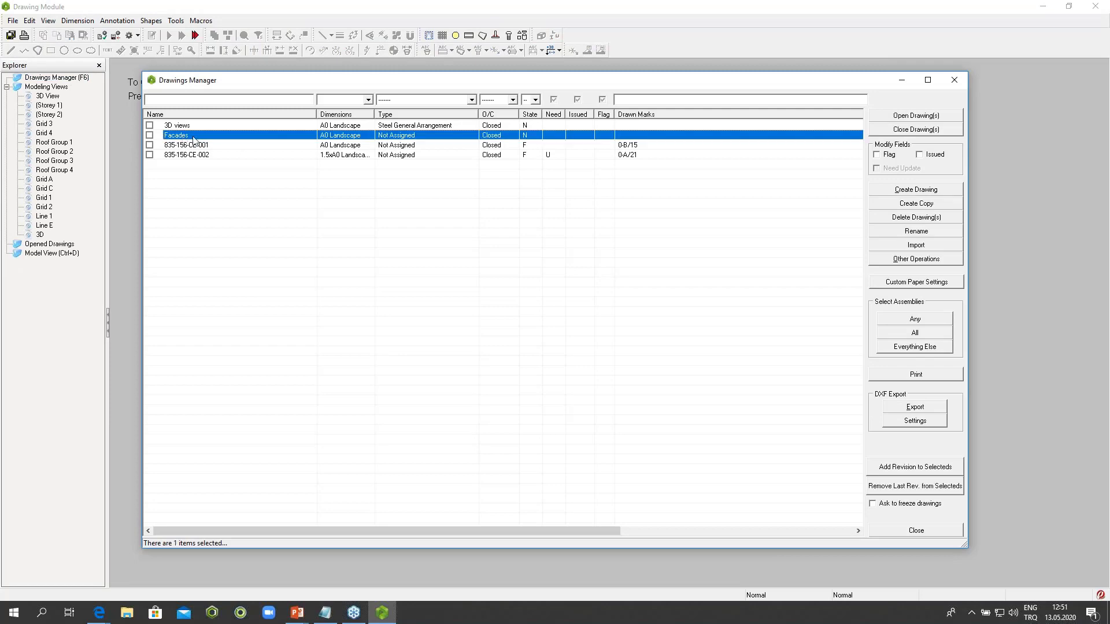
{"action": "double_click", "coordinate": [225, 141]}
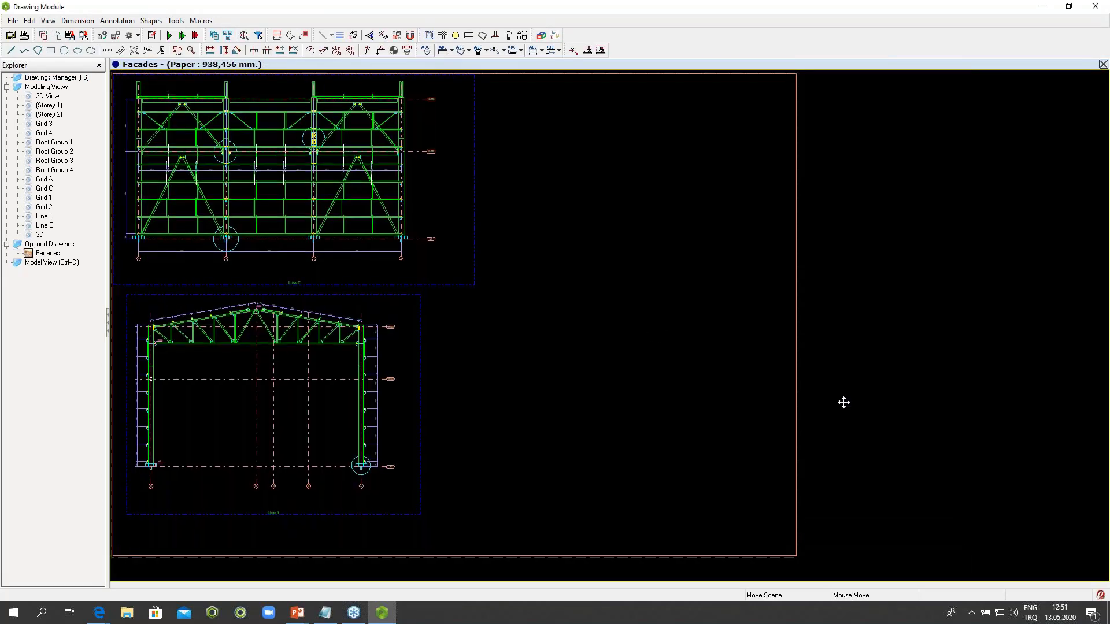
Step: Examine the side rails, bracing and circled connections in the Line E elevation of the Facades drawing
{"action": "middle_click_drag", "start_coordinate": [842, 401], "coordinate": [1043, 471]}
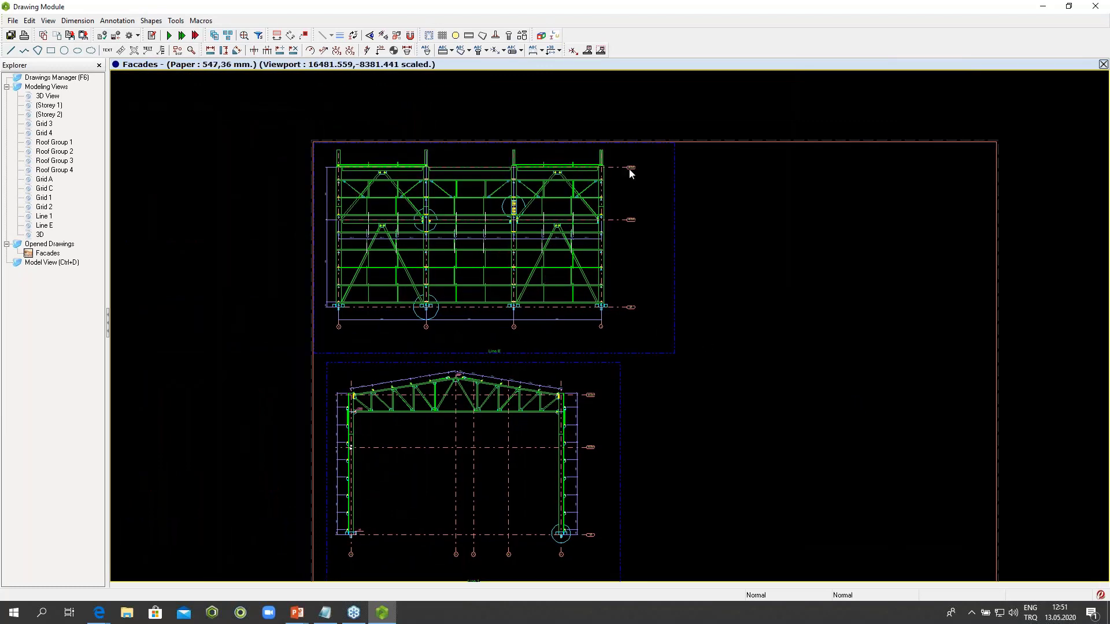
{"action": "scroll", "coordinate": [392, 187], "scroll_direction": "up", "scroll_amount": 5}
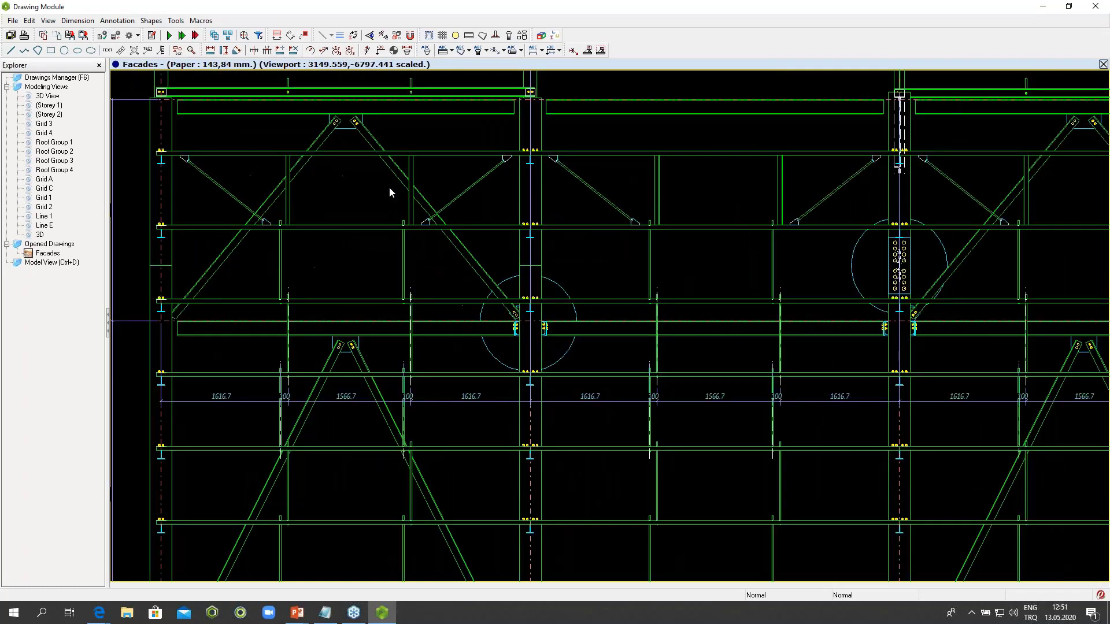
{"action": "middle_click_drag", "start_coordinate": [389, 186], "coordinate": [478, 279]}
{"action": "scroll", "coordinate": [422, 231], "scroll_direction": "up", "scroll_amount": 5}
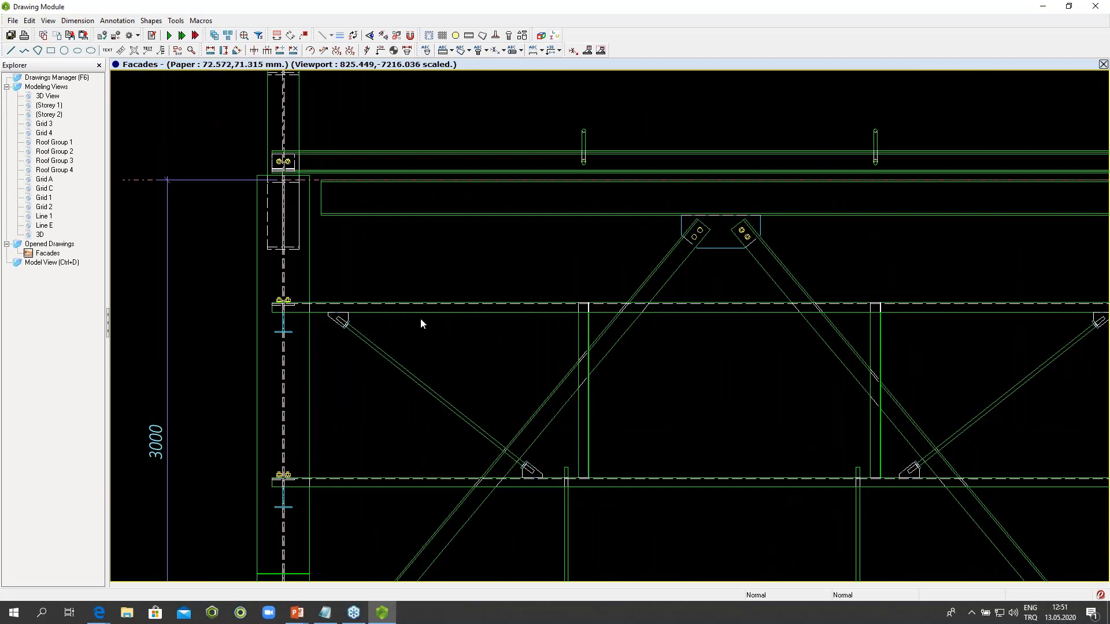
{"action": "scroll", "coordinate": [336, 331], "scroll_direction": "up", "scroll_amount": 3}
{"action": "scroll", "coordinate": [334, 359], "scroll_direction": "down", "scroll_amount": 2}
{"action": "mouse_move", "coordinate": [334, 359]}
{"action": "middle_mouse_down"}
{"action": "mouse_move", "coordinate": [331, 280]}
{"action": "mouse_move", "coordinate": [366, 281]}
{"action": "middle_mouse_up"}
{"action": "scroll", "coordinate": [366, 282], "scroll_direction": "down", "scroll_amount": 2}
{"action": "mouse_move", "coordinate": [624, 295]}
{"action": "middle_mouse_down"}
{"action": "mouse_move", "coordinate": [617, 267]}
{"action": "mouse_move", "coordinate": [515, 140]}
{"action": "middle_mouse_up"}
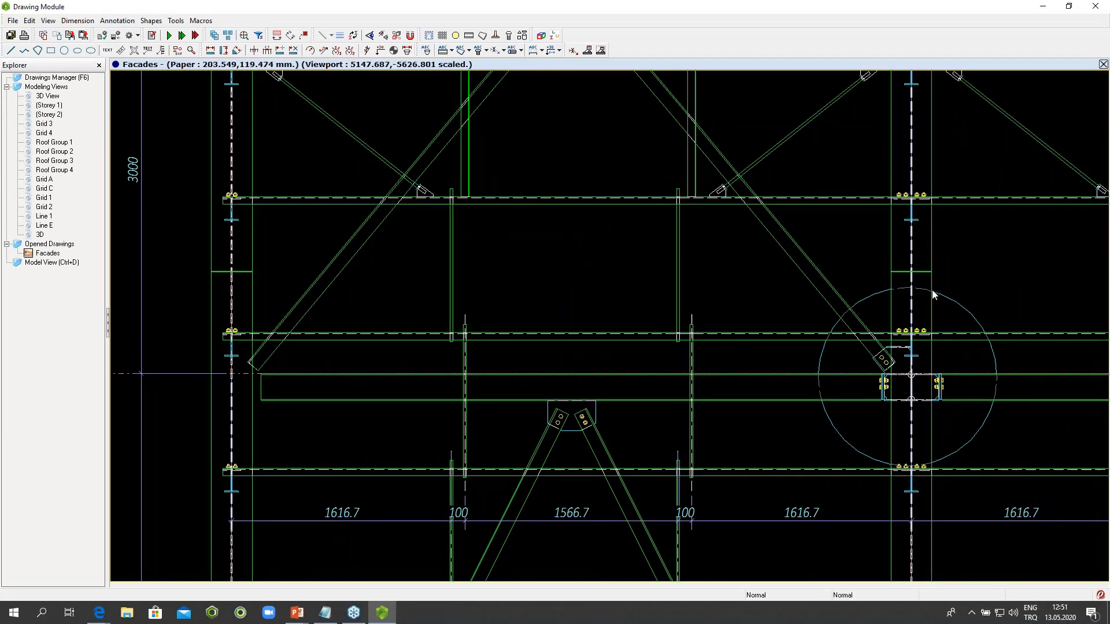
Step: Examine the Line 1 elevation's roof truss, its dimensions and levels, and the column with its side rail connections
{"action": "scroll", "coordinate": [693, 366], "scroll_direction": "down", "scroll_amount": 3}
{"action": "mouse_move", "coordinate": [693, 367]}
{"action": "middle_mouse_down"}
{"action": "mouse_move", "coordinate": [681, 391]}
{"action": "mouse_move", "coordinate": [662, 223]}
{"action": "middle_mouse_up"}
{"action": "scroll", "coordinate": [701, 456], "scroll_direction": "down", "scroll_amount": 3}
{"action": "scroll", "coordinate": [701, 463], "scroll_direction": "up", "scroll_amount": 6}
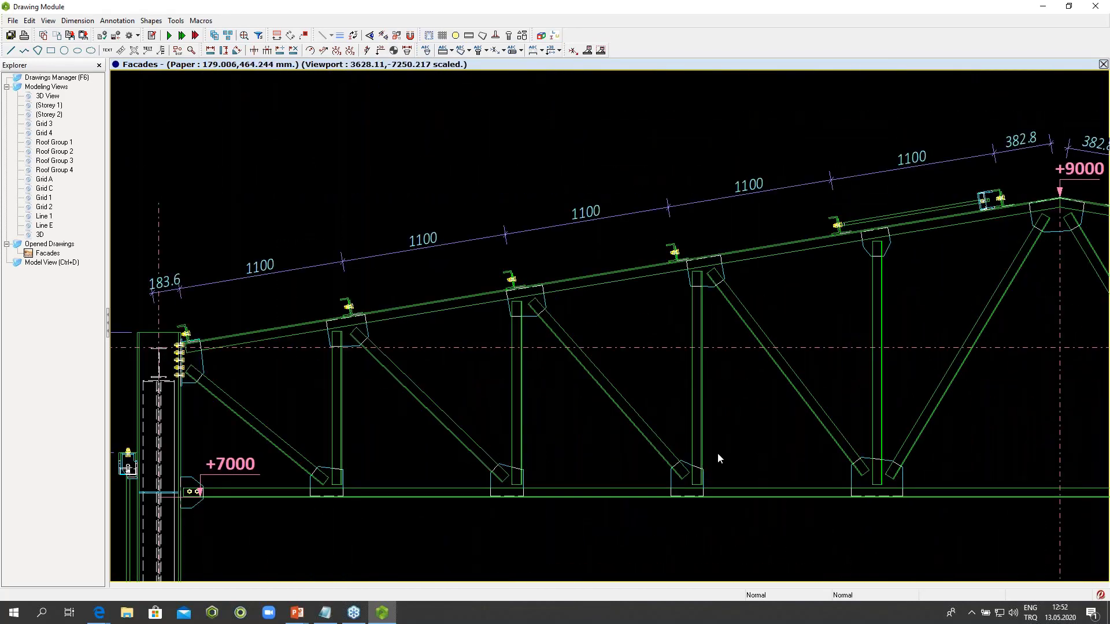
{"action": "middle_click_drag", "start_coordinate": [834, 442], "coordinate": [468, 426]}
{"action": "middle_click_drag", "start_coordinate": [896, 426], "coordinate": [428, 389]}
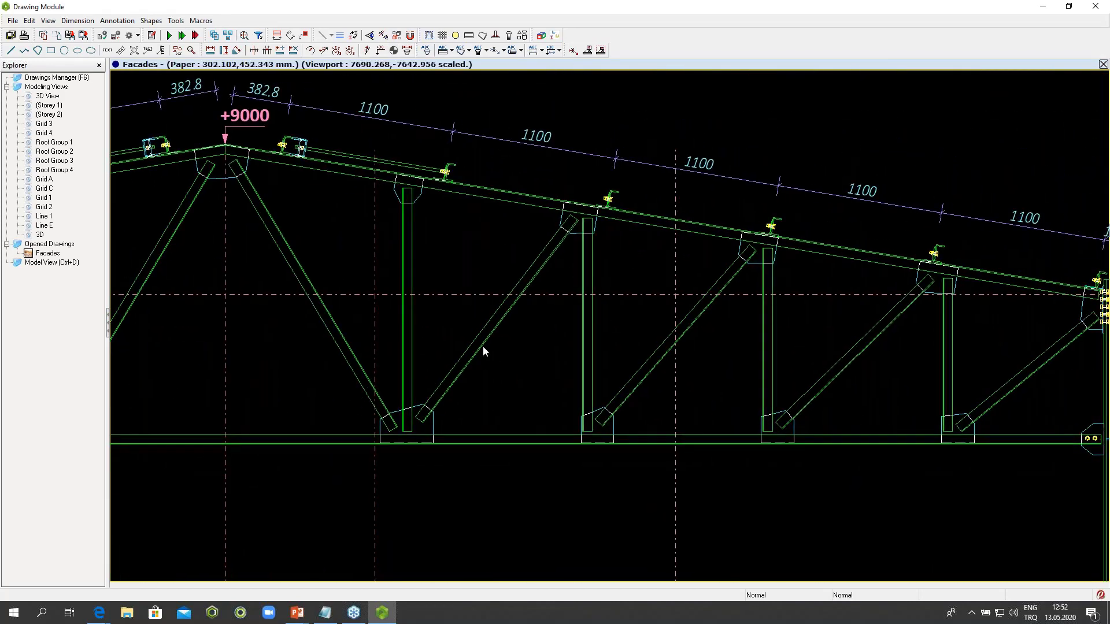
{"action": "scroll", "coordinate": [561, 381], "scroll_direction": "down", "scroll_amount": 1}
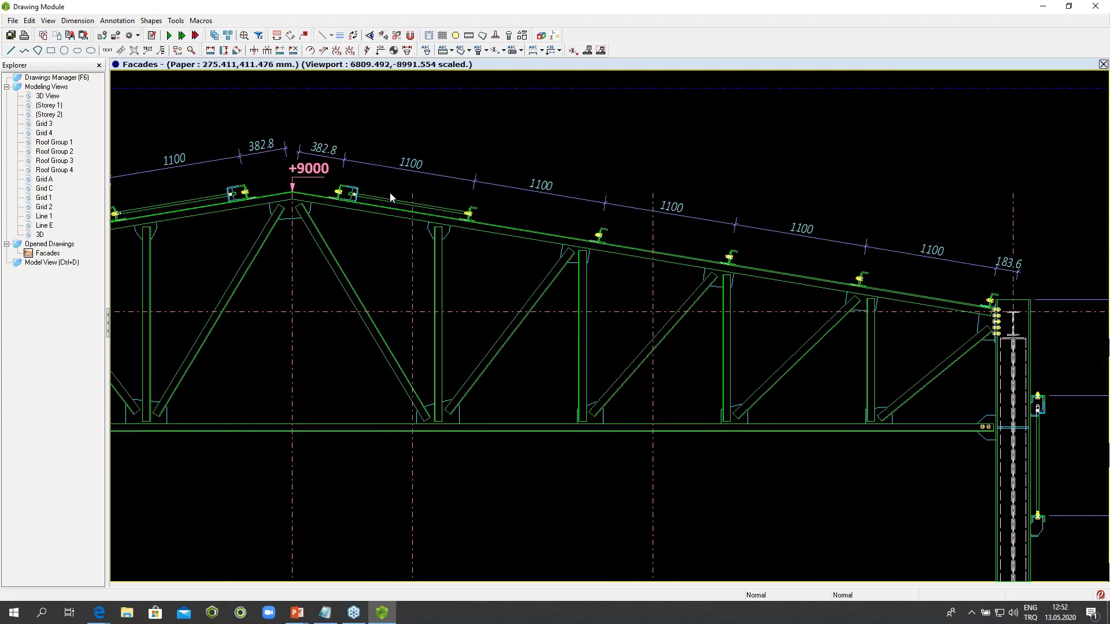
{"action": "middle_click_drag", "start_coordinate": [390, 194], "coordinate": [612, 213]}
{"action": "scroll", "coordinate": [612, 214], "scroll_direction": "down", "scroll_amount": 2}
{"action": "middle_click_drag", "start_coordinate": [387, 372], "coordinate": [1011, 293]}
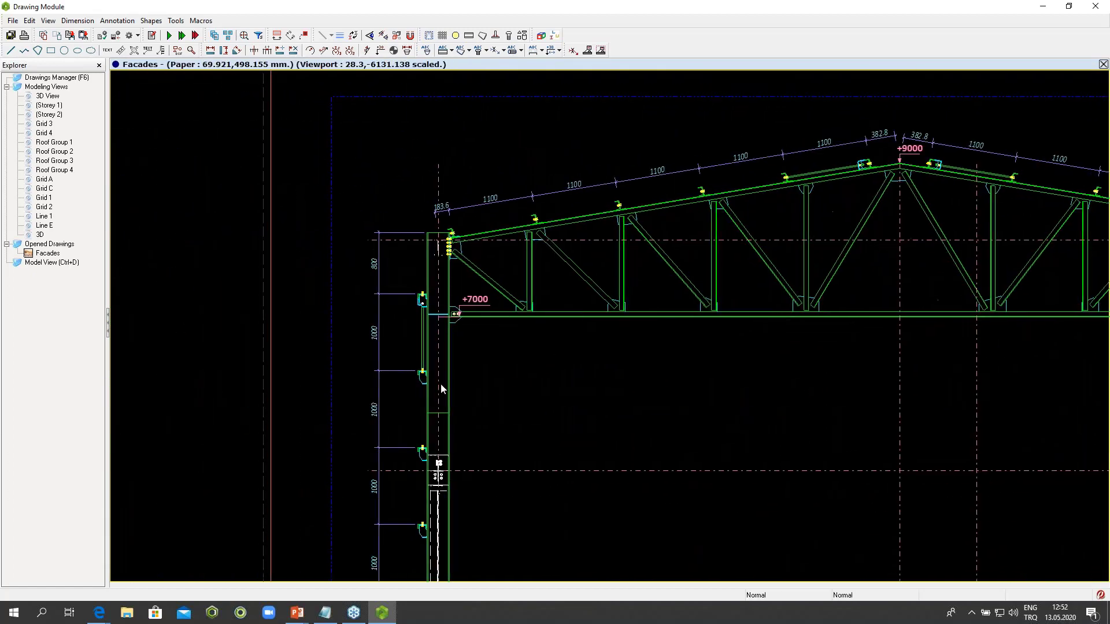
{"action": "scroll", "coordinate": [441, 385], "scroll_direction": "up", "scroll_amount": 3}
{"action": "scroll", "coordinate": [398, 362], "scroll_direction": "up", "scroll_amount": 1}
{"action": "scroll", "coordinate": [398, 362], "scroll_direction": "down", "scroll_amount": 1}
{"action": "scroll", "coordinate": [398, 365], "scroll_direction": "down", "scroll_amount": 4}
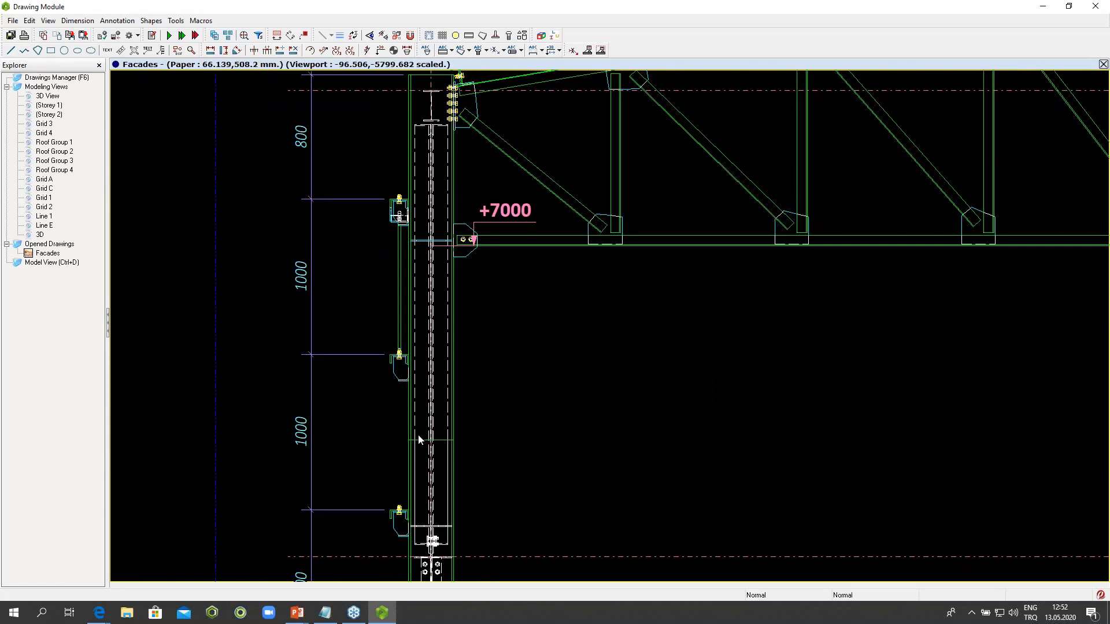
Step: Pick out the circles marking the connection boxes on Line E, including the beam joint and column base on grid 3
{"action": "middle_click_drag", "start_coordinate": [584, 380], "coordinate": [466, 539]}
{"action": "scroll", "coordinate": [623, 378], "scroll_direction": "down", "scroll_amount": 2}
{"action": "middle_click_drag", "start_coordinate": [696, 323], "coordinate": [643, 492]}
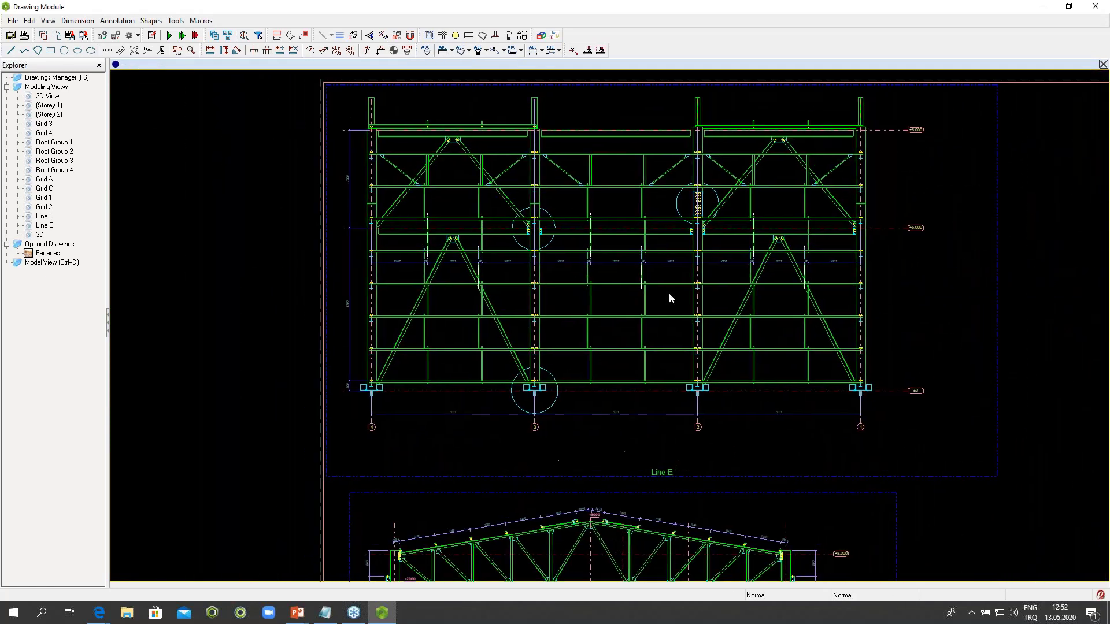
{"action": "left_click", "coordinate": [675, 208]}
{"action": "left_click", "coordinate": [552, 212]}
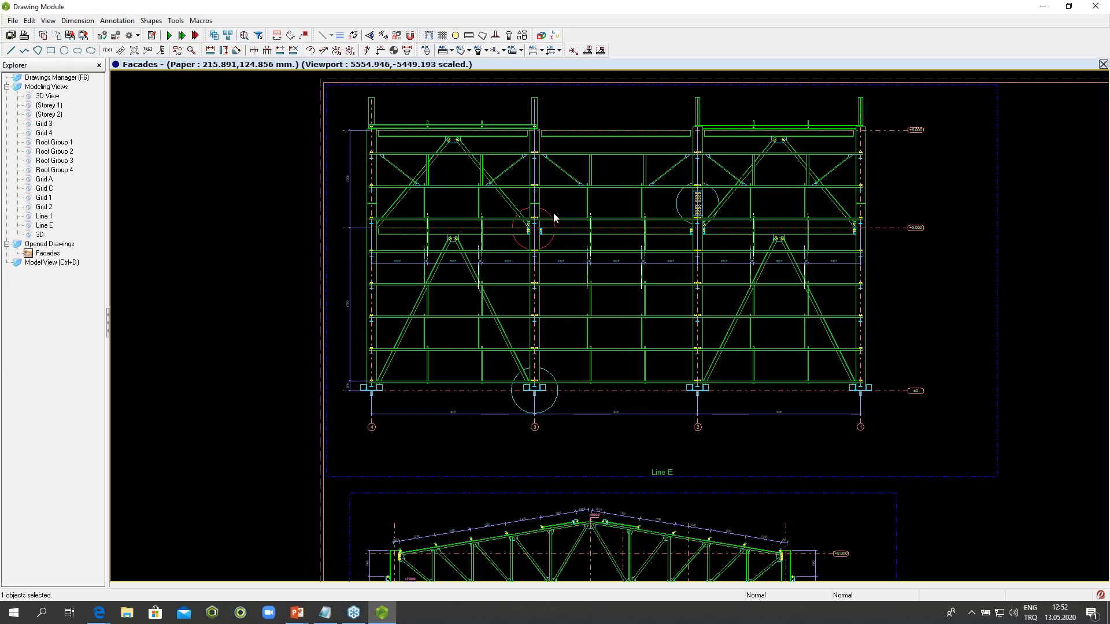
{"action": "scroll", "coordinate": [567, 217], "scroll_direction": "up", "scroll_amount": 2}
{"action": "left_click", "coordinate": [532, 496]}
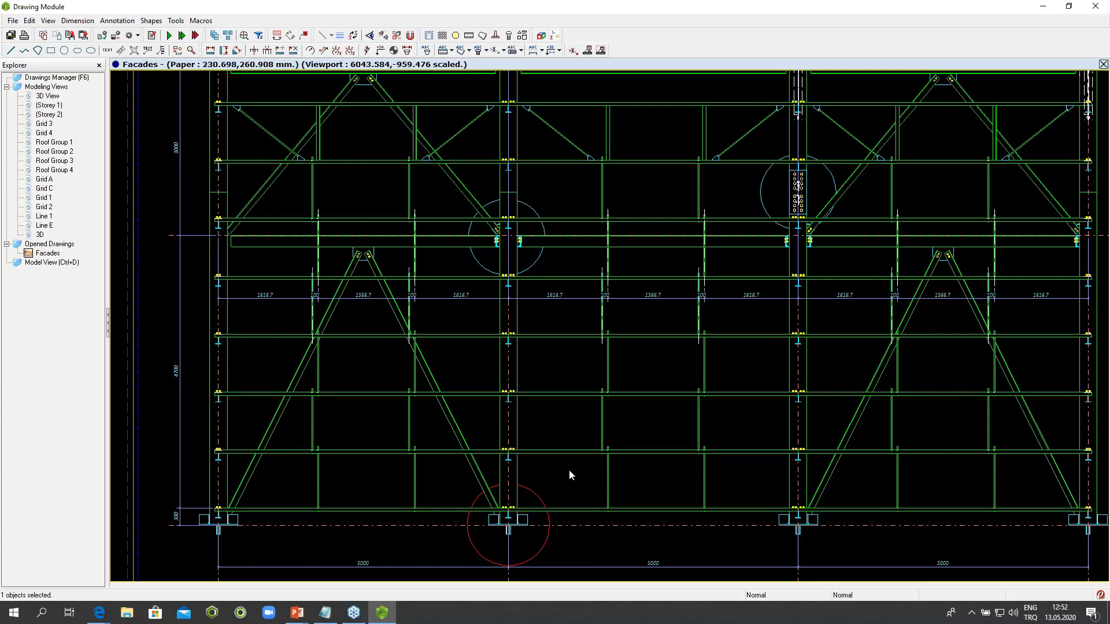
Step: Load the Default Settings preset in the Connection Detail Drawing macro and run it on the Facades drawing
{"action": "scroll", "coordinate": [644, 308], "scroll_direction": "down", "scroll_amount": 5}
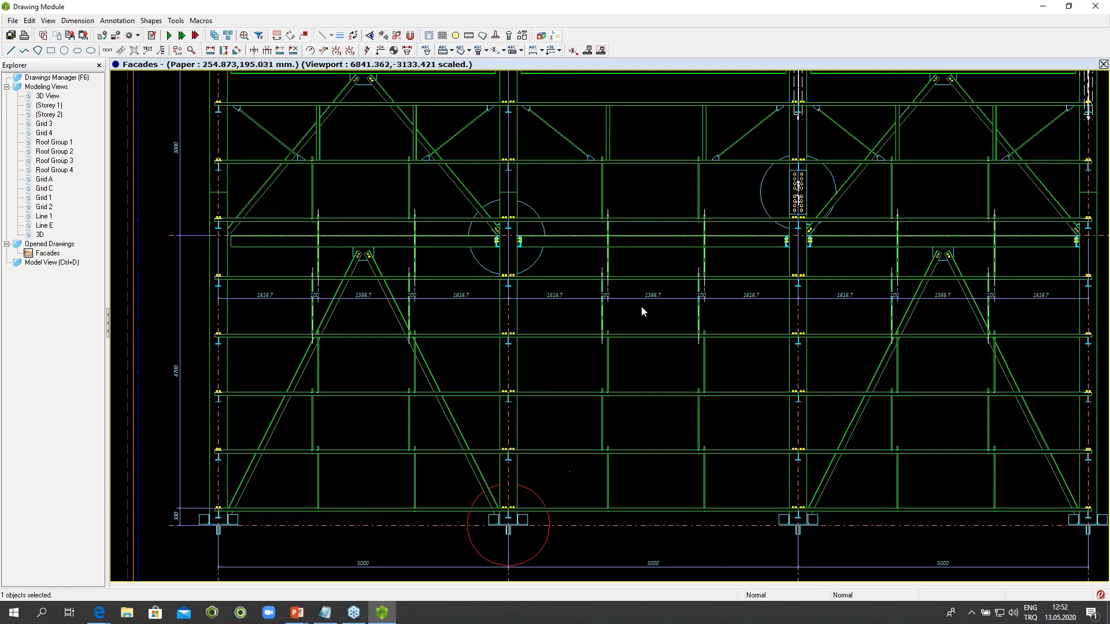
{"action": "mouse_move", "coordinate": [876, 413]}
{"action": "middle_mouse_down"}
{"action": "mouse_move", "coordinate": [743, 364]}
{"action": "mouse_move", "coordinate": [714, 327]}
{"action": "middle_mouse_up"}
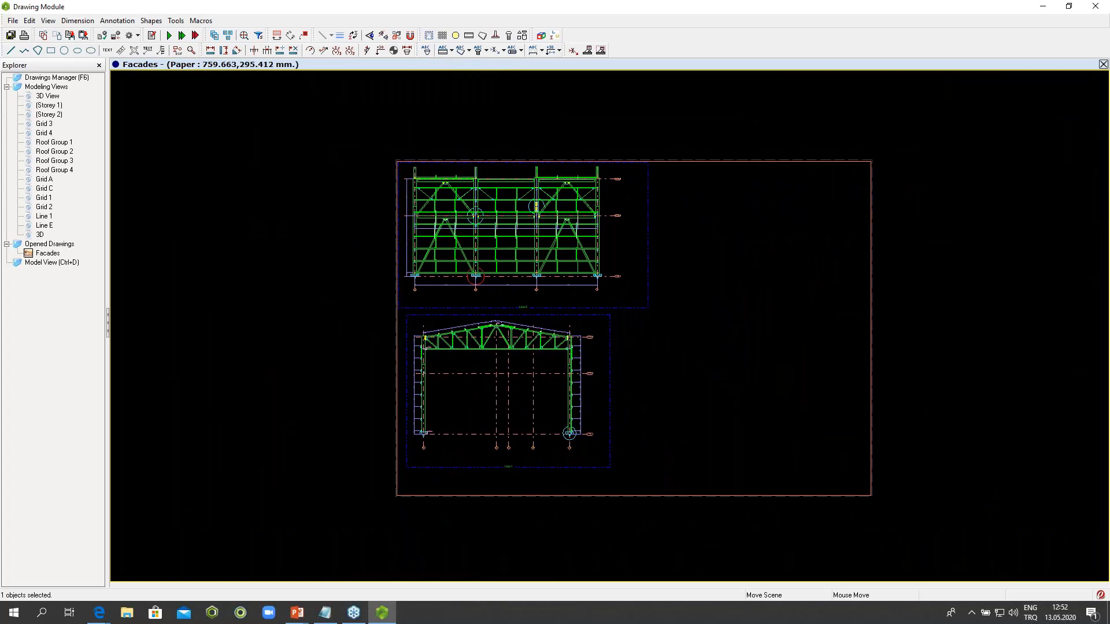
{"action": "left_click", "coordinate": [542, 36]}
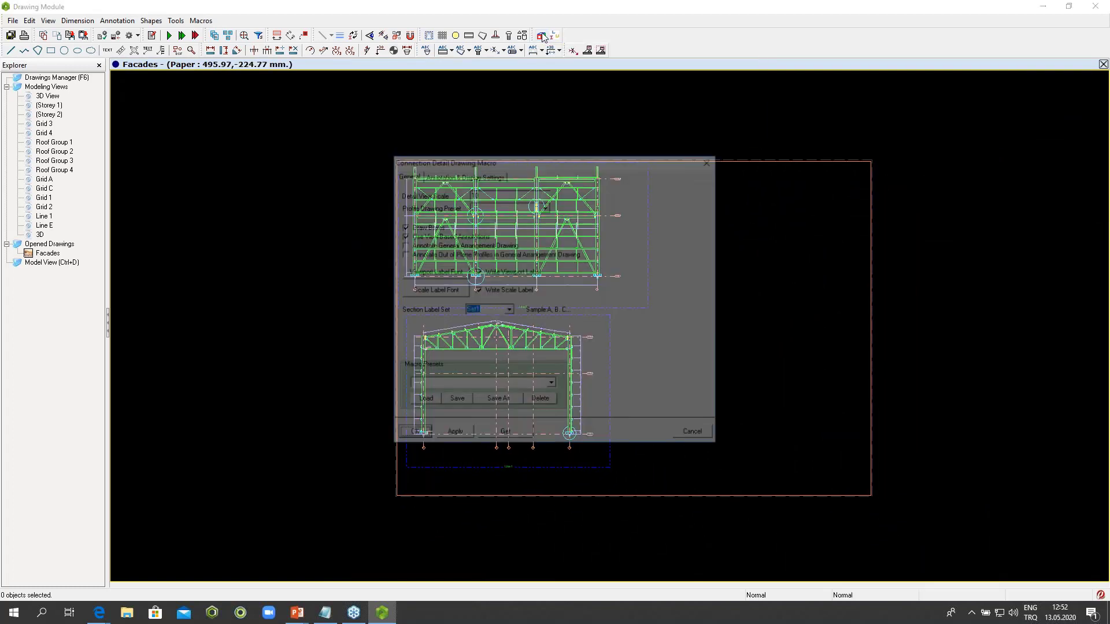
{"action": "left_click", "coordinate": [552, 385]}
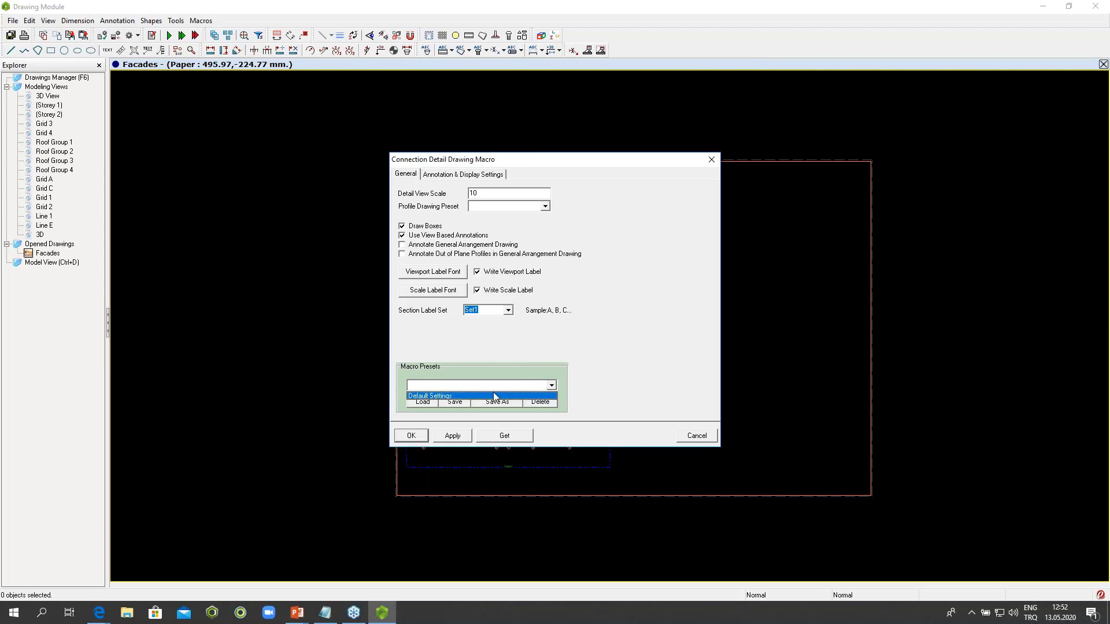
{"action": "left_click", "coordinate": [451, 395]}
{"action": "left_click", "coordinate": [422, 402]}
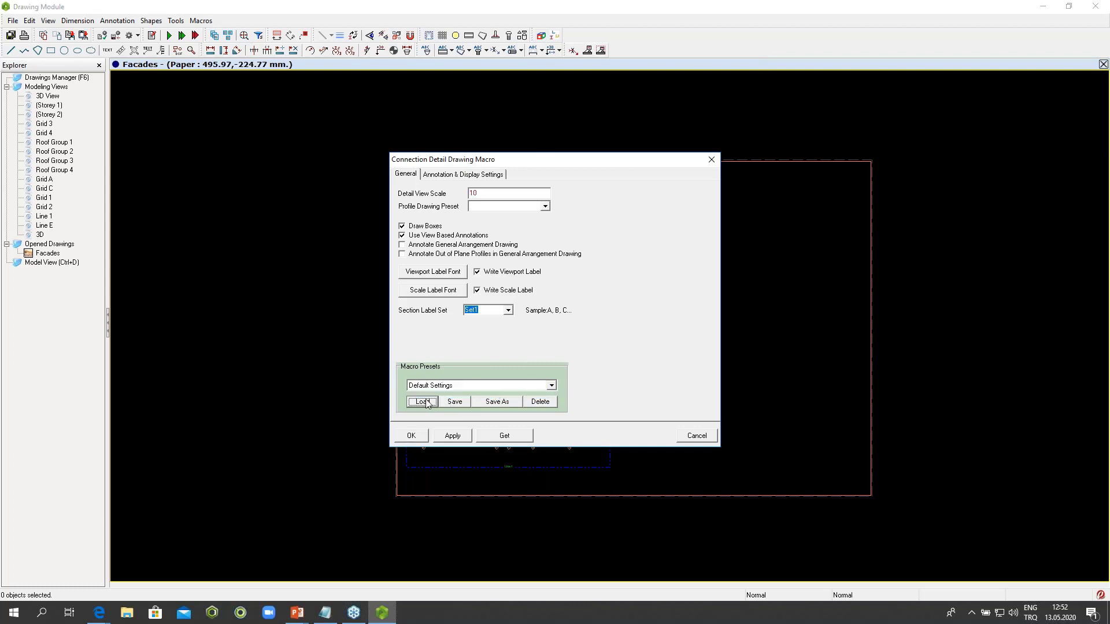
{"action": "left_click", "coordinate": [448, 436]}
{"action": "left_click", "coordinate": [411, 435]}
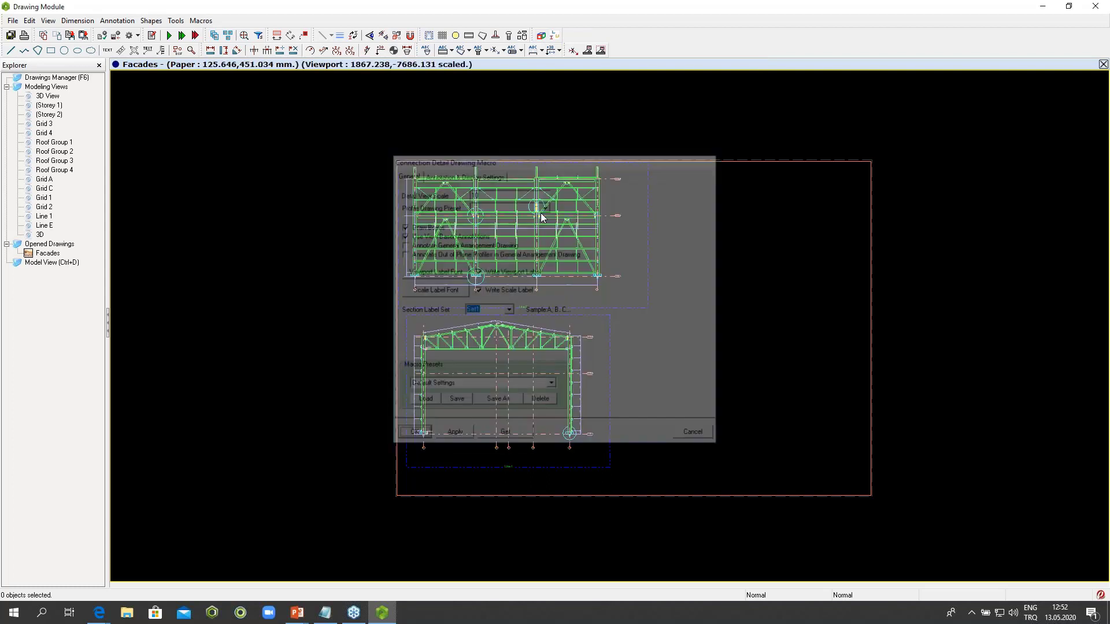
{"action": "left_click", "coordinate": [541, 37]}
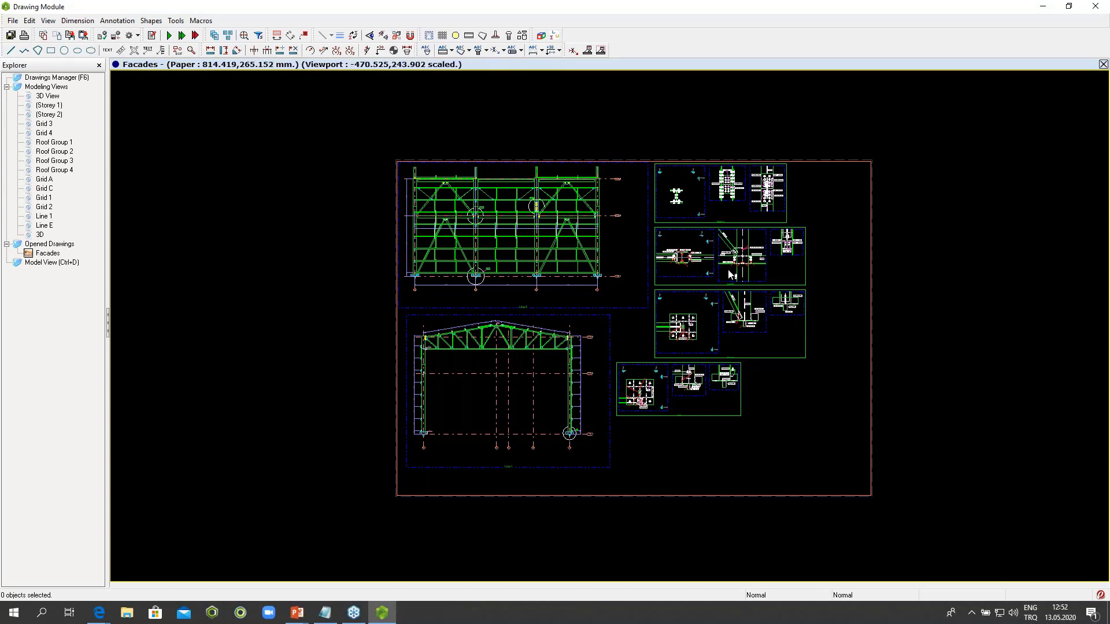
Step: Examine the plate, bolt and weld annotations in the generated detail views of the beam-to-column joint and the column base
{"action": "scroll", "coordinate": [702, 272], "scroll_direction": "up", "scroll_amount": 6}
{"action": "scroll", "coordinate": [805, 239], "scroll_direction": "up", "scroll_amount": 4}
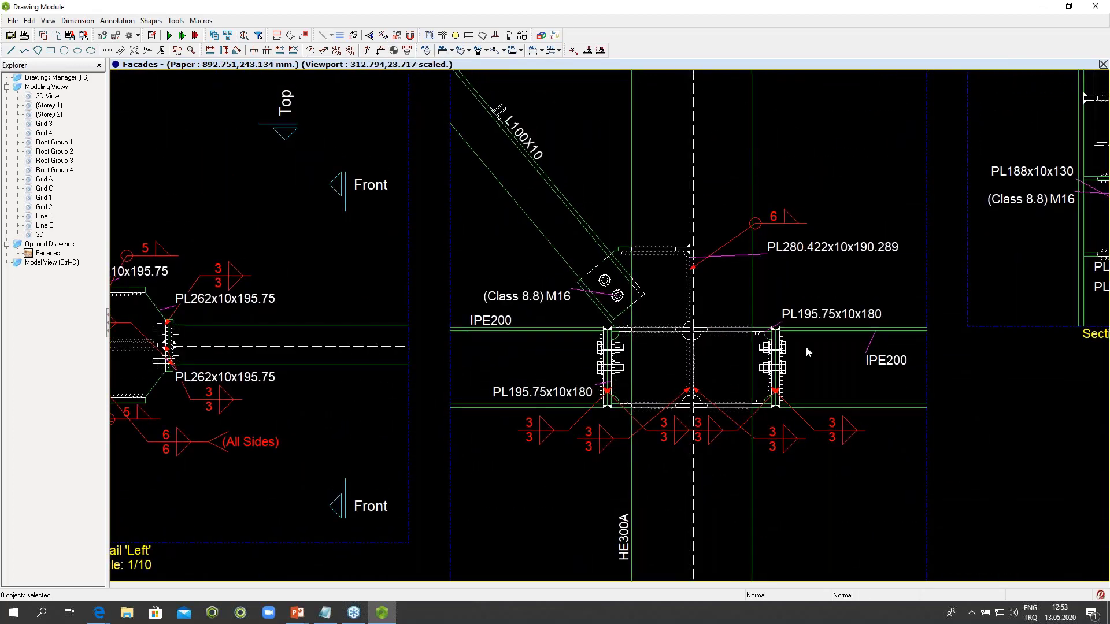
{"action": "scroll", "coordinate": [806, 345], "scroll_direction": "down", "scroll_amount": 3}
{"action": "middle_click_drag", "start_coordinate": [829, 309], "coordinate": [828, 205]}
{"action": "scroll", "coordinate": [832, 245], "scroll_direction": "up", "scroll_amount": 1}
{"action": "scroll", "coordinate": [830, 249], "scroll_direction": "down", "scroll_amount": 3}
{"action": "mouse_move", "coordinate": [770, 352]}
{"action": "middle_mouse_down"}
{"action": "mouse_move", "coordinate": [778, 223]}
{"action": "mouse_move", "coordinate": [810, 95]}
{"action": "middle_mouse_up"}
{"action": "scroll", "coordinate": [775, 278], "scroll_direction": "up", "scroll_amount": 3}
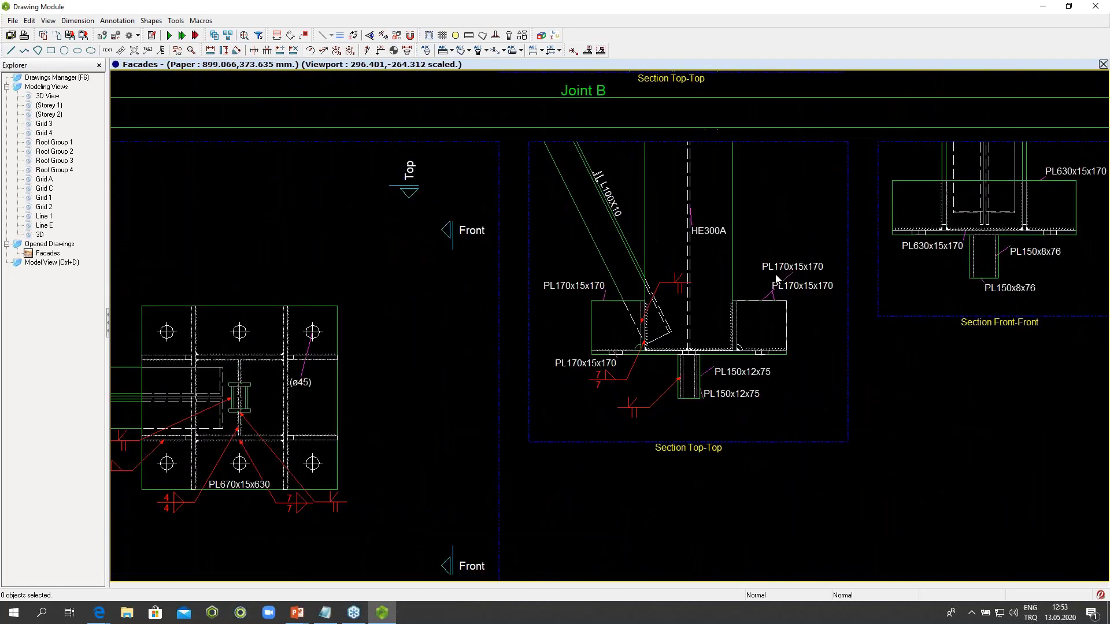
Step: Add a horizontal dimension across the full width of the base plate in the column base's Section Top-Top view
{"action": "scroll", "coordinate": [776, 279], "scroll_direction": "up", "scroll_amount": 1}
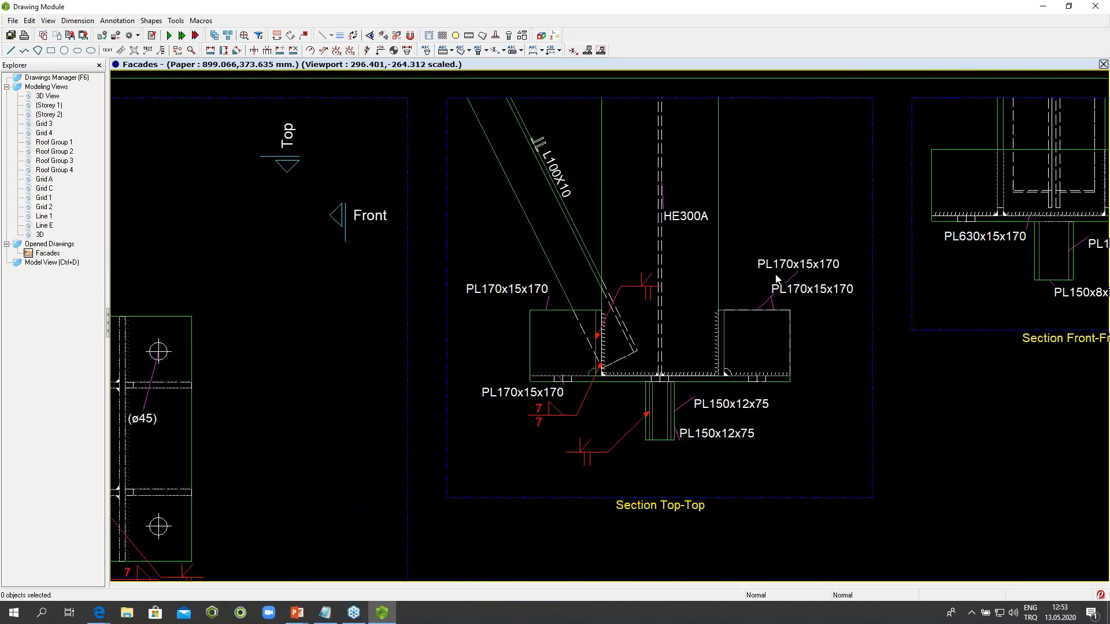
{"action": "scroll", "coordinate": [776, 279], "scroll_direction": "down", "scroll_amount": 1}
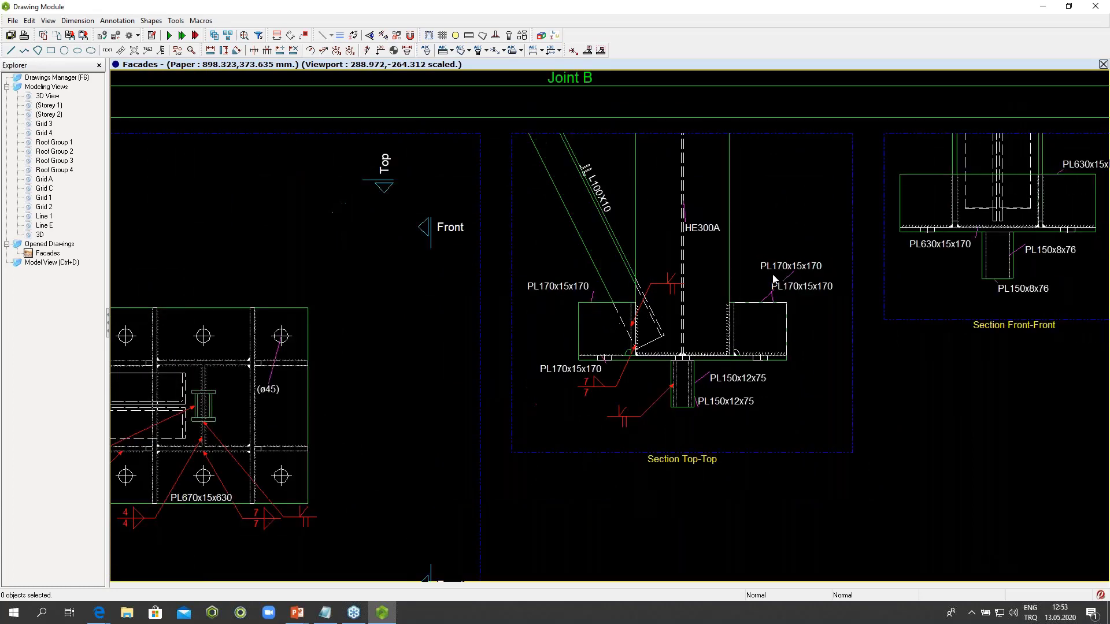
{"action": "scroll", "coordinate": [706, 299], "scroll_direction": "down", "scroll_amount": 1}
{"action": "scroll", "coordinate": [710, 296], "scroll_direction": "up", "scroll_amount": 1}
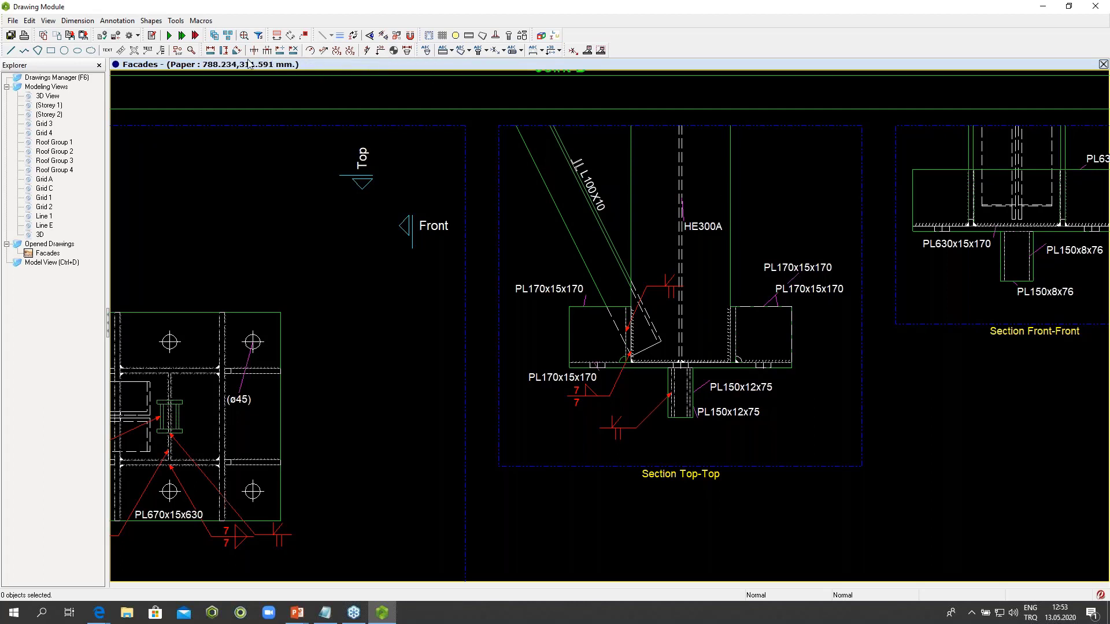
{"action": "left_click", "coordinate": [570, 367]}
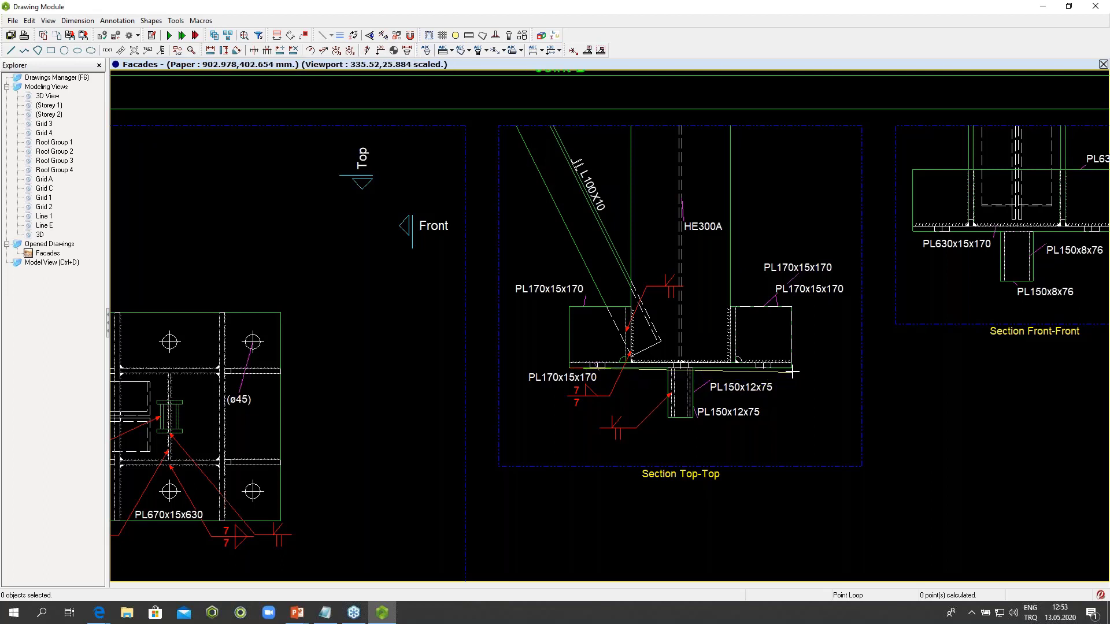
{"action": "left_click", "coordinate": [791, 368]}
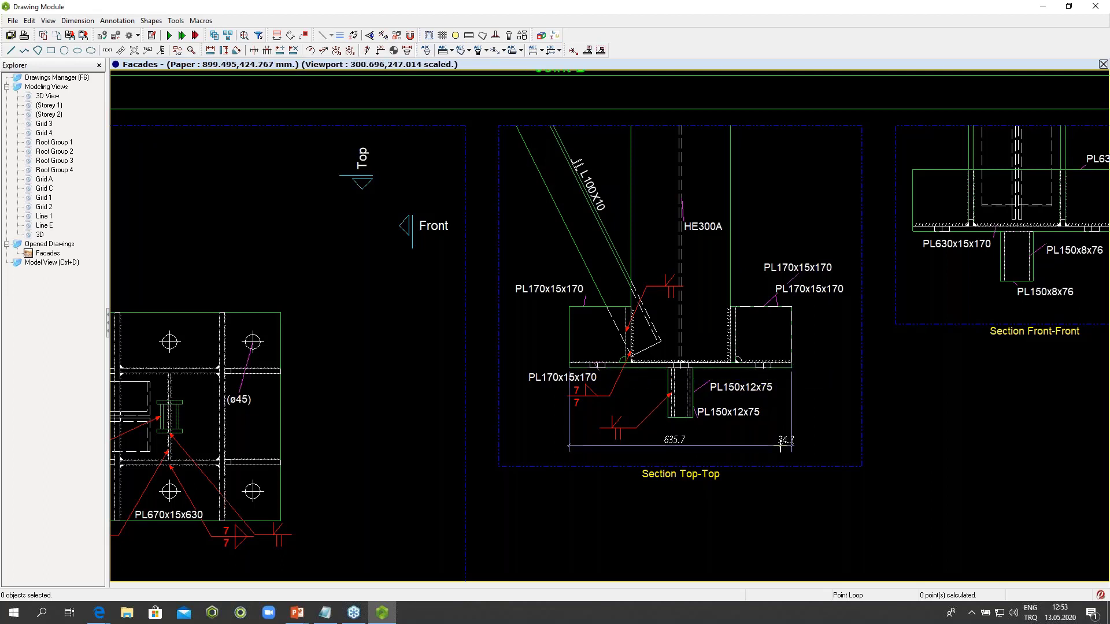
{"action": "right_click", "coordinate": [823, 419]}
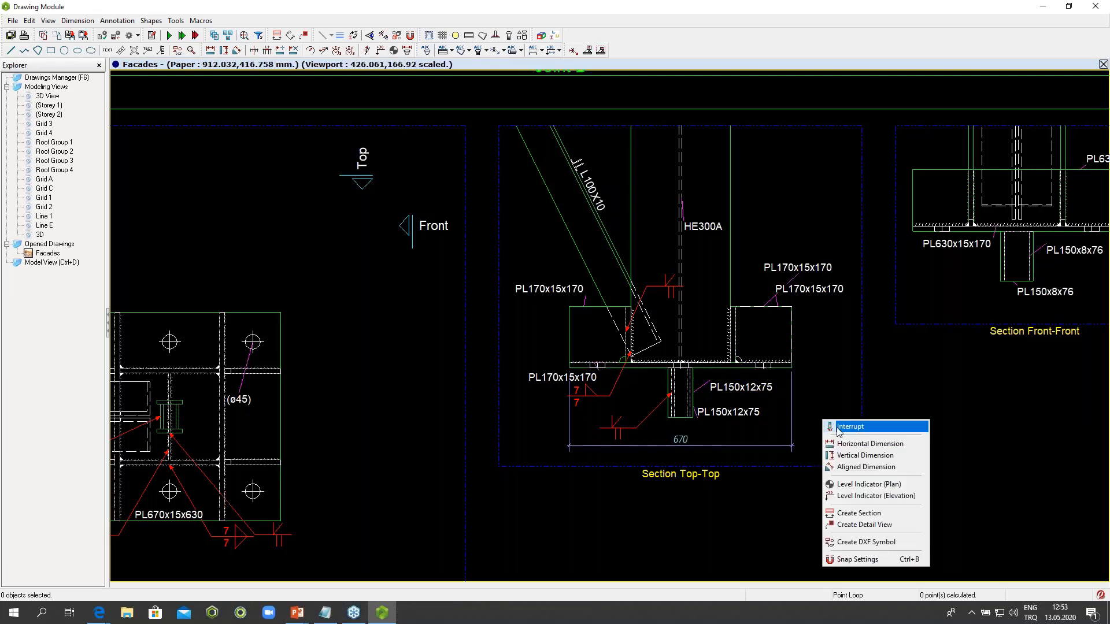
{"action": "left_click", "coordinate": [834, 426]}
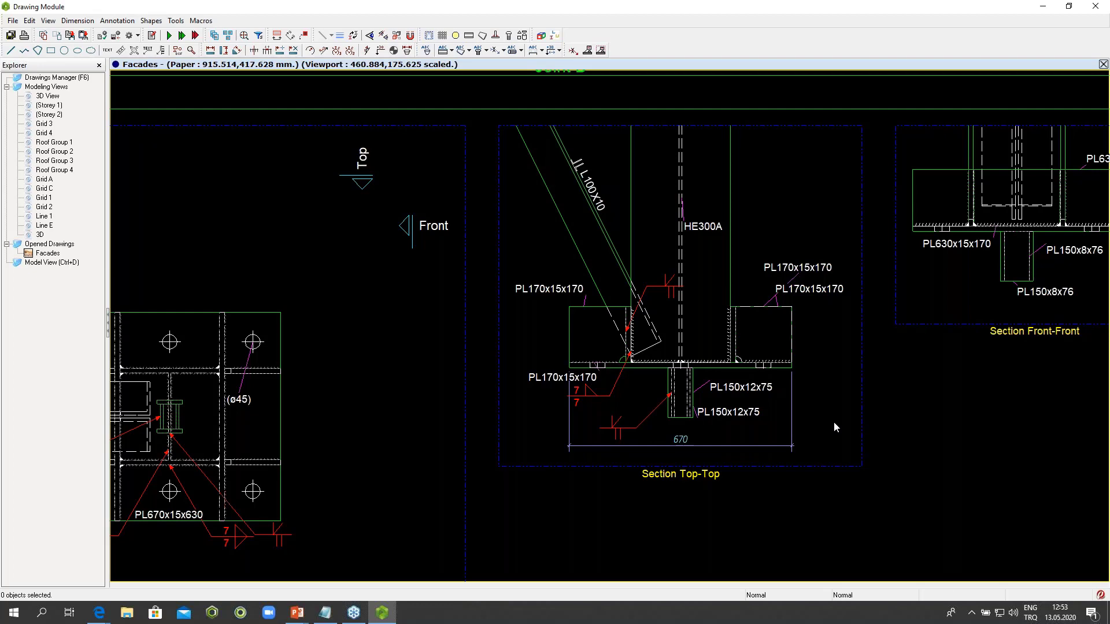
Step: Examine the Splice1 detail's bolt and plate annotations and the arrangement of all connection details on the Facades sheet
{"action": "scroll", "coordinate": [834, 427], "scroll_direction": "down", "scroll_amount": 3}
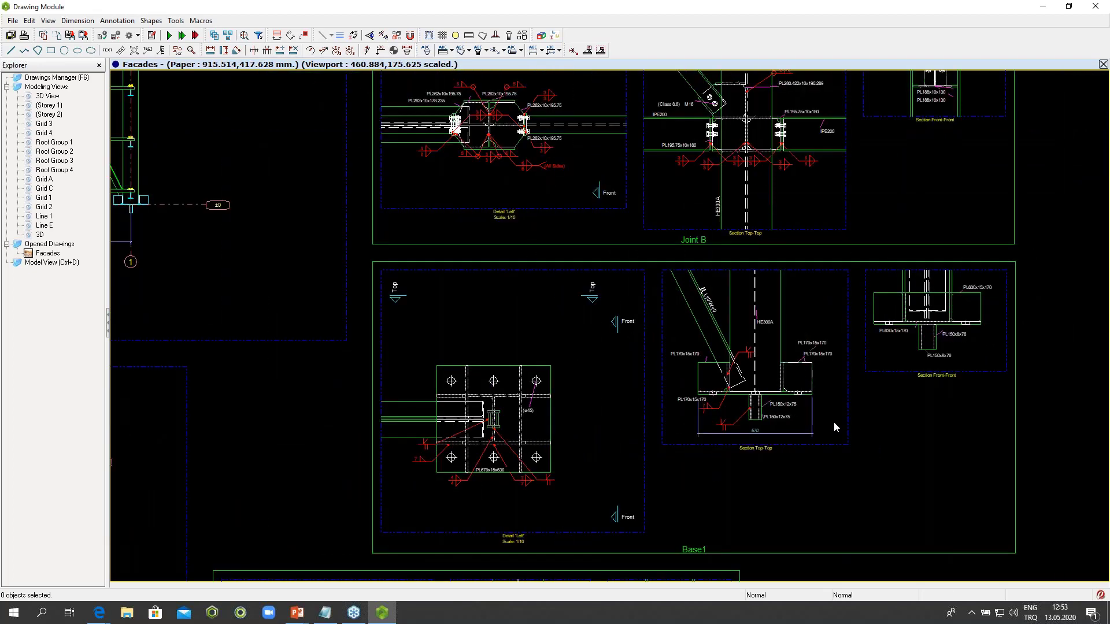
{"action": "scroll", "coordinate": [834, 427], "scroll_direction": "down", "scroll_amount": 6}
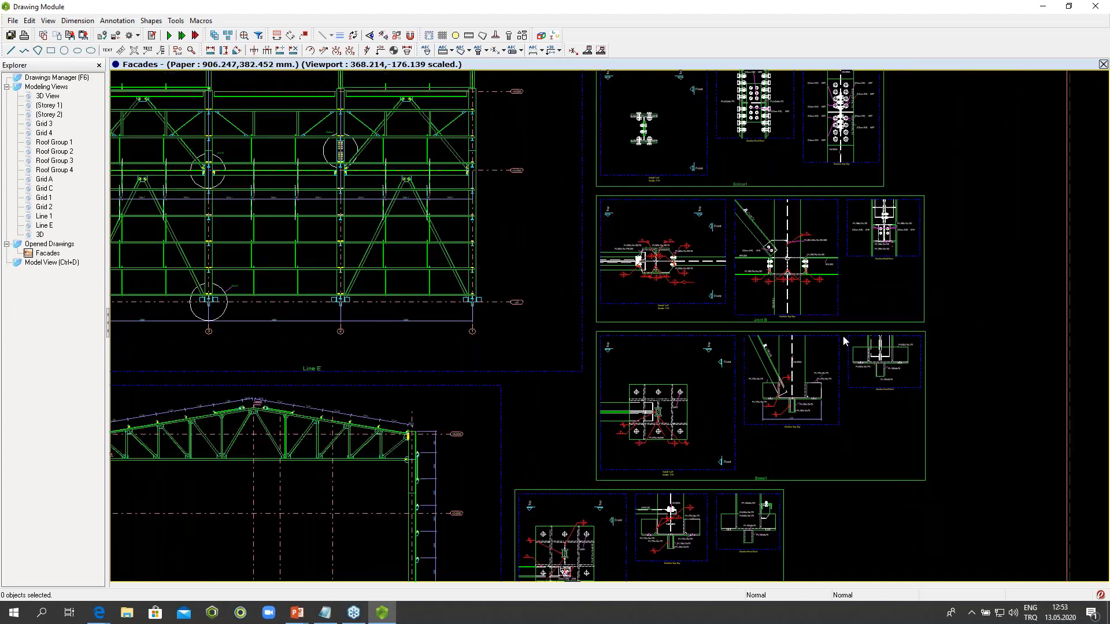
{"action": "middle_click_drag", "start_coordinate": [793, 425], "coordinate": [740, 517]}
{"action": "scroll", "coordinate": [727, 247], "scroll_direction": "up", "scroll_amount": 8}
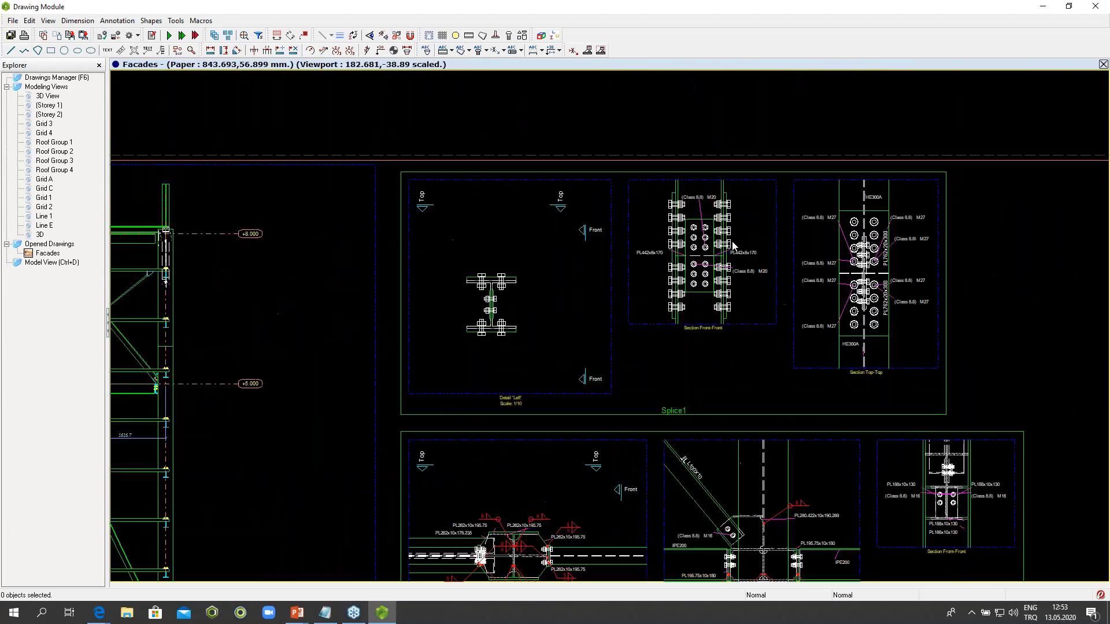
{"action": "scroll", "coordinate": [734, 235], "scroll_direction": "up", "scroll_amount": 1}
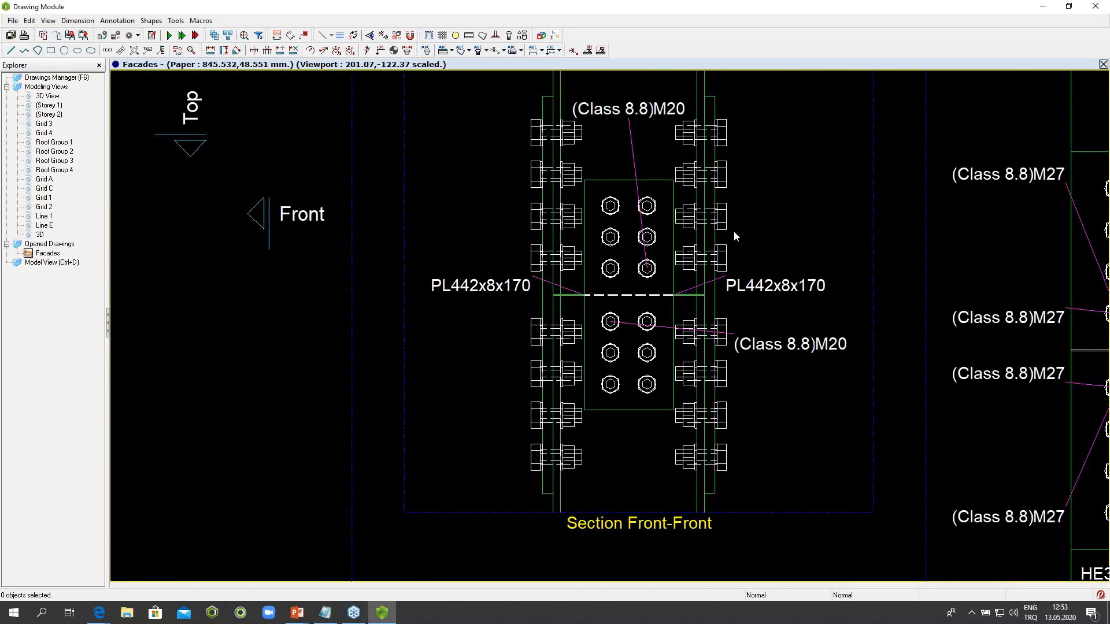
{"action": "scroll", "coordinate": [734, 231], "scroll_direction": "down", "scroll_amount": 9}
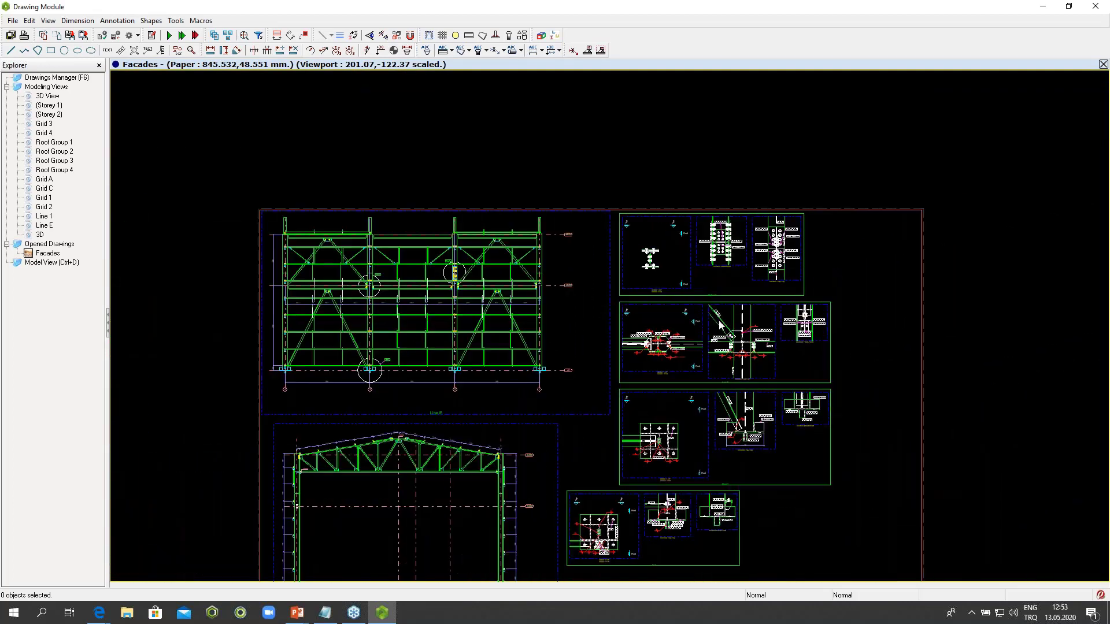
{"action": "middle_click_drag", "start_coordinate": [715, 291], "coordinate": [721, 254]}
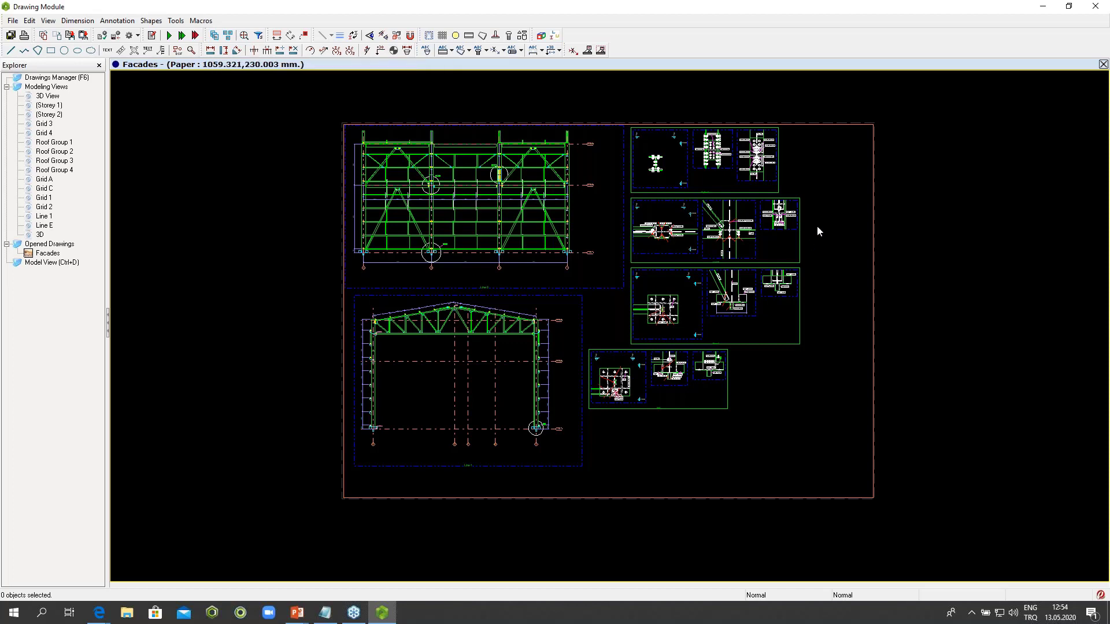
Step: Close the Facades drawing without saving it and leave the Drawing Module for the ProtaSteel 3D model
{"action": "left_click", "coordinate": [1102, 64]}
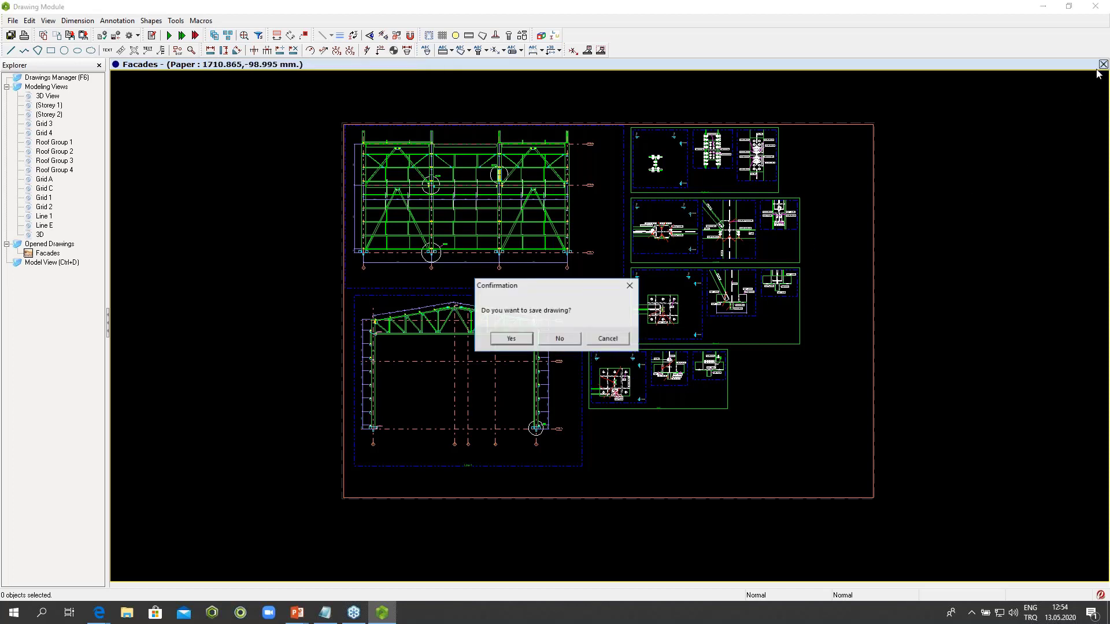
{"action": "left_click", "coordinate": [560, 340]}
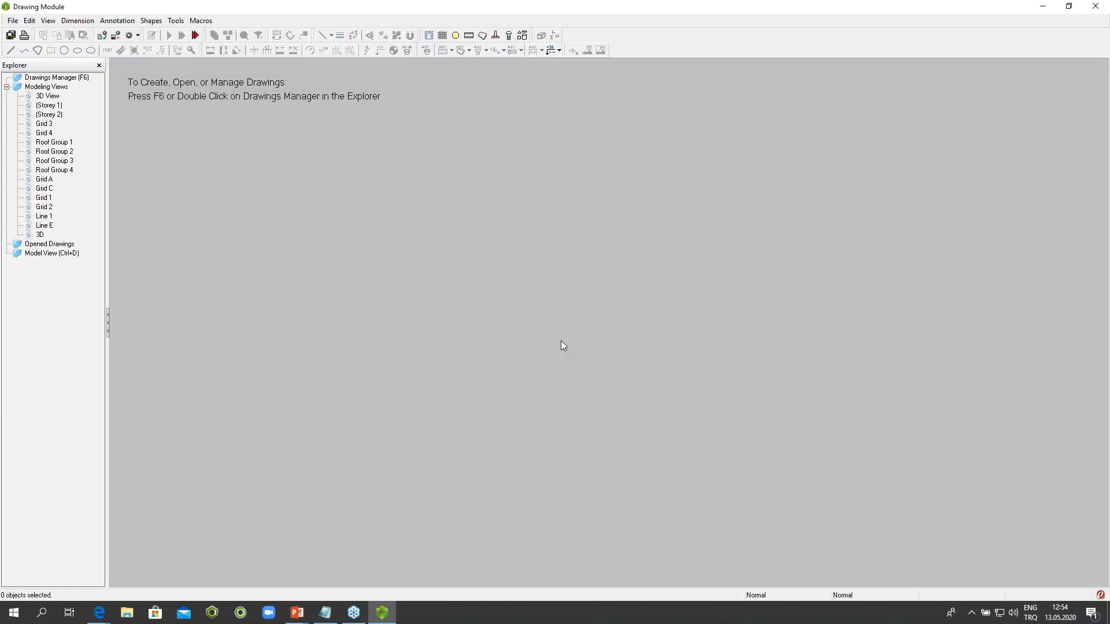
{"action": "left_click", "coordinate": [1101, 7]}
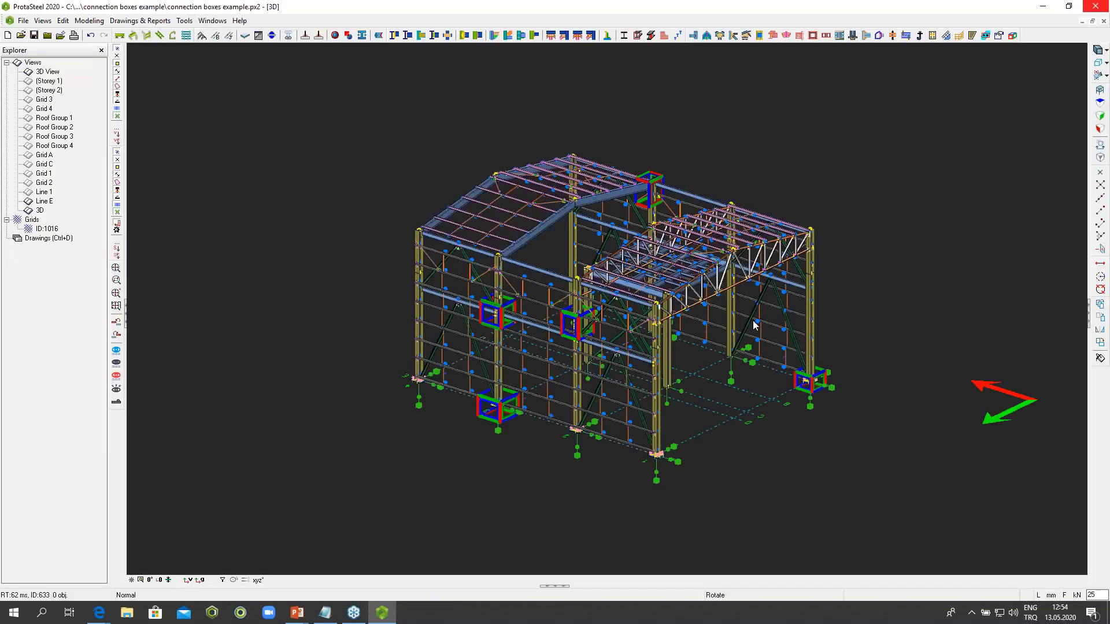
Step: Look at the drawing creation options offered for the bottom chord of the roof truss in the 3D model
{"action": "middle_click_drag", "start_coordinate": [754, 321], "coordinate": [726, 294]}
{"action": "scroll", "coordinate": [726, 294], "scroll_direction": "up", "scroll_amount": 2}
{"action": "scroll", "coordinate": [725, 293], "scroll_direction": "up", "scroll_amount": 1}
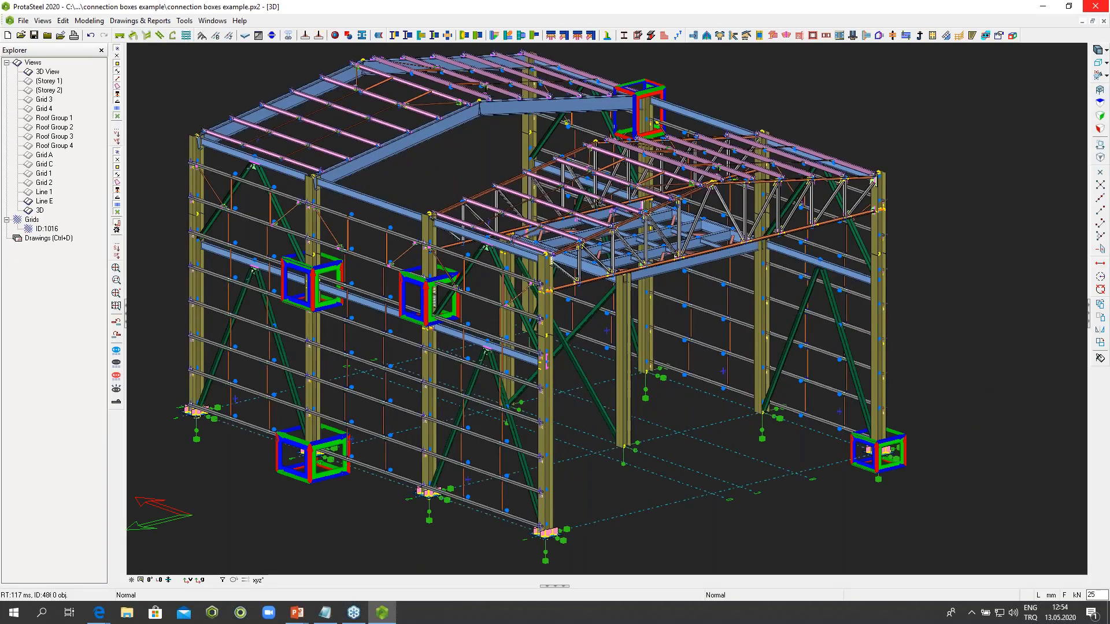
{"action": "scroll", "coordinate": [725, 293], "scroll_direction": "down", "scroll_amount": 1}
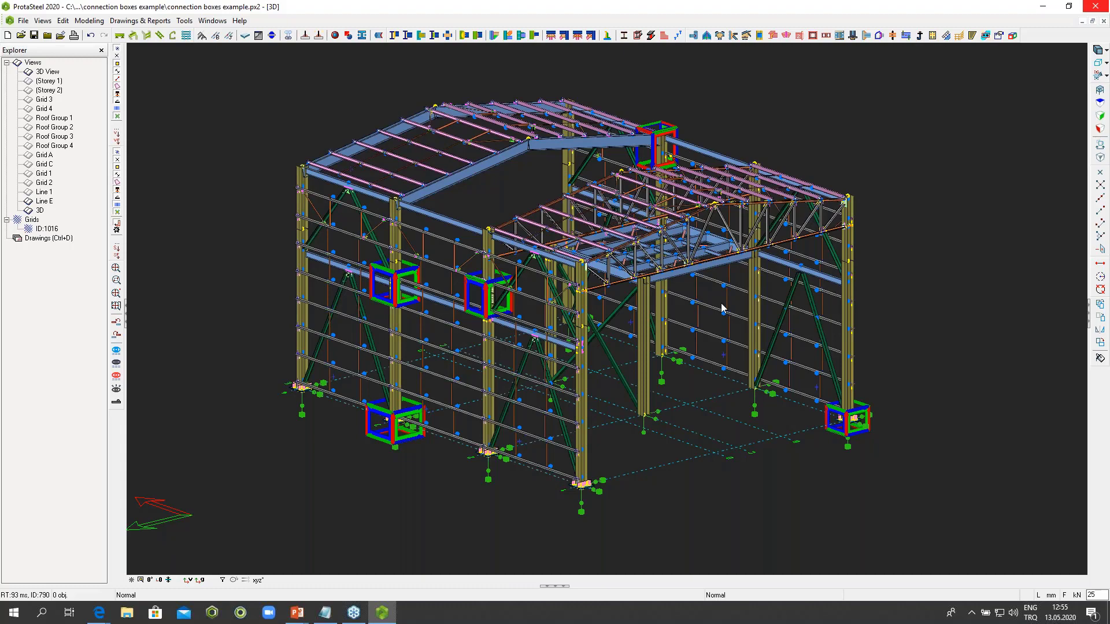
{"action": "scroll", "coordinate": [719, 260], "scroll_direction": "up", "scroll_amount": 5}
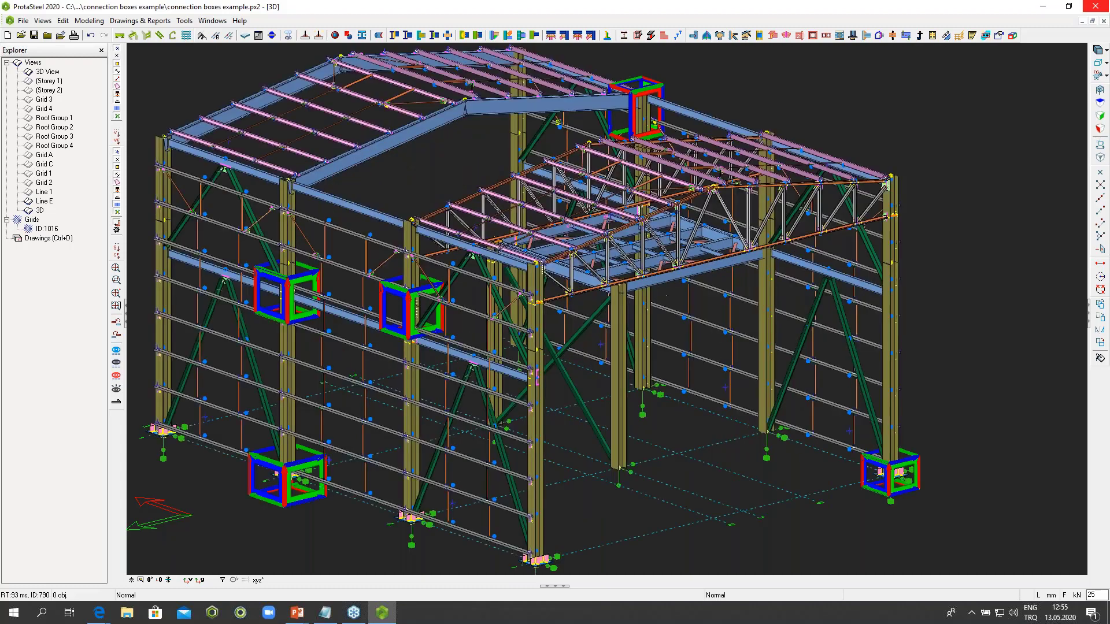
{"action": "right_click", "coordinate": [711, 266]}
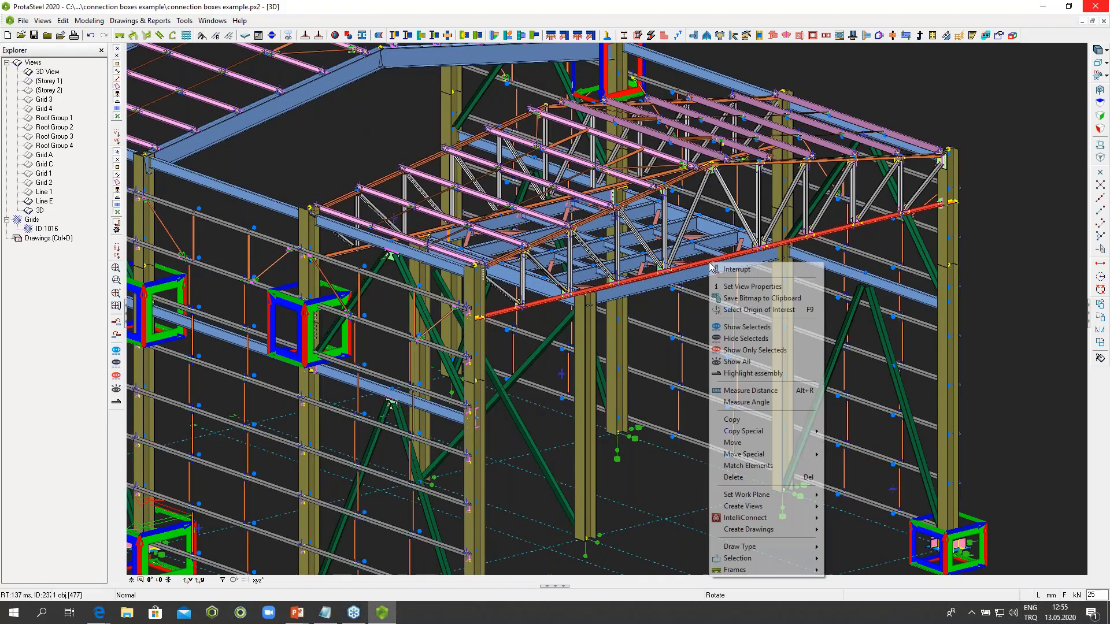
{"action": "mouse_move", "coordinate": [745, 535]}
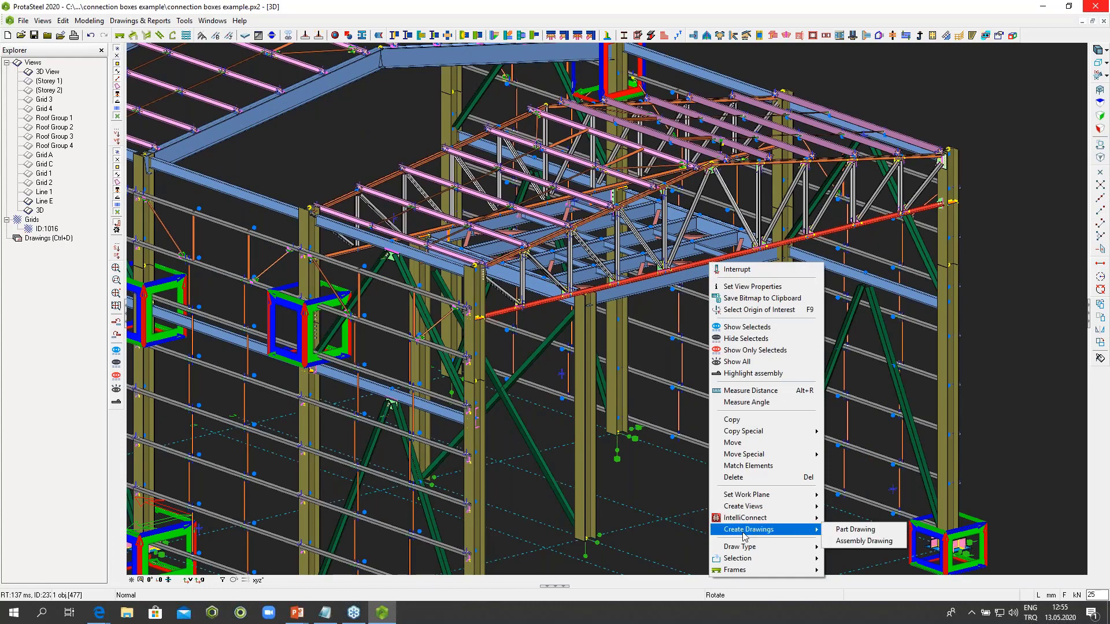
{"action": "left_click", "coordinate": [877, 548]}
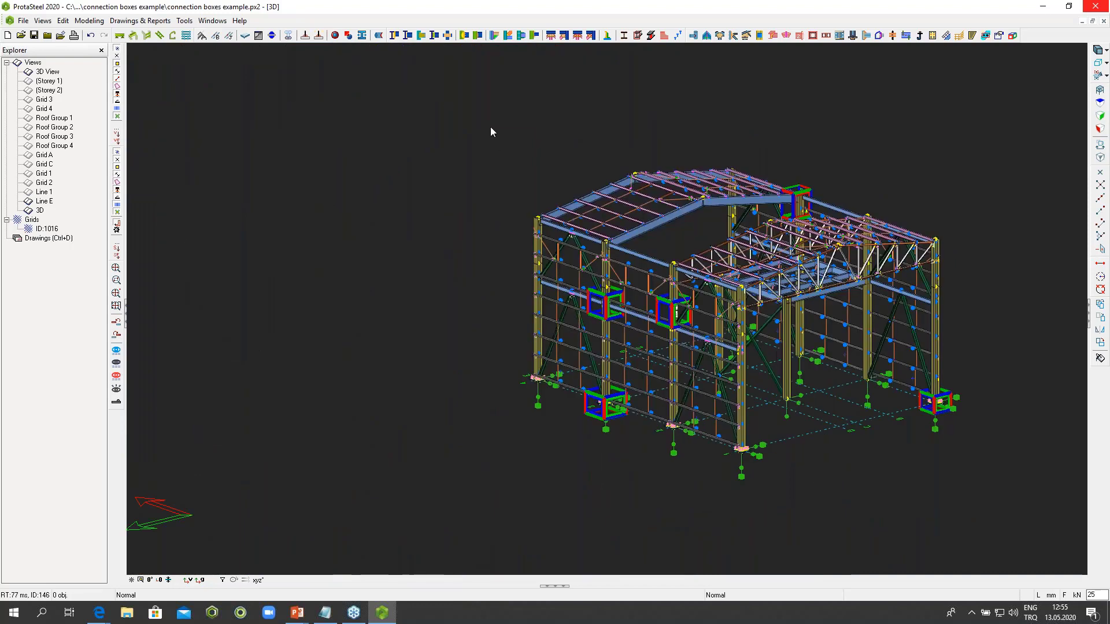
Step: Select the whole structure and look at its part and assembly drawing creation options
{"action": "left_click_drag", "start_coordinate": [491, 132], "coordinate": [1004, 509]}
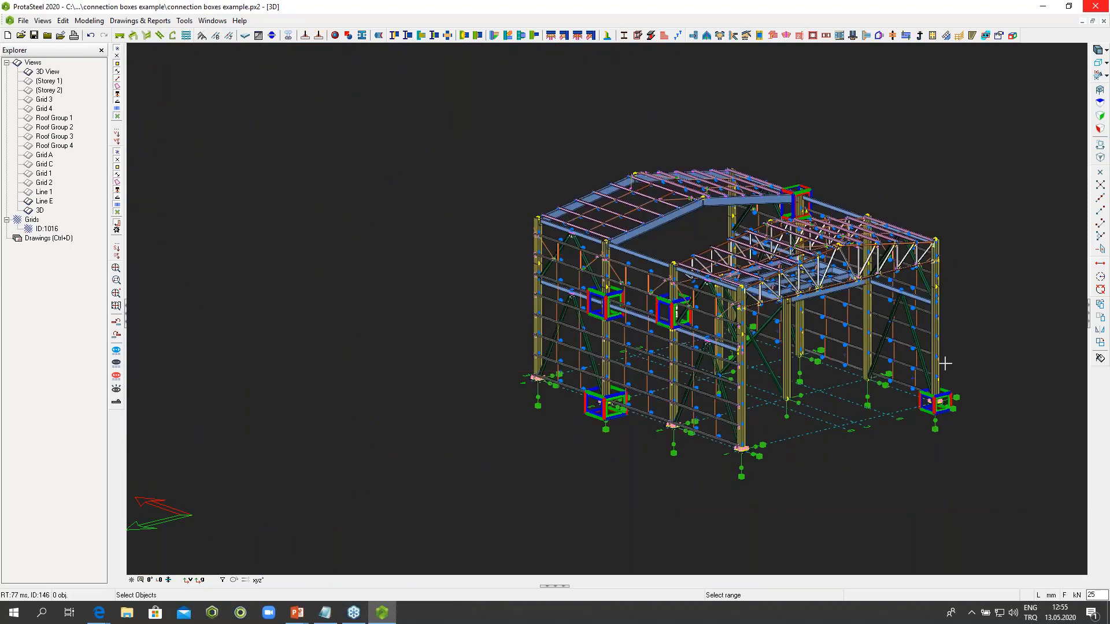
{"action": "right_click", "coordinate": [884, 266]}
{"action": "mouse_move", "coordinate": [932, 547]}
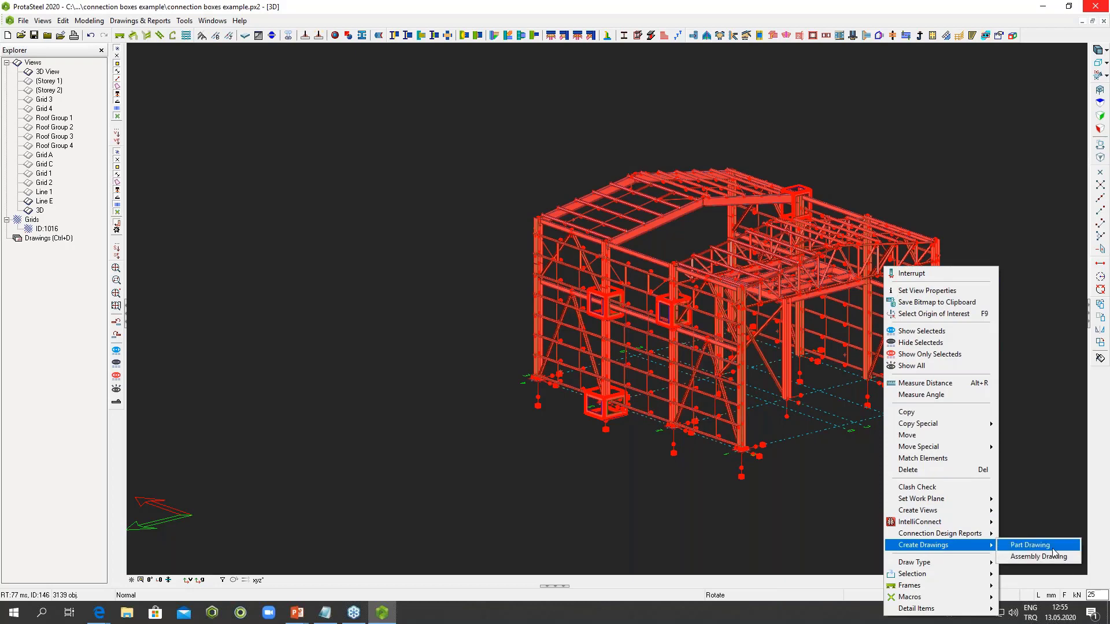
{"action": "left_click", "coordinate": [1053, 414]}
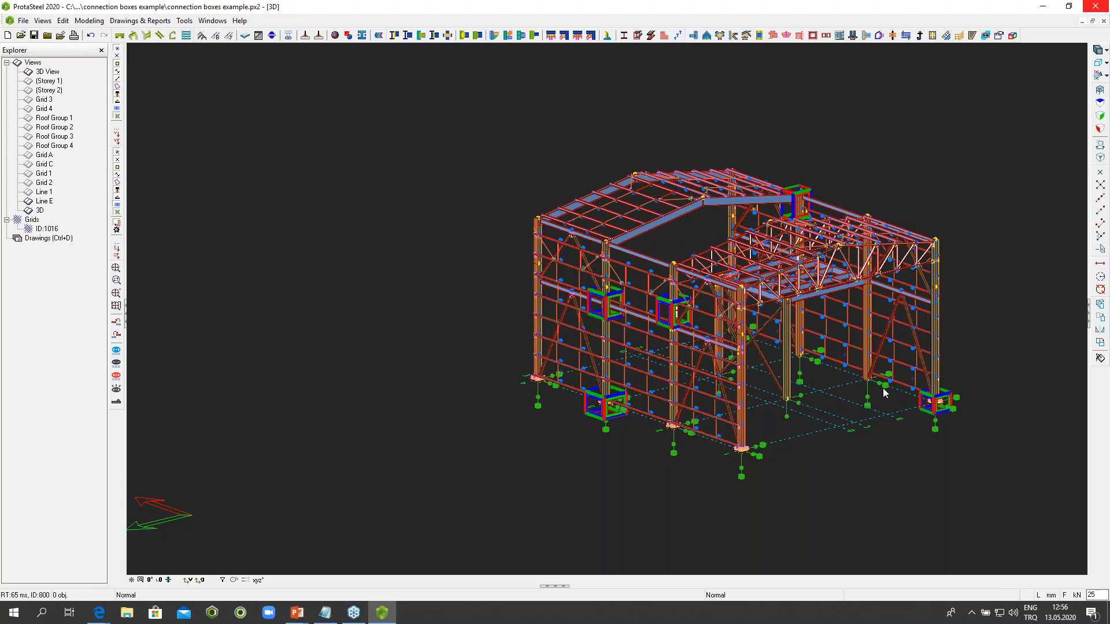
Step: Examine the structure from both sides, including its connection boxes, side rails and the column at the mezzanine corner
{"action": "middle_click_drag", "start_coordinate": [885, 393], "coordinate": [852, 397]}
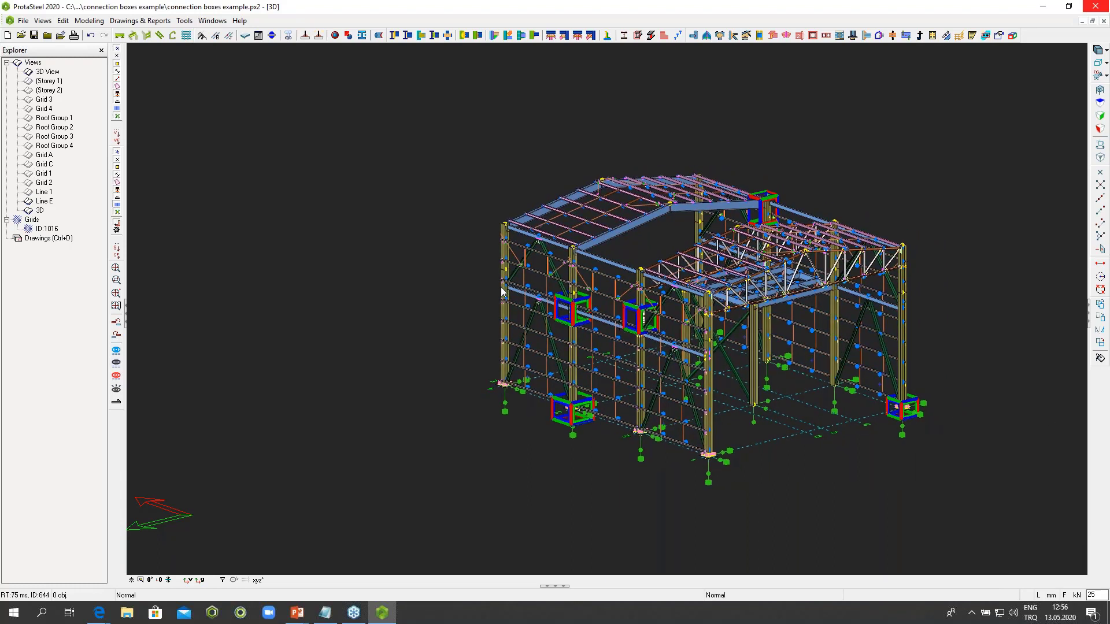
{"action": "scroll", "coordinate": [713, 315], "scroll_direction": "up", "scroll_amount": 5}
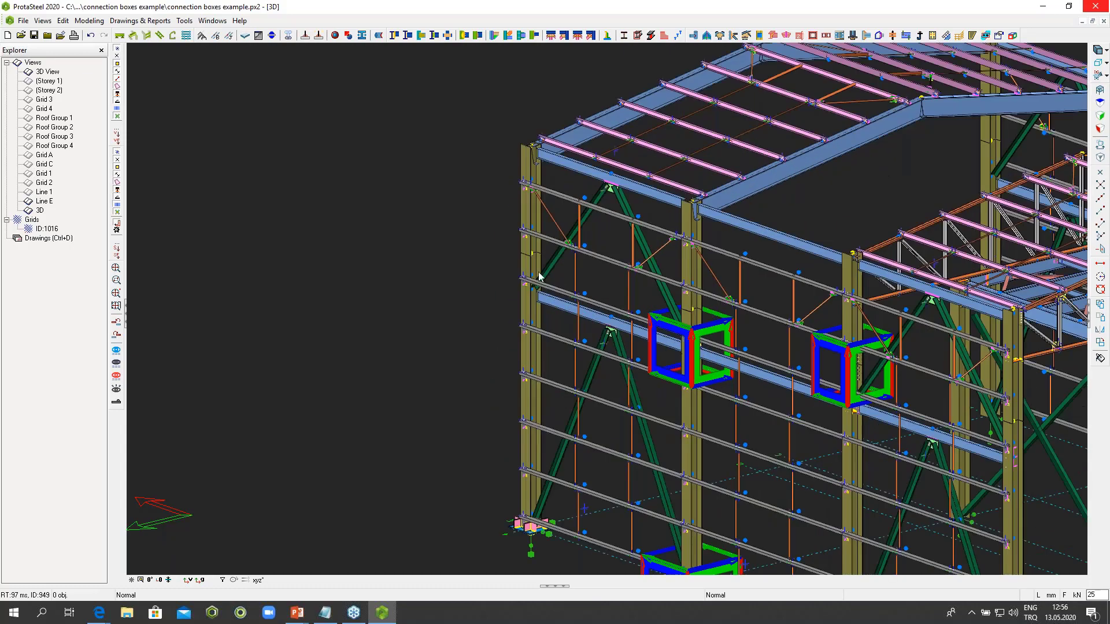
{"action": "scroll", "coordinate": [539, 277], "scroll_direction": "up", "scroll_amount": 3}
{"action": "scroll", "coordinate": [537, 272], "scroll_direction": "down", "scroll_amount": 8}
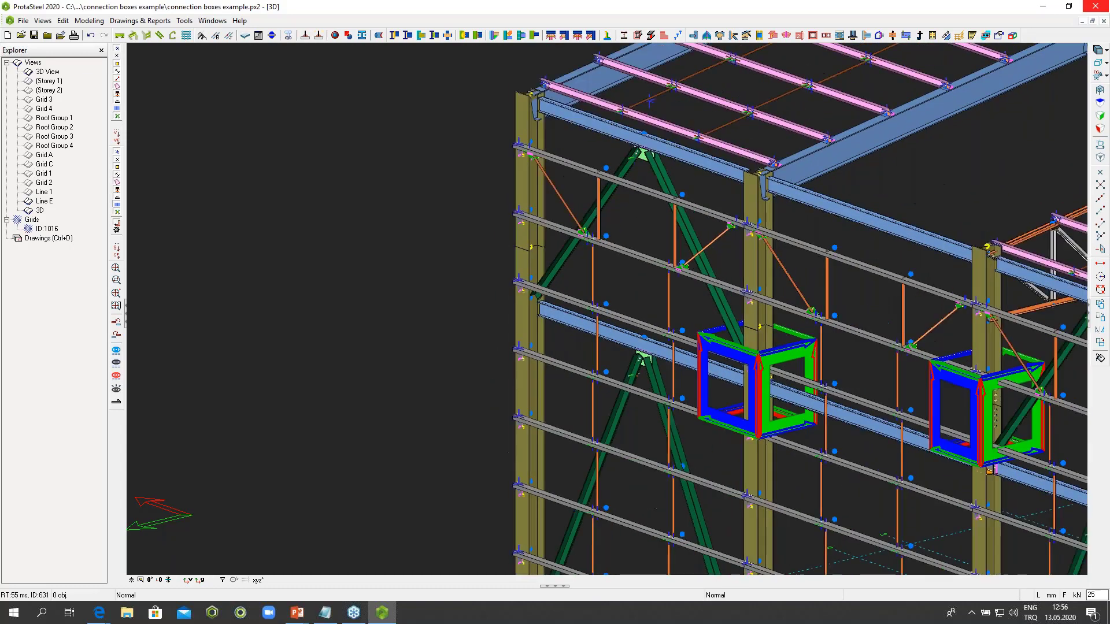
{"action": "right_click_drag", "start_coordinate": [538, 276], "coordinate": [716, 309]}
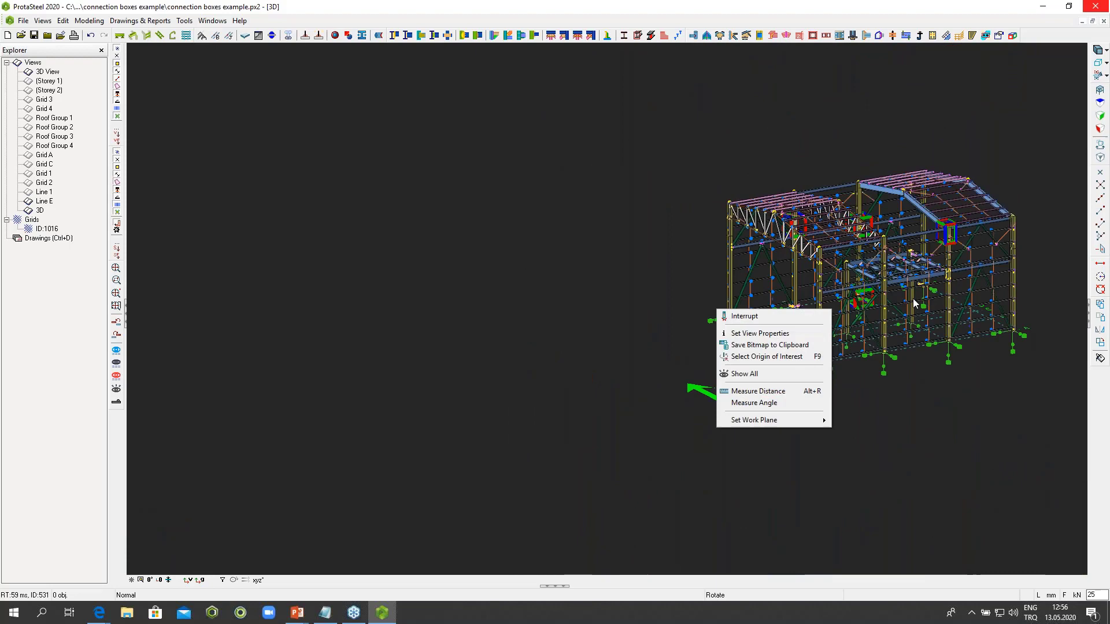
{"action": "left_click", "coordinate": [902, 328]}
{"action": "middle_click_drag", "start_coordinate": [1003, 271], "coordinate": [873, 314]}
{"action": "scroll", "coordinate": [875, 314], "scroll_direction": "up", "scroll_amount": 6}
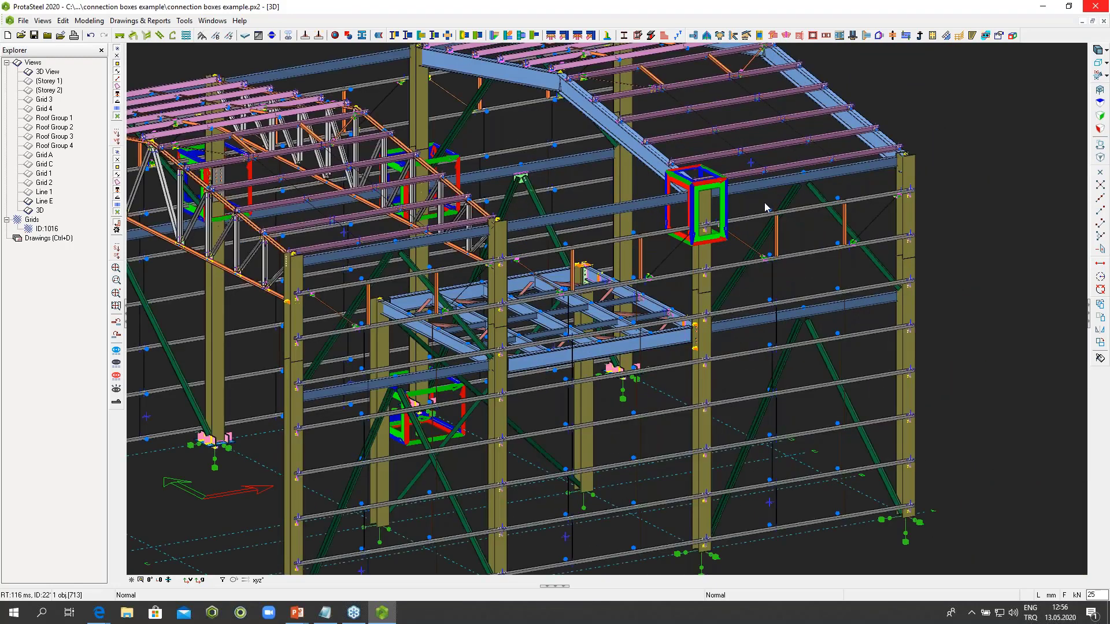
{"action": "scroll", "coordinate": [708, 357], "scroll_direction": "up", "scroll_amount": 2}
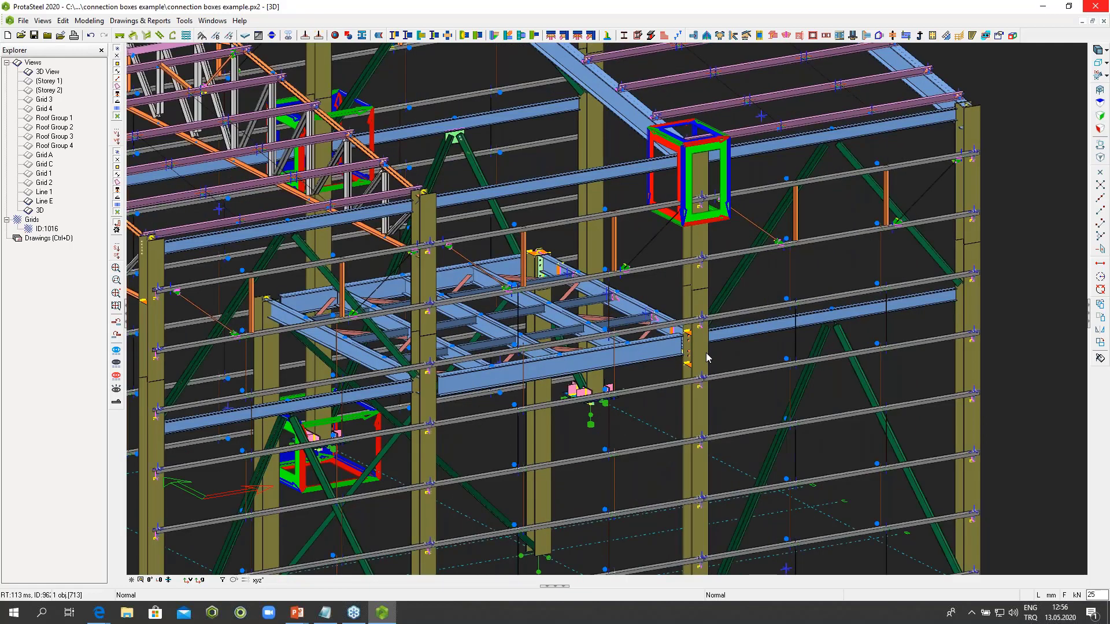
Step: Highlight the assembly of the column connected to the mezzanine corner and show only that assembly
{"action": "scroll", "coordinate": [708, 357], "scroll_direction": "up", "scroll_amount": 3}
{"action": "left_click", "coordinate": [696, 354]}
{"action": "right_click", "coordinate": [696, 354]}
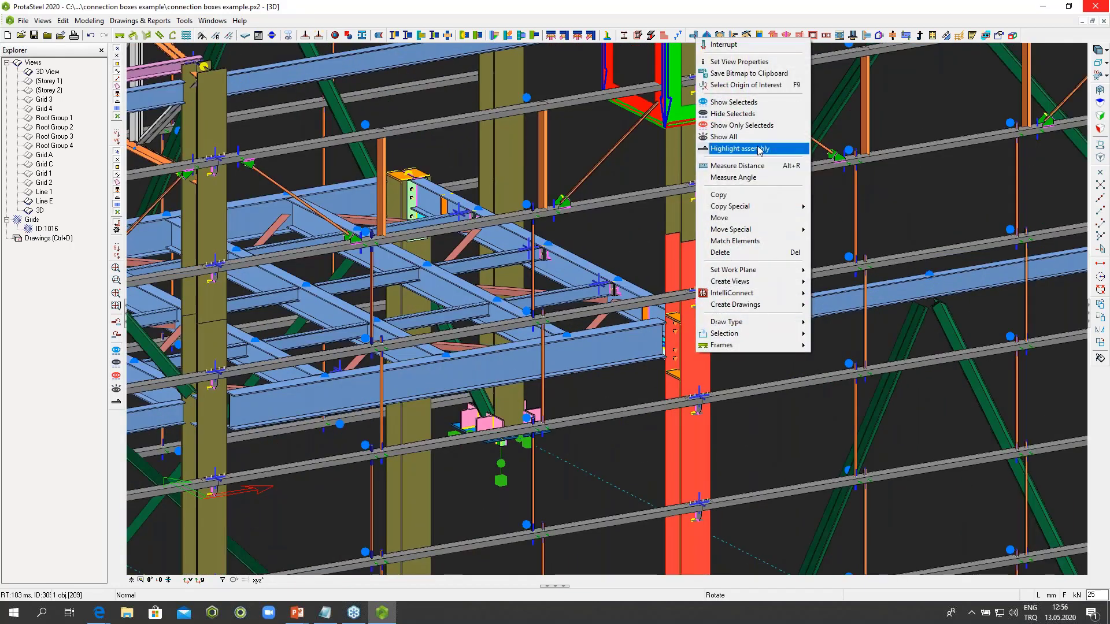
{"action": "left_click", "coordinate": [759, 149]}
{"action": "right_click", "coordinate": [759, 207]}
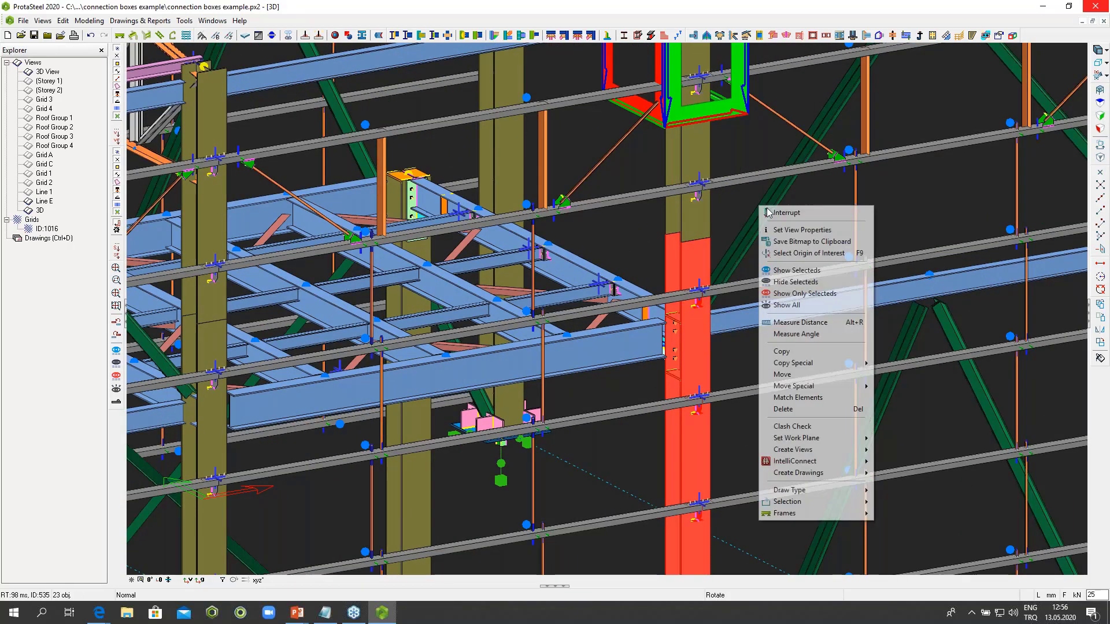
{"action": "left_click", "coordinate": [805, 293]}
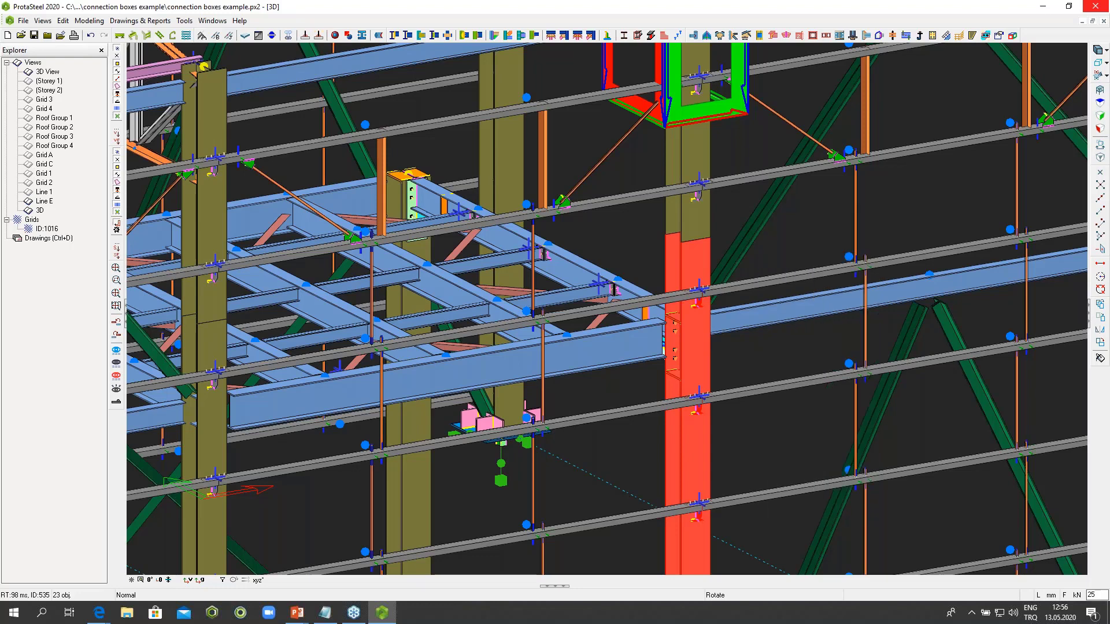
Step: Examine the isolated column assembly from different angles, including its stiffener plates, bolt holes and side rail brackets
{"action": "scroll", "coordinate": [723, 315], "scroll_direction": "up", "scroll_amount": 3}
{"action": "left_click", "coordinate": [751, 314]}
{"action": "middle_click_drag", "start_coordinate": [751, 314], "coordinate": [468, 190], "text": "ctrl"}
{"action": "left_click", "coordinate": [470, 209]}
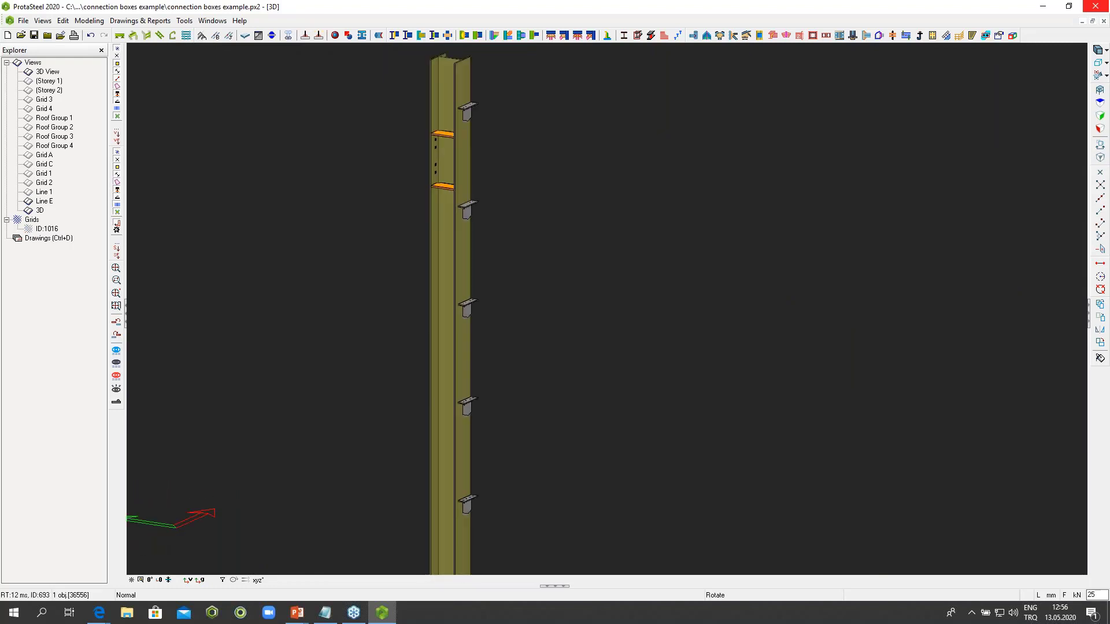
{"action": "mouse_move", "coordinate": [488, 136]}
{"action": "middle_mouse_down", "text": "ctrl"}
{"action": "mouse_move", "coordinate": [485, 110]}
{"action": "mouse_move", "coordinate": [479, 148]}
{"action": "mouse_move", "coordinate": [481, 123]}
{"action": "middle_mouse_up", "text": "ctrl"}
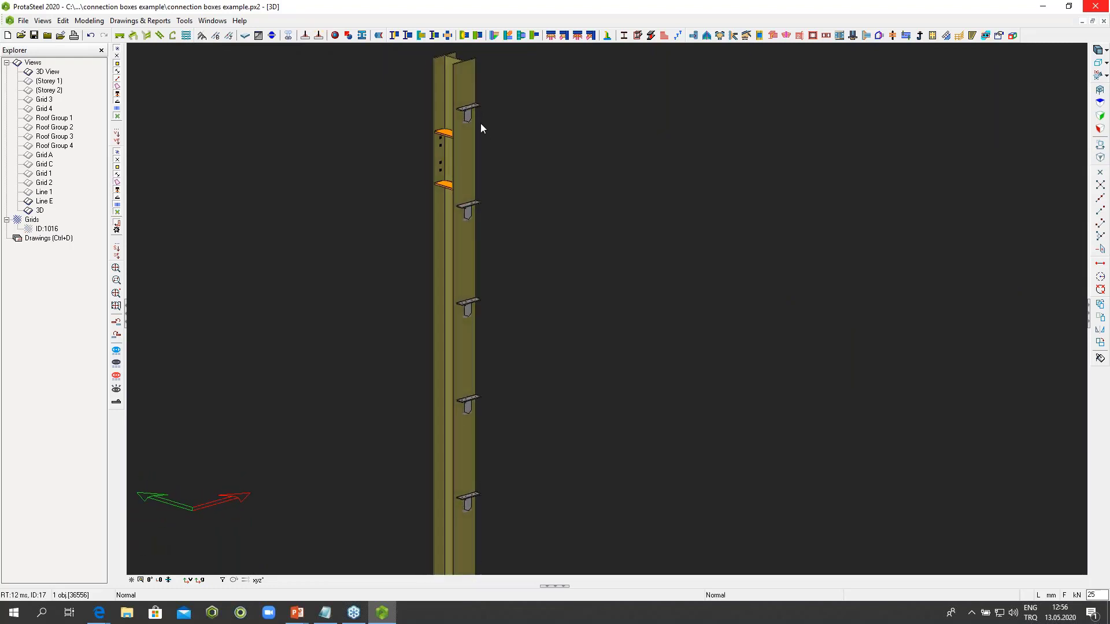
{"action": "scroll", "coordinate": [480, 114], "scroll_direction": "up", "scroll_amount": 4}
{"action": "scroll", "coordinate": [503, 153], "scroll_direction": "down", "scroll_amount": 4}
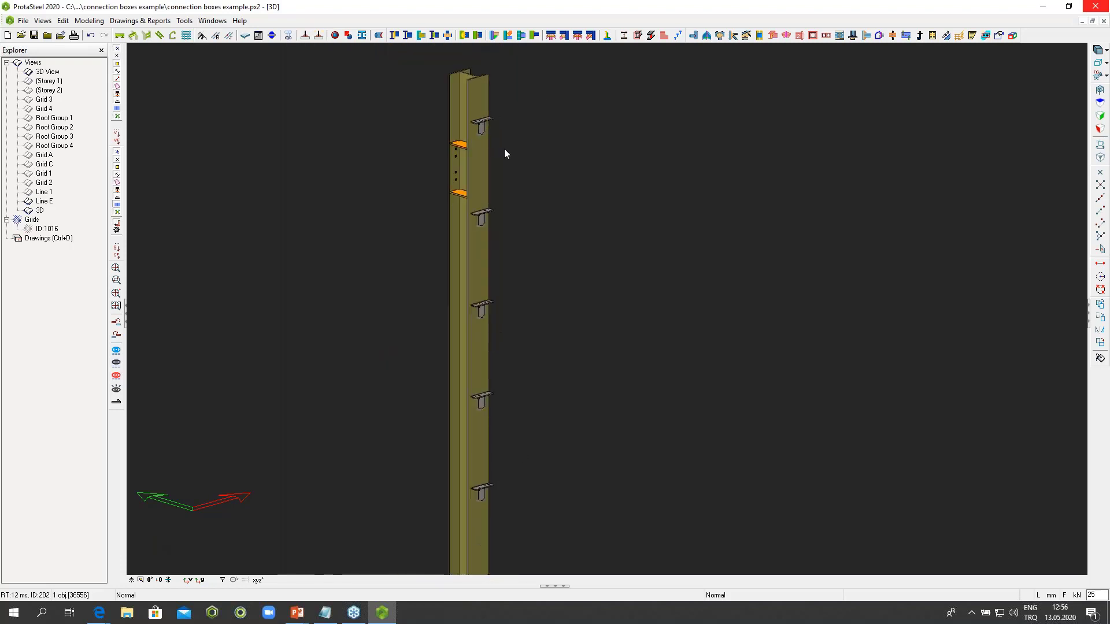
{"action": "middle_click_drag", "start_coordinate": [518, 168], "coordinate": [658, 218]}
{"action": "scroll", "coordinate": [646, 215], "scroll_direction": "up", "scroll_amount": 3}
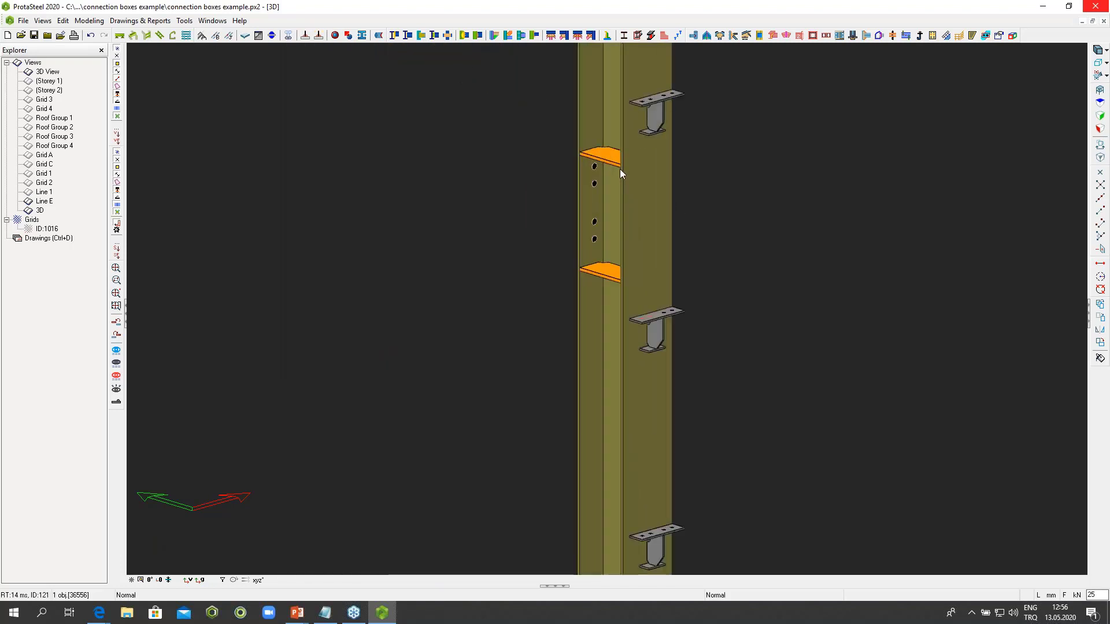
{"action": "scroll", "coordinate": [609, 163], "scroll_direction": "up", "scroll_amount": 3}
{"action": "scroll", "coordinate": [609, 163], "scroll_direction": "down", "scroll_amount": 4}
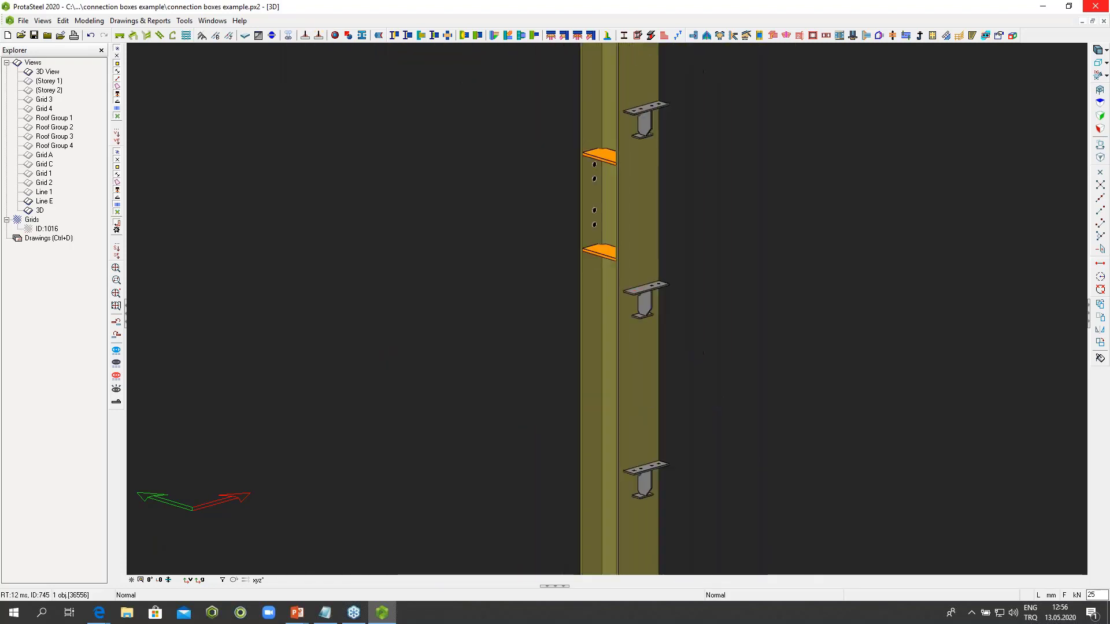
{"action": "scroll", "coordinate": [610, 165], "scroll_direction": "down", "scroll_amount": 5}
Step: Show all elements of the structure again and bring the whole building into view
{"action": "right_click", "coordinate": [642, 172]}
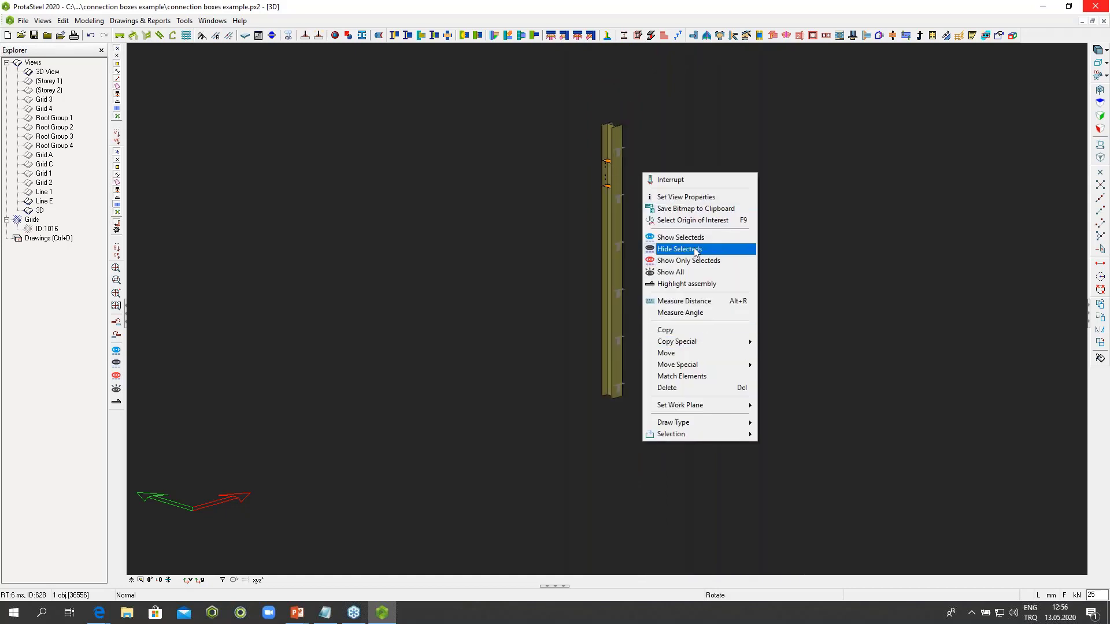
{"action": "left_click", "coordinate": [688, 272]}
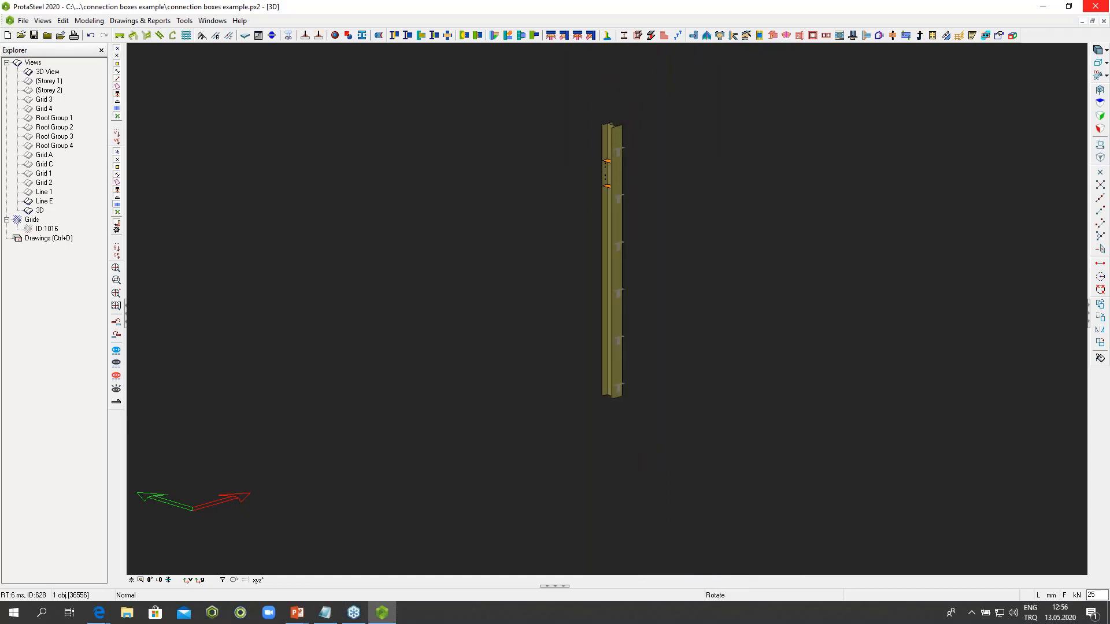
{"action": "middle_click_drag", "start_coordinate": [405, 132], "coordinate": [515, 242]}
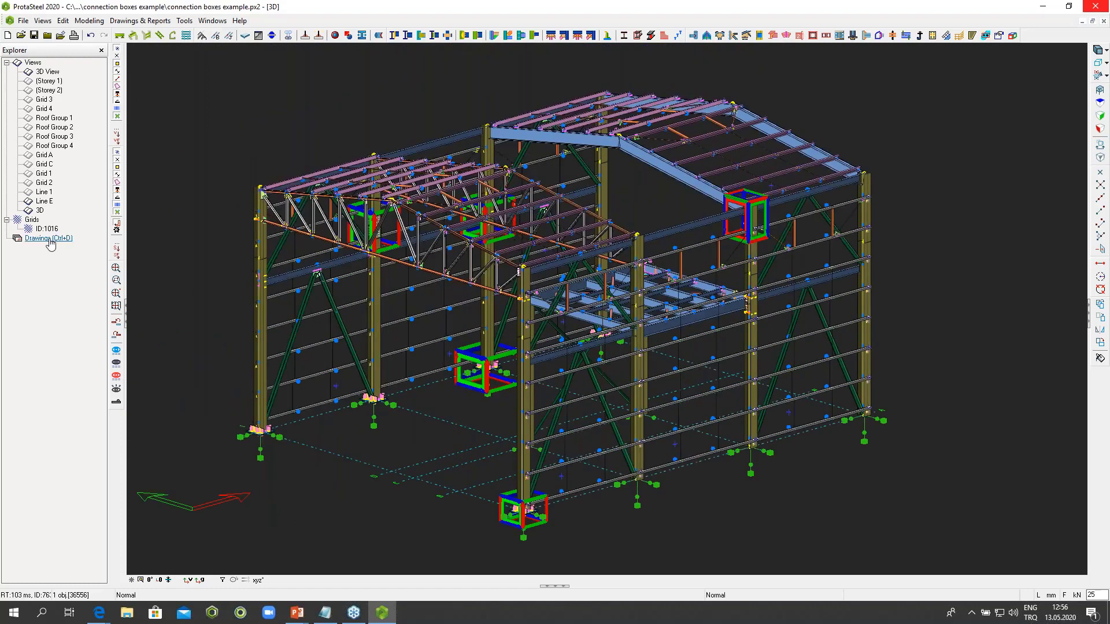
Step: Select the elements around the roof truss and look at their part and assembly drawing creation options
{"action": "left_click_drag", "start_coordinate": [281, 154], "coordinate": [513, 245]}
{"action": "right_click", "coordinate": [513, 245]}
{"action": "mouse_move", "coordinate": [580, 526]}
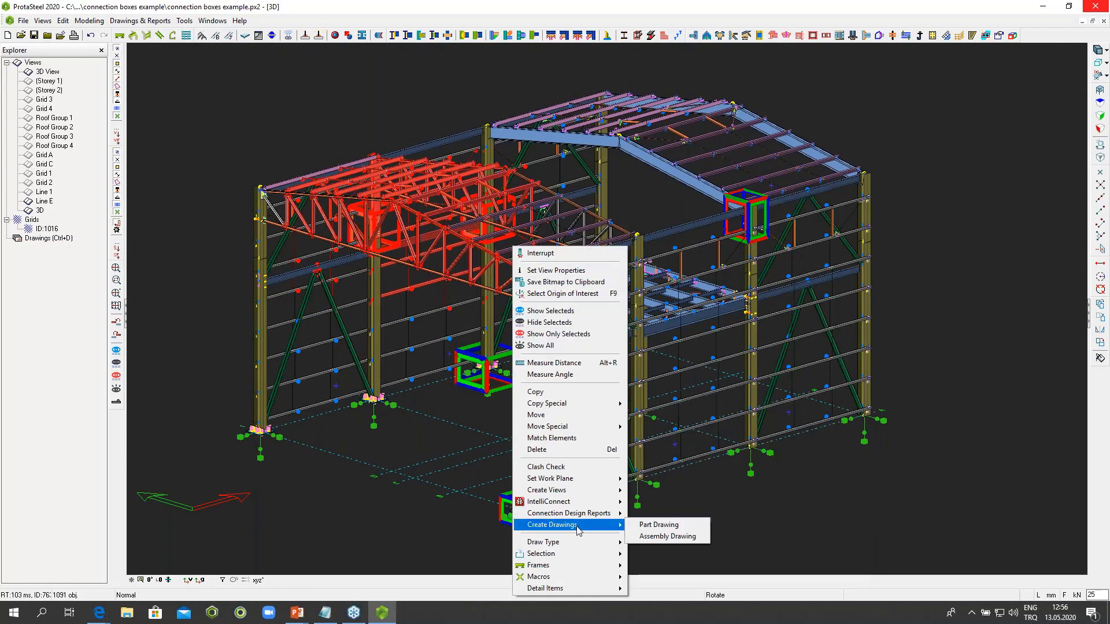
{"action": "left_click", "coordinate": [664, 537]}
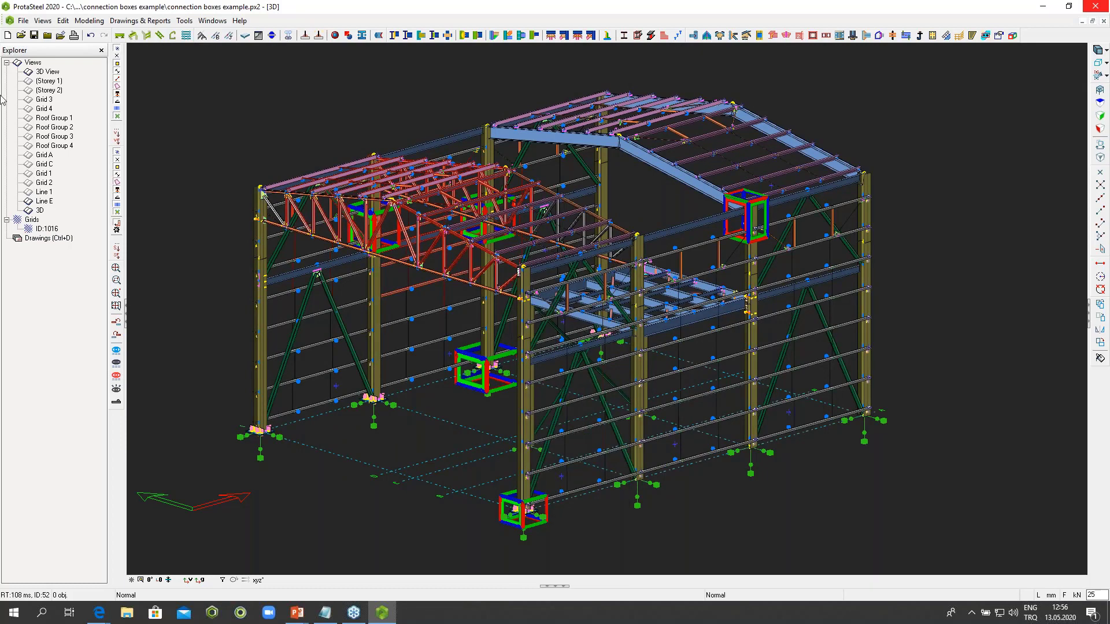
Step: Switch to the Drawing Module and open drawing 835-156-CE-001 from the Drawings Manager
{"action": "double_click", "coordinate": [49, 239]}
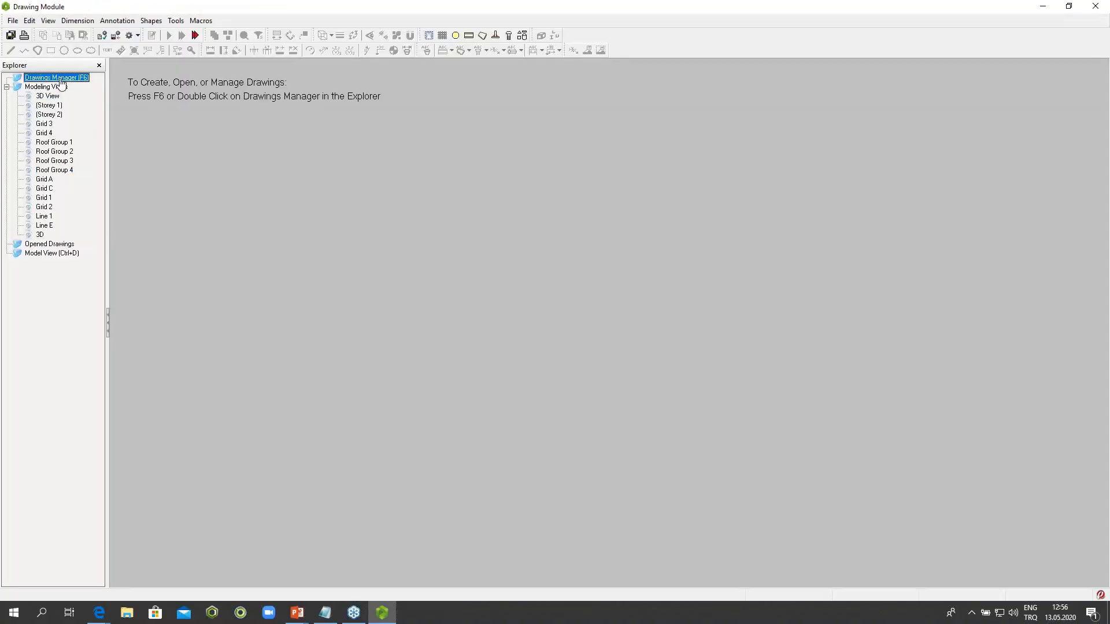
{"action": "double_click", "coordinate": [62, 79]}
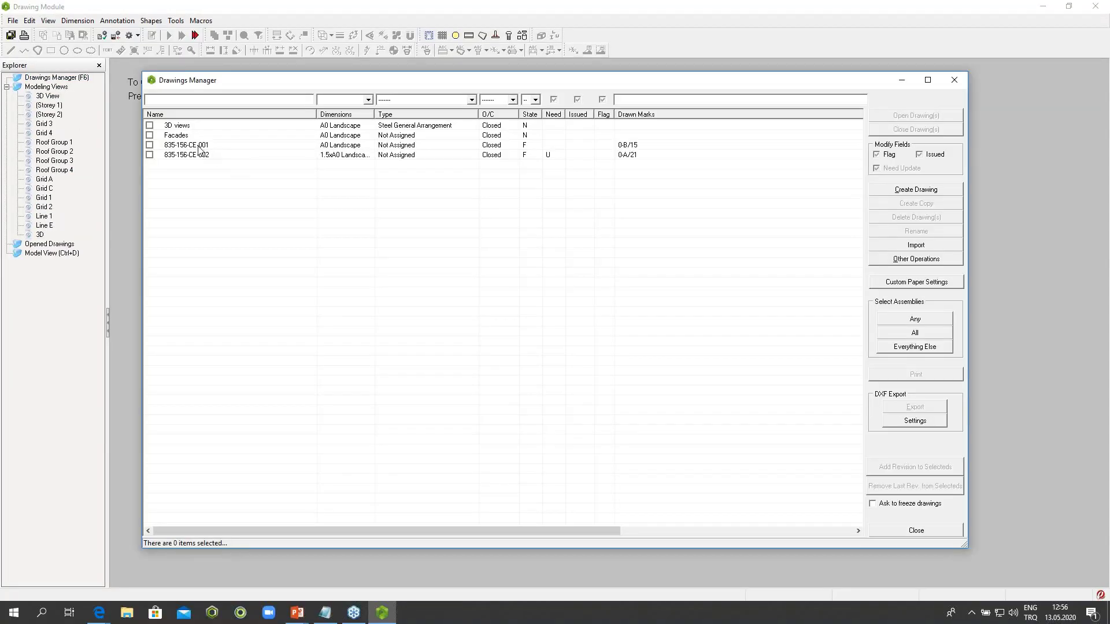
{"action": "double_click", "coordinate": [198, 145]}
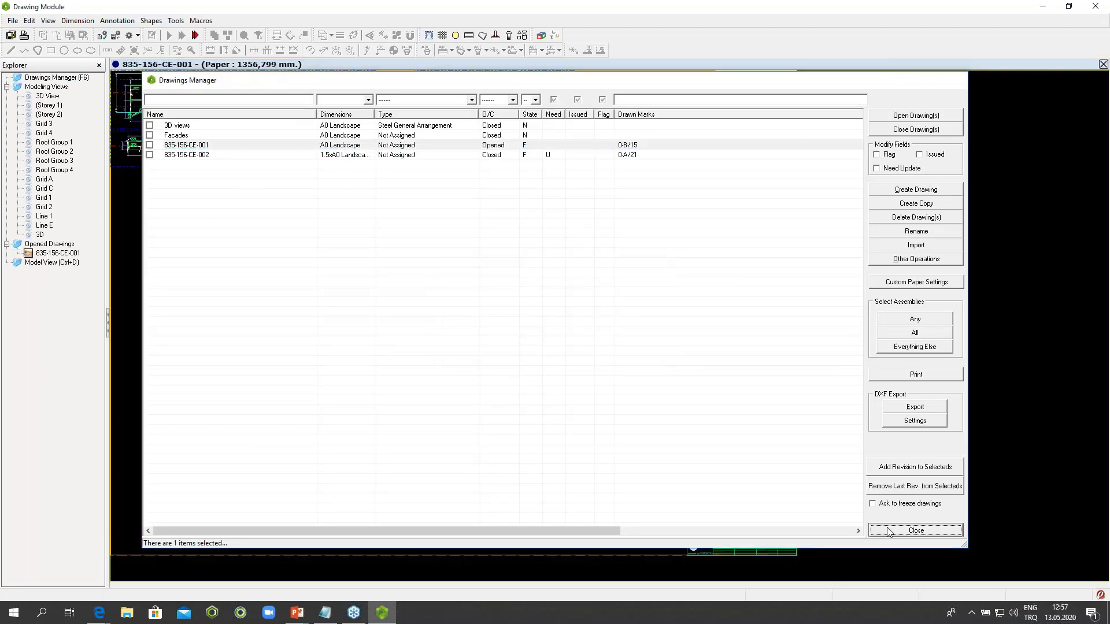
{"action": "left_click", "coordinate": [894, 532]}
Step: Examine the main view of beam assembly B/15 and its section B-B, including dimensions, part marks and weld symbols
{"action": "scroll", "coordinate": [421, 181], "scroll_direction": "up", "scroll_amount": 8}
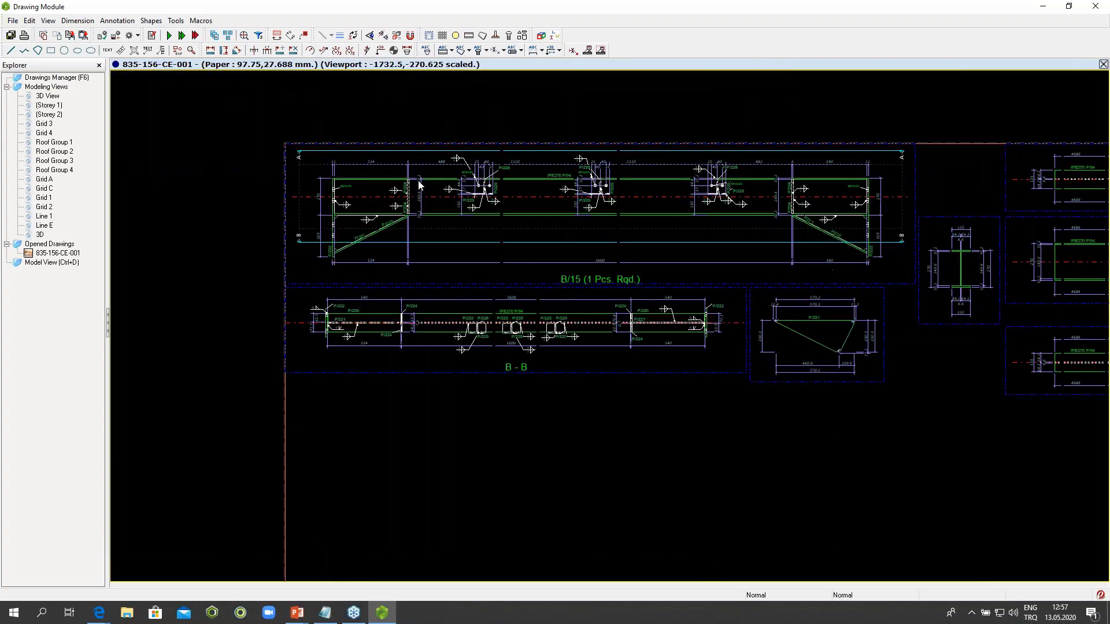
{"action": "scroll", "coordinate": [471, 224], "scroll_direction": "up", "scroll_amount": 3}
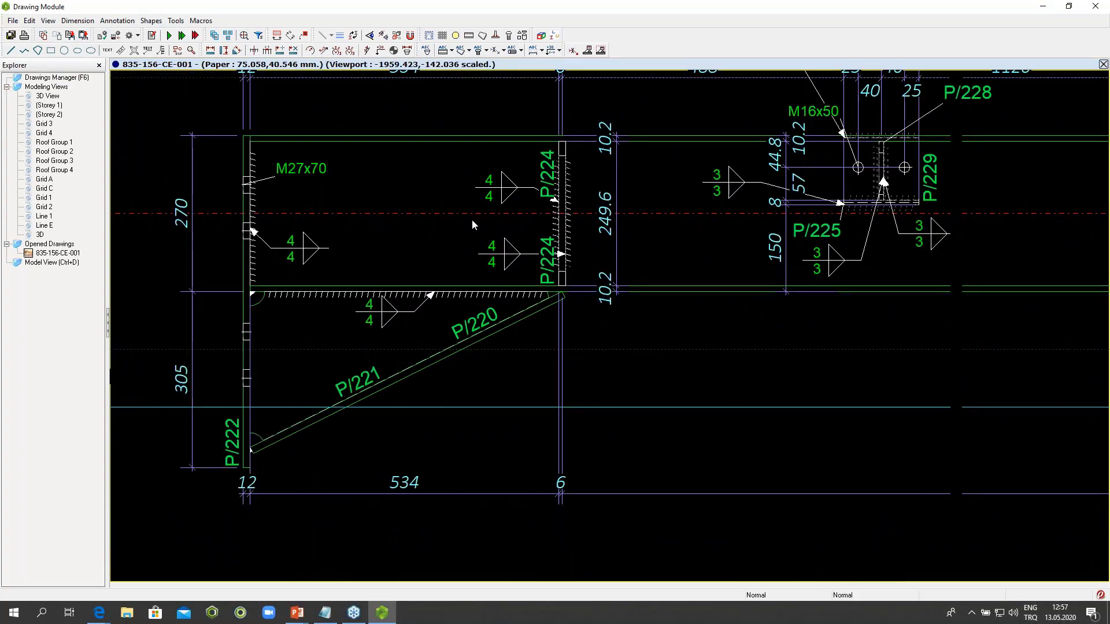
{"action": "scroll", "coordinate": [471, 221], "scroll_direction": "down", "scroll_amount": 2}
{"action": "middle_click_drag", "start_coordinate": [595, 233], "coordinate": [270, 212]}
{"action": "middle_click_drag", "start_coordinate": [628, 241], "coordinate": [327, 233]}
{"action": "middle_click_drag", "start_coordinate": [808, 231], "coordinate": [488, 219]}
{"action": "scroll", "coordinate": [704, 245], "scroll_direction": "down", "scroll_amount": 1}
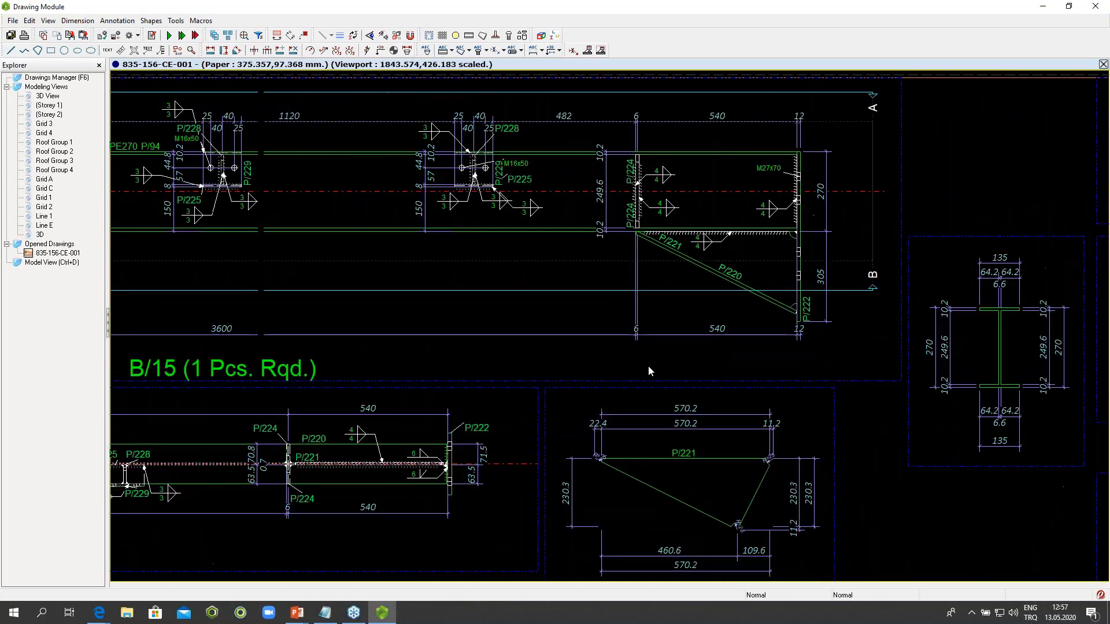
{"action": "middle_click_drag", "start_coordinate": [684, 294], "coordinate": [744, 170]}
{"action": "middle_click_drag", "start_coordinate": [625, 349], "coordinate": [975, 329]}
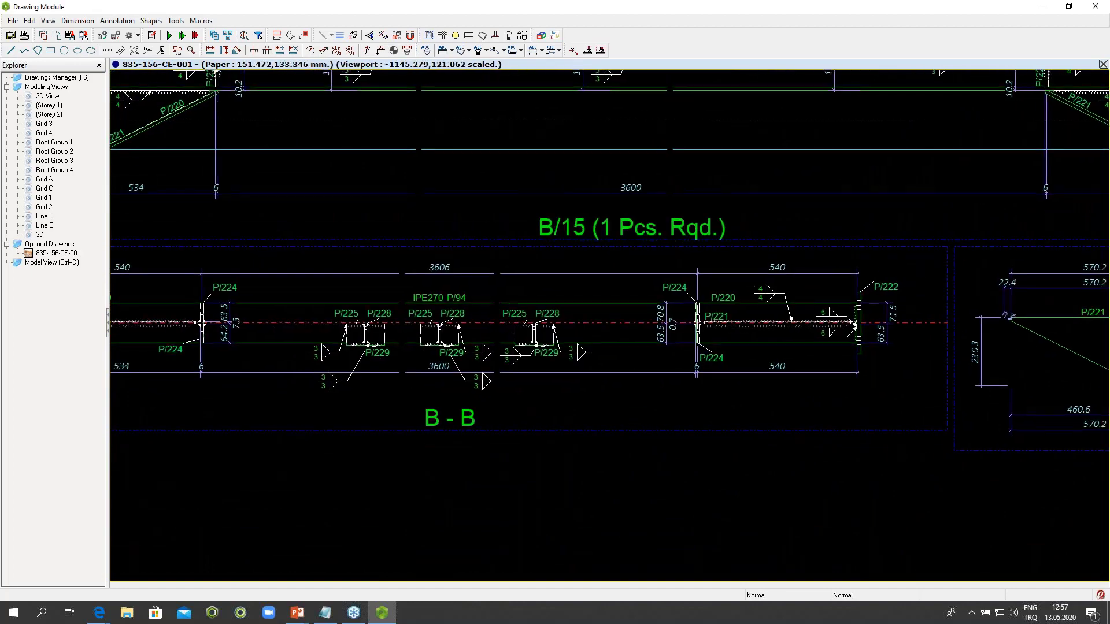
{"action": "middle_click_drag", "start_coordinate": [328, 332], "coordinate": [420, 338]}
Step: Examine the single-part views, section A-A and the material list of beam assembly B/15
{"action": "scroll", "coordinate": [419, 337], "scroll_direction": "down", "scroll_amount": 5}
{"action": "middle_click_drag", "start_coordinate": [845, 340], "coordinate": [560, 346]}
{"action": "scroll", "coordinate": [735, 300], "scroll_direction": "up", "scroll_amount": 2}
{"action": "scroll", "coordinate": [496, 138], "scroll_direction": "up", "scroll_amount": 2}
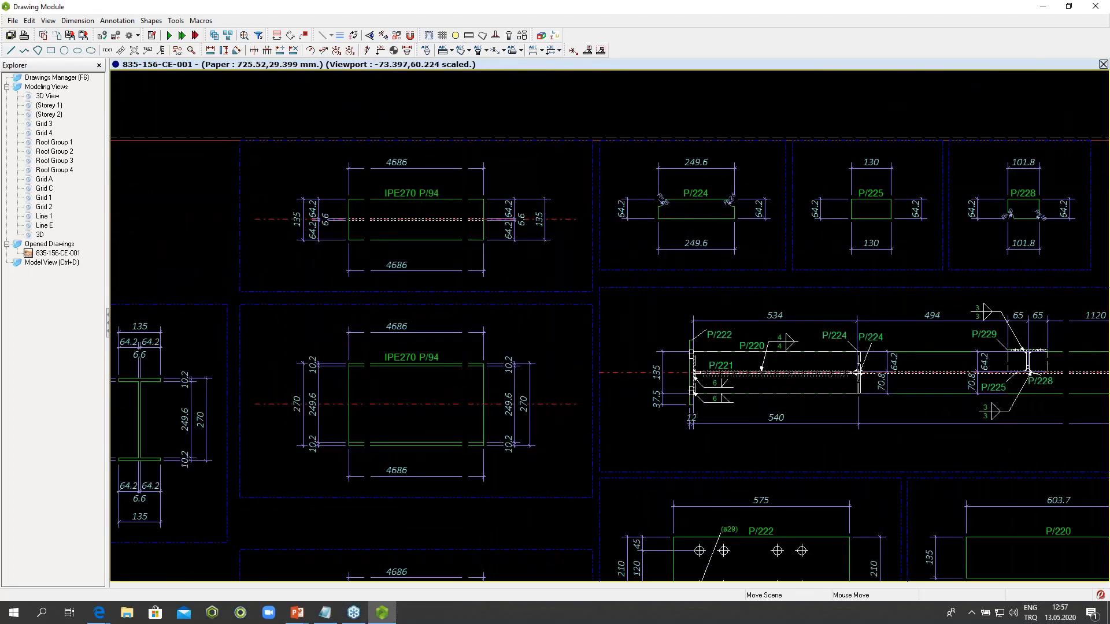
{"action": "middle_click_drag", "start_coordinate": [854, 226], "coordinate": [435, 236]}
{"action": "scroll", "coordinate": [566, 222], "scroll_direction": "up", "scroll_amount": 2}
{"action": "scroll", "coordinate": [566, 223], "scroll_direction": "down", "scroll_amount": 6}
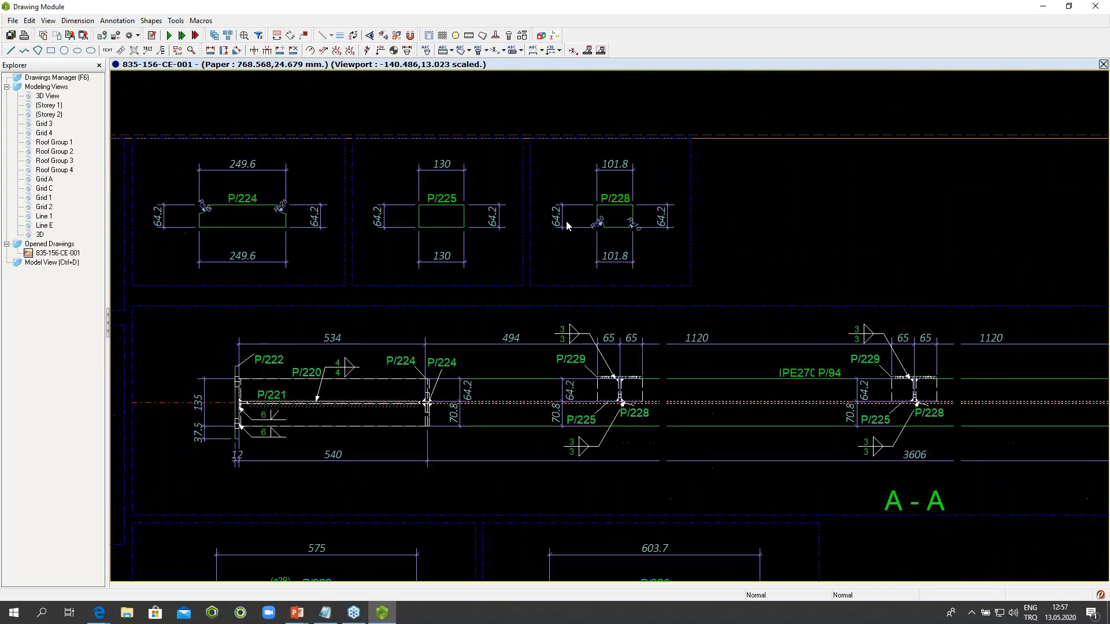
{"action": "middle_click_drag", "start_coordinate": [603, 411], "coordinate": [335, 434]}
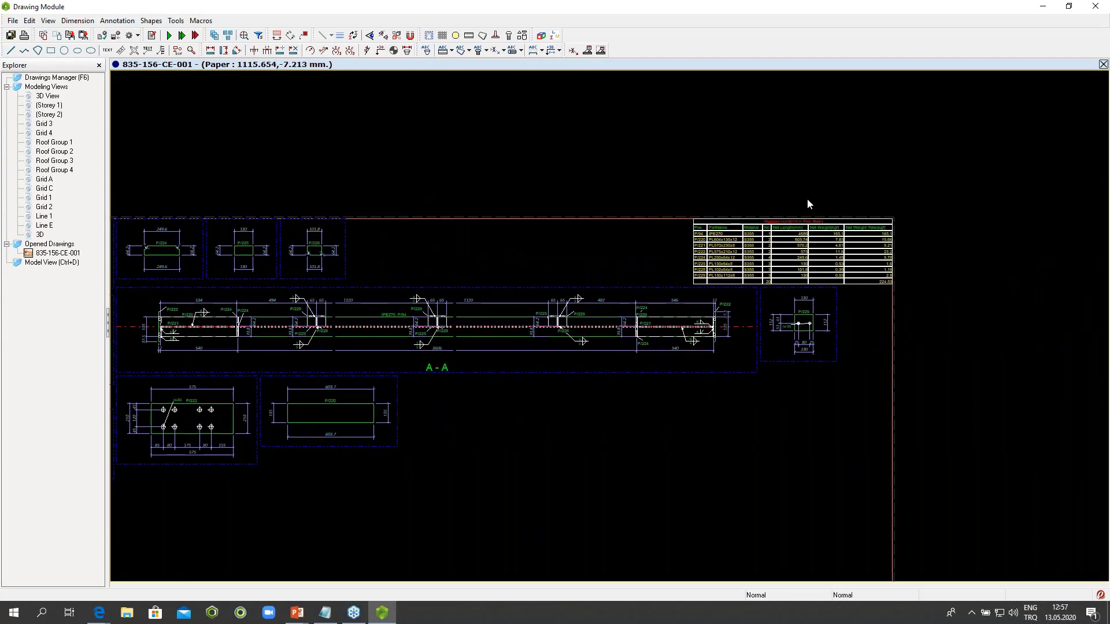
{"action": "scroll", "coordinate": [880, 243], "scroll_direction": "up", "scroll_amount": 4}
{"action": "scroll", "coordinate": [879, 249], "scroll_direction": "down", "scroll_amount": 1}
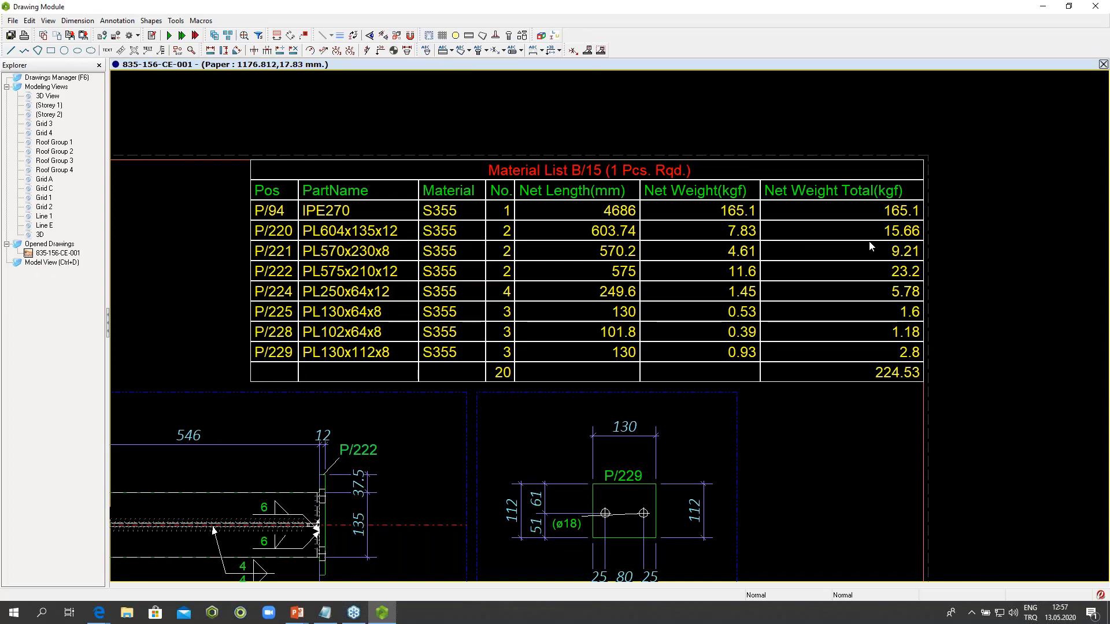
Step: Review the overall sheet layout of the B/15 drawing and select its main assembly view
{"action": "scroll", "coordinate": [880, 243], "scroll_direction": "down", "scroll_amount": 5}
{"action": "scroll", "coordinate": [845, 257], "scroll_direction": "down", "scroll_amount": 2}
{"action": "mouse_move", "coordinate": [624, 409]}
{"action": "middle_mouse_down"}
{"action": "mouse_move", "coordinate": [676, 263]}
{"action": "mouse_move", "coordinate": [822, 332]}
{"action": "middle_mouse_up"}
{"action": "scroll", "coordinate": [631, 215], "scroll_direction": "up", "scroll_amount": 6}
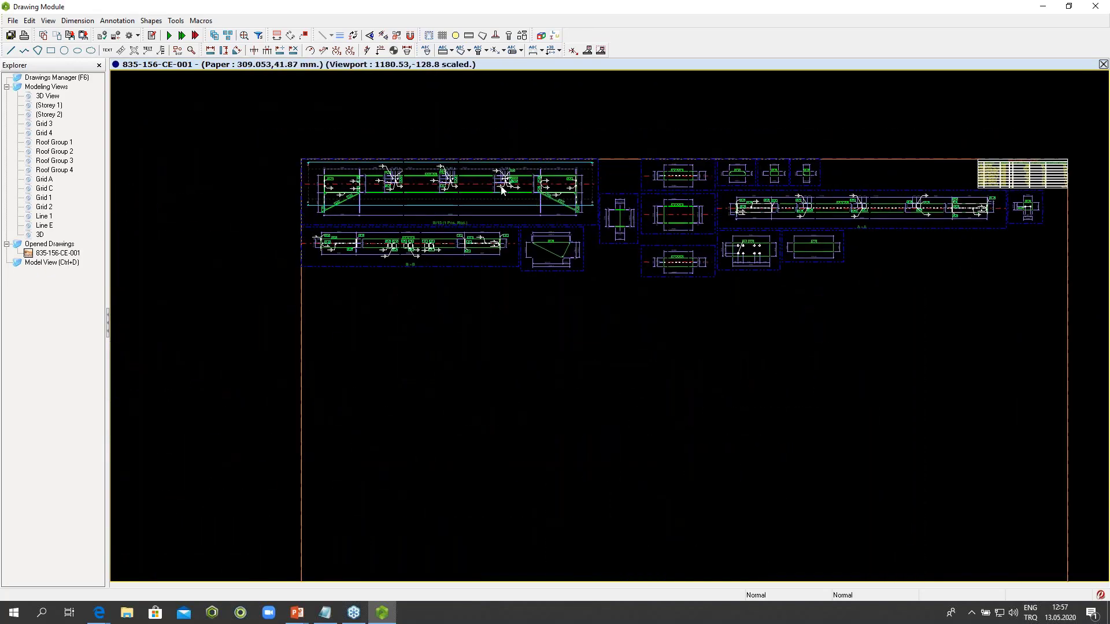
{"action": "scroll", "coordinate": [505, 189], "scroll_direction": "up", "scroll_amount": 2}
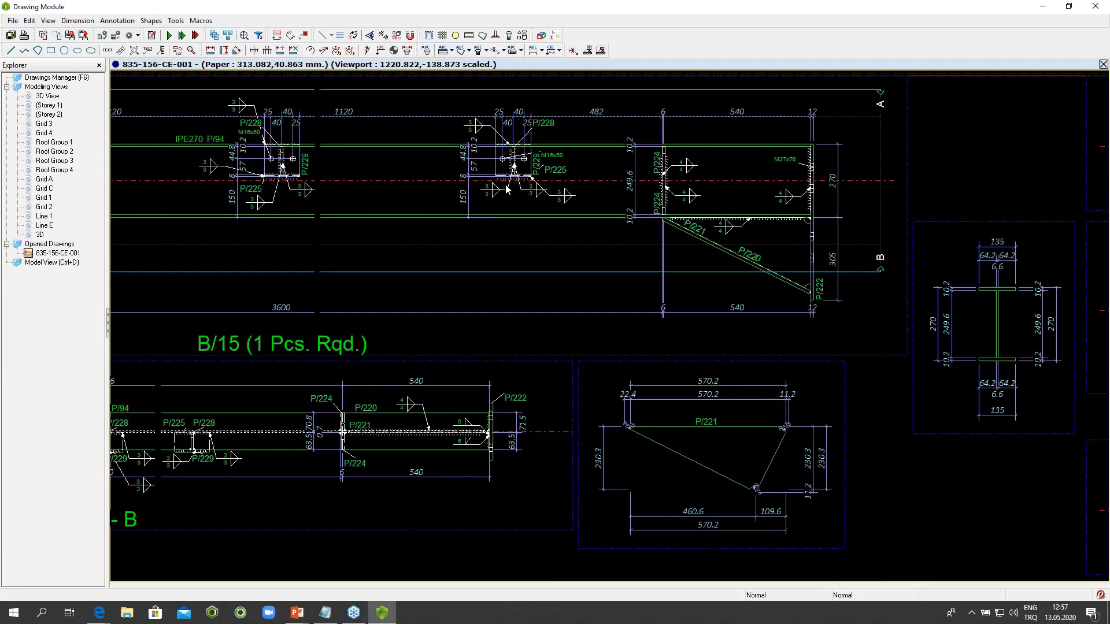
{"action": "left_click", "coordinate": [584, 259]}
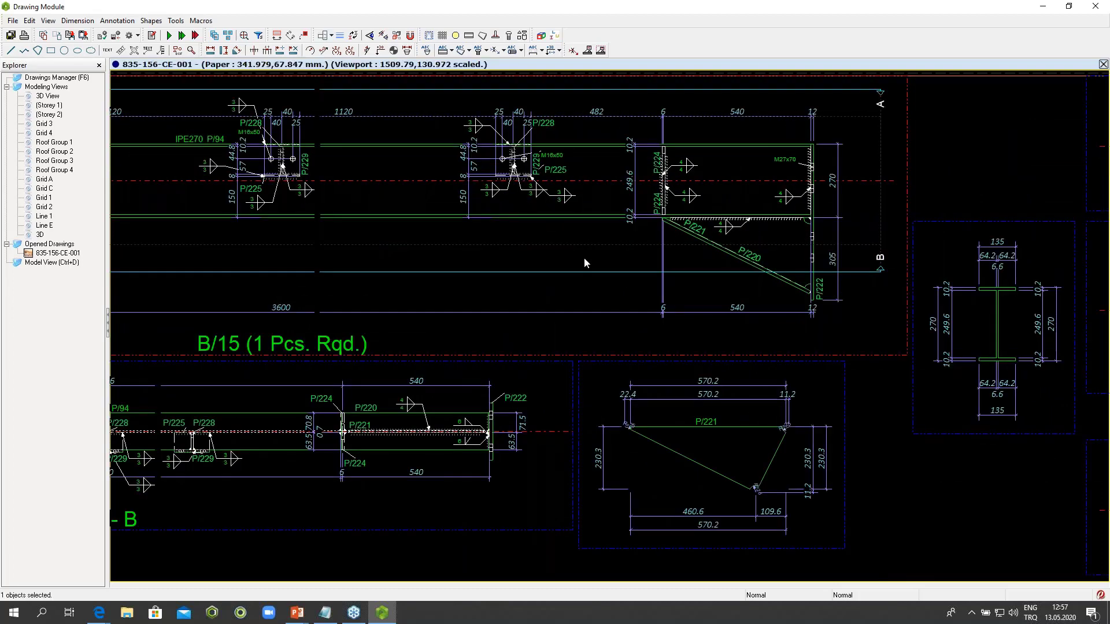
{"action": "scroll", "coordinate": [584, 258], "scroll_direction": "down", "scroll_amount": 3}
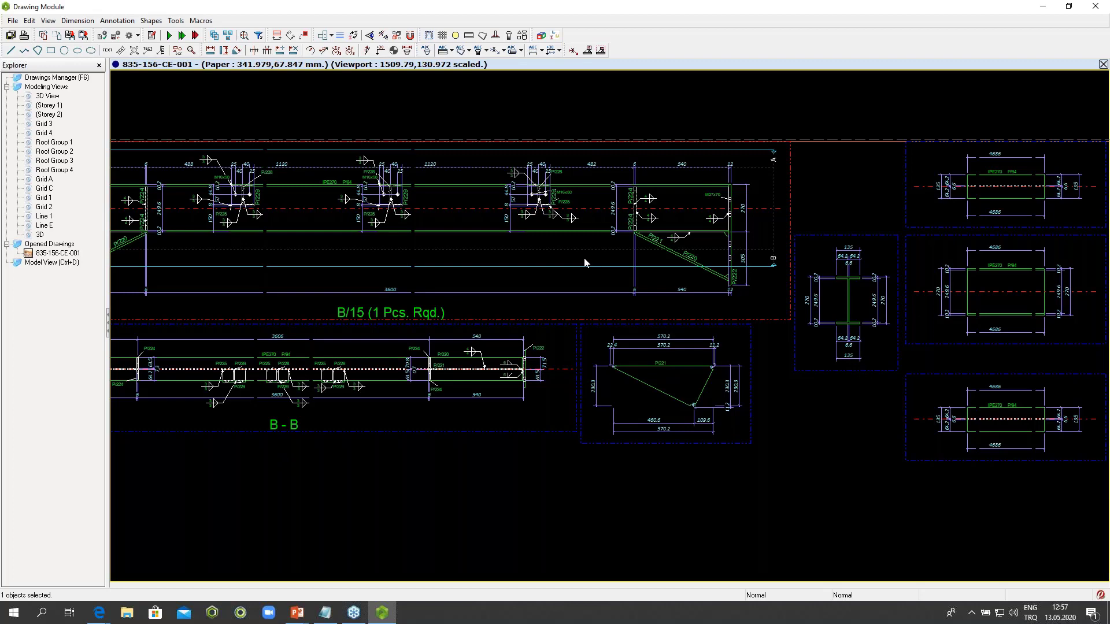
{"action": "scroll", "coordinate": [584, 263], "scroll_direction": "down", "scroll_amount": 2}
{"action": "middle_click_drag", "start_coordinate": [775, 336], "coordinate": [619, 299]}
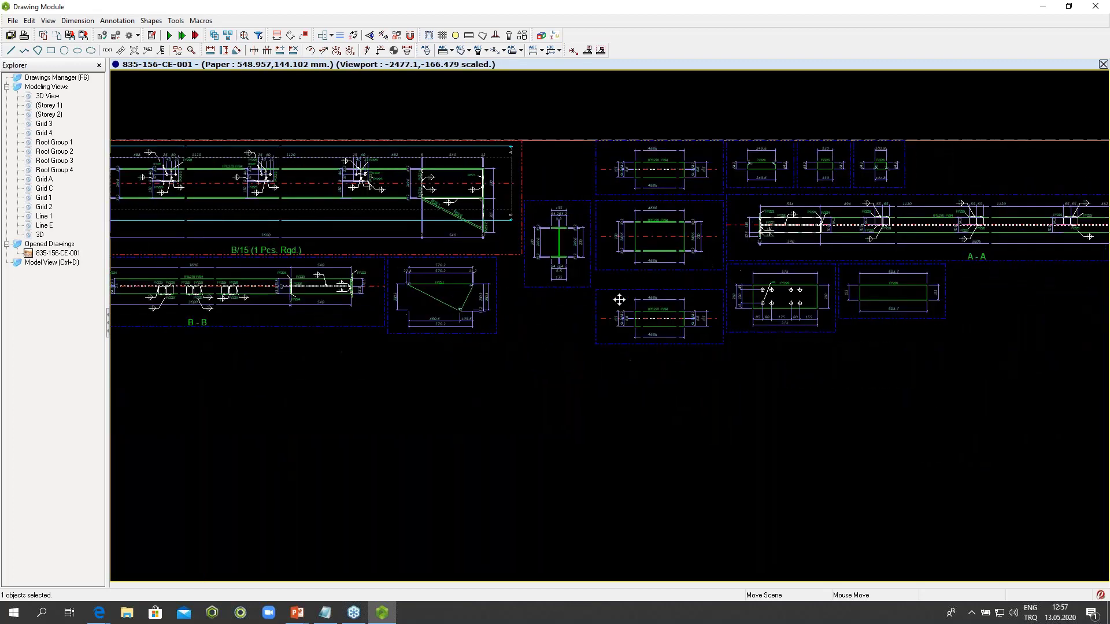
Step: Close drawing 835-156-CE-001 without saving and open drawing 835-156-CE-002 from the Drawings Manager
{"action": "left_click", "coordinate": [1102, 64]}
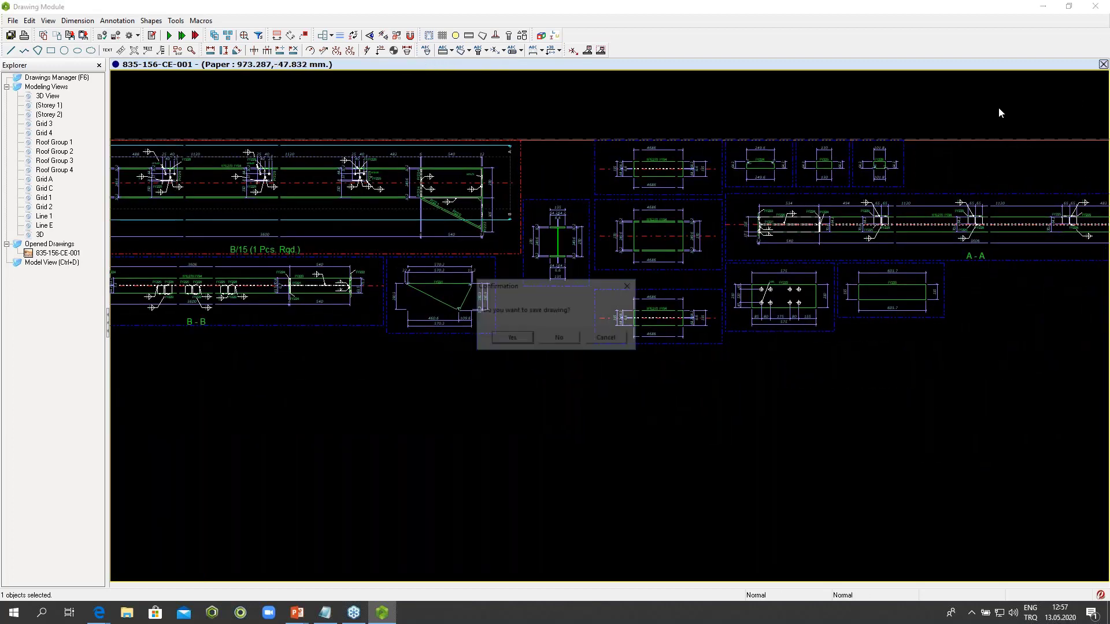
{"action": "left_click", "coordinate": [558, 339]}
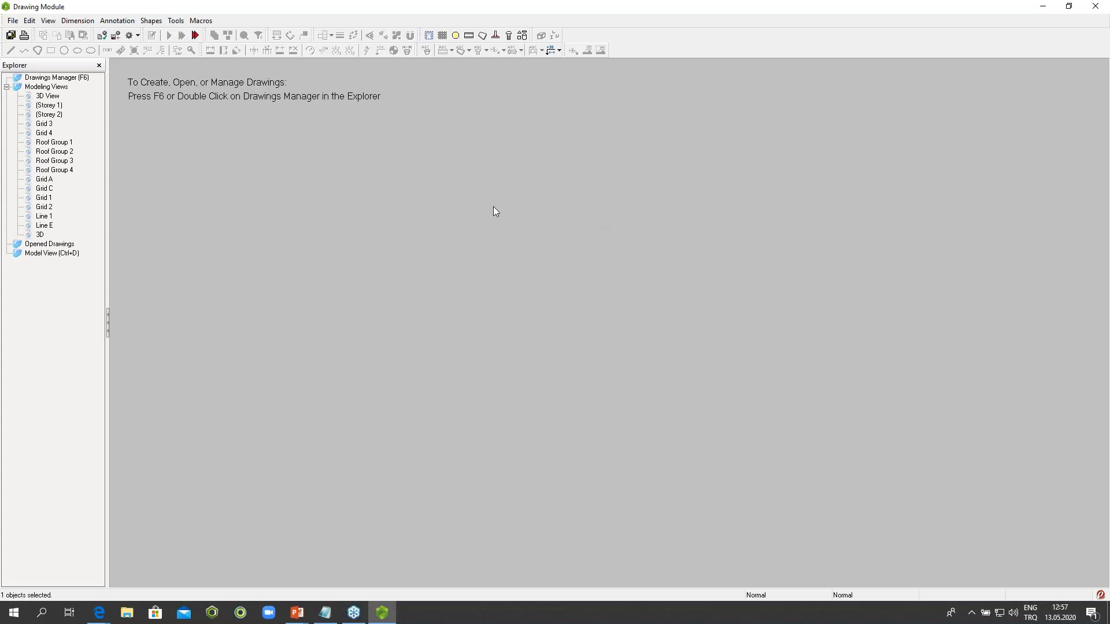
{"action": "double_click", "coordinate": [57, 78]}
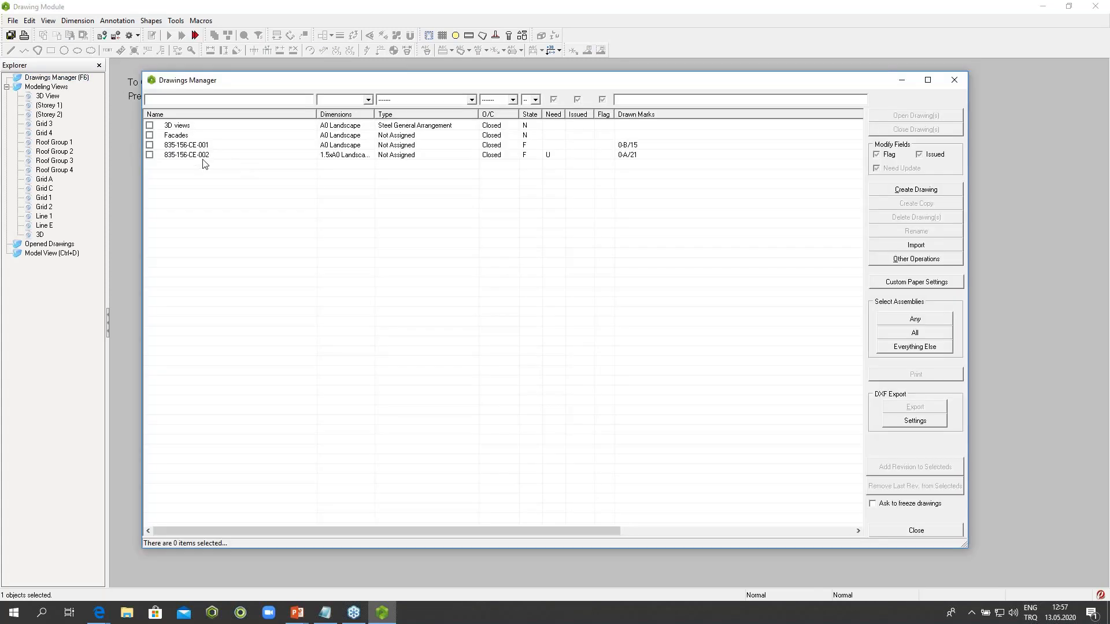
{"action": "double_click", "coordinate": [204, 155]}
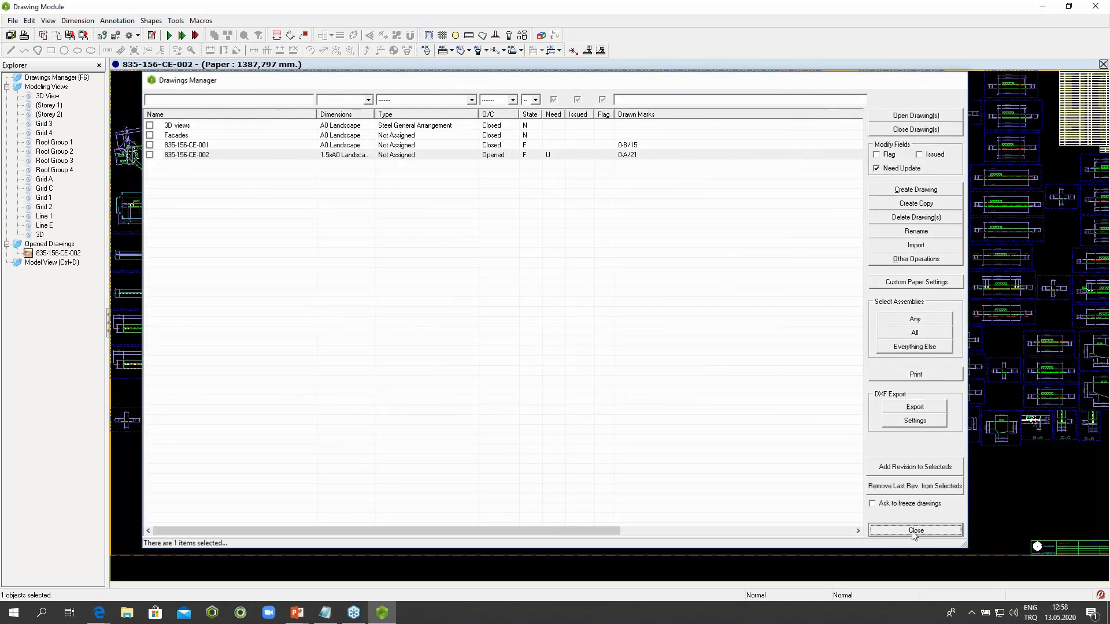
{"action": "left_click", "coordinate": [911, 530]}
Step: Examine the truss assembly A/21 drawing along its full length, including its dimensions, node details, sections and part views
{"action": "left_click_drag", "start_coordinate": [798, 315], "coordinate": [1007, 371]}
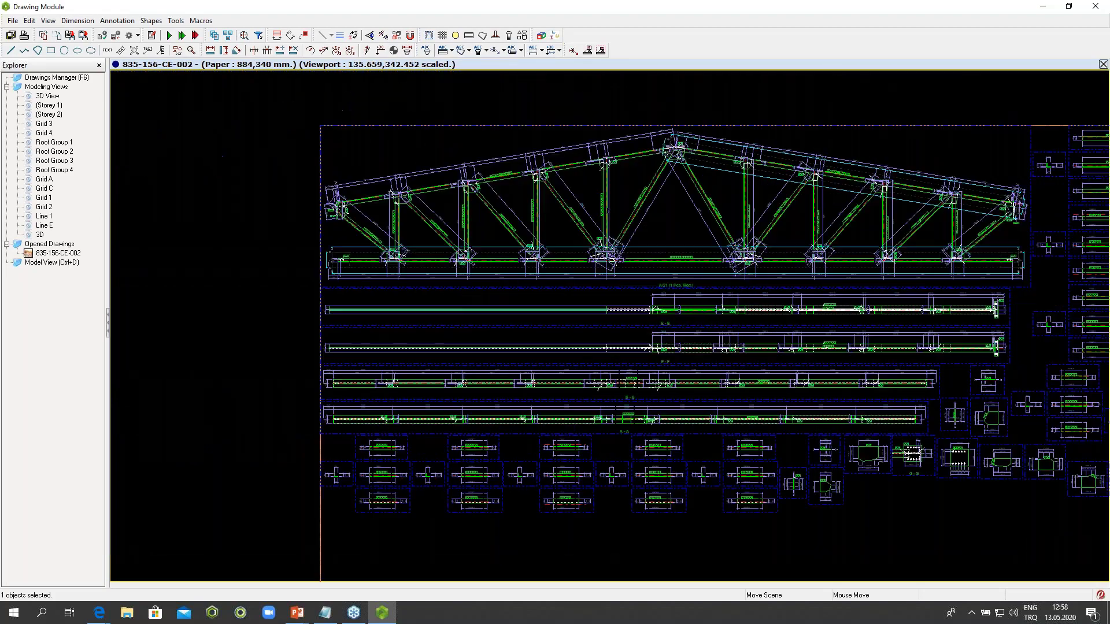
{"action": "scroll", "coordinate": [379, 226], "scroll_direction": "up", "scroll_amount": 6}
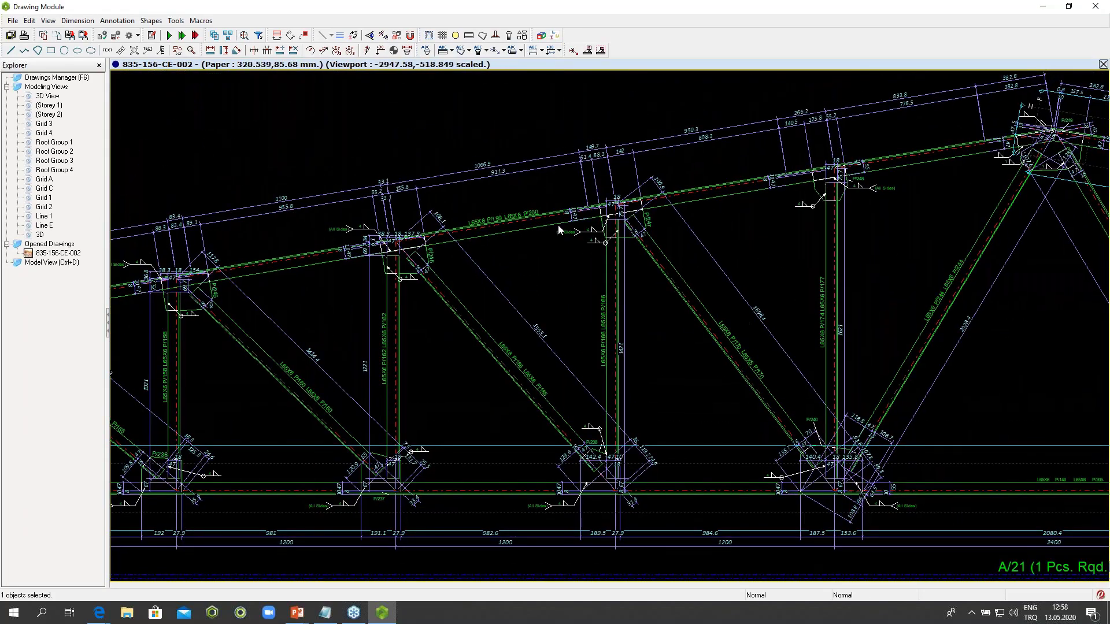
{"action": "middle_click_drag", "start_coordinate": [640, 299], "coordinate": [420, 268]}
{"action": "middle_click_drag", "start_coordinate": [730, 310], "coordinate": [342, 303]}
{"action": "middle_click_drag", "start_coordinate": [671, 345], "coordinate": [610, 346]}
{"action": "middle_click_drag", "start_coordinate": [897, 377], "coordinate": [556, 337]}
{"action": "middle_click_drag", "start_coordinate": [784, 340], "coordinate": [616, 321]}
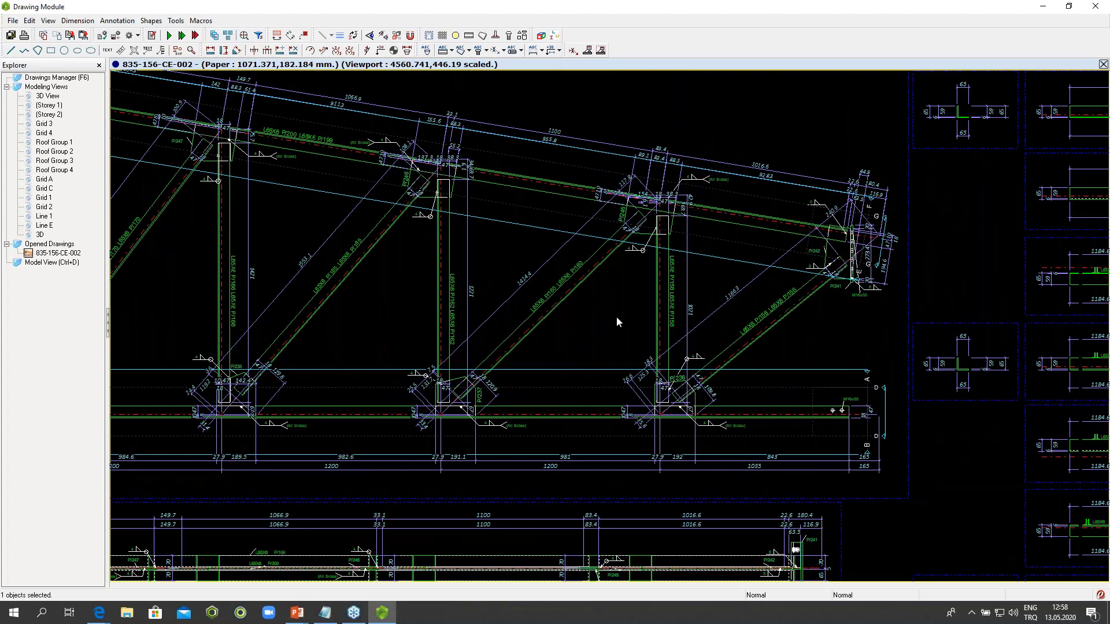
{"action": "scroll", "coordinate": [616, 317], "scroll_direction": "down", "scroll_amount": 4}
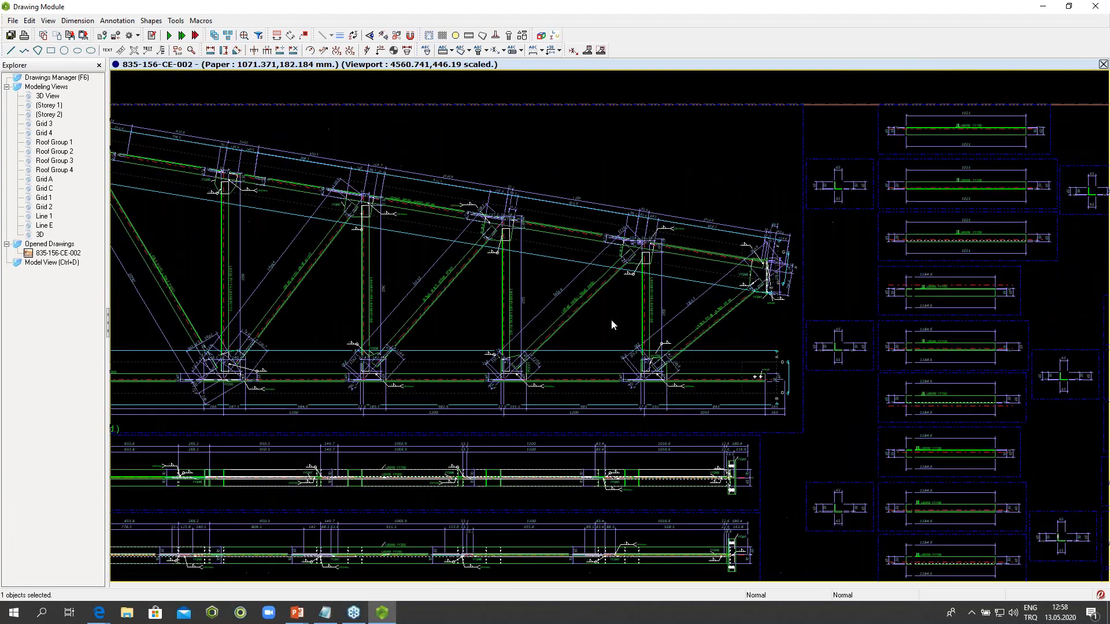
{"action": "middle_click_drag", "start_coordinate": [655, 216], "coordinate": [712, 100]}
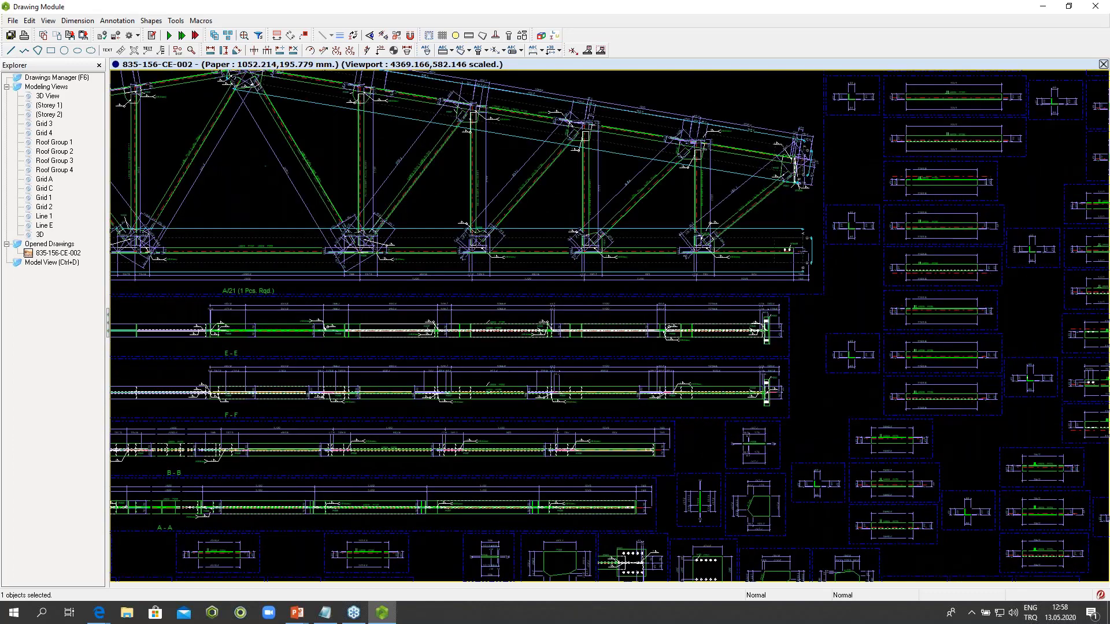
Step: Review the single-part views, material list and overall sheet layout of the truss assembly A/21 drawing
{"action": "middle_click_drag", "start_coordinate": [896, 349], "coordinate": [512, 349]}
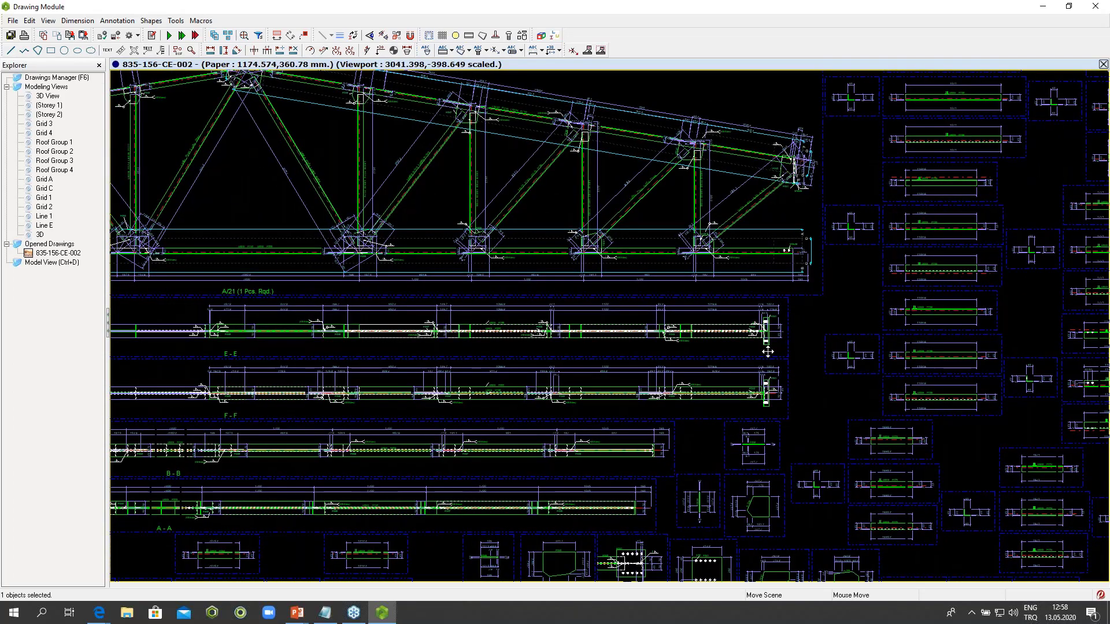
{"action": "middle_click_drag", "start_coordinate": [884, 254], "coordinate": [716, 205]}
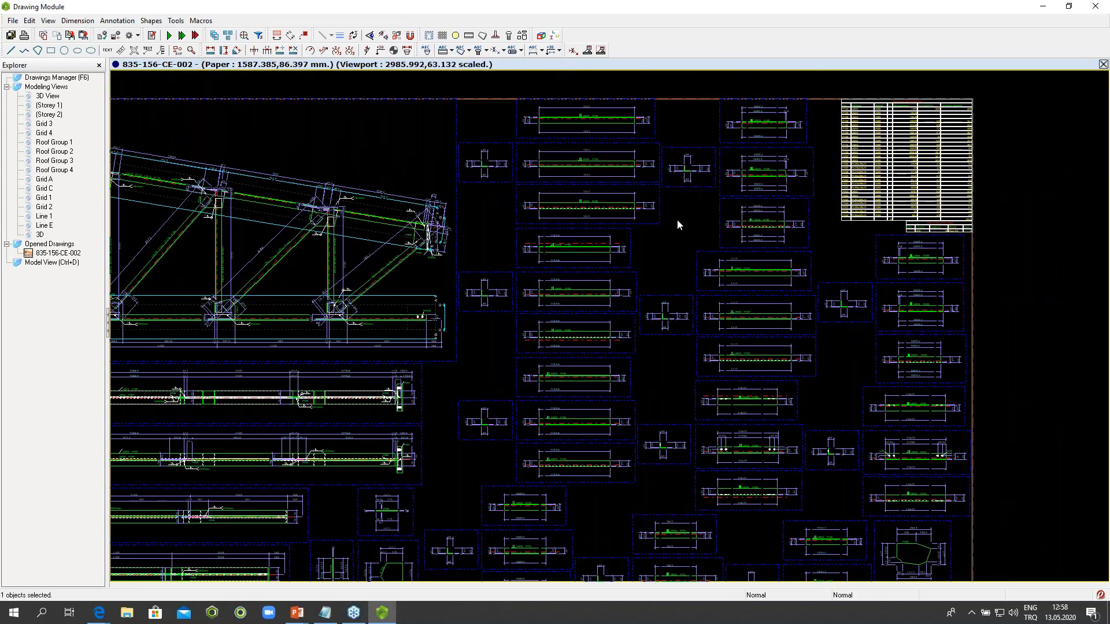
{"action": "scroll", "coordinate": [790, 179], "scroll_direction": "down", "scroll_amount": 2}
{"action": "middle_click_drag", "start_coordinate": [402, 243], "coordinate": [872, 270]}
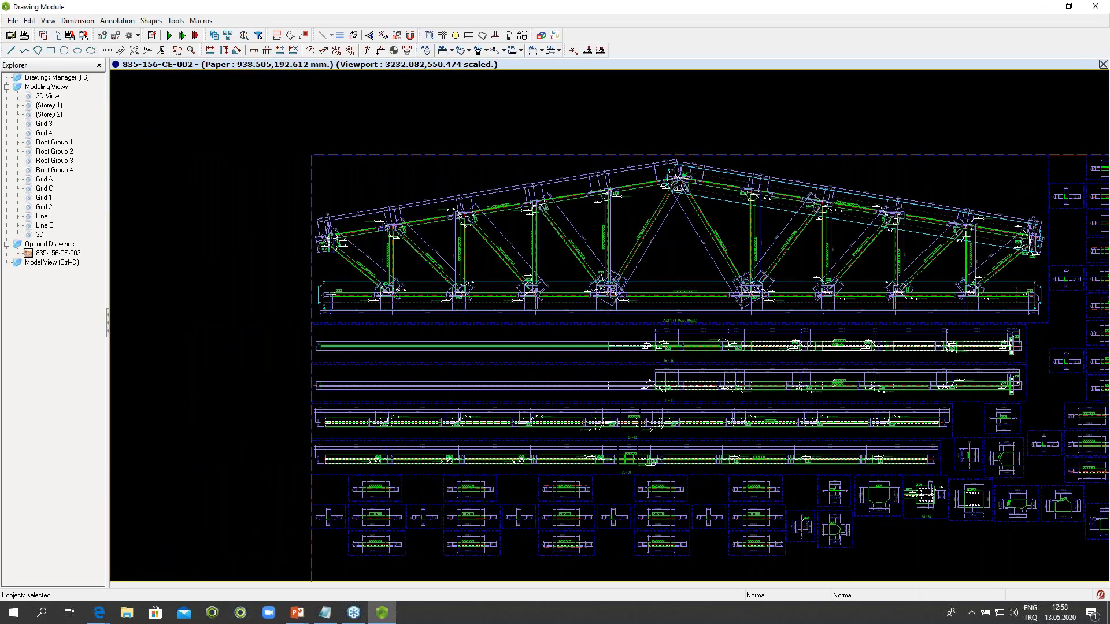
Step: Close drawing 835-156-CE-002 without saving and exit the Drawing Module to return to the 3D model
{"action": "left_click", "coordinate": [1104, 66]}
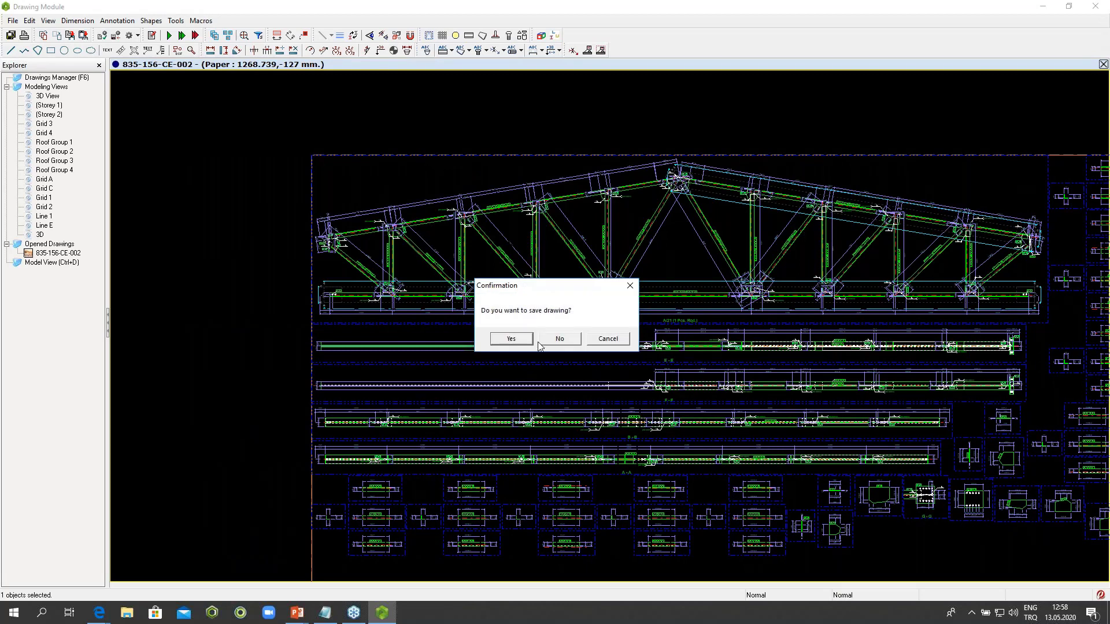
{"action": "left_click", "coordinate": [561, 339]}
{"action": "left_click", "coordinate": [1094, 6]}
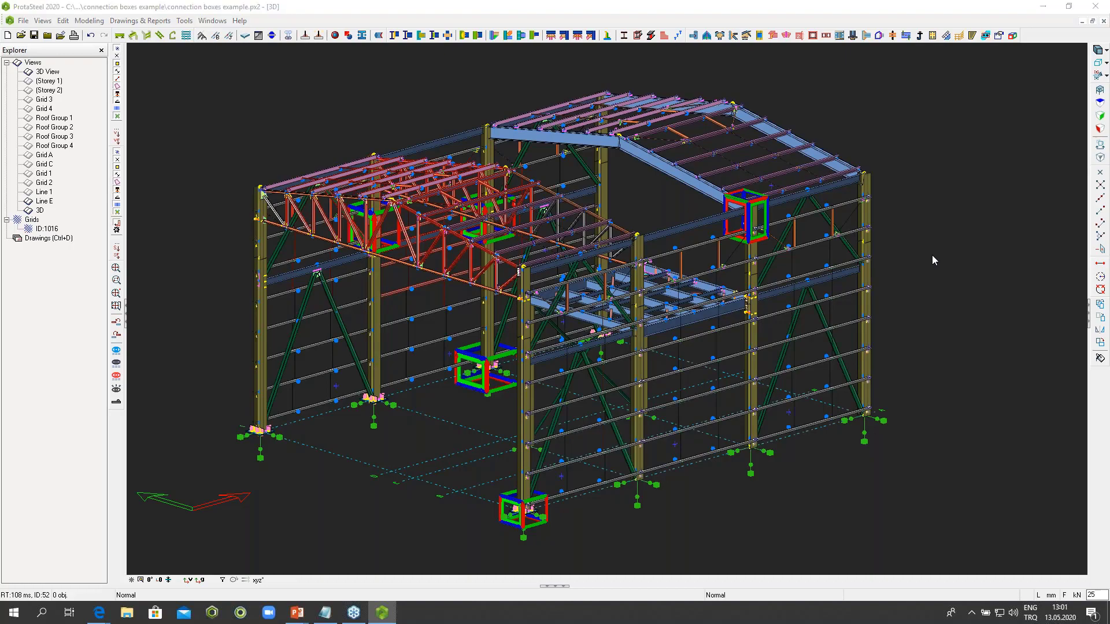
{"action": "key", "text": "alt+Tab"}
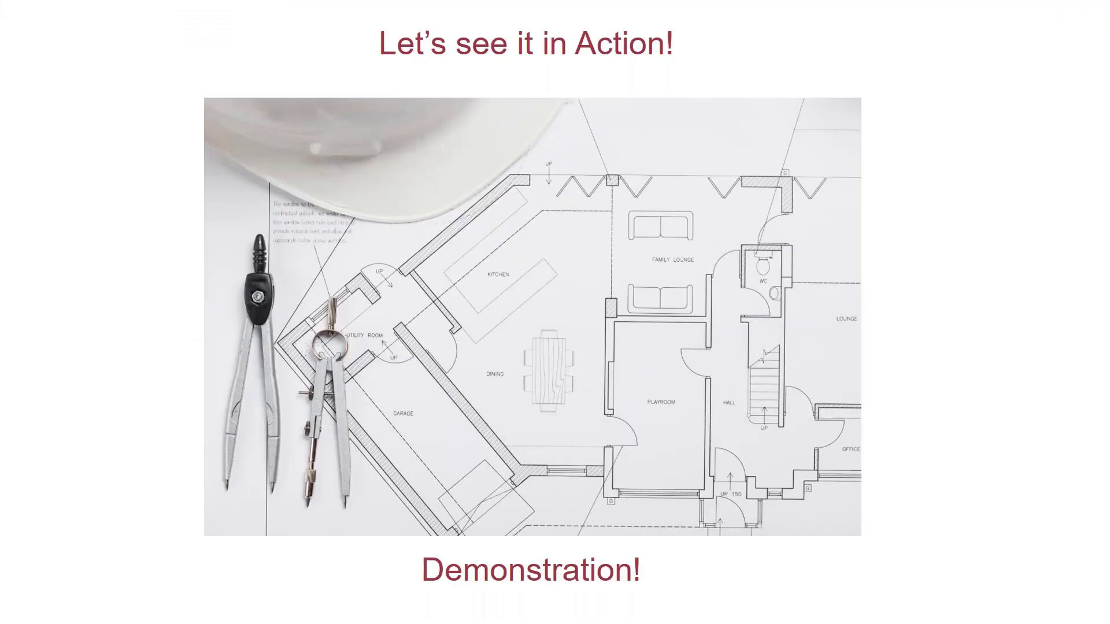
{"action": "key", "text": "Right"}
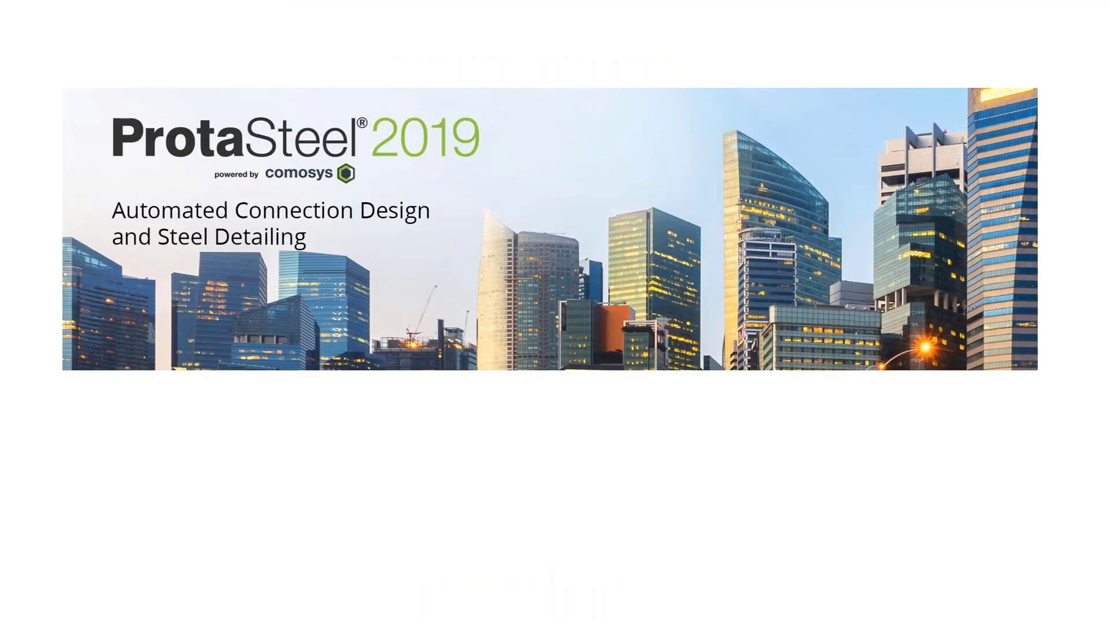
{"action": "key", "text": "Right"}
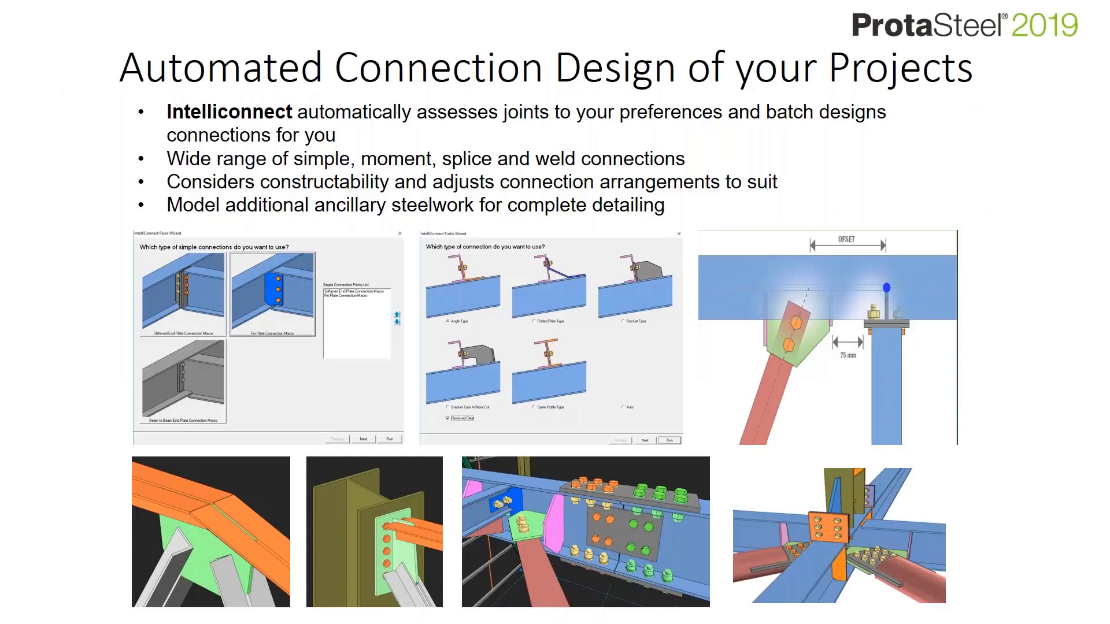